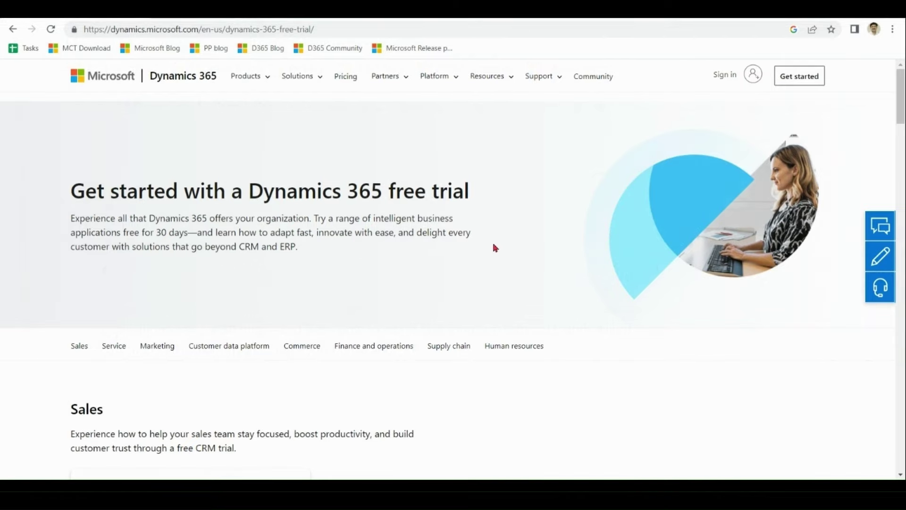
- Scroll down the free trial page to the Dynamics 365 Sales trial card
{"action": "scroll", "coordinate": [495, 248], "scroll_direction": "down", "scroll_amount": 8}
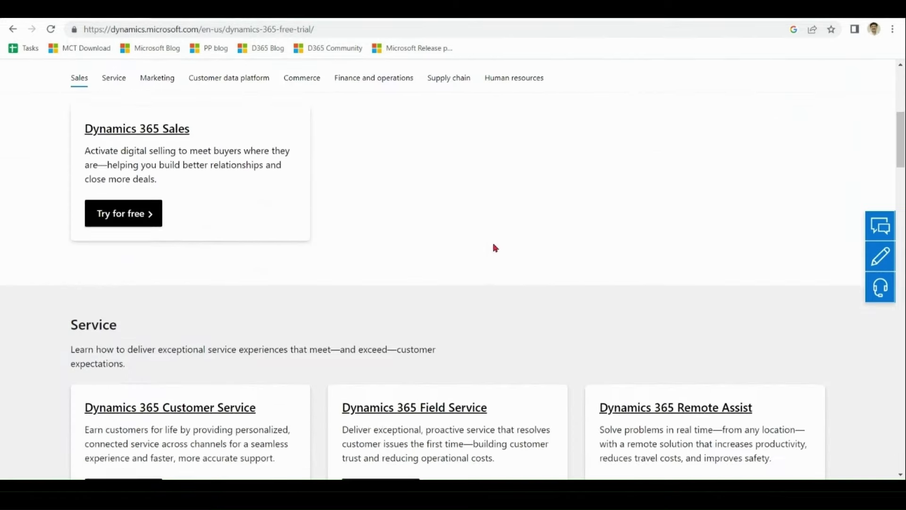
{"action": "scroll", "coordinate": [494, 248], "scroll_direction": "down", "scroll_amount": 12}
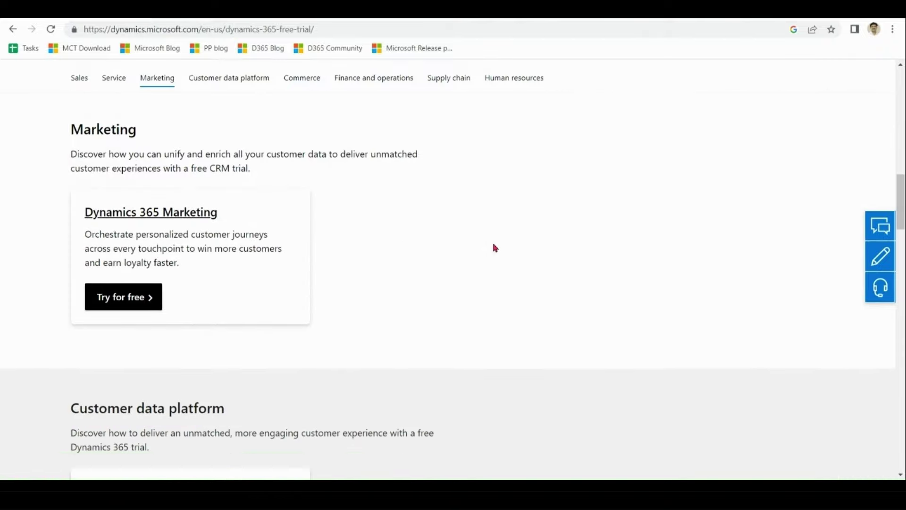
{"action": "scroll", "coordinate": [495, 248], "scroll_direction": "down", "scroll_amount": 7}
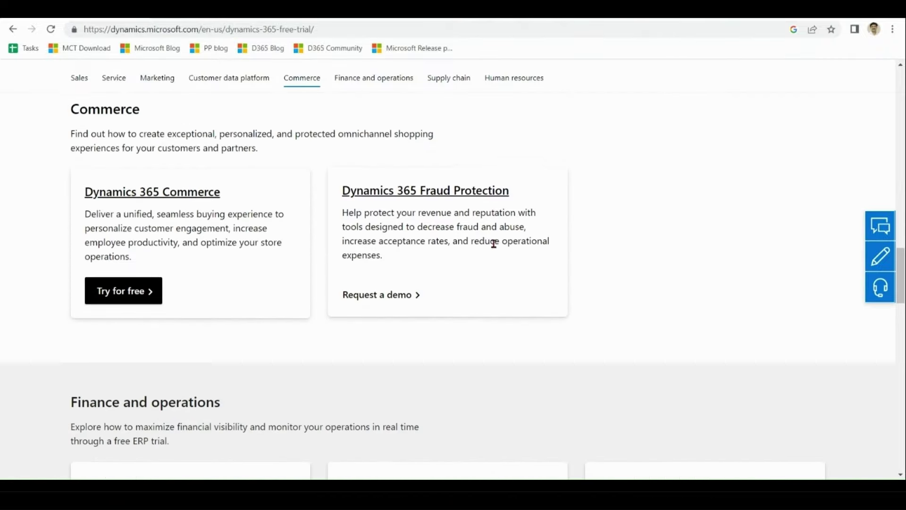
{"action": "scroll", "coordinate": [494, 243], "scroll_direction": "down", "scroll_amount": 5}
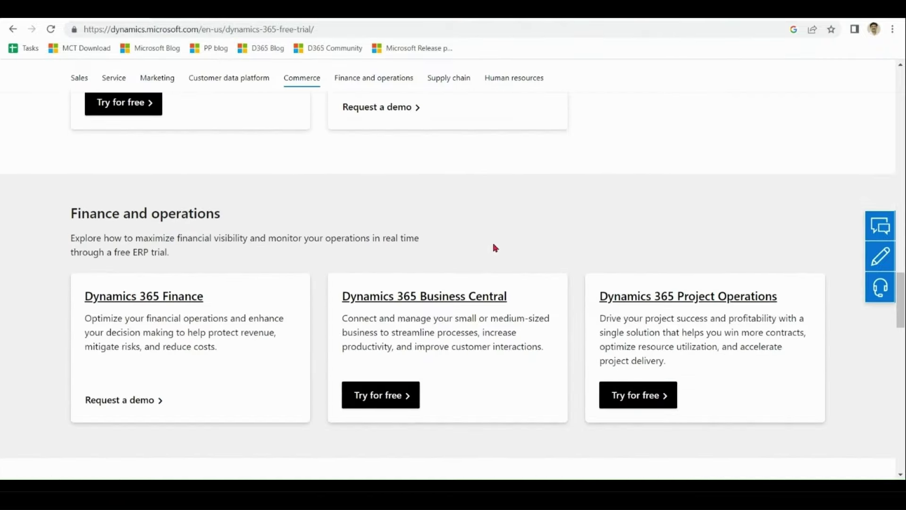
{"action": "scroll", "coordinate": [494, 247], "scroll_direction": "down", "scroll_amount": 6}
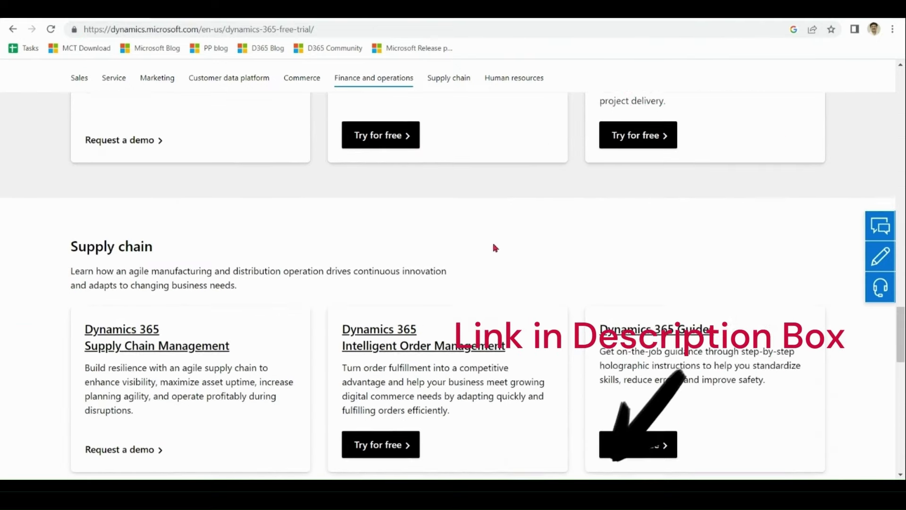
{"action": "scroll", "coordinate": [494, 248], "scroll_direction": "down", "scroll_amount": 5}
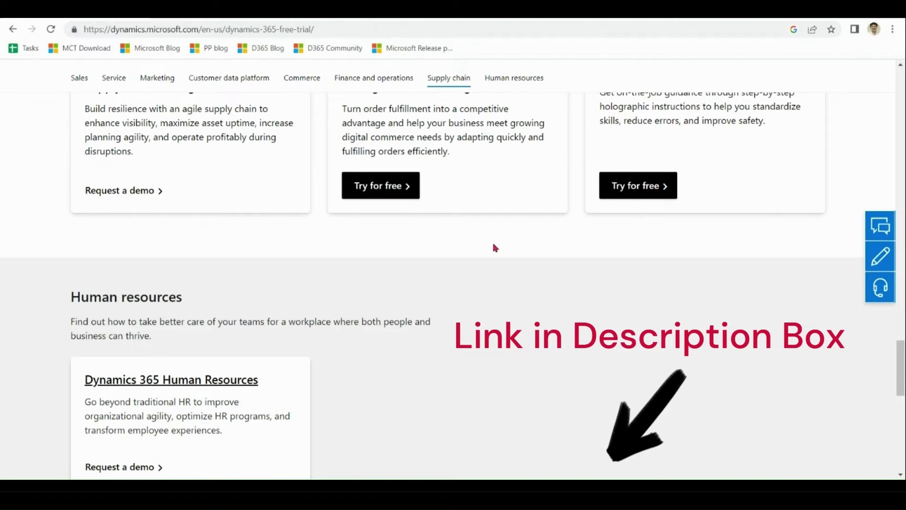
{"action": "scroll", "coordinate": [495, 248], "scroll_direction": "up", "scroll_amount": 20}
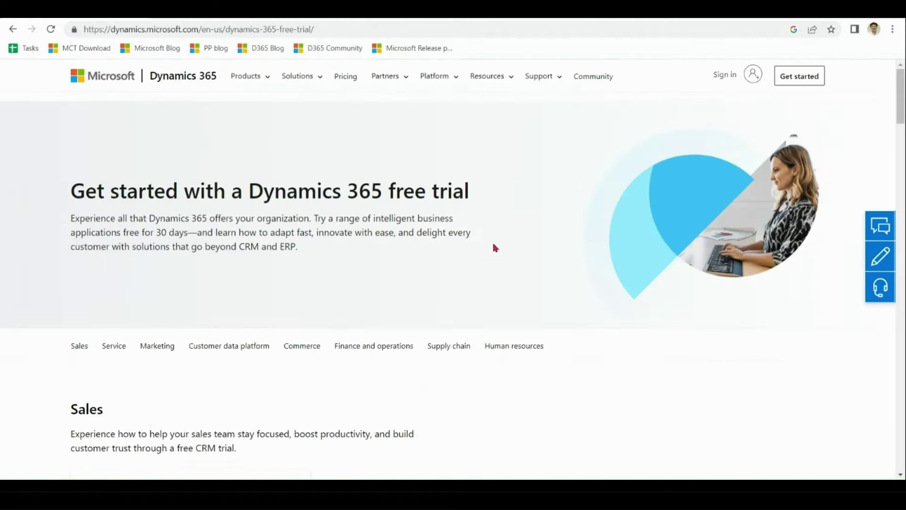
{"action": "scroll", "coordinate": [495, 248], "scroll_direction": "down", "scroll_amount": 4}
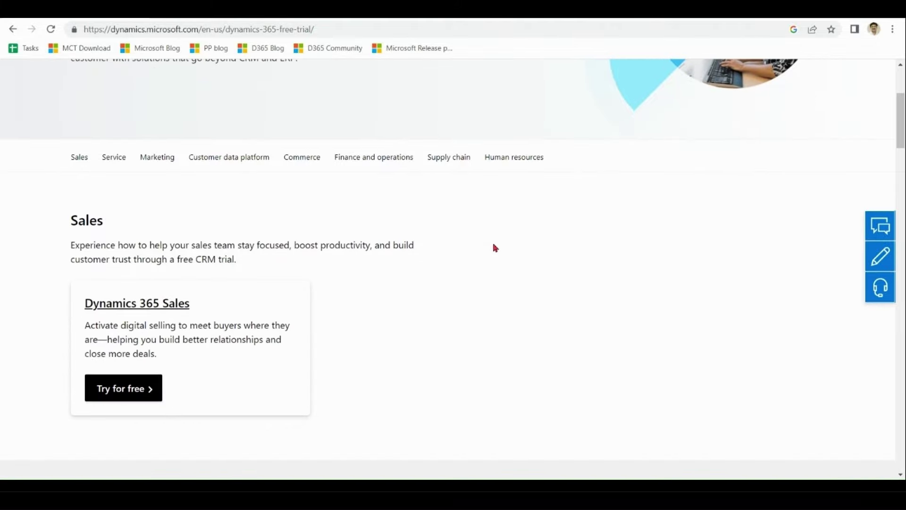
- Sign up for the Dynamics 365 Sales free trial with a Gmail address, accepting the terms
{"action": "left_click", "coordinate": [140, 392]}
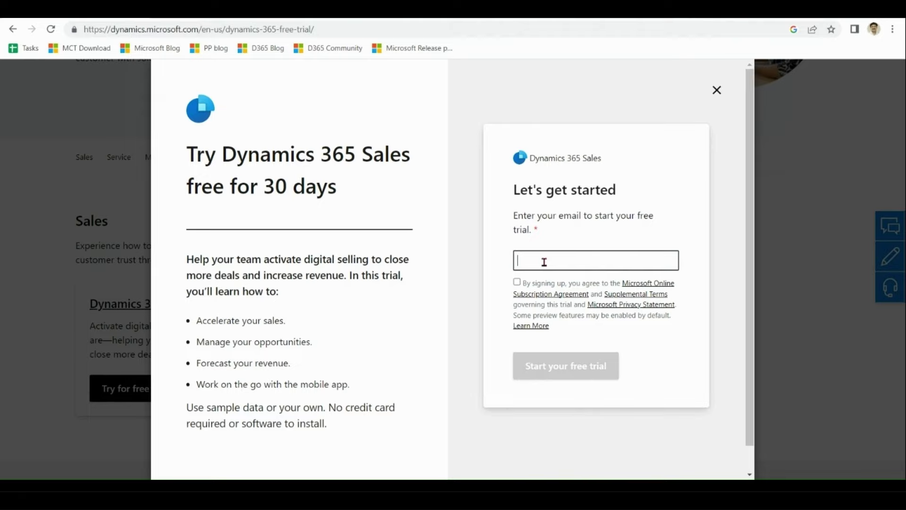
{"action": "key", "text": "ctrl+v"}
{"action": "type", "text": "@gmail.com"}
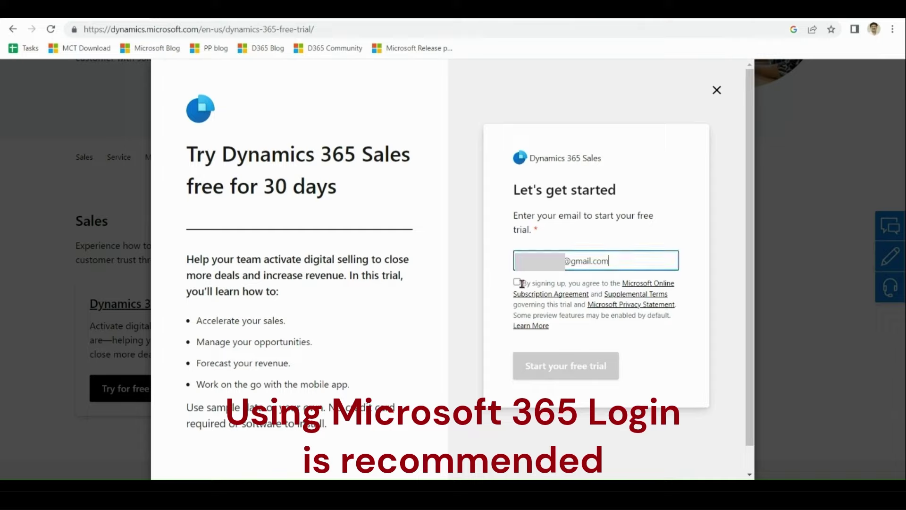
{"action": "left_click", "coordinate": [517, 282]}
{"action": "left_click", "coordinate": [571, 369]}
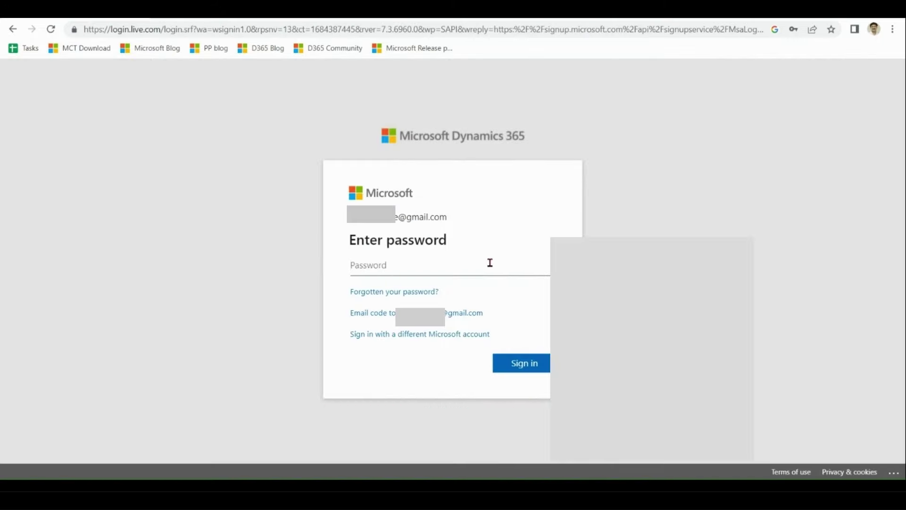
- Sign in with the account password and choose to stay signed in
{"action": "type", "text": "****"}
{"action": "key", "text": "BackSpace"}
{"action": "key", "text": "BackSpace"}
{"action": "key", "text": "BackSpace"}
{"action": "key", "text": "BackSpace"}
{"action": "type", "text": "************"}
{"action": "key", "text": "Return"}
{"action": "left_click", "coordinate": [524, 351]}
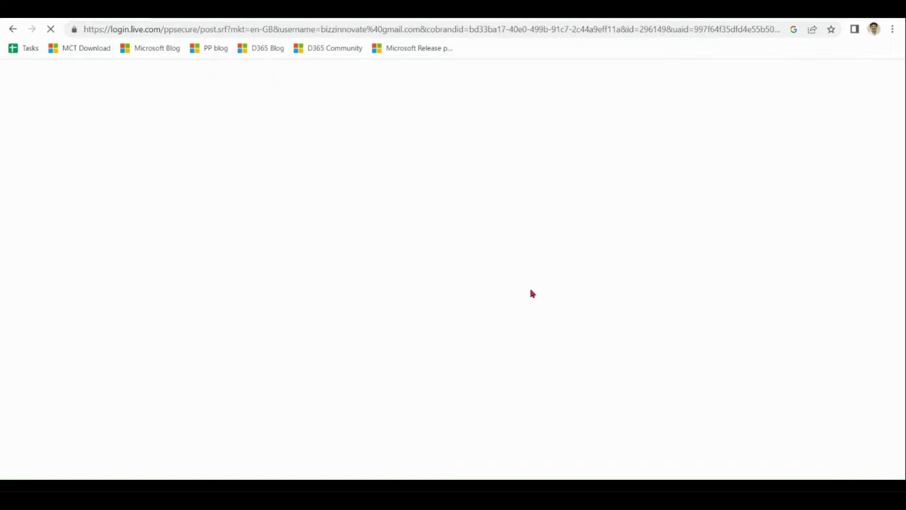
- Enter the business phone, company name ABCD and company size 2-4 people
{"action": "left_click_drag", "start_coordinate": [903, 222], "coordinate": [902, 248]}
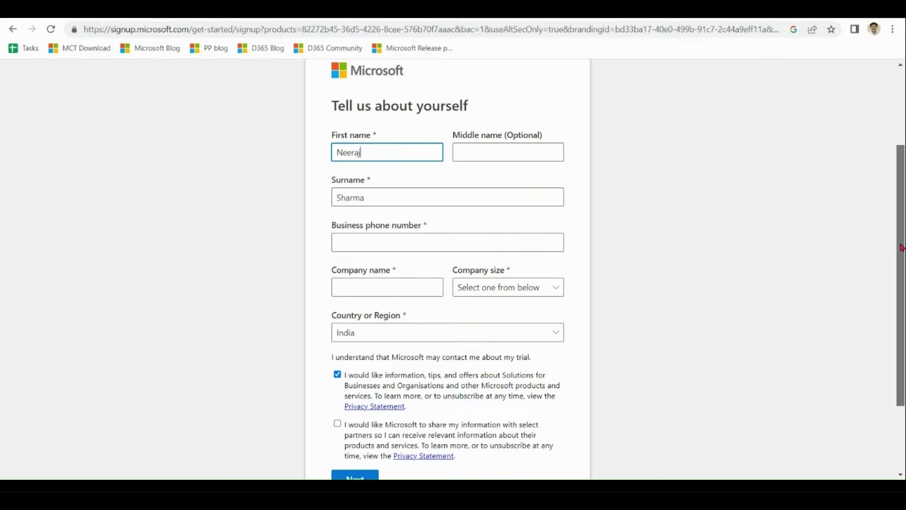
{"action": "left_click_drag", "start_coordinate": [901, 248], "coordinate": [902, 255]}
{"action": "left_click", "coordinate": [557, 232]}
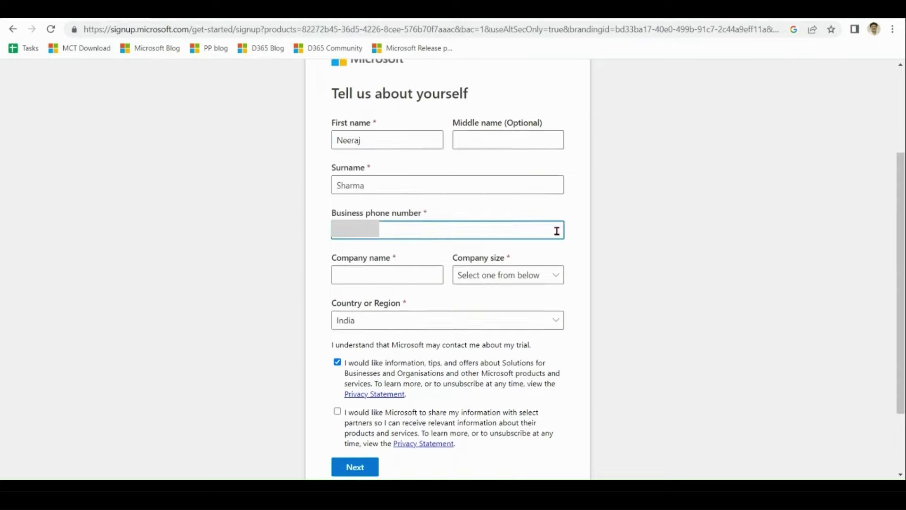
{"action": "left_click", "coordinate": [418, 276]}
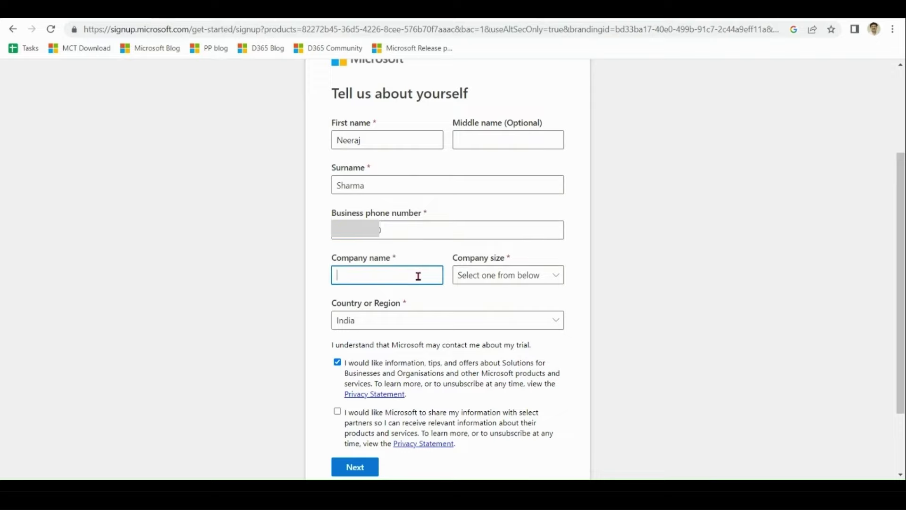
{"action": "type", "text": "ABCD"}
{"action": "left_click", "coordinate": [512, 275]}
{"action": "left_click", "coordinate": [502, 336]}
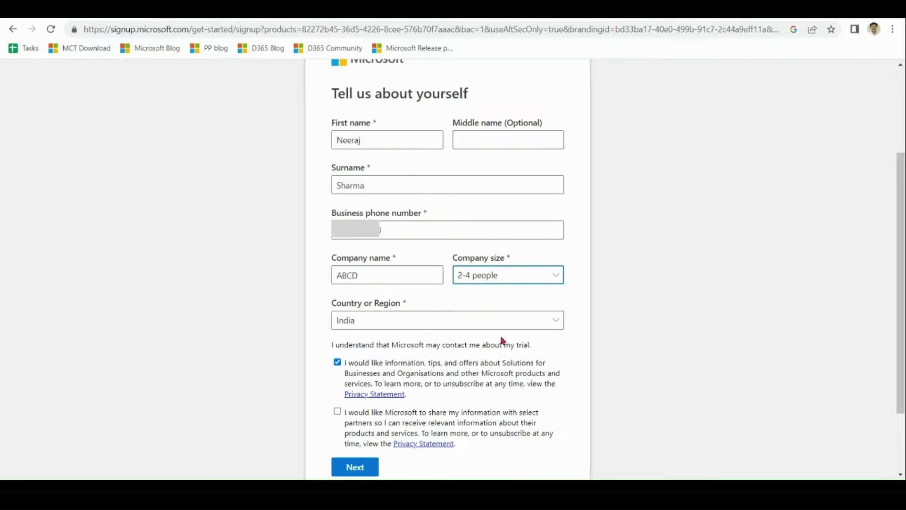
- Set the country to United States and submit the sign-up details
{"action": "left_click_drag", "start_coordinate": [902, 262], "coordinate": [903, 318]}
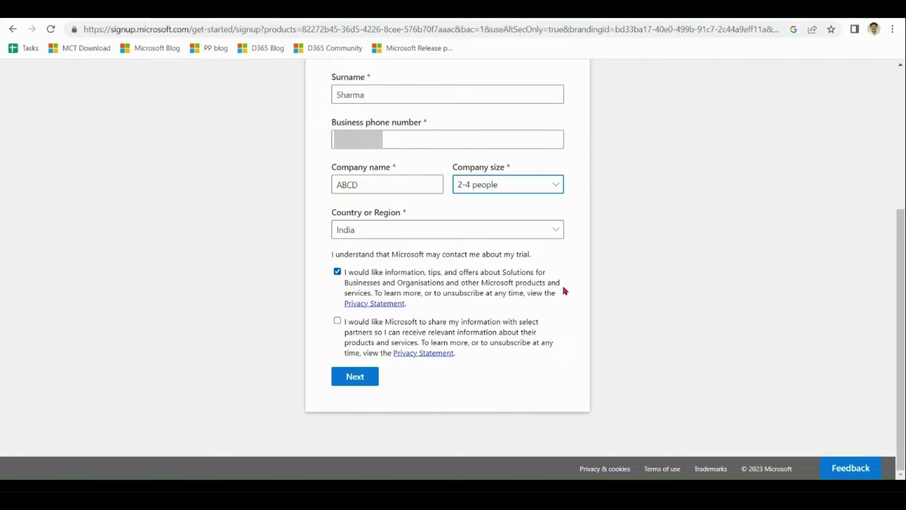
{"action": "left_click", "coordinate": [557, 232]}
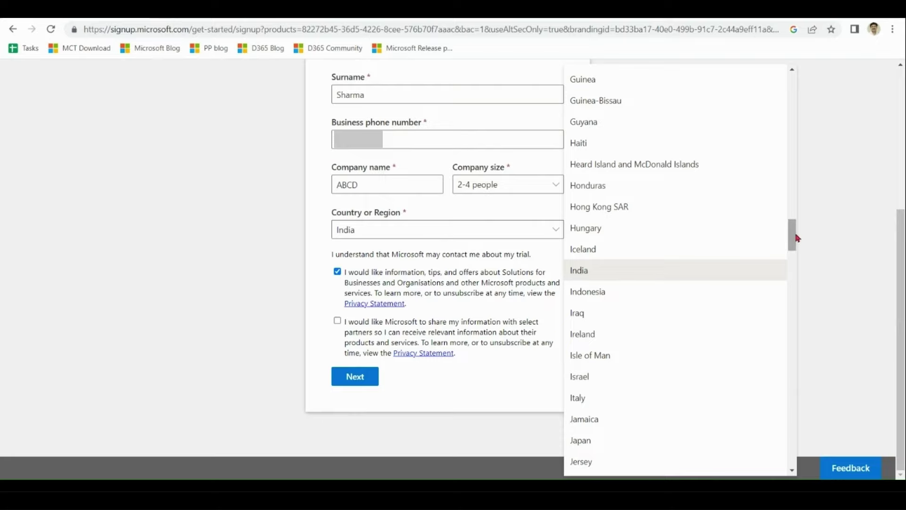
{"action": "left_click_drag", "start_coordinate": [792, 236], "coordinate": [797, 437]}
{"action": "left_click", "coordinate": [593, 414]}
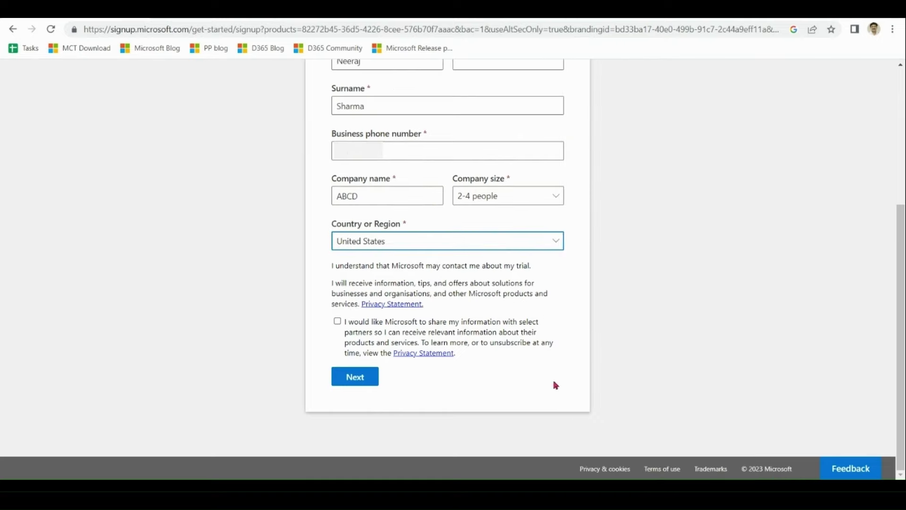
{"action": "left_click", "coordinate": [355, 376]}
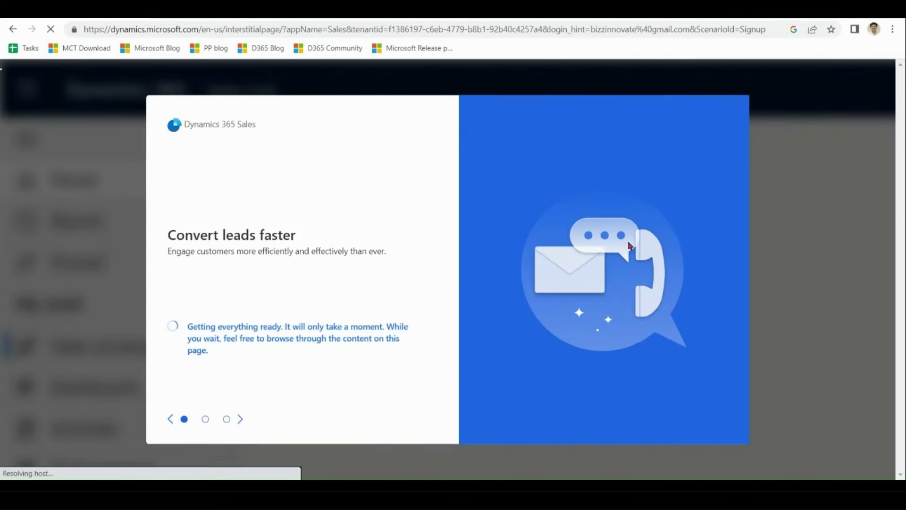
- Launch the Sales trial, check the account flyout, dismiss the tour panels and bring up the apps list
{"action": "left_click", "coordinate": [208, 332]}
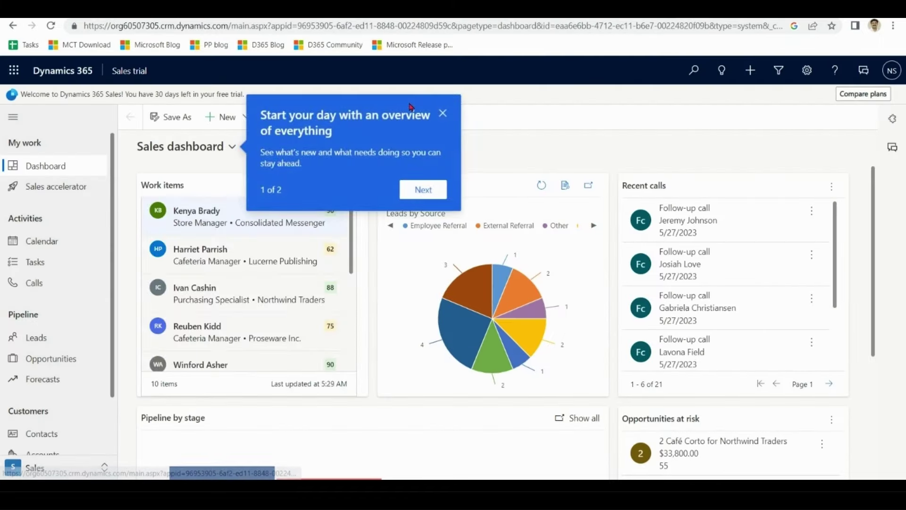
{"action": "left_click", "coordinate": [891, 72]}
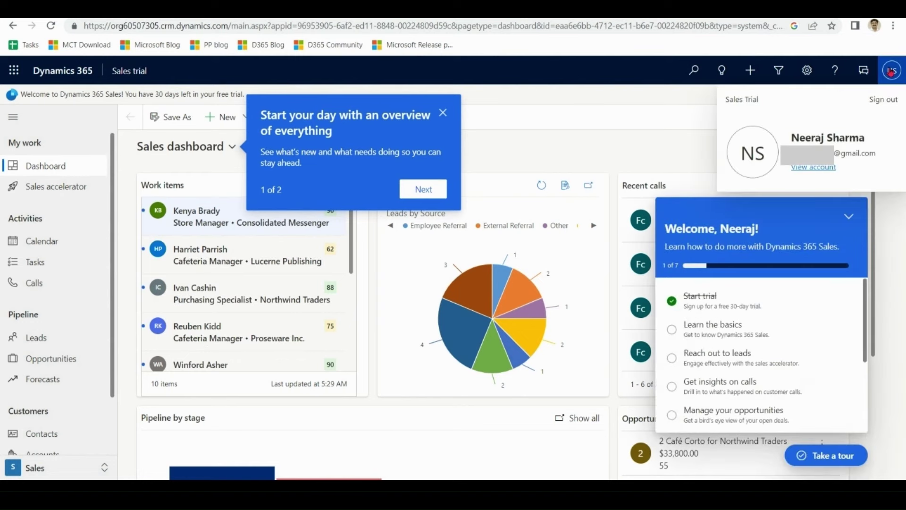
{"action": "left_click_drag", "start_coordinate": [874, 154], "coordinate": [835, 153]}
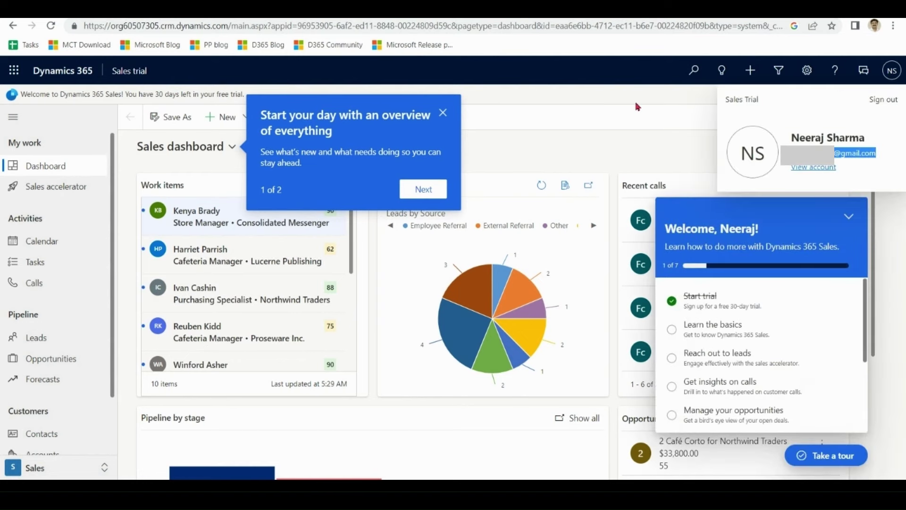
{"action": "left_click", "coordinate": [444, 113]}
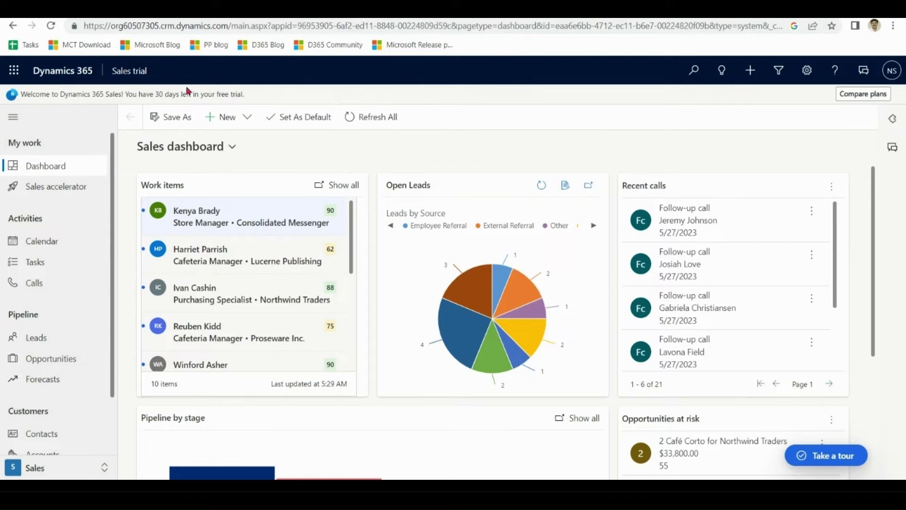
{"action": "left_click", "coordinate": [131, 72]}
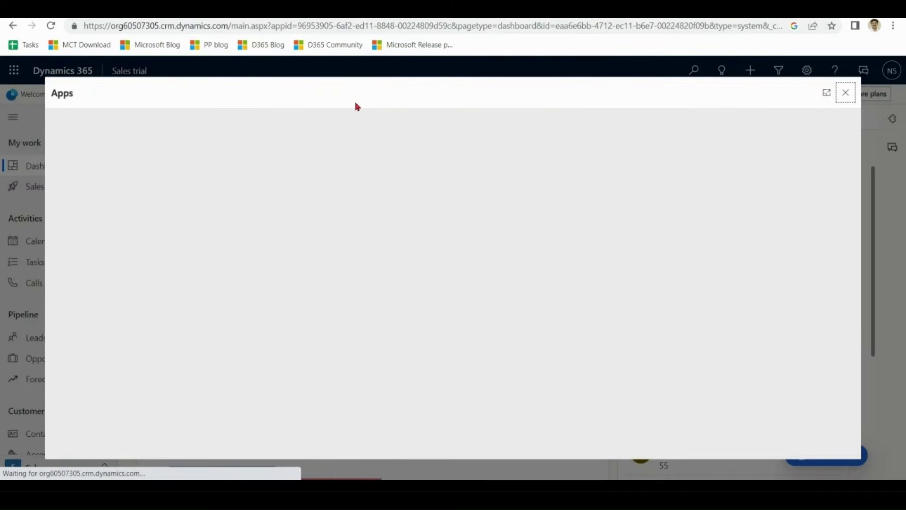
- Search the apps for 'sales' and open Sales Hub
{"action": "type", "text": "sales"}
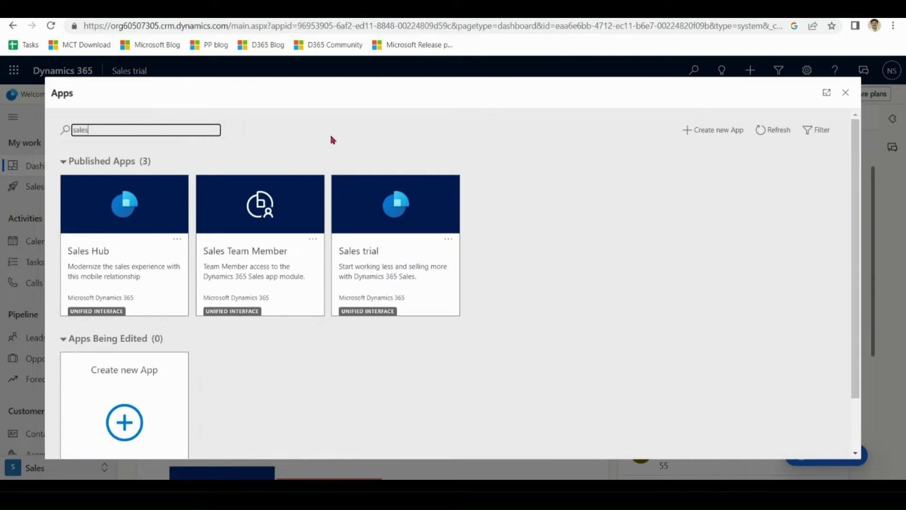
{"action": "left_click", "coordinate": [96, 257]}
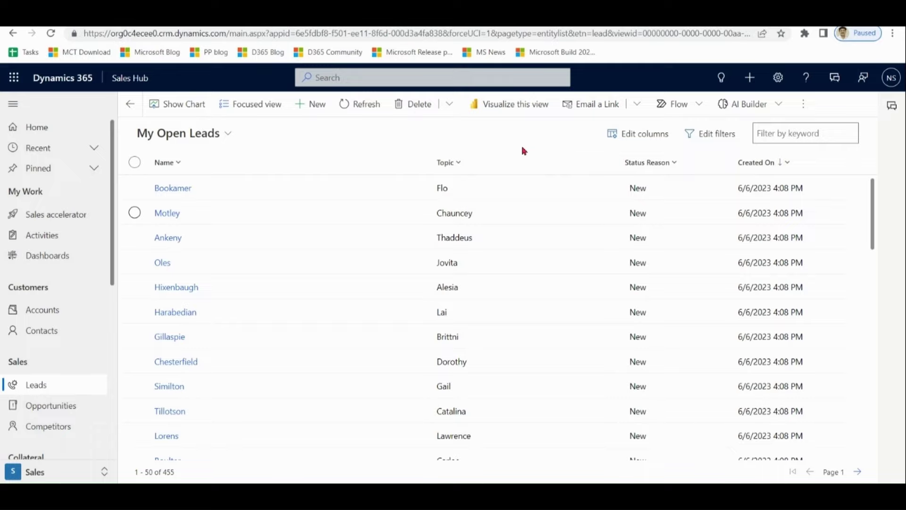
{"action": "left_click", "coordinate": [317, 109]}
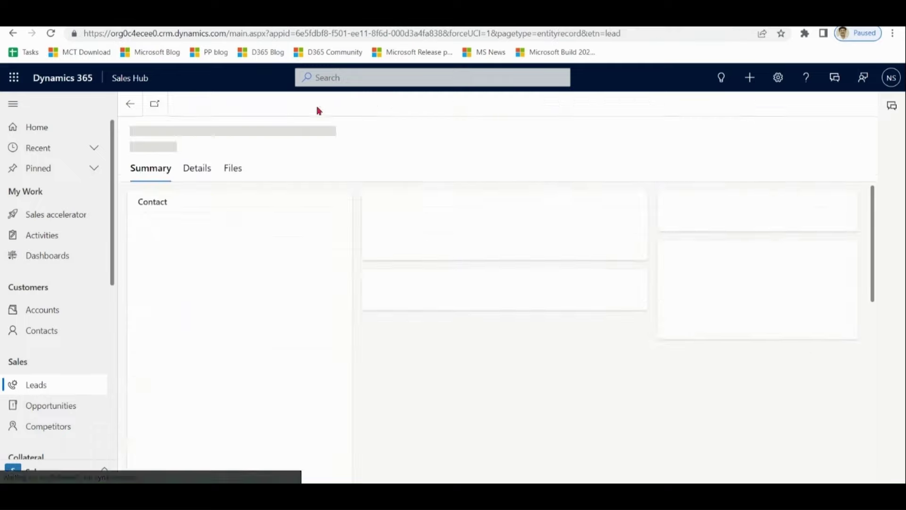
{"action": "left_click", "coordinate": [279, 234]}
{"action": "type", "text": "Want to buy a laptop"}
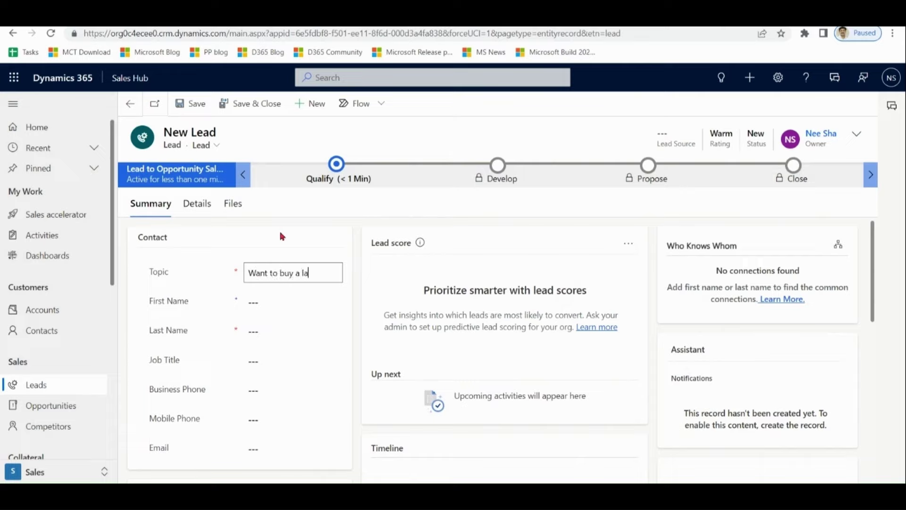
{"action": "left_click", "coordinate": [273, 303]}
{"action": "left_click", "coordinate": [263, 327]}
{"action": "left_click", "coordinate": [268, 452]}
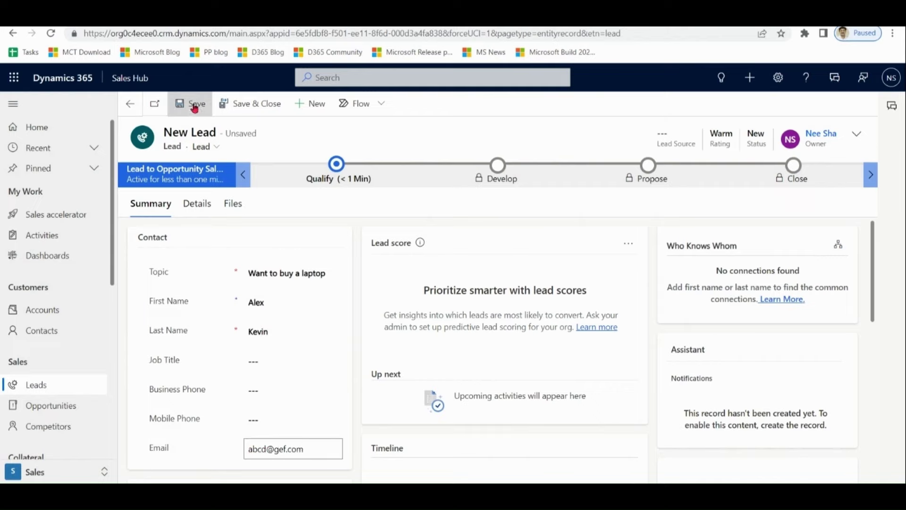
{"action": "left_click", "coordinate": [195, 108]}
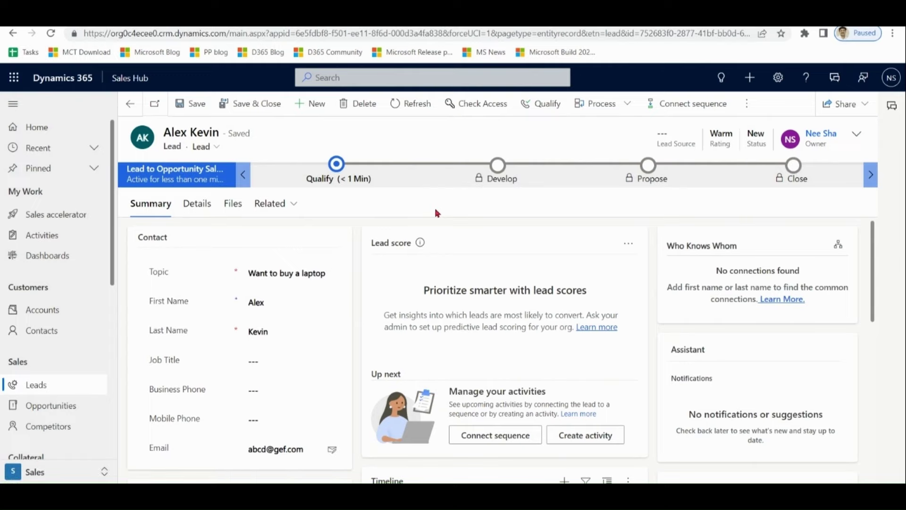
- Open the 'Thank you for your interest' email from Activities, view its Convert To options, and close it unconverted
{"action": "left_click", "coordinate": [47, 235]}
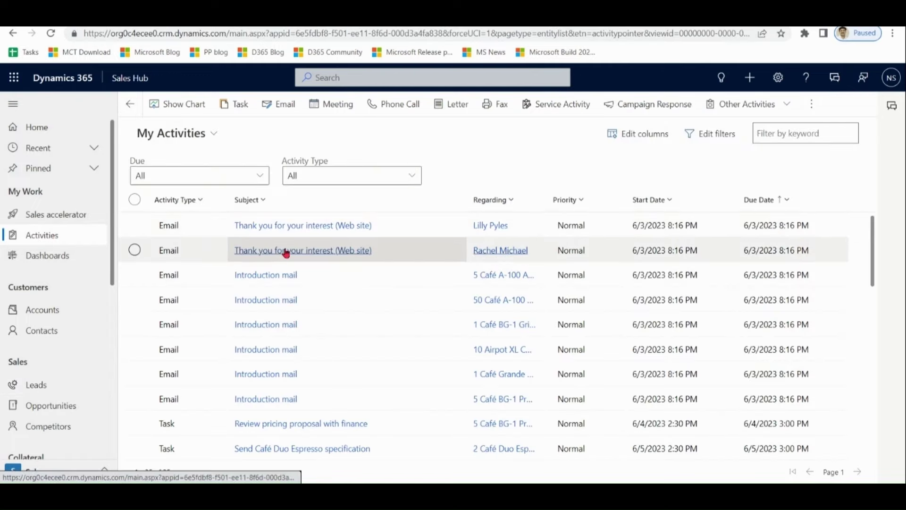
{"action": "left_click", "coordinate": [285, 253]}
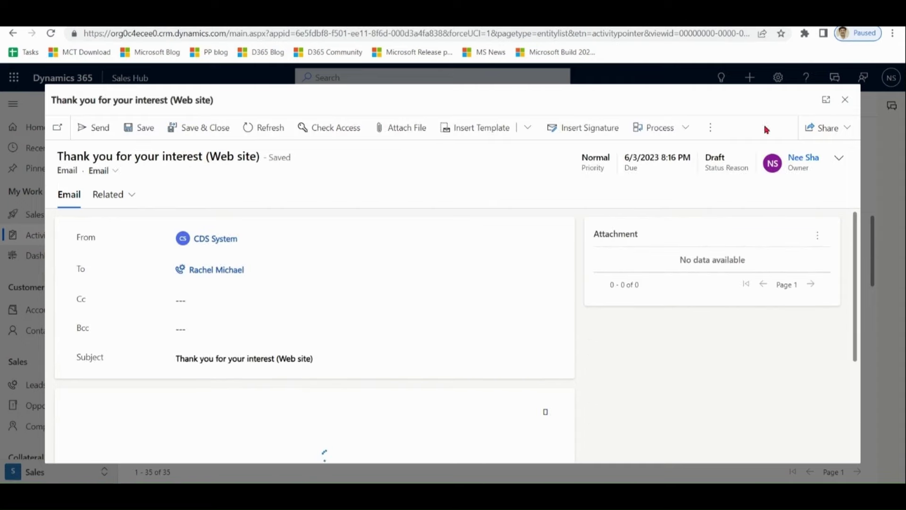
{"action": "left_click", "coordinate": [711, 128]}
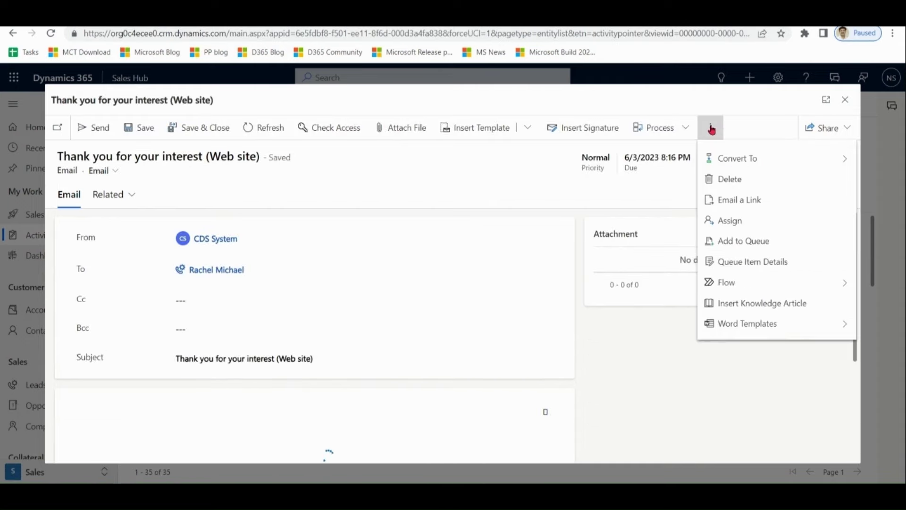
{"action": "left_click", "coordinate": [731, 160]}
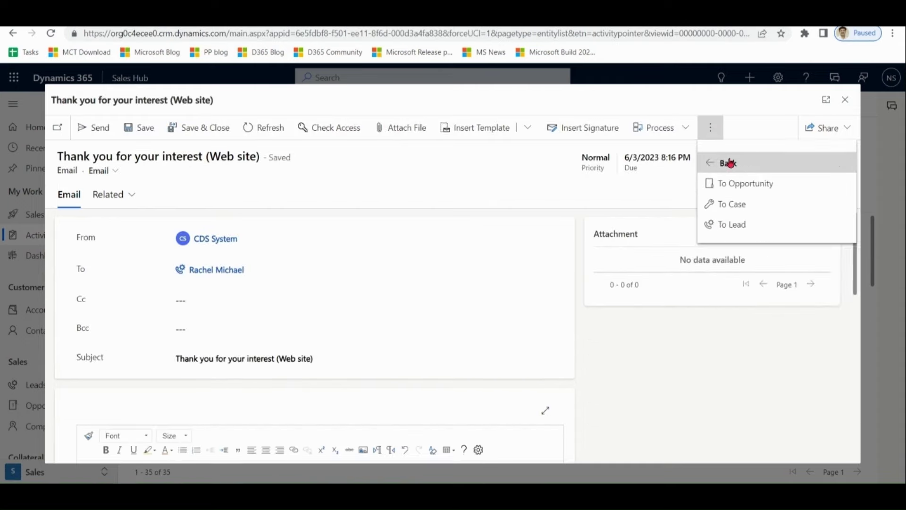
{"action": "left_click", "coordinate": [845, 100]}
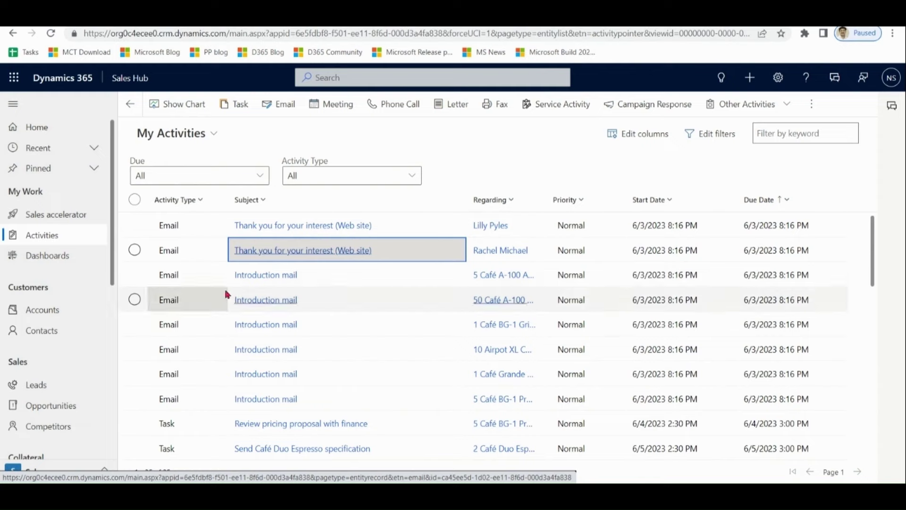
- Open the laptop lead from My Open Leads and check its first and last name
{"action": "left_click", "coordinate": [34, 384]}
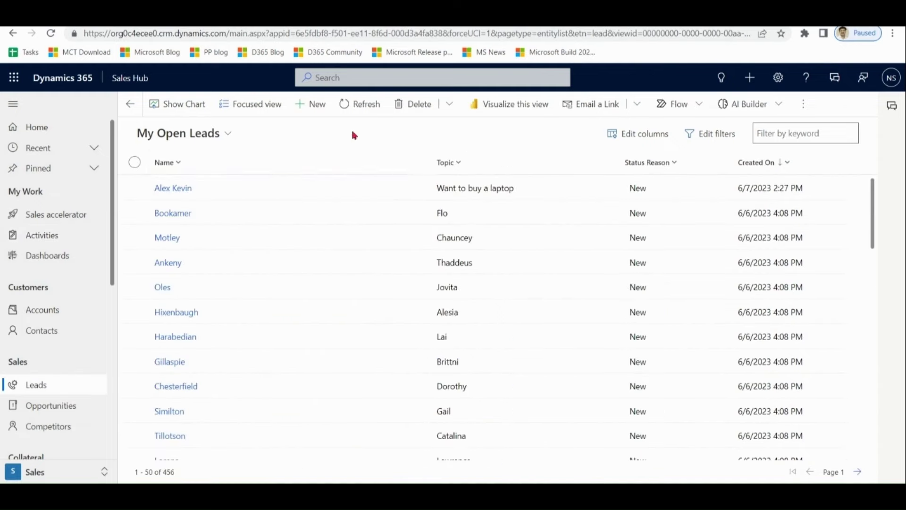
{"action": "left_click", "coordinate": [181, 188]}
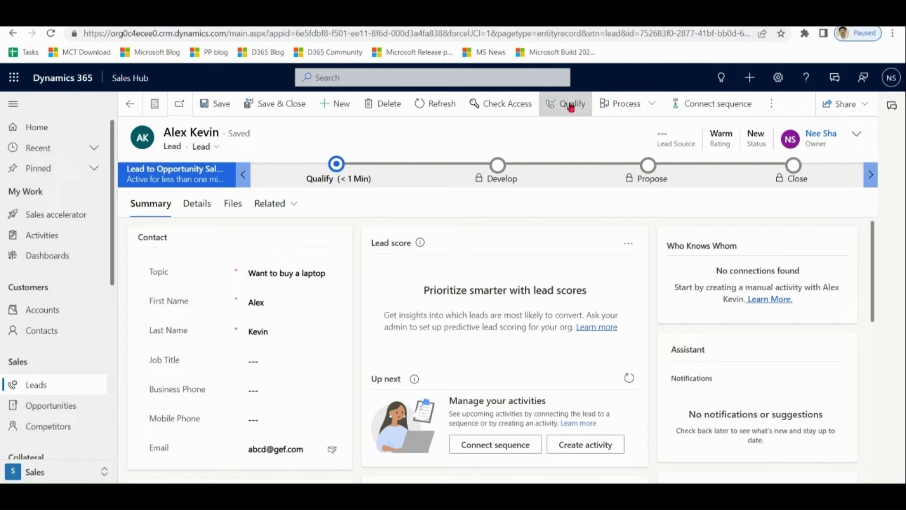
{"action": "left_click_drag", "start_coordinate": [873, 243], "coordinate": [874, 261]}
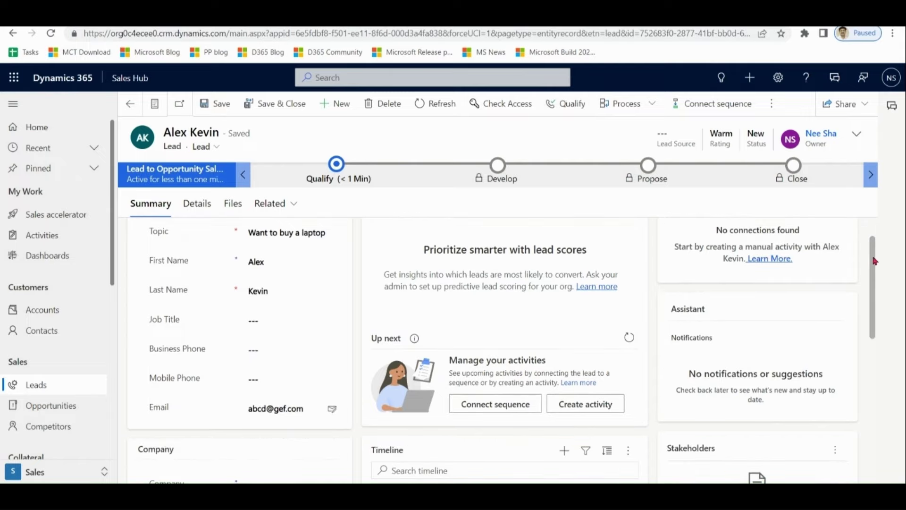
{"action": "double_click", "coordinate": [270, 263]}
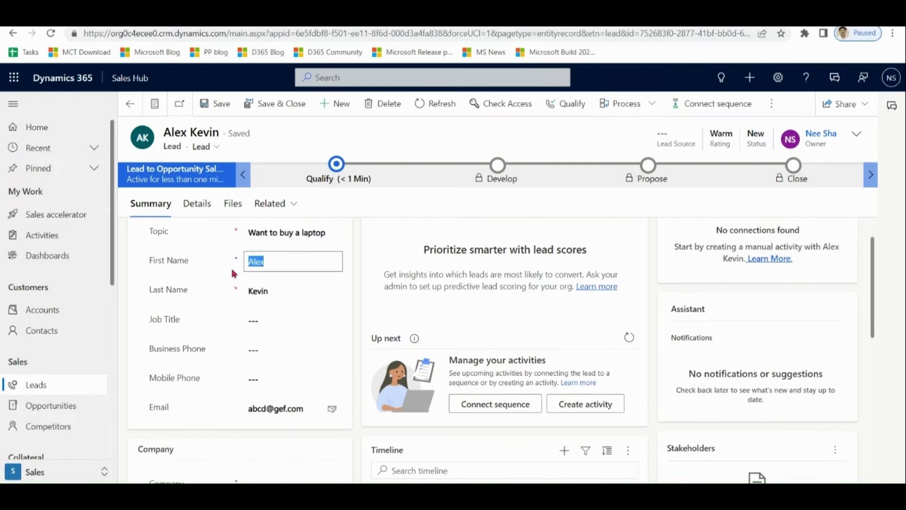
{"action": "left_click", "coordinate": [284, 290]}
- Review the lead's empty Company and its Topic, then qualify the lead
{"action": "left_click_drag", "start_coordinate": [872, 274], "coordinate": [876, 340]}
{"action": "left_click", "coordinate": [300, 332]}
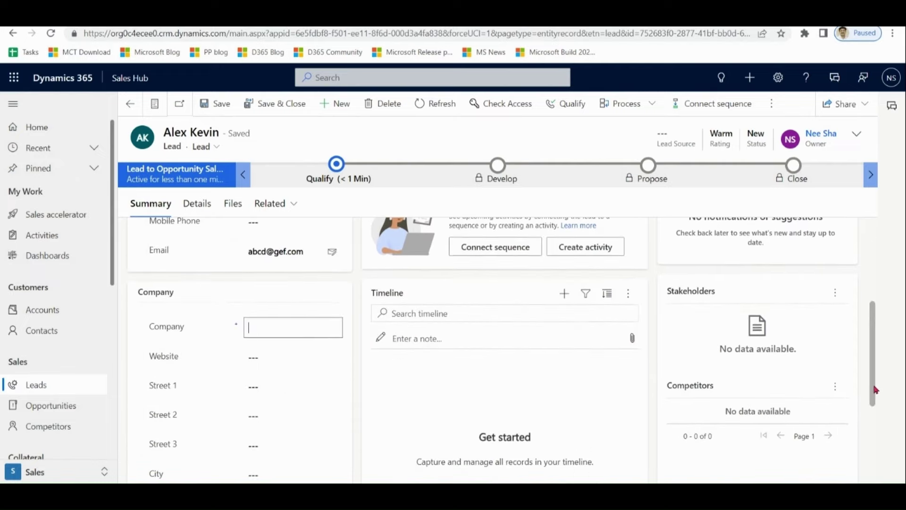
{"action": "left_click_drag", "start_coordinate": [876, 389], "coordinate": [874, 293]}
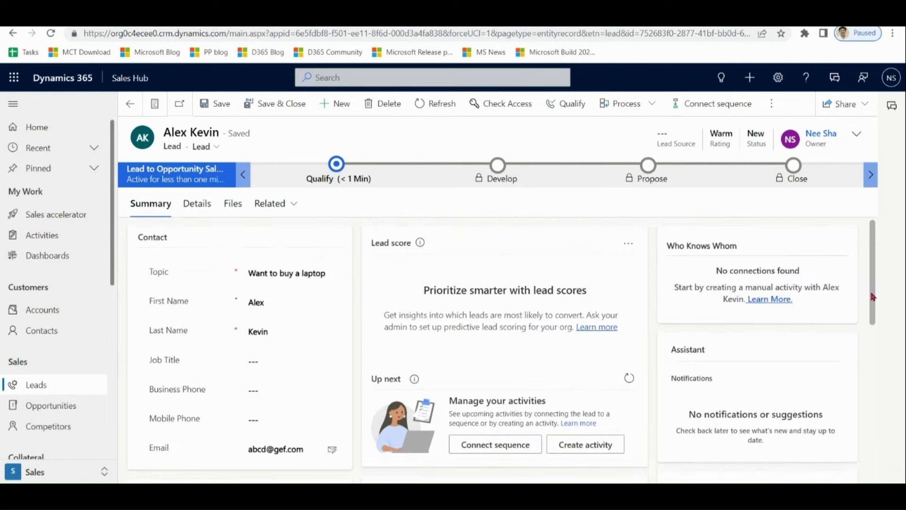
{"action": "left_click", "coordinate": [277, 272]}
{"action": "left_click", "coordinate": [468, 205]}
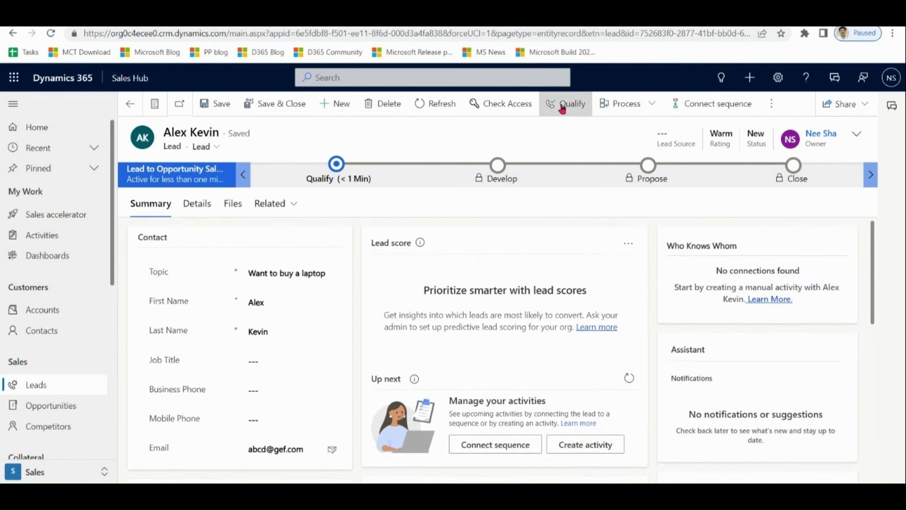
{"action": "left_click", "coordinate": [572, 108]}
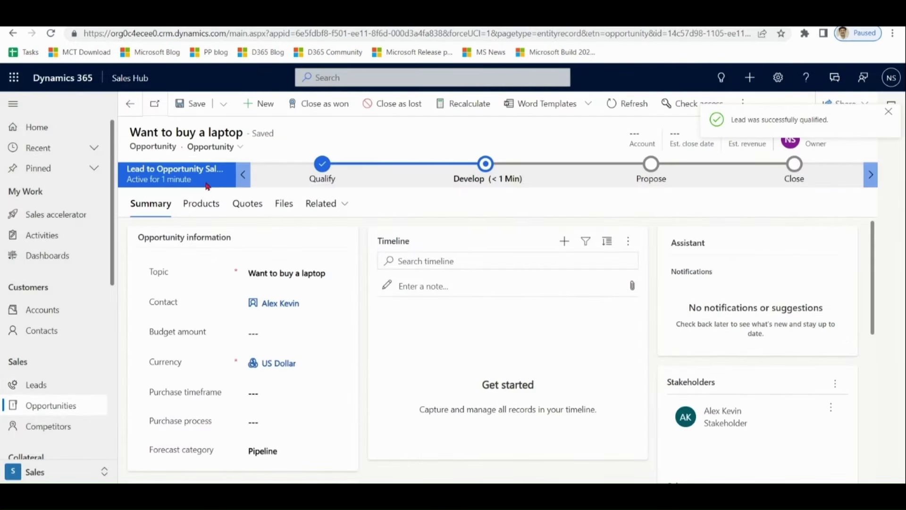
- Review the 'Want to buy a laptop' opportunity's Topic, then switch to the App Settings area
{"action": "left_click", "coordinate": [293, 275]}
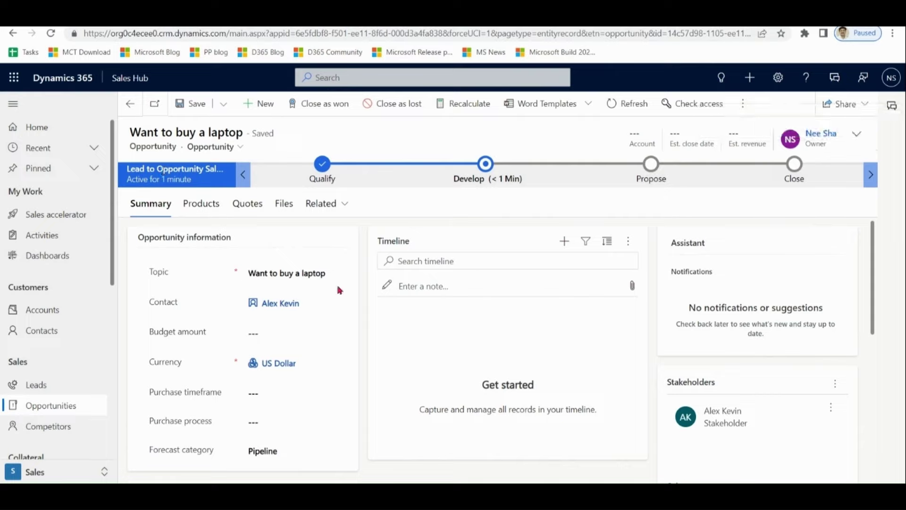
{"action": "left_click_drag", "start_coordinate": [339, 273], "coordinate": [253, 270]}
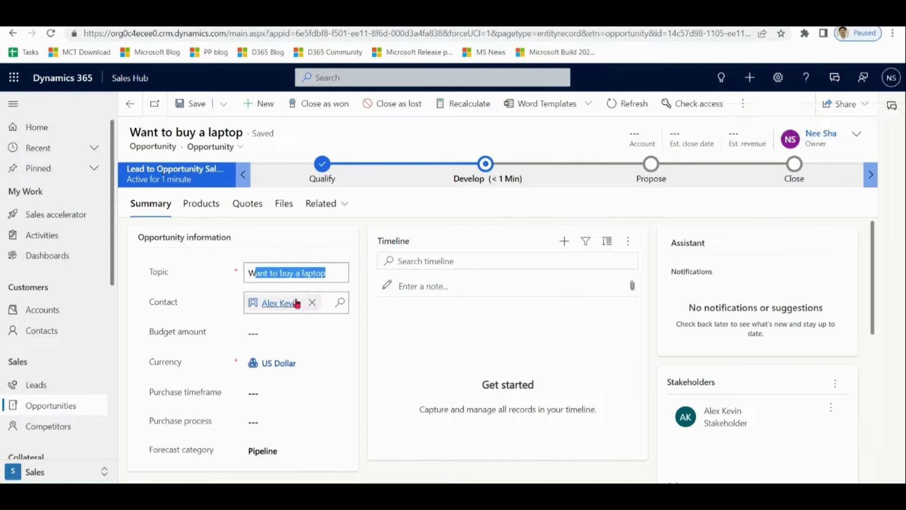
{"action": "left_click_drag", "start_coordinate": [873, 239], "coordinate": [875, 221]}
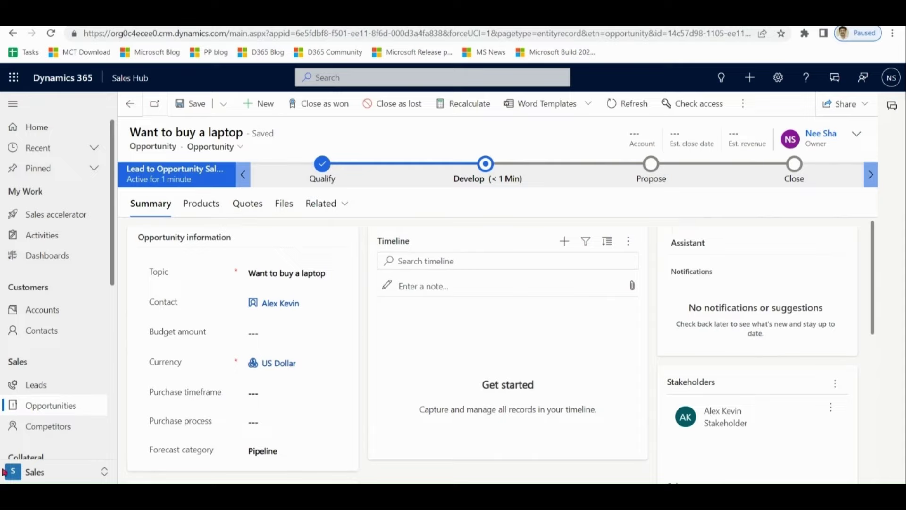
{"action": "left_click", "coordinate": [29, 474]}
{"action": "left_click", "coordinate": [42, 389]}
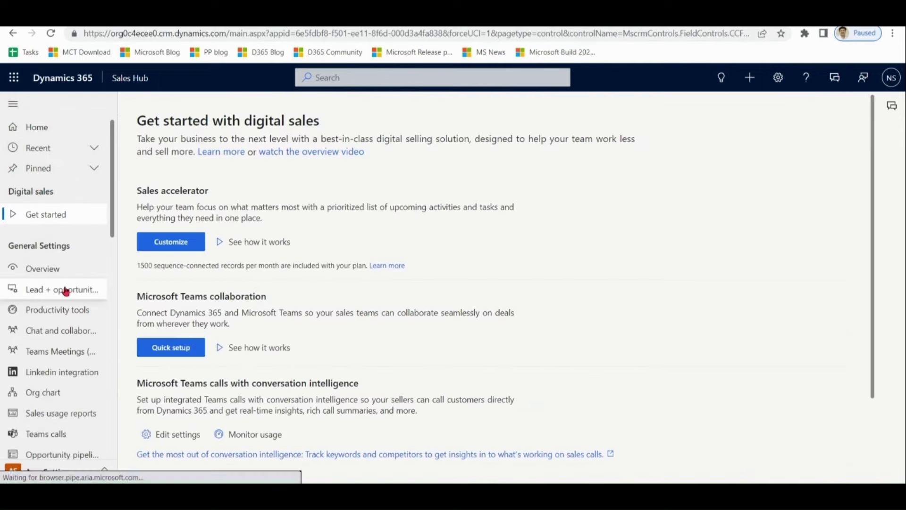
- Turn off auto-creating records for qualified leads in Lead + opportunity settings, save, and return to Sales
{"action": "left_click", "coordinate": [64, 289]}
{"action": "left_click_drag", "start_coordinate": [375, 150], "coordinate": [562, 156]}
{"action": "left_click", "coordinate": [760, 154]}
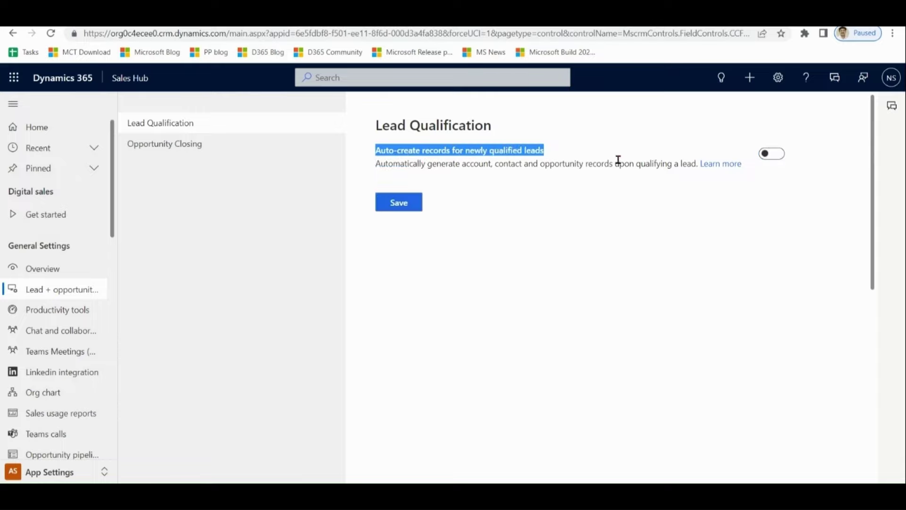
{"action": "left_click", "coordinate": [401, 204]}
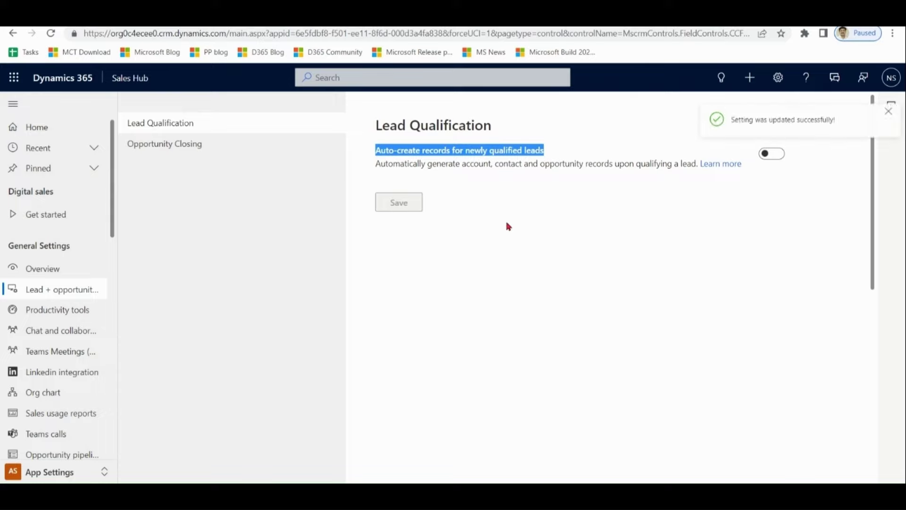
{"action": "left_click", "coordinate": [49, 473]}
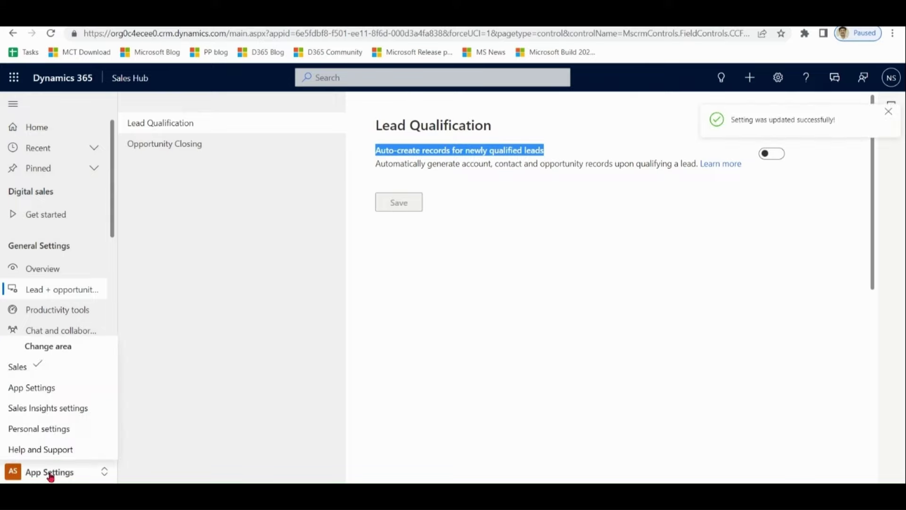
{"action": "left_click", "coordinate": [45, 367]}
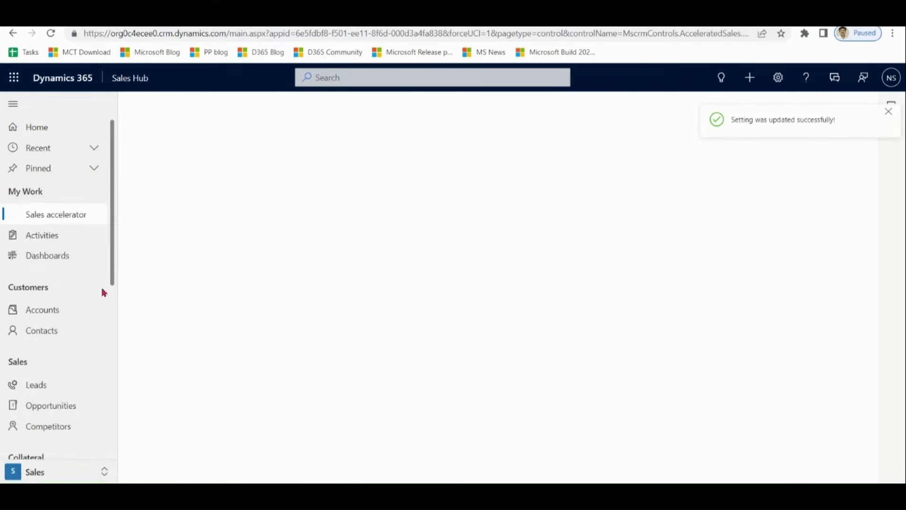
- Open another lead from My Open Leads and start qualifying it to create an account and contact only
{"action": "left_click", "coordinate": [34, 385]}
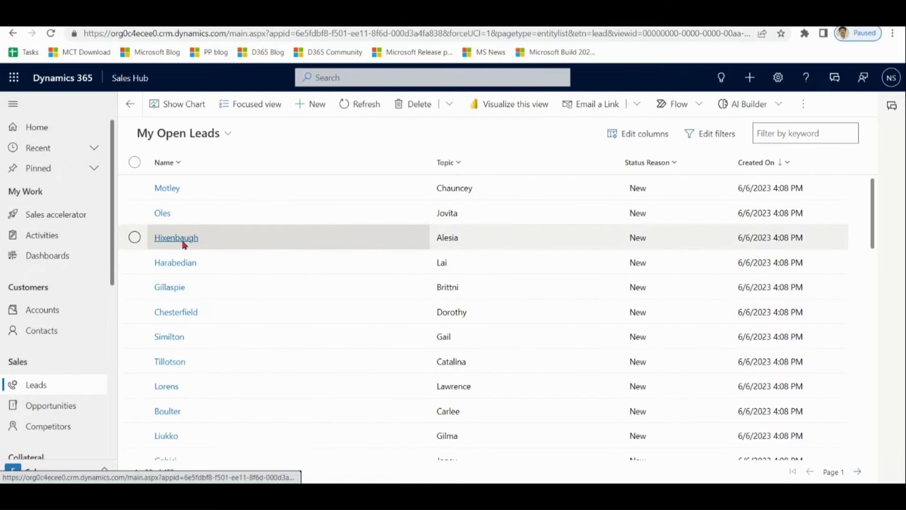
{"action": "left_click", "coordinate": [176, 238]}
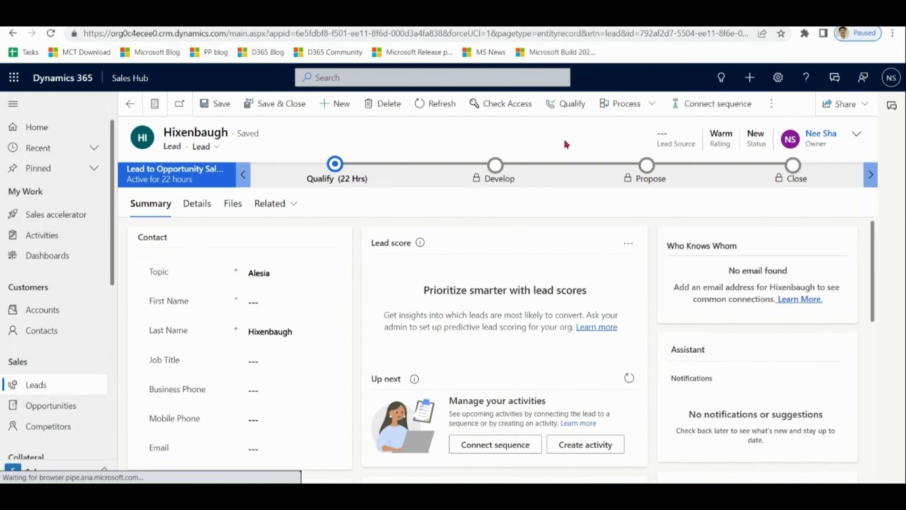
{"action": "left_click", "coordinate": [574, 106]}
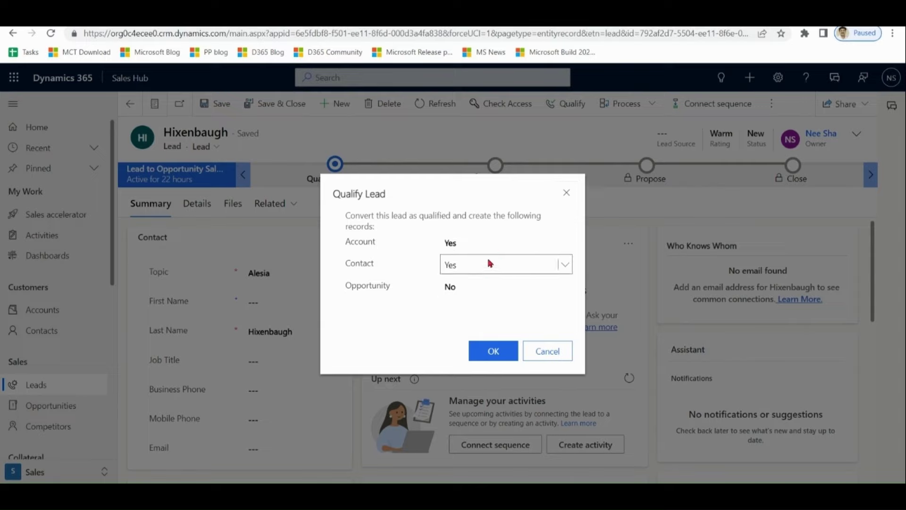
- Qualify the second lead with Contact set to No, Opportunity to Yes, and Account to No
{"action": "left_click", "coordinate": [490, 263]}
{"action": "left_click", "coordinate": [481, 282]}
{"action": "left_click", "coordinate": [473, 288]}
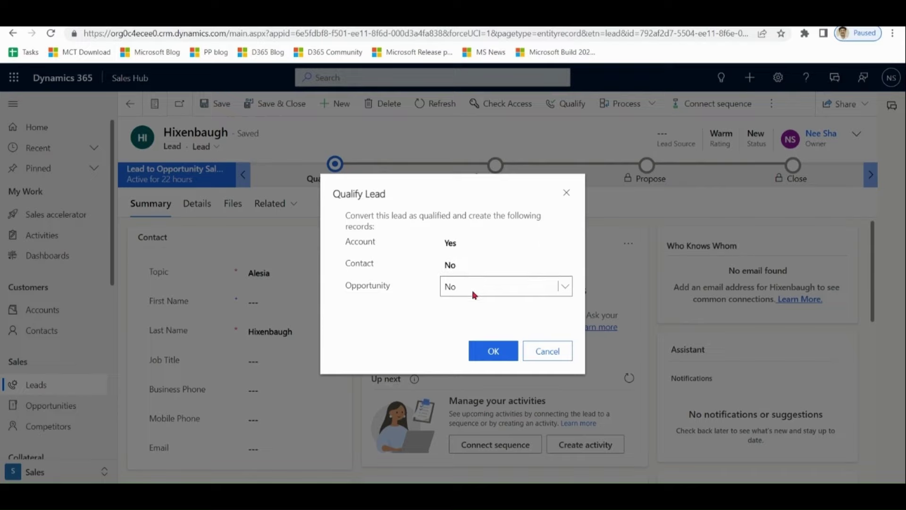
{"action": "left_click", "coordinate": [474, 313]}
{"action": "left_click", "coordinate": [479, 242]}
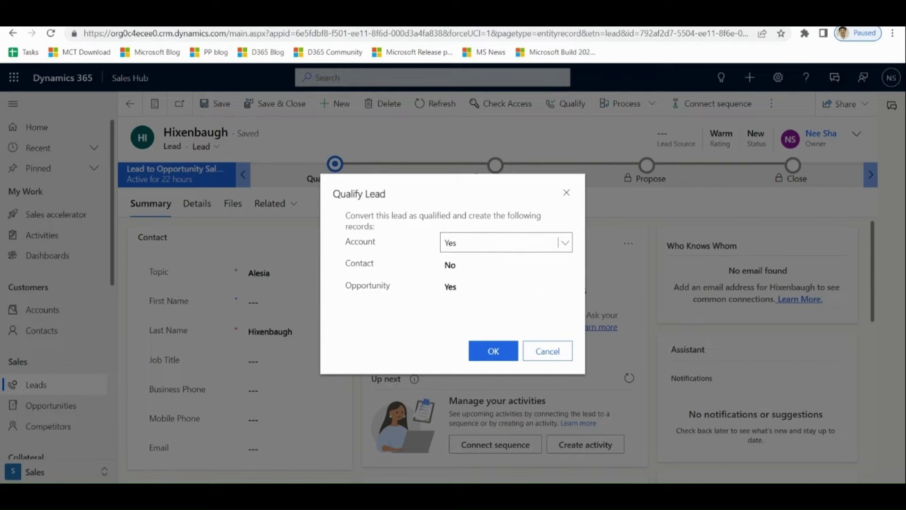
{"action": "left_click", "coordinate": [486, 261]}
{"action": "left_click", "coordinate": [493, 352]}
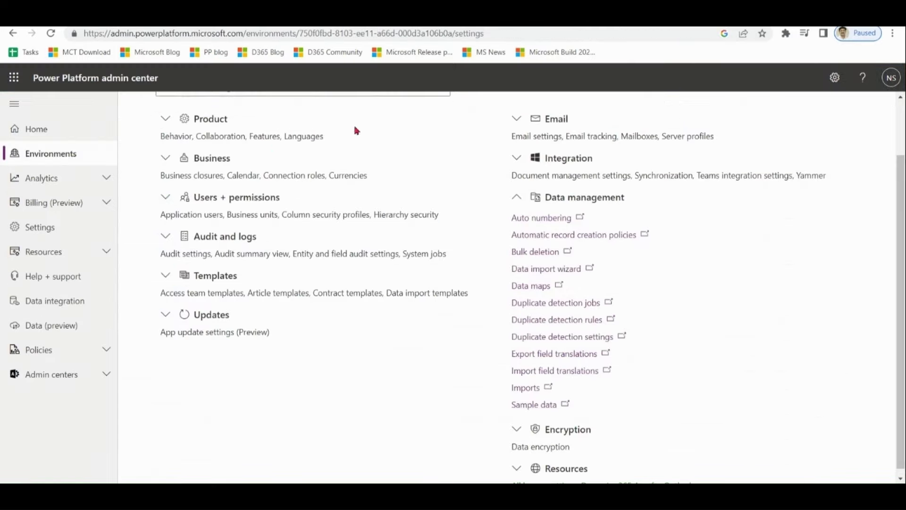
- Review the duplicate detection settings and rules in Power Platform admin center, then return to the leads list
{"action": "left_click", "coordinate": [561, 337]}
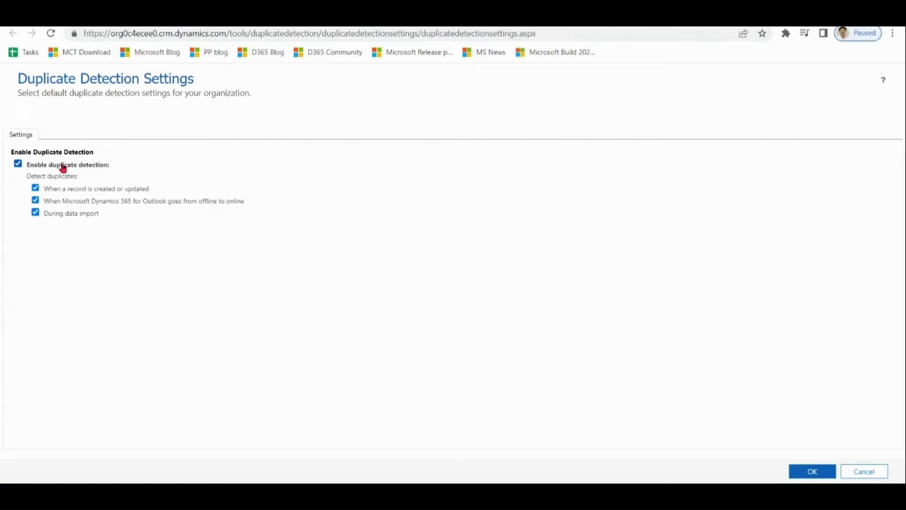
{"action": "key", "text": "ctrl+w"}
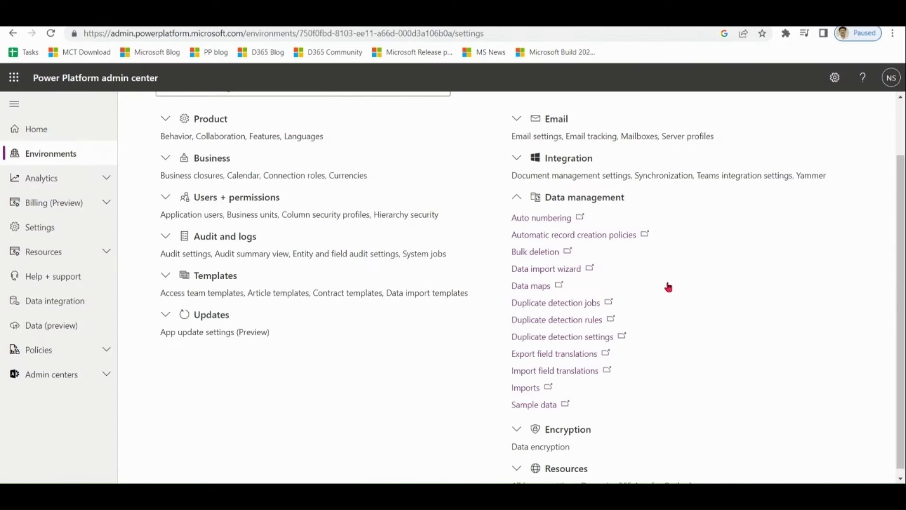
{"action": "left_click", "coordinate": [579, 321]}
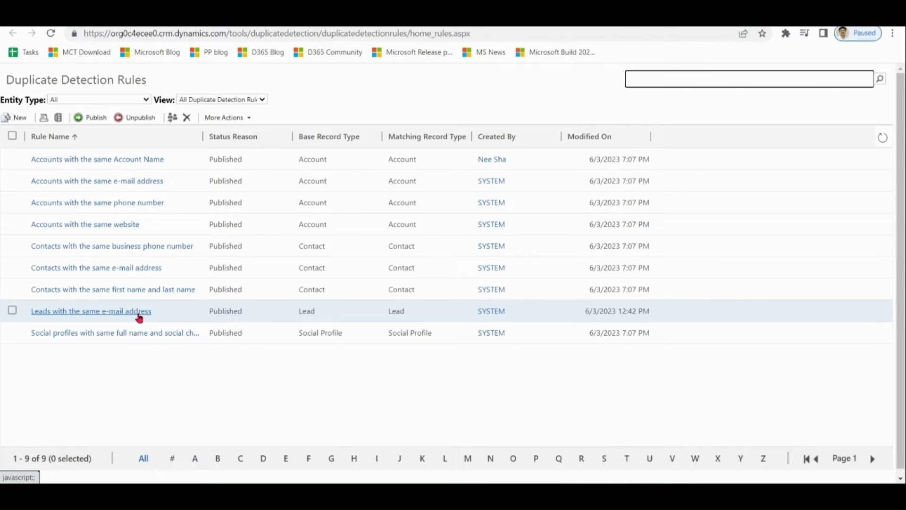
{"action": "left_click", "coordinate": [131, 29]}
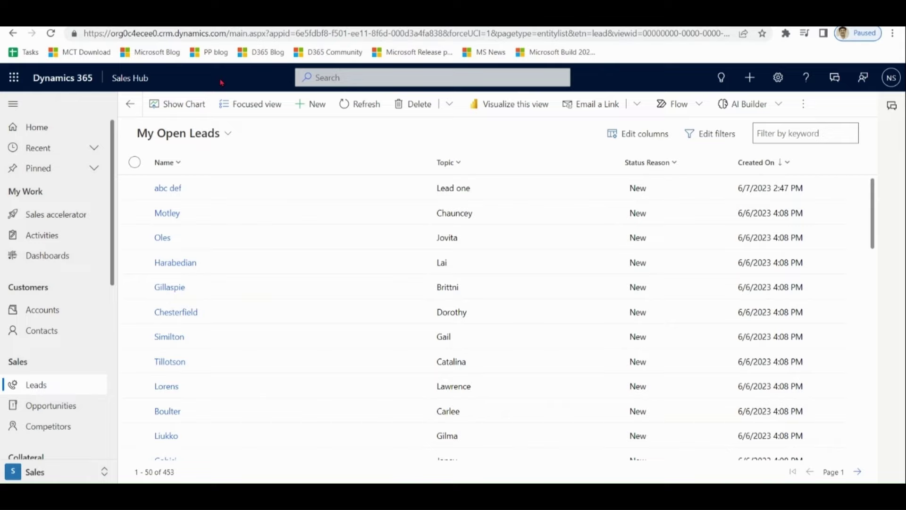
- In App Settings, review lead duplicate detection: On, matching by email, phone, name-and-company, and email domain
{"action": "left_click", "coordinate": [35, 474]}
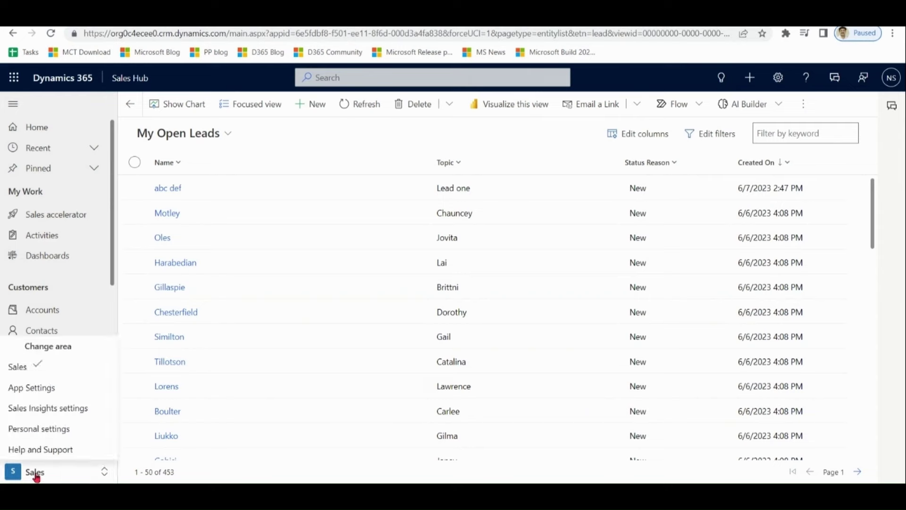
{"action": "left_click", "coordinate": [51, 391]}
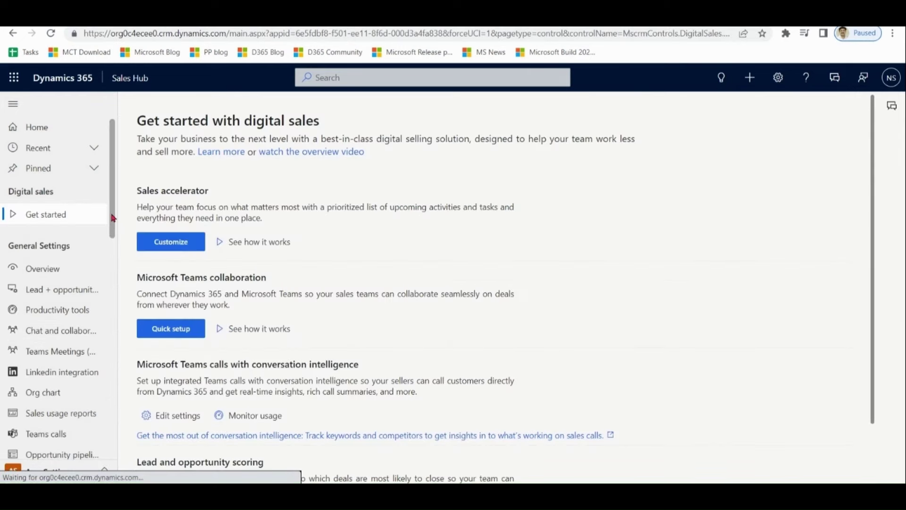
{"action": "scroll", "coordinate": [113, 260], "scroll_direction": "down", "scroll_amount": 3}
{"action": "scroll", "coordinate": [114, 261], "scroll_direction": "down", "scroll_amount": 4}
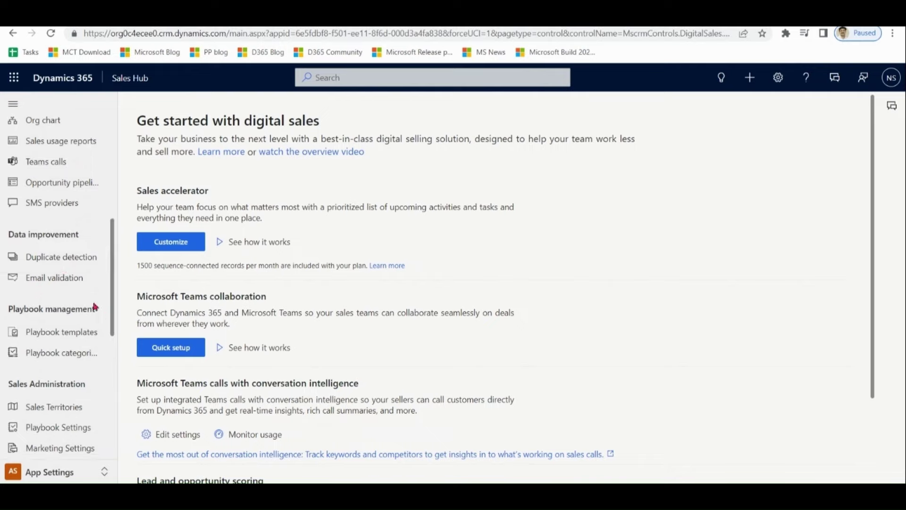
{"action": "left_click", "coordinate": [61, 260]}
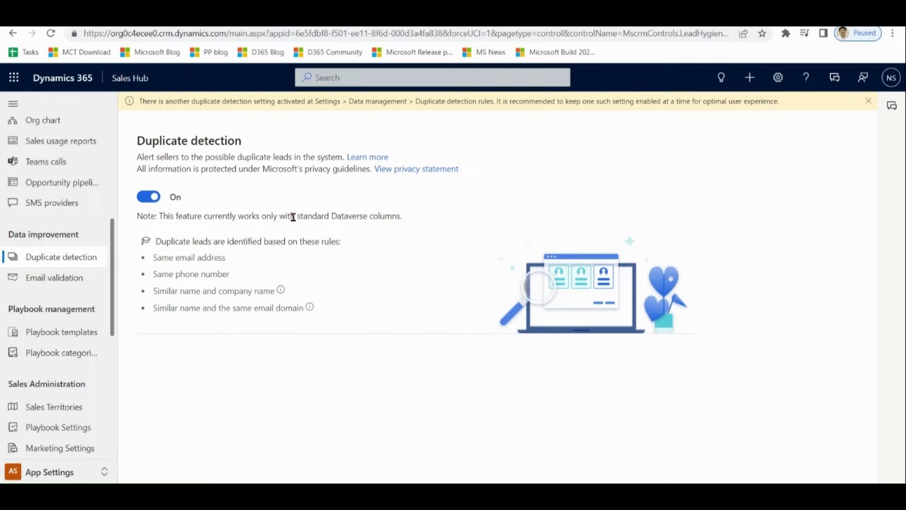
{"action": "left_click_drag", "start_coordinate": [152, 257], "coordinate": [325, 316]}
{"action": "left_click_drag", "start_coordinate": [244, 142], "coordinate": [140, 137]}
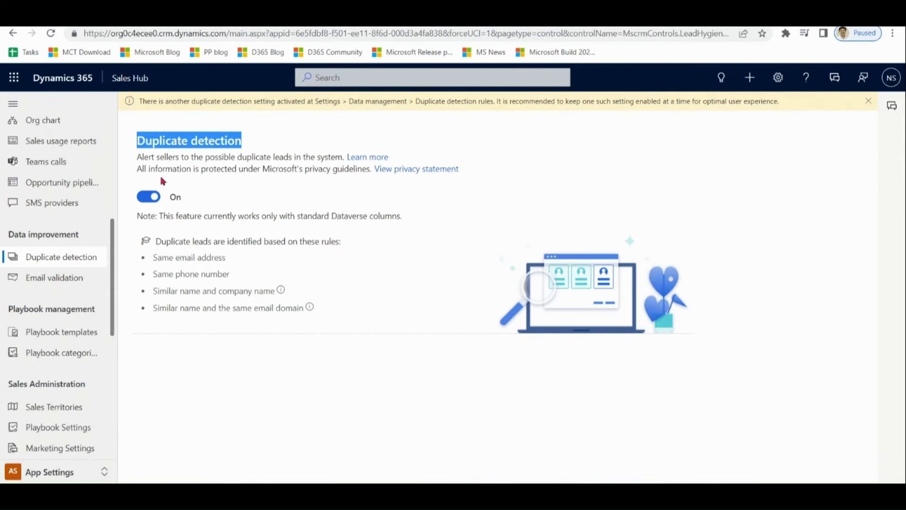
{"action": "left_click", "coordinate": [45, 472]}
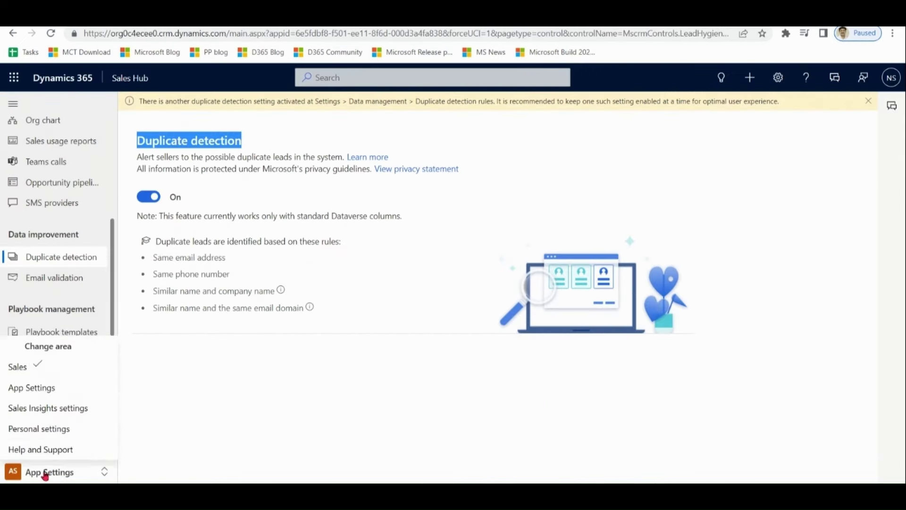
- Create and save a new lead with topic and last name 'Lead one' and a test email address
{"action": "left_click", "coordinate": [18, 367]}
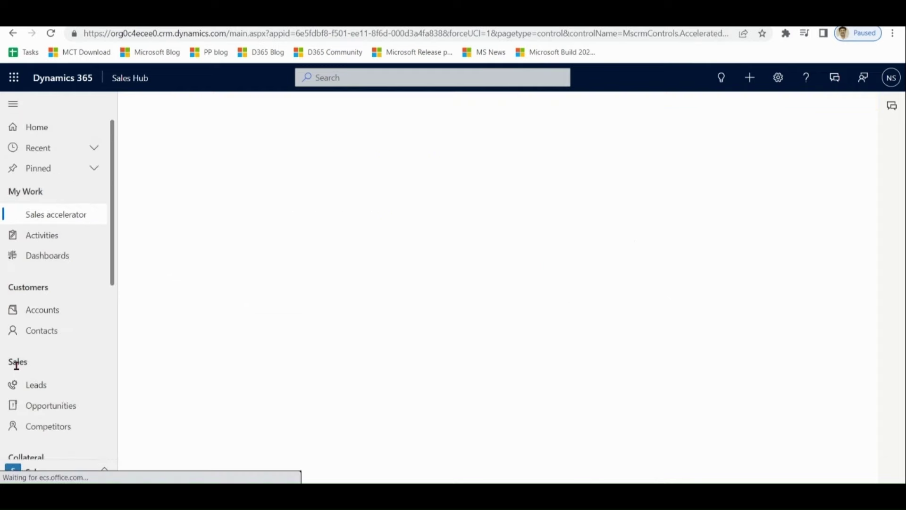
{"action": "left_click", "coordinate": [47, 392]}
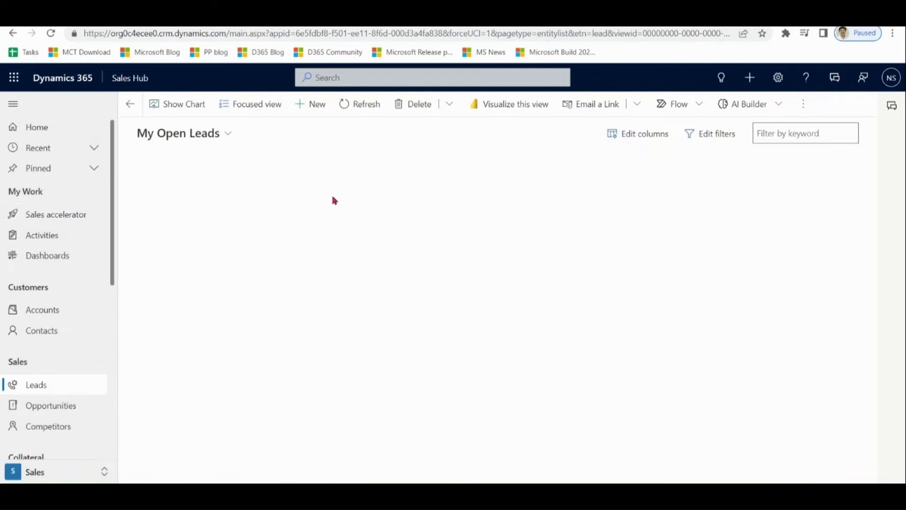
{"action": "left_click", "coordinate": [311, 105]}
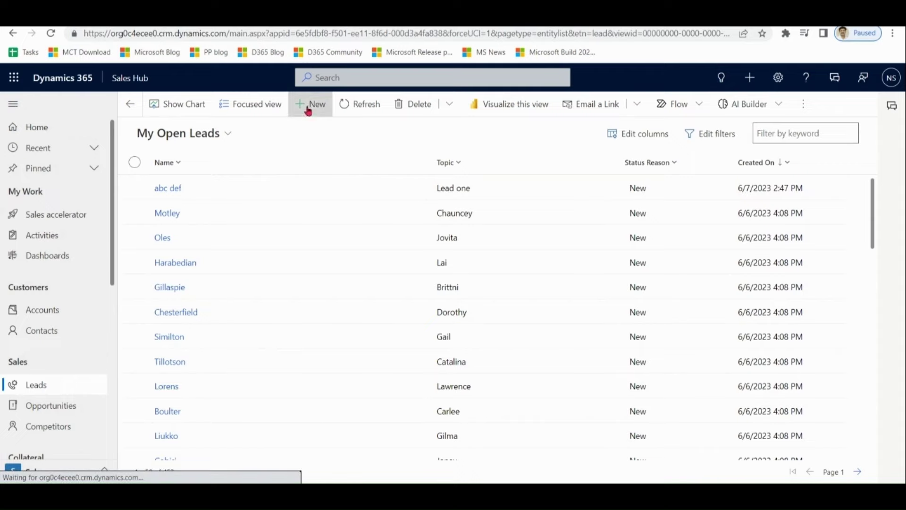
{"action": "left_click", "coordinate": [276, 241]}
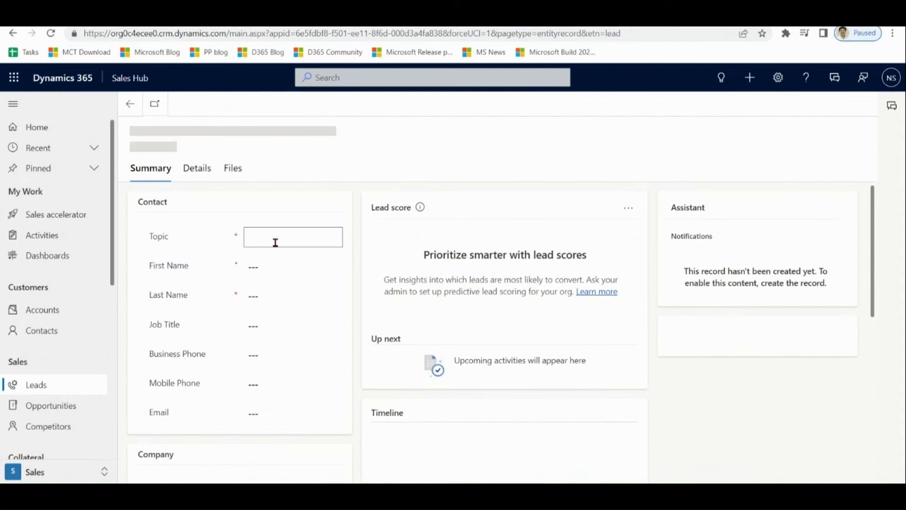
{"action": "type", "text": "Lead one"}
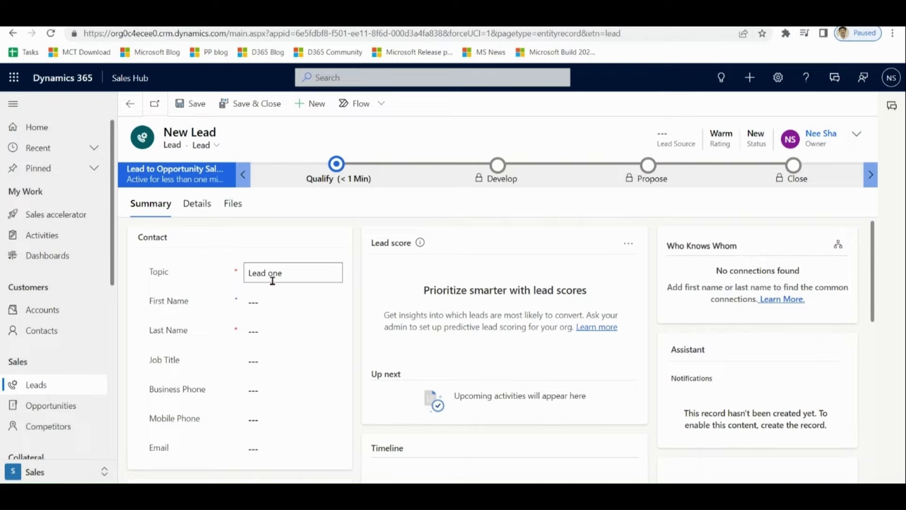
{"action": "left_click", "coordinate": [273, 331]}
{"action": "type", "text": "Lead one"}
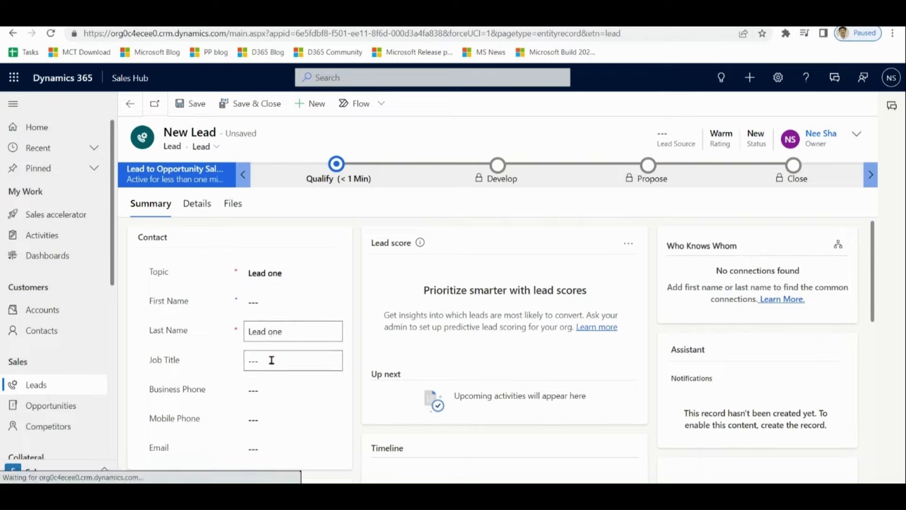
{"action": "left_click", "coordinate": [274, 448]}
{"action": "type", "text": "abc"}
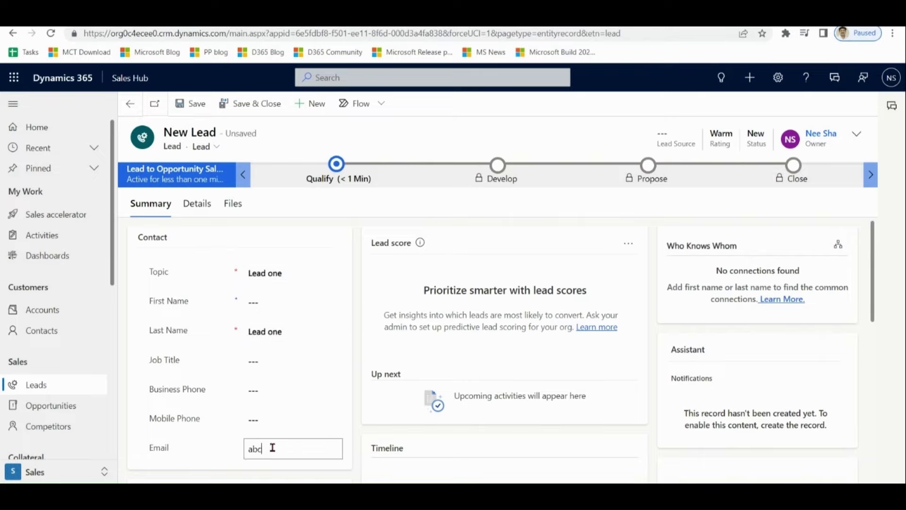
{"action": "type", "text": "@defg.com"}
{"action": "left_click_drag", "start_coordinate": [311, 448], "coordinate": [238, 452]}
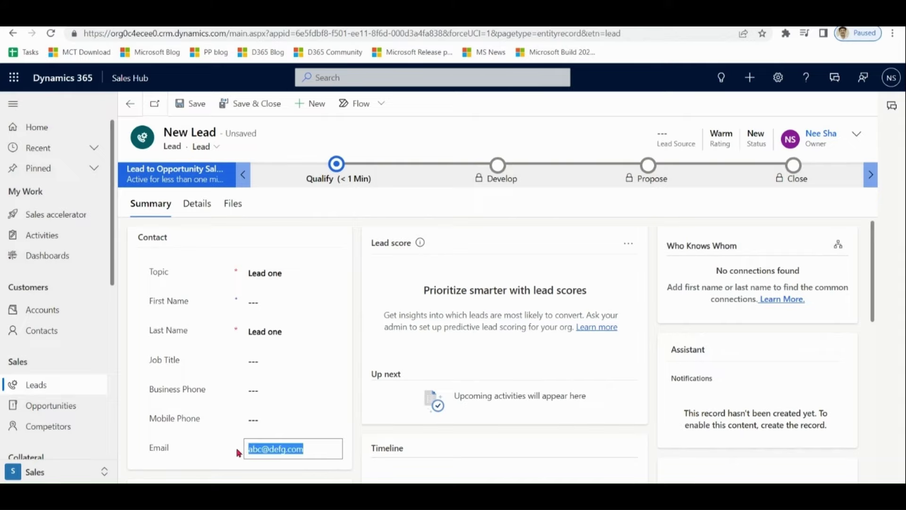
{"action": "left_click", "coordinate": [645, 447]}
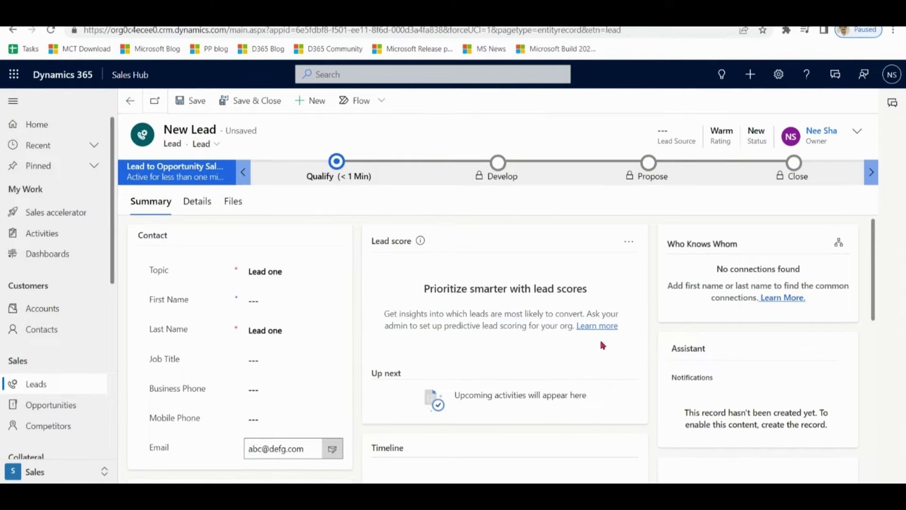
{"action": "left_click", "coordinate": [194, 102]}
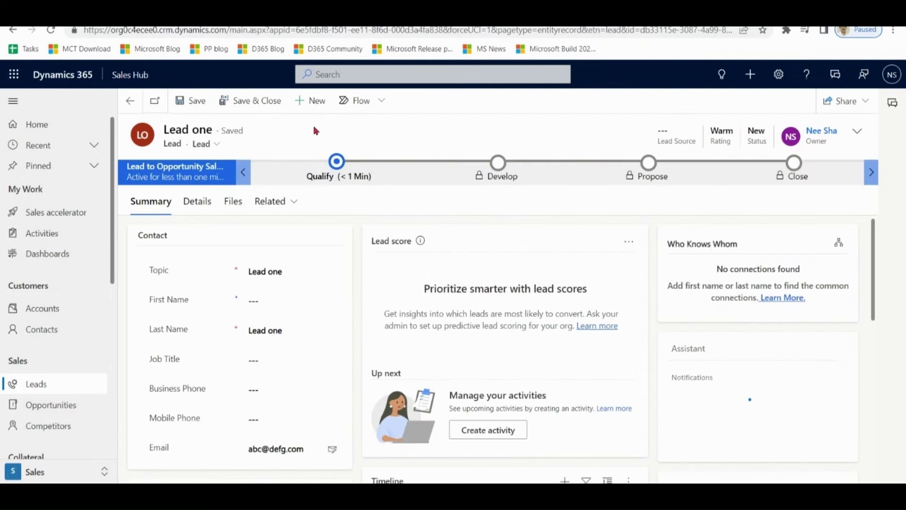
- Start a new lead 'Second Lead' with Lead one's email and company 'TEsstCompnay'
{"action": "left_click", "coordinate": [316, 104]}
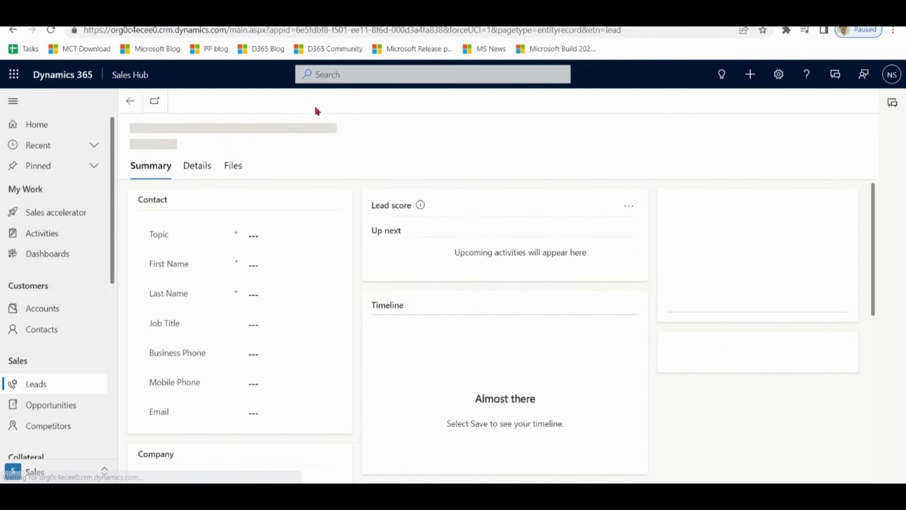
{"action": "left_click", "coordinate": [273, 275]}
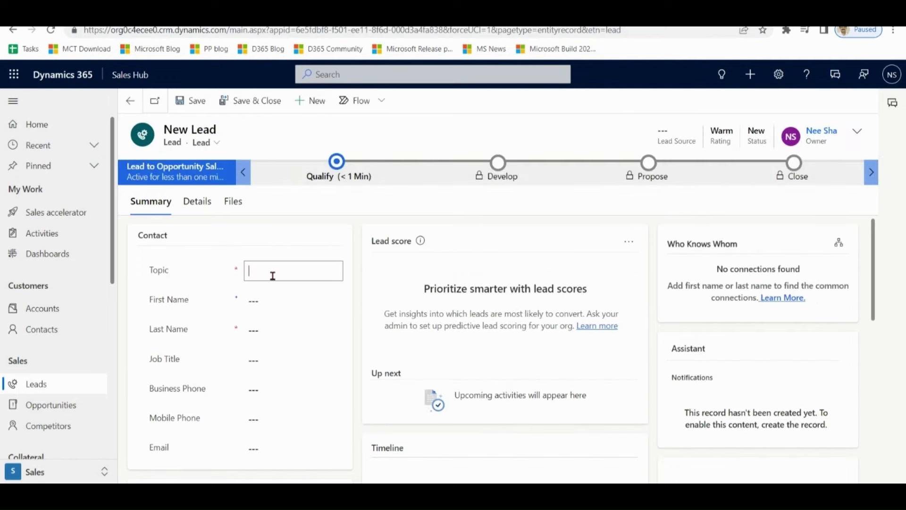
{"action": "type", "text": "Second Lead"}
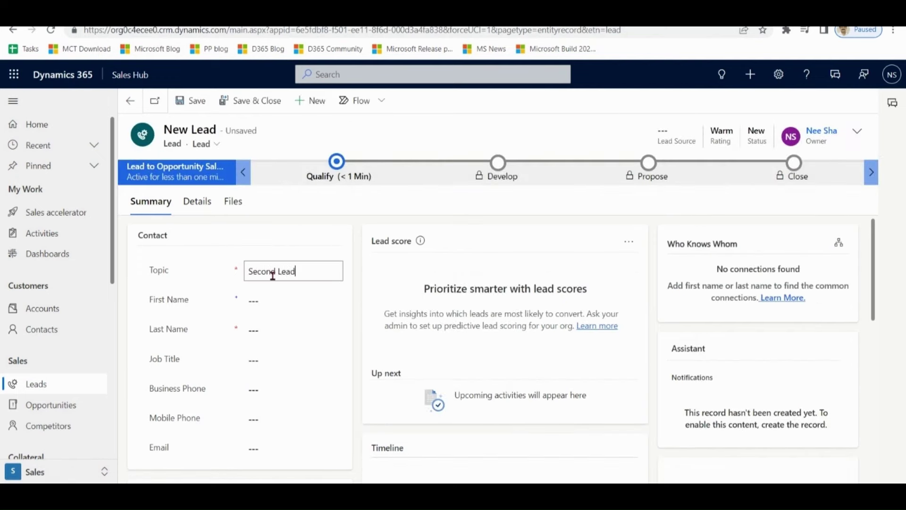
{"action": "left_click", "coordinate": [263, 330]}
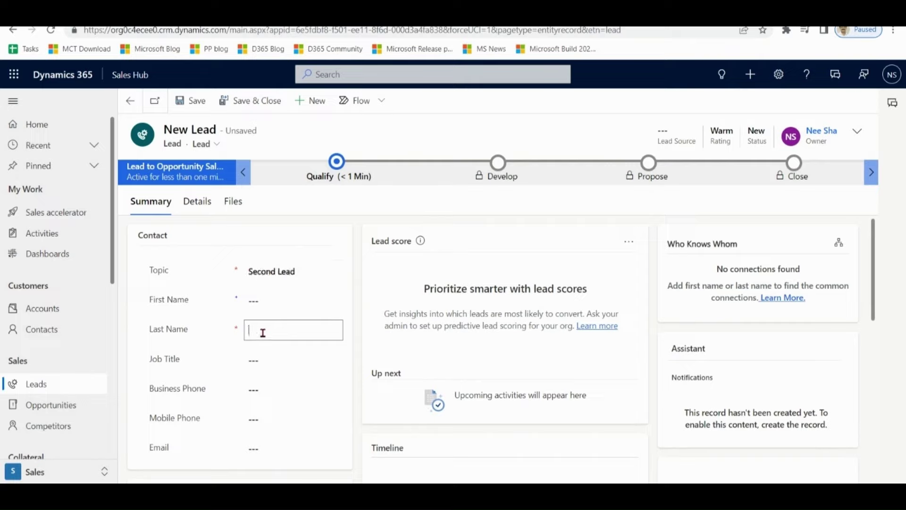
{"action": "type", "text": "Second Lead"}
{"action": "left_click", "coordinate": [268, 452]}
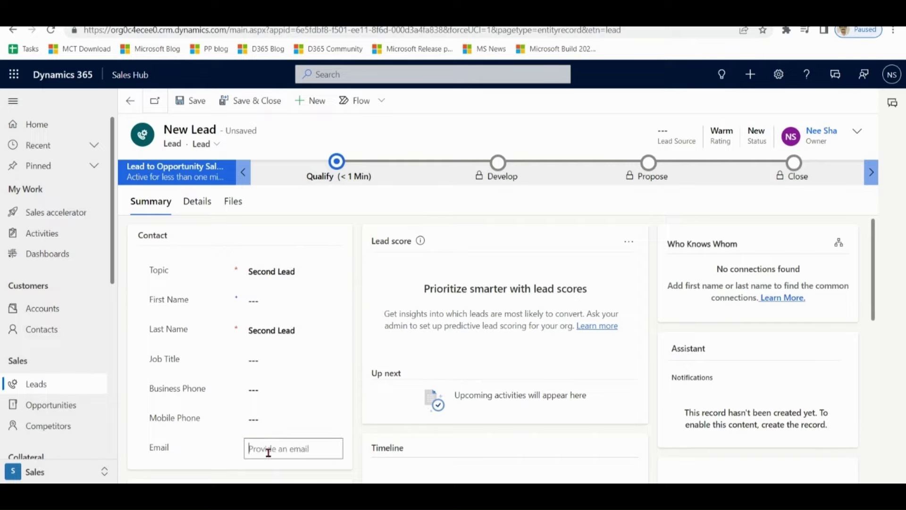
{"action": "type", "text": "abc@defg.com"}
{"action": "left_click_drag", "start_coordinate": [871, 253], "coordinate": [873, 298]}
{"action": "type", "text": "TEsst"}
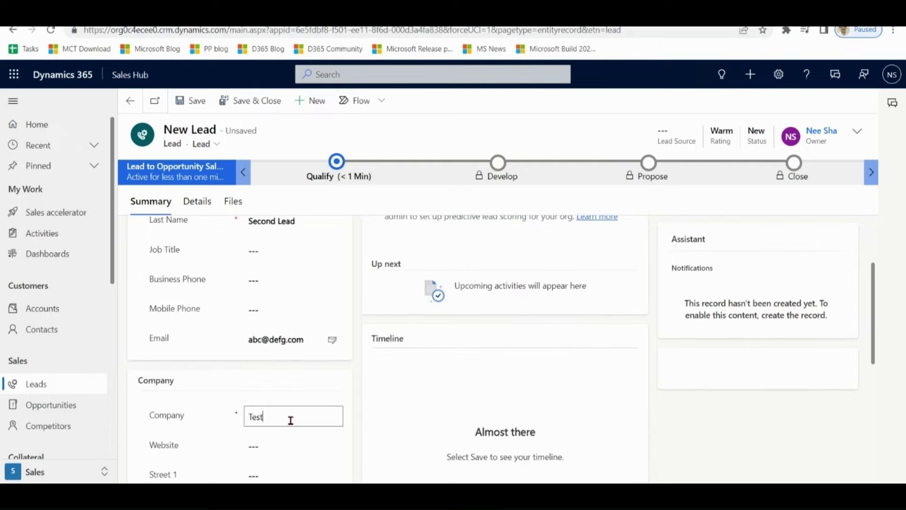
{"action": "type", "text": "Compnay"}
- Save Second Lead and select it with the matching Lead one for merging in the duplicates dialog
{"action": "left_click", "coordinate": [202, 103]}
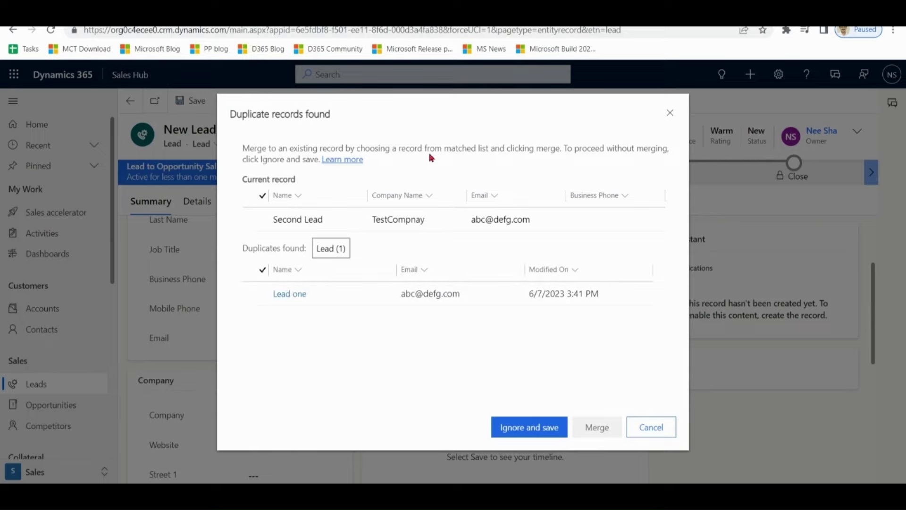
{"action": "left_click", "coordinate": [264, 221]}
{"action": "left_click", "coordinate": [263, 296]}
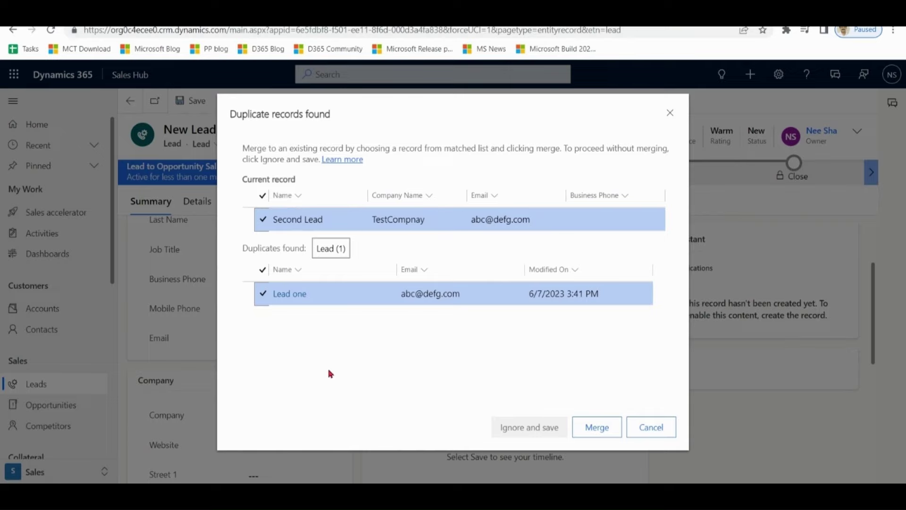
{"action": "left_click", "coordinate": [597, 427]}
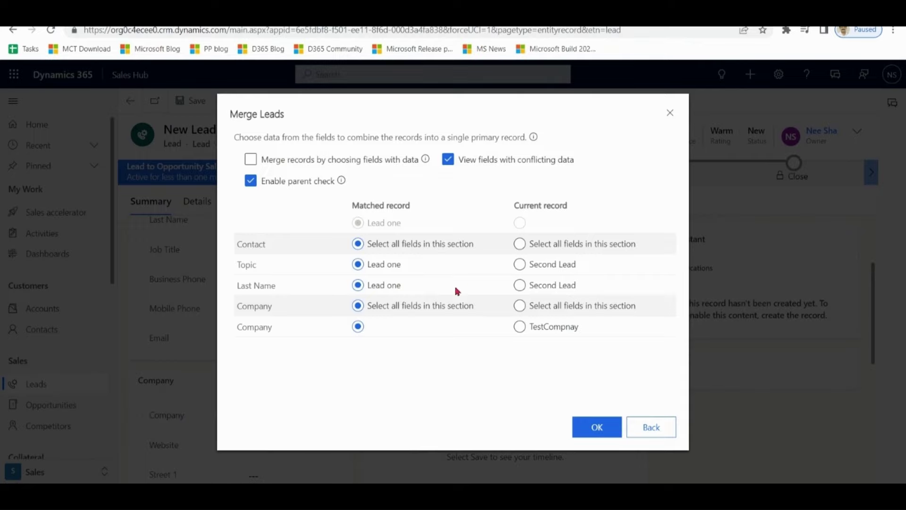
- Merge into Lead one, taking company TestCompnay from Second Lead and merging only fields with data
{"action": "left_click", "coordinate": [521, 328]}
{"action": "left_click", "coordinate": [286, 161]}
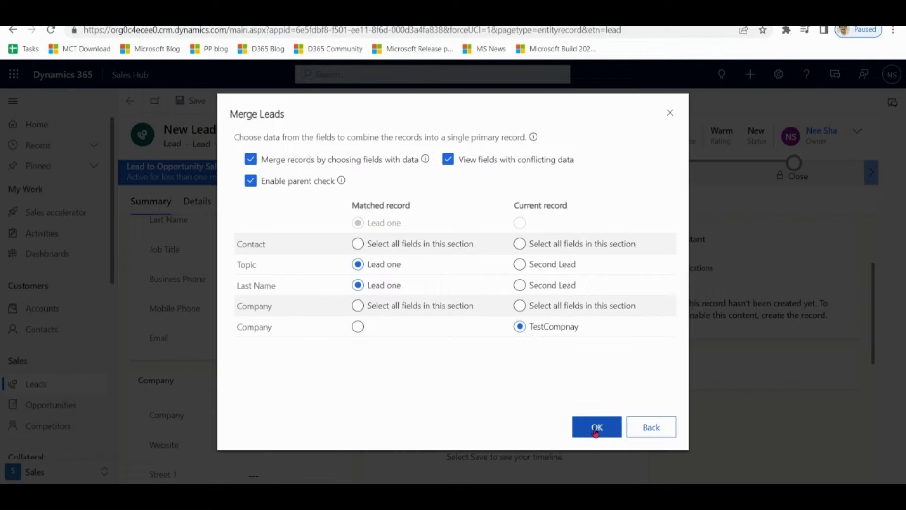
{"action": "left_click", "coordinate": [596, 430]}
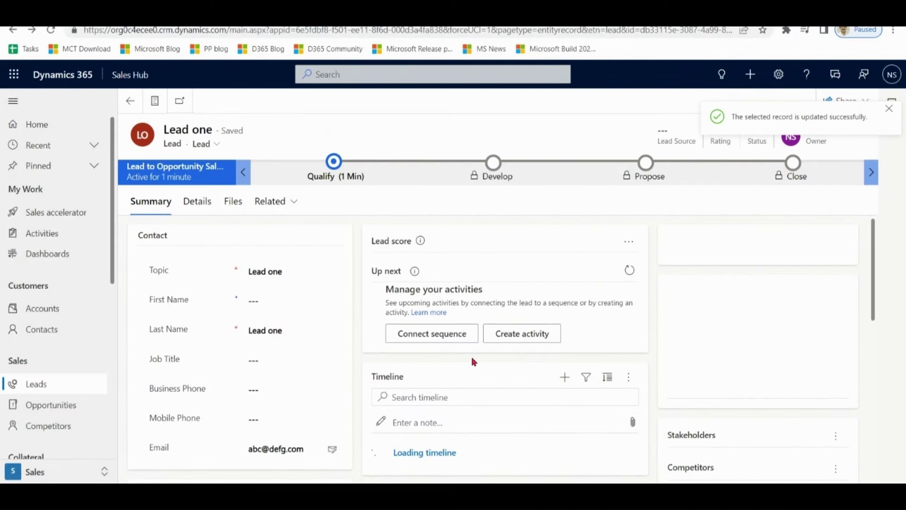
- Check the merged lead's topic and Company fields, then go back to My Open Leads
{"action": "left_click", "coordinate": [314, 271]}
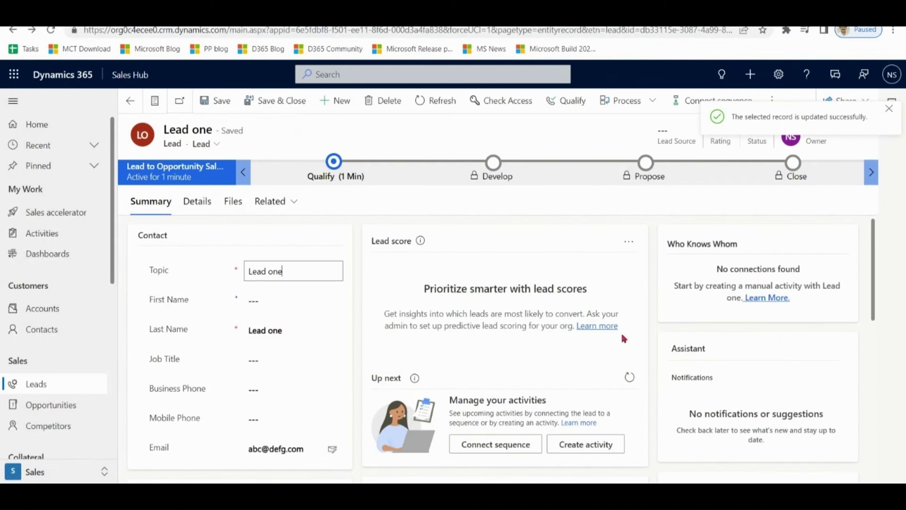
{"action": "left_click_drag", "start_coordinate": [876, 238], "coordinate": [874, 314]}
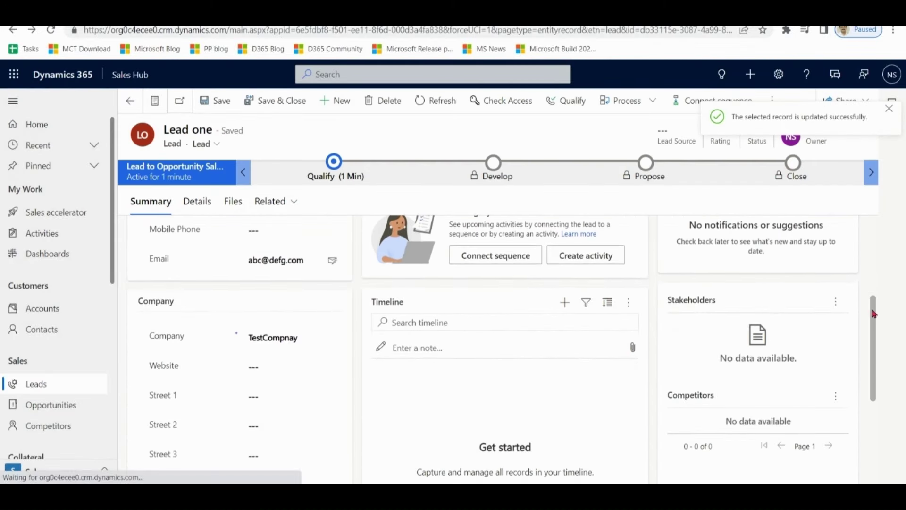
{"action": "left_click", "coordinate": [313, 340]}
{"action": "left_click_drag", "start_coordinate": [313, 340], "coordinate": [235, 336]}
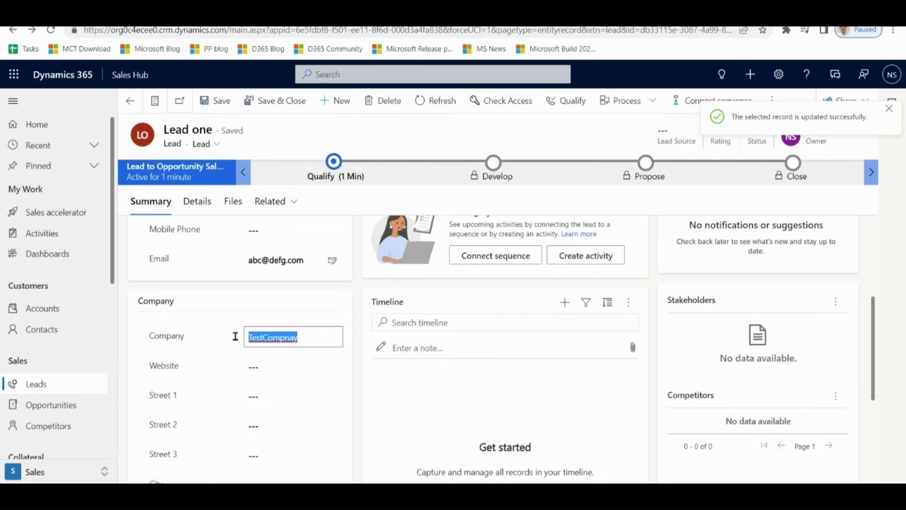
{"action": "left_click", "coordinate": [45, 389]}
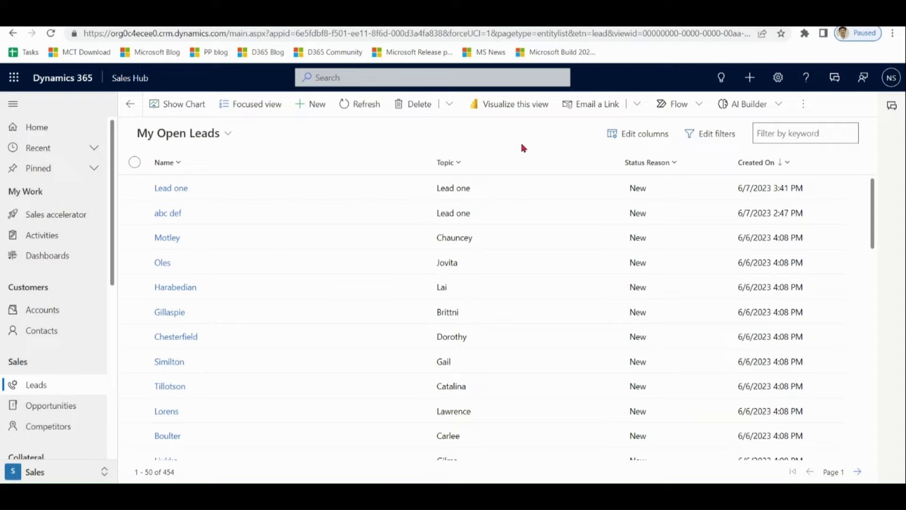
- Open Lead one, then go to Sales Insights settings > Assignment rules and view the New rule options
{"action": "left_click", "coordinate": [212, 196]}
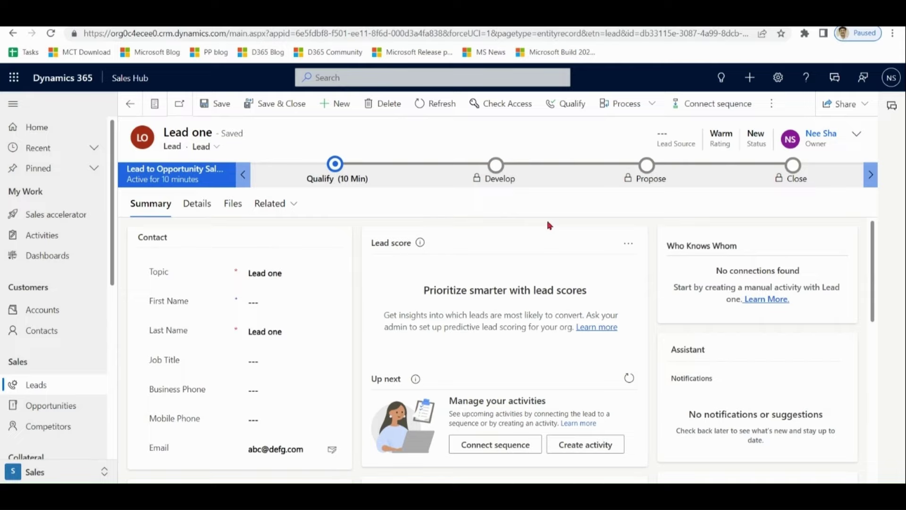
{"action": "left_click", "coordinate": [48, 472]}
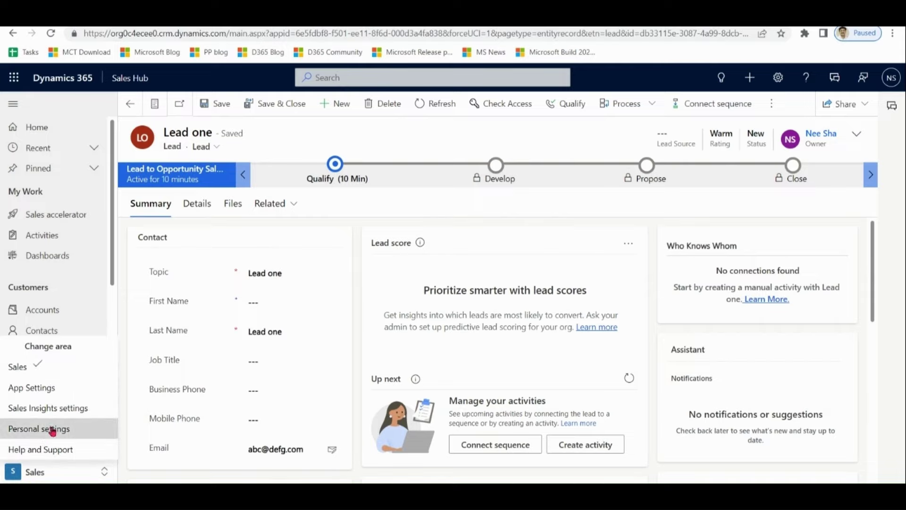
{"action": "left_click", "coordinate": [59, 409]}
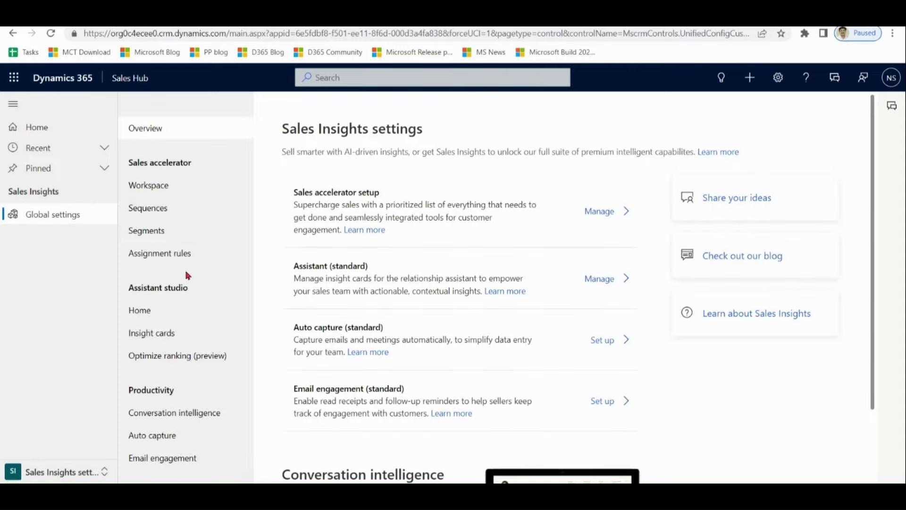
{"action": "left_click", "coordinate": [182, 254]}
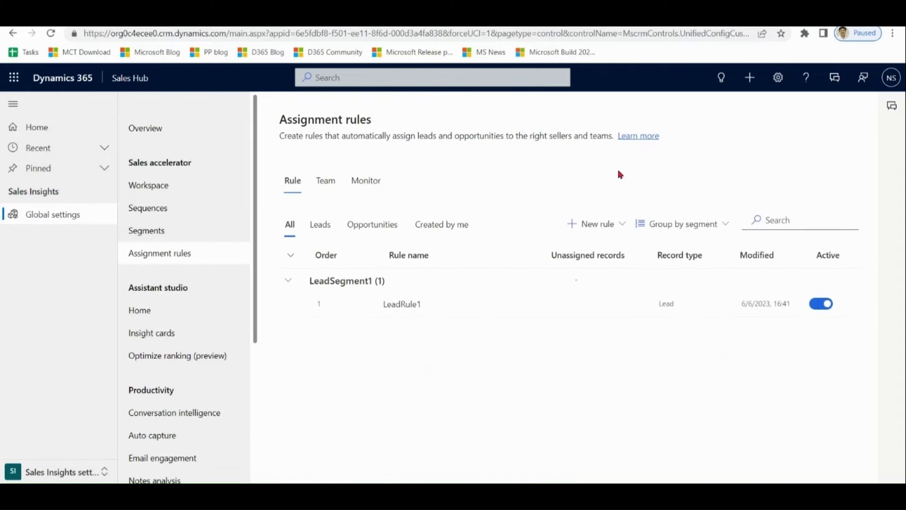
{"action": "left_click", "coordinate": [618, 227]}
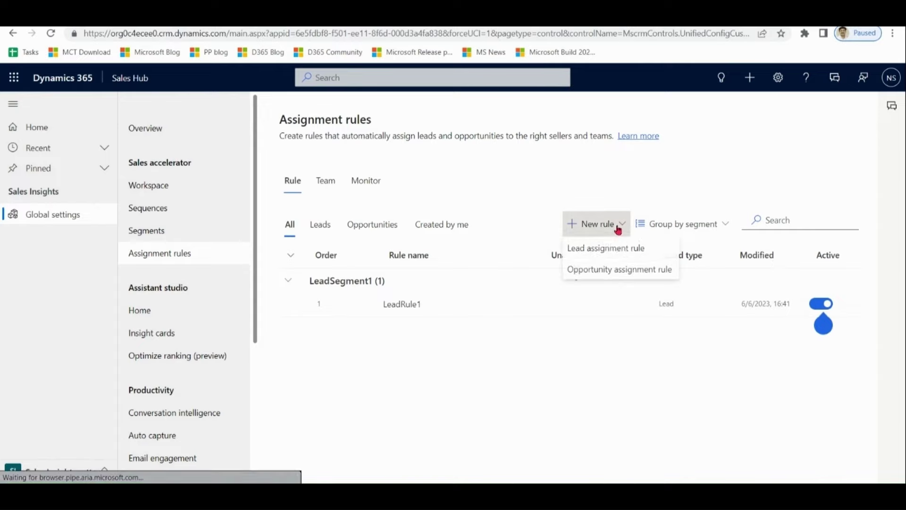
- Create lead assignment rule Rule2 for any seller, assigning only if available within 120 hours
{"action": "left_click", "coordinate": [619, 247]}
{"action": "left_click", "coordinate": [569, 153]}
{"action": "type", "text": "Rule2"}
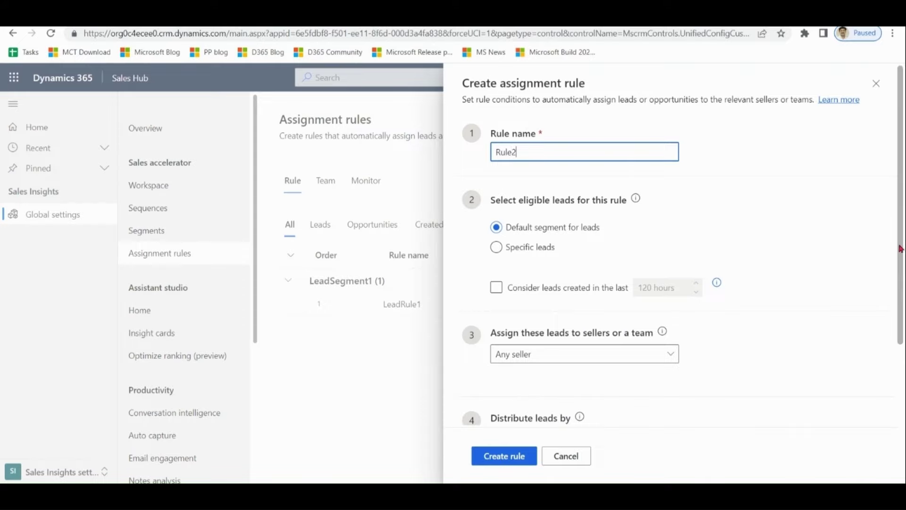
{"action": "scroll", "coordinate": [803, 258], "scroll_direction": "down", "scroll_amount": 1}
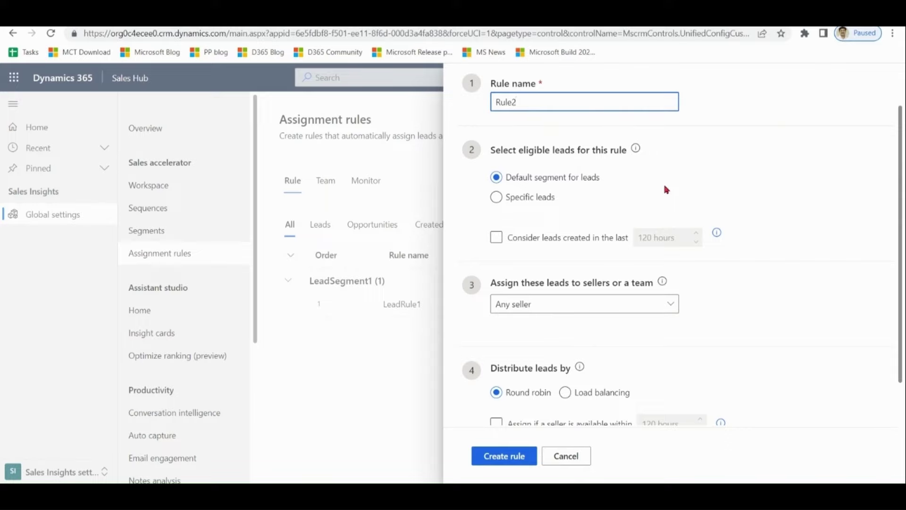
{"action": "scroll", "coordinate": [899, 307], "scroll_direction": "down", "scroll_amount": 1}
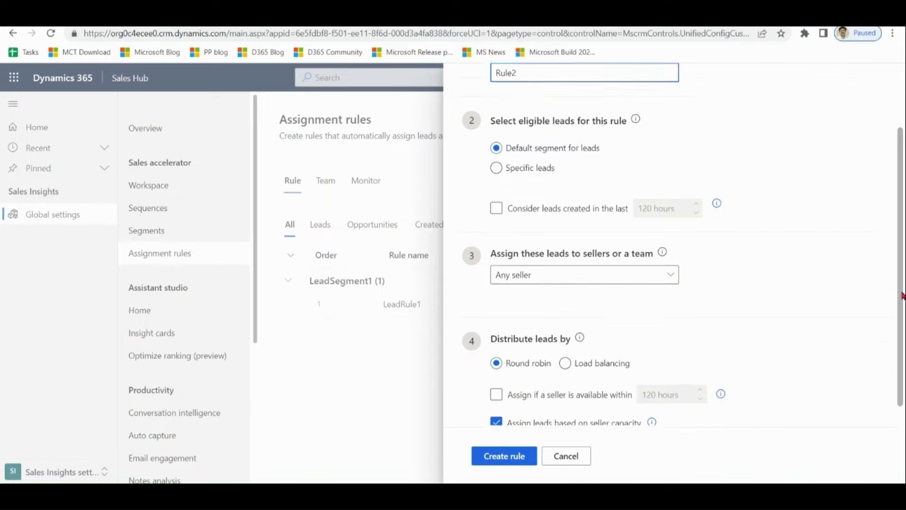
{"action": "left_click", "coordinate": [672, 257]}
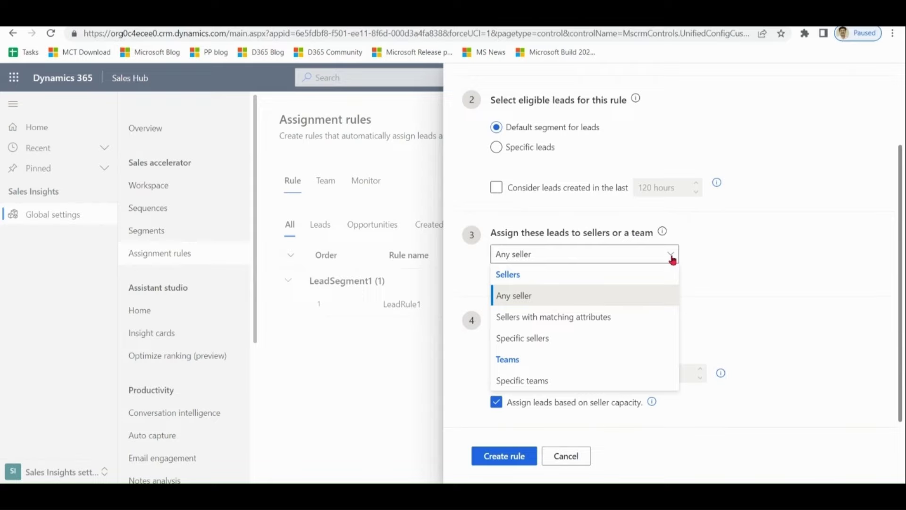
{"action": "left_click", "coordinate": [768, 255]}
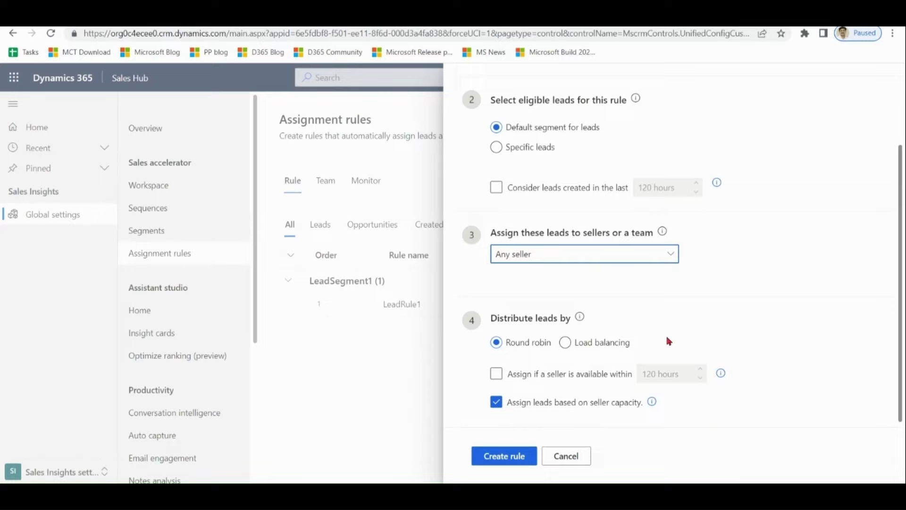
{"action": "left_click", "coordinate": [498, 376]}
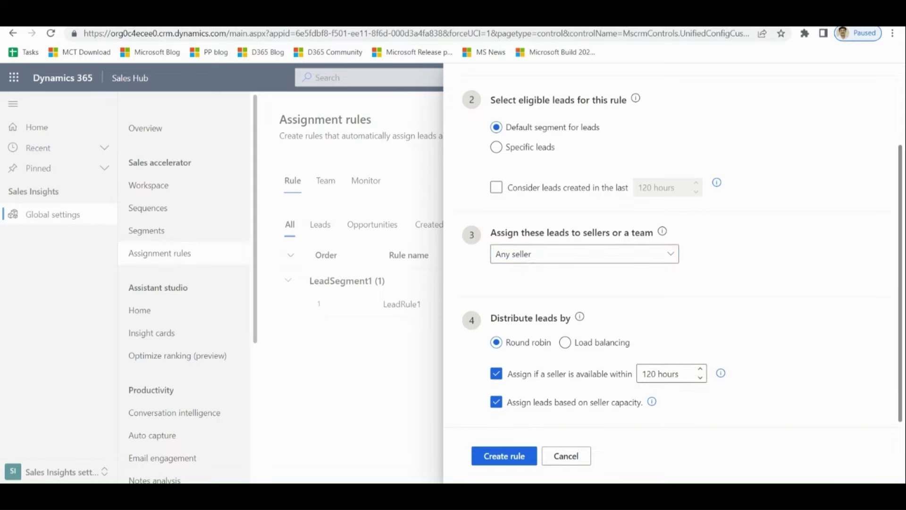
{"action": "scroll", "coordinate": [560, 417], "scroll_direction": "up", "scroll_amount": 3}
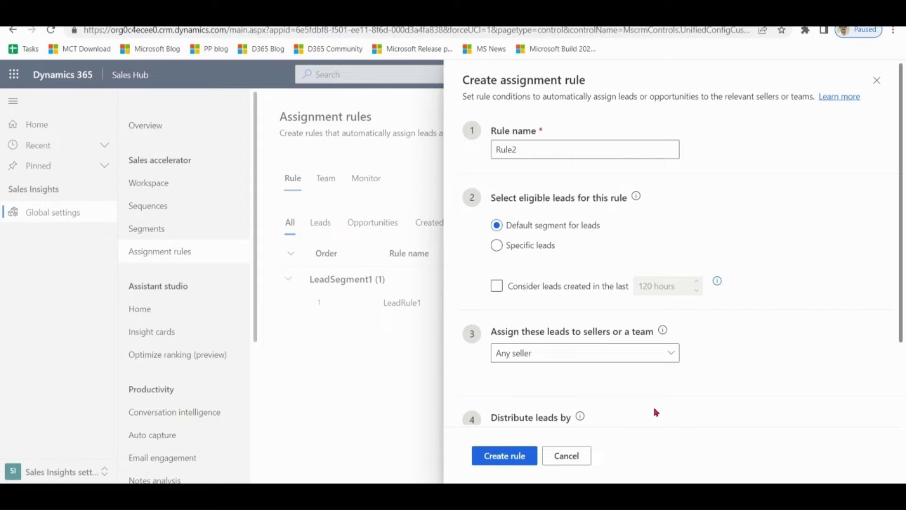
{"action": "left_click", "coordinate": [517, 456]}
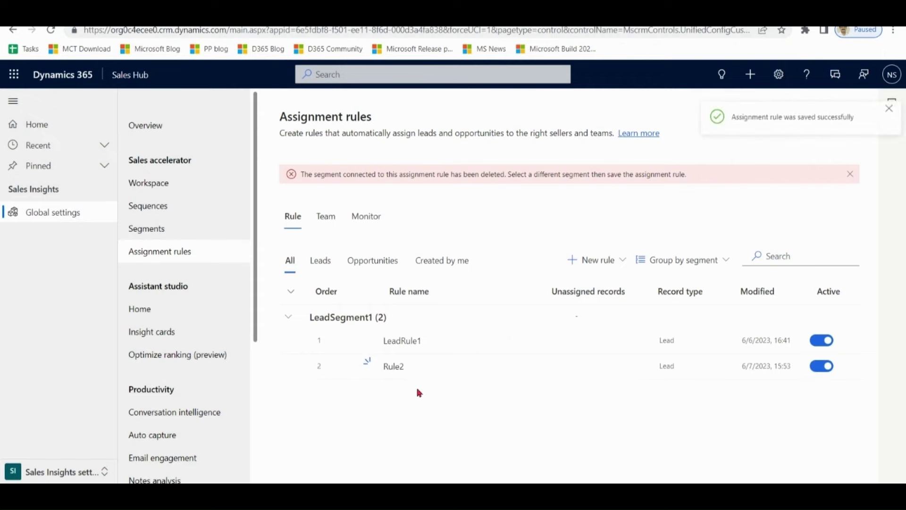
- Switch back to the Sales area's My Open Leads list, oldest leads first
{"action": "left_click", "coordinate": [61, 471]}
{"action": "left_click", "coordinate": [18, 368]}
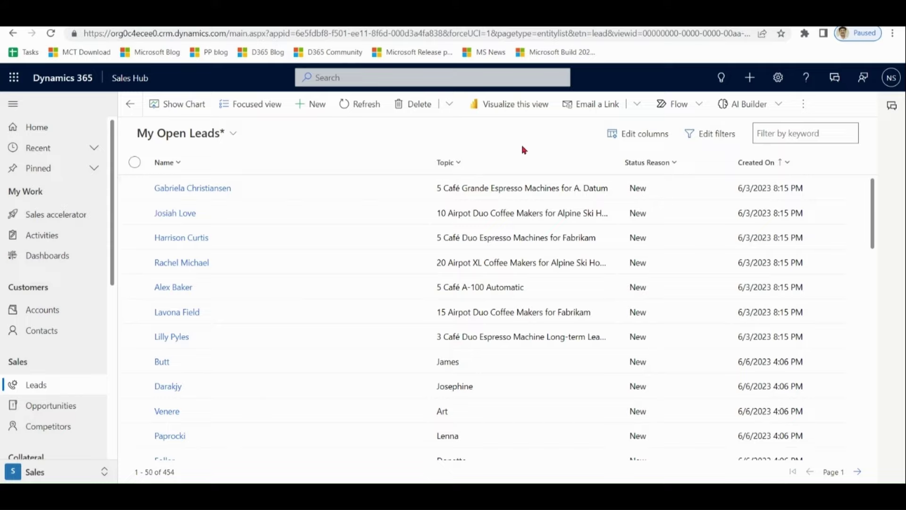
- Open the '5 Café Grande Espresso Machines' lead and highlight its lead score card (84, Grade A)
{"action": "double_click", "coordinate": [344, 197]}
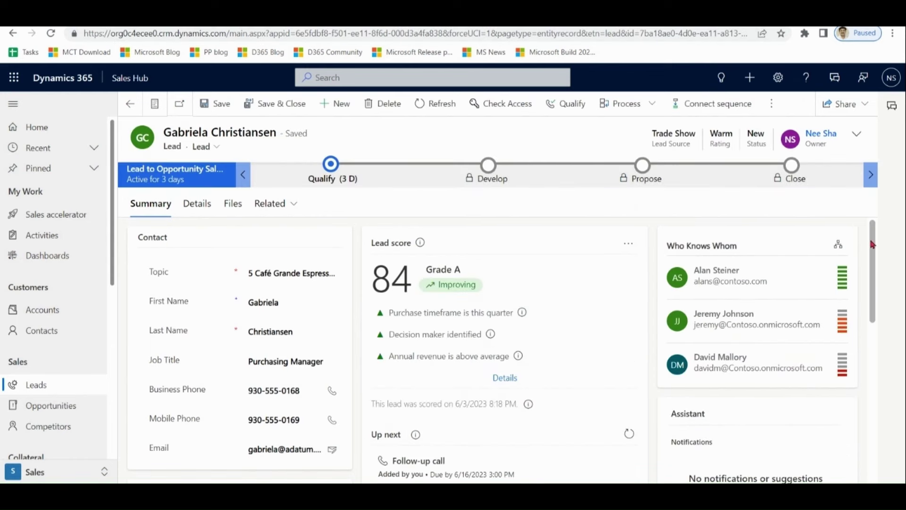
{"action": "left_click_drag", "start_coordinate": [872, 244], "coordinate": [872, 244]}
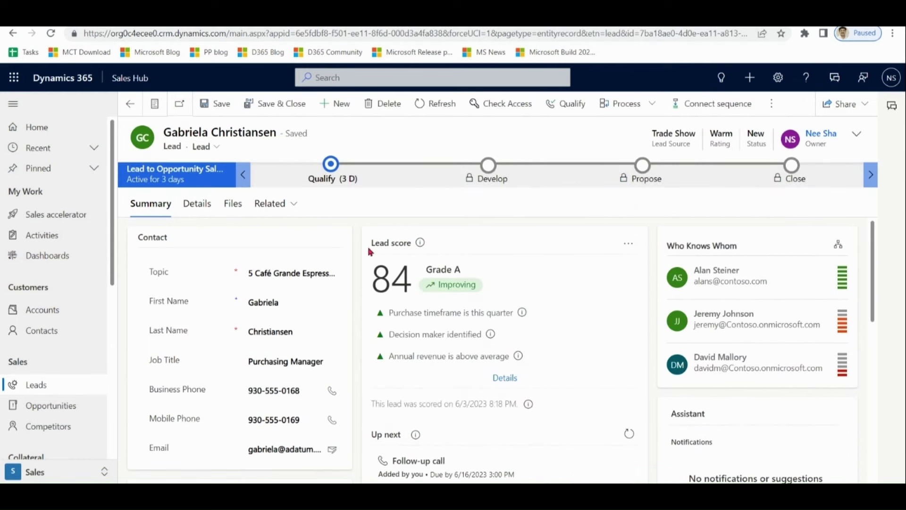
{"action": "left_click_drag", "start_coordinate": [371, 243], "coordinate": [413, 251]}
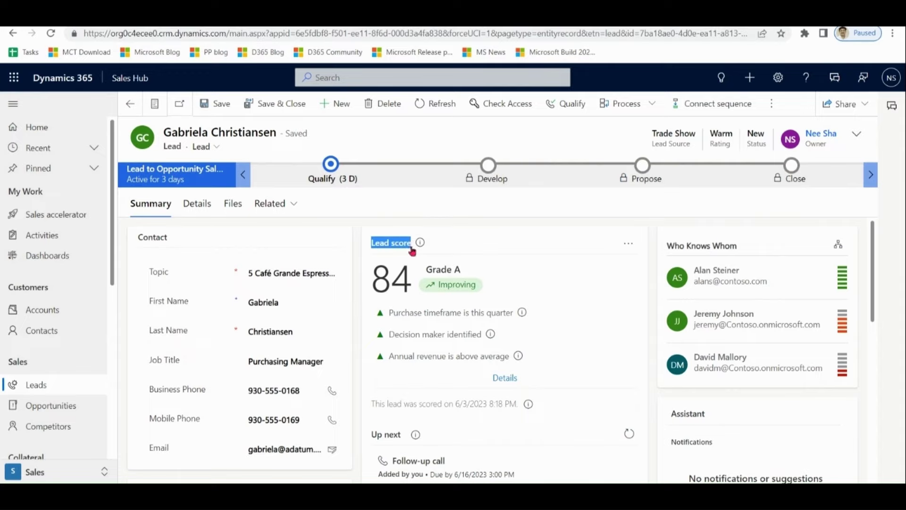
{"action": "left_click", "coordinate": [584, 227]}
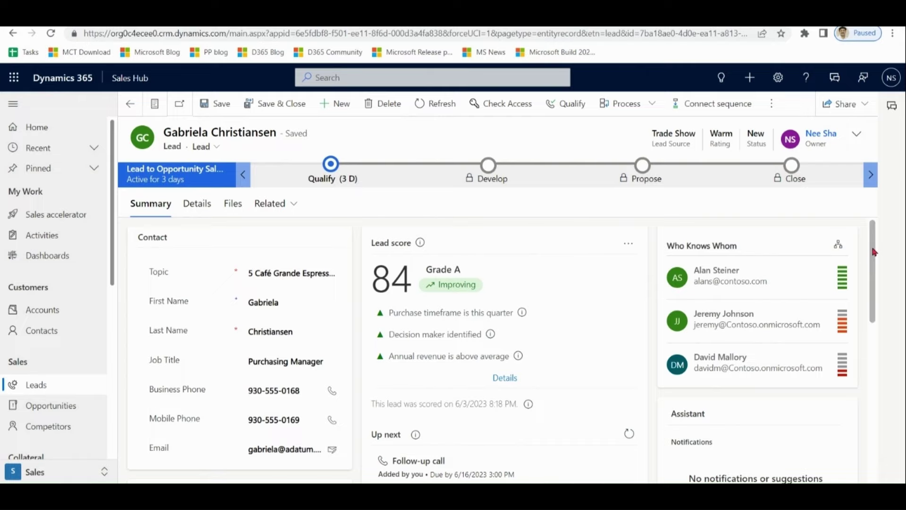
{"action": "left_click_drag", "start_coordinate": [873, 251], "coordinate": [872, 257]}
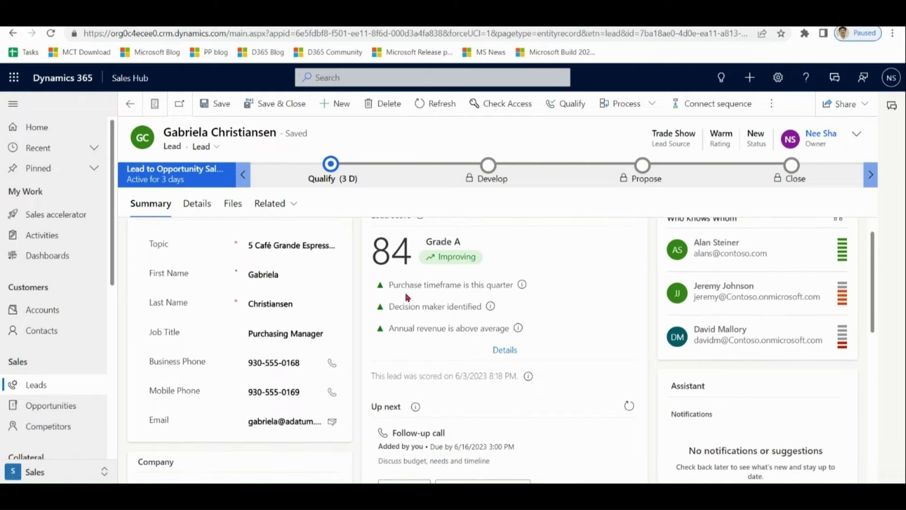
{"action": "mouse_move", "coordinate": [396, 291]}
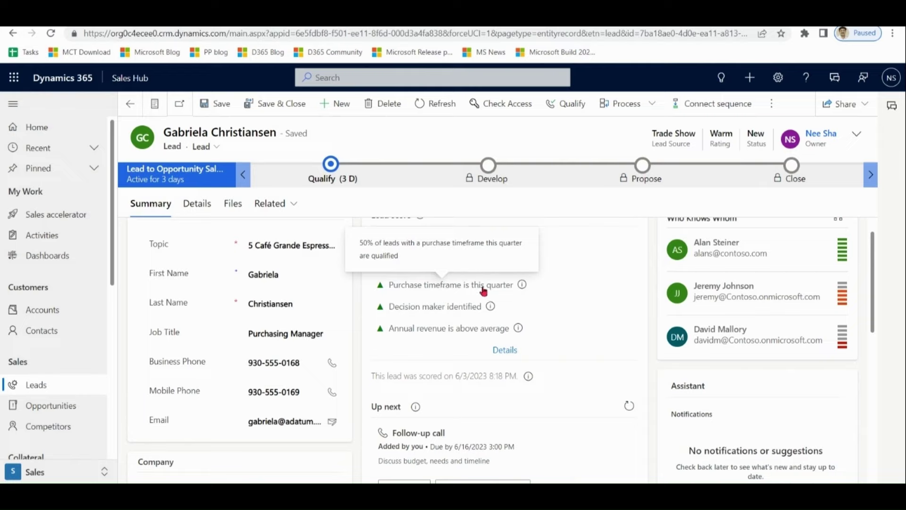
{"action": "left_click", "coordinate": [332, 164]}
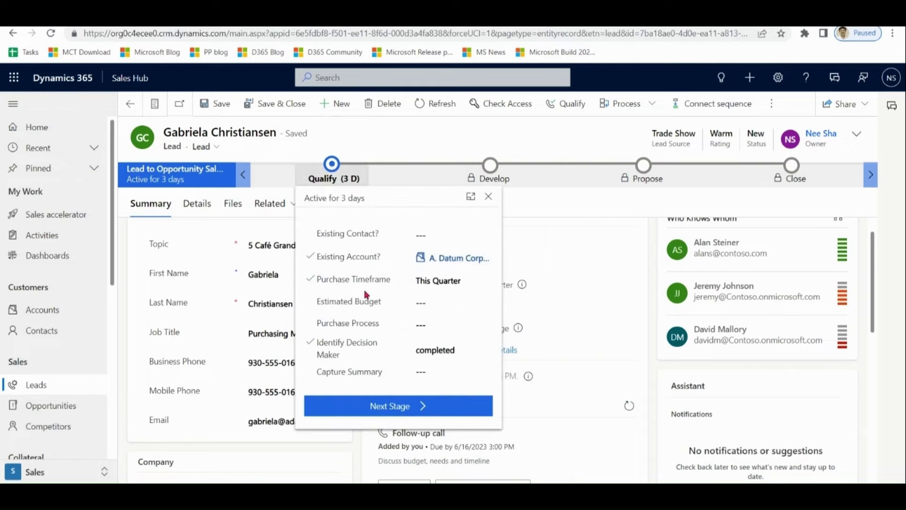
{"action": "left_click", "coordinate": [566, 224]}
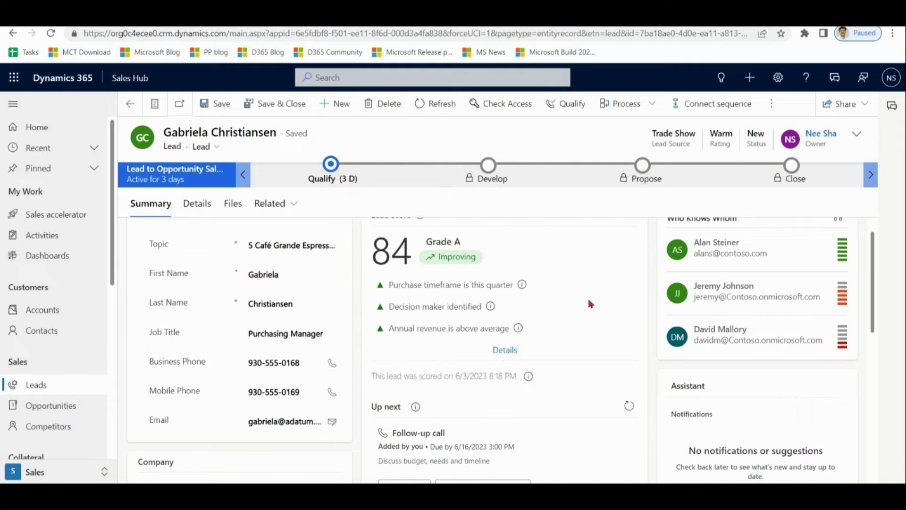
{"action": "left_click", "coordinate": [334, 163]}
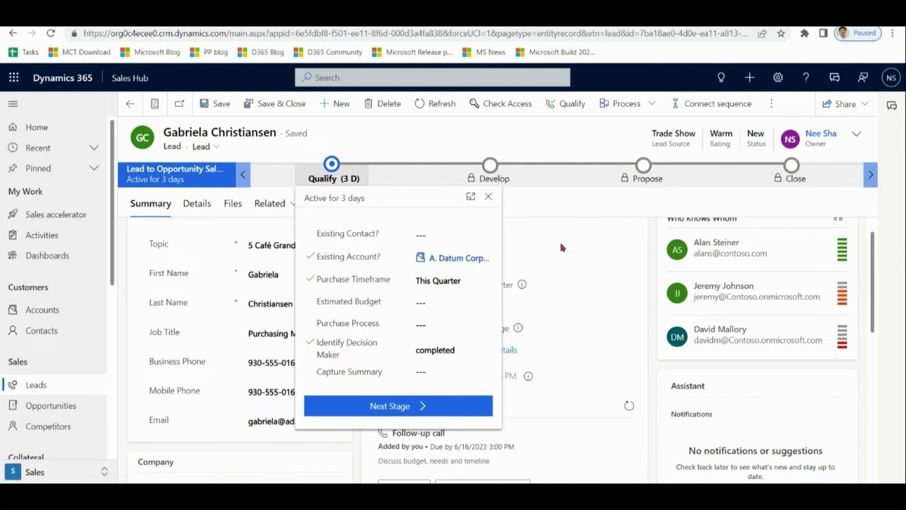
{"action": "left_click", "coordinate": [576, 217]}
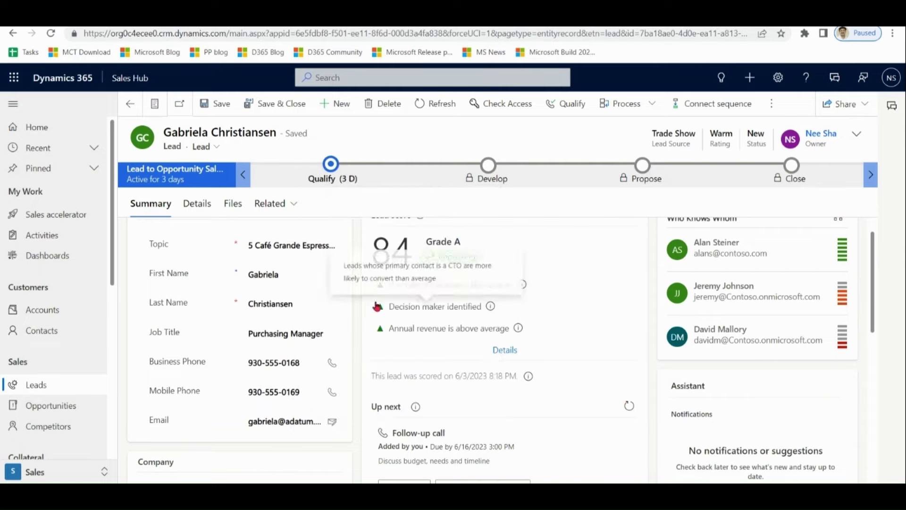
{"action": "scroll", "coordinate": [402, 224], "scroll_direction": "up", "scroll_amount": 2}
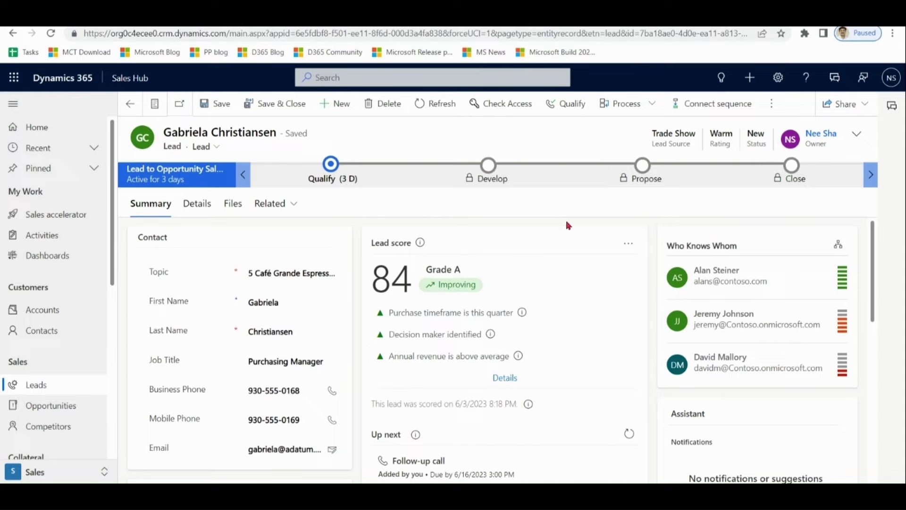
{"action": "left_click", "coordinate": [511, 382]}
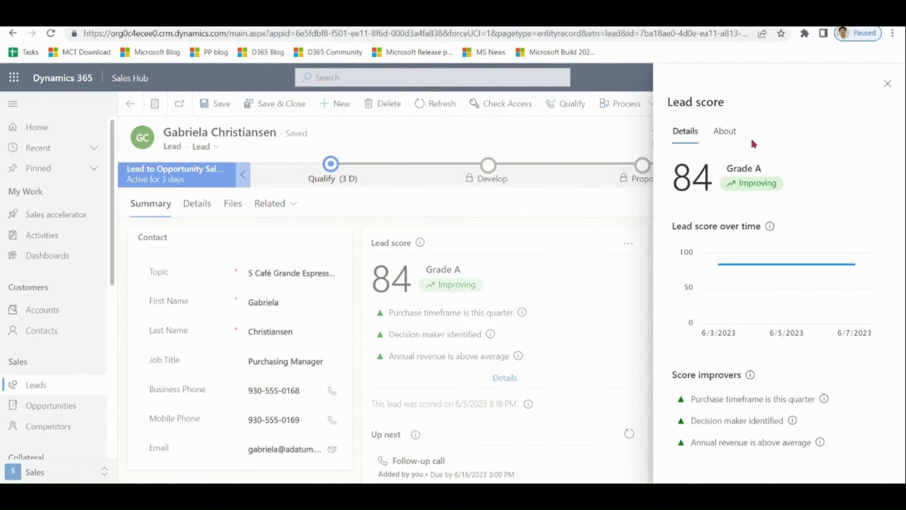
{"action": "left_click", "coordinate": [725, 131]}
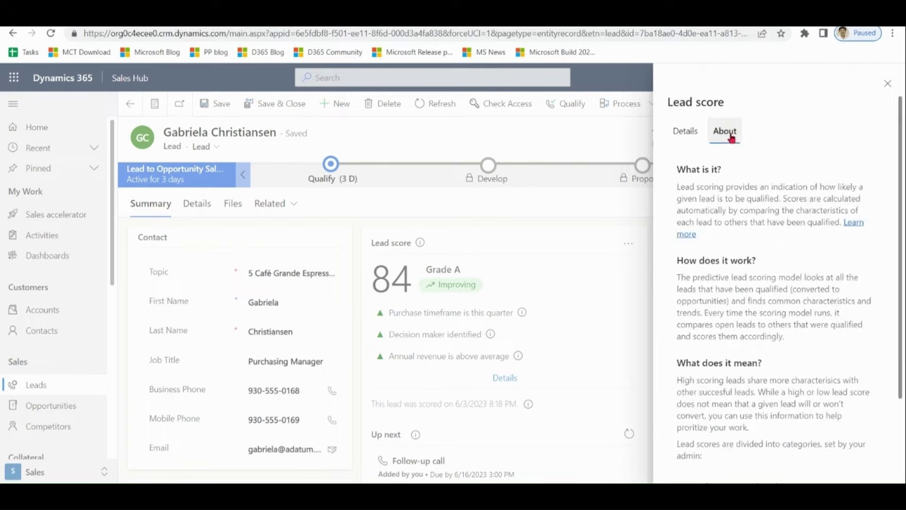
{"action": "scroll", "coordinate": [904, 228], "scroll_direction": "down", "scroll_amount": 1}
{"action": "left_click_drag", "start_coordinate": [904, 228], "coordinate": [904, 273]}
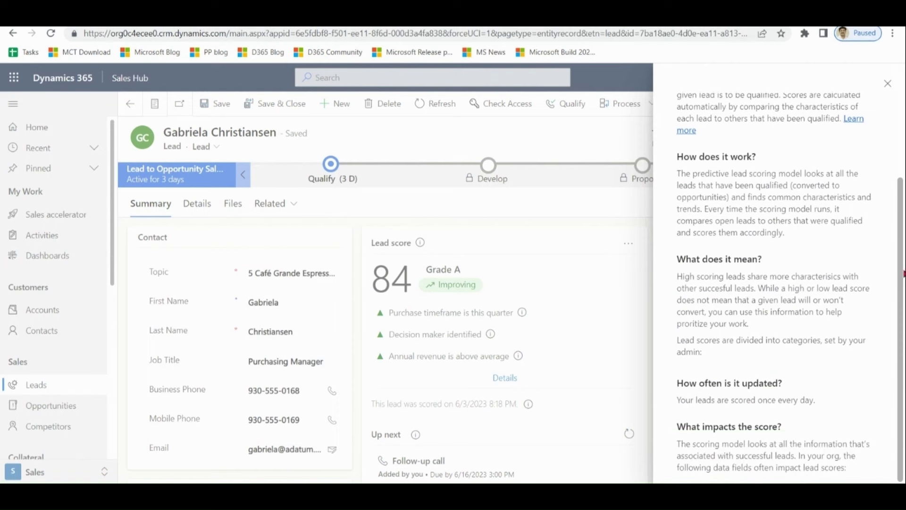
{"action": "scroll", "coordinate": [904, 316], "scroll_direction": "up", "scroll_amount": 3}
{"action": "left_click", "coordinate": [604, 226]}
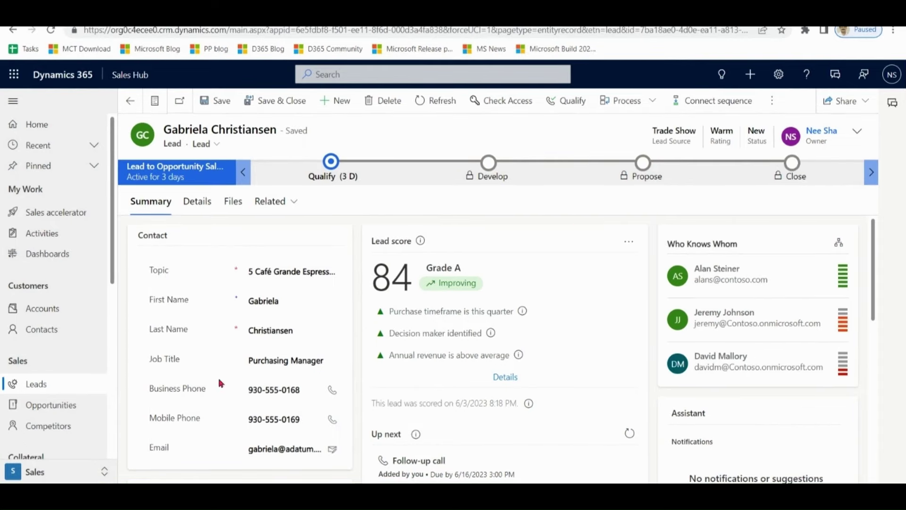
- In Sales Insights settings, set up predictive lead scoring and review the model settings
{"action": "left_click", "coordinate": [51, 477]}
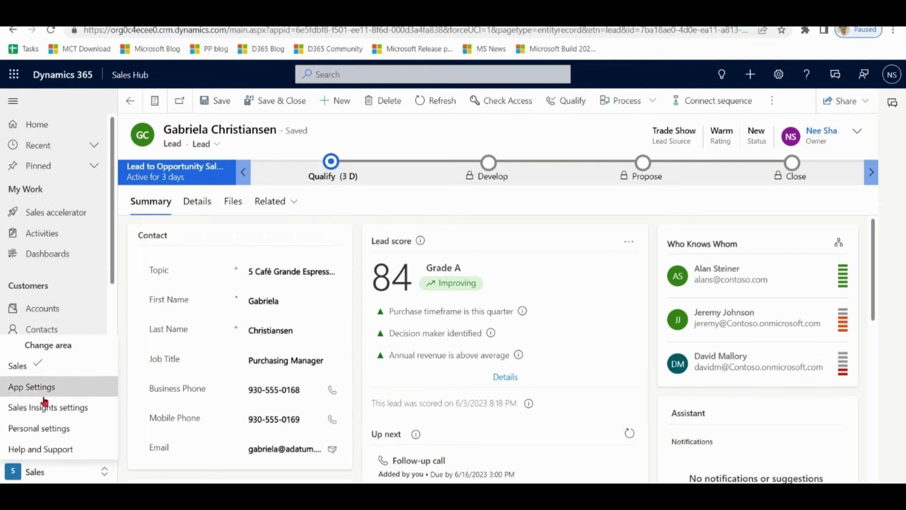
{"action": "left_click", "coordinate": [47, 413]}
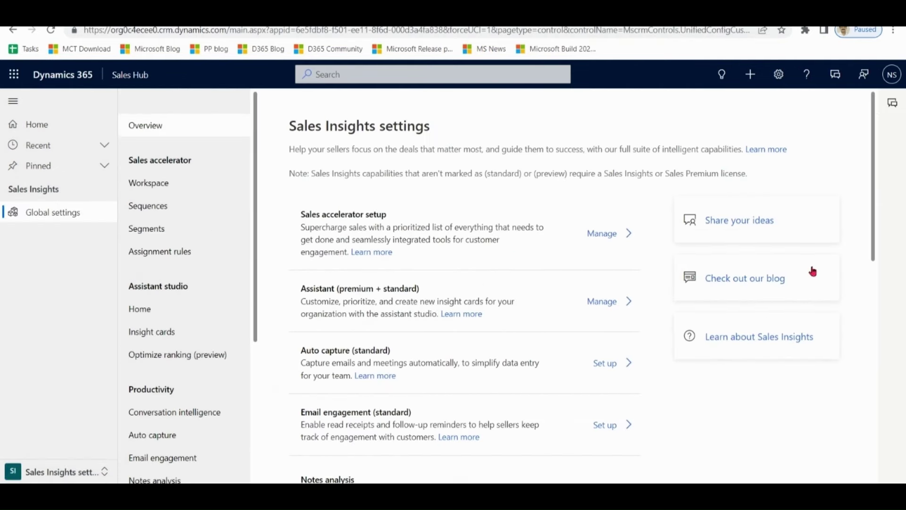
{"action": "left_click_drag", "start_coordinate": [872, 194], "coordinate": [882, 366]}
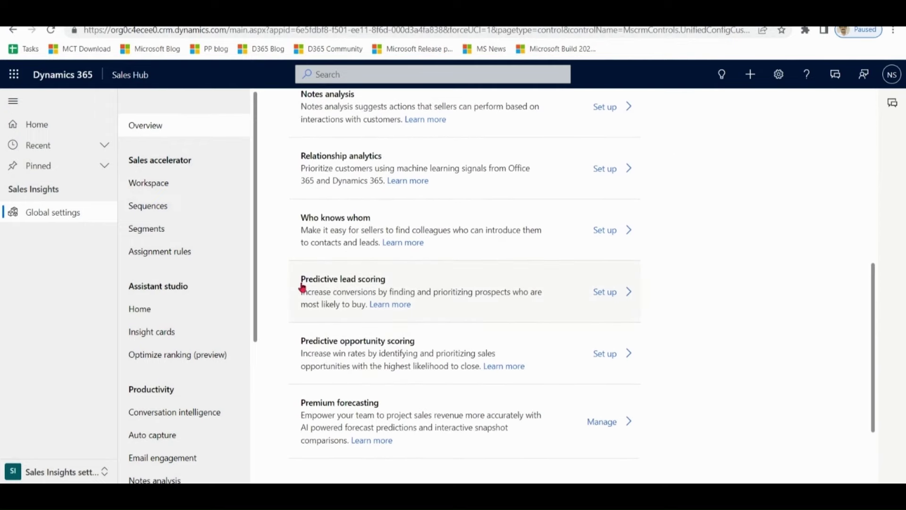
{"action": "left_click", "coordinate": [609, 294]}
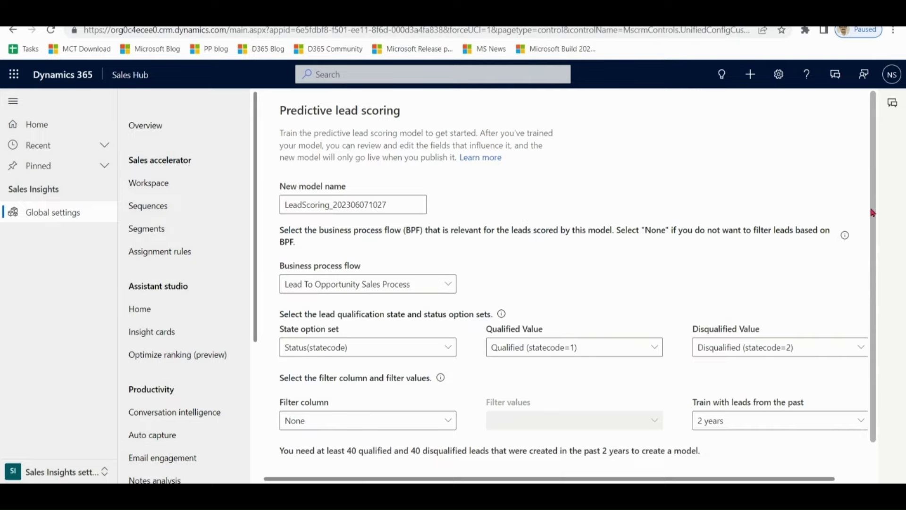
{"action": "scroll", "coordinate": [872, 212], "scroll_direction": "down", "scroll_amount": 1}
{"action": "scroll", "coordinate": [857, 184], "scroll_direction": "up", "scroll_amount": 1}
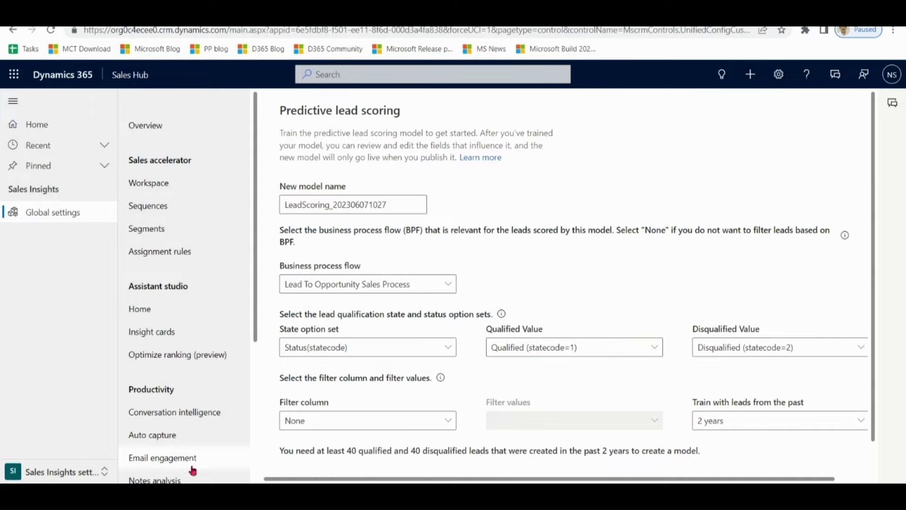
{"action": "left_click", "coordinate": [82, 472]}
- Go to Sales Leads and open a scored lead showing score 72, Grade B
{"action": "left_click", "coordinate": [23, 367]}
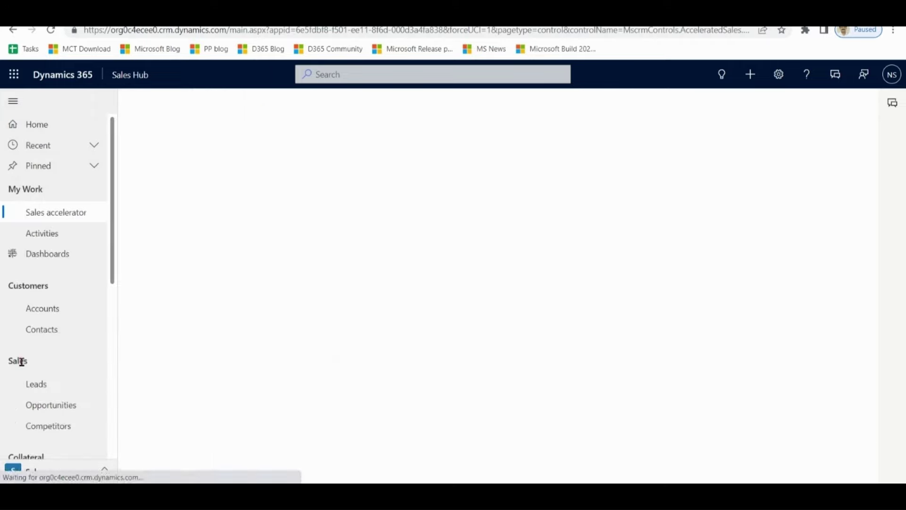
{"action": "left_click", "coordinate": [35, 390]}
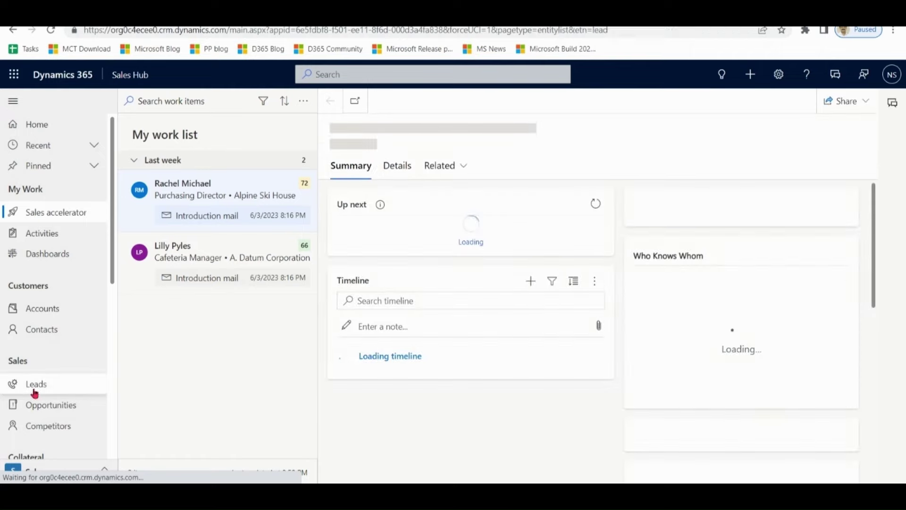
{"action": "double_click", "coordinate": [437, 202]}
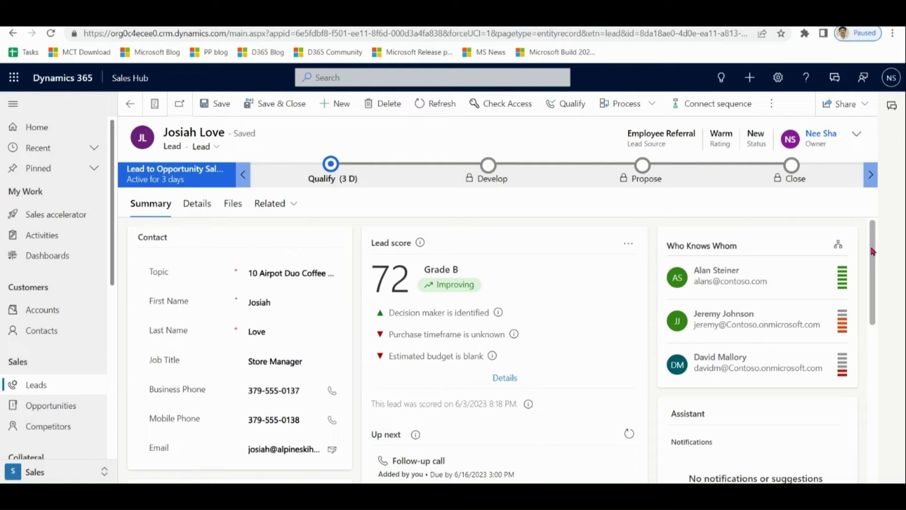
- Toggle the Who Knows Whom card to graph view and back to list view
{"action": "scroll", "coordinate": [868, 233], "scroll_direction": "down", "scroll_amount": 1}
{"action": "scroll", "coordinate": [868, 233], "scroll_direction": "up", "scroll_amount": 1}
{"action": "left_click", "coordinate": [839, 246]}
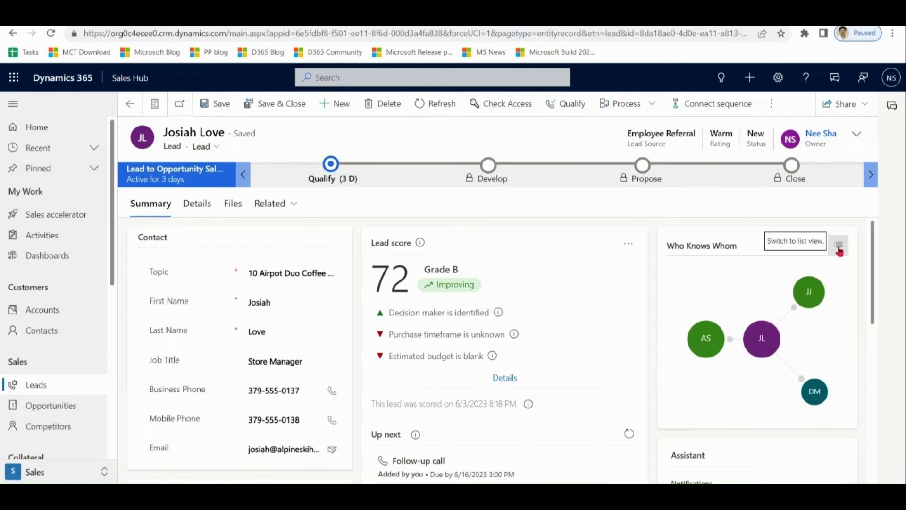
{"action": "left_click", "coordinate": [839, 246]}
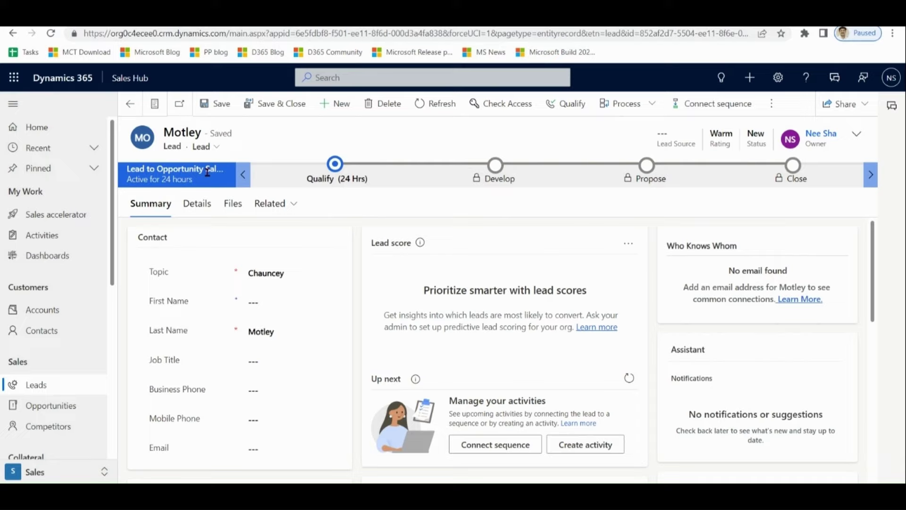
- Review the steps of the Qualify, Develop, Propose and Close stages in the process bar
{"action": "left_click", "coordinate": [340, 169]}
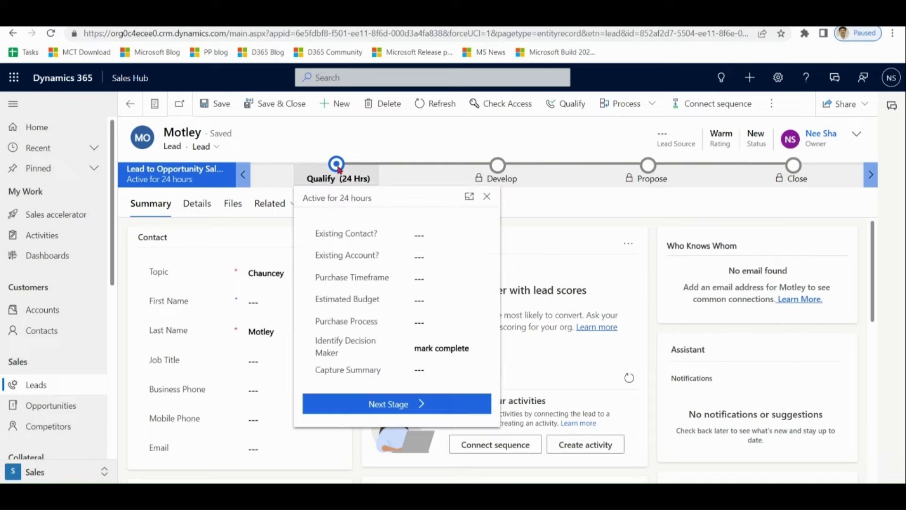
{"action": "left_click", "coordinate": [500, 169]}
{"action": "left_click", "coordinate": [645, 171]}
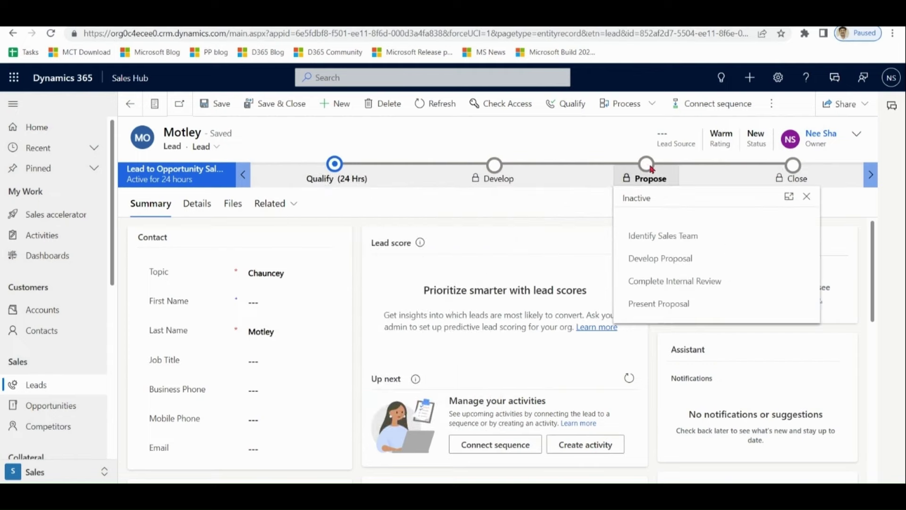
{"action": "left_click", "coordinate": [794, 170]}
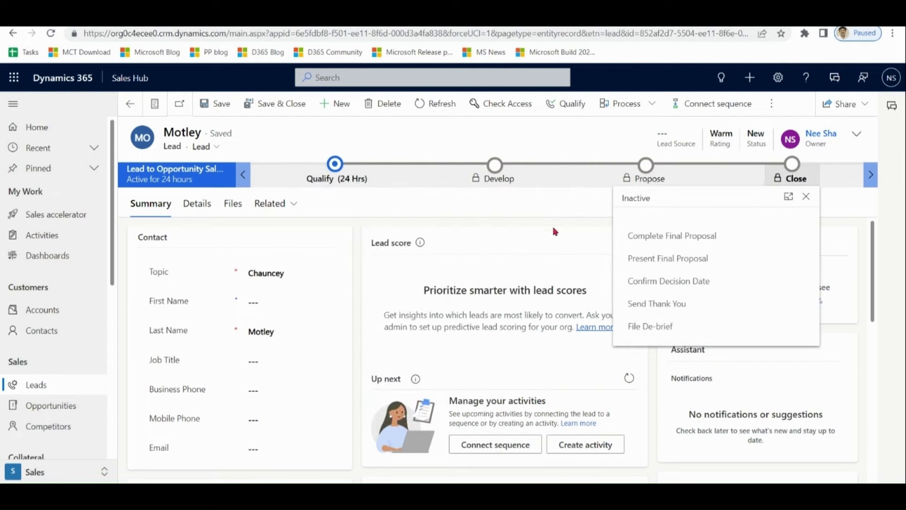
{"action": "left_click", "coordinate": [532, 228]}
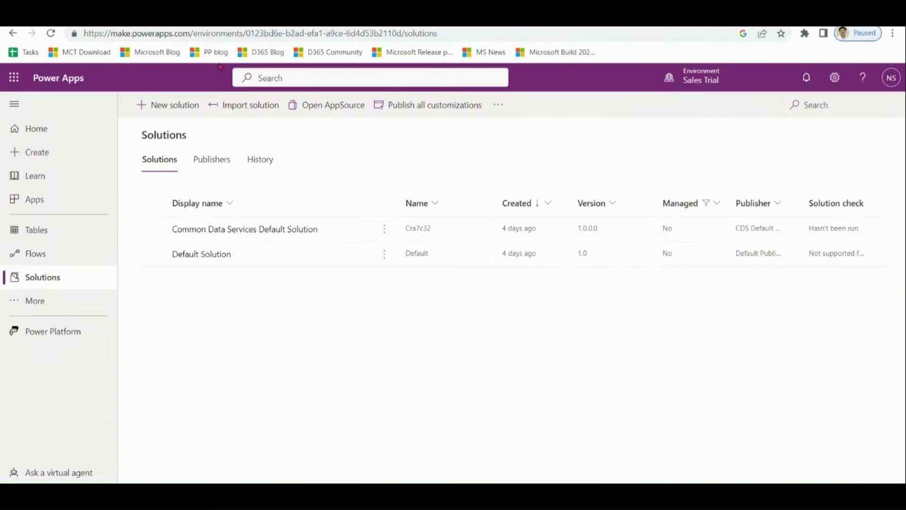
- Open the Default Solution and narrow its objects to Processes by searching 'process'
{"action": "left_click_drag", "start_coordinate": [111, 32], "coordinate": [191, 33]}
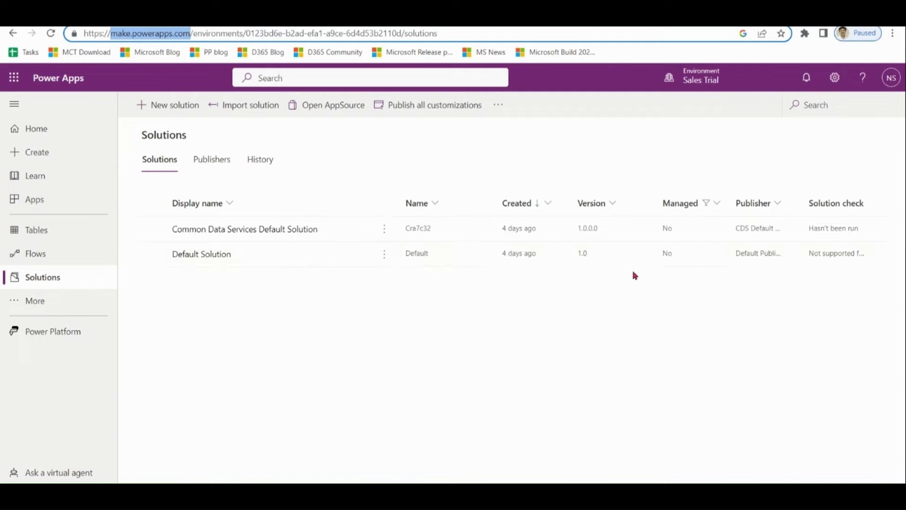
{"action": "left_click", "coordinate": [208, 257]}
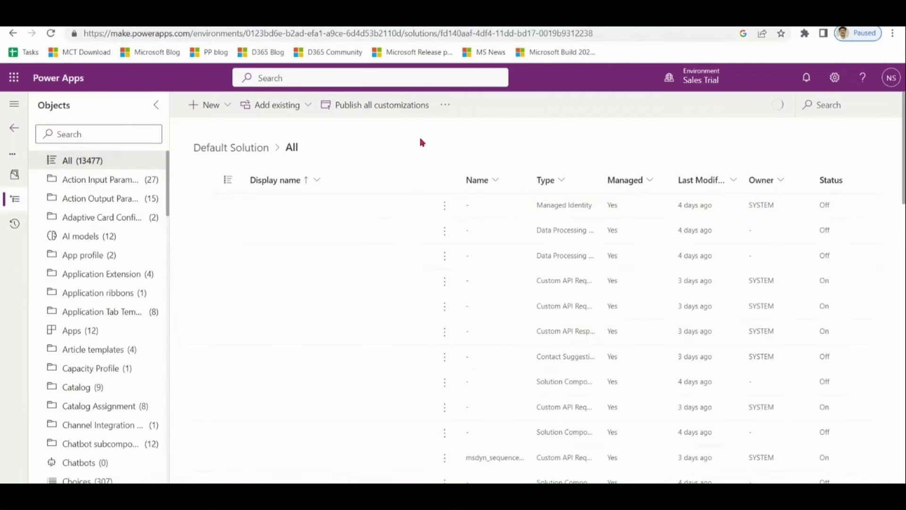
{"action": "left_click", "coordinate": [121, 135]}
{"action": "type", "text": "process"}
{"action": "left_click", "coordinate": [111, 181]}
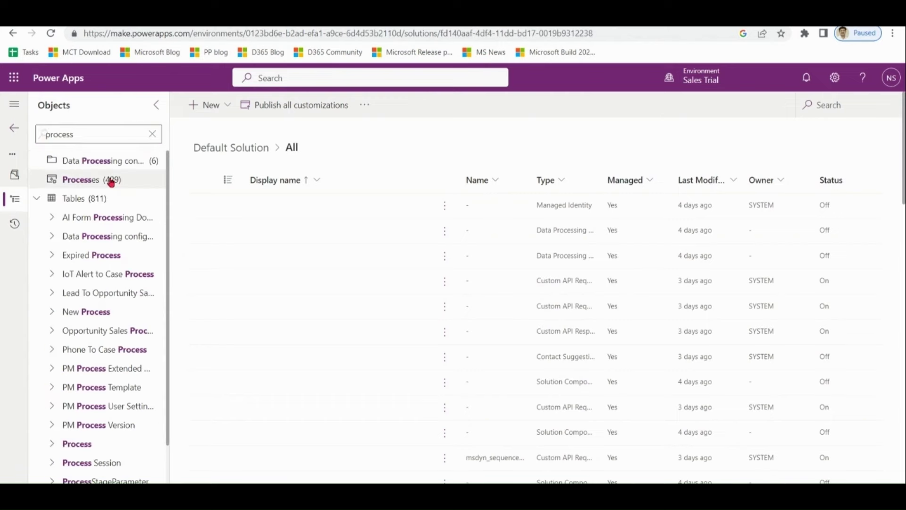
- Filter process Type to Business Process Flow and open Lead to Opportunity Sales Process
{"action": "left_click", "coordinate": [556, 185]}
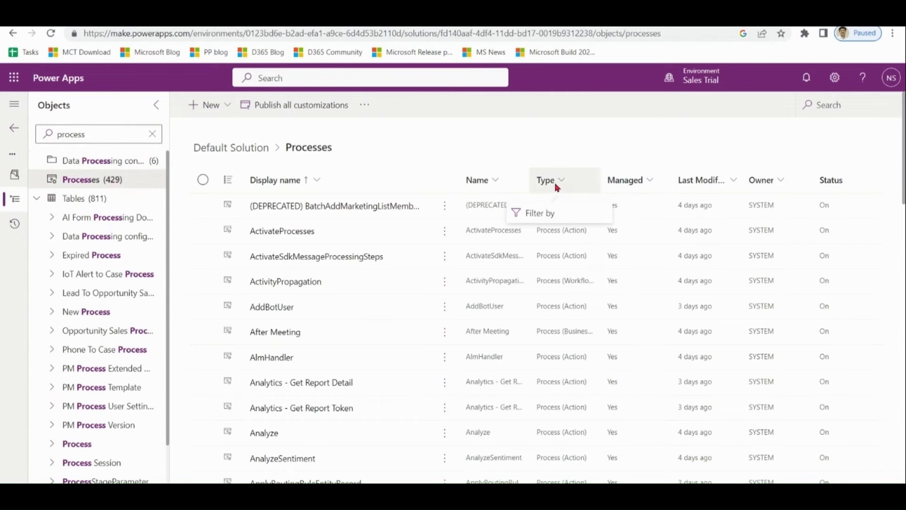
{"action": "left_click", "coordinate": [548, 212]}
{"action": "left_click", "coordinate": [611, 276]}
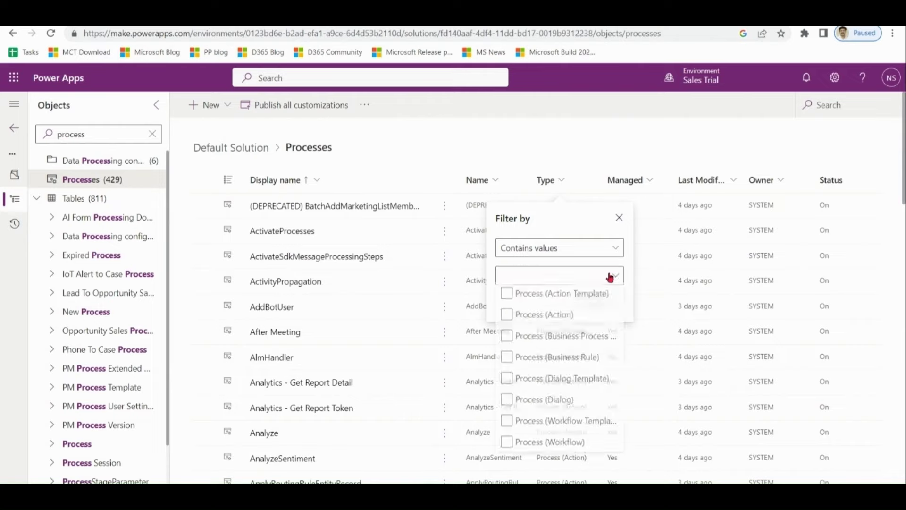
{"action": "left_click", "coordinate": [587, 338]}
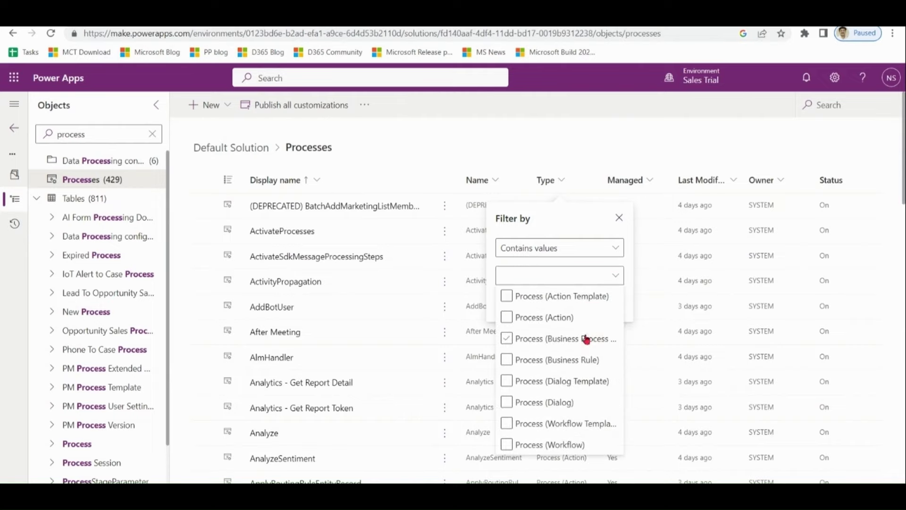
{"action": "left_click", "coordinate": [553, 434]}
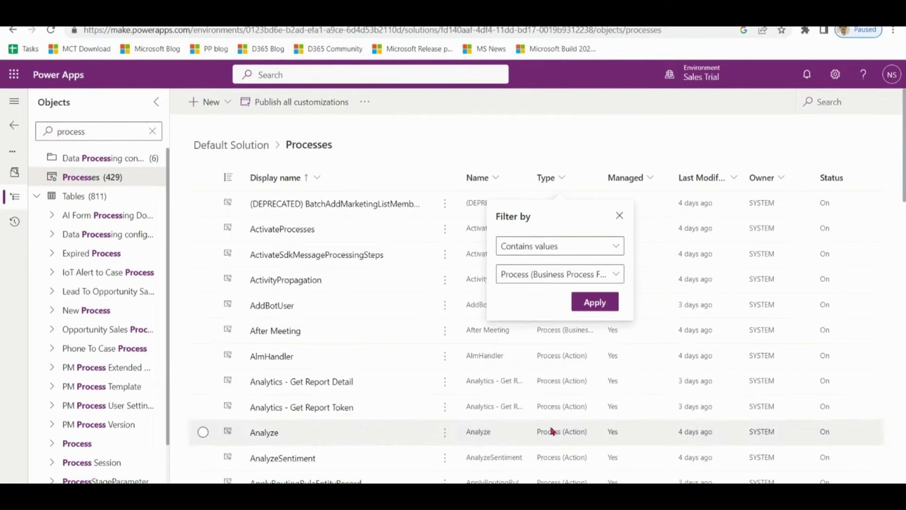
{"action": "left_click", "coordinate": [594, 303]}
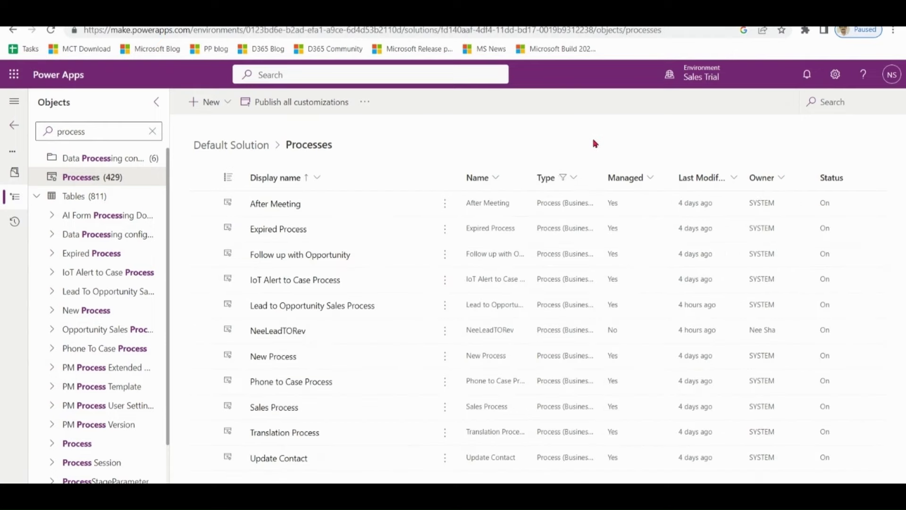
{"action": "left_click", "coordinate": [337, 309]}
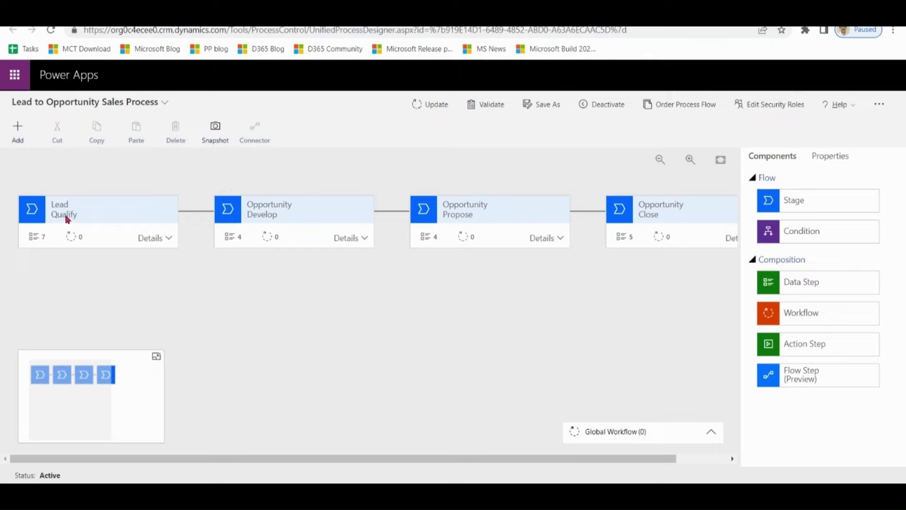
- Append '(Neeraj)' to the Qualify stage's display name, apply it, and update the flow
{"action": "left_click", "coordinate": [66, 210]}
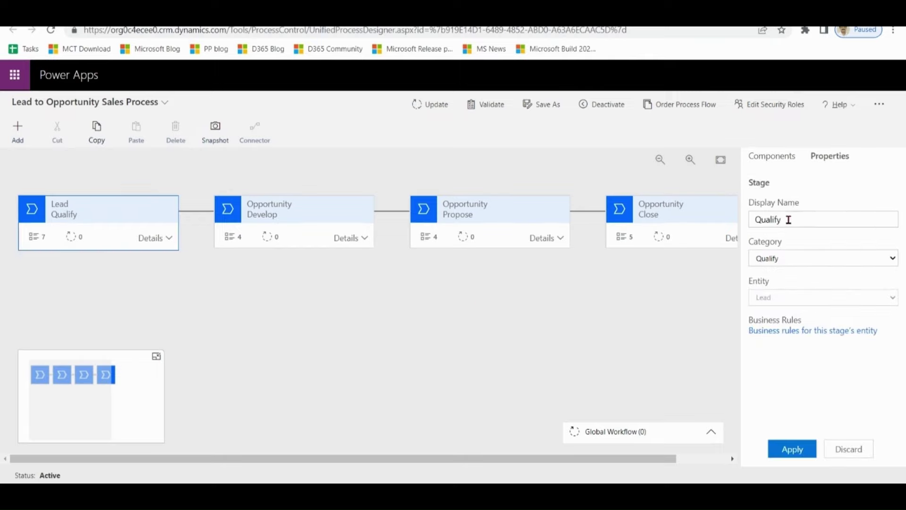
{"action": "left_click", "coordinate": [787, 220]}
{"action": "type", "text": "(Neeraj"}
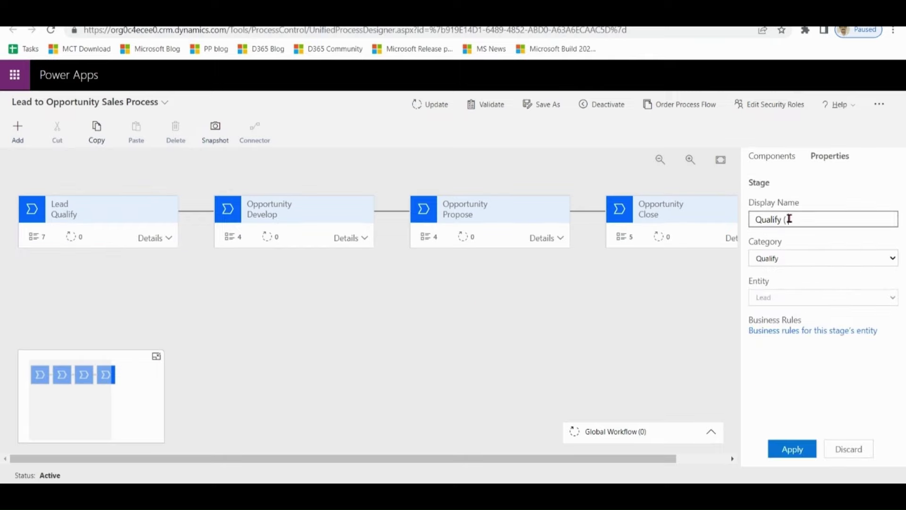
{"action": "type", "text": ")"}
{"action": "left_click", "coordinate": [792, 449]}
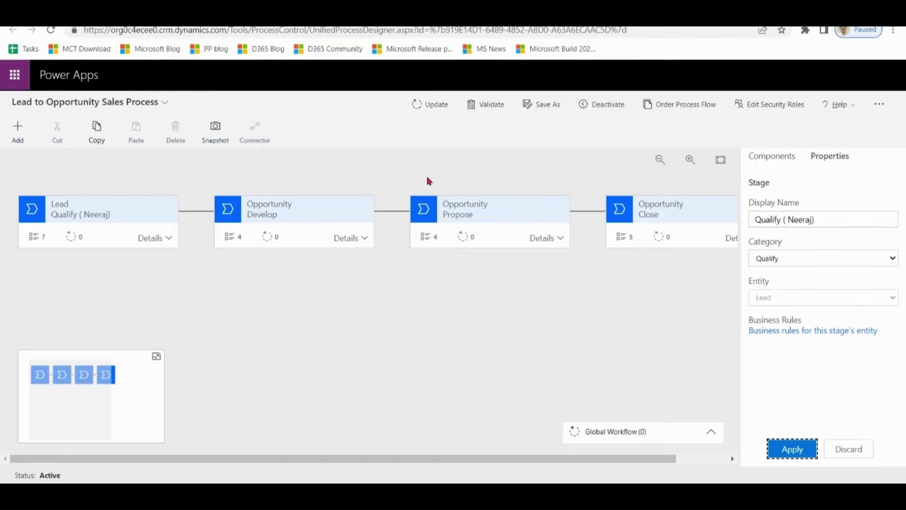
{"action": "left_click", "coordinate": [428, 104]}
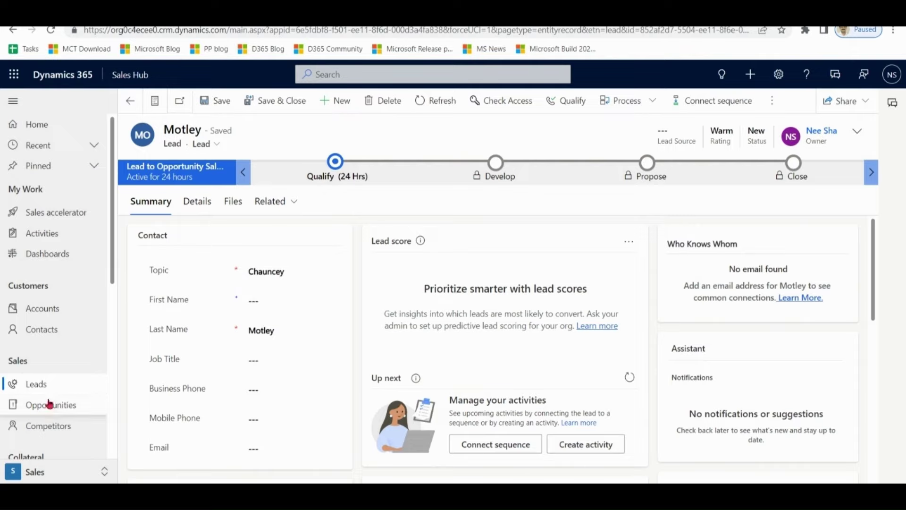
- Open the Lead one record and check its first stage shows the renamed Qualify label
{"action": "left_click", "coordinate": [46, 399]}
{"action": "left_click", "coordinate": [45, 389]}
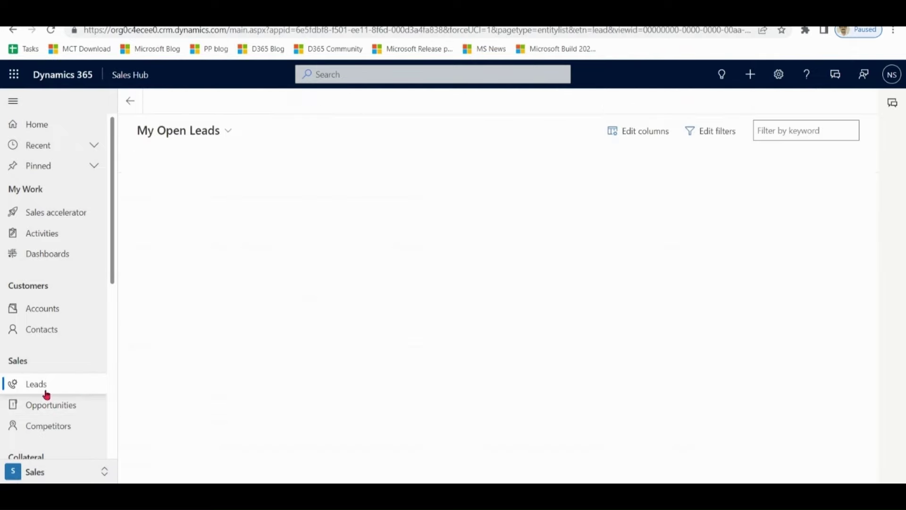
{"action": "double_click", "coordinate": [293, 192]}
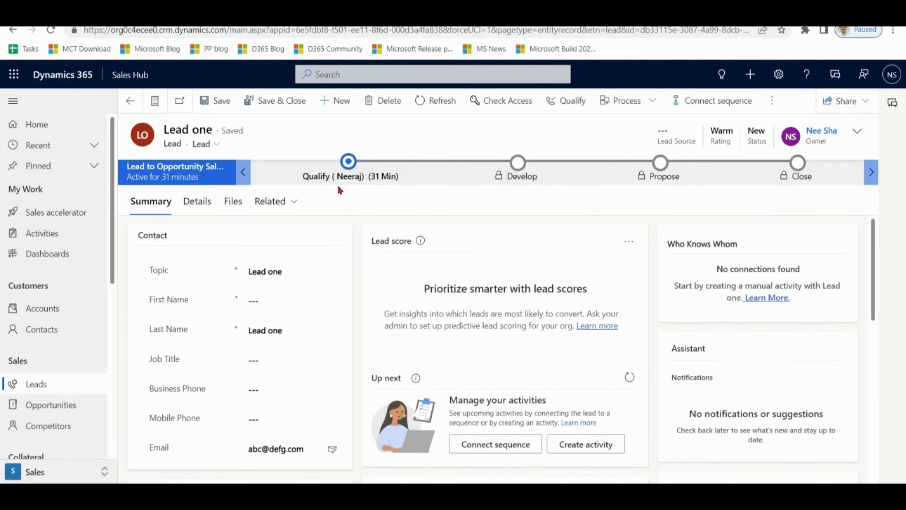
{"action": "left_click", "coordinate": [339, 182]}
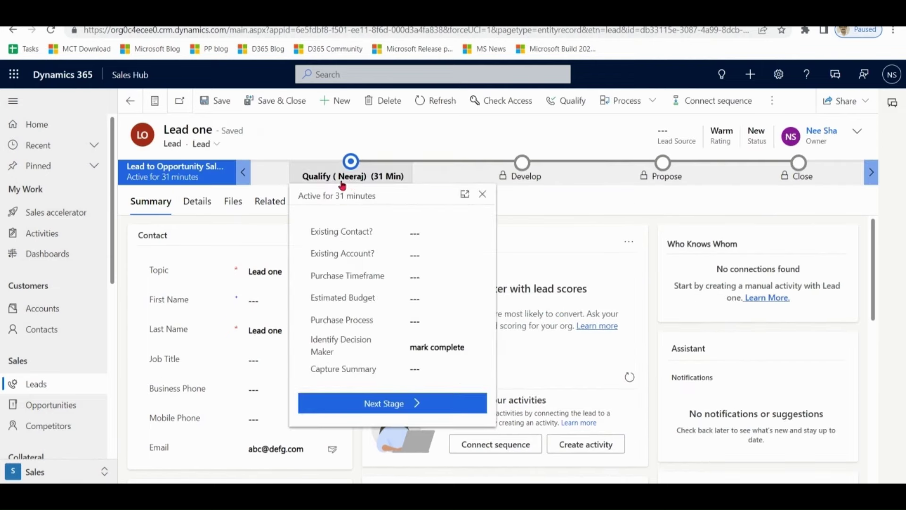
{"action": "left_click", "coordinate": [529, 224]}
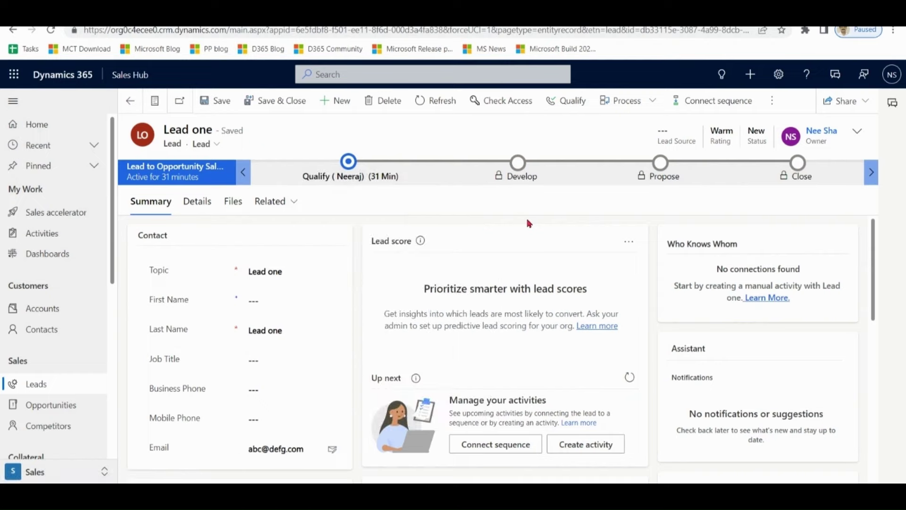
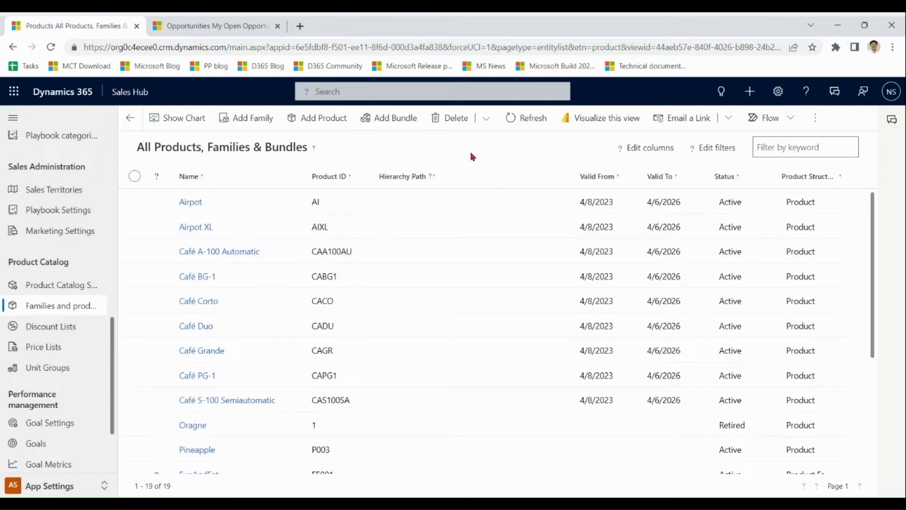
- Filter Product Structure to equal Product Family, leaving FunAndEat, Food and Toys
{"action": "left_click", "coordinate": [839, 178]}
{"action": "left_click", "coordinate": [832, 239]}
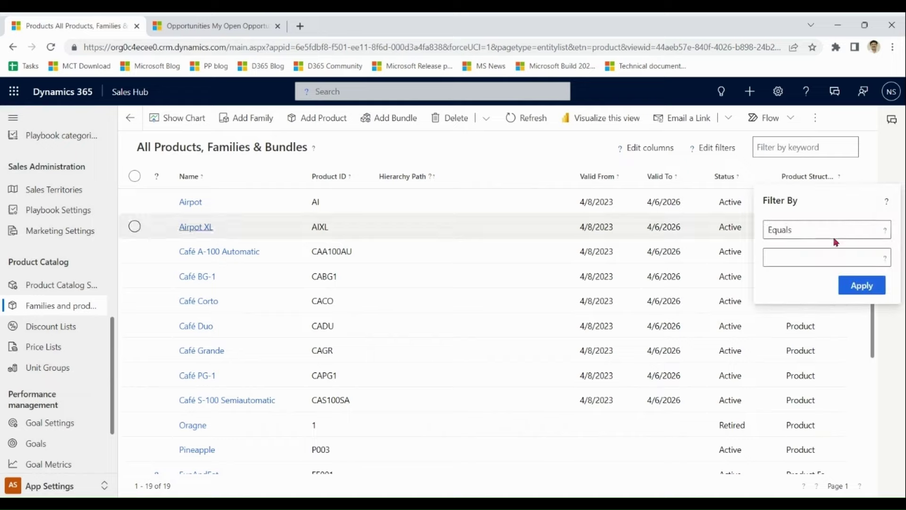
{"action": "left_click", "coordinate": [876, 258]}
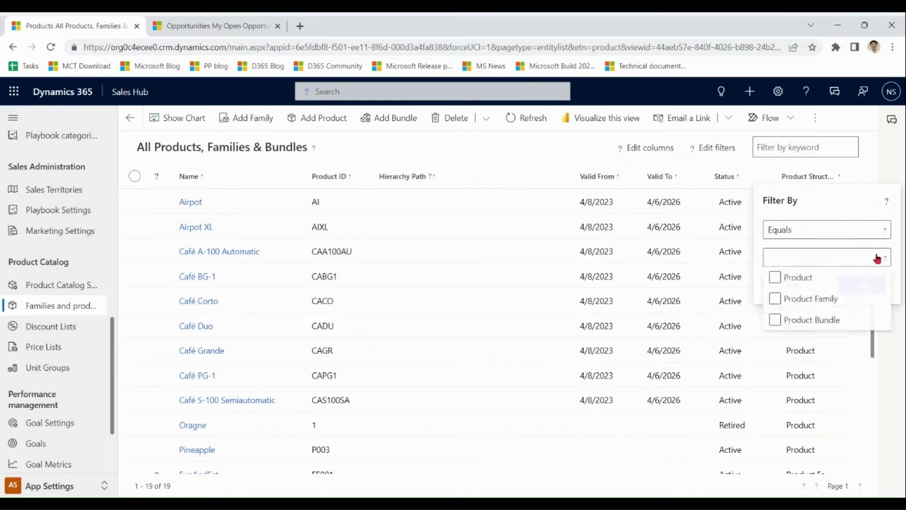
{"action": "left_click", "coordinate": [829, 298]}
{"action": "left_click", "coordinate": [857, 209]}
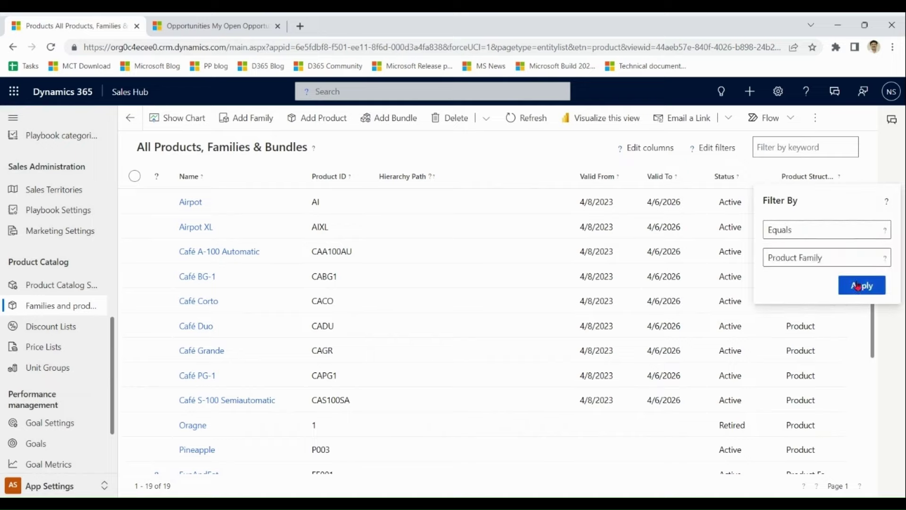
{"action": "left_click", "coordinate": [812, 286]}
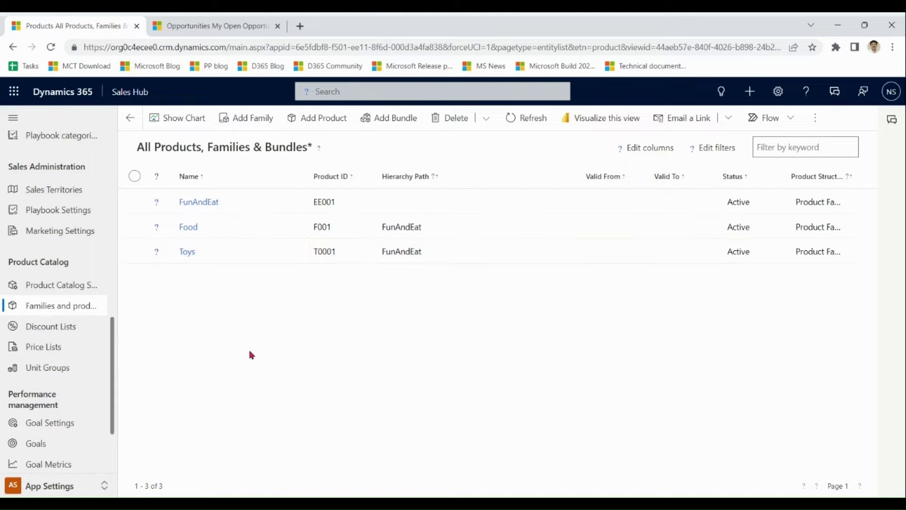
- Open the FunAndEat family, confirm it has no product properties, then return to Families and products
{"action": "left_click", "coordinate": [199, 202]}
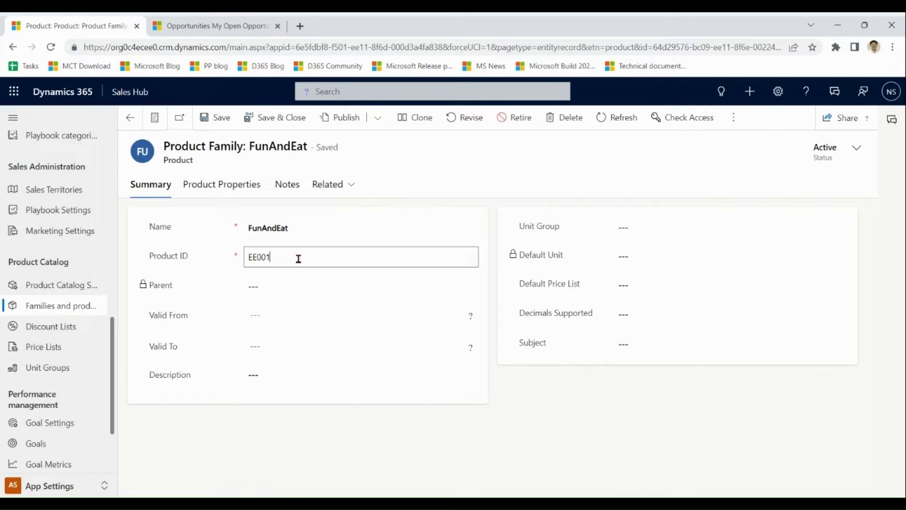
{"action": "left_click", "coordinate": [229, 187]}
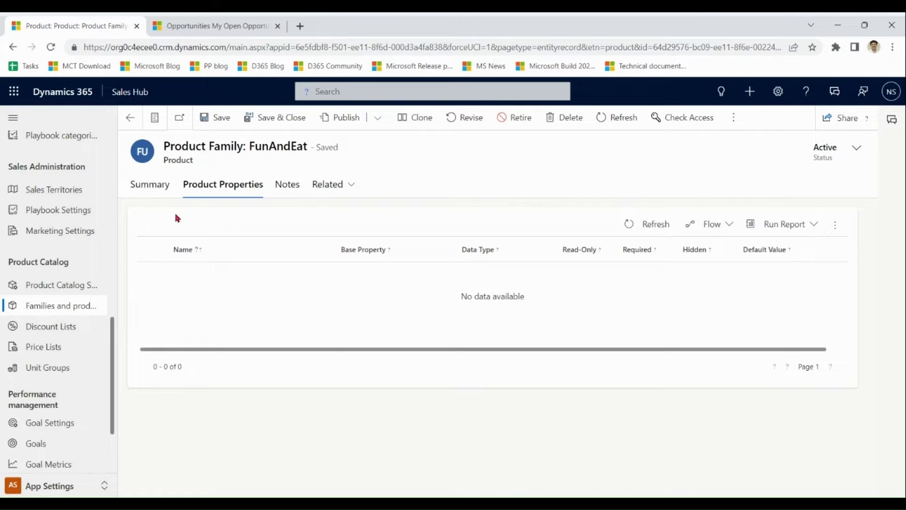
{"action": "left_click", "coordinate": [152, 190]}
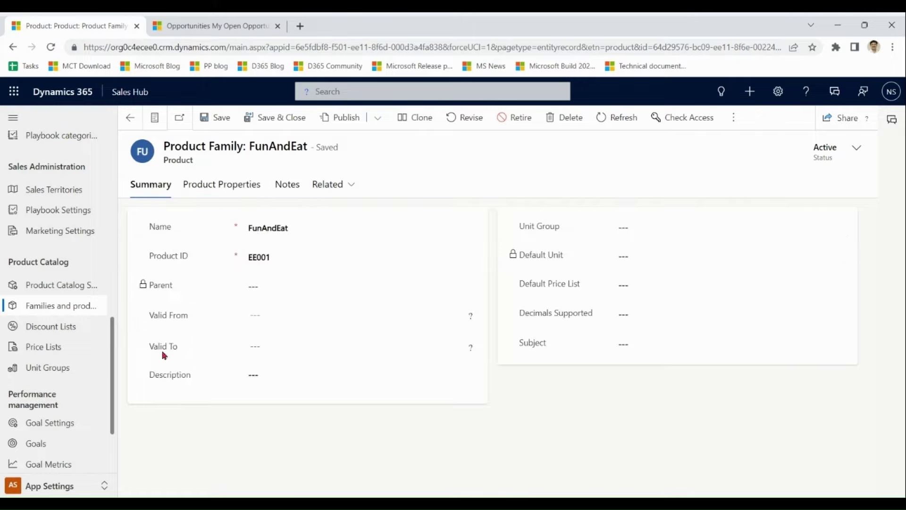
{"action": "left_click", "coordinate": [52, 309]}
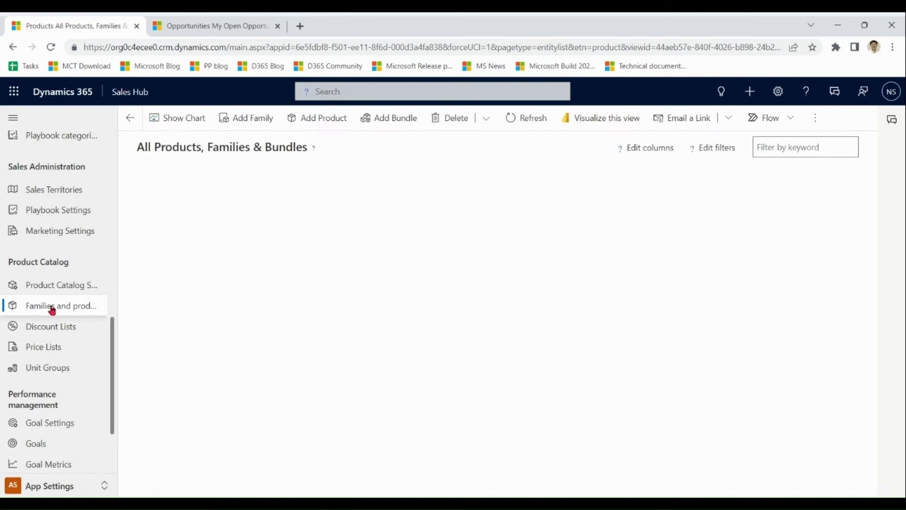
- Filter to Product Family, open Food and view its Shelf Life [Days] whole-number property
{"action": "left_click", "coordinate": [823, 183]}
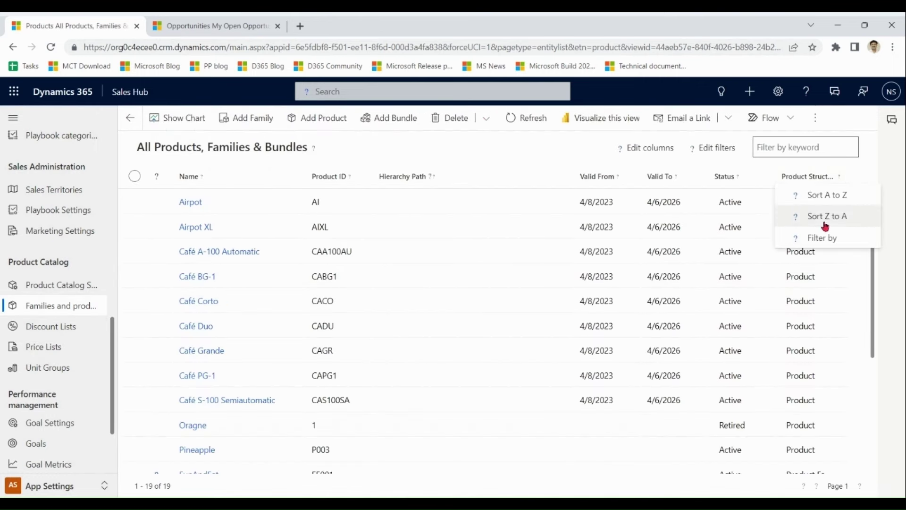
{"action": "left_click", "coordinate": [826, 239]}
{"action": "left_click", "coordinate": [827, 230]}
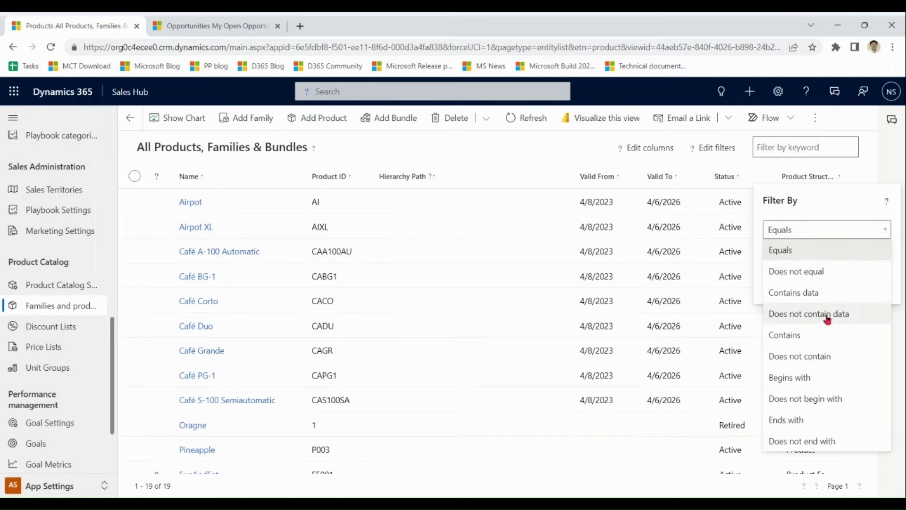
{"action": "left_click", "coordinate": [810, 255]}
{"action": "left_click", "coordinate": [825, 259]}
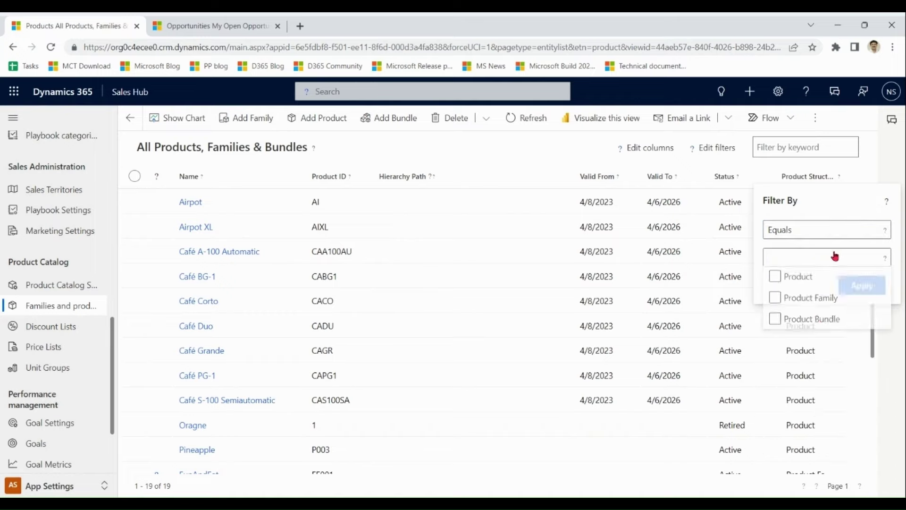
{"action": "left_click", "coordinate": [823, 301]}
{"action": "left_click", "coordinate": [847, 206]}
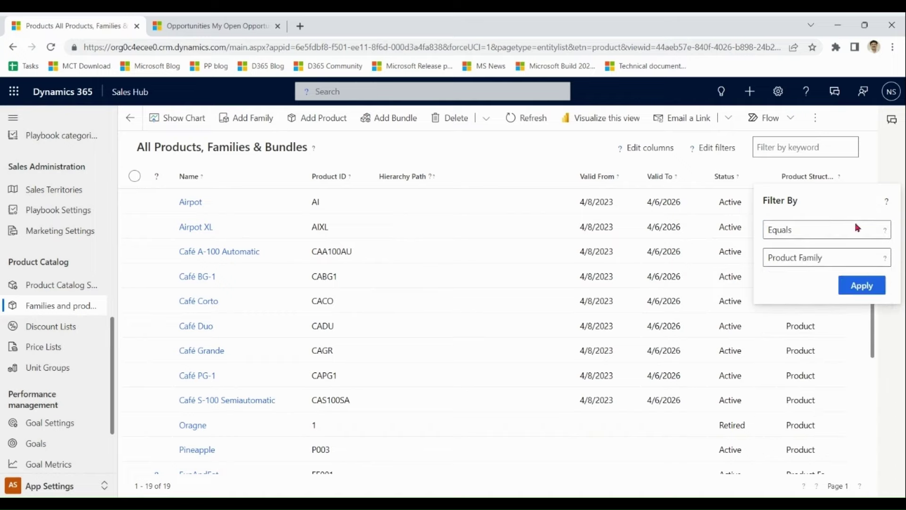
{"action": "left_click", "coordinate": [863, 284]}
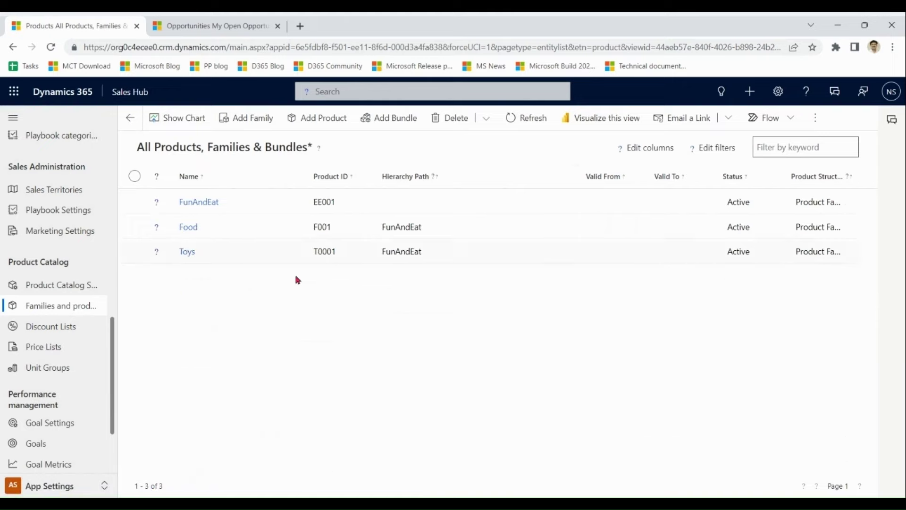
{"action": "left_click", "coordinate": [189, 229]}
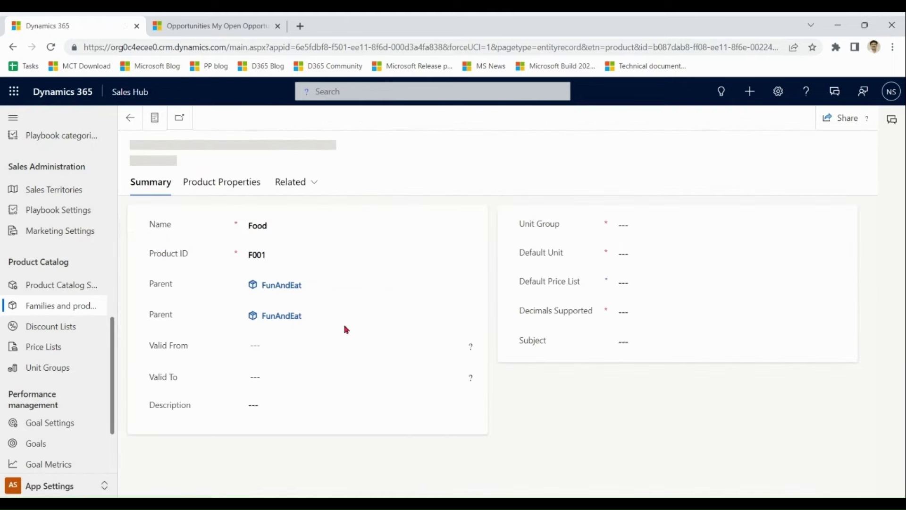
{"action": "left_click", "coordinate": [241, 189]}
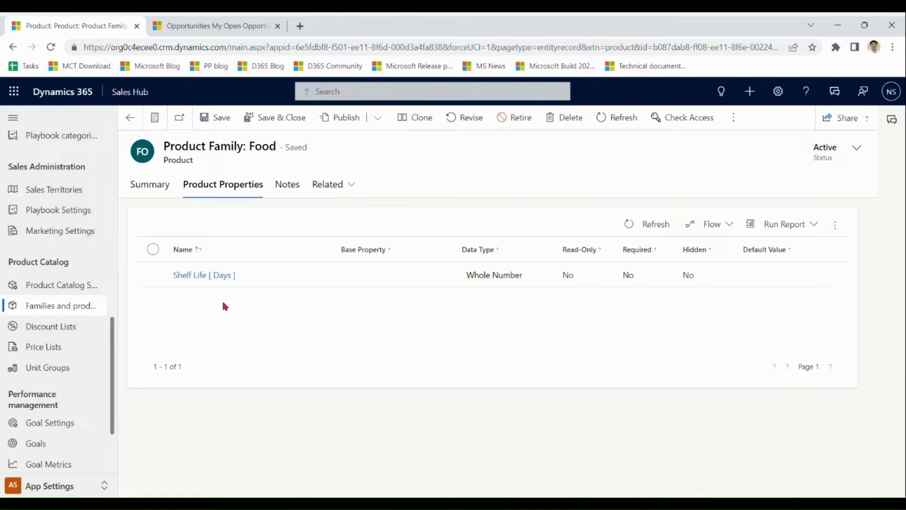
- Return to the list, re-filter to Product Family, and open FunAndEat's hierarchy chart
{"action": "left_click", "coordinate": [146, 189]}
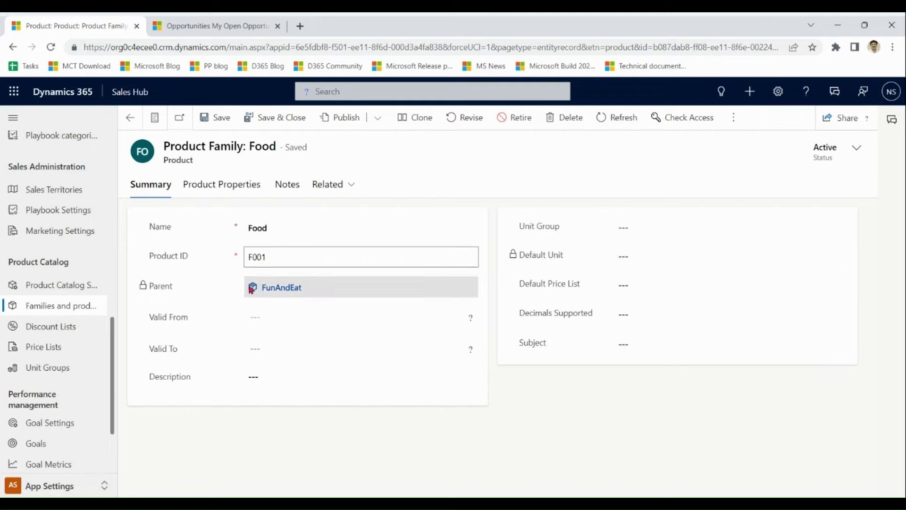
{"action": "left_click", "coordinate": [54, 310]}
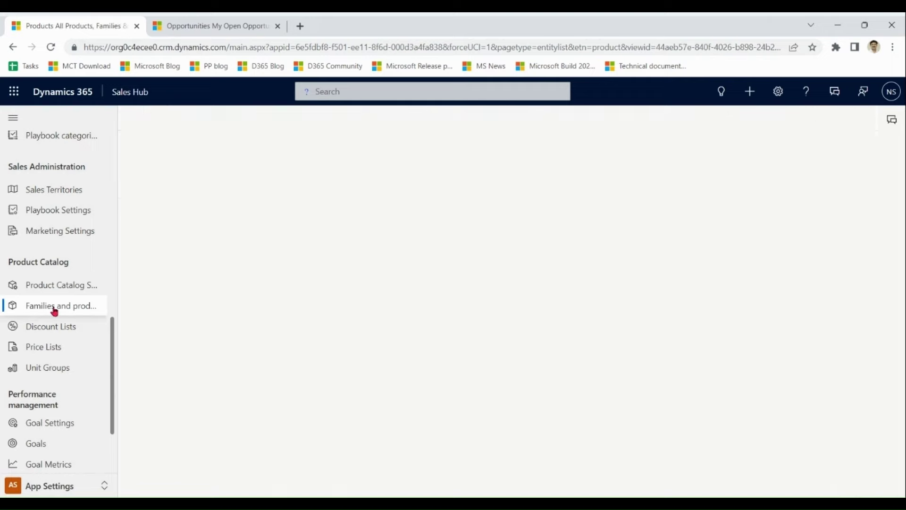
{"action": "left_click", "coordinate": [826, 177]}
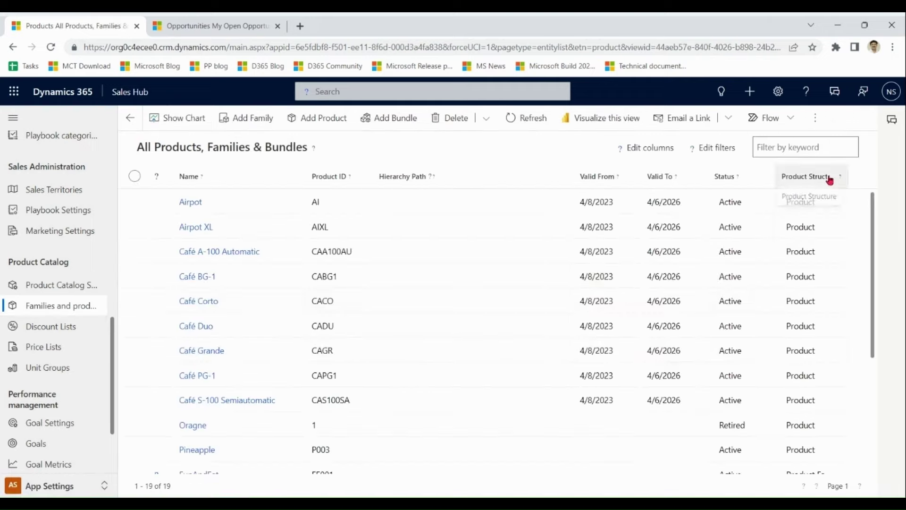
{"action": "left_click", "coordinate": [827, 238]}
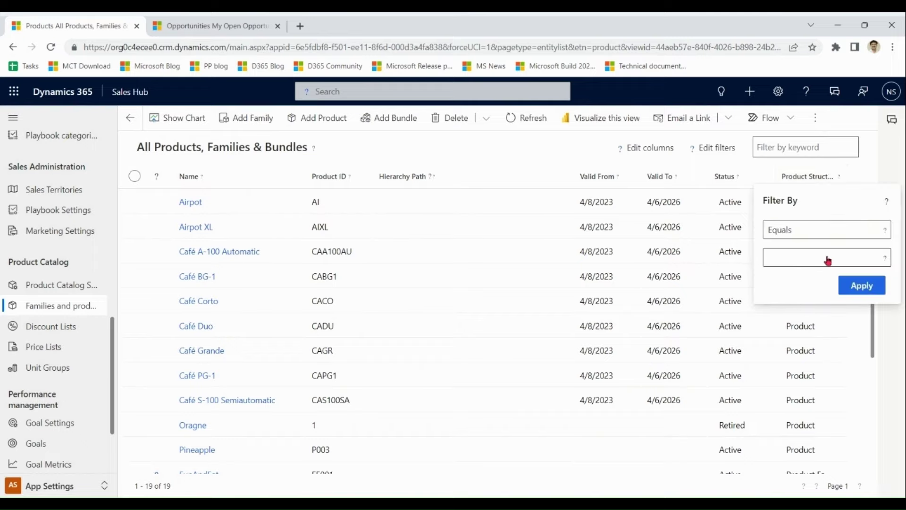
{"action": "left_click", "coordinate": [823, 258]}
{"action": "left_click", "coordinate": [827, 302]}
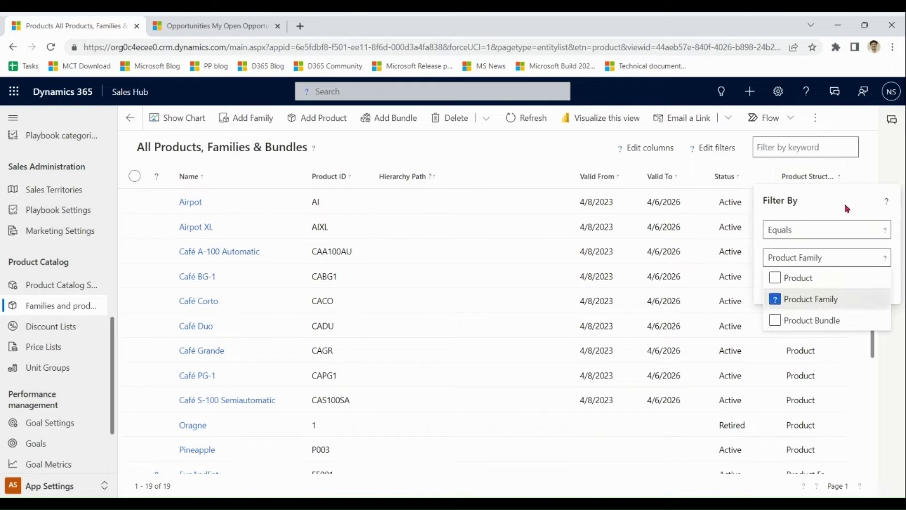
{"action": "left_click", "coordinate": [827, 257]}
{"action": "left_click", "coordinate": [861, 283]}
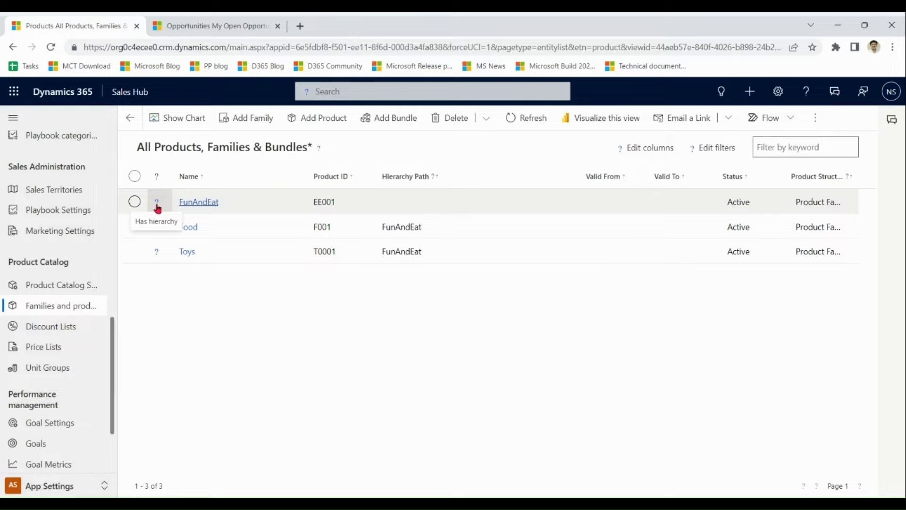
{"action": "left_click", "coordinate": [157, 208]}
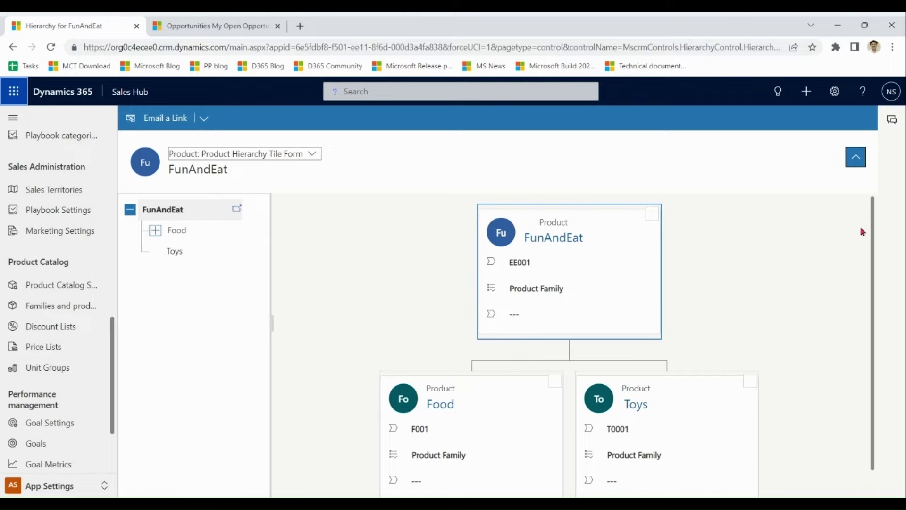
- Drill into Food, page through Apple, Banana and the Health Bundles, then return to the list
{"action": "left_click_drag", "start_coordinate": [872, 225], "coordinate": [879, 289]}
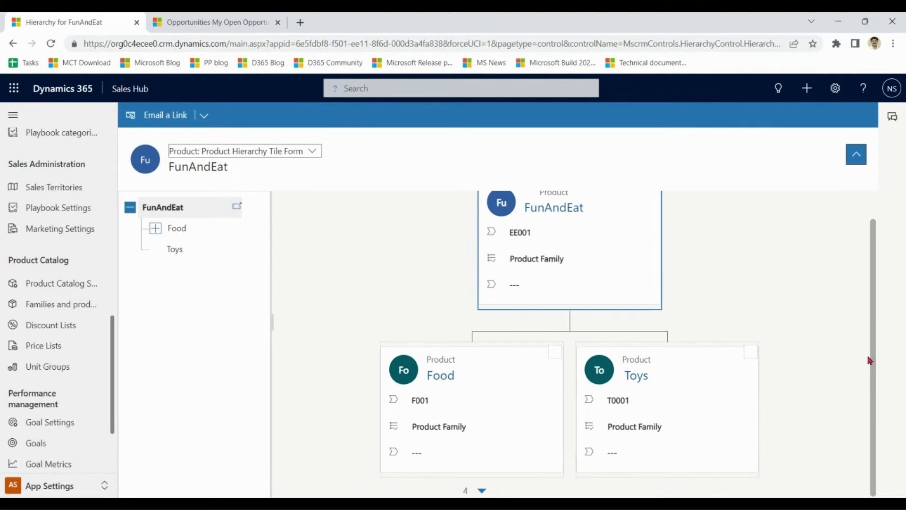
{"action": "left_click", "coordinate": [481, 491]}
{"action": "left_click_drag", "start_coordinate": [873, 324], "coordinate": [875, 448]}
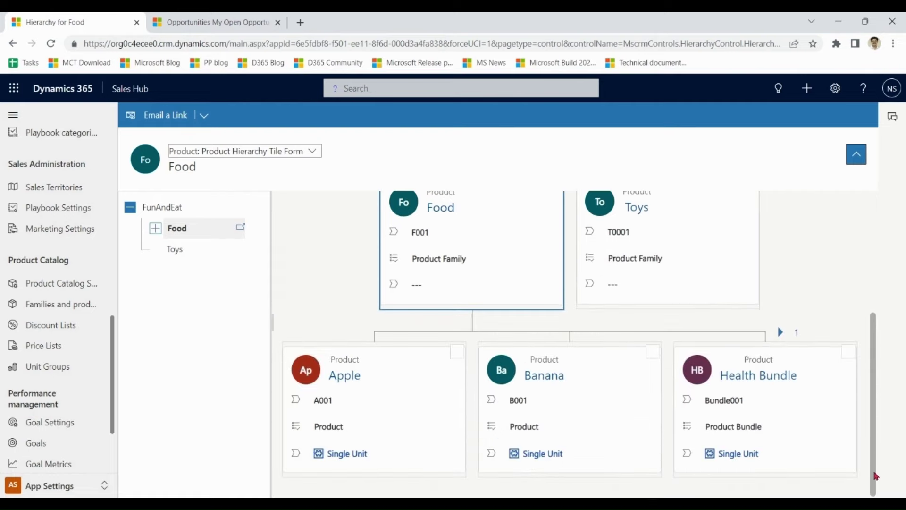
{"action": "left_click", "coordinate": [780, 332]}
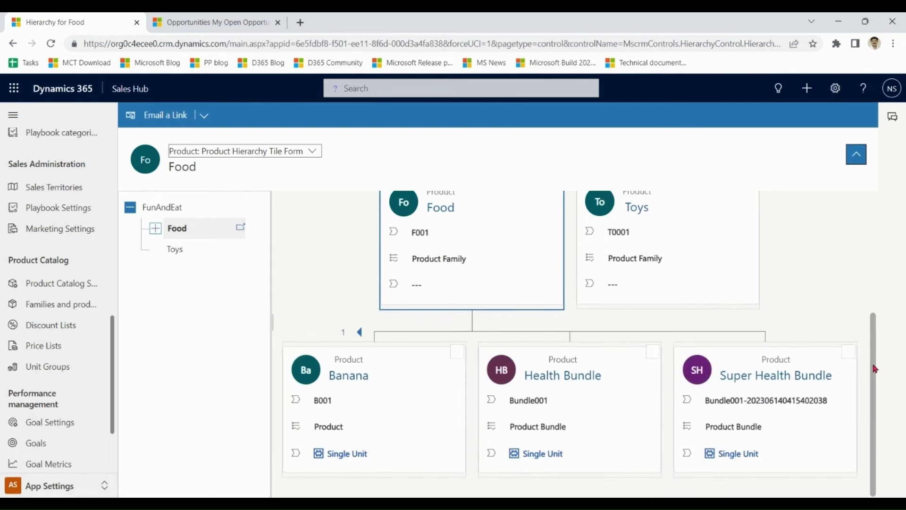
{"action": "left_click_drag", "start_coordinate": [876, 369], "coordinate": [853, 258]}
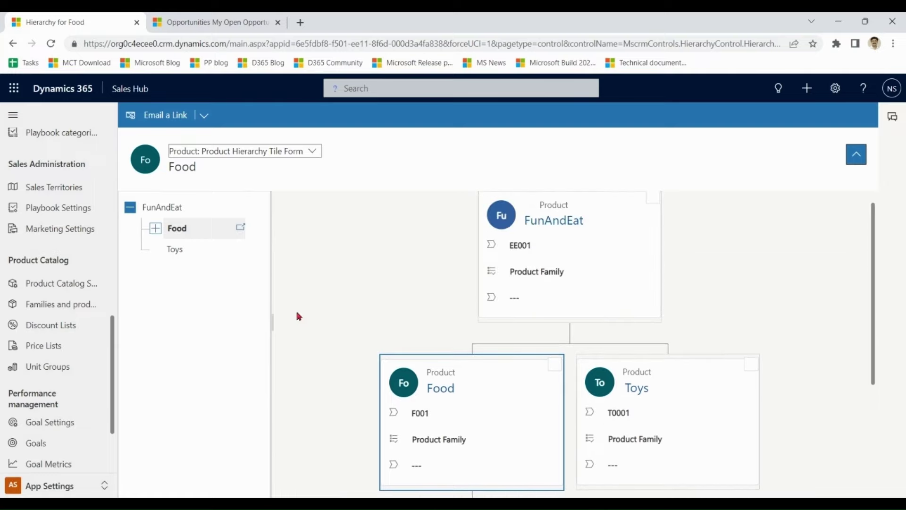
{"action": "left_click", "coordinate": [53, 310]}
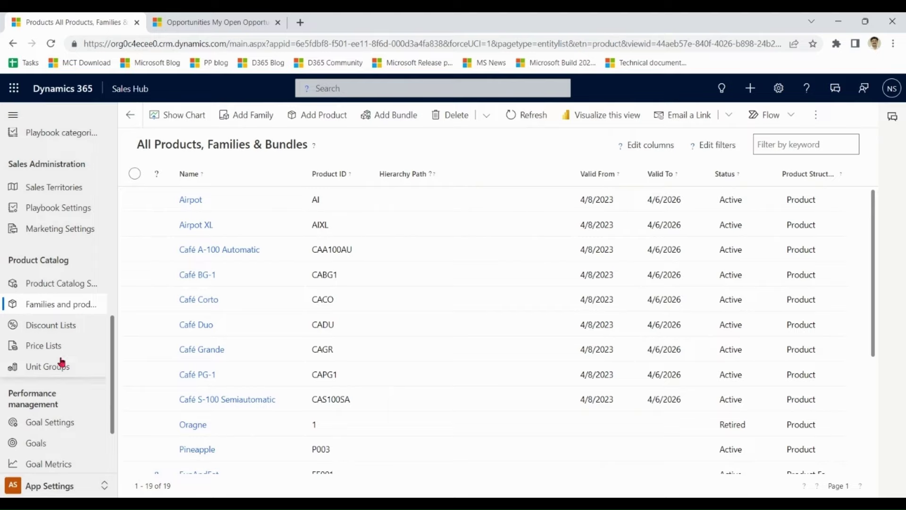
- Go to Unit Groups under Product Catalog in the sitemap
{"action": "left_click", "coordinate": [62, 362]}
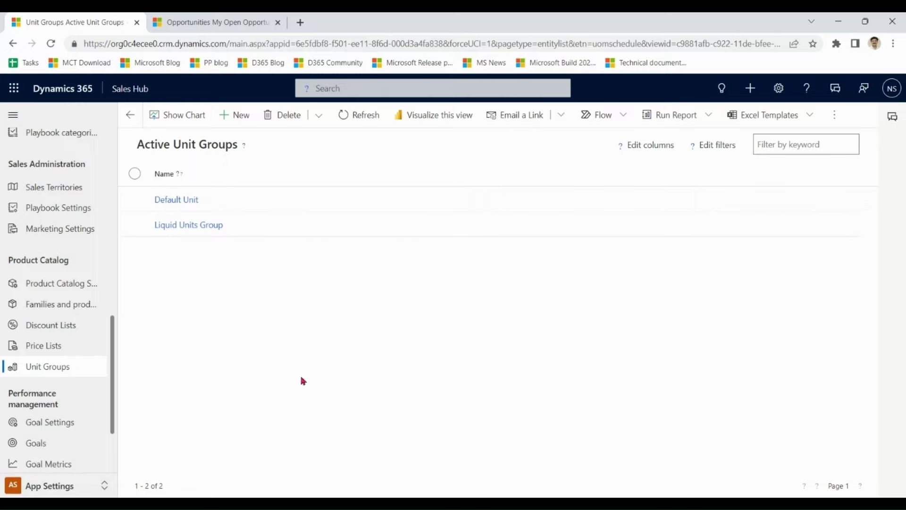
- View the units in Liquid Units Group through Related > Units
{"action": "left_click", "coordinate": [194, 226]}
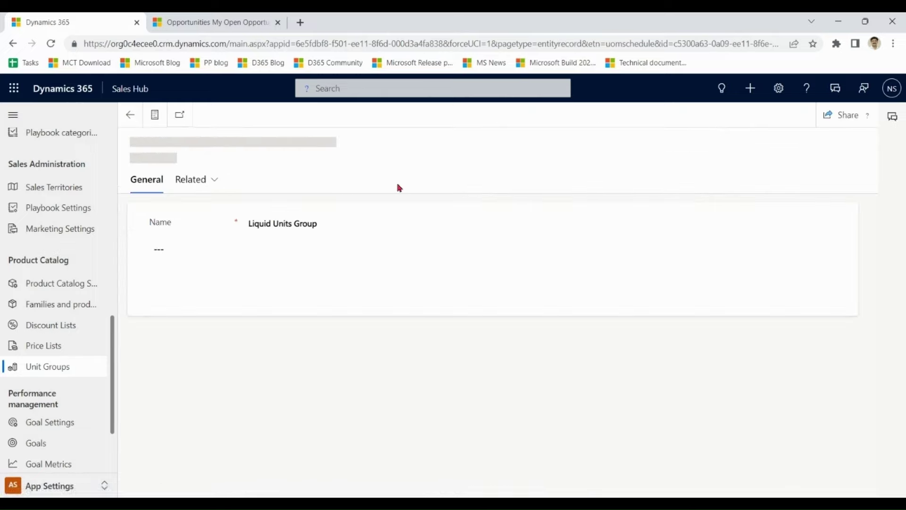
{"action": "left_click", "coordinate": [202, 180]}
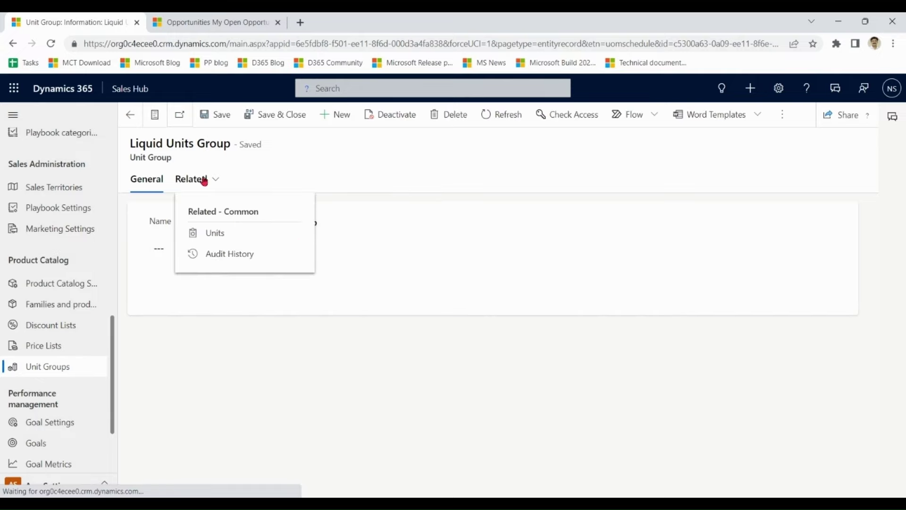
{"action": "left_click", "coordinate": [214, 233]}
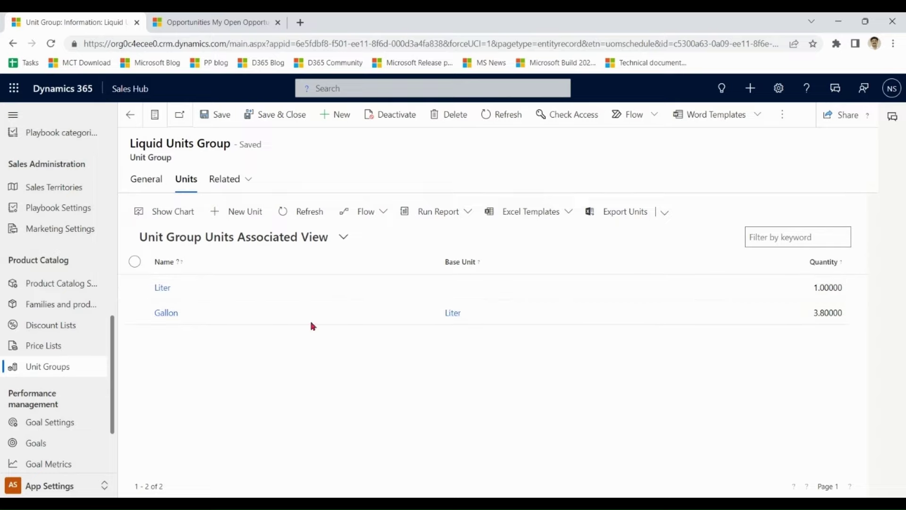
- Open Default Unit, view its Single Unit and 12-unit Dozen, then return to Unit Groups
{"action": "left_click", "coordinate": [42, 366]}
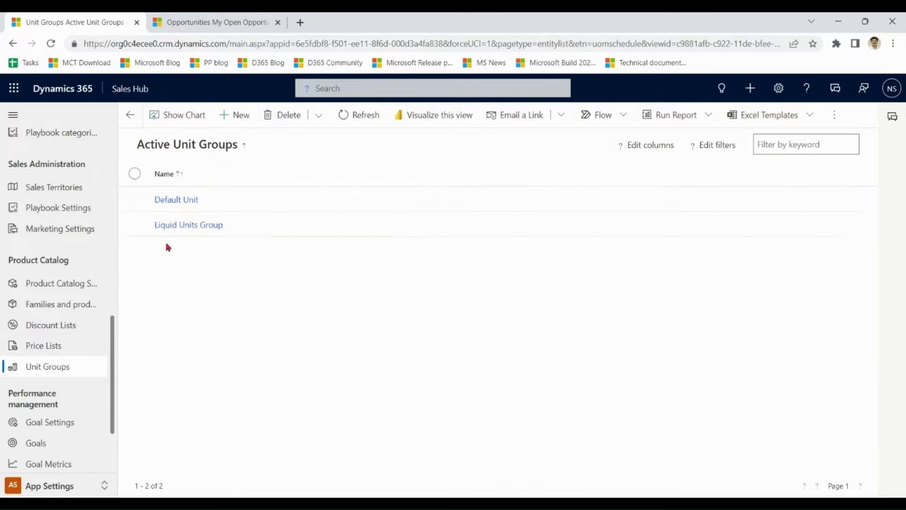
{"action": "left_click", "coordinate": [179, 201]}
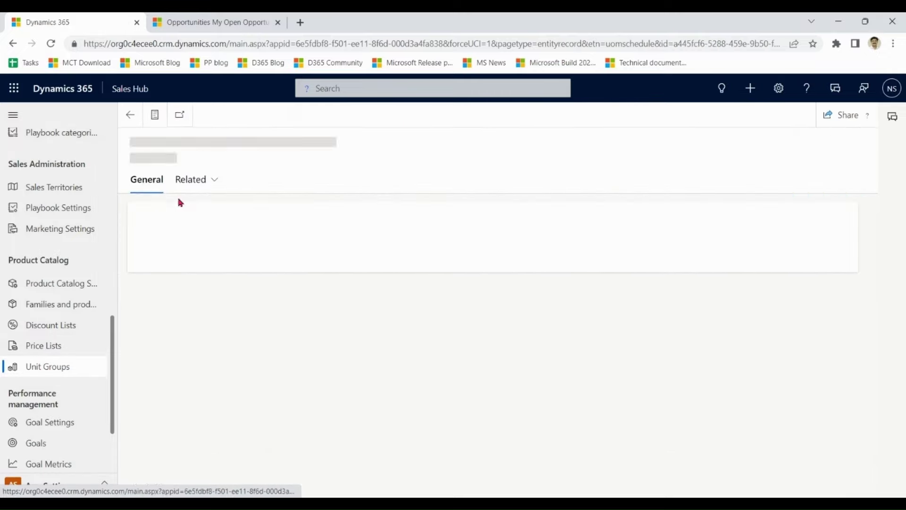
{"action": "left_click", "coordinate": [203, 180]}
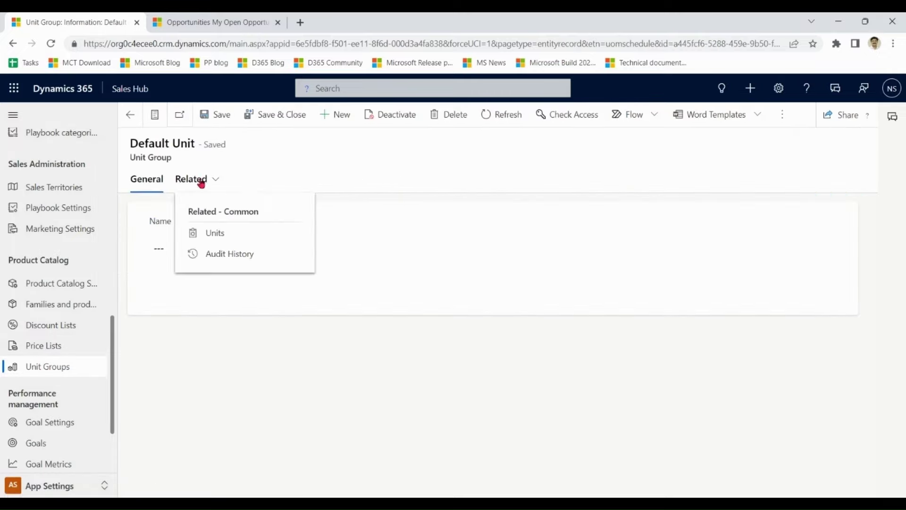
{"action": "left_click", "coordinate": [215, 235]}
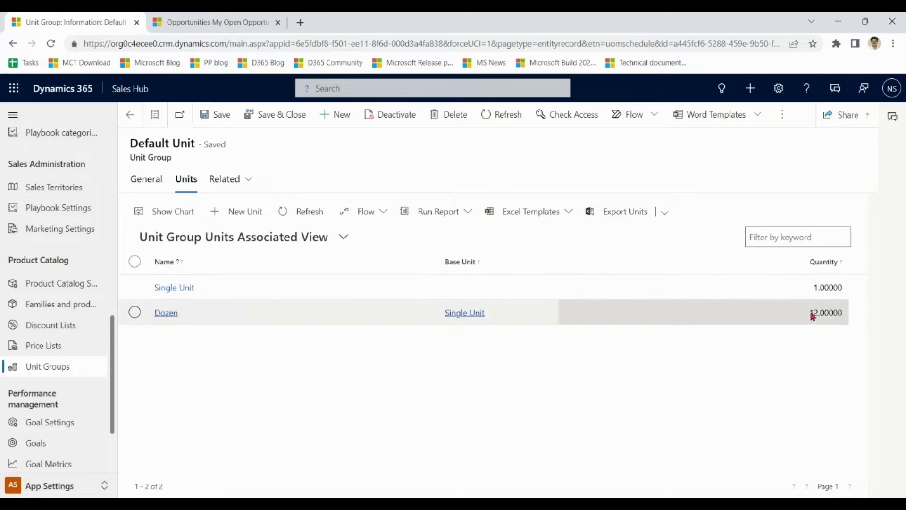
{"action": "left_click", "coordinate": [49, 369]}
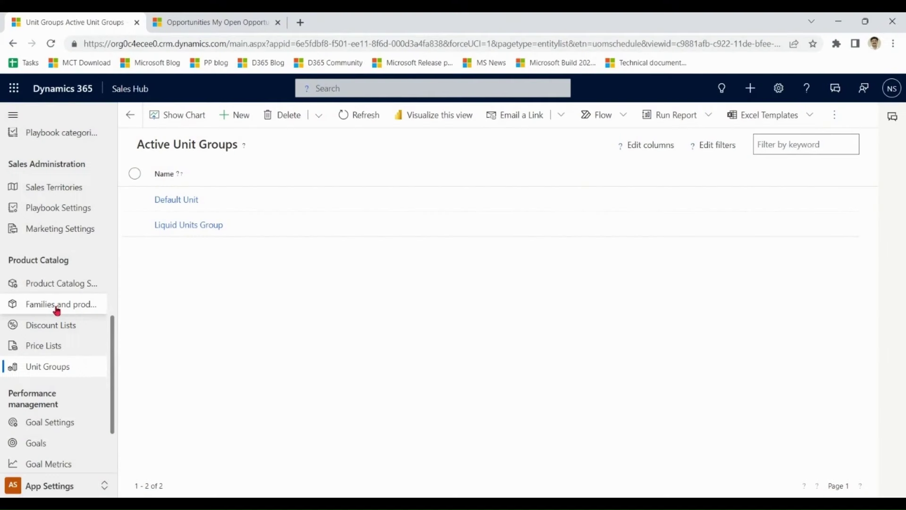
- In Families and products, filter Product Structure to equal Product, showing 14 items like Apple and Banana
{"action": "left_click", "coordinate": [57, 307]}
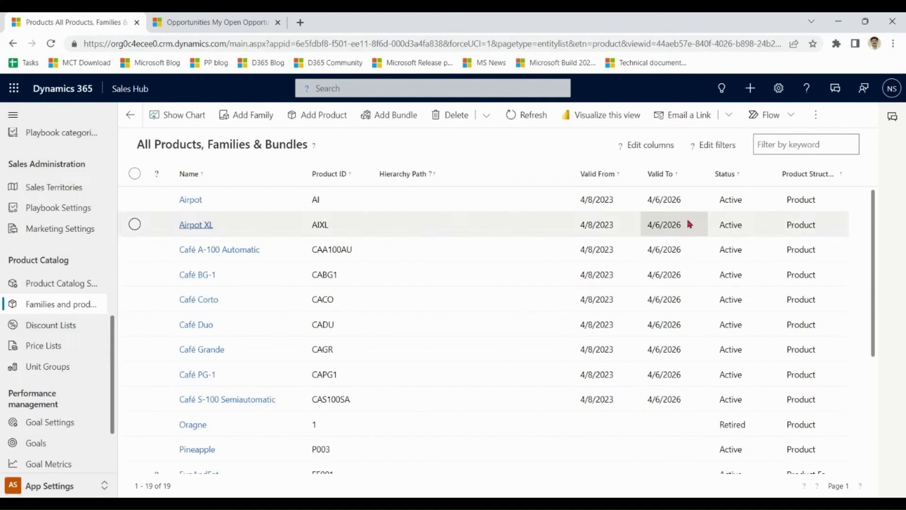
{"action": "left_click", "coordinate": [830, 175]}
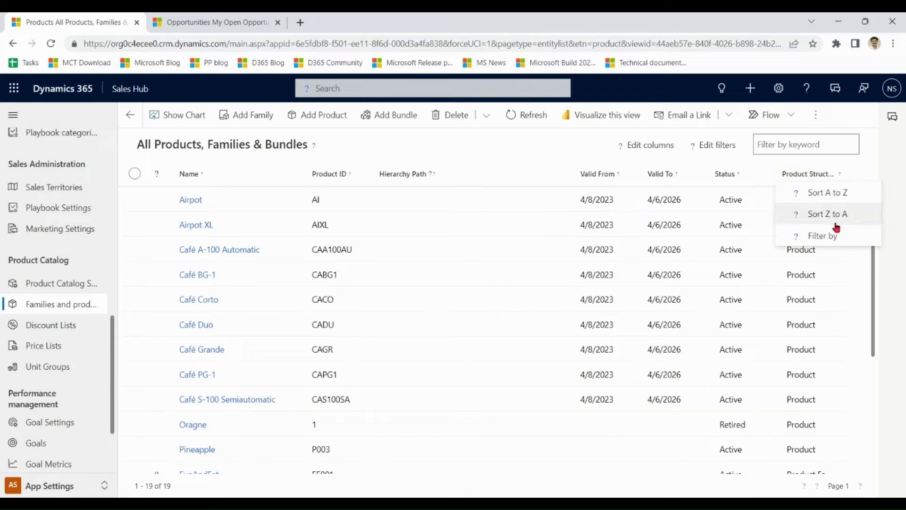
{"action": "left_click", "coordinate": [834, 236]}
{"action": "left_click", "coordinate": [844, 231]}
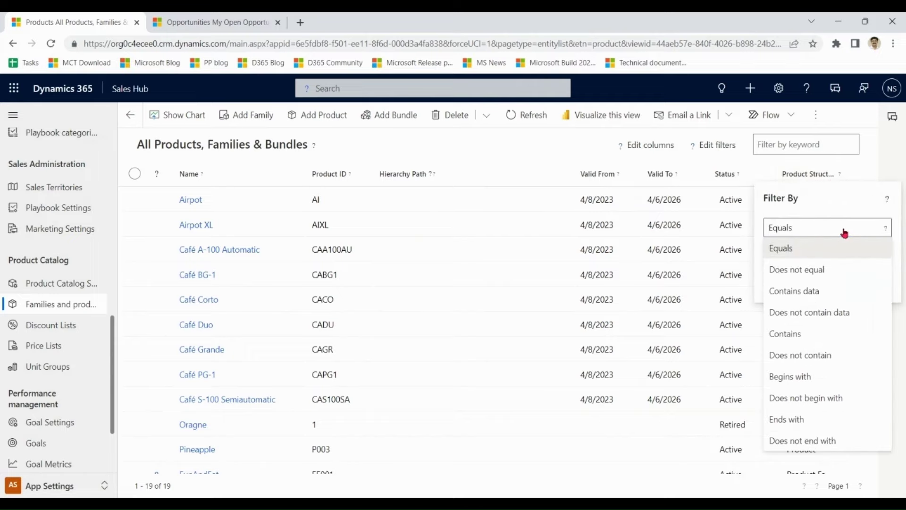
{"action": "left_click", "coordinate": [844, 231]}
{"action": "left_click", "coordinate": [882, 257]}
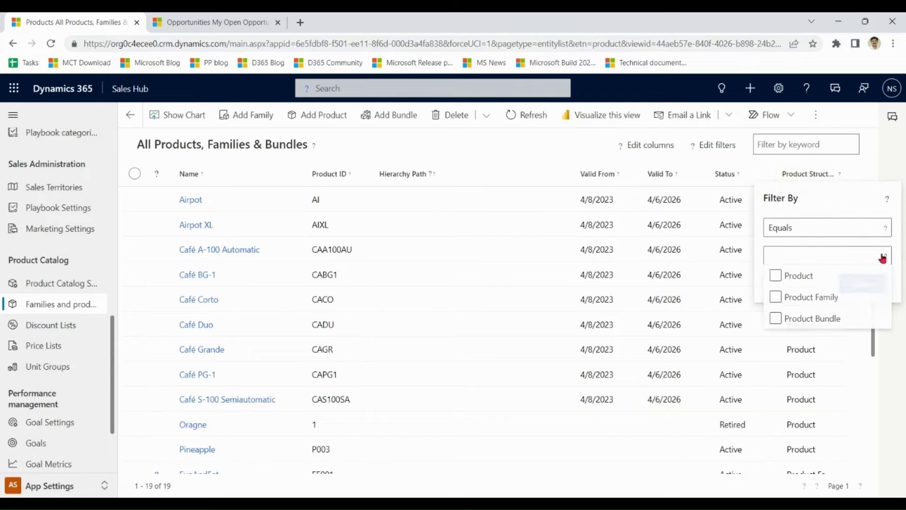
{"action": "left_click", "coordinate": [819, 278]}
{"action": "left_click", "coordinate": [856, 193]}
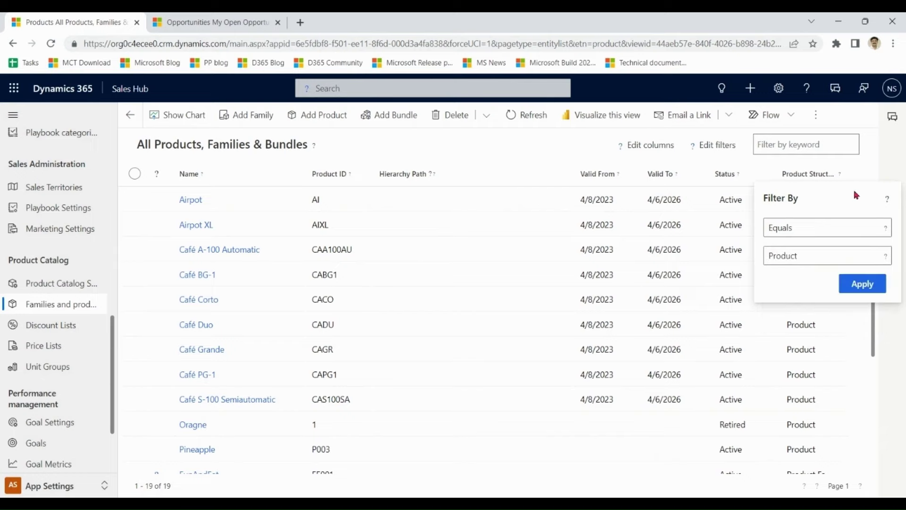
{"action": "left_click", "coordinate": [863, 287]}
{"action": "scroll", "coordinate": [878, 308], "scroll_direction": "down", "scroll_amount": 1}
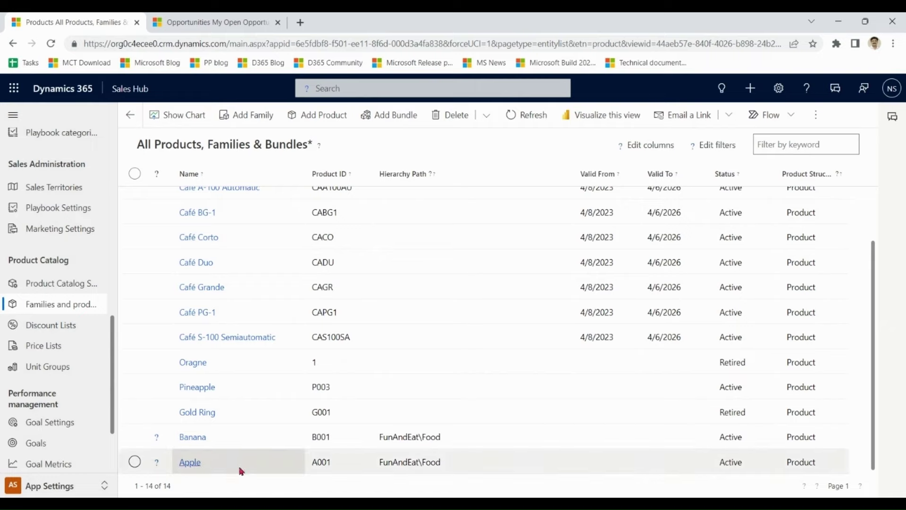
- Open Banana and review its Name, Product ID, Unit Group, Default Unit and Decimals Supported 2
{"action": "double_click", "coordinate": [236, 434]}
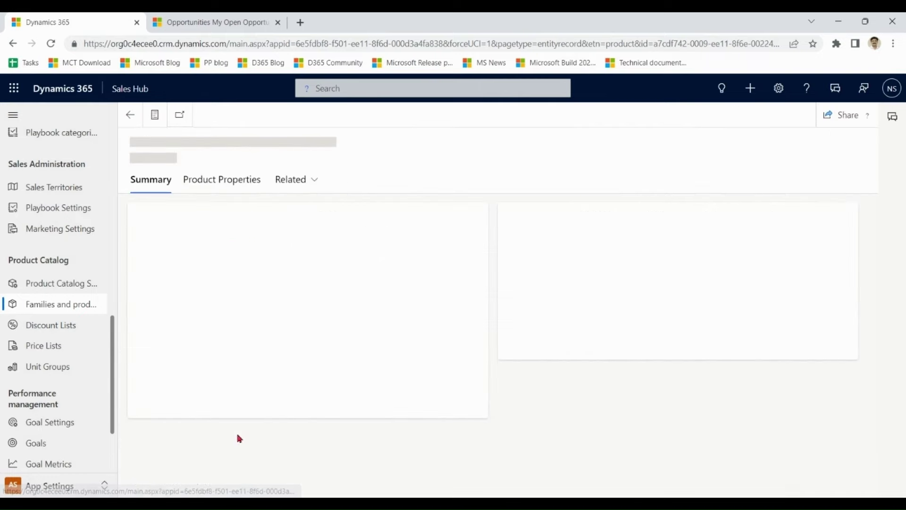
{"action": "left_click", "coordinate": [288, 248]}
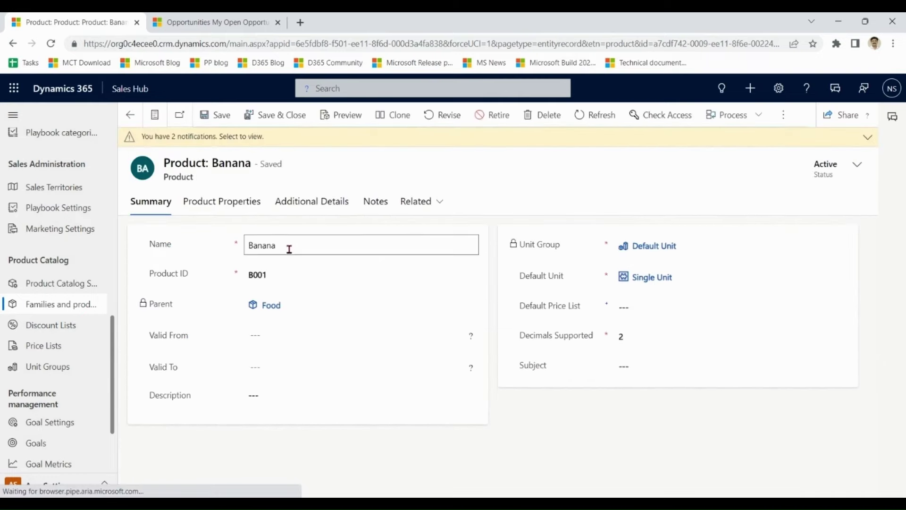
{"action": "left_click", "coordinate": [285, 278]}
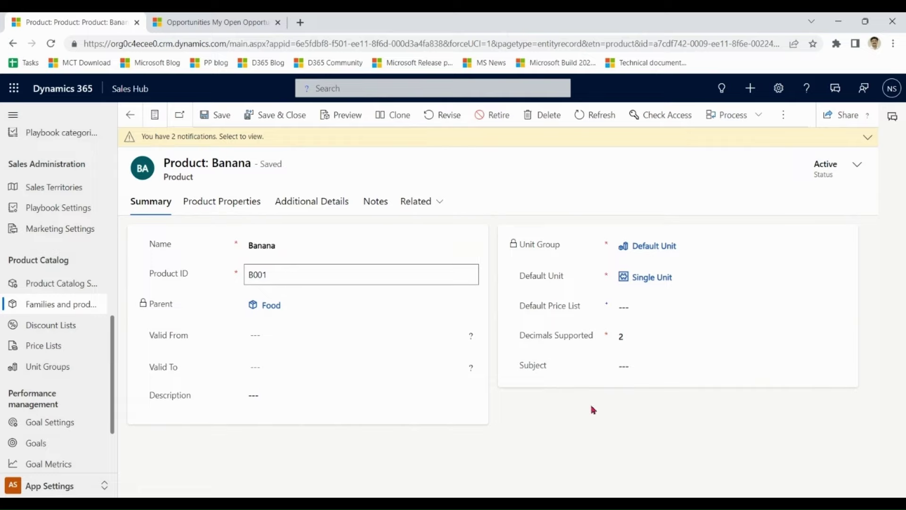
{"action": "left_click", "coordinate": [576, 226]}
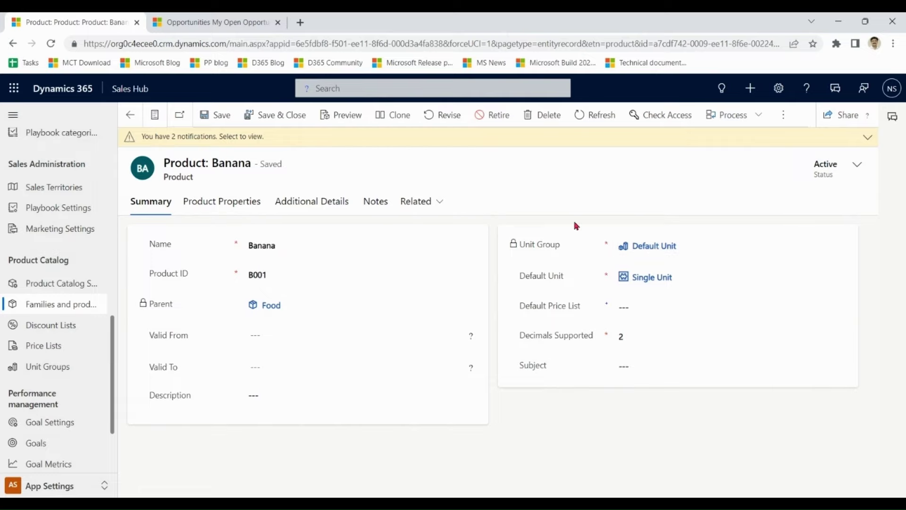
{"action": "left_click_drag", "start_coordinate": [566, 244], "coordinate": [519, 245]}
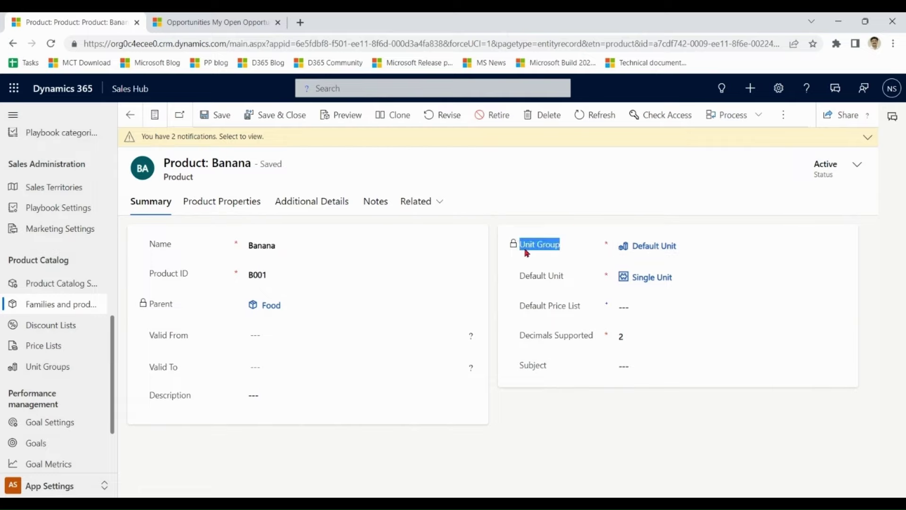
{"action": "left_click_drag", "start_coordinate": [570, 278], "coordinate": [519, 277]}
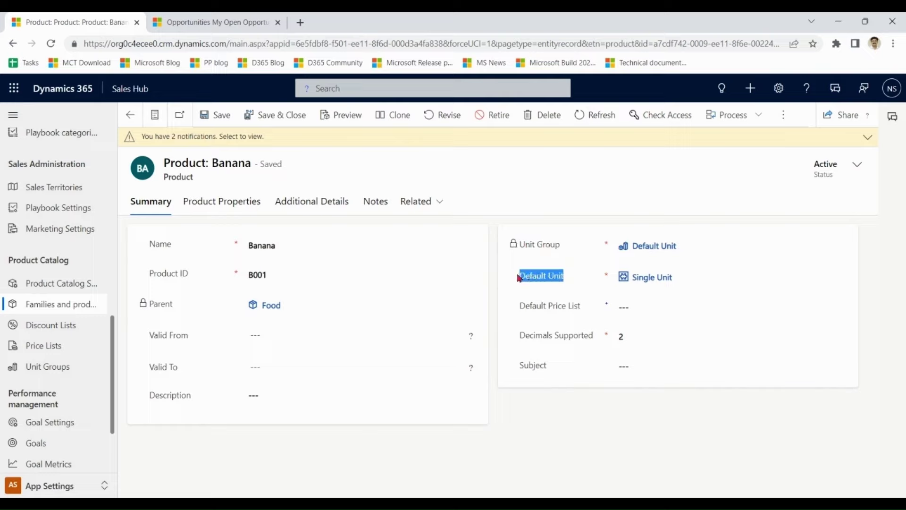
{"action": "left_click", "coordinate": [571, 224]}
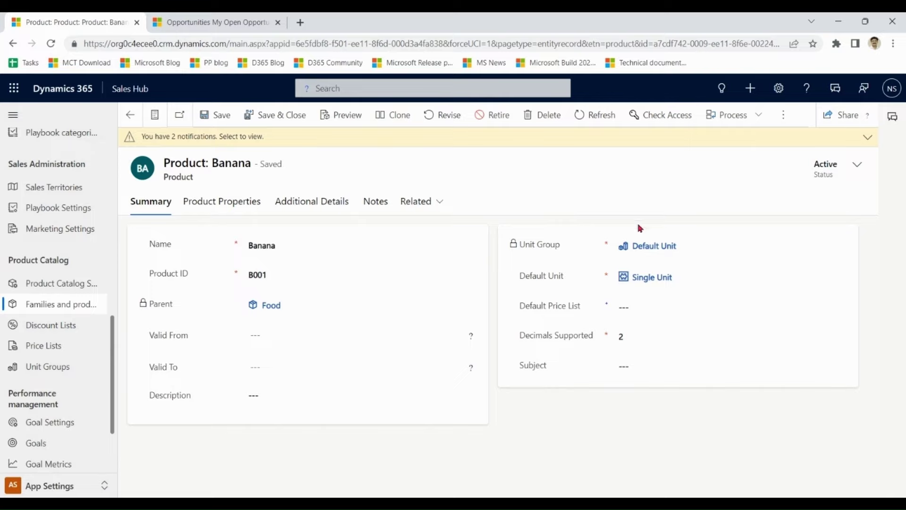
{"action": "left_click", "coordinate": [649, 338]}
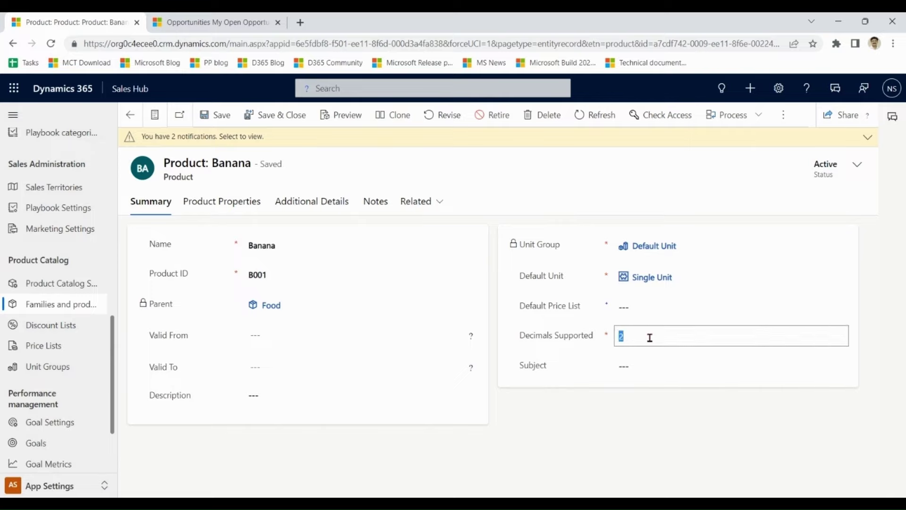
{"action": "left_click", "coordinate": [650, 338]}
{"action": "left_click", "coordinate": [223, 225]}
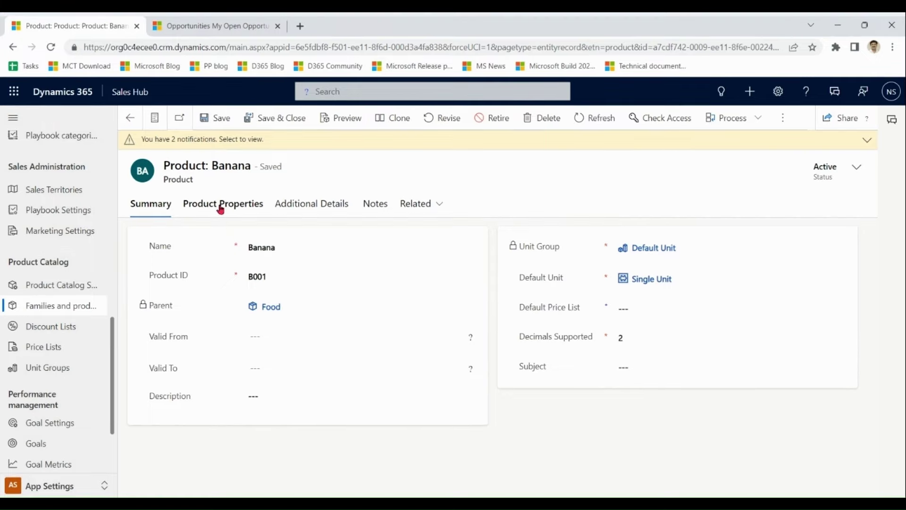
- Check Banana's Shelf Life [Days] property, then return to Families and products
{"action": "left_click", "coordinate": [221, 207]}
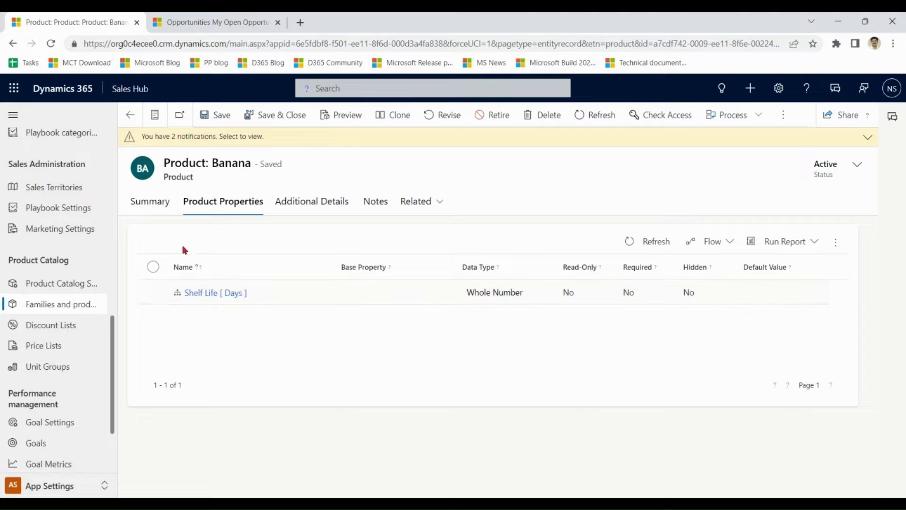
{"action": "left_click", "coordinate": [150, 210]}
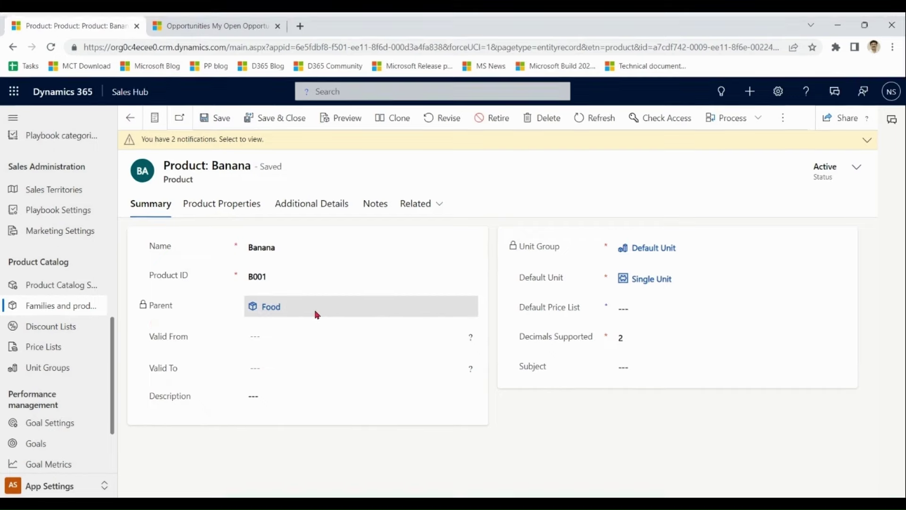
{"action": "left_click", "coordinate": [243, 205]}
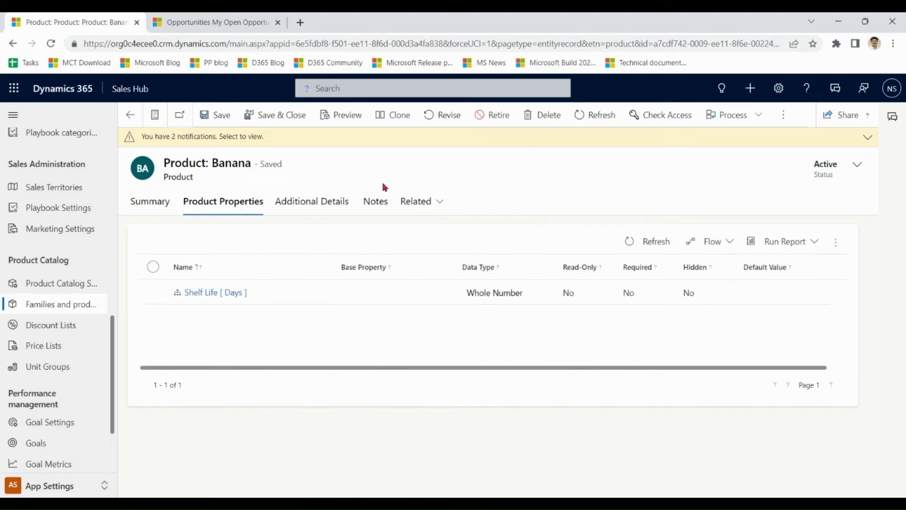
{"action": "left_click", "coordinate": [147, 207]}
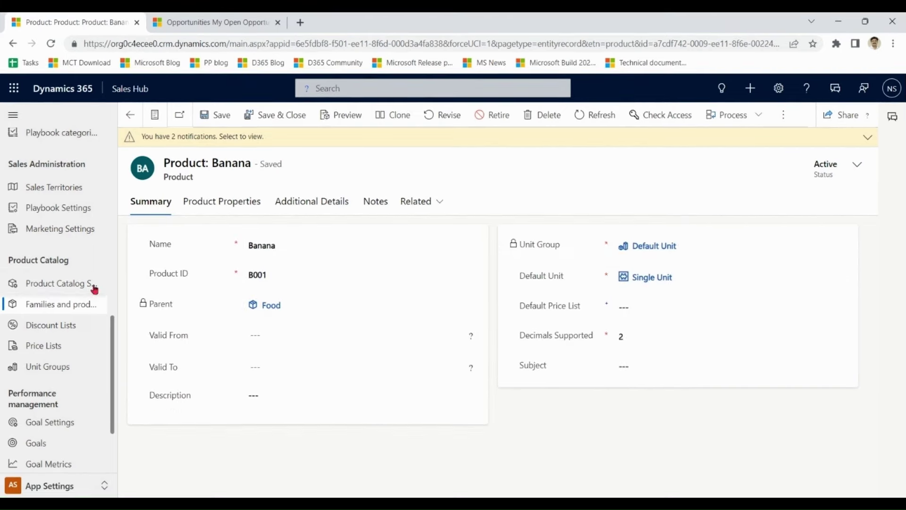
{"action": "left_click", "coordinate": [78, 305]}
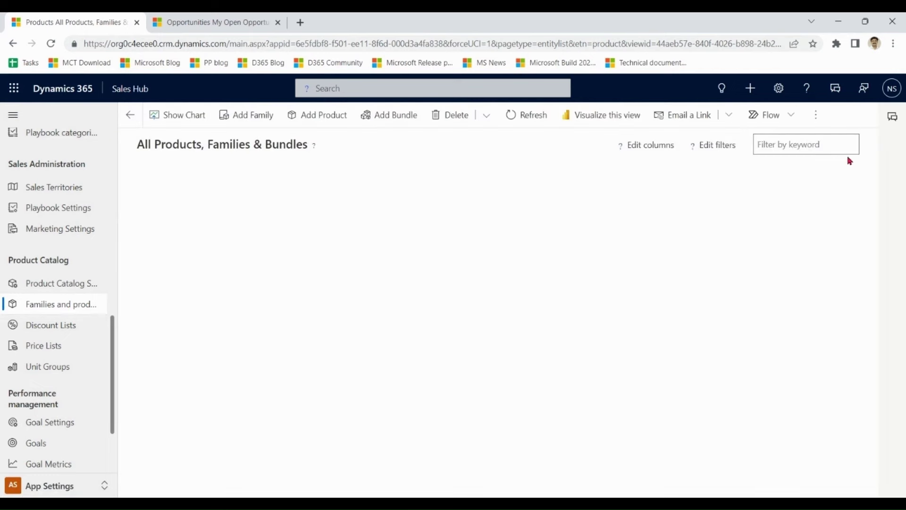
- Scroll the list, then reload the unfiltered Families and products list of 19 items
{"action": "scroll", "coordinate": [359, 387], "scroll_direction": "down", "scroll_amount": 4}
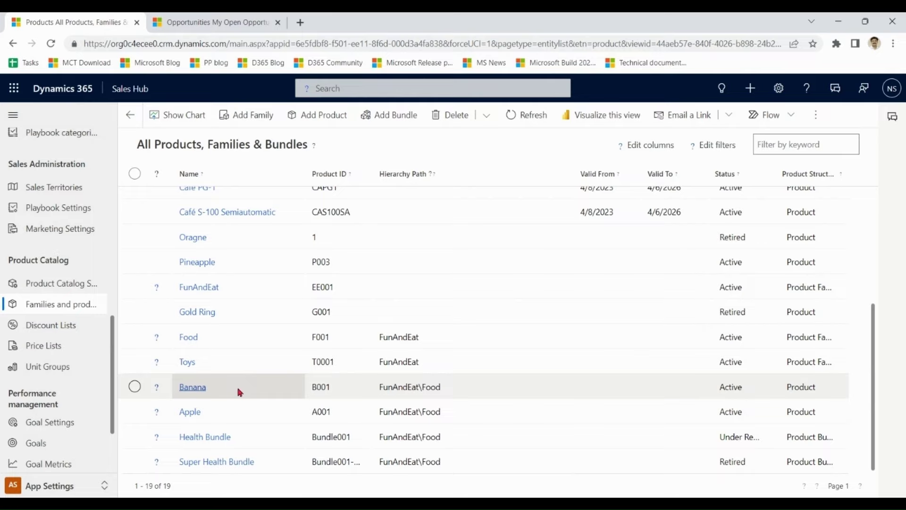
{"action": "left_click", "coordinate": [61, 307]}
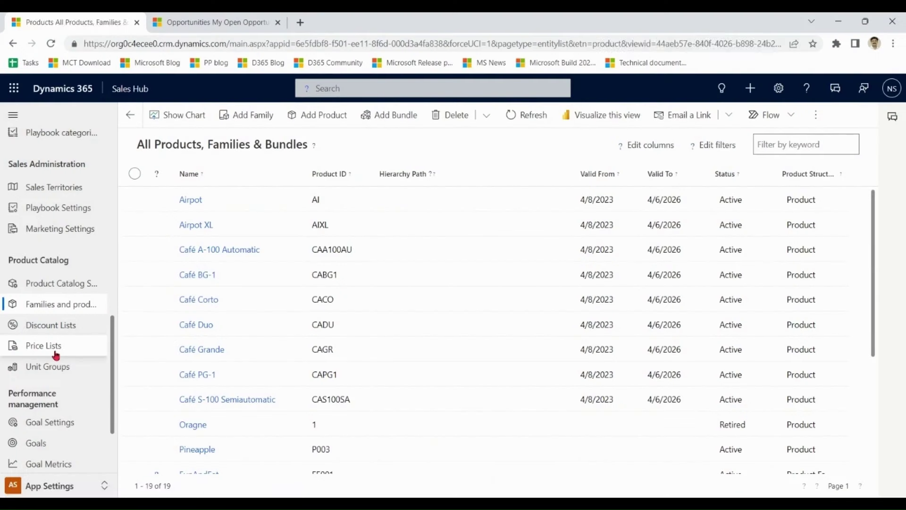
- Open Price Lists to see Contoso Coffee Price List, Retaill and Wholesale
{"action": "left_click", "coordinate": [56, 354]}
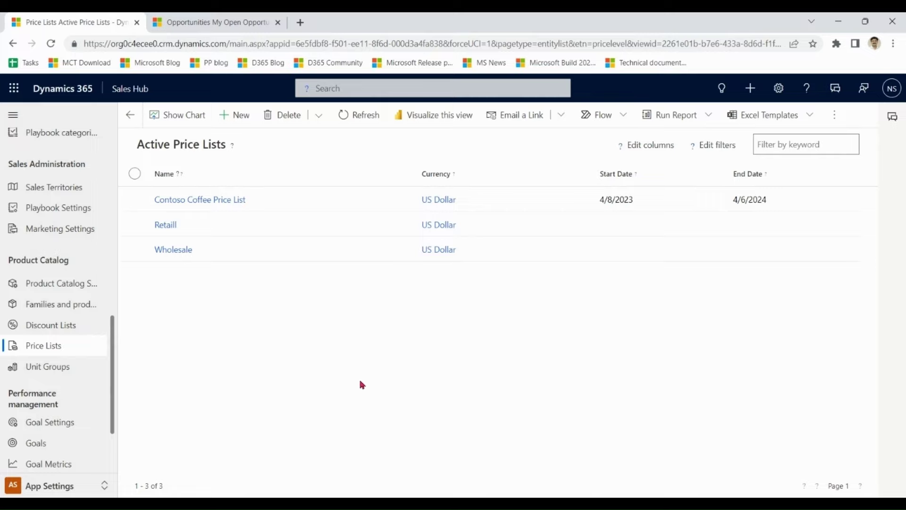
- Open the Retaill price list and highlight its 'For Retail Customers' description
{"action": "left_click", "coordinate": [207, 225]}
{"action": "left_click", "coordinate": [572, 249]}
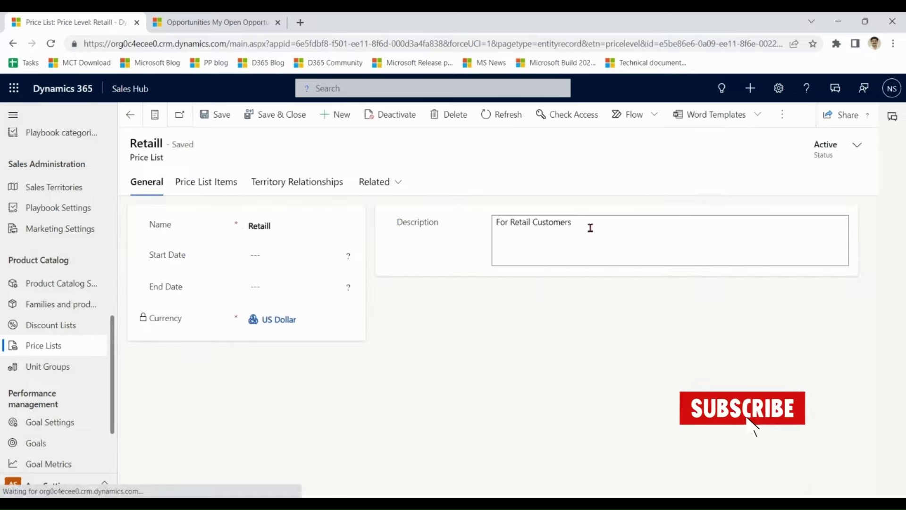
{"action": "left_click_drag", "start_coordinate": [588, 228], "coordinate": [499, 225]}
{"action": "left_click", "coordinate": [130, 115]}
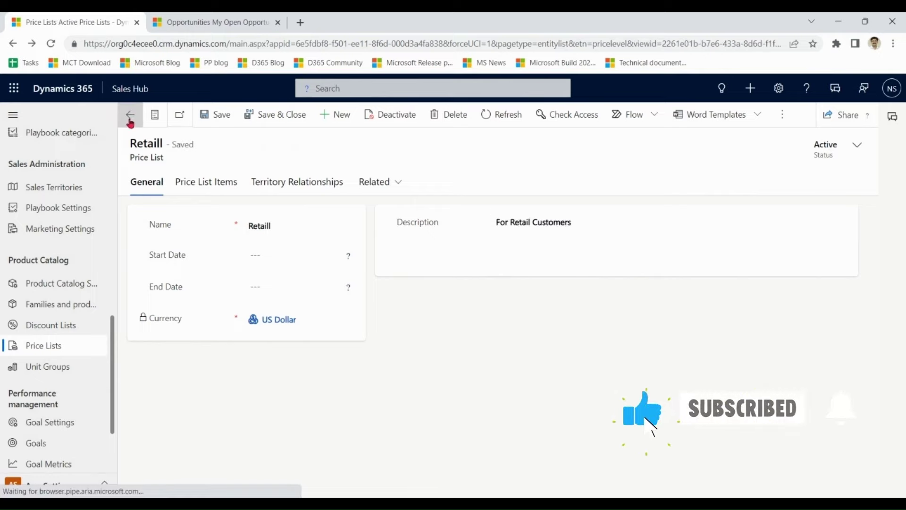
- Compare the Wholesale list's 'For Bulk Buying Customers' description, then reopen Retaill
{"action": "left_click", "coordinate": [222, 250]}
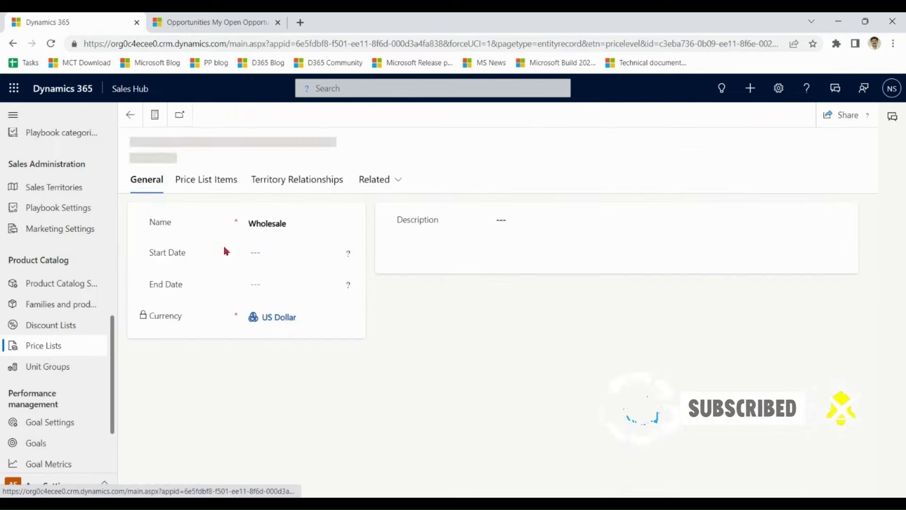
{"action": "left_click_drag", "start_coordinate": [617, 225], "coordinate": [494, 225]}
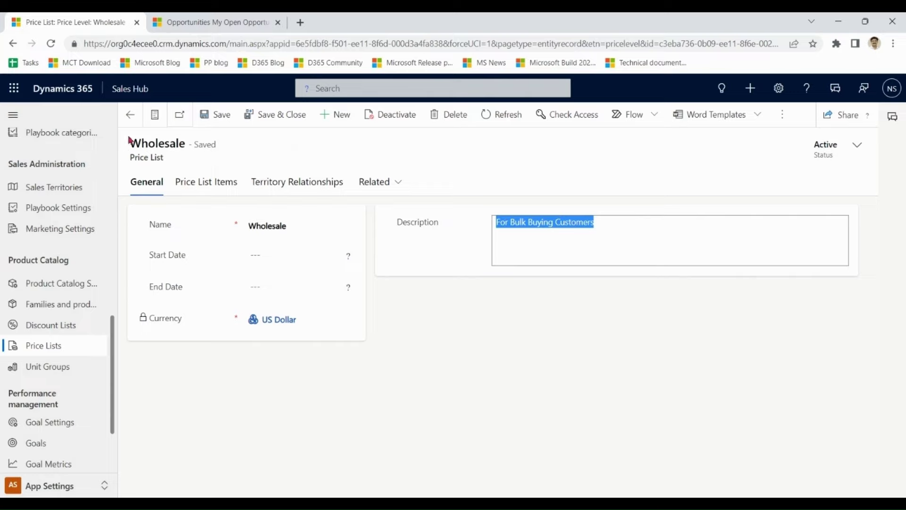
{"action": "left_click", "coordinate": [131, 116]}
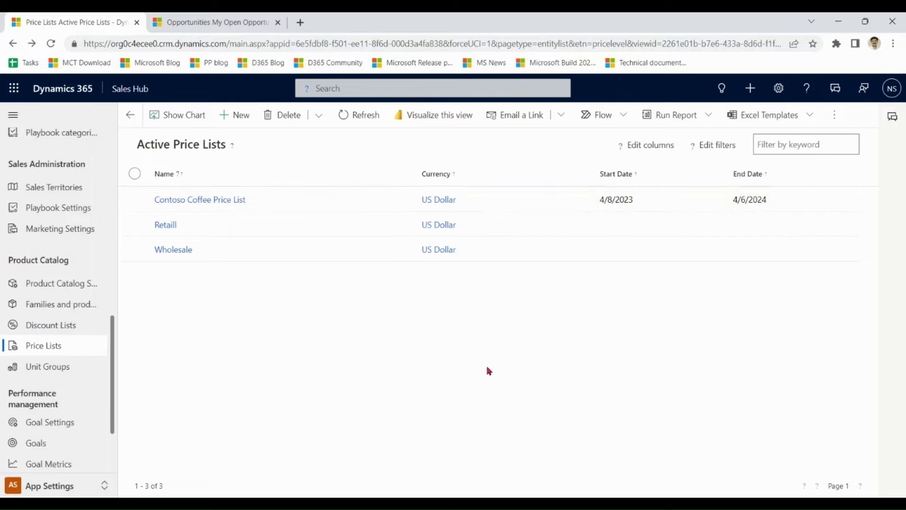
{"action": "double_click", "coordinate": [235, 230]}
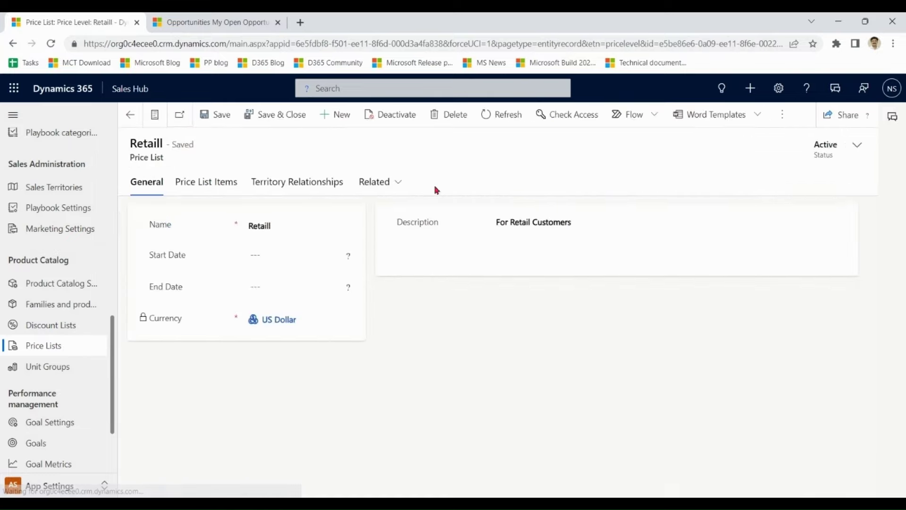
- Check the Retaill Banana single-unit item's $1.00 price
{"action": "left_click", "coordinate": [202, 184]}
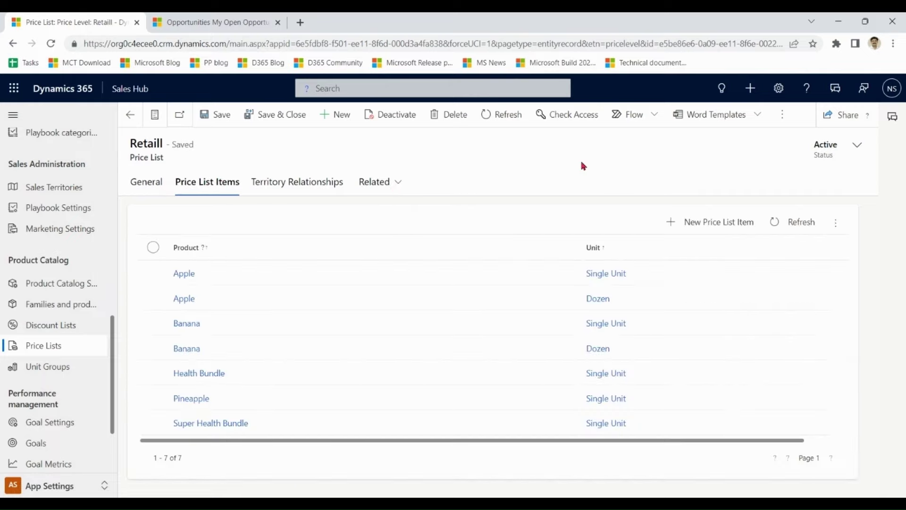
{"action": "double_click", "coordinate": [262, 332]}
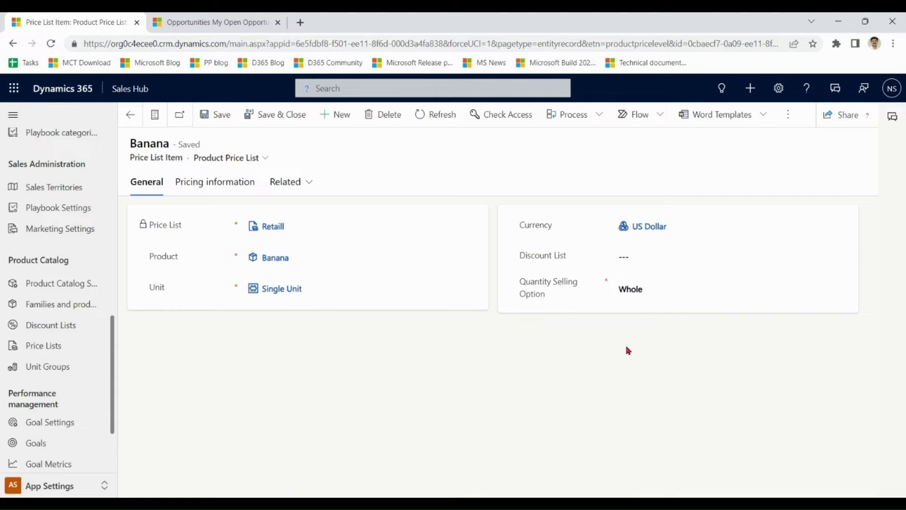
{"action": "left_click", "coordinate": [219, 182]}
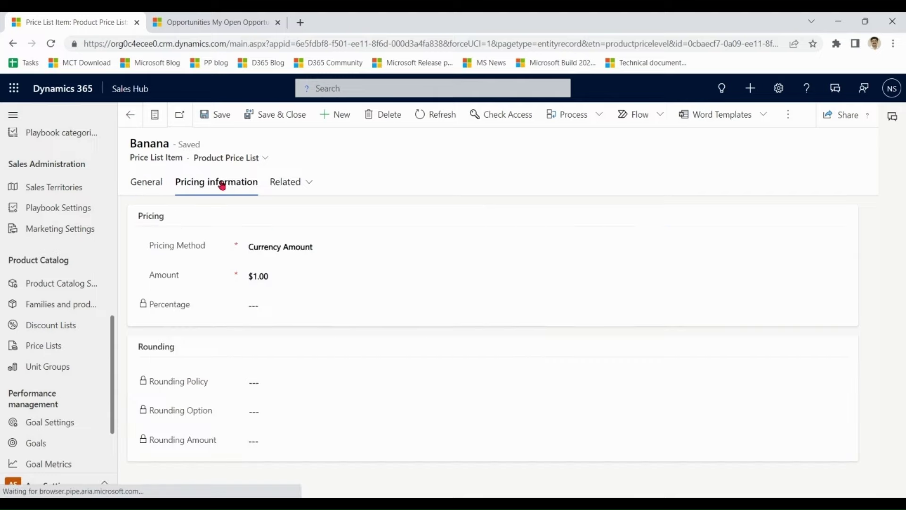
{"action": "left_click_drag", "start_coordinate": [289, 278], "coordinate": [244, 277]}
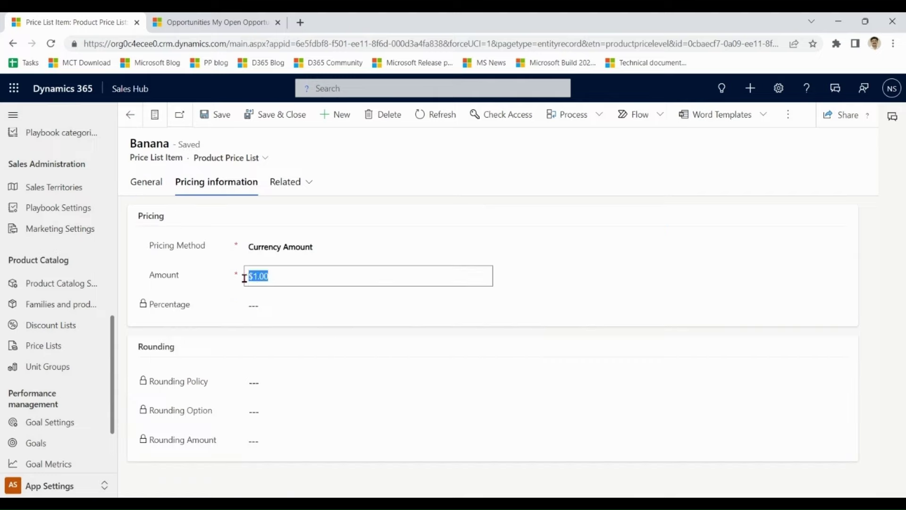
{"action": "left_click", "coordinate": [129, 121]}
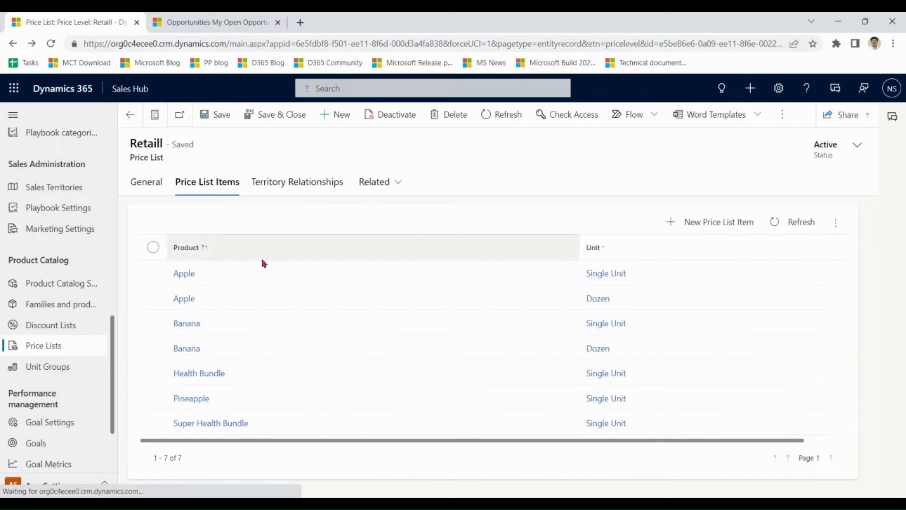
- Check the Banana per Dozen item's $12.00 price and return to the price lists
{"action": "double_click", "coordinate": [244, 349]}
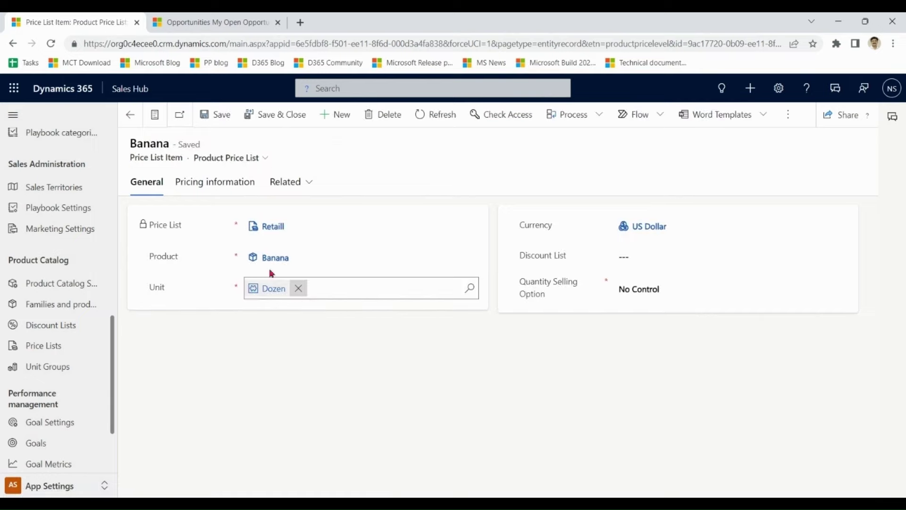
{"action": "left_click", "coordinate": [213, 184]}
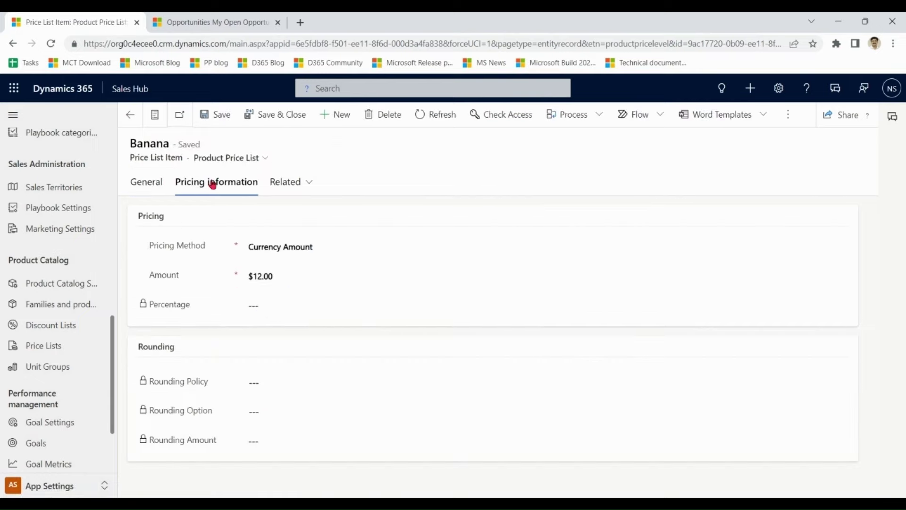
{"action": "left_click", "coordinate": [130, 117]}
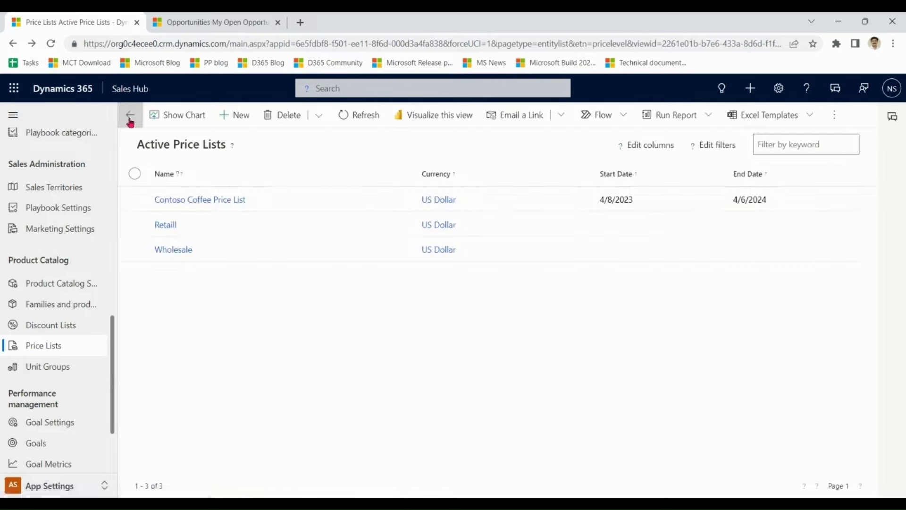
{"action": "double_click", "coordinate": [238, 254]}
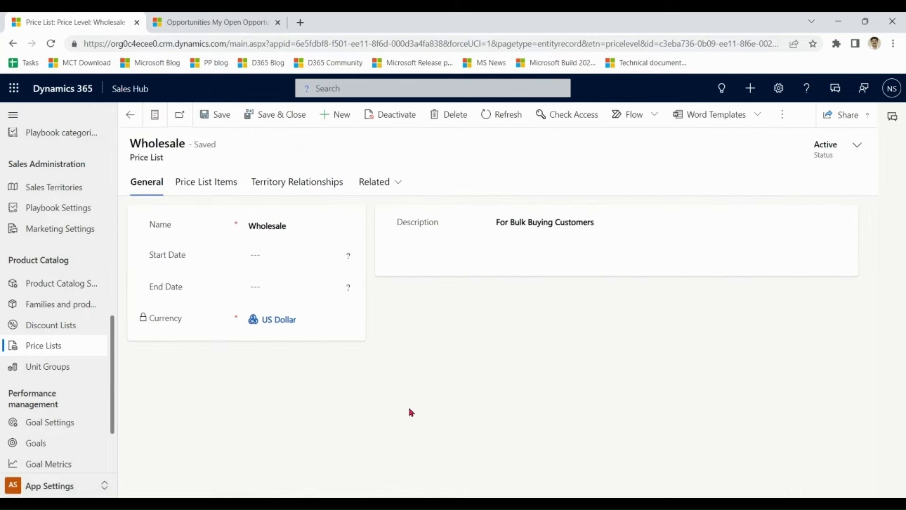
{"action": "left_click", "coordinate": [222, 187]}
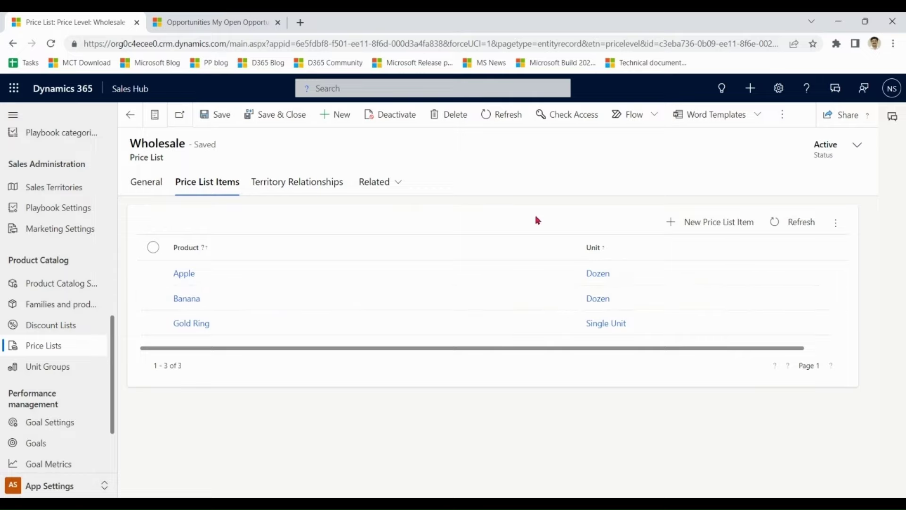
{"action": "double_click", "coordinate": [326, 298]}
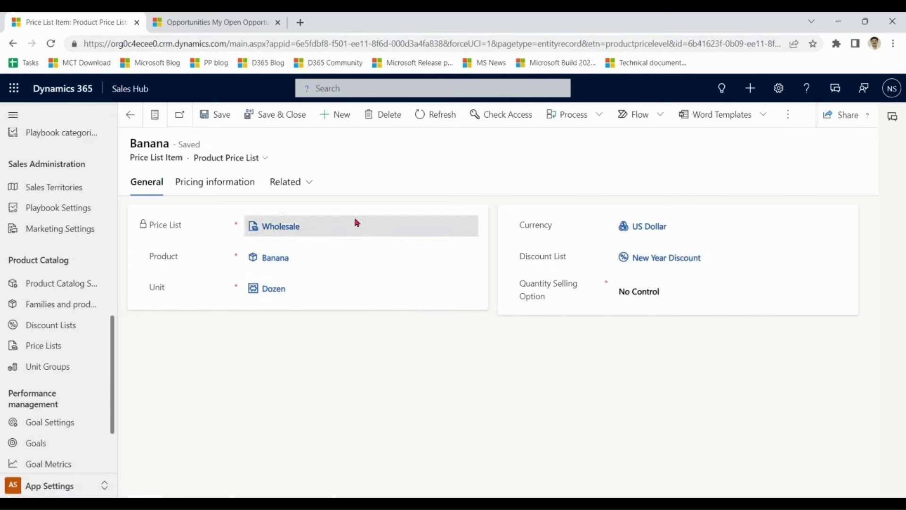
{"action": "left_click", "coordinate": [222, 191]}
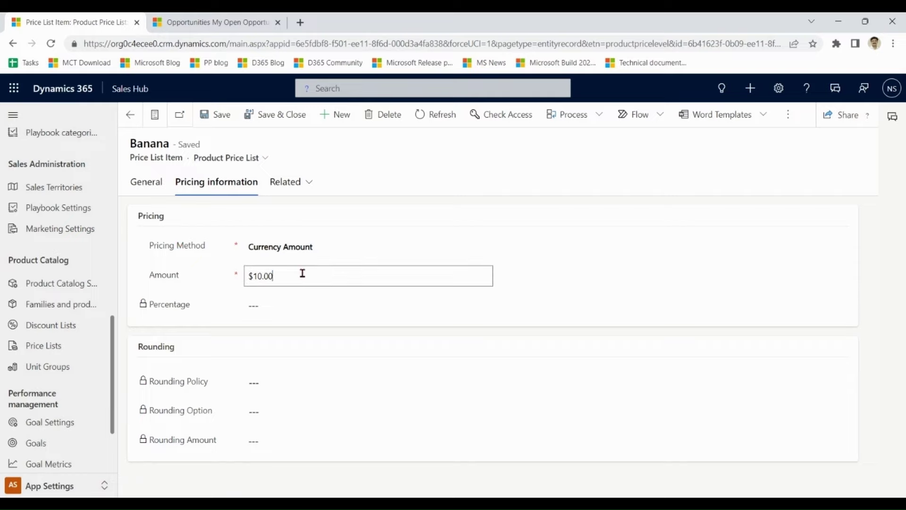
{"action": "left_click_drag", "start_coordinate": [302, 273], "coordinate": [247, 274]}
{"action": "left_click", "coordinate": [309, 279]}
{"action": "left_click", "coordinate": [130, 115]}
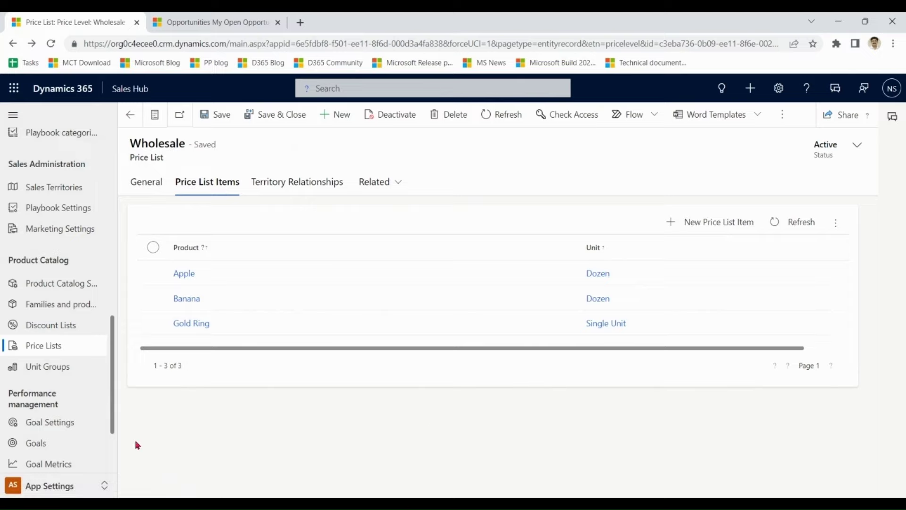
{"action": "left_click", "coordinate": [49, 350]}
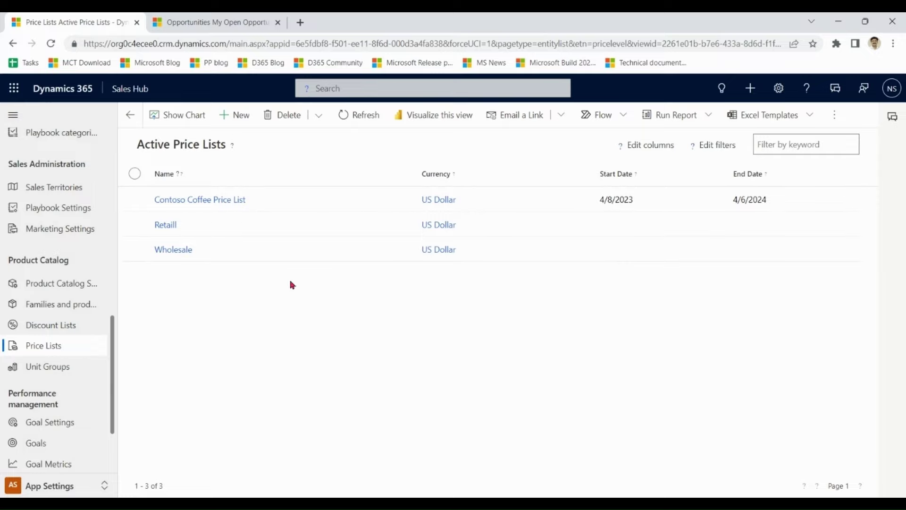
- From Opportunities, create a new opportunity with topic 'A Test Opp', save it, and view its Products
{"action": "left_click", "coordinate": [235, 24]}
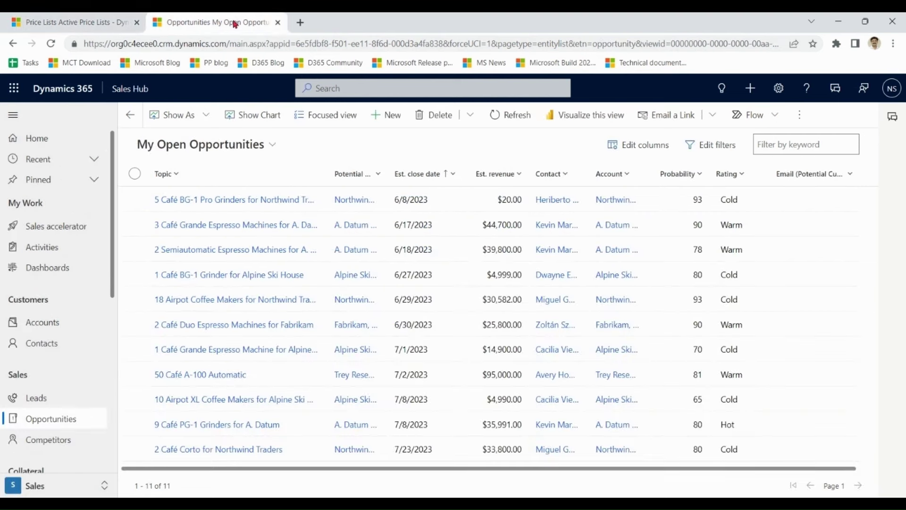
{"action": "left_click", "coordinate": [385, 115]}
{"action": "left_click", "coordinate": [286, 250]}
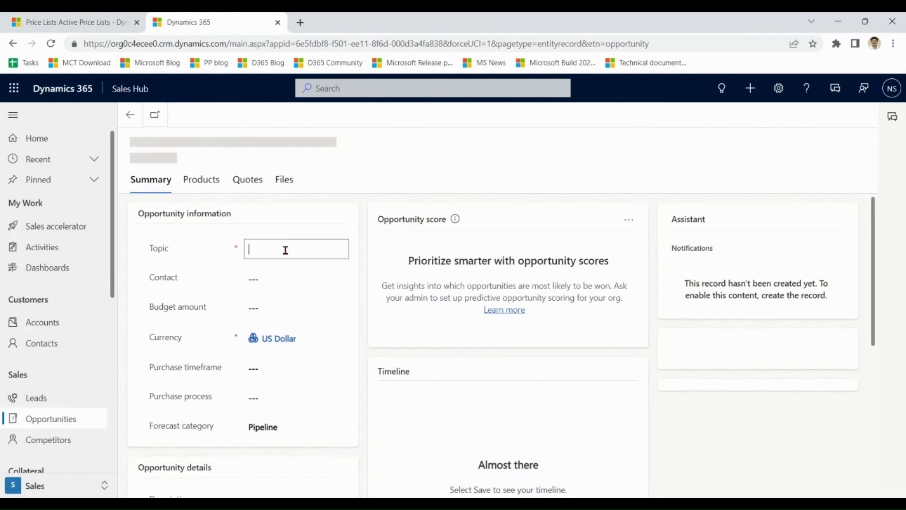
{"action": "type", "text": "A Tst"}
{"action": "key", "text": "BackSpace"}
{"action": "key", "text": "BackSpace"}
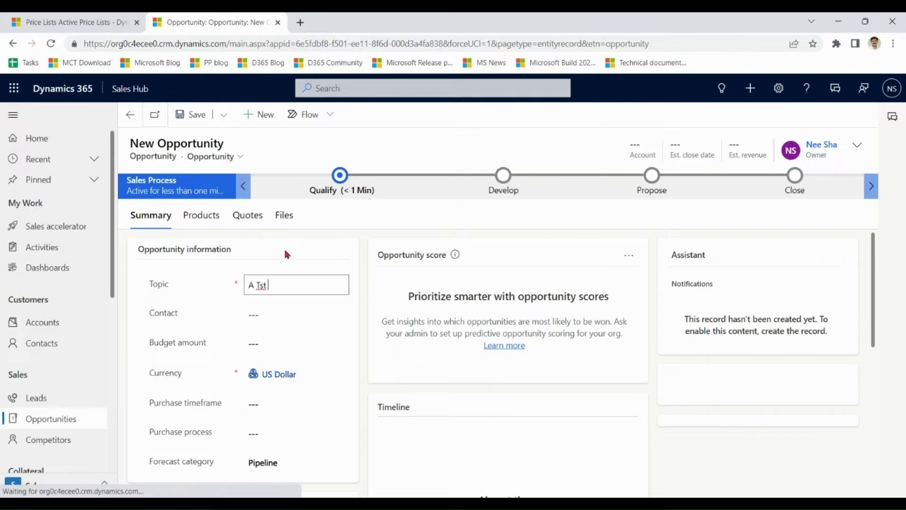
{"action": "type", "text": "est Opp"}
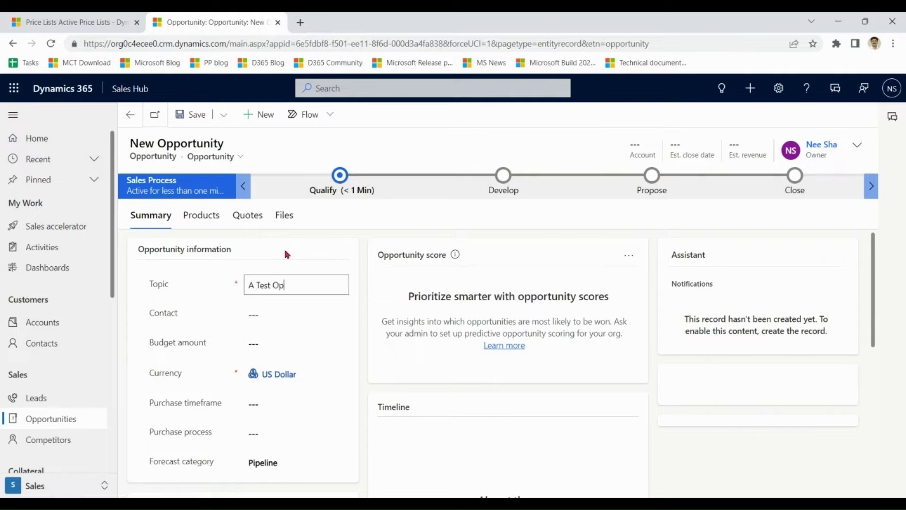
{"action": "left_click", "coordinate": [189, 114]}
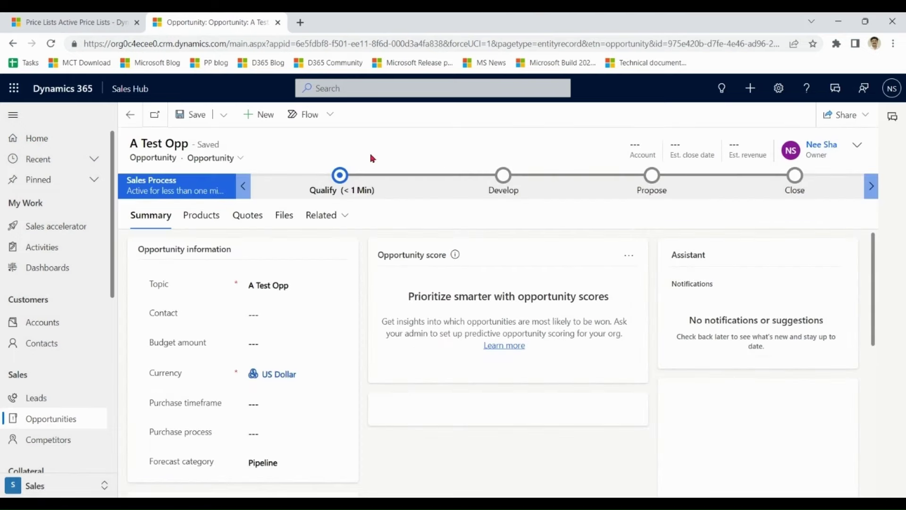
{"action": "left_click", "coordinate": [210, 218]}
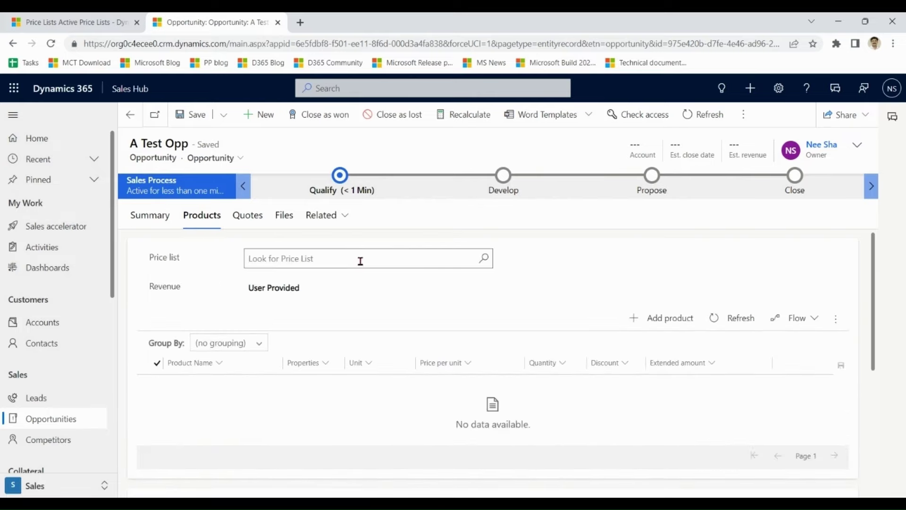
- Set the opportunity's price list to Retaill and revenue to System Calculated, then save
{"action": "left_click", "coordinate": [323, 265]}
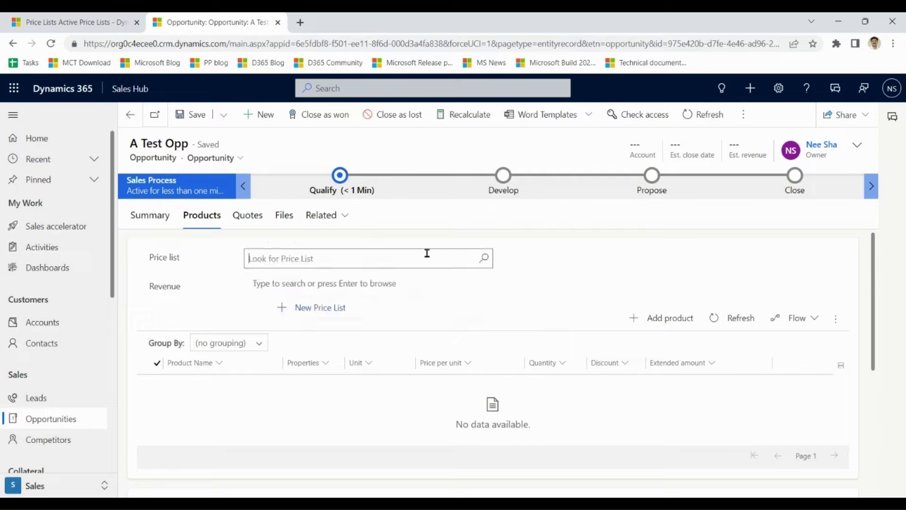
{"action": "type", "text": "reta"}
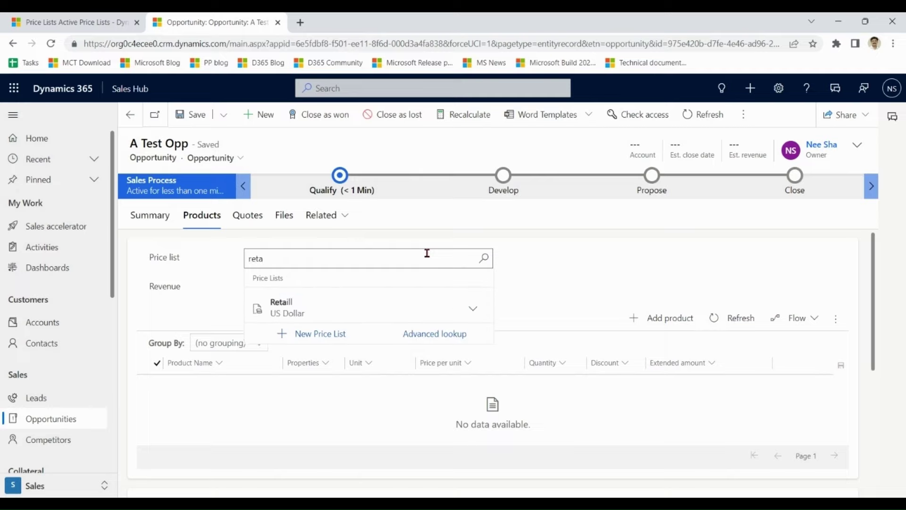
{"action": "left_click", "coordinate": [318, 307]}
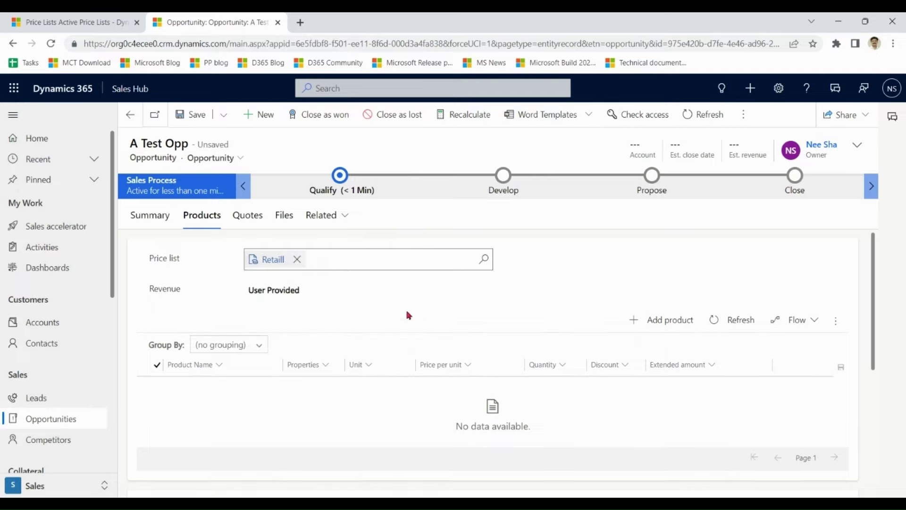
{"action": "left_click", "coordinate": [258, 297]}
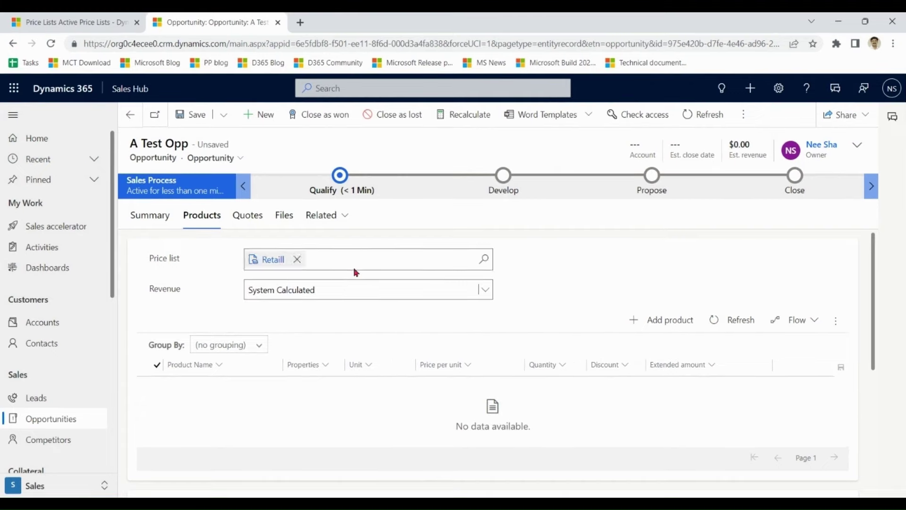
{"action": "left_click", "coordinate": [197, 122]}
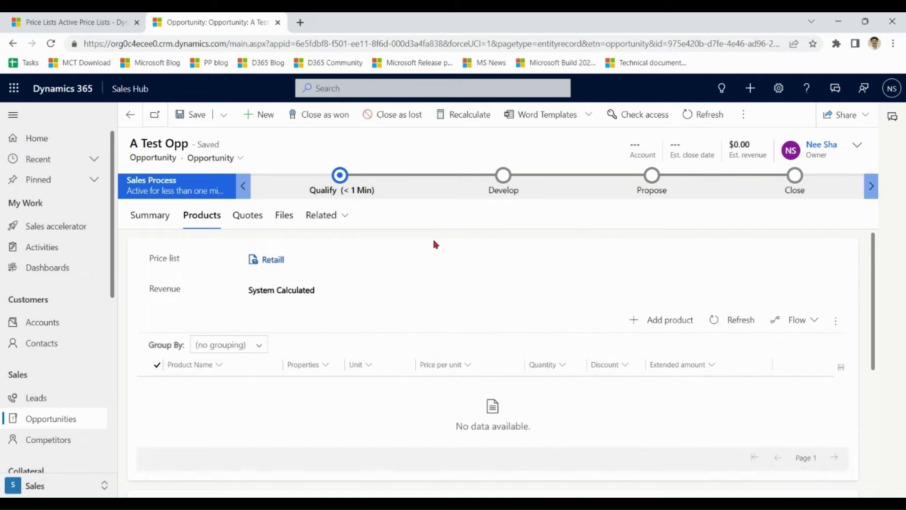
{"action": "left_click", "coordinate": [668, 328]}
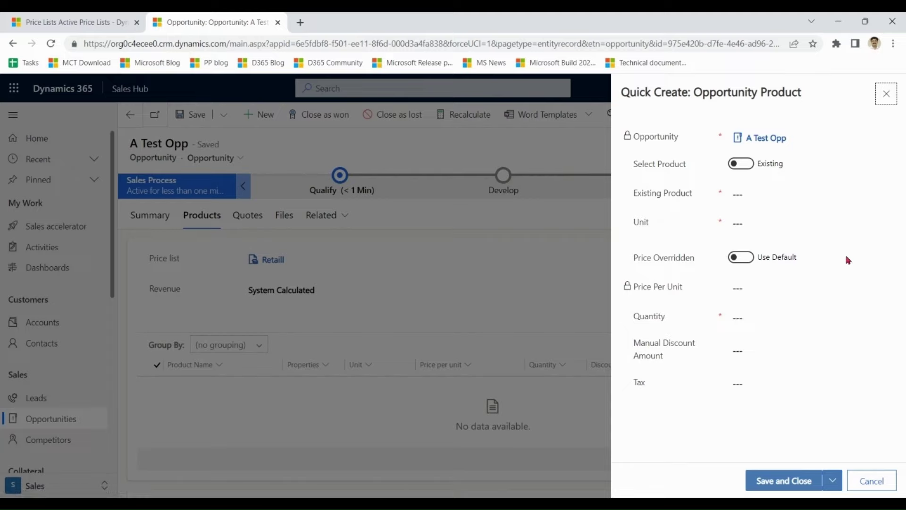
- Close the Quick Create product form unsaved and open Product Catalog Settings from Price Lists
{"action": "left_click_drag", "start_coordinate": [621, 93], "coordinate": [815, 95]}
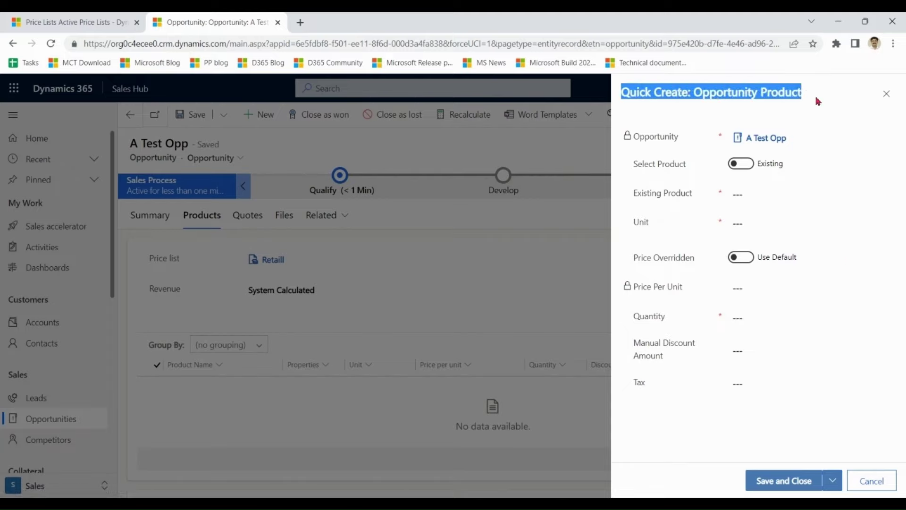
{"action": "left_click", "coordinate": [826, 102]}
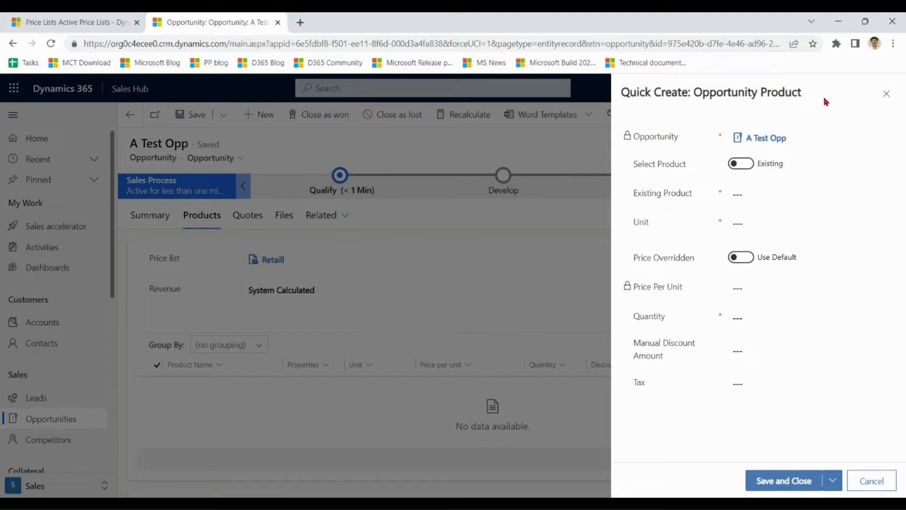
{"action": "left_click", "coordinate": [886, 93]}
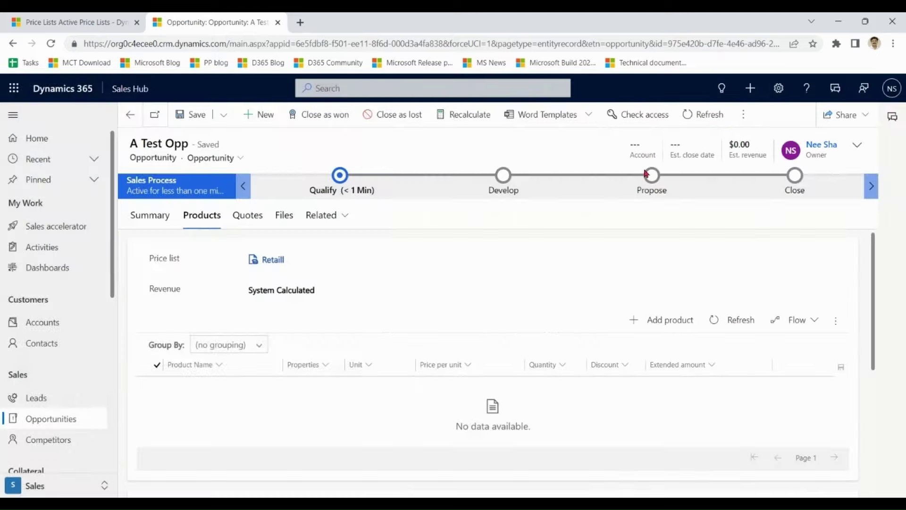
{"action": "left_click", "coordinate": [76, 20]}
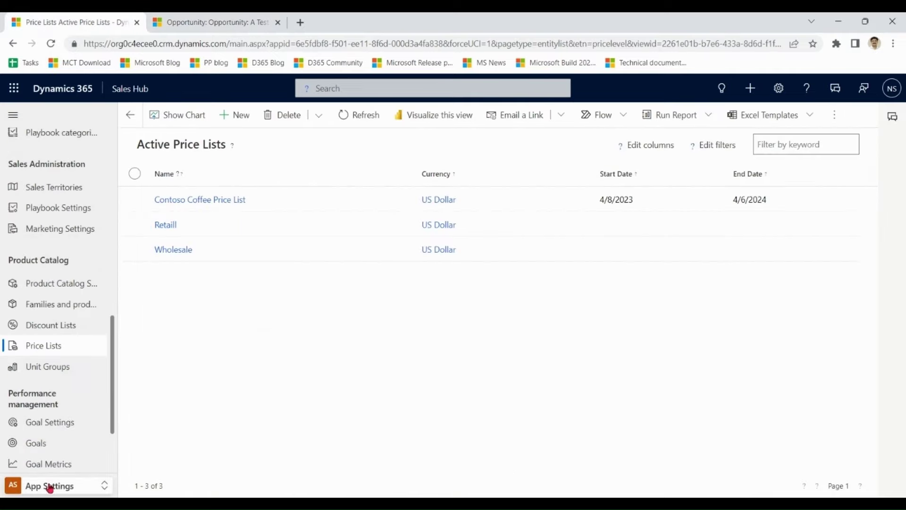
{"action": "left_click", "coordinate": [75, 284]}
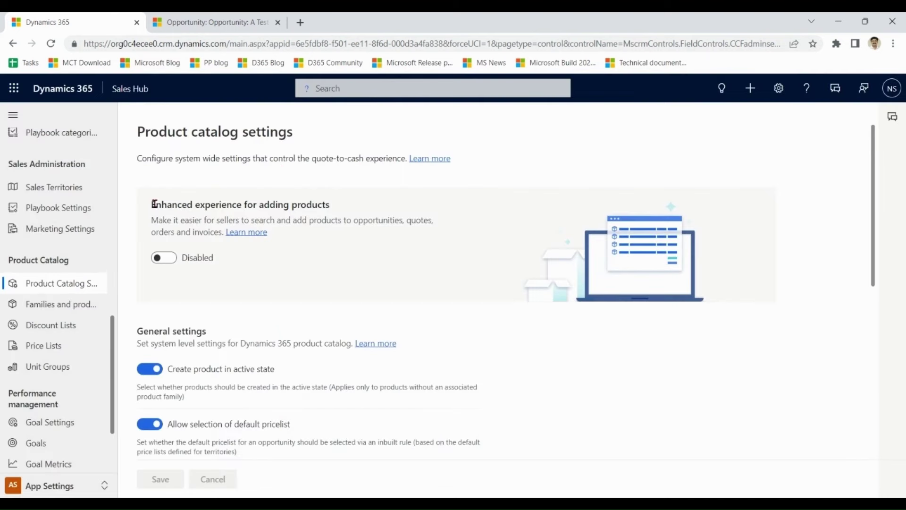
- Enable Enhanced experience for adding products and save the setting
{"action": "left_click_drag", "start_coordinate": [151, 204], "coordinate": [333, 205]}
{"action": "left_click", "coordinate": [174, 259]}
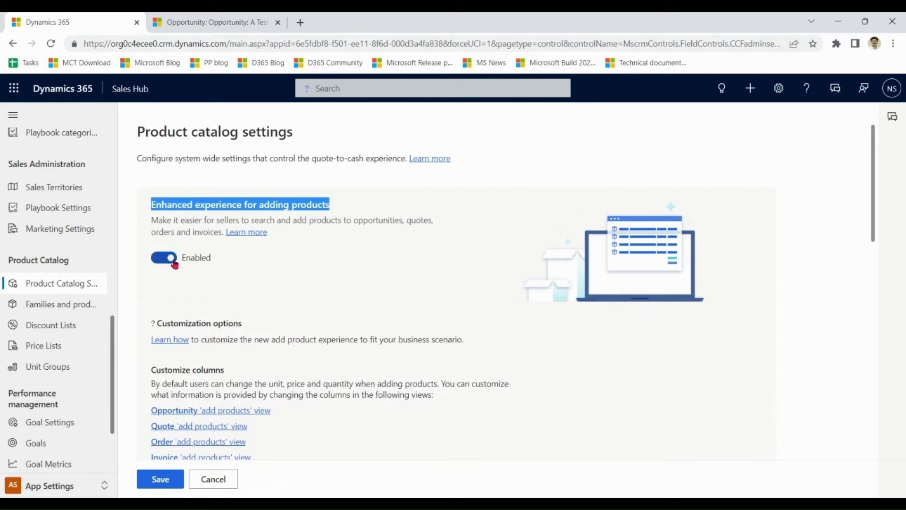
{"action": "left_click", "coordinate": [161, 479]}
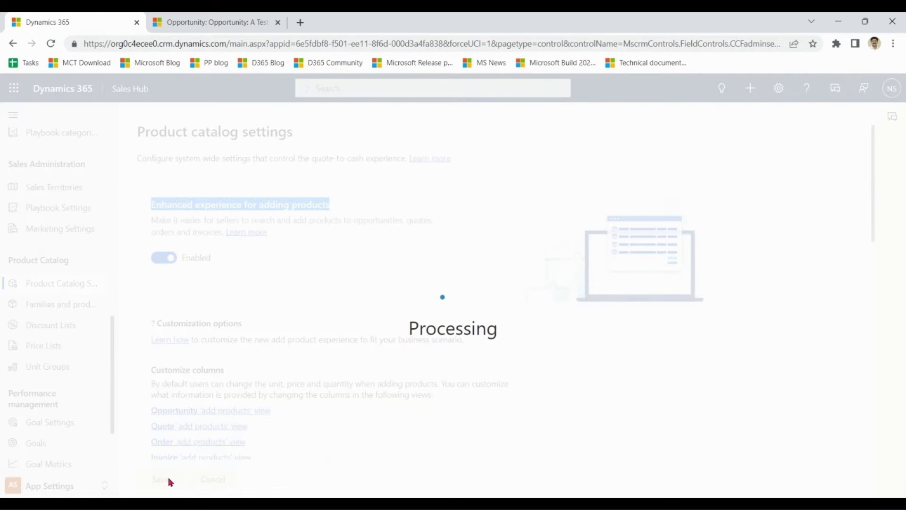
- Reopen A Test Opp from Opportunities and show its Products tab
{"action": "left_click", "coordinate": [261, 21]}
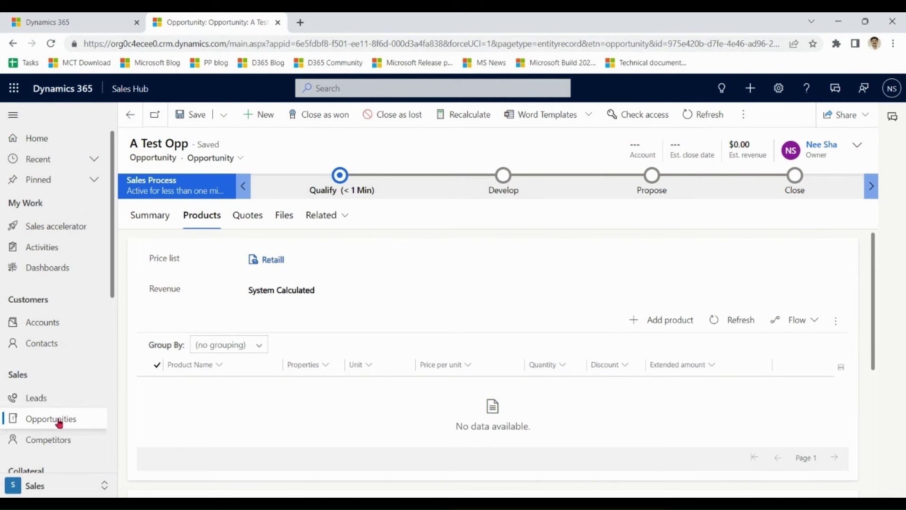
{"action": "left_click", "coordinate": [58, 421]}
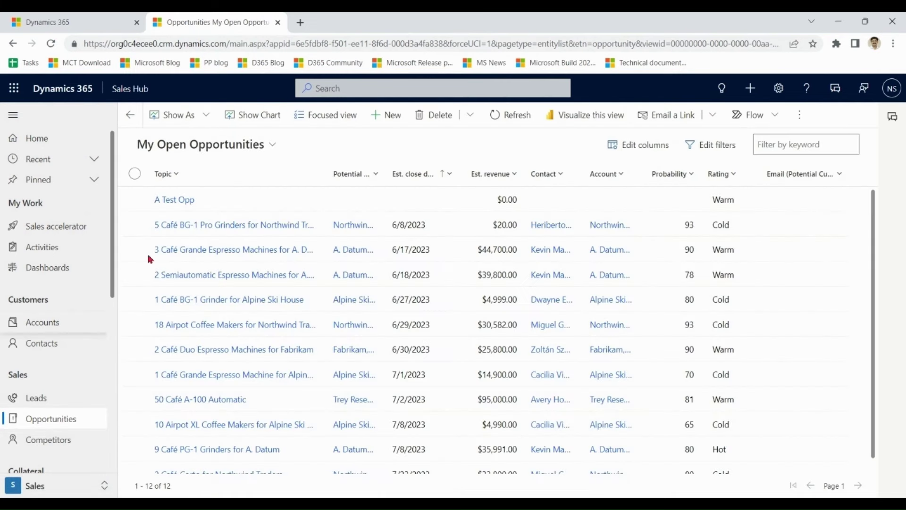
{"action": "left_click", "coordinate": [255, 201]}
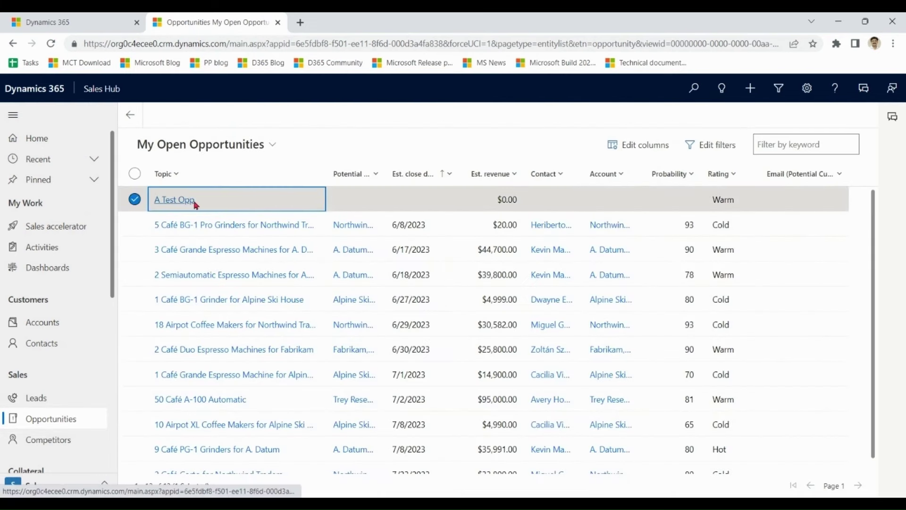
{"action": "left_click", "coordinate": [179, 203]}
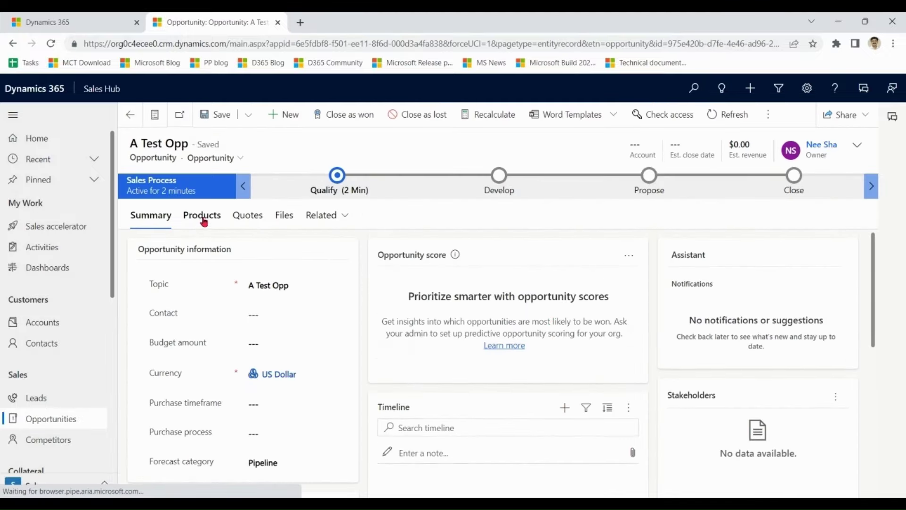
{"action": "left_click", "coordinate": [202, 219]}
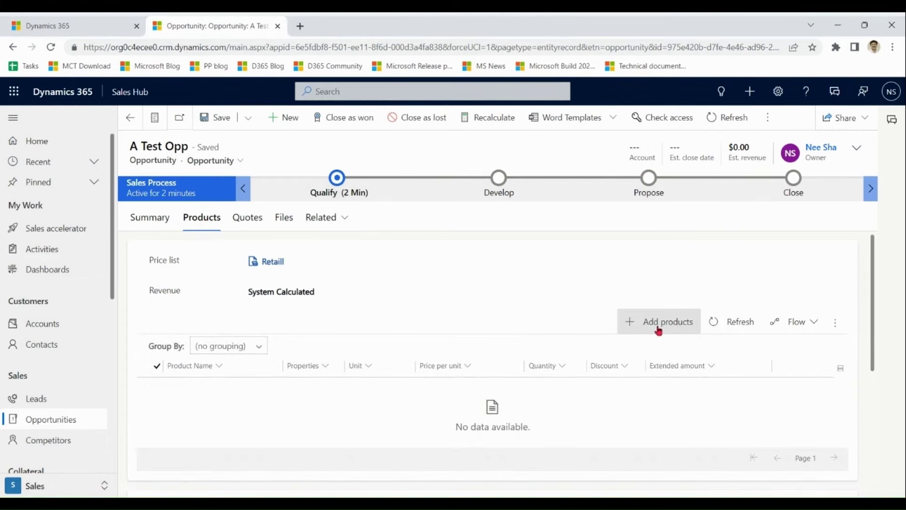
- Add Apple ($3.00) and Banana ($1.00) to the opportunity for a $4.00 total
{"action": "left_click", "coordinate": [659, 330]}
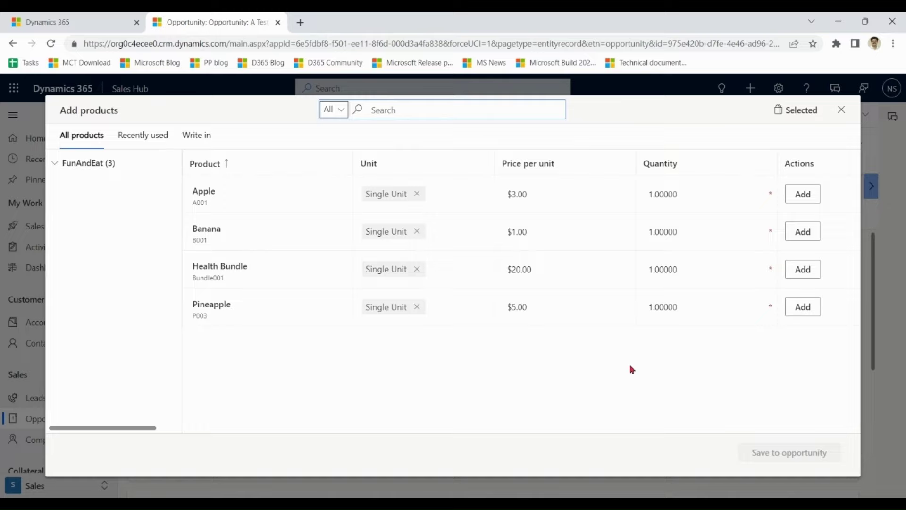
{"action": "left_click", "coordinate": [814, 194]}
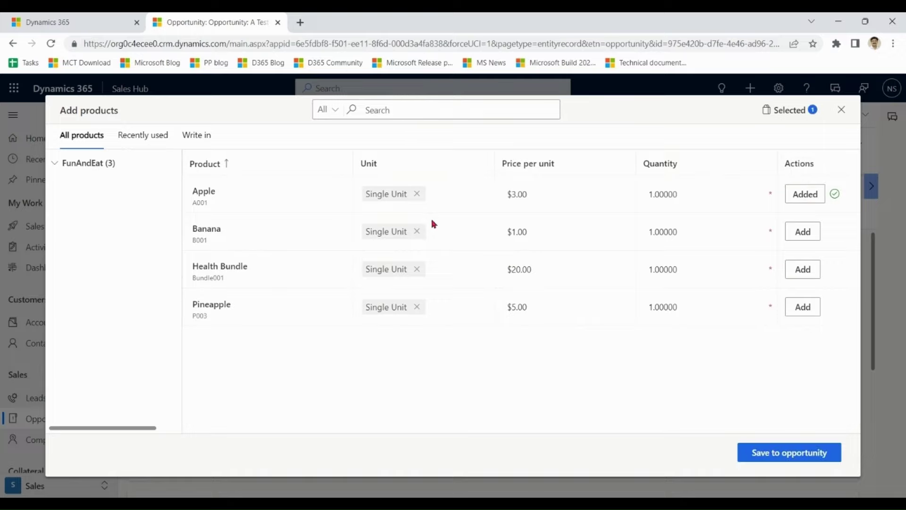
{"action": "left_click", "coordinate": [801, 238]}
{"action": "left_click", "coordinate": [778, 456]}
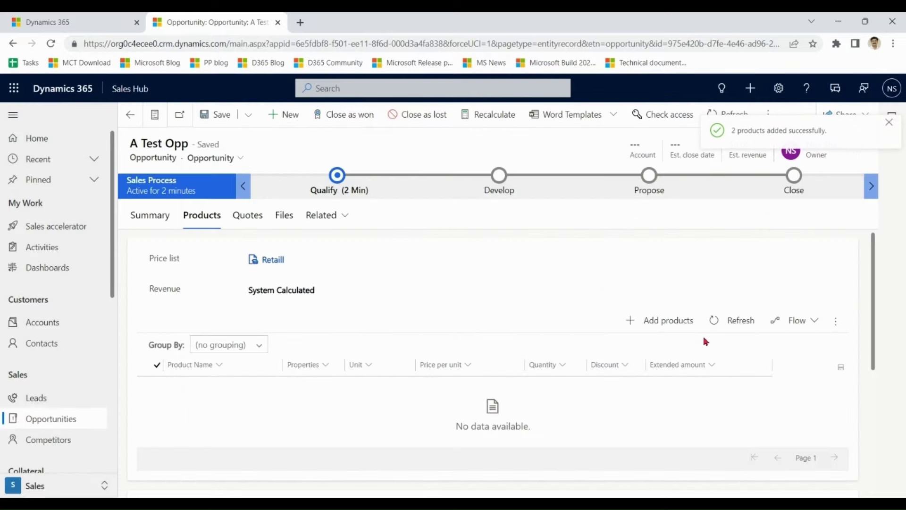
{"action": "left_click_drag", "start_coordinate": [874, 296], "coordinate": [873, 267]}
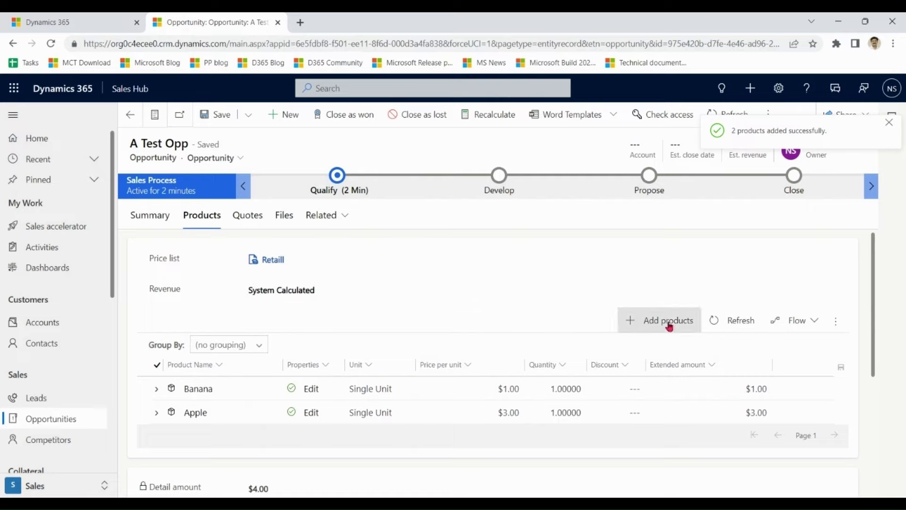
{"action": "left_click_drag", "start_coordinate": [873, 256], "coordinate": [883, 325]}
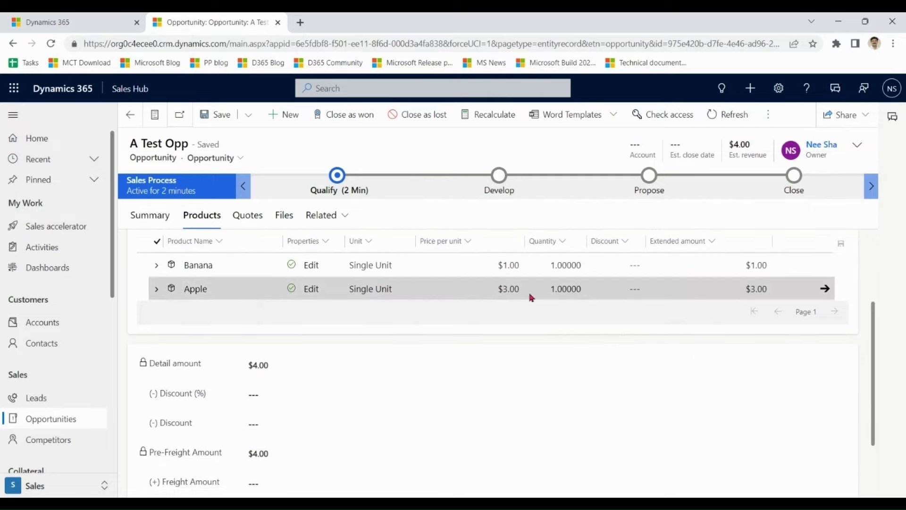
{"action": "scroll", "coordinate": [875, 330], "scroll_direction": "up", "scroll_amount": 3}
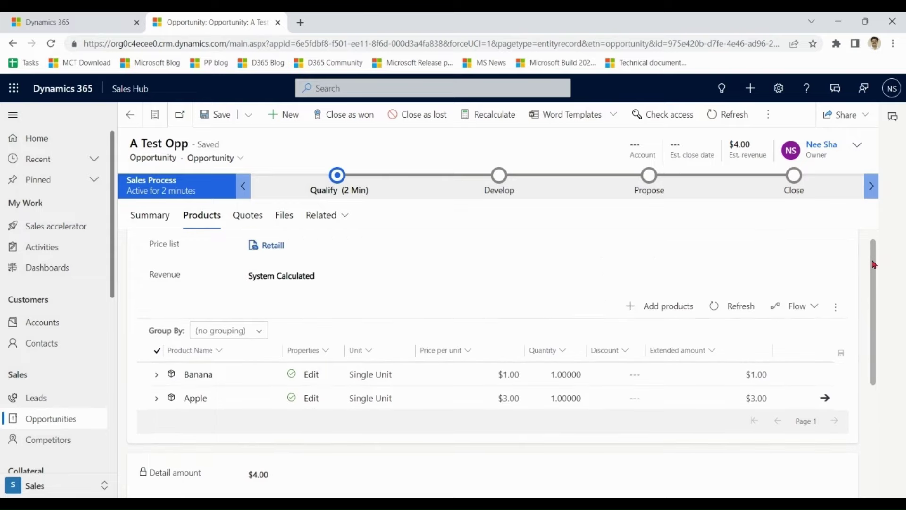
{"action": "left_click", "coordinate": [643, 320]}
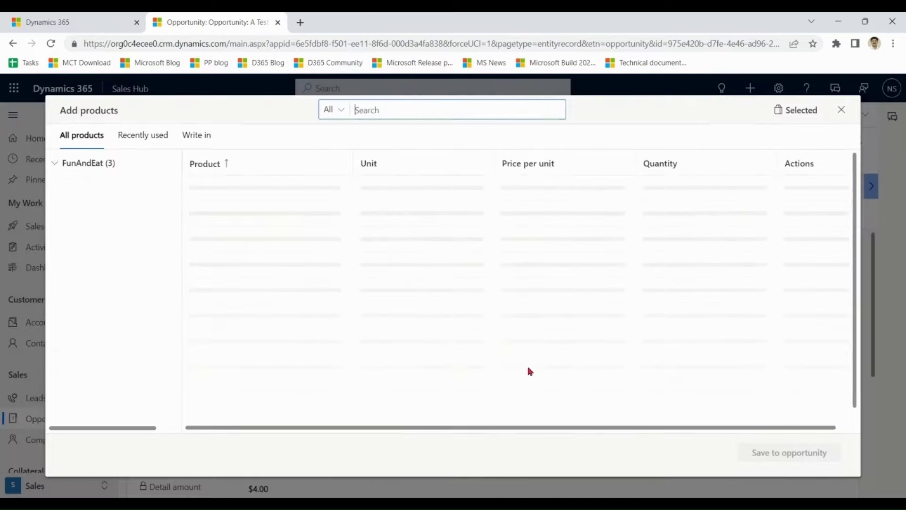
- Scope the product picker to FunAndEat Food and start a blank write-in product entry
{"action": "left_click", "coordinate": [54, 165]}
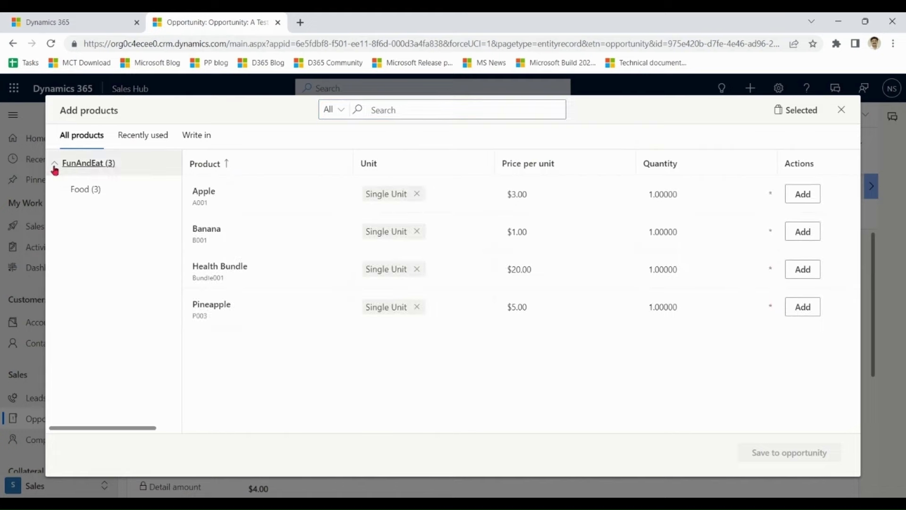
{"action": "left_click", "coordinate": [87, 193]}
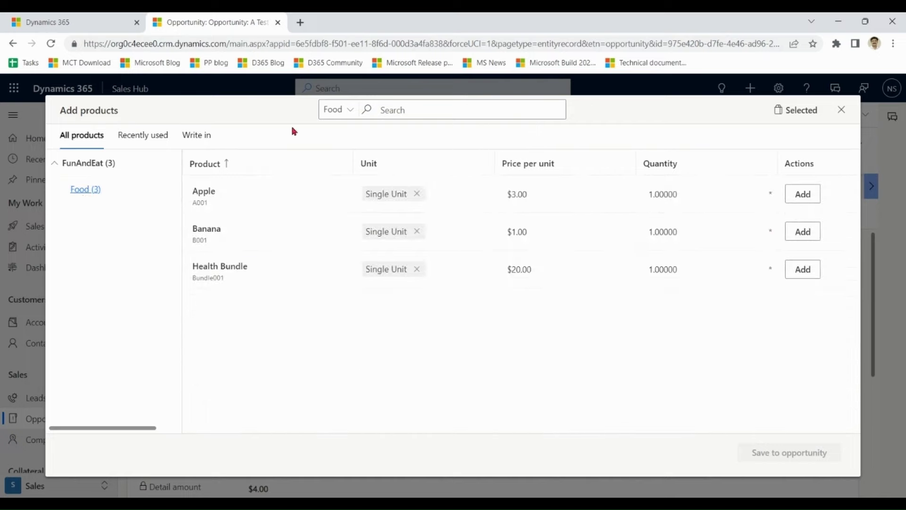
{"action": "left_click", "coordinate": [96, 163]}
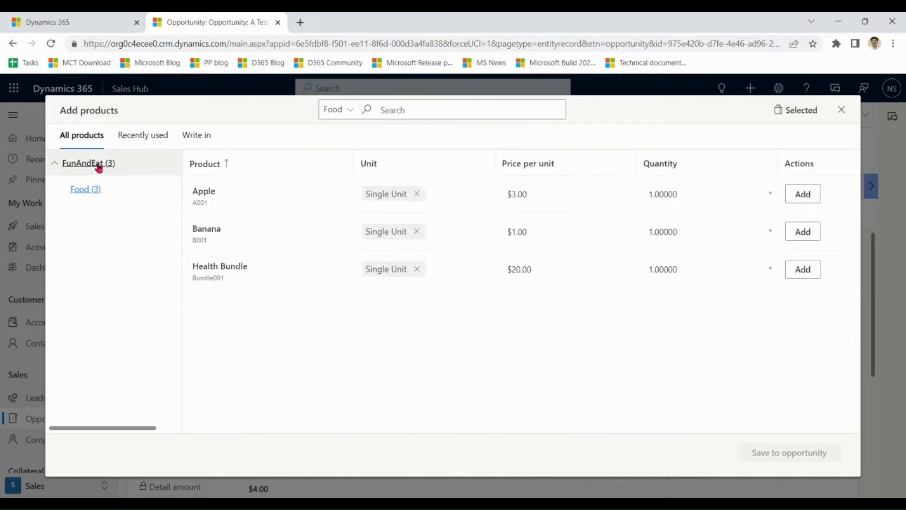
{"action": "left_click", "coordinate": [135, 135]}
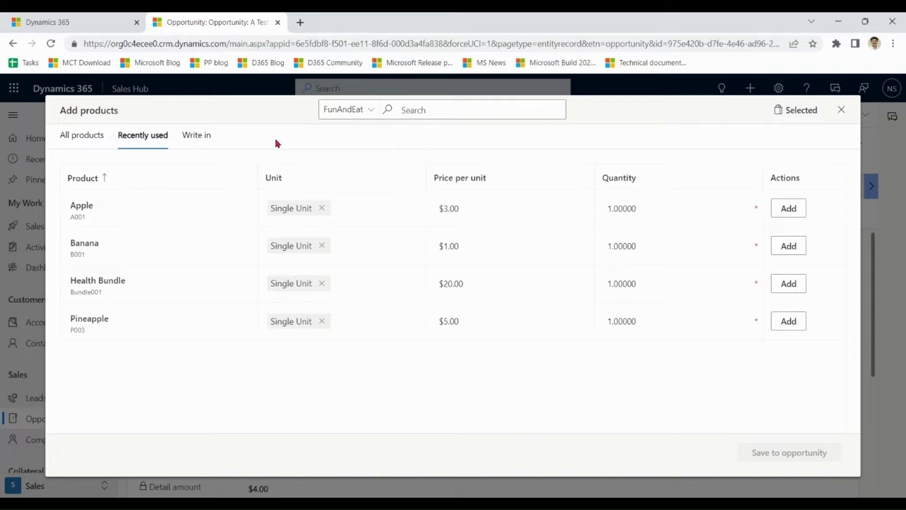
{"action": "left_click", "coordinate": [198, 143]}
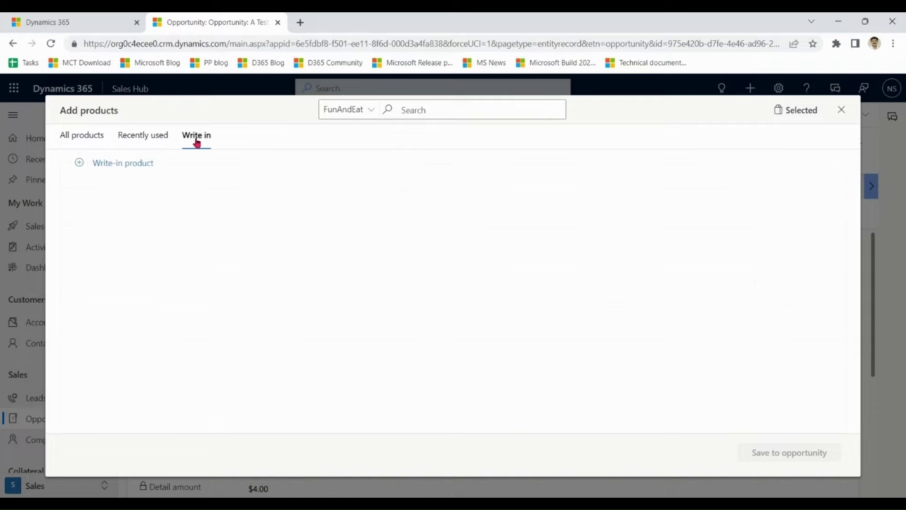
{"action": "left_click", "coordinate": [80, 164]}
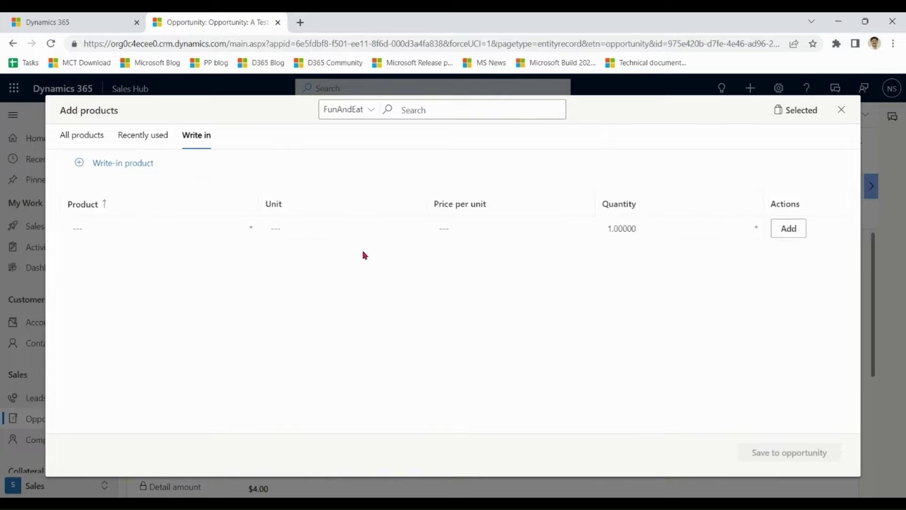
- Add write-in product Grapes at $30.00 per unit and save it to the opportunity
{"action": "left_click", "coordinate": [185, 228]}
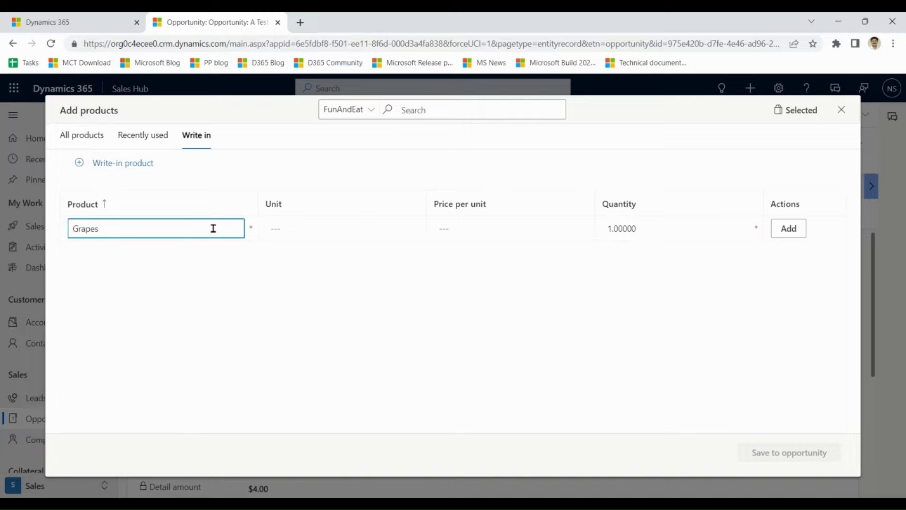
{"action": "left_click", "coordinate": [549, 227]}
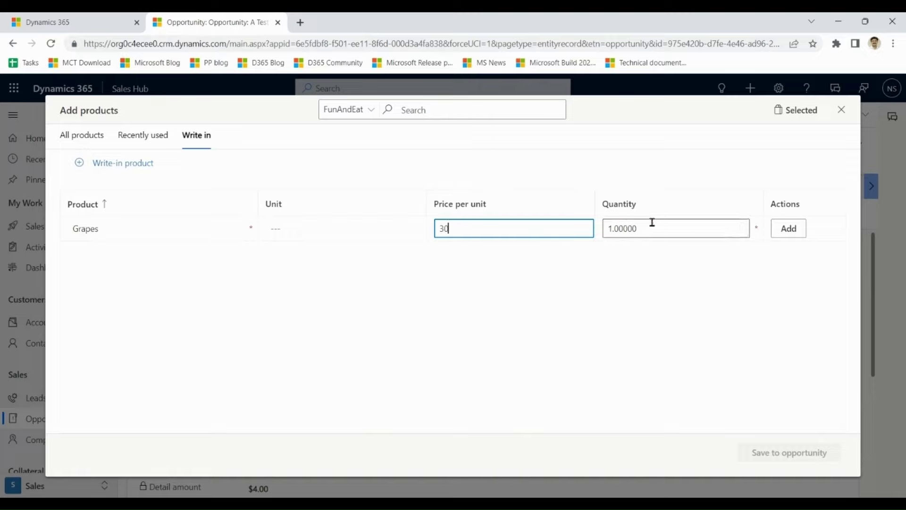
{"action": "left_click", "coordinate": [681, 208]}
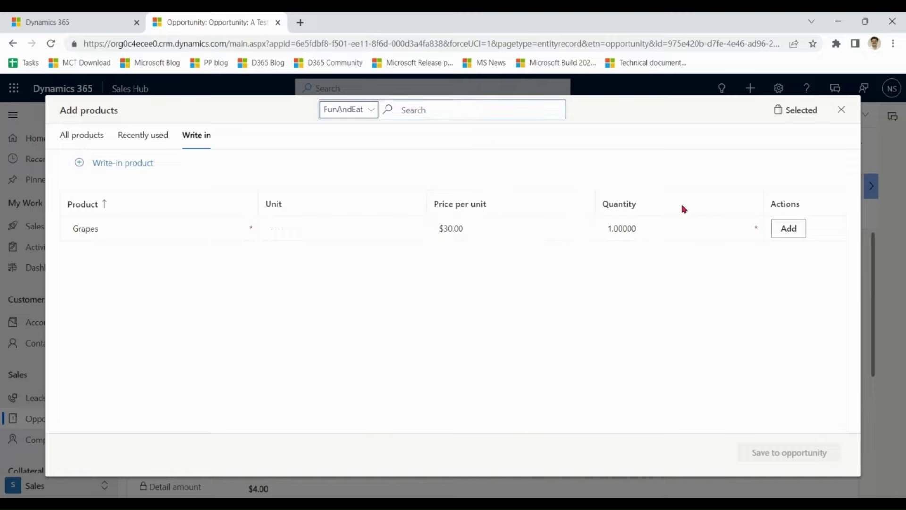
{"action": "left_click", "coordinate": [790, 234]}
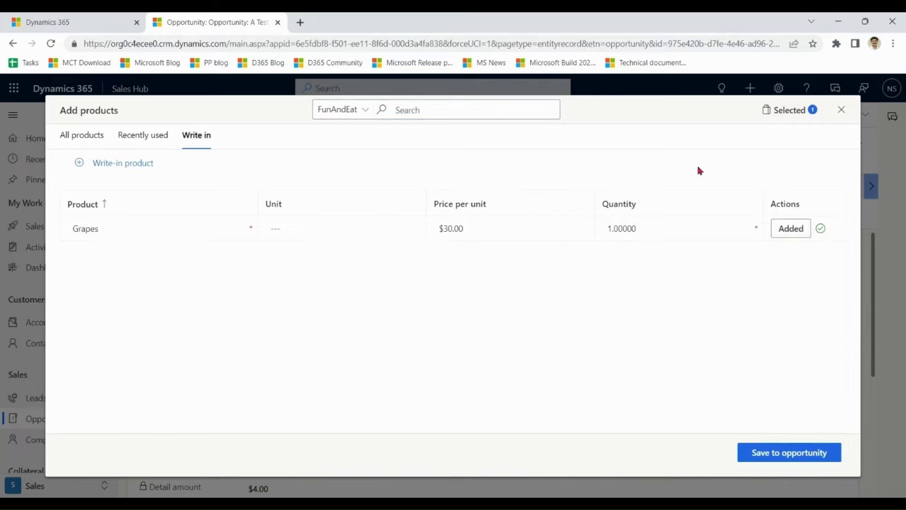
{"action": "left_click", "coordinate": [781, 457]}
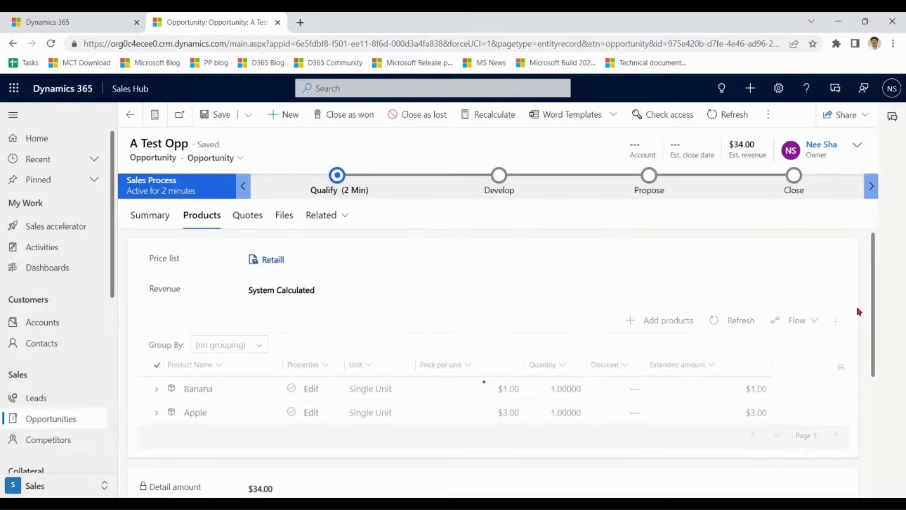
{"action": "left_click_drag", "start_coordinate": [874, 307], "coordinate": [876, 256]}
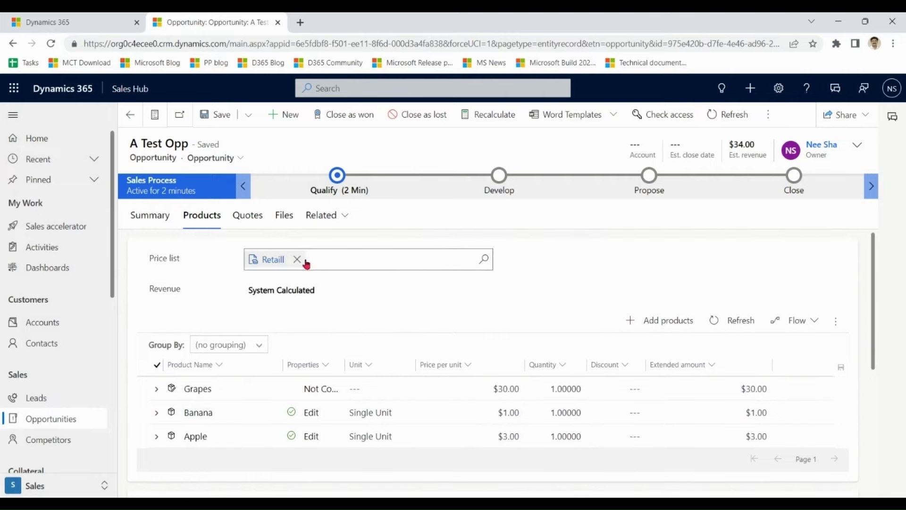
- Change A Test Opp's price list from Retail to Wholesale and save the opportunity
{"action": "left_click", "coordinate": [298, 259]}
{"action": "type", "text": "whole"}
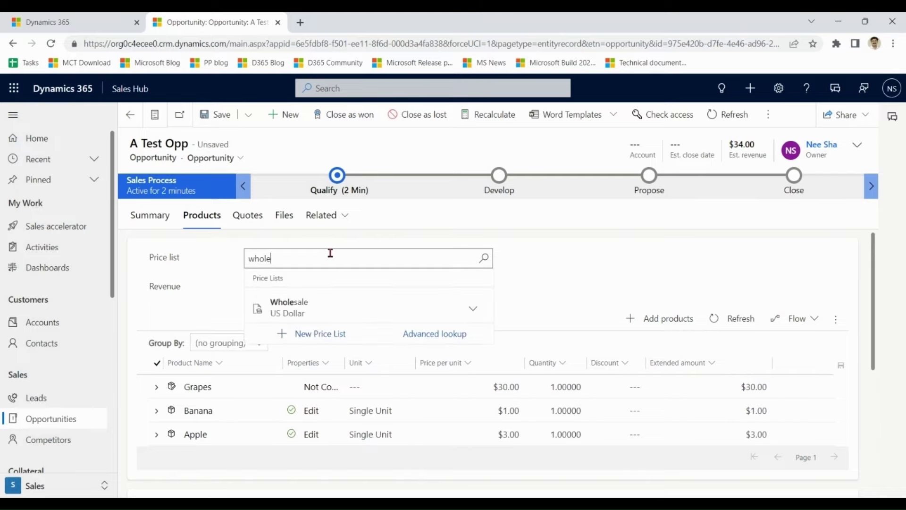
{"action": "left_click", "coordinate": [302, 308]}
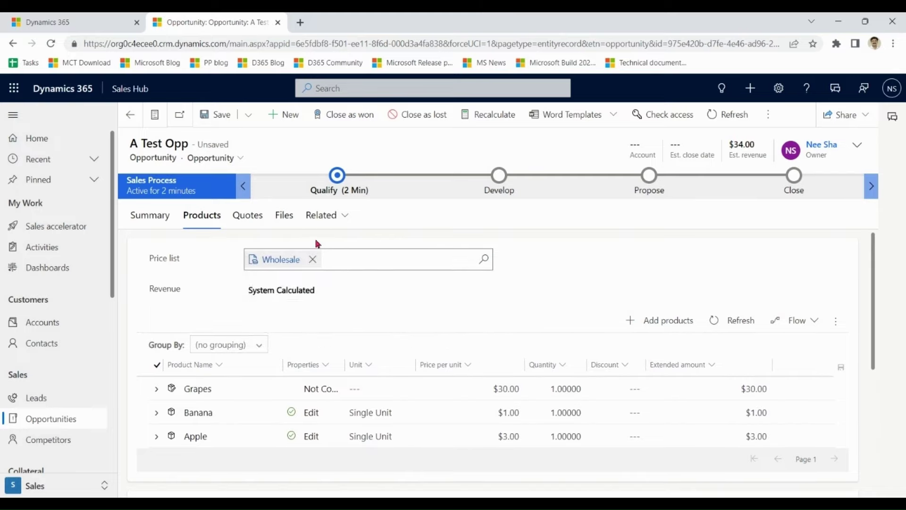
{"action": "left_click", "coordinate": [215, 118]}
- Add a dozen Bananas from the Wholesale list to the opportunity's products
{"action": "scroll", "coordinate": [521, 259], "scroll_direction": "down", "scroll_amount": 2}
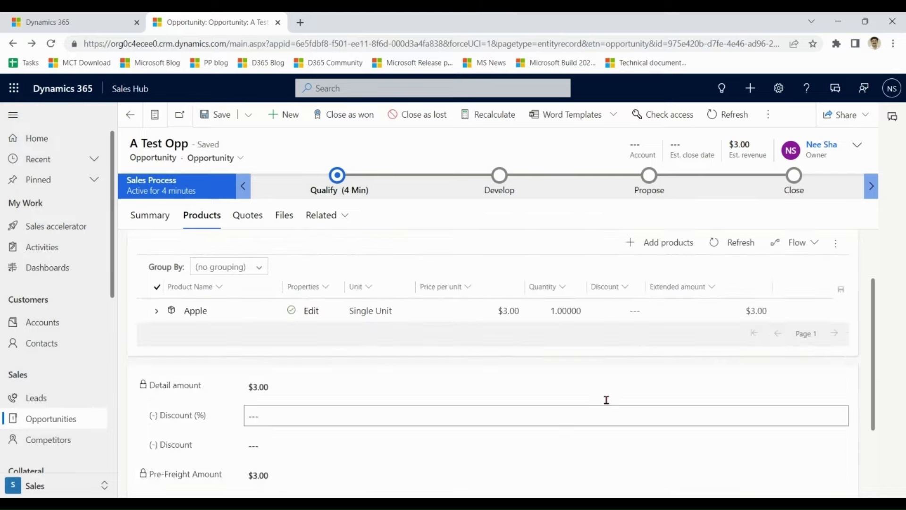
{"action": "left_click", "coordinate": [674, 241]}
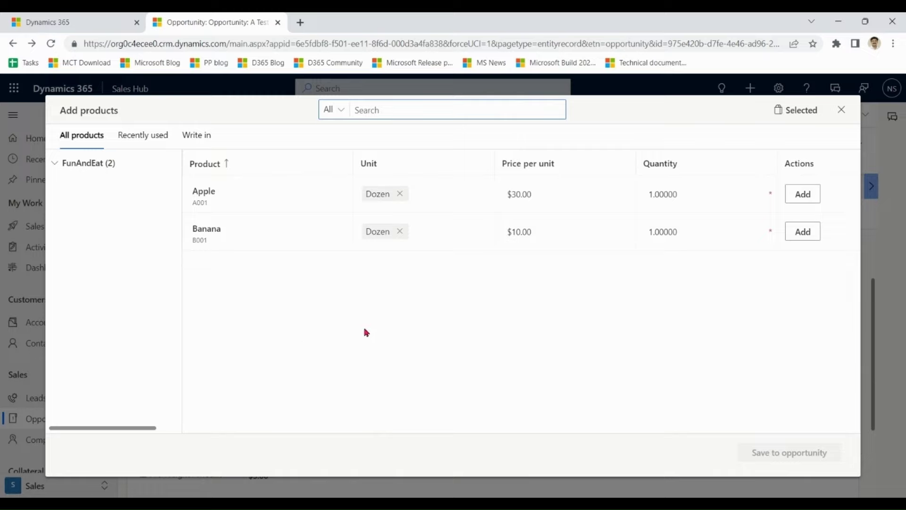
{"action": "left_click", "coordinate": [251, 231]}
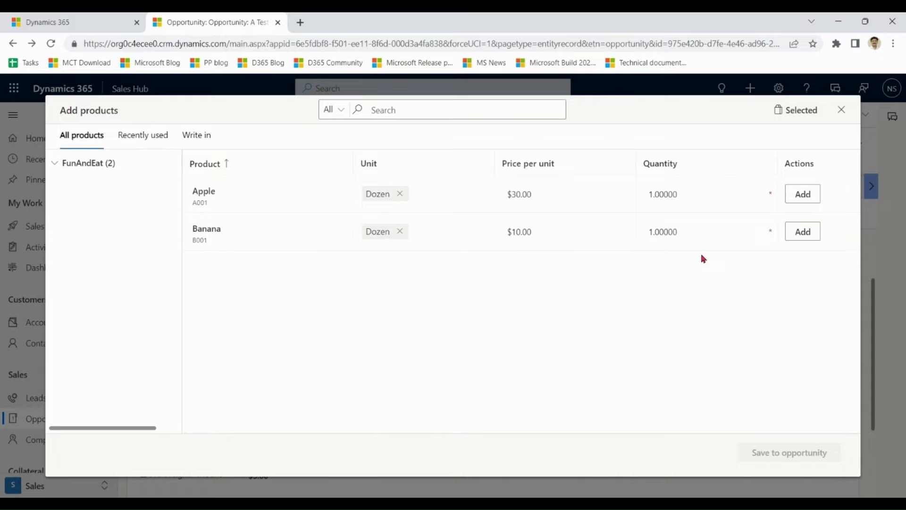
{"action": "left_click", "coordinate": [801, 234]}
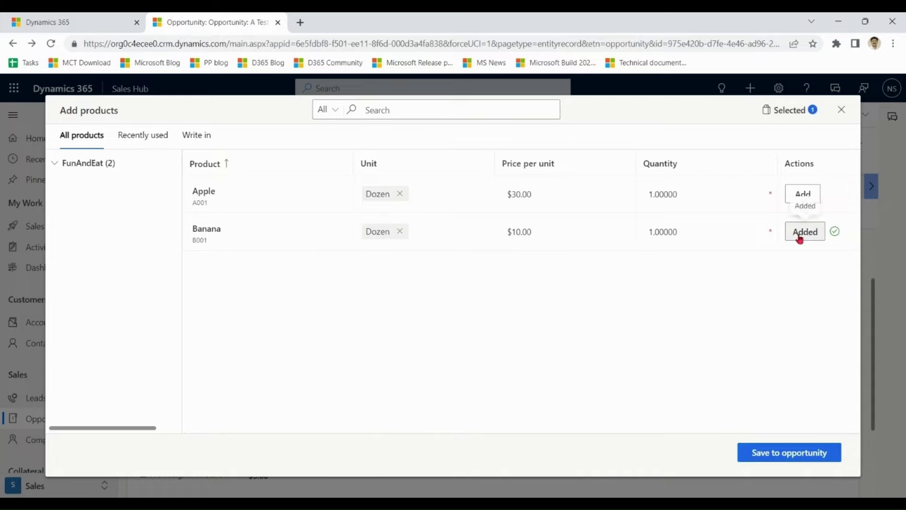
{"action": "left_click", "coordinate": [782, 460]}
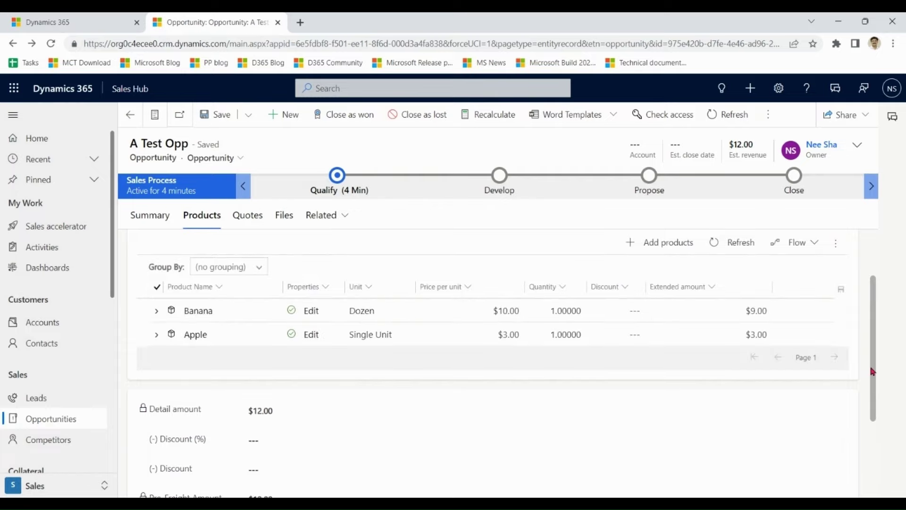
{"action": "left_click_drag", "start_coordinate": [873, 371], "coordinate": [870, 391]}
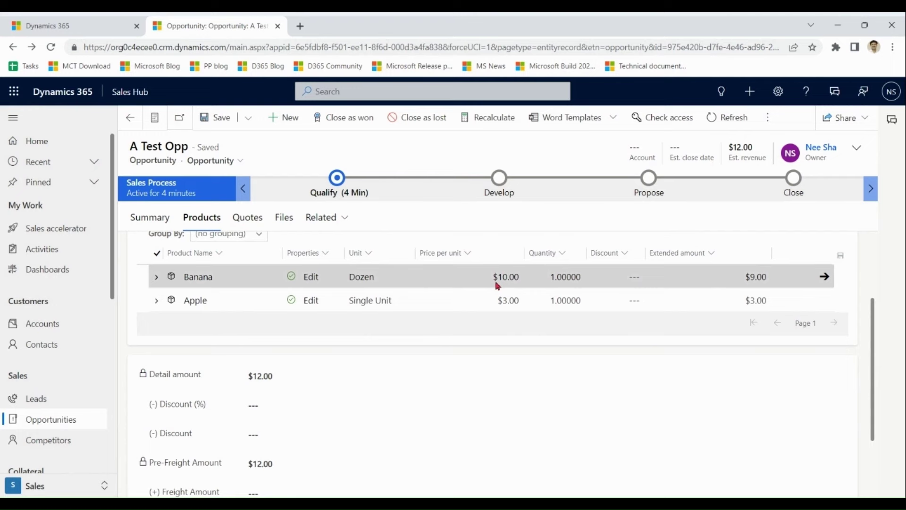
{"action": "left_click_drag", "start_coordinate": [874, 346], "coordinate": [871, 261]}
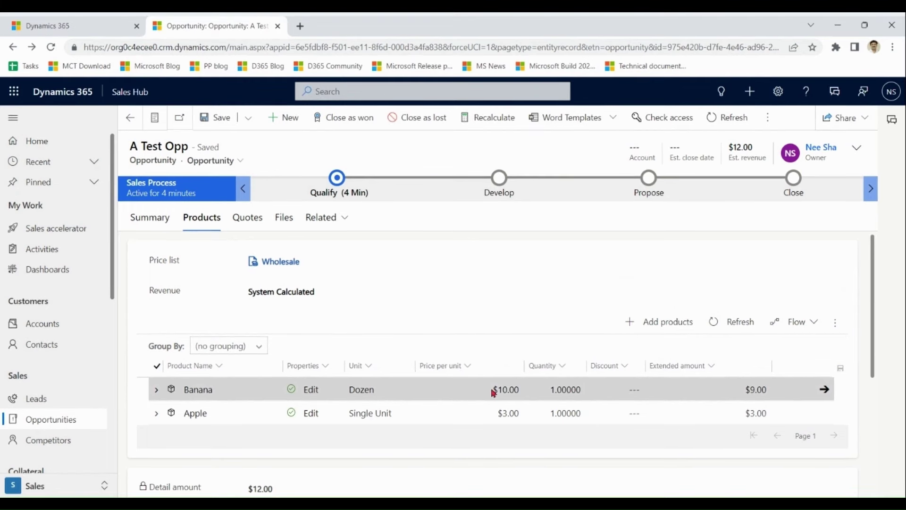
{"action": "left_click", "coordinate": [565, 395]}
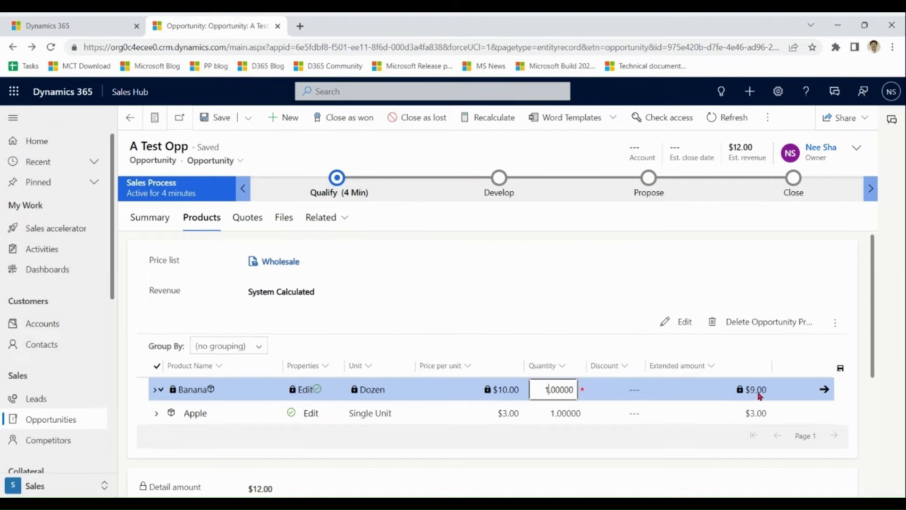
{"action": "left_click", "coordinate": [765, 271]}
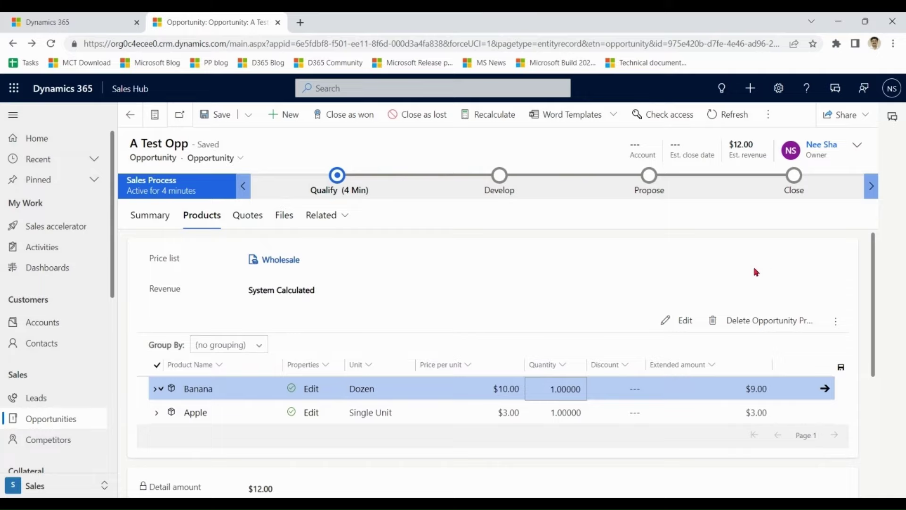
{"action": "left_click_drag", "start_coordinate": [869, 276], "coordinate": [871, 276]}
- Open the Retaill price list's Price List Items from the product catalog settings
{"action": "left_click", "coordinate": [76, 22]}
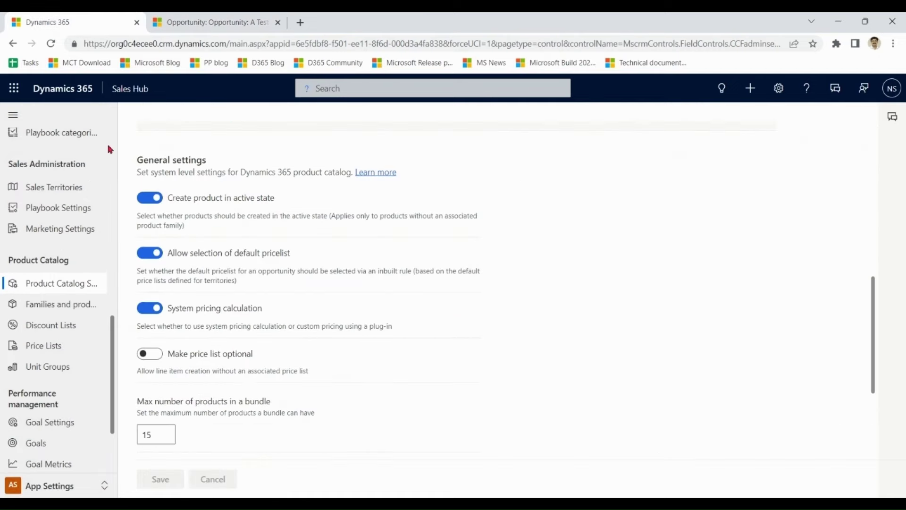
{"action": "left_click", "coordinate": [50, 349]}
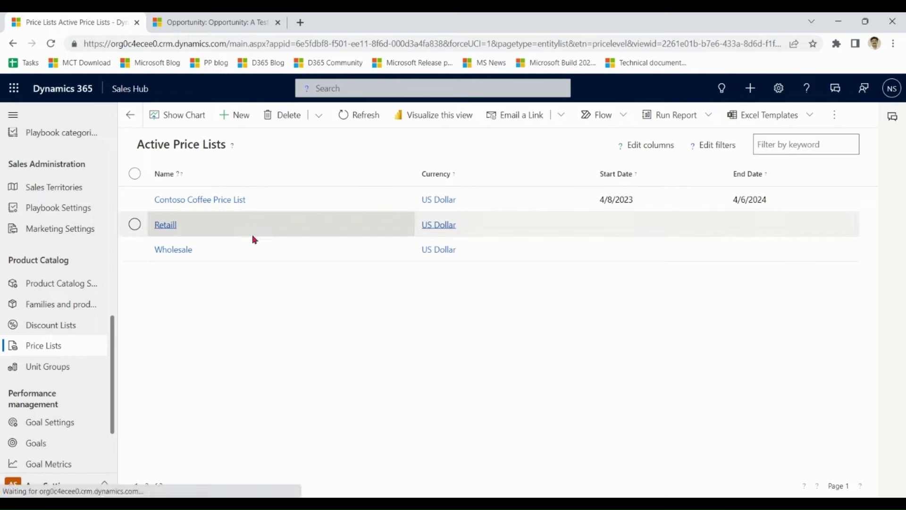
{"action": "left_click", "coordinate": [257, 228]}
{"action": "left_click", "coordinate": [257, 228]}
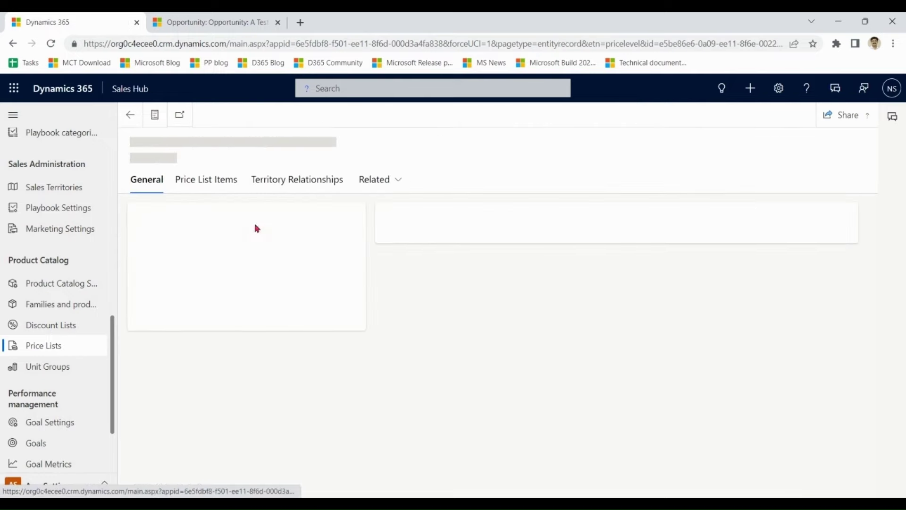
{"action": "left_click", "coordinate": [218, 184]}
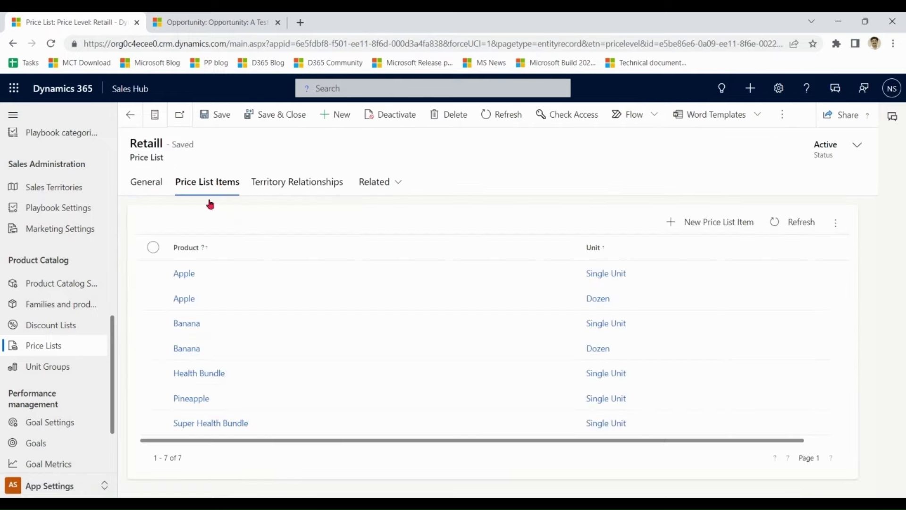
- Review the Apple item's $3.00 currency-amount pricing with no rounding, then save and close it
{"action": "left_click", "coordinate": [225, 278]}
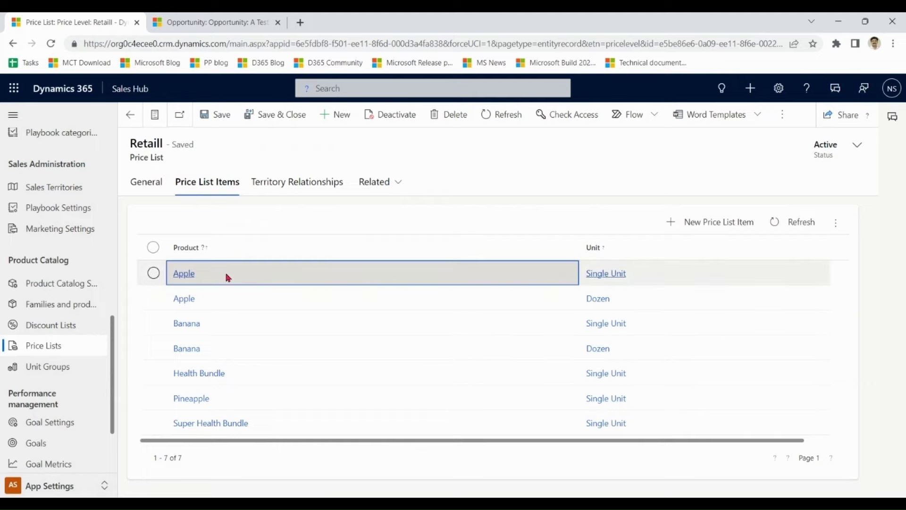
{"action": "double_click", "coordinate": [227, 278]}
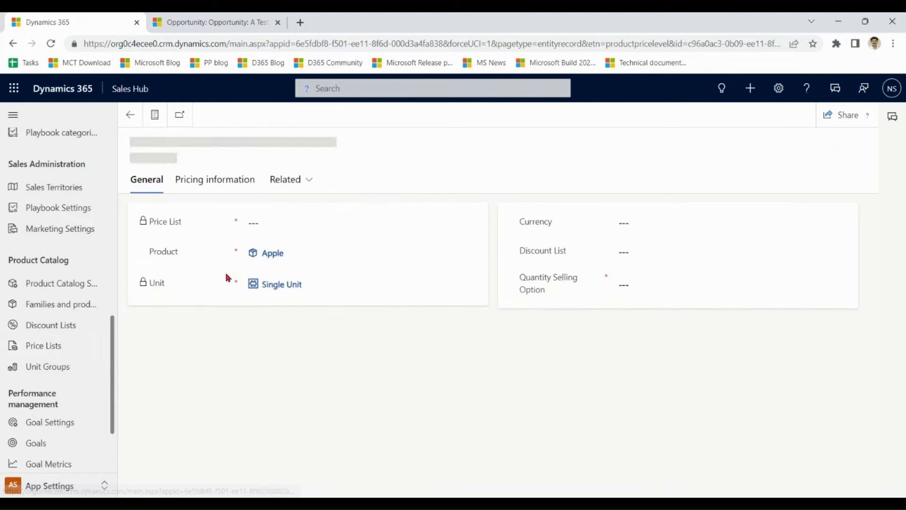
{"action": "left_click", "coordinate": [218, 183]}
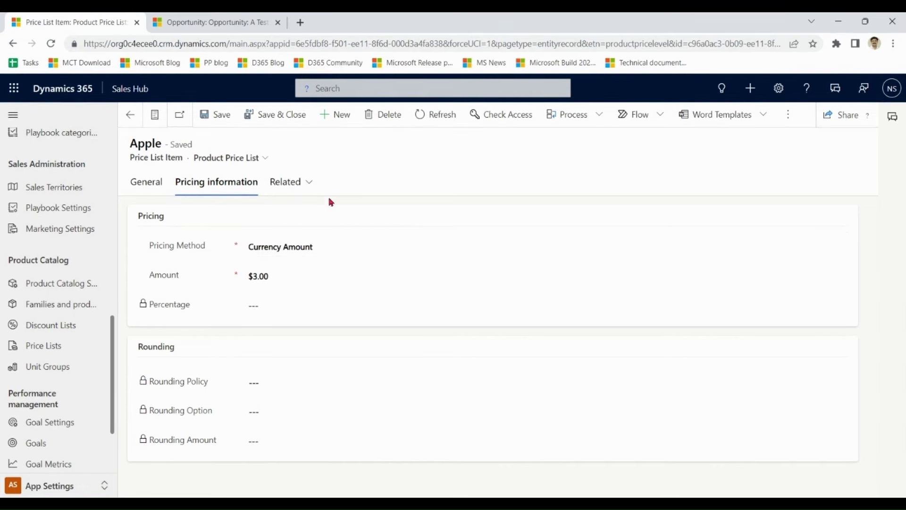
{"action": "left_click", "coordinate": [293, 119]}
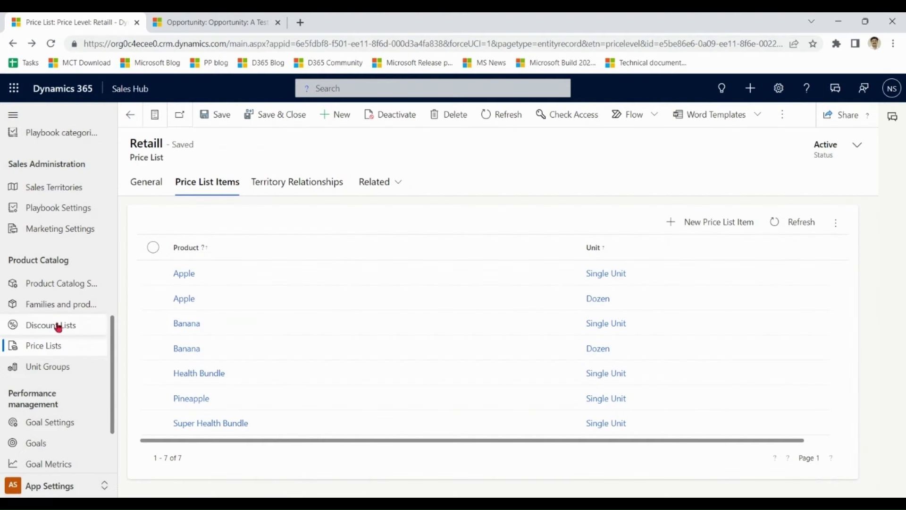
- Review New Year Discount's 10% and 20% tiers, start a new discount list, then open Price Lists
{"action": "left_click", "coordinate": [58, 325]}
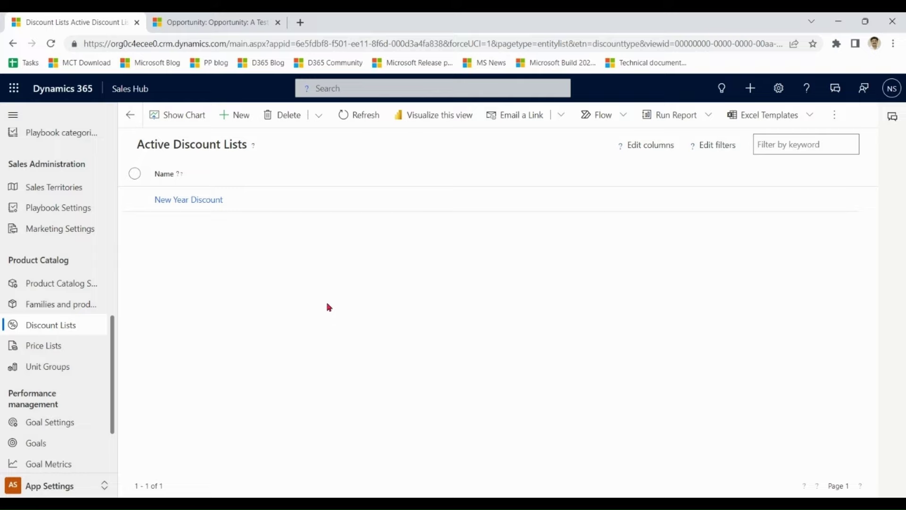
{"action": "left_click", "coordinate": [272, 203]}
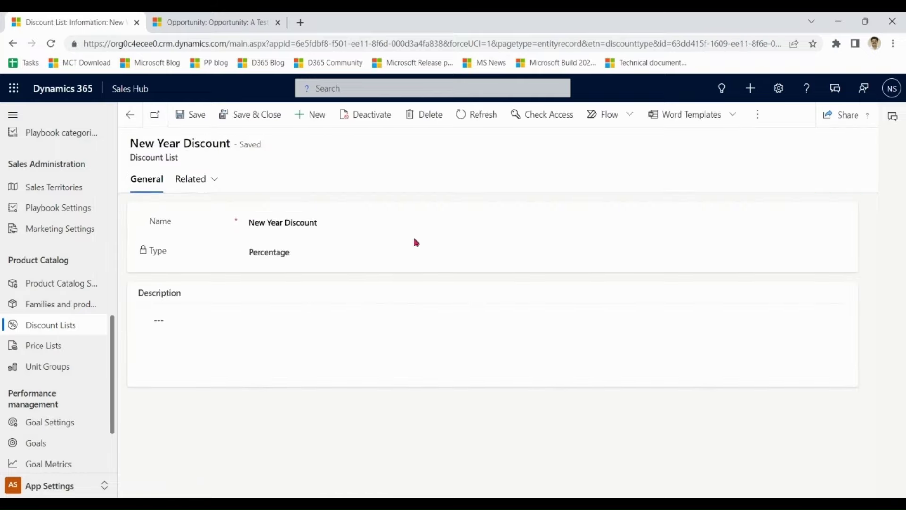
{"action": "left_click", "coordinate": [203, 179]}
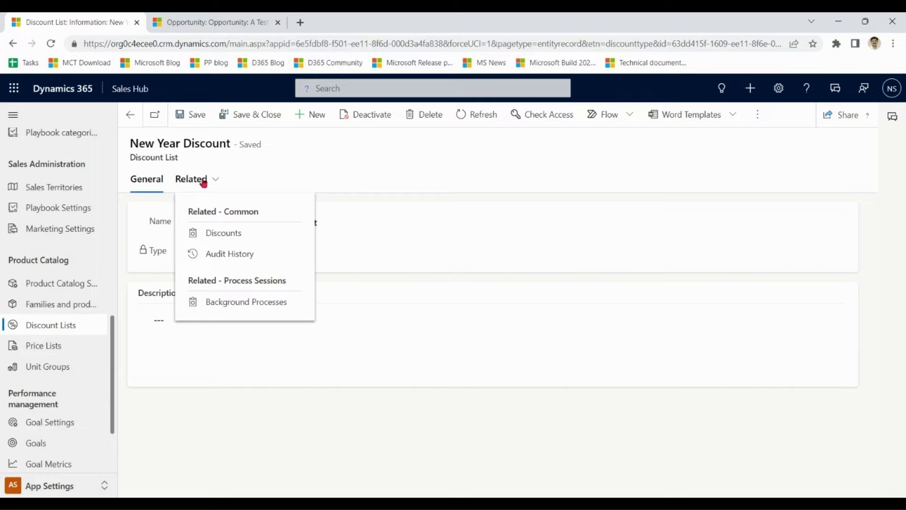
{"action": "left_click", "coordinate": [233, 235]}
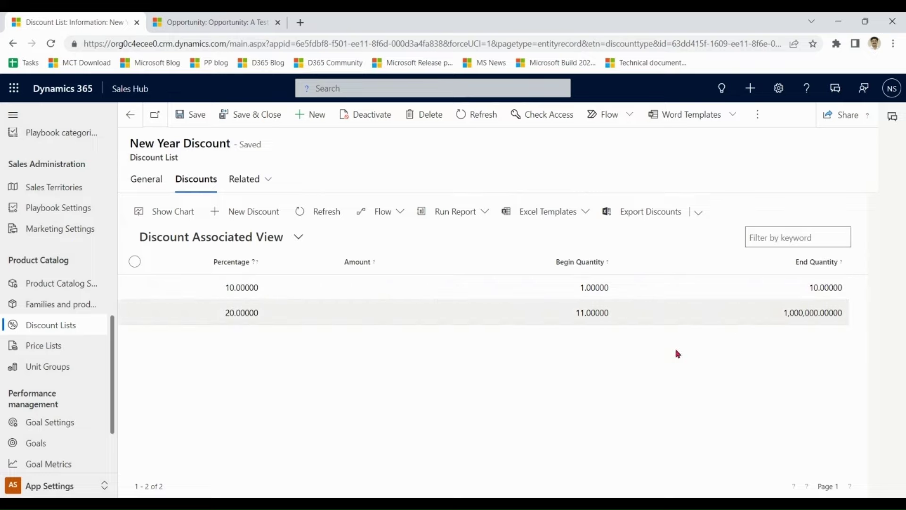
{"action": "left_click", "coordinate": [152, 182]}
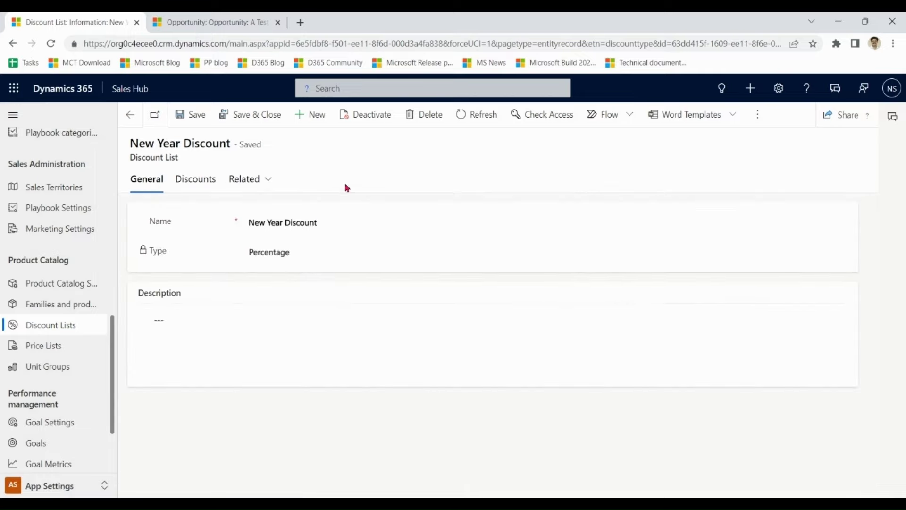
{"action": "left_click", "coordinate": [313, 118]}
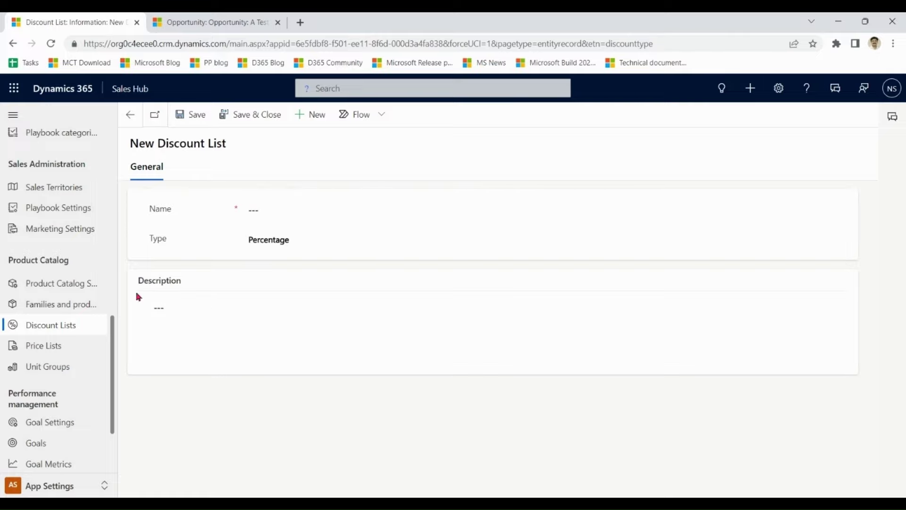
{"action": "left_click", "coordinate": [42, 349]}
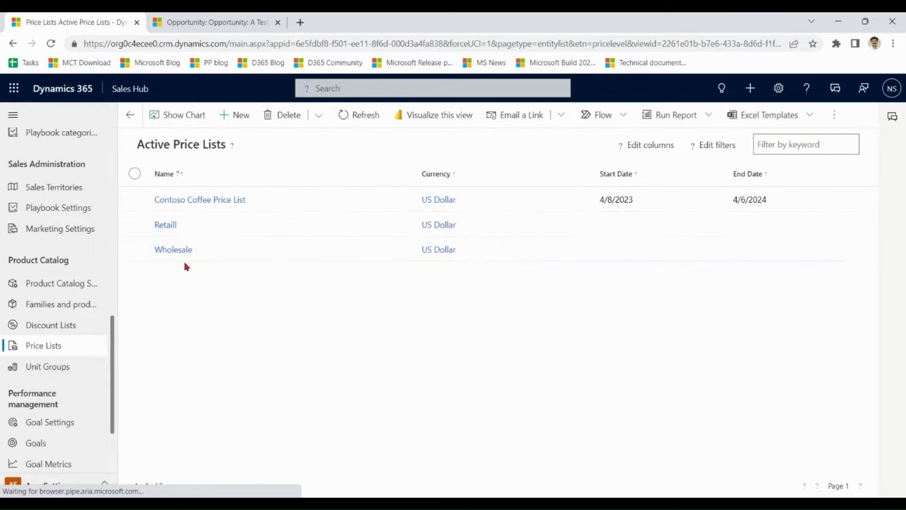
- Confirm the Wholesale Banana dozen item uses the New Year Discount list, then return to opportunities
{"action": "left_click", "coordinate": [183, 250]}
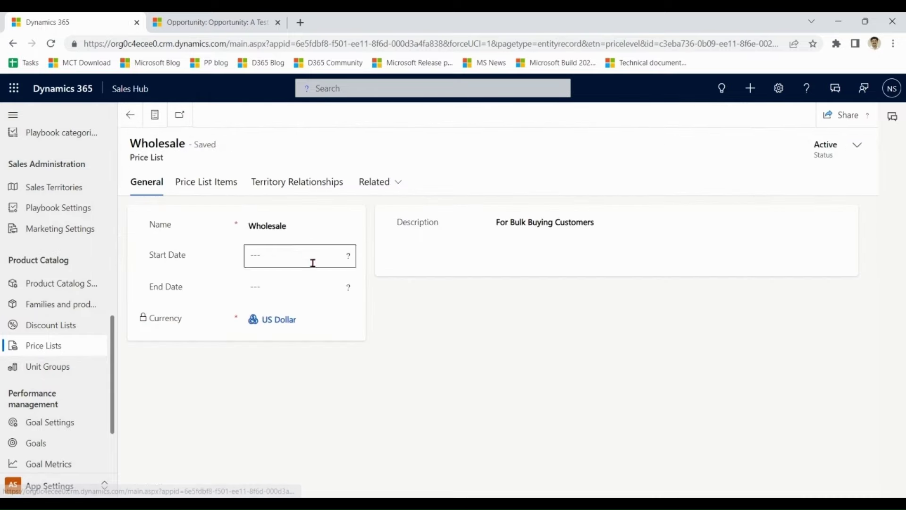
{"action": "left_click", "coordinate": [207, 184]}
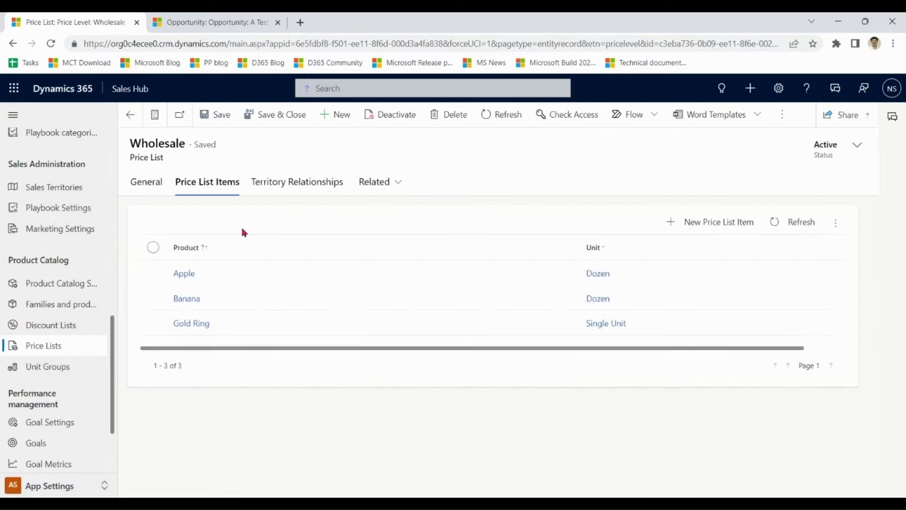
{"action": "double_click", "coordinate": [245, 298]}
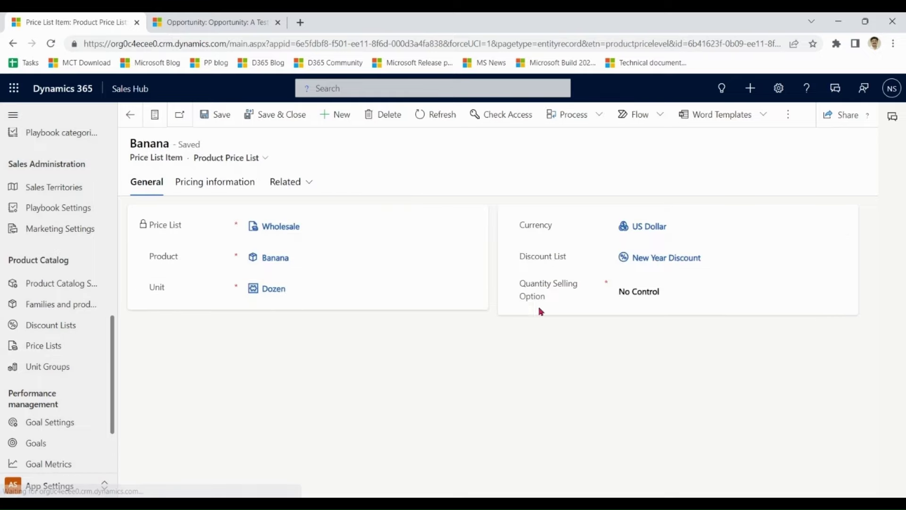
{"action": "mouse_move", "coordinate": [716, 262]}
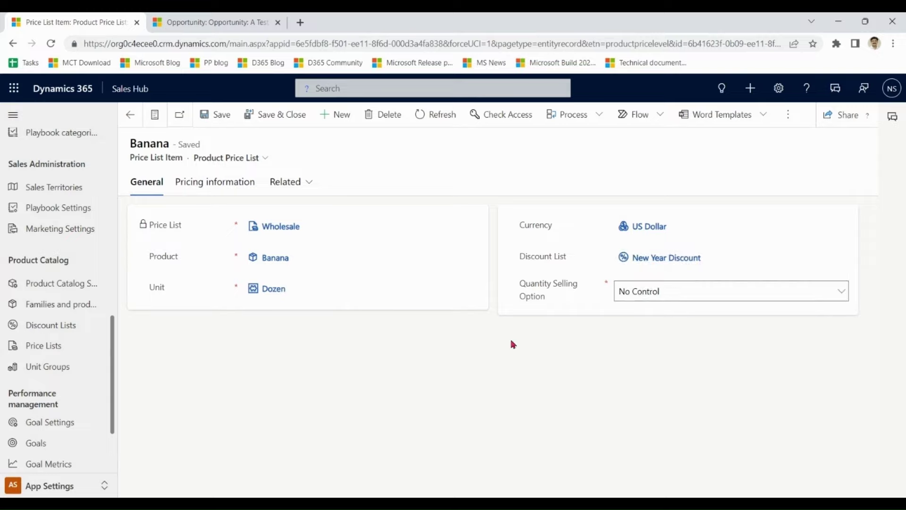
{"action": "left_click", "coordinate": [216, 21]}
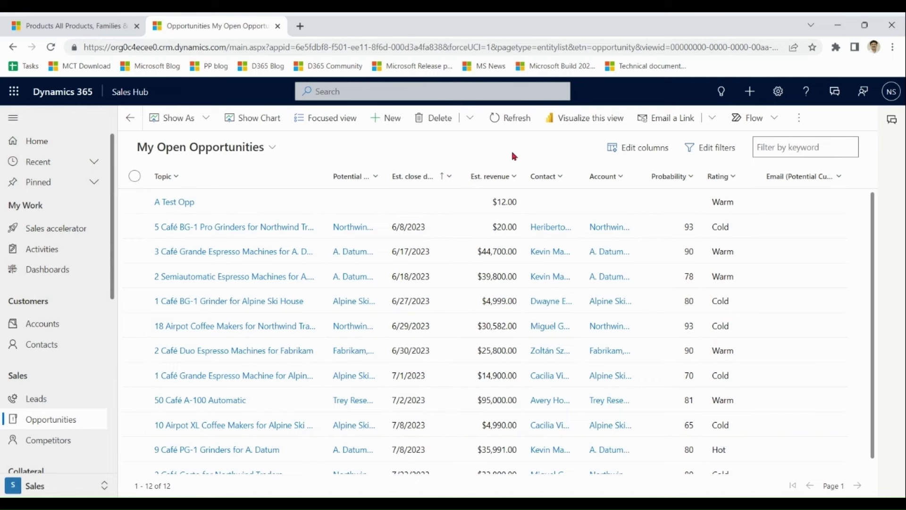
- Filter the product catalog to active product bundles and open Health Bundle
{"action": "left_click", "coordinate": [79, 26]}
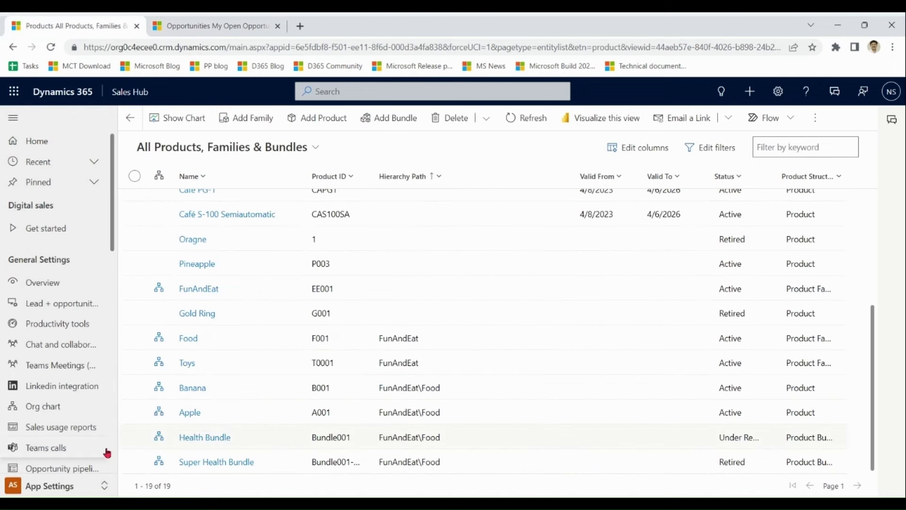
{"action": "left_click_drag", "start_coordinate": [112, 228], "coordinate": [111, 391]}
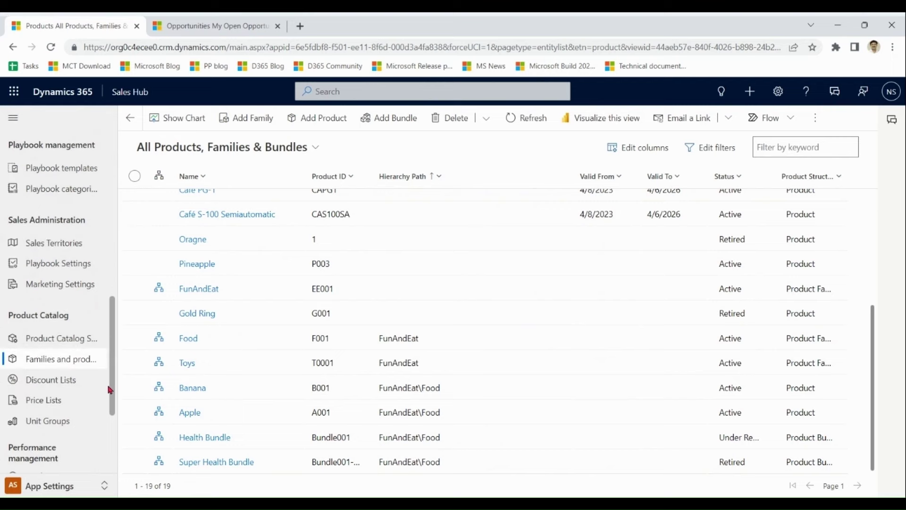
{"action": "left_click", "coordinate": [65, 358]}
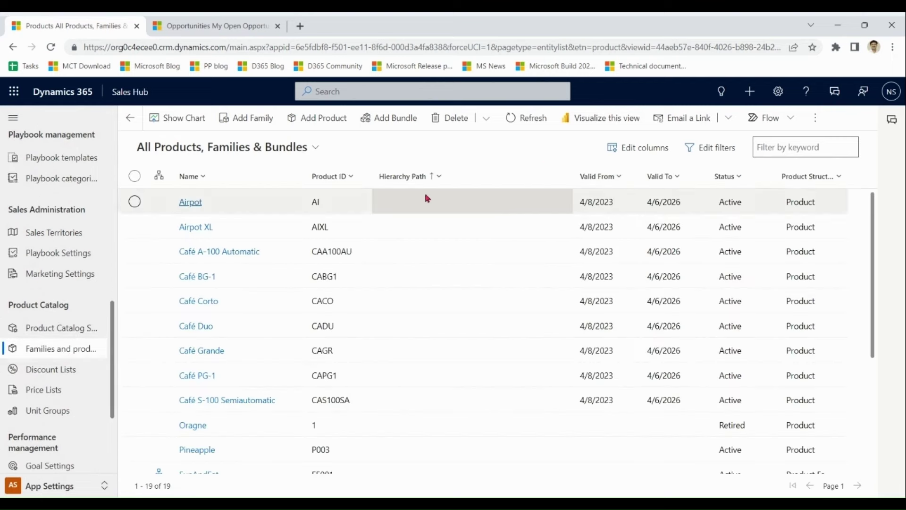
{"action": "left_click", "coordinate": [263, 149]}
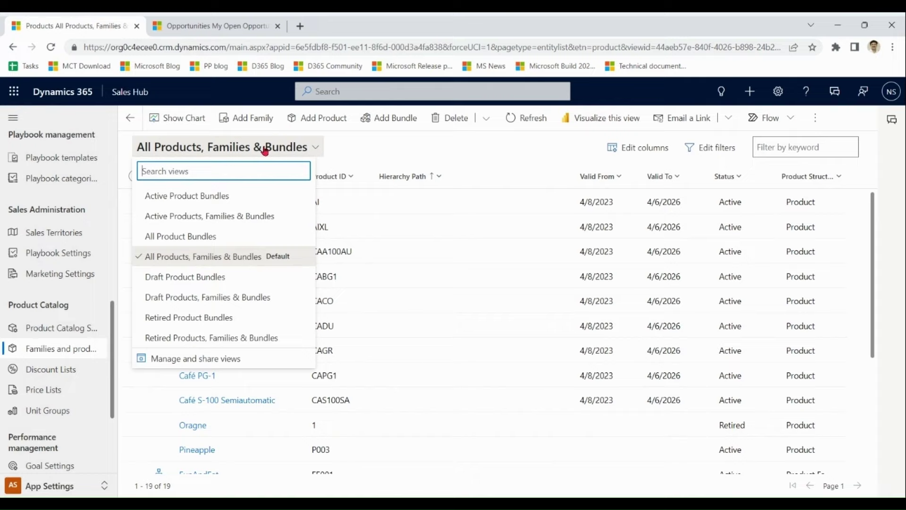
{"action": "left_click", "coordinate": [214, 198]}
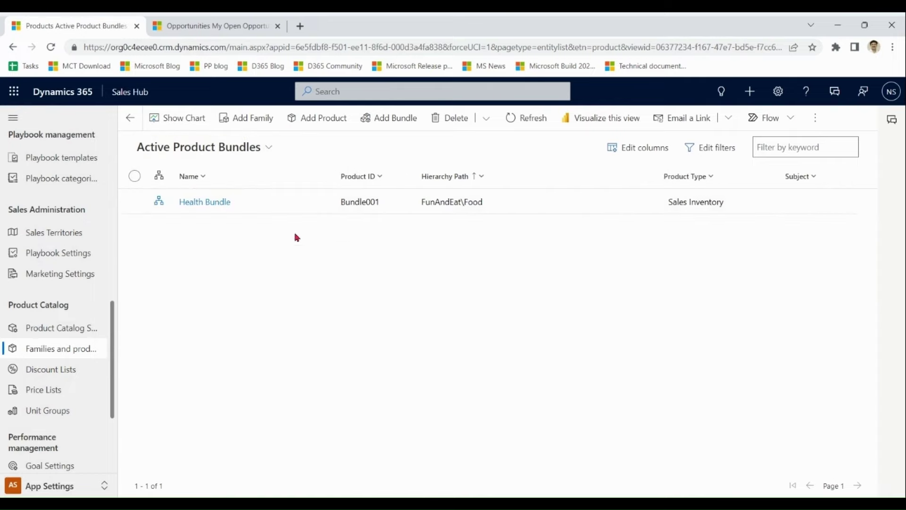
{"action": "left_click", "coordinate": [264, 207]}
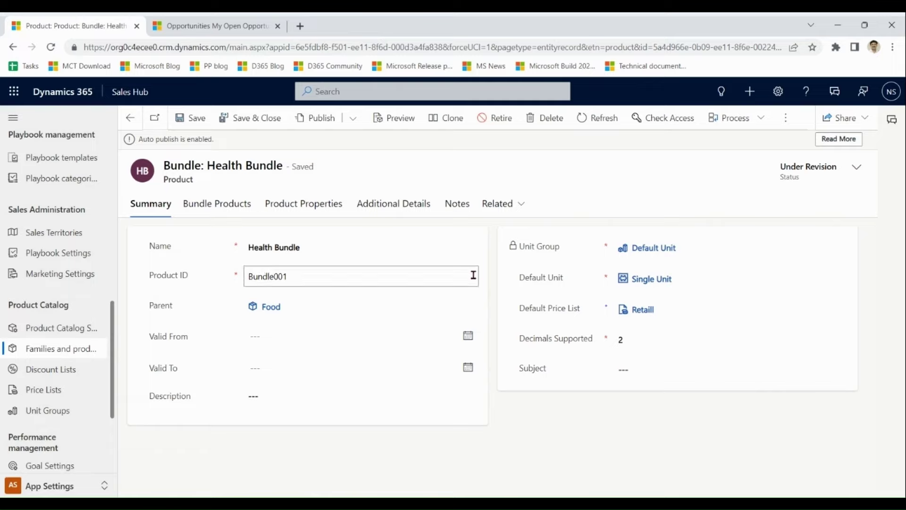
- Review Health Bundle's component products and price list items, then return to My Open Opportunities
{"action": "left_click", "coordinate": [223, 208]}
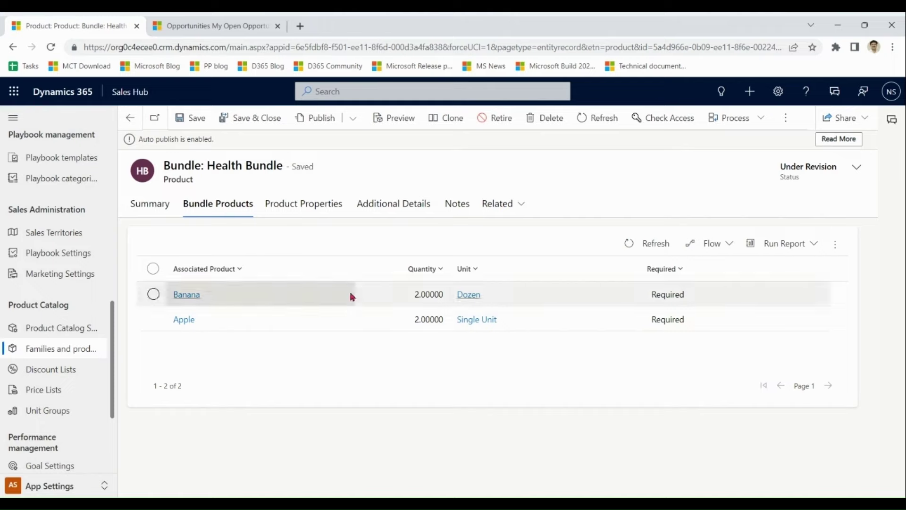
{"action": "left_click", "coordinate": [390, 208]}
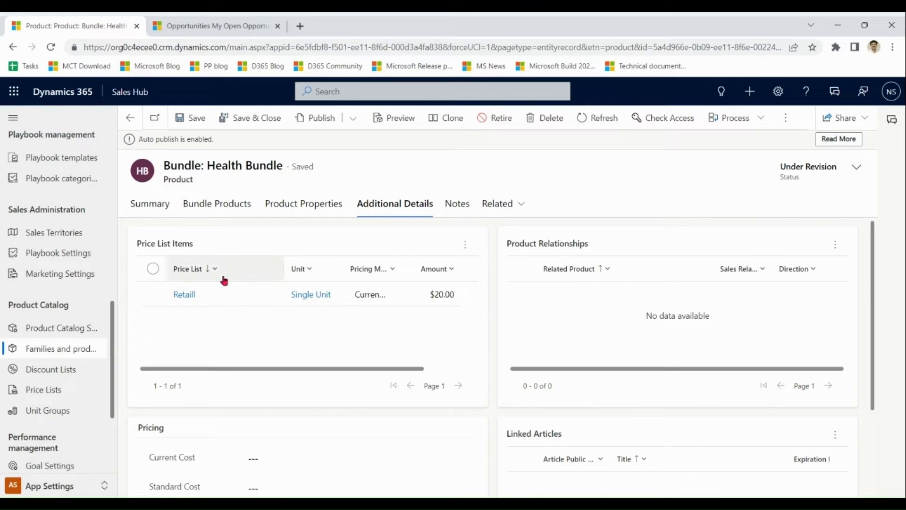
{"action": "left_click", "coordinate": [54, 349]}
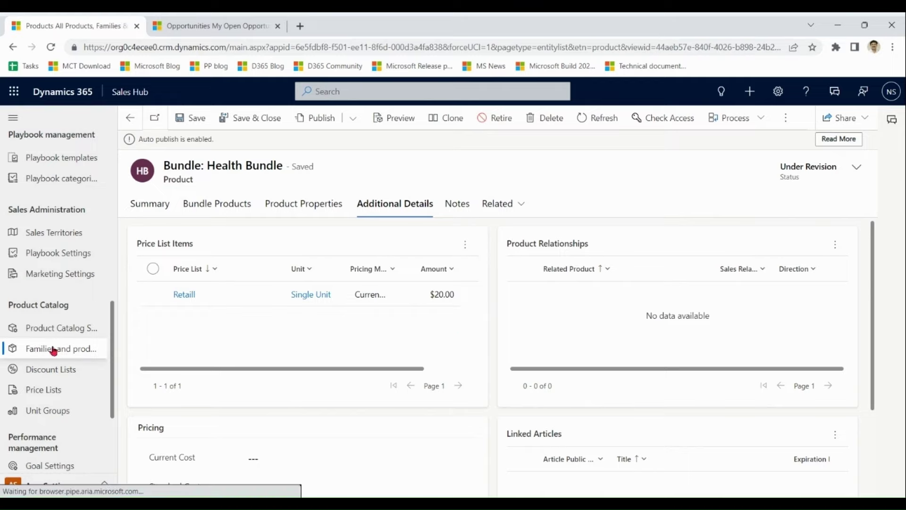
{"action": "left_click", "coordinate": [207, 25]}
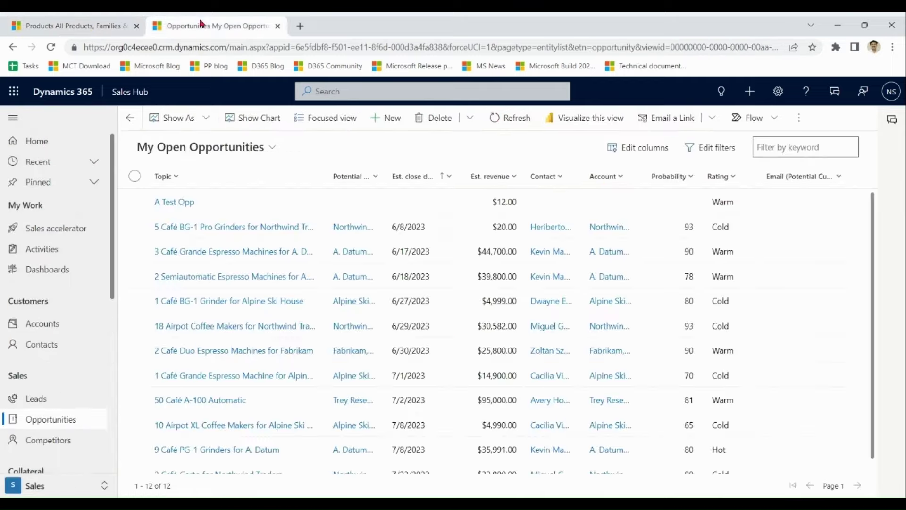
- Open A Test Opp's products and check which products the Wholesale list offers
{"action": "double_click", "coordinate": [243, 202]}
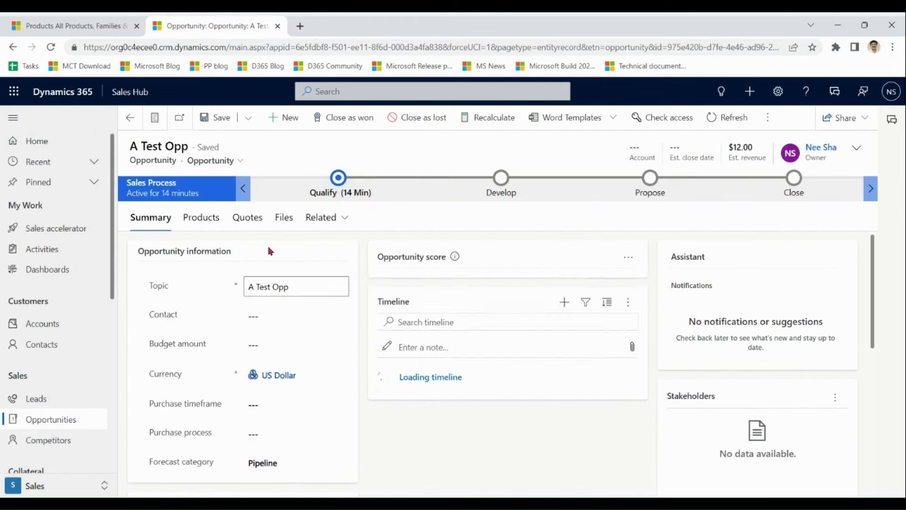
{"action": "left_click", "coordinate": [209, 221]}
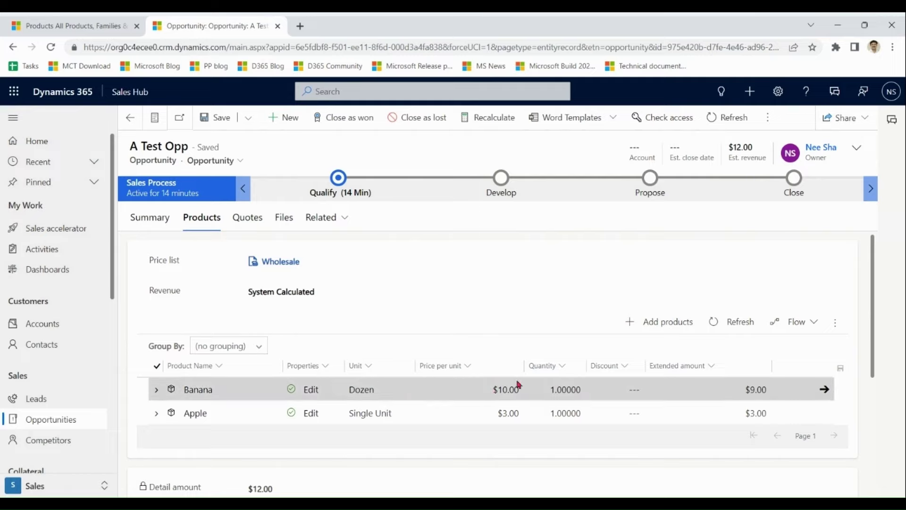
{"action": "left_click", "coordinate": [644, 331]}
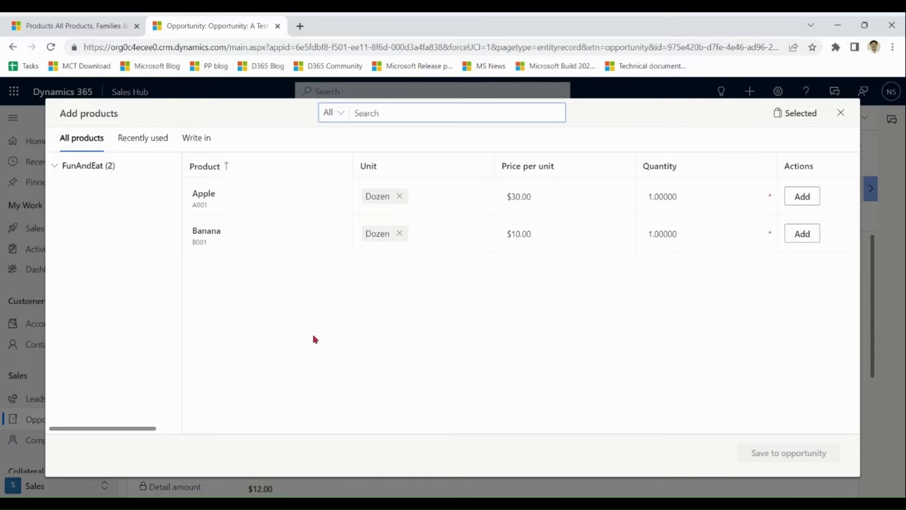
{"action": "left_click", "coordinate": [843, 119]}
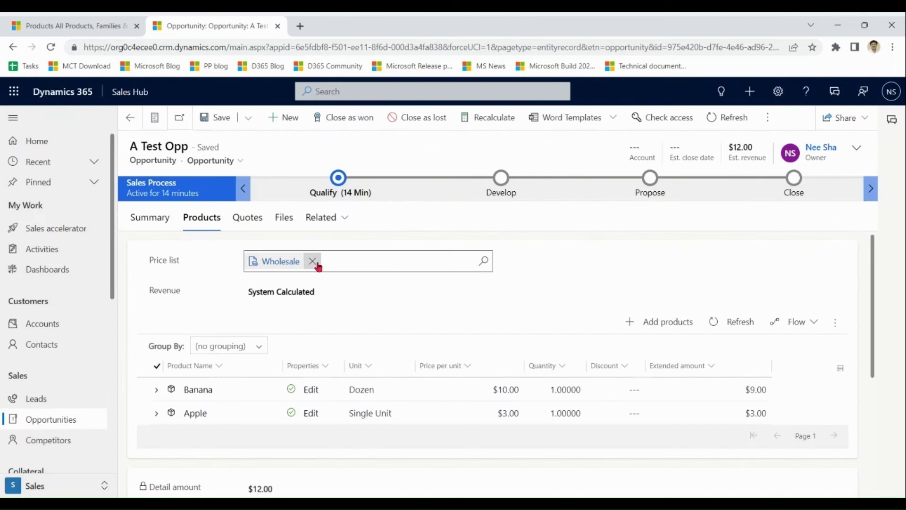
- Switch A Test Opp to the Retaill price list, save, and check its available products
{"action": "left_click", "coordinate": [313, 261]}
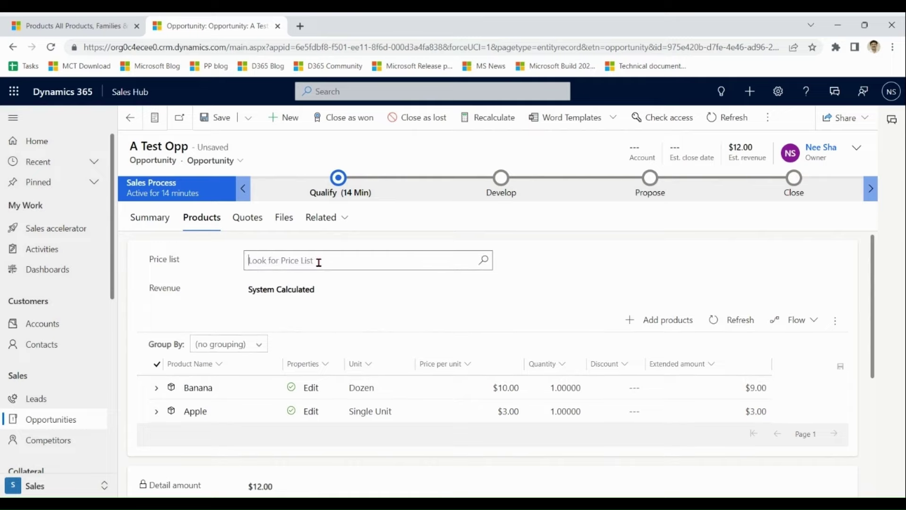
{"action": "type", "text": "retail"}
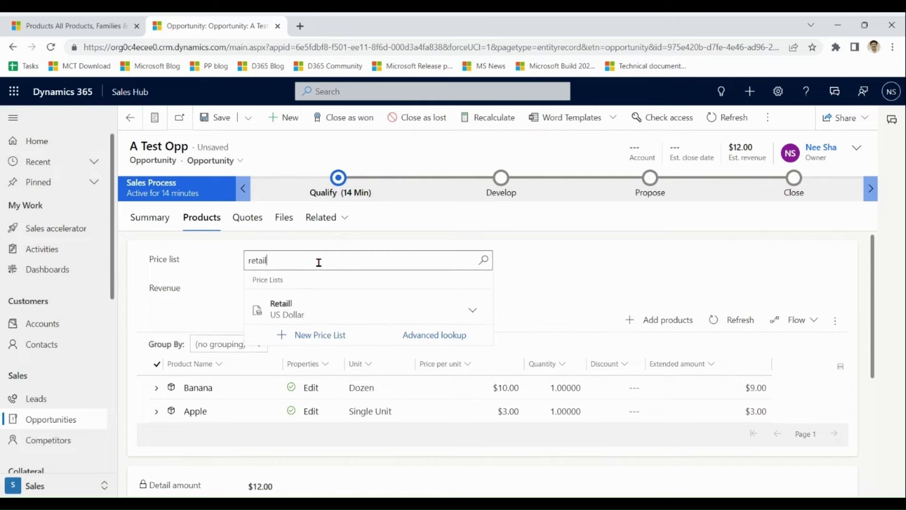
{"action": "left_click", "coordinate": [307, 306]}
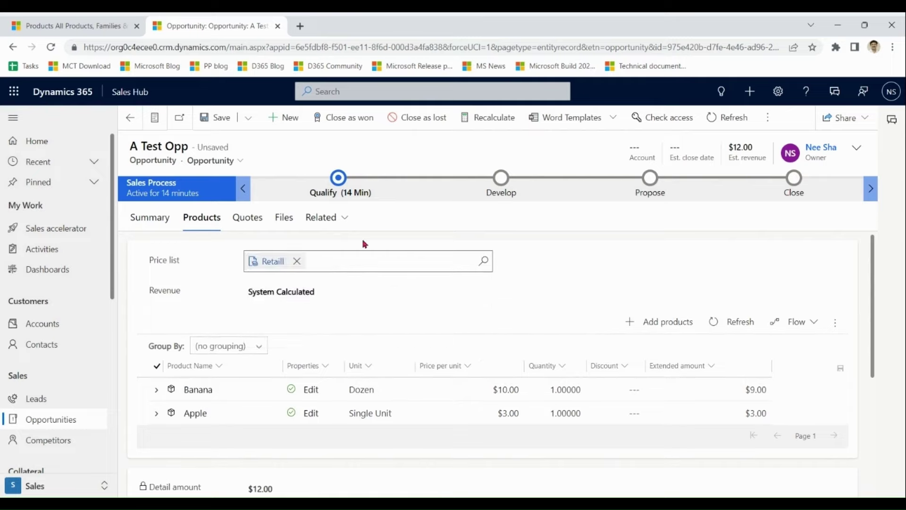
{"action": "left_click", "coordinate": [220, 121]}
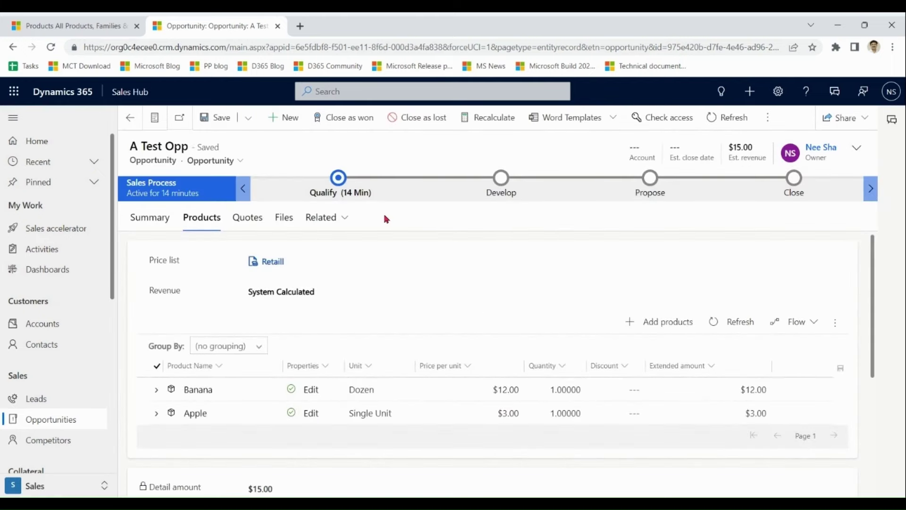
{"action": "left_click", "coordinate": [662, 330]}
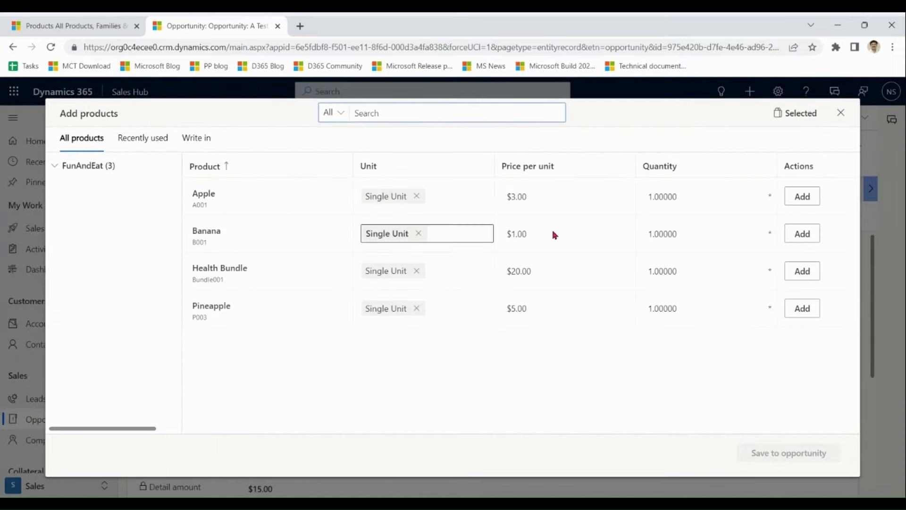
{"action": "left_click", "coordinate": [842, 115]}
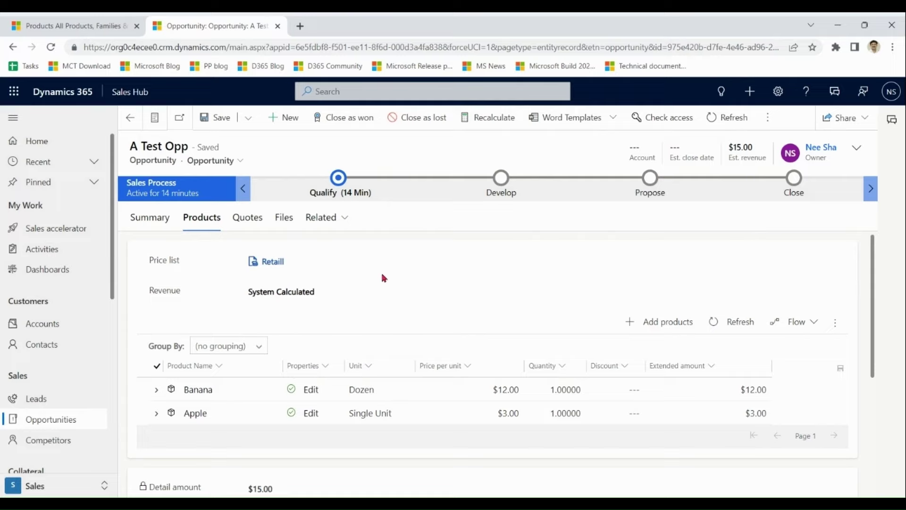
- Switch the price list back to Wholesale, save, and recheck the available products
{"action": "left_click", "coordinate": [298, 262]}
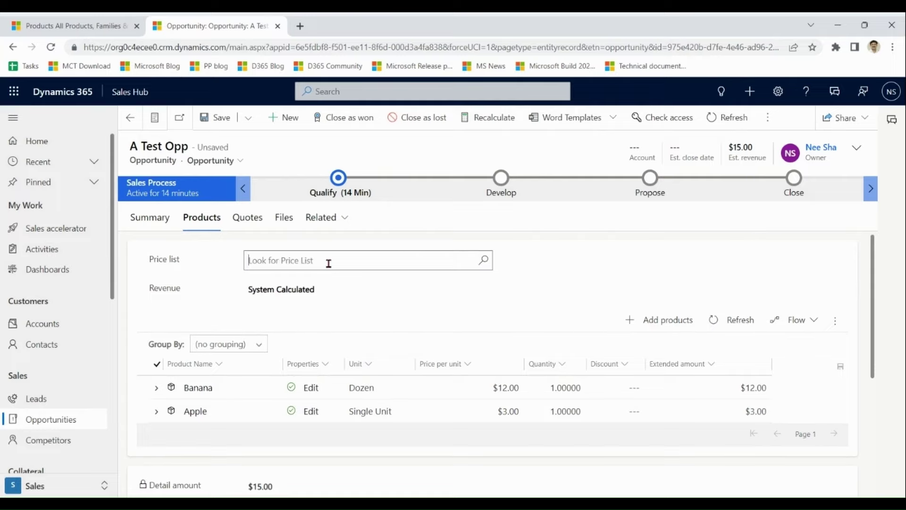
{"action": "type", "text": "wholes"}
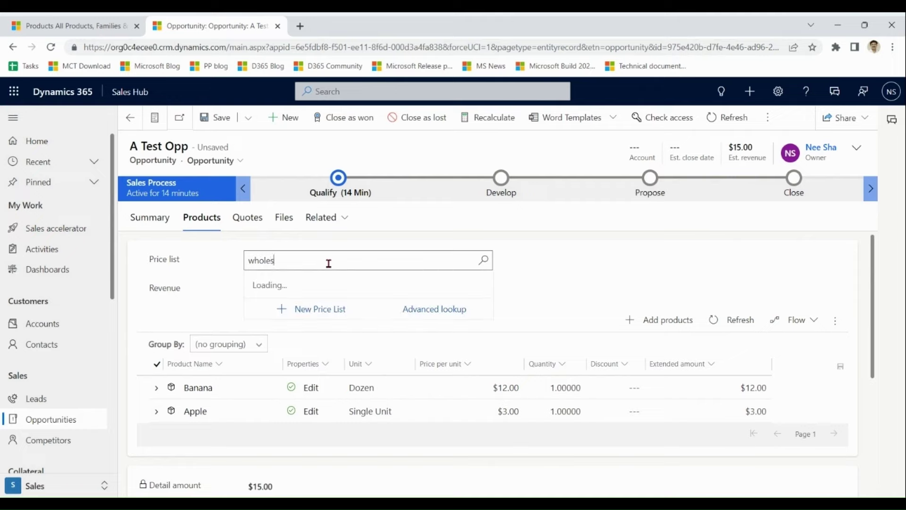
{"action": "left_click", "coordinate": [300, 311]}
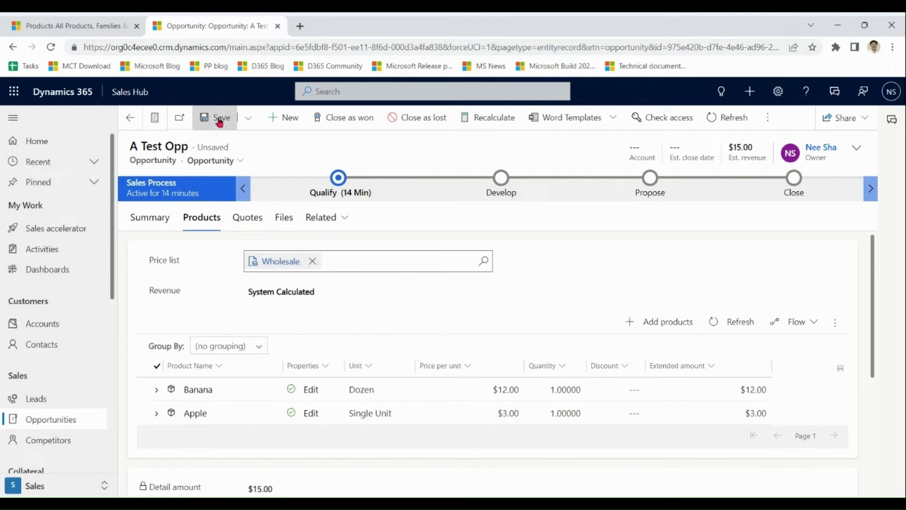
{"action": "left_click", "coordinate": [217, 117]}
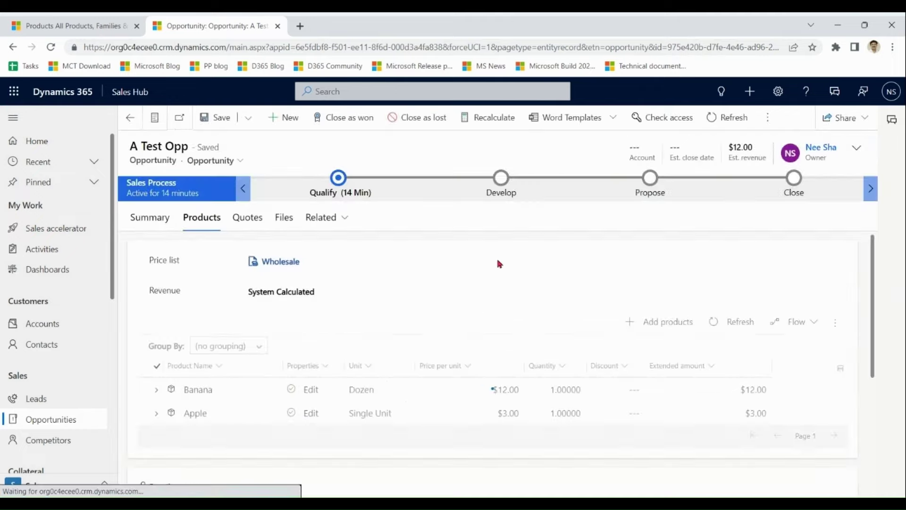
{"action": "left_click", "coordinate": [661, 326]}
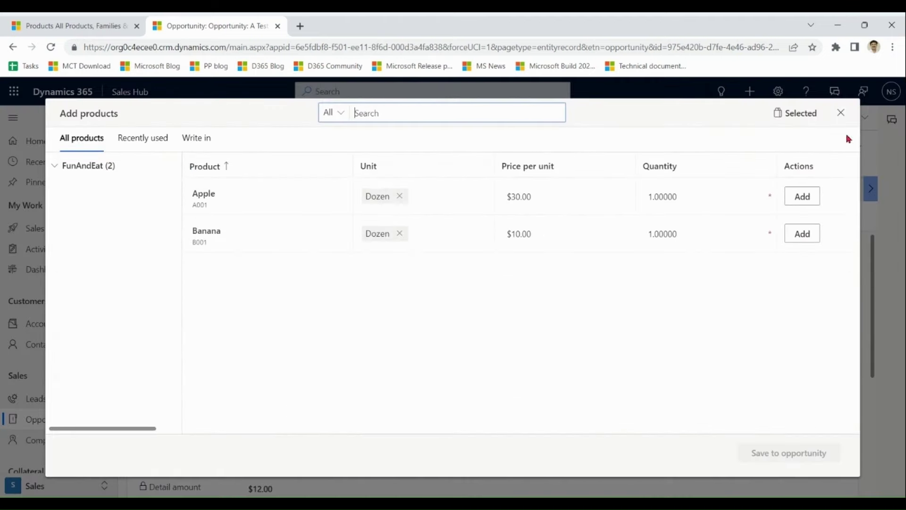
{"action": "left_click", "coordinate": [841, 114]}
{"action": "left_click", "coordinate": [41, 23]}
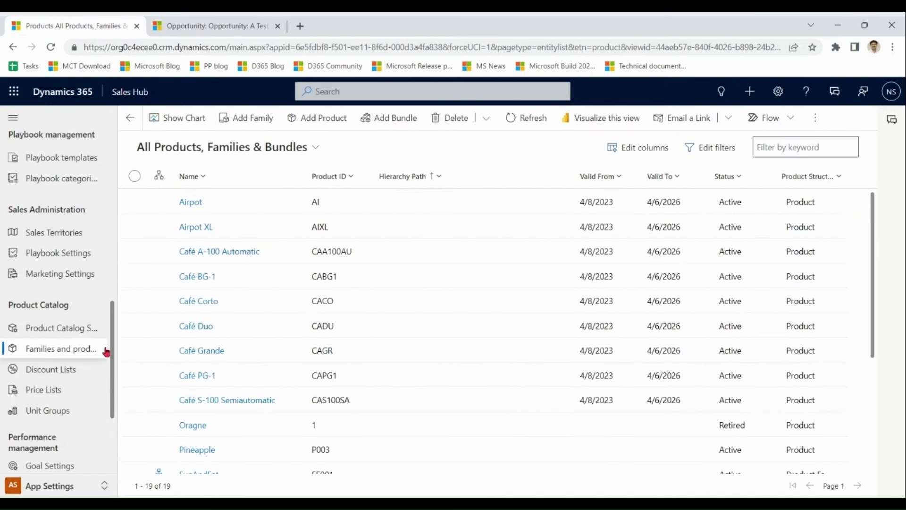
- Enable 'Make price list optional' in Product Catalog Settings, save, and return to A Test Opp
{"action": "left_click", "coordinate": [77, 330]}
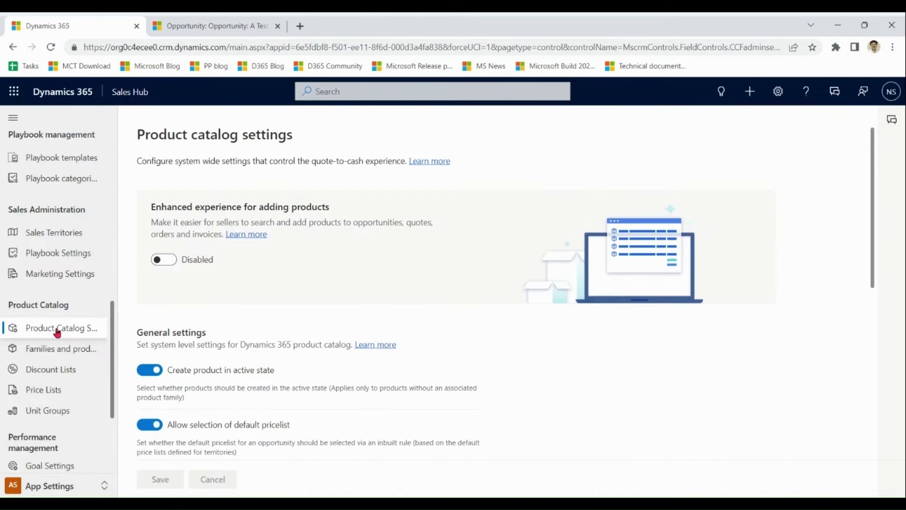
{"action": "left_click", "coordinate": [57, 330]}
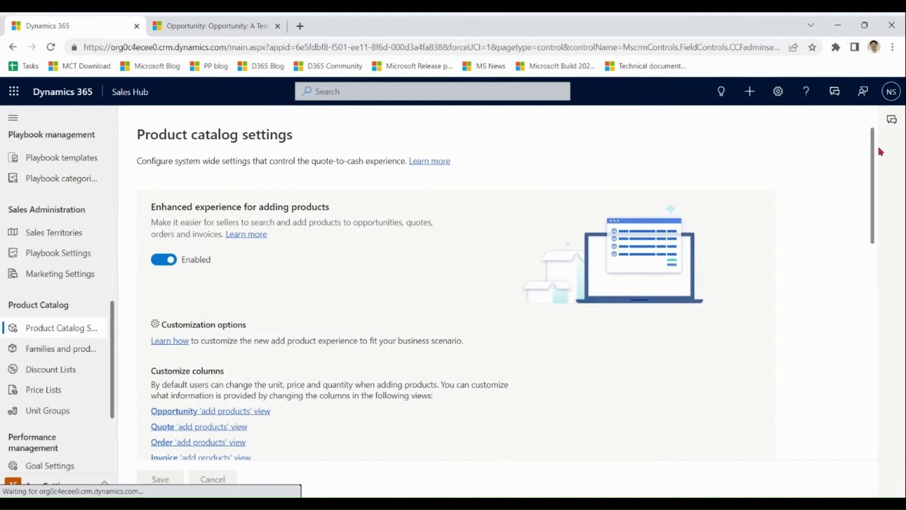
{"action": "left_click_drag", "start_coordinate": [872, 146], "coordinate": [870, 307]}
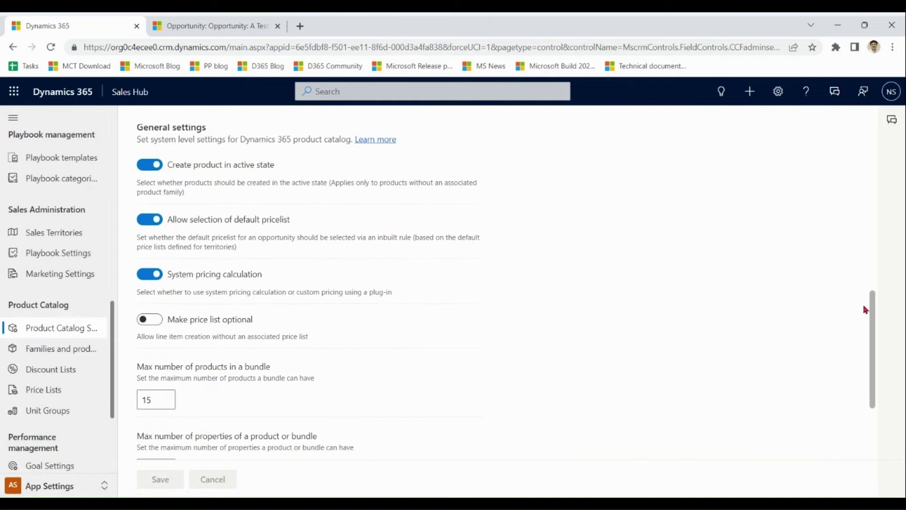
{"action": "left_click", "coordinate": [154, 324]}
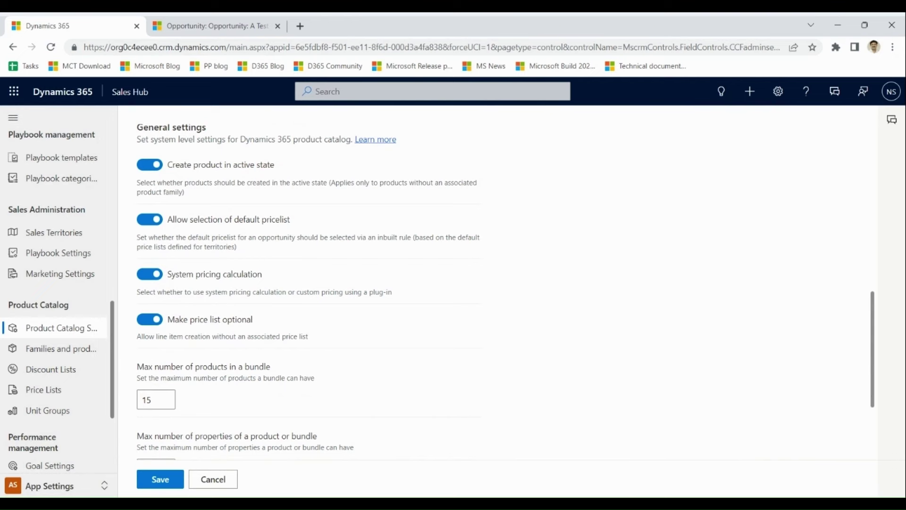
{"action": "left_click", "coordinate": [164, 479]}
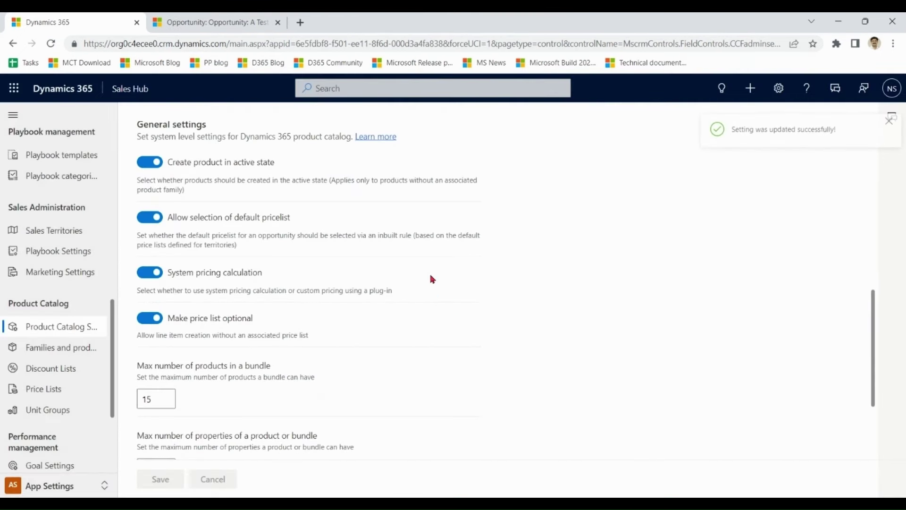
{"action": "key", "text": "ctrl+Tab"}
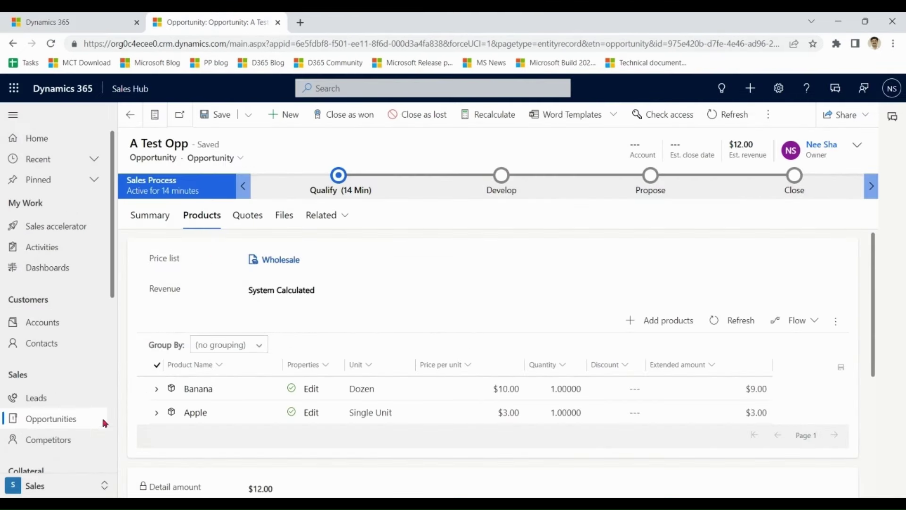
- Remove the Wholesale price list from A Test Opp and save it with no price list
{"action": "left_click", "coordinate": [54, 419]}
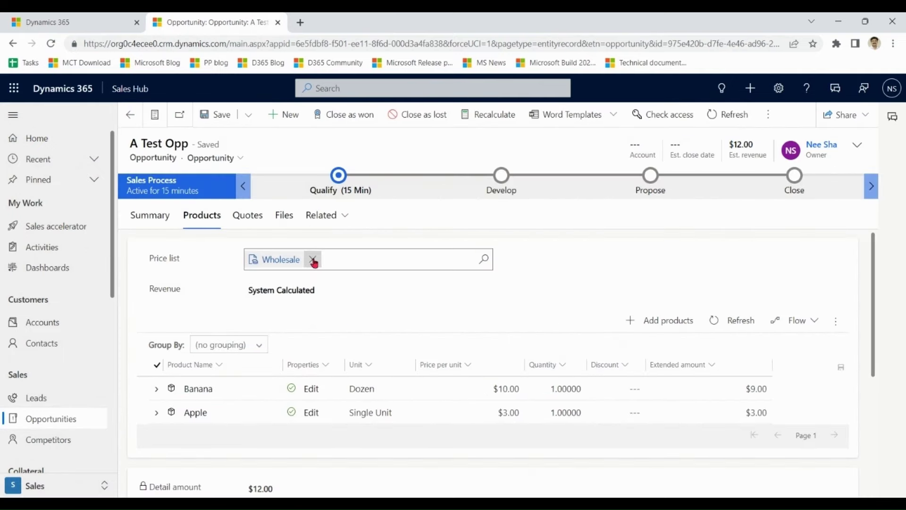
{"action": "left_click", "coordinate": [313, 261]}
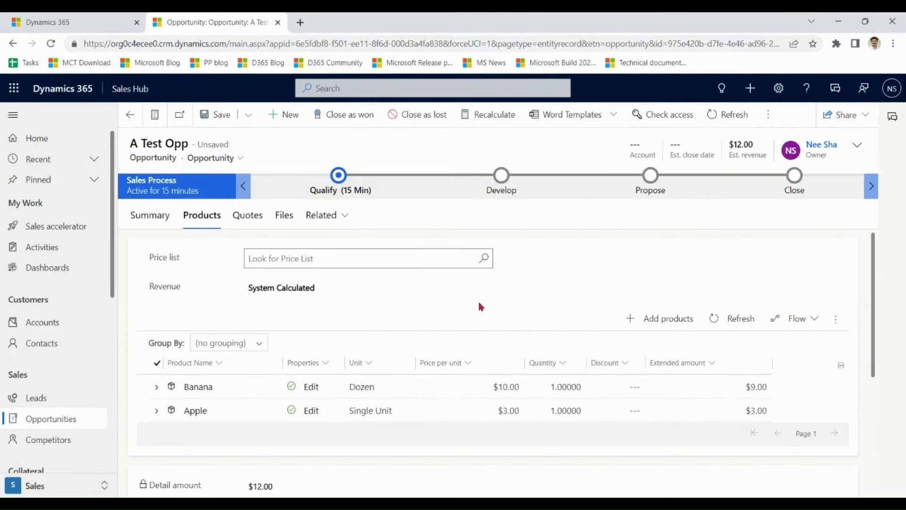
{"action": "left_click", "coordinate": [214, 115]}
- Add the Health Bundle to the opportunity's products
{"action": "left_click", "coordinate": [668, 325]}
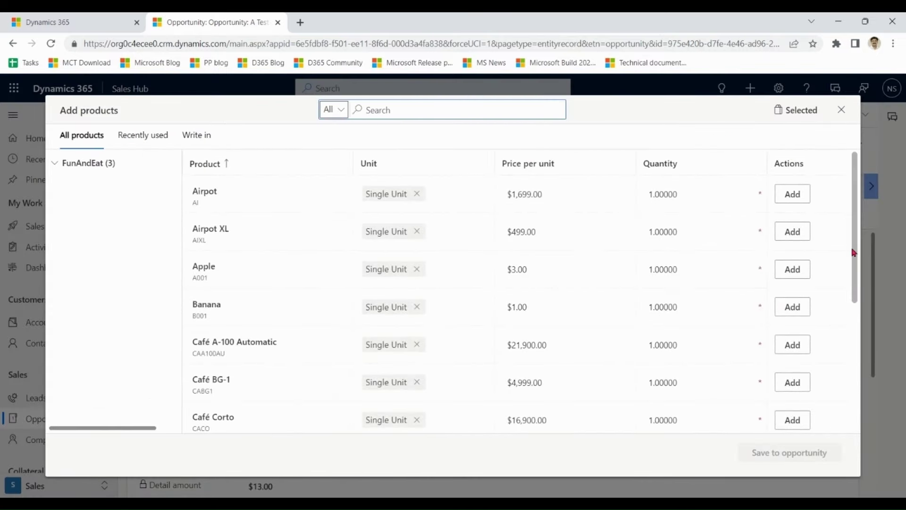
{"action": "left_click_drag", "start_coordinate": [857, 196], "coordinate": [852, 393]}
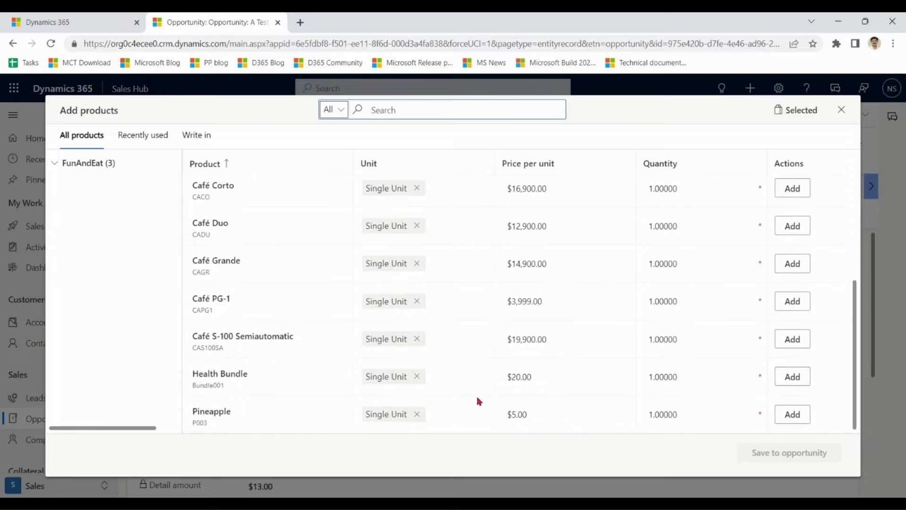
{"action": "left_click", "coordinate": [793, 376]}
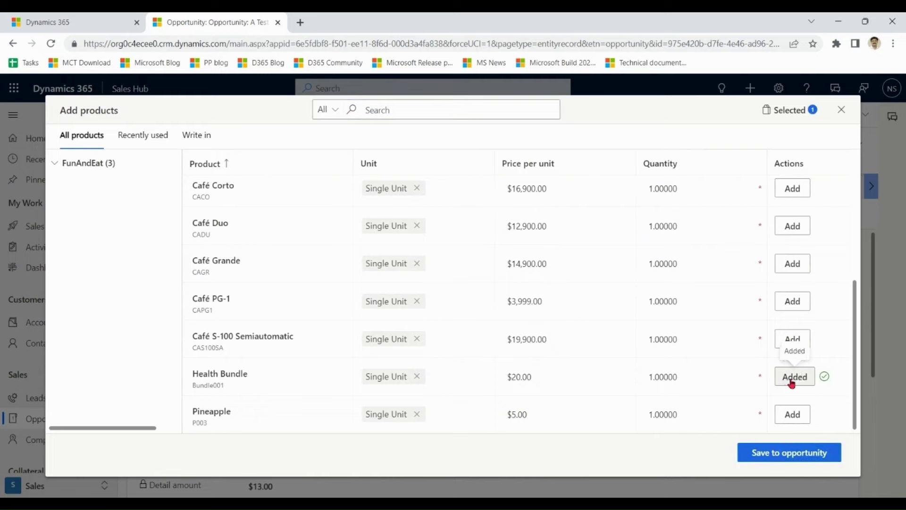
{"action": "left_click", "coordinate": [774, 453]}
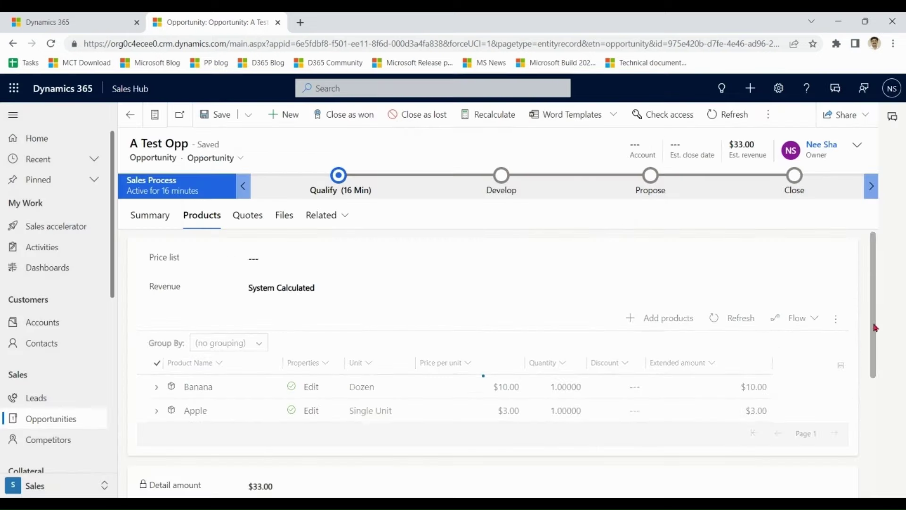
- Expand the Health Bundle line to show its Banana and Apple components
{"action": "mouse_move", "coordinate": [873, 330]}
{"action": "left_mouse_down"}
{"action": "mouse_move", "coordinate": [874, 381]}
{"action": "mouse_move", "coordinate": [874, 370]}
{"action": "left_mouse_up"}
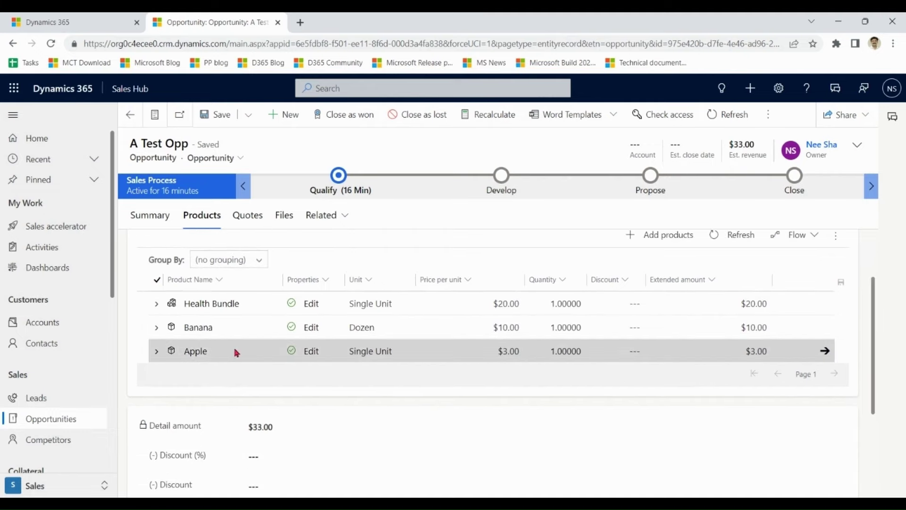
{"action": "left_click", "coordinate": [156, 305]}
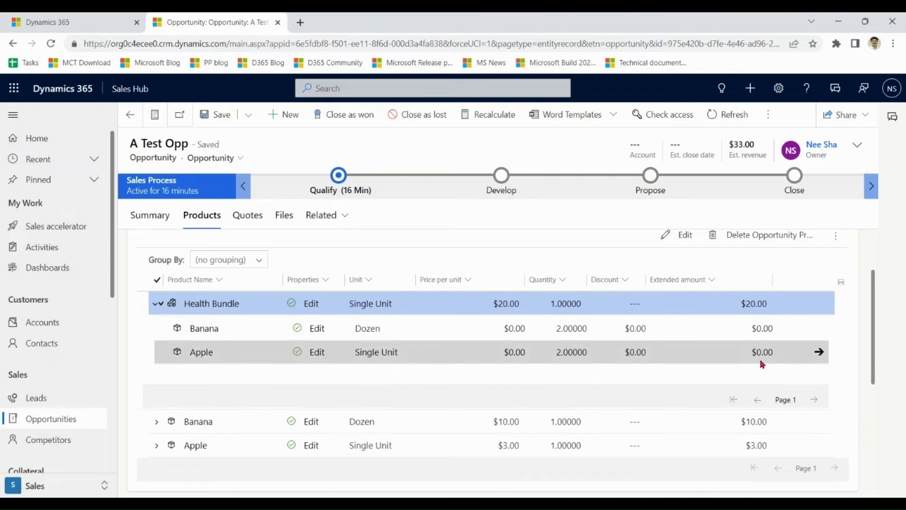
{"action": "left_click_drag", "start_coordinate": [876, 343], "coordinate": [877, 300]}
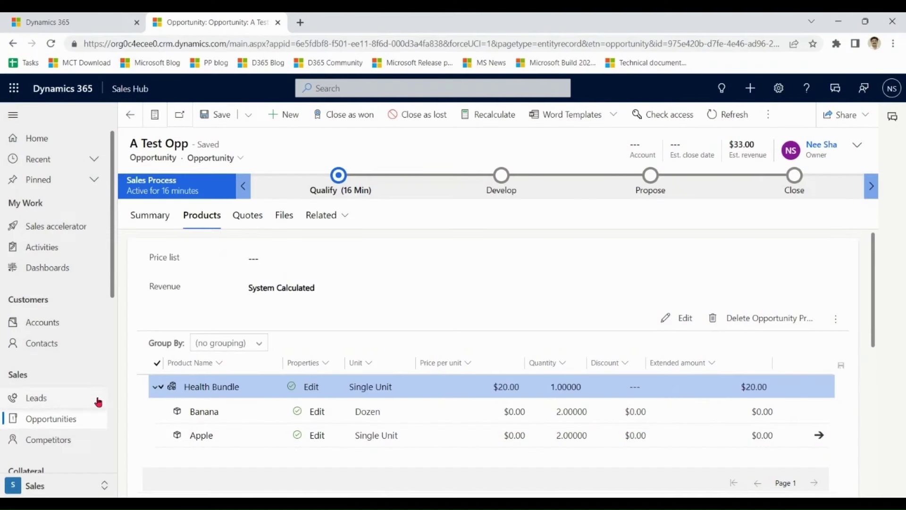
{"action": "left_click", "coordinate": [53, 419]}
- Filter the catalog's Product Structure to Equals Product and open the Pineapple record
{"action": "left_click", "coordinate": [72, 21]}
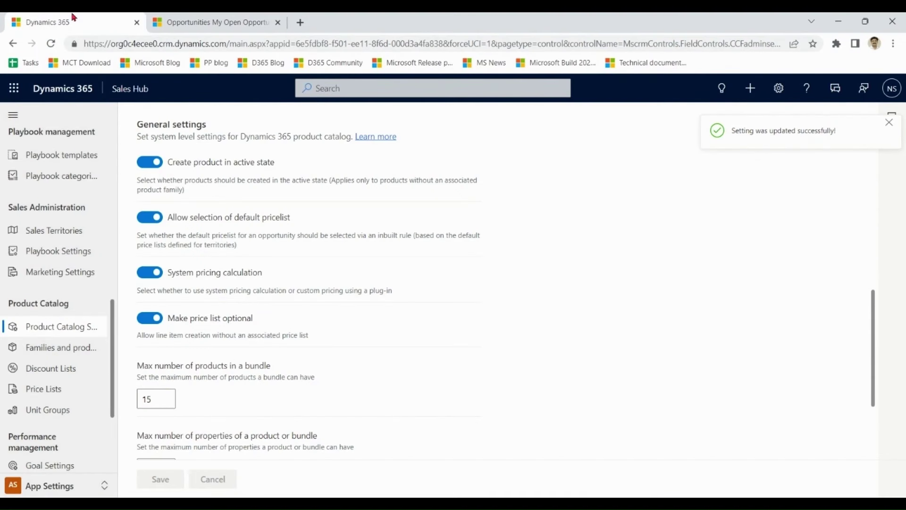
{"action": "left_click", "coordinate": [70, 348]}
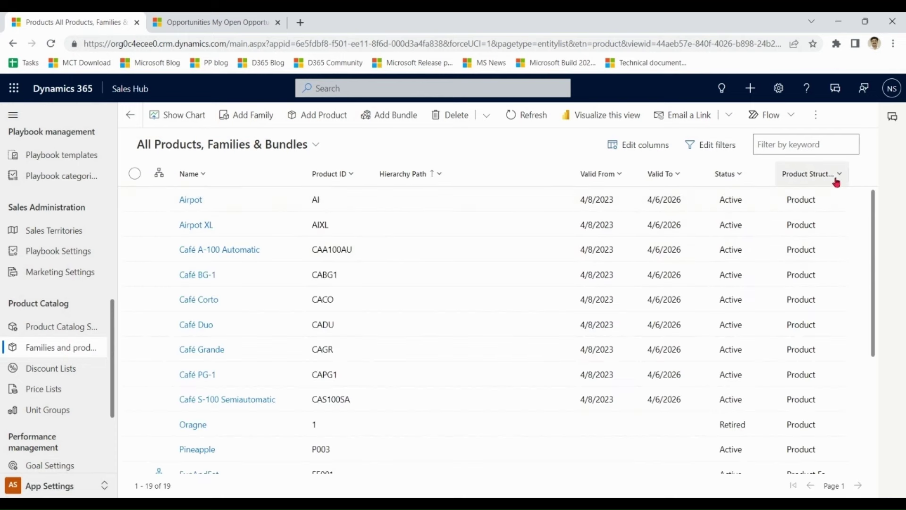
{"action": "left_click", "coordinate": [837, 177]}
{"action": "left_click", "coordinate": [831, 235]}
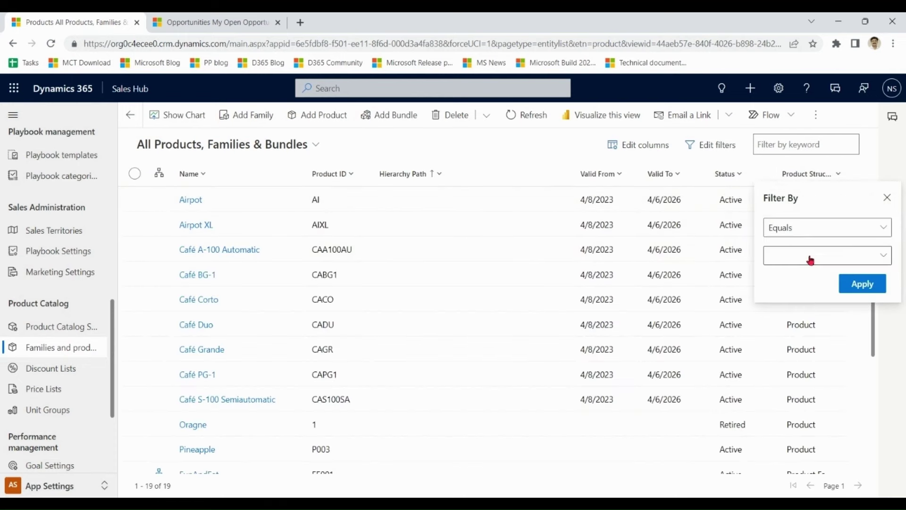
{"action": "left_click", "coordinate": [810, 257]}
{"action": "left_click", "coordinate": [776, 276]}
{"action": "left_click", "coordinate": [847, 199]}
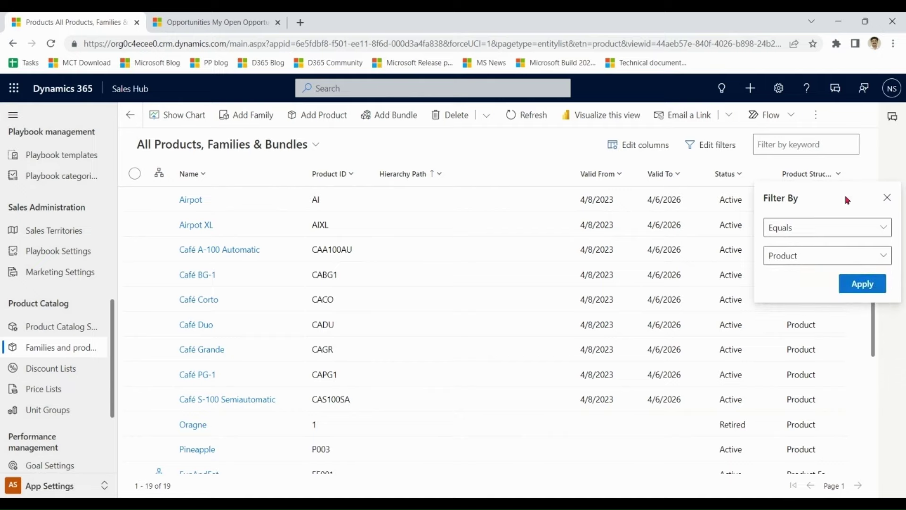
{"action": "left_click", "coordinate": [859, 289]}
{"action": "left_click_drag", "start_coordinate": [873, 263], "coordinate": [875, 327]}
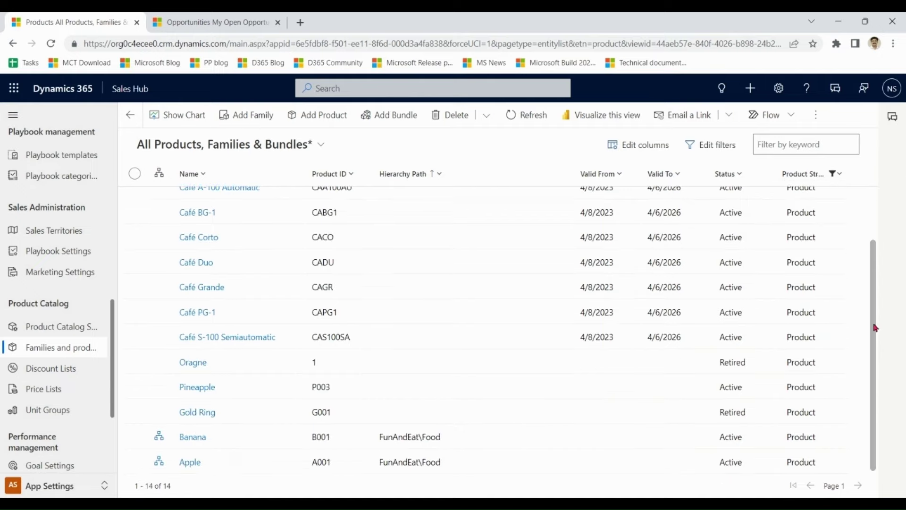
{"action": "left_click", "coordinate": [254, 390]}
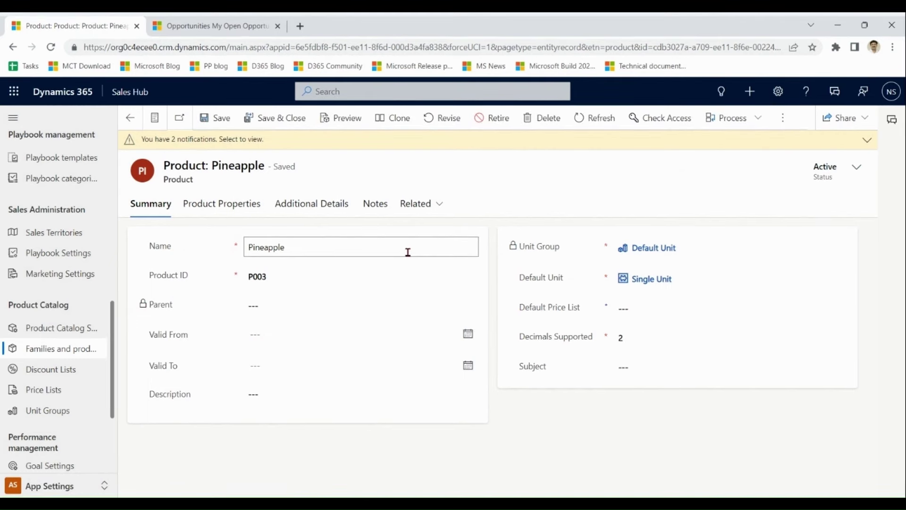
- Check Pineapple's $5.00 Retaill price and open its Apple cross-sell relationship
{"action": "left_click", "coordinate": [306, 207]}
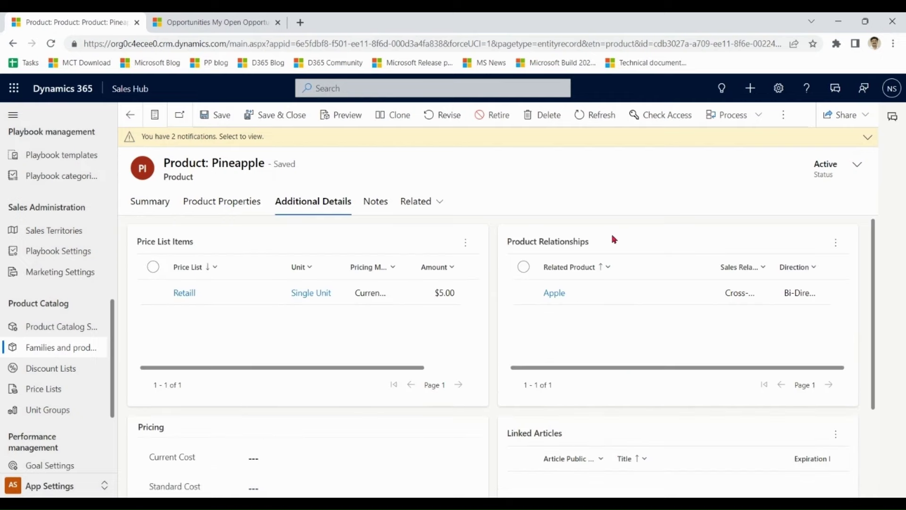
{"action": "double_click", "coordinate": [617, 294]}
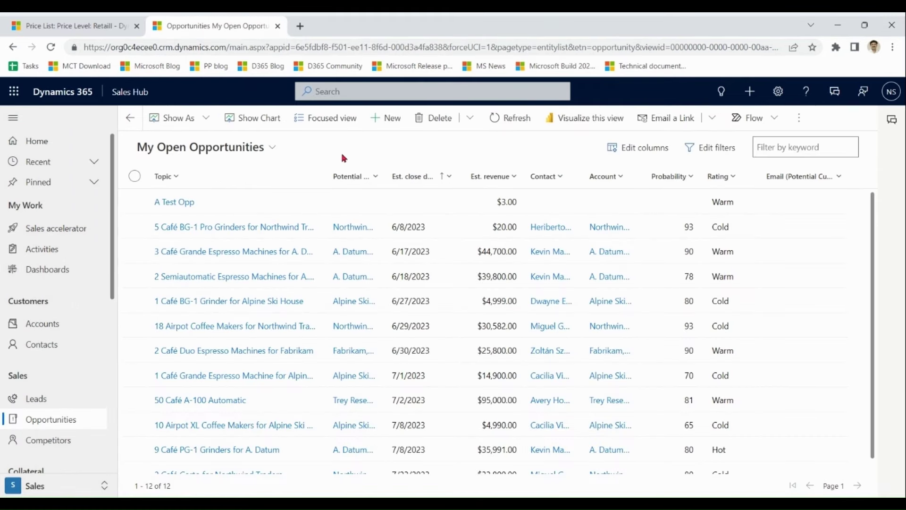
- Open A Test Opp's product lines and expand the Apple line item
{"action": "left_click", "coordinate": [218, 207]}
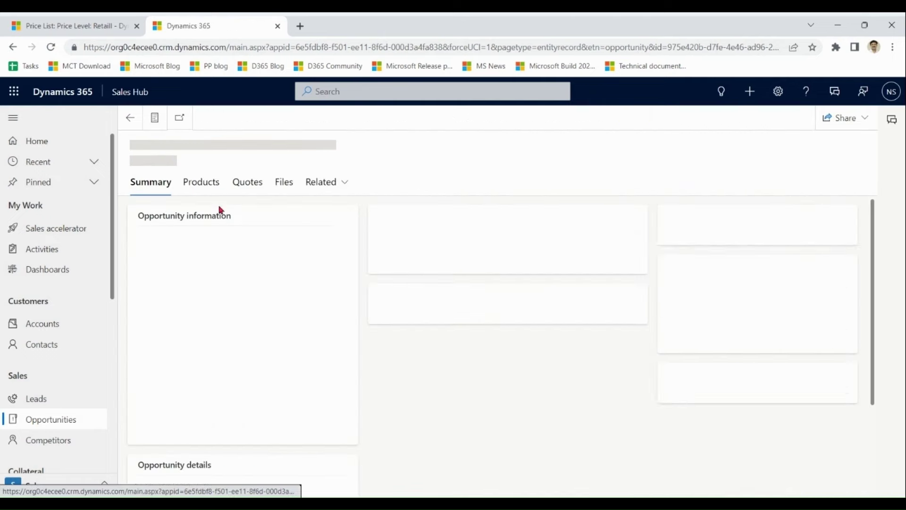
{"action": "left_click", "coordinate": [211, 223]}
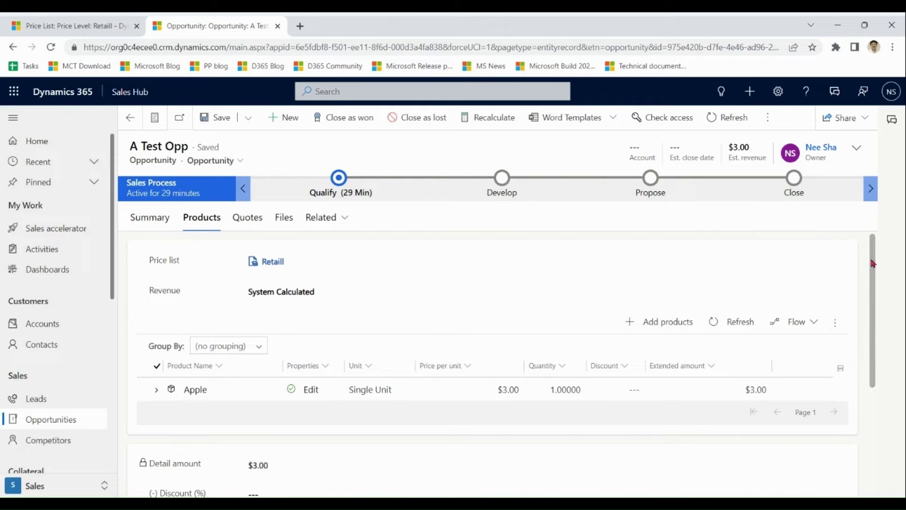
{"action": "left_click_drag", "start_coordinate": [877, 264], "coordinate": [872, 290]}
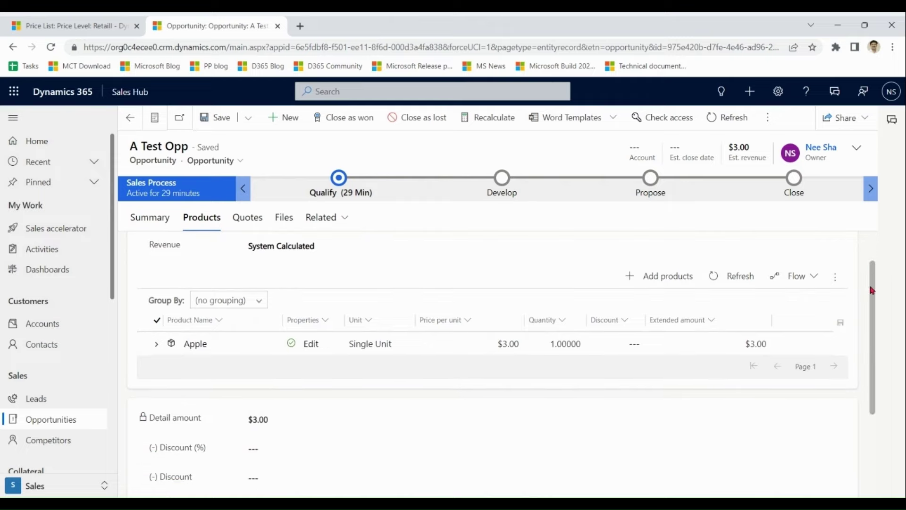
{"action": "left_click", "coordinate": [155, 348]}
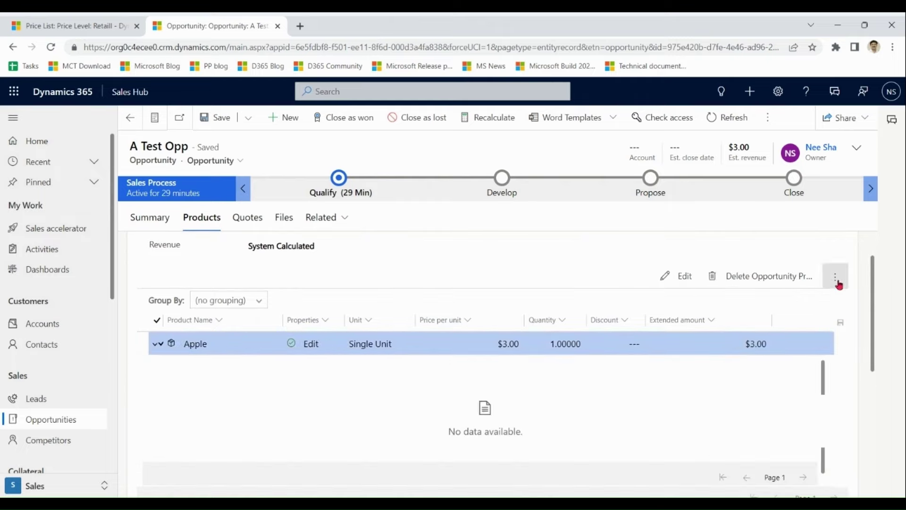
- Add Pineapple to the opportunity from Apple's cross-sell suggestions
{"action": "left_click", "coordinate": [839, 283]}
{"action": "left_click", "coordinate": [768, 331]}
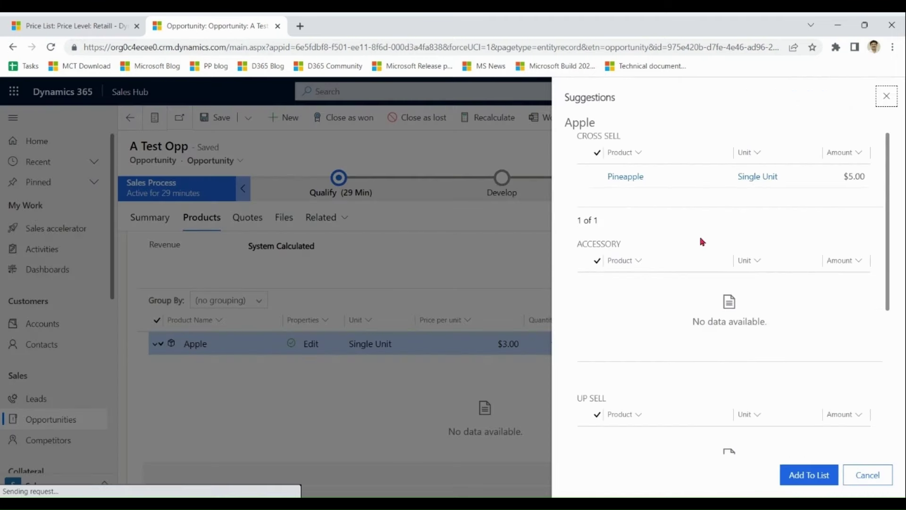
{"action": "left_click", "coordinate": [678, 181]}
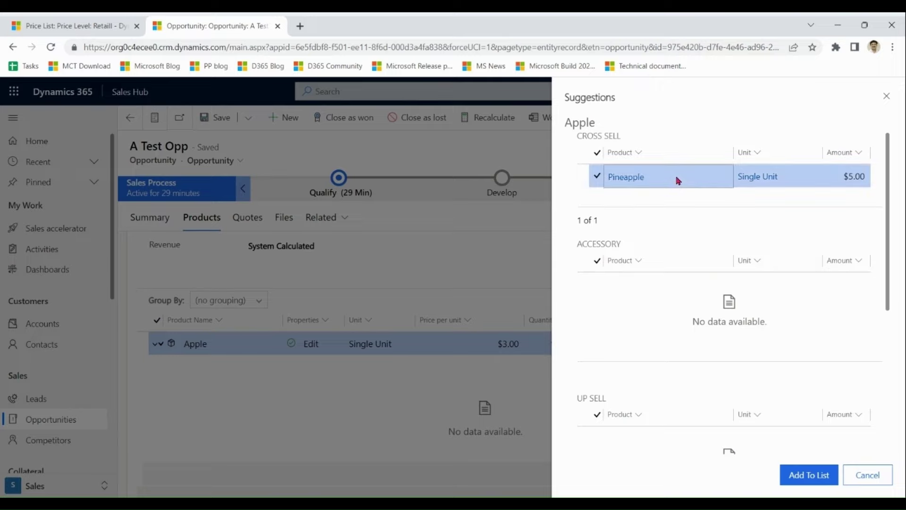
{"action": "left_click", "coordinate": [806, 482]}
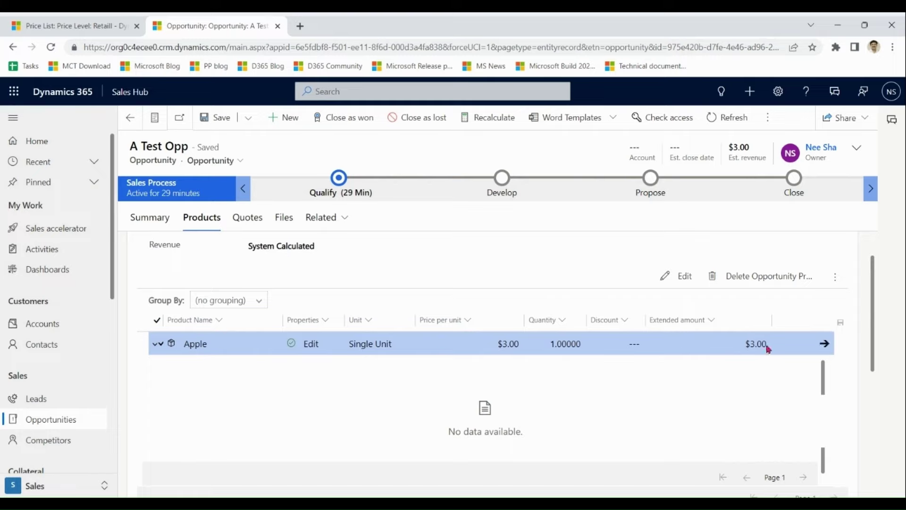
- Collapse the Apple line and save the opportunity
{"action": "left_click", "coordinate": [153, 348]}
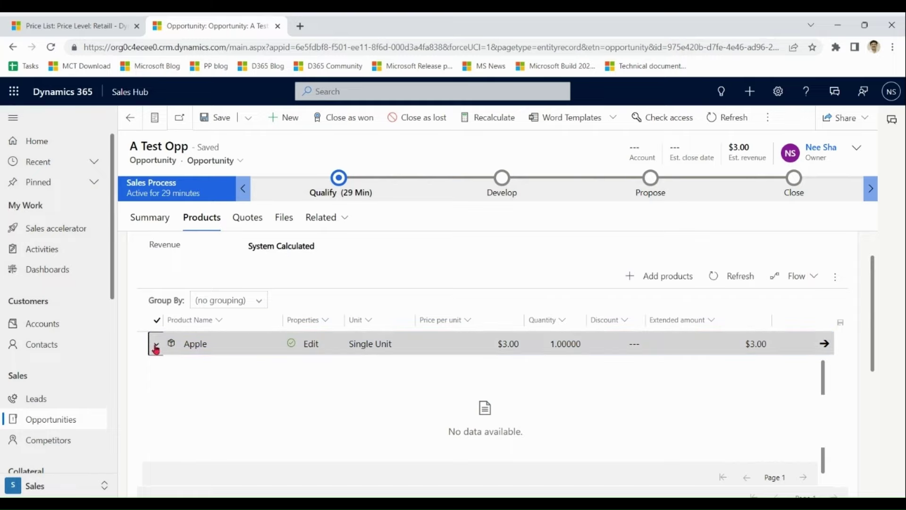
{"action": "left_click", "coordinate": [156, 349]}
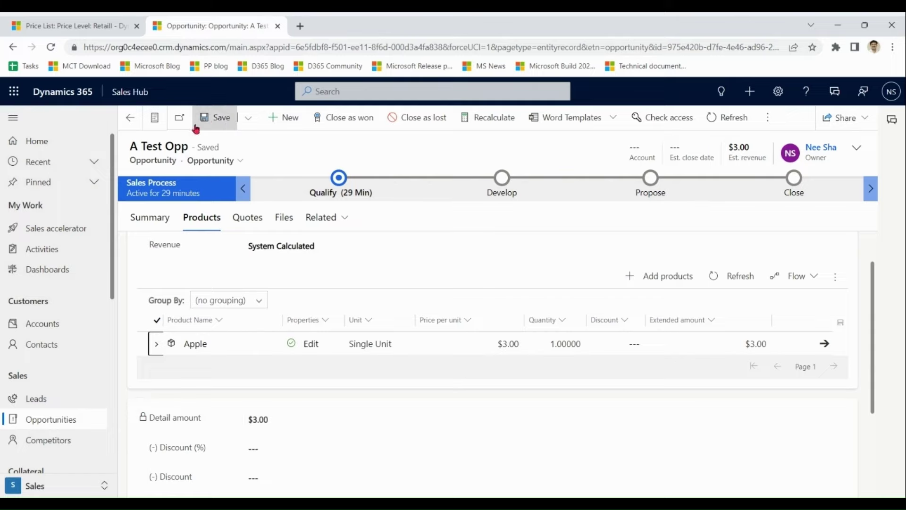
{"action": "left_click", "coordinate": [219, 119]}
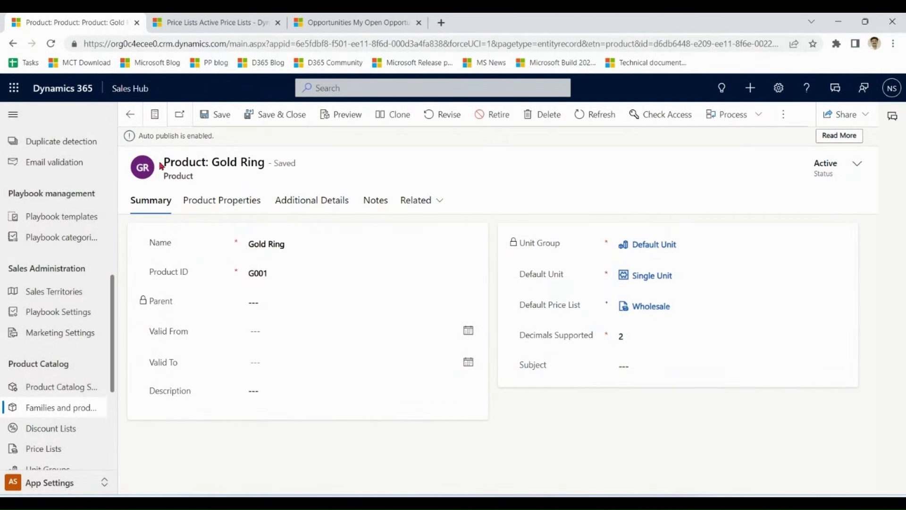
- Show Gold Ring's additional details with its price list items
{"action": "left_click_drag", "start_coordinate": [171, 161], "coordinate": [263, 162]}
{"action": "left_click", "coordinate": [380, 172]}
{"action": "left_click", "coordinate": [321, 206]}
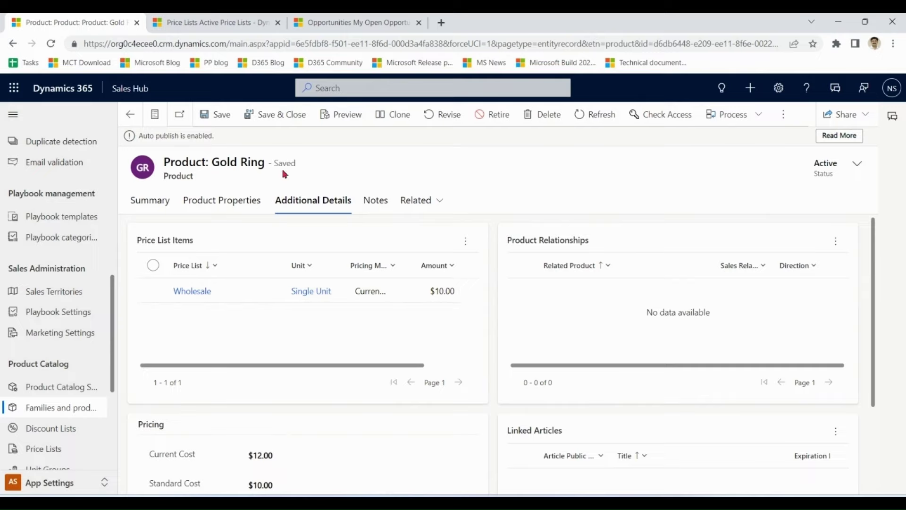
- Review the Wholesale Gold Ring item's $10.00 Currency Amount pricing, then return to My Open Opportunities
{"action": "left_click", "coordinate": [220, 21]}
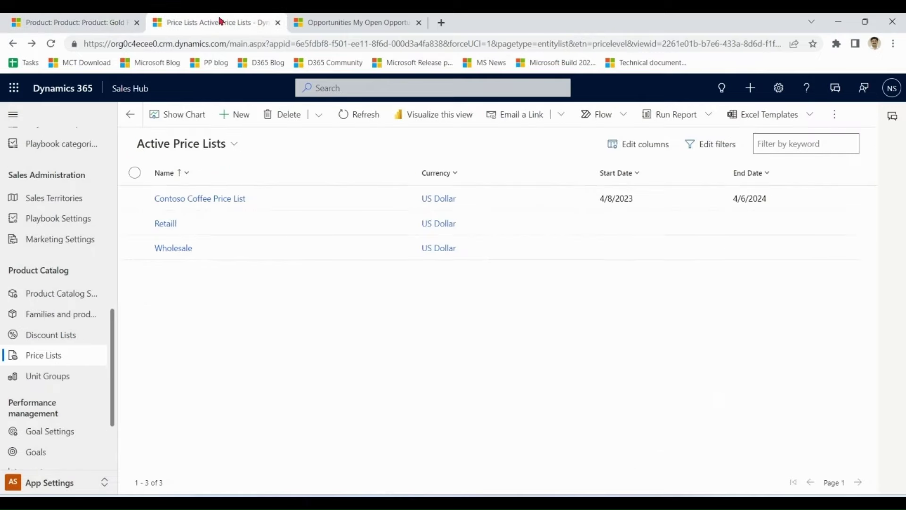
{"action": "double_click", "coordinate": [244, 249]}
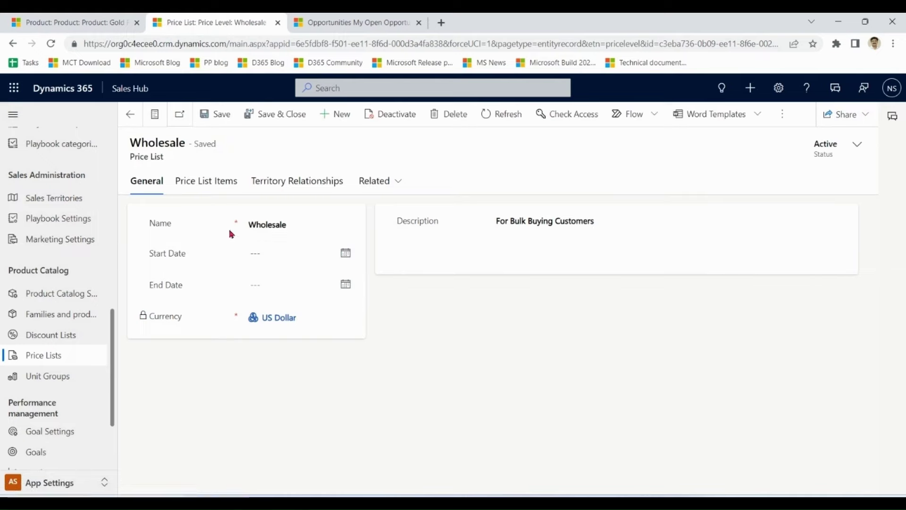
{"action": "left_click", "coordinate": [213, 184]}
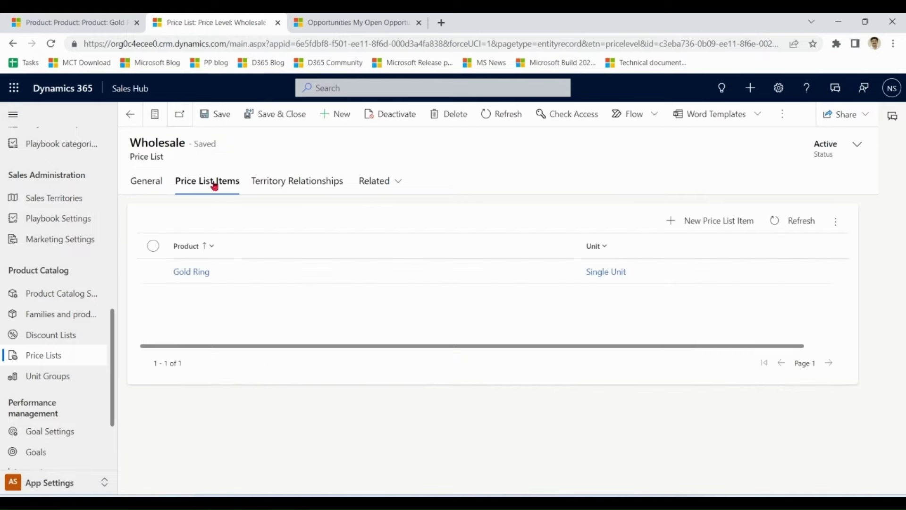
{"action": "double_click", "coordinate": [243, 275]}
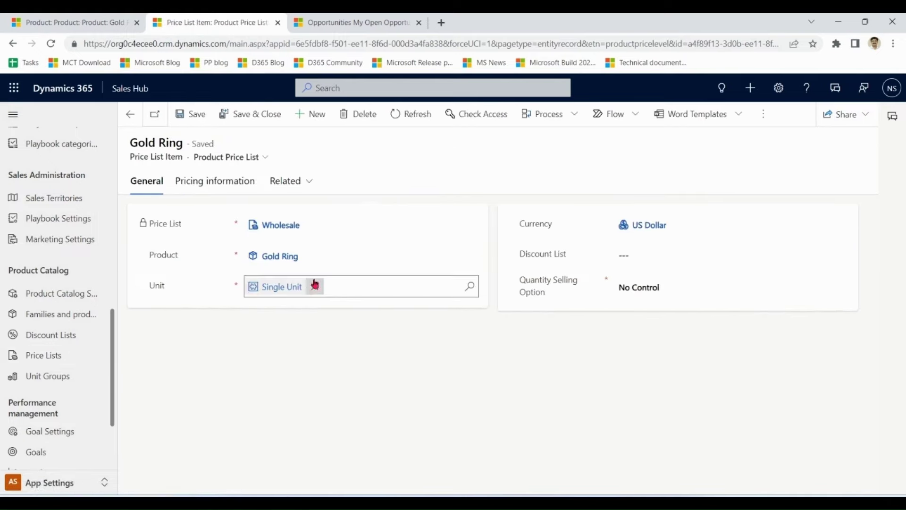
{"action": "left_click", "coordinate": [242, 184]}
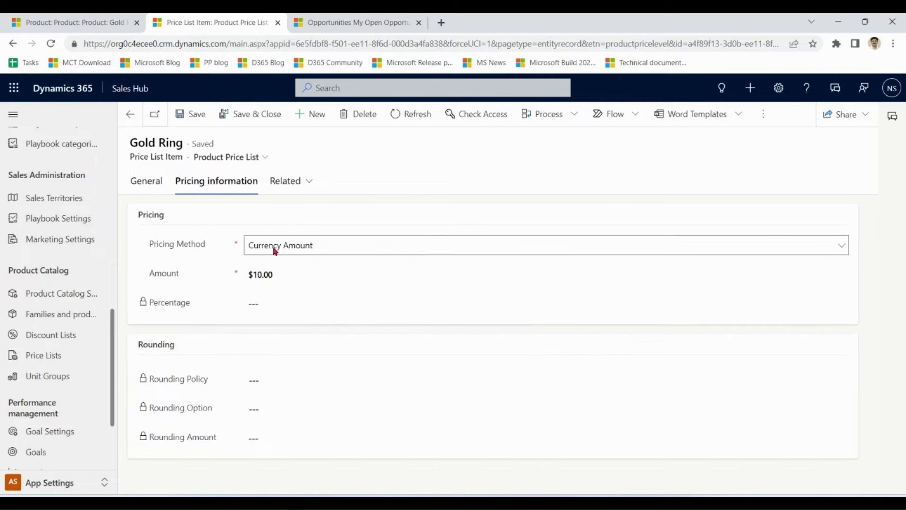
{"action": "left_click", "coordinate": [280, 274]}
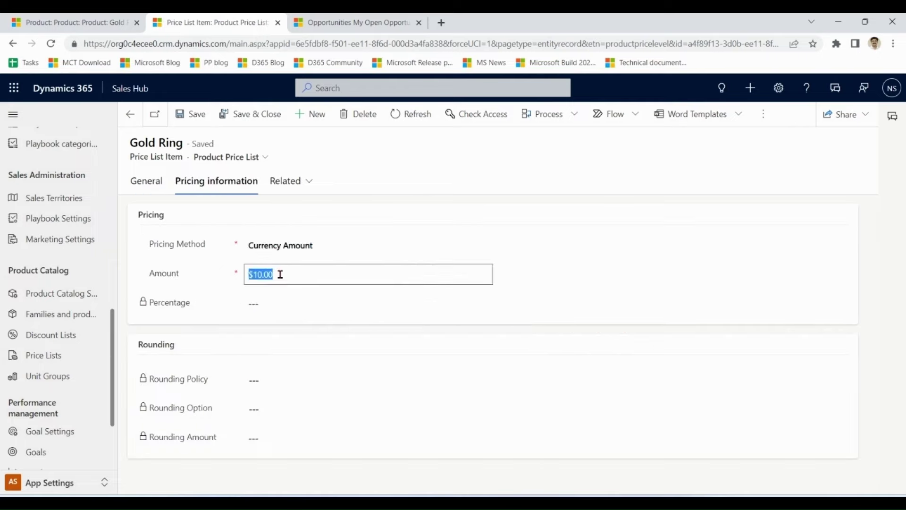
{"action": "left_click", "coordinate": [355, 23]}
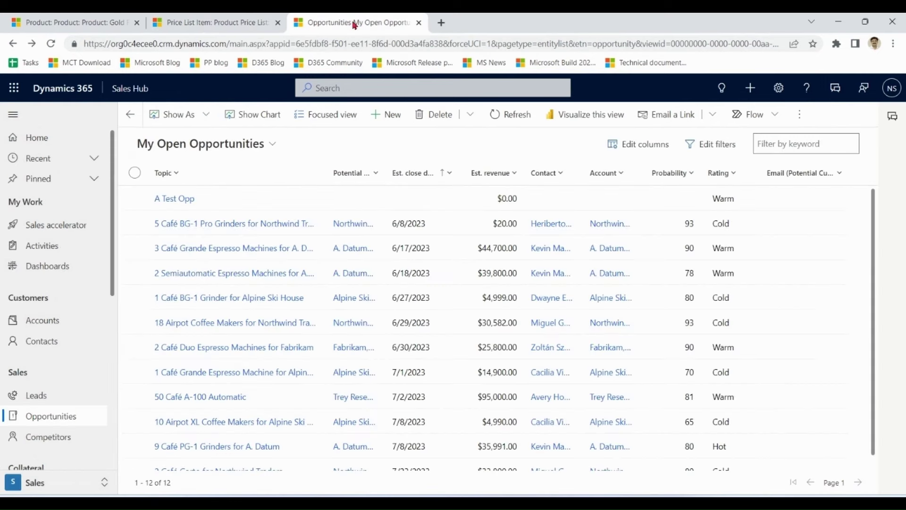
- Add Gold Ring to A Test Opp at $10.00, then return to the Gold Ring product record
{"action": "left_click", "coordinate": [182, 201]}
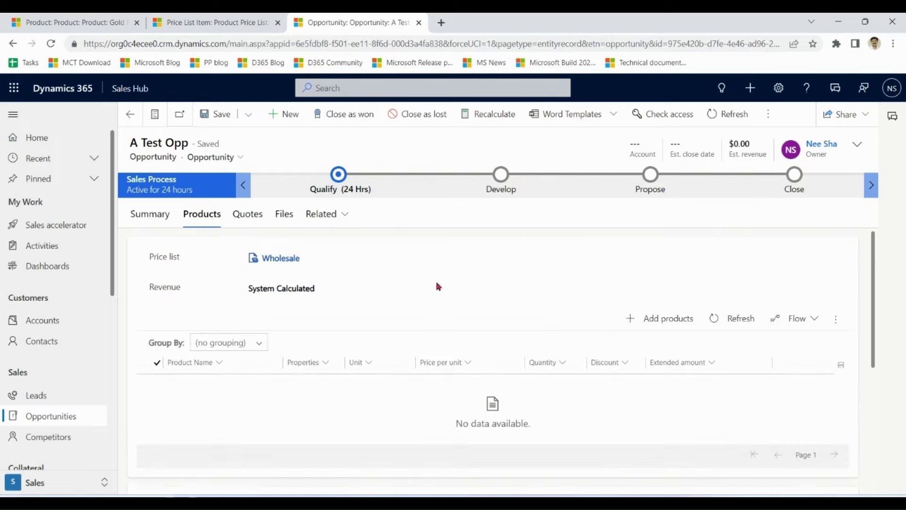
{"action": "left_click", "coordinate": [656, 322]}
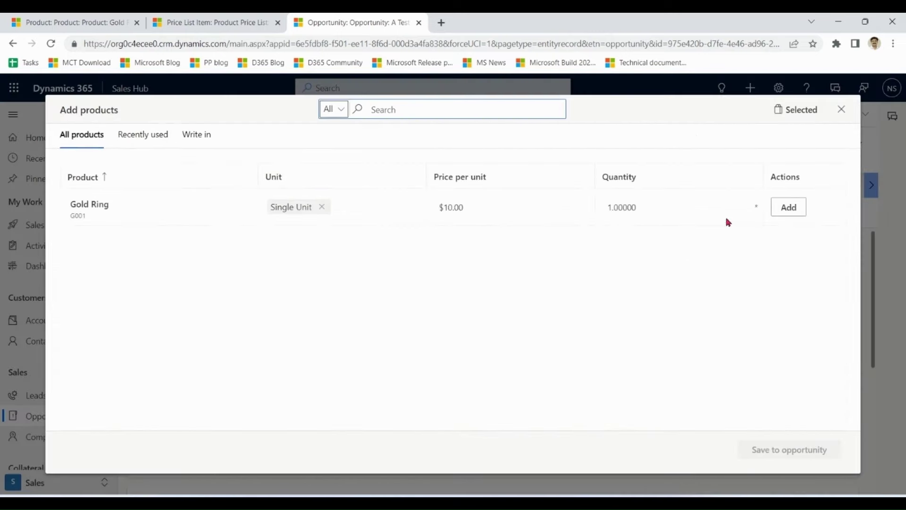
{"action": "left_click", "coordinate": [781, 209]}
{"action": "left_click", "coordinate": [776, 454]}
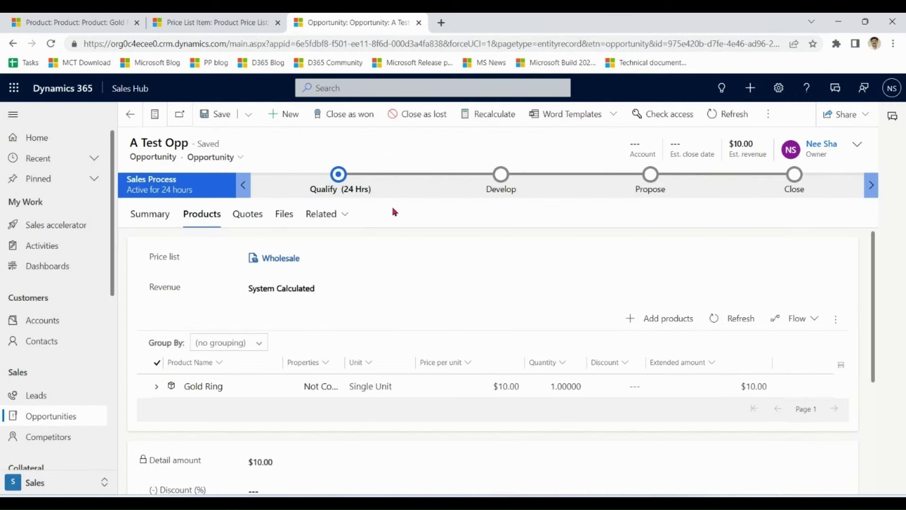
{"action": "left_click", "coordinate": [87, 19]}
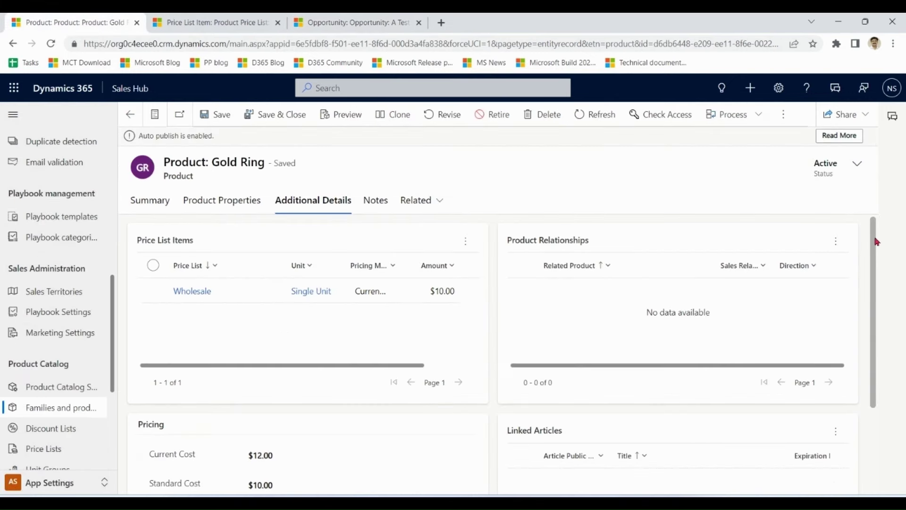
- Review Gold Ring's $12.00 current cost, $10.00 standard cost and $16.00 list price
{"action": "left_click_drag", "start_coordinate": [875, 242], "coordinate": [879, 324]}
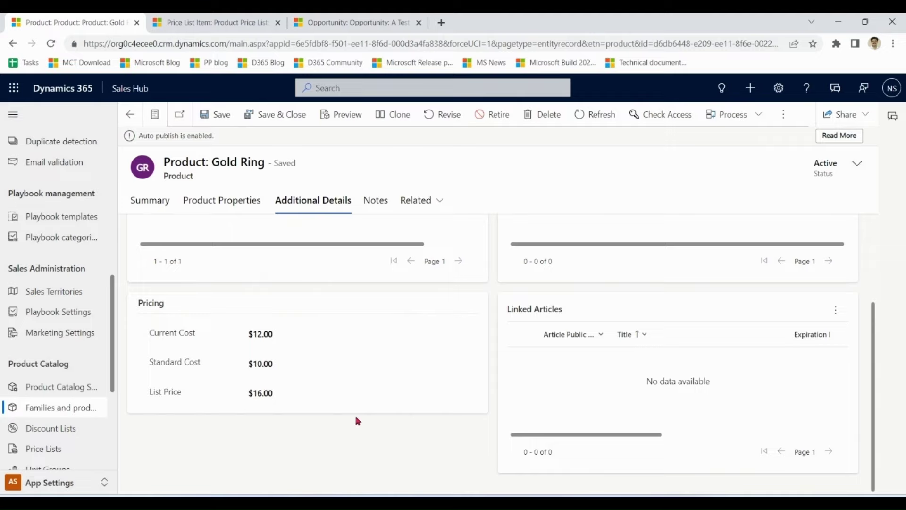
{"action": "left_click", "coordinate": [282, 366]}
{"action": "left_click_drag", "start_coordinate": [282, 366], "coordinate": [234, 372]}
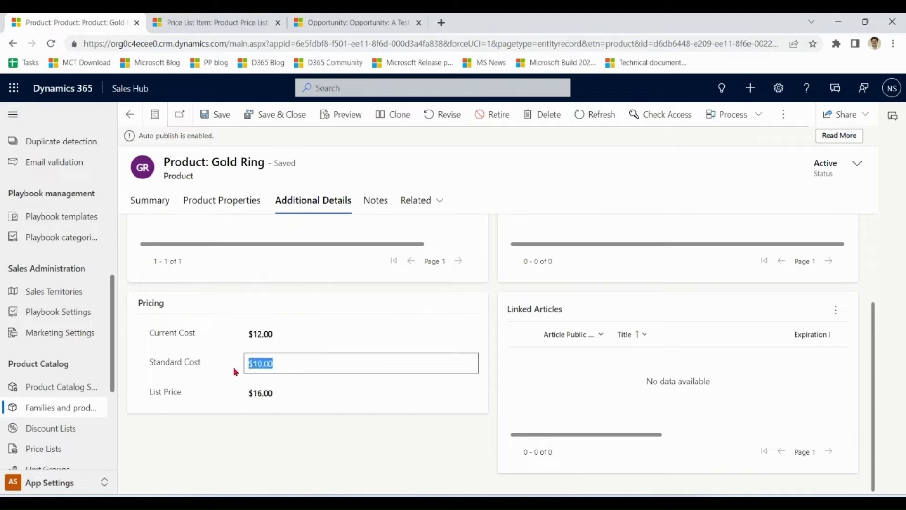
{"action": "left_click", "coordinate": [293, 328]}
{"action": "left_click_drag", "start_coordinate": [294, 328], "coordinate": [231, 339]}
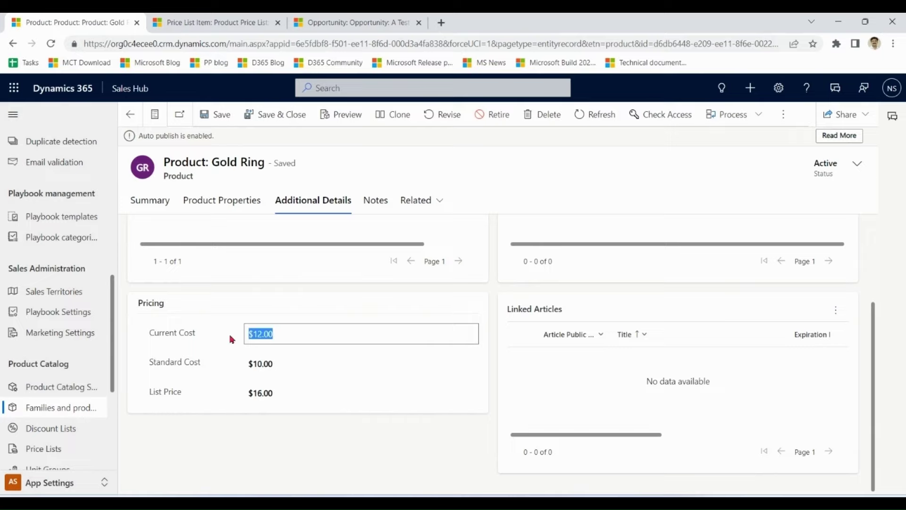
{"action": "left_click", "coordinate": [300, 393]}
{"action": "left_click_drag", "start_coordinate": [301, 393], "coordinate": [234, 402]}
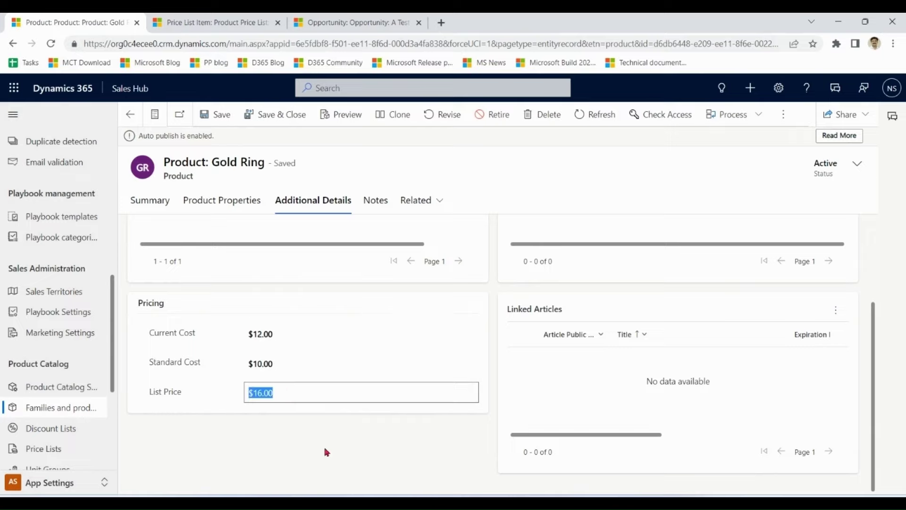
{"action": "left_click", "coordinate": [341, 434]}
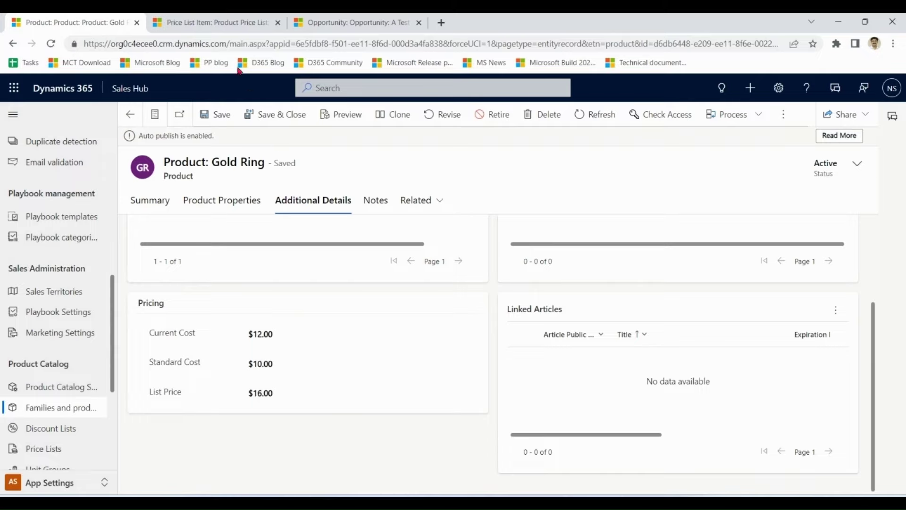
{"action": "left_click", "coordinate": [235, 22]}
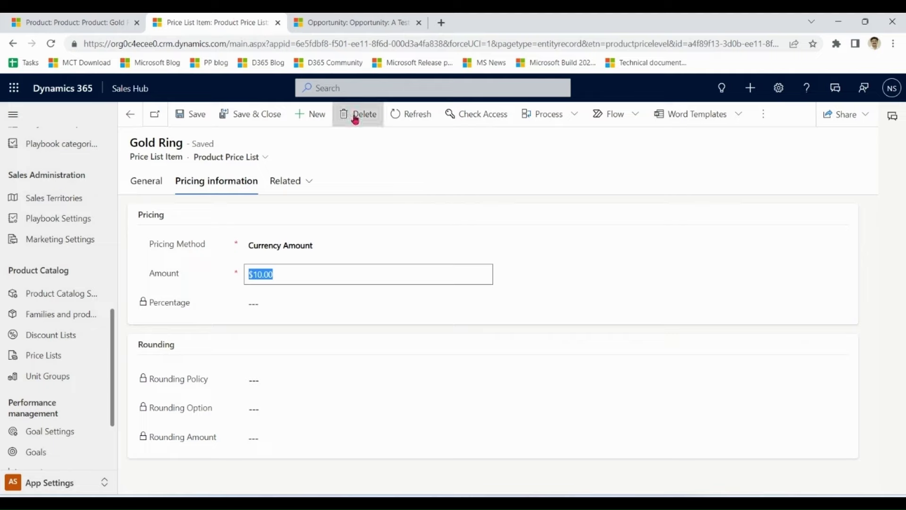
- Set the Gold Ring item to Percent of List at 110% with no rounding and save
{"action": "left_click", "coordinate": [311, 247]}
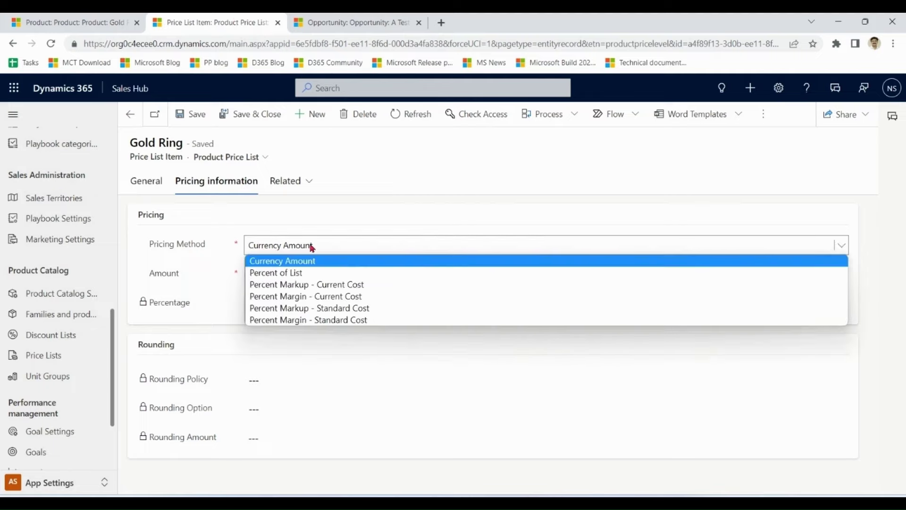
{"action": "left_click", "coordinate": [312, 274]}
{"action": "left_click", "coordinate": [280, 307]}
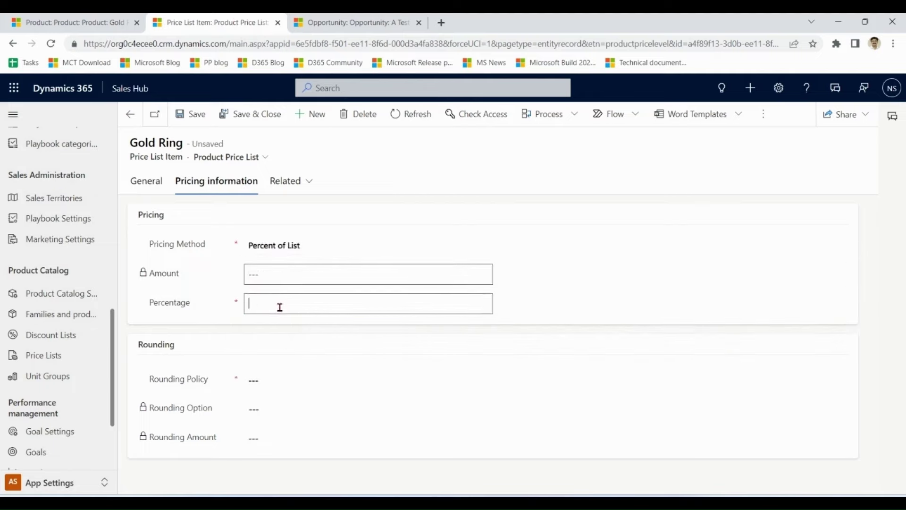
{"action": "left_click", "coordinate": [299, 277]}
{"action": "left_click", "coordinate": [274, 381]}
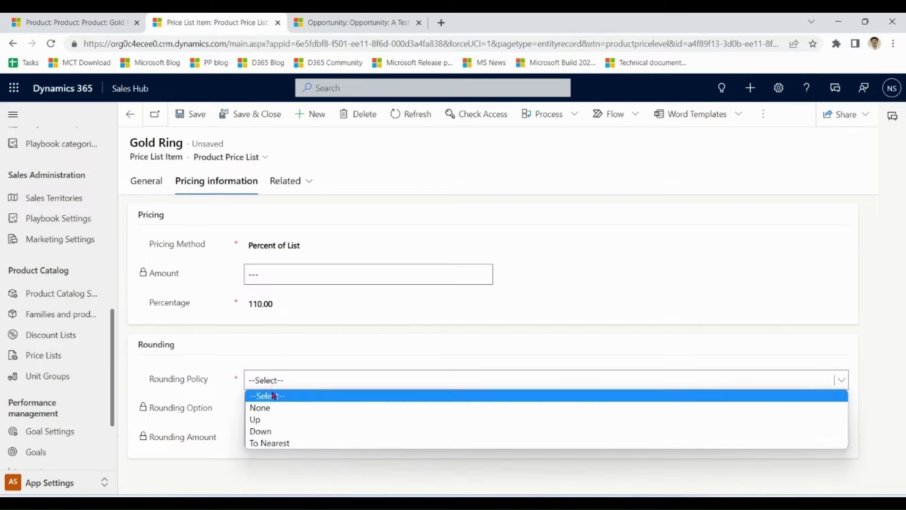
{"action": "left_click", "coordinate": [276, 408]}
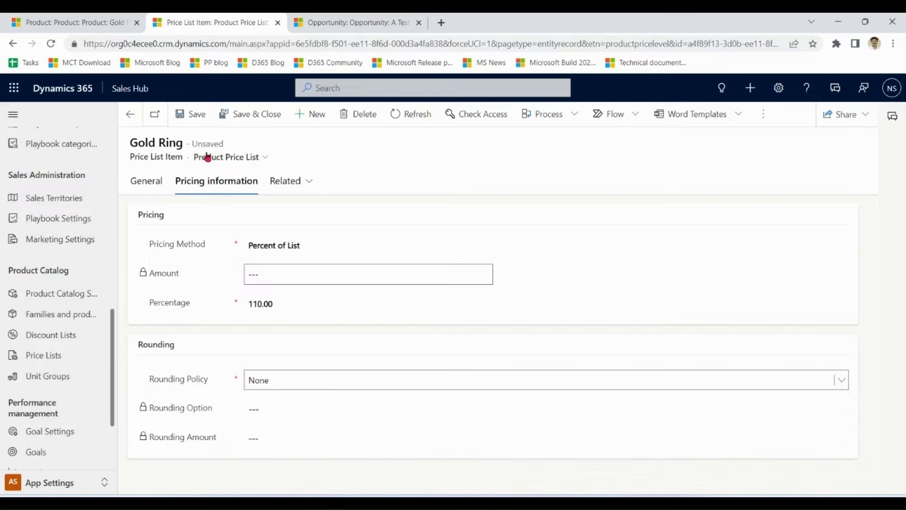
{"action": "left_click", "coordinate": [194, 114]}
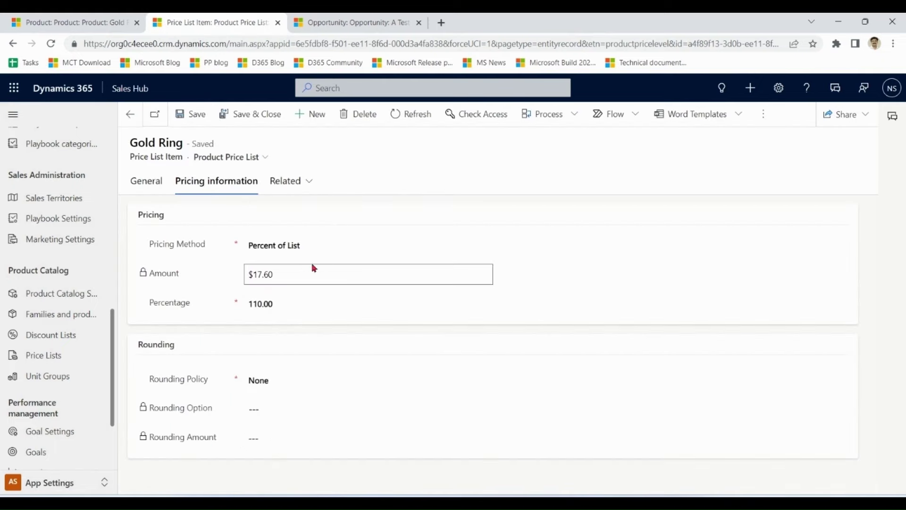
- Compare the $16.00 list price with the $17.60 result and recalculate A Test Opp
{"action": "left_click", "coordinate": [75, 22]}
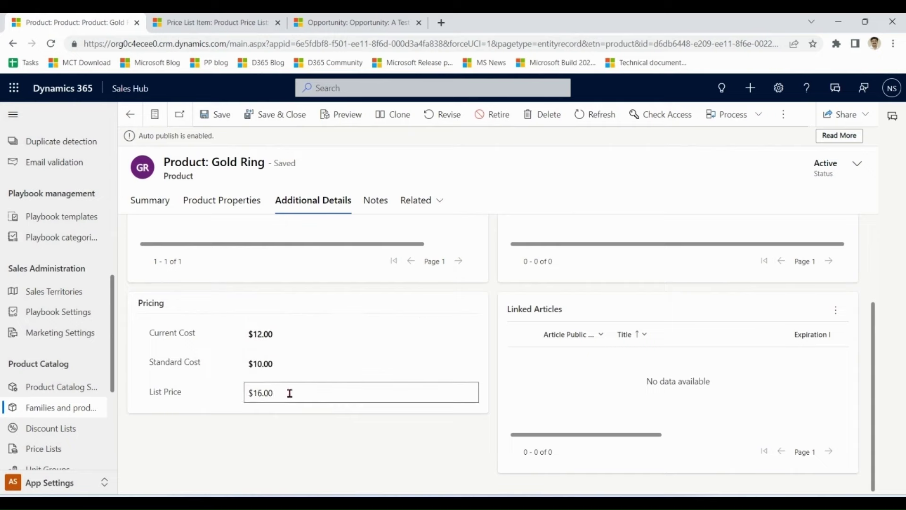
{"action": "left_click", "coordinate": [245, 395]}
{"action": "left_click", "coordinate": [208, 22]}
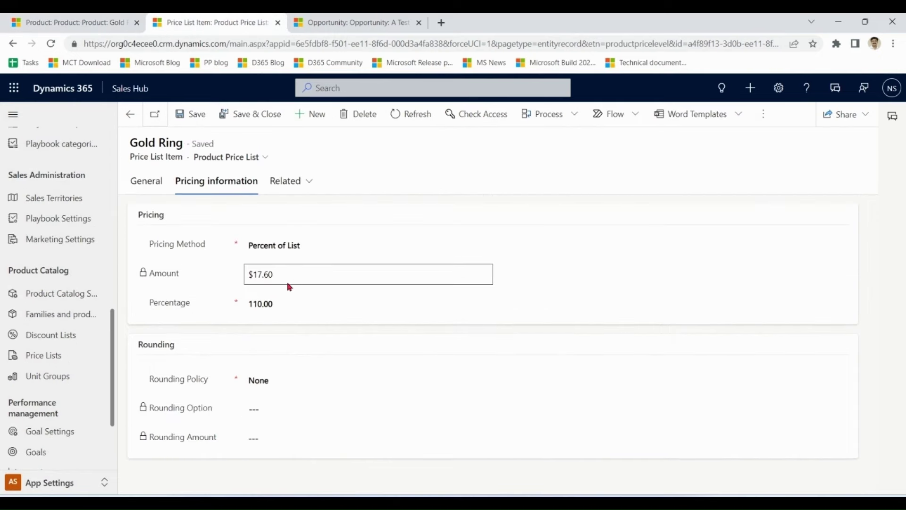
{"action": "left_click_drag", "start_coordinate": [291, 276], "coordinate": [237, 281]}
{"action": "left_click", "coordinate": [352, 23]}
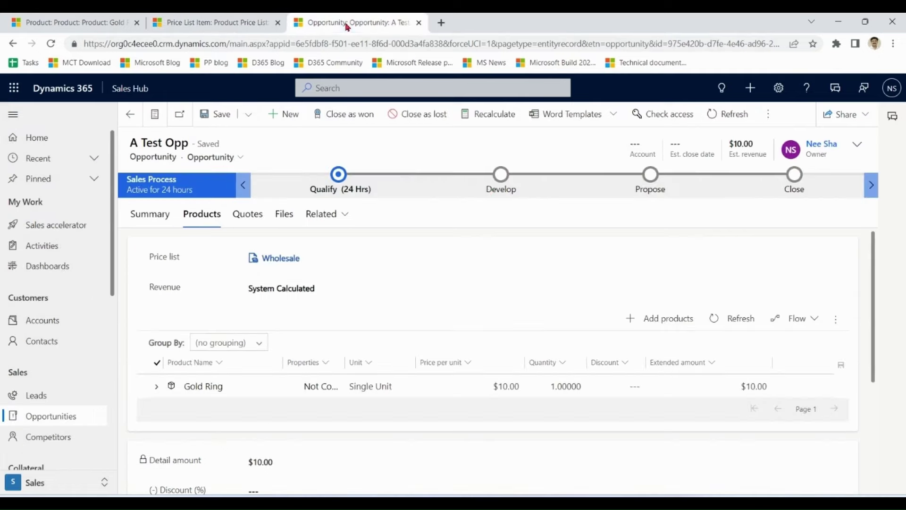
{"action": "left_click", "coordinate": [489, 115]}
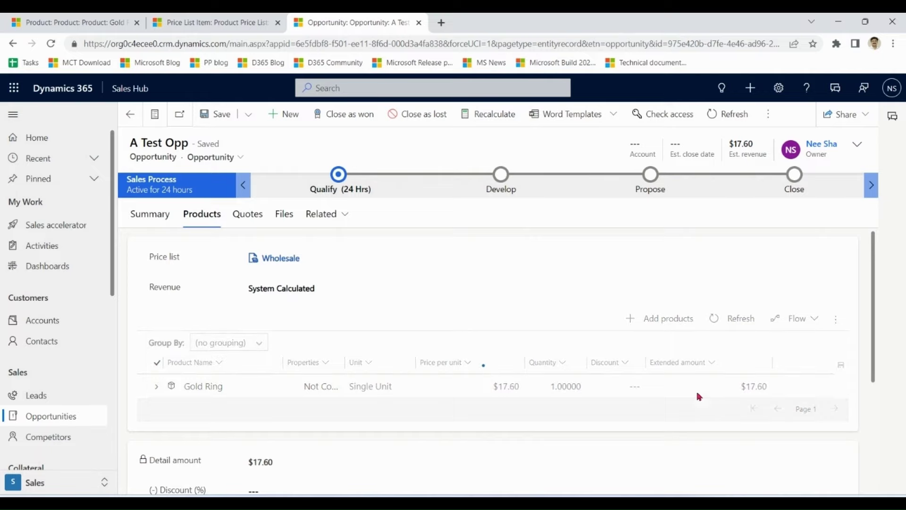
- Set rounding policy Up with option Ends in and amount 00, and save ($18.00)
{"action": "left_click", "coordinate": [197, 22]}
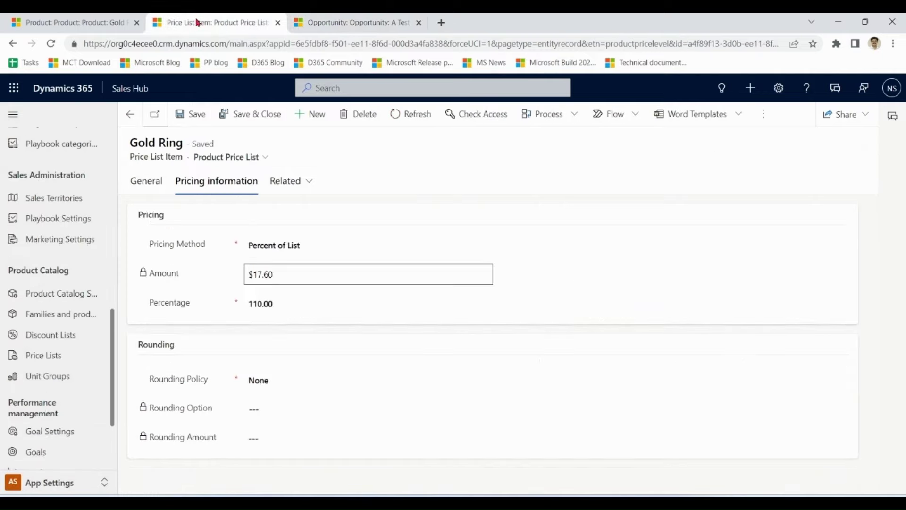
{"action": "left_click", "coordinate": [273, 382]}
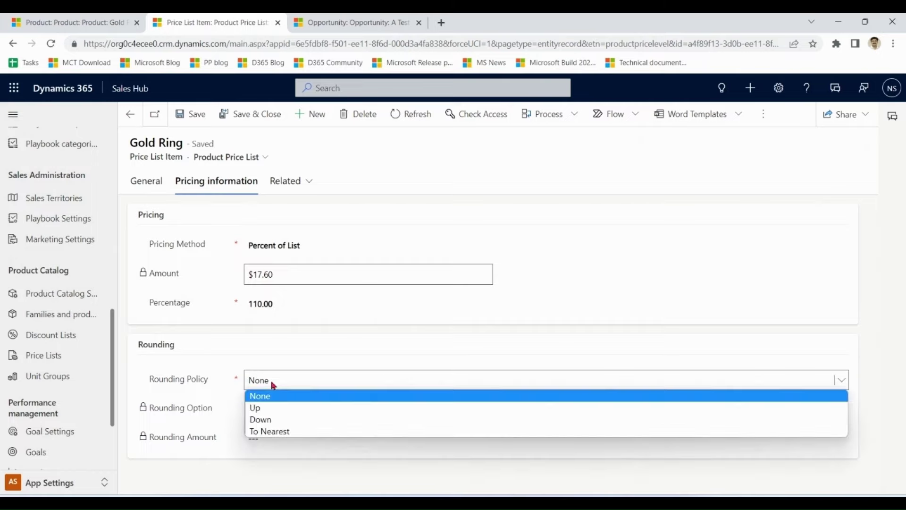
{"action": "left_click", "coordinate": [262, 407]}
{"action": "left_click", "coordinate": [198, 120]}
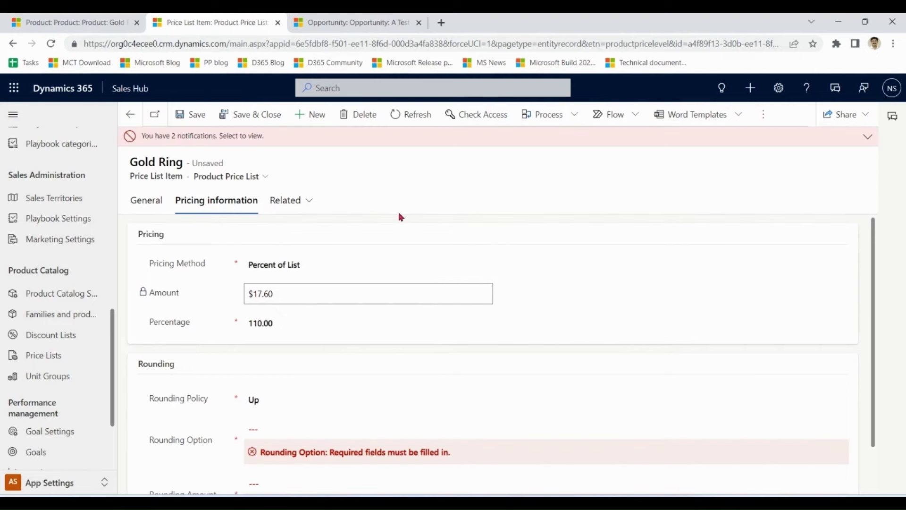
{"action": "scroll", "coordinate": [879, 338], "scroll_direction": "down", "scroll_amount": 1}
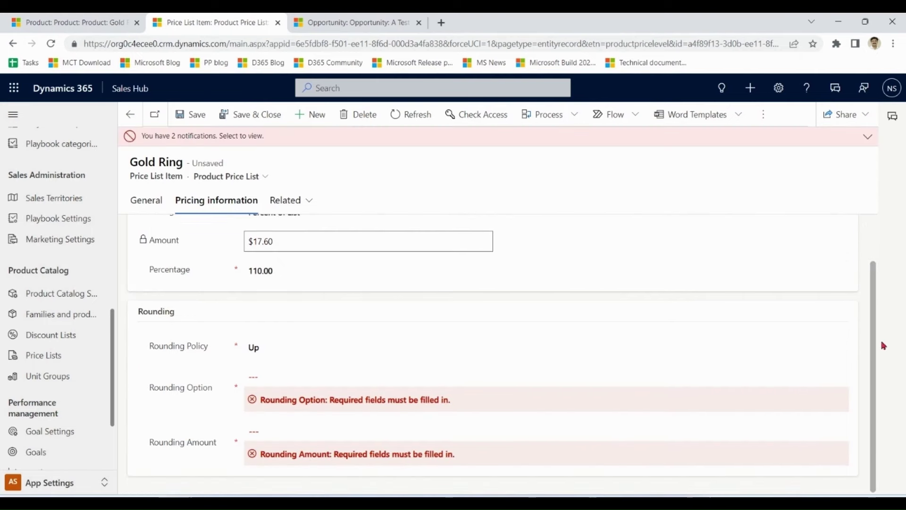
{"action": "left_click", "coordinate": [337, 379]}
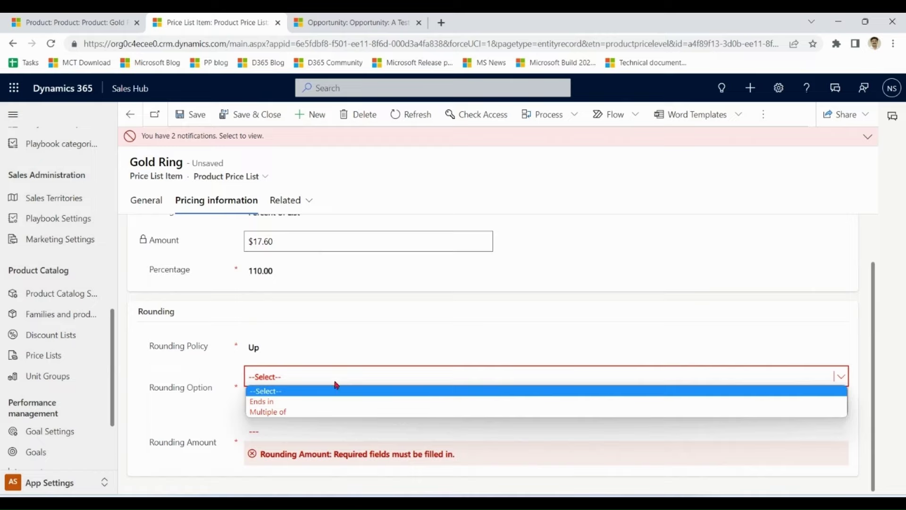
{"action": "left_click", "coordinate": [334, 401]}
{"action": "left_click", "coordinate": [311, 435]}
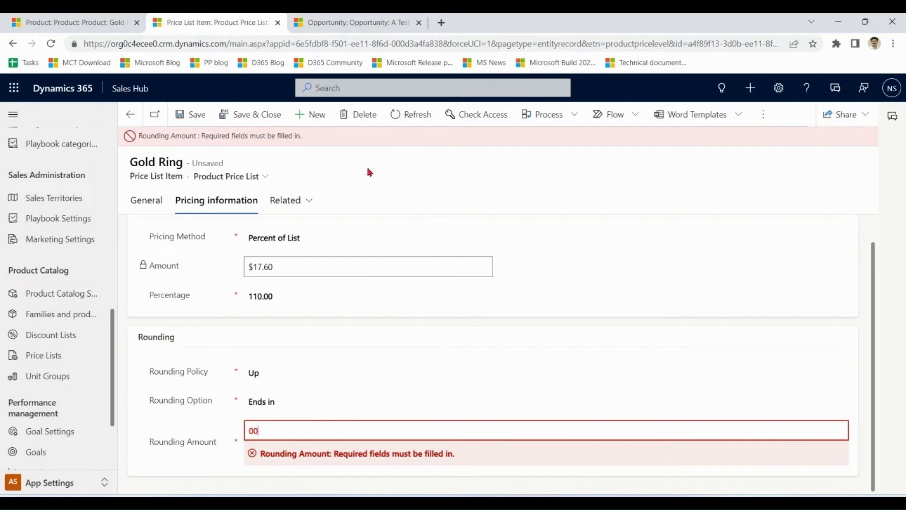
{"action": "left_click", "coordinate": [195, 115]}
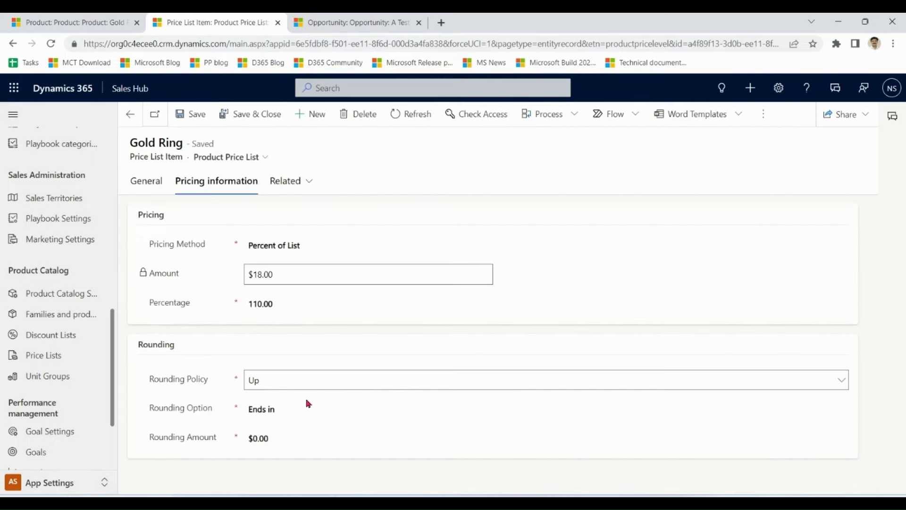
- Change the rounding policy to Down, keeping Ends in, and save ($17.00)
{"action": "left_click", "coordinate": [284, 410]}
{"action": "left_click", "coordinate": [274, 387]}
{"action": "left_click", "coordinate": [274, 383]}
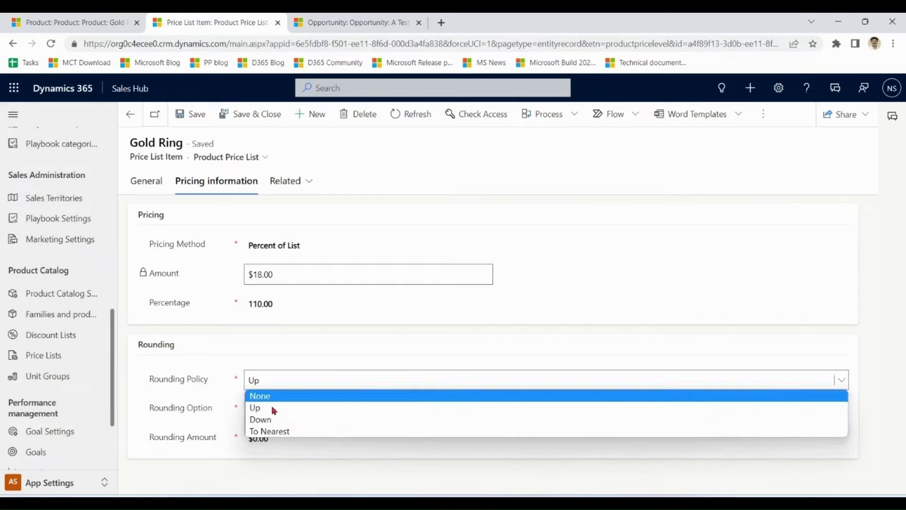
{"action": "left_click", "coordinate": [273, 419]}
{"action": "left_click", "coordinate": [302, 417]}
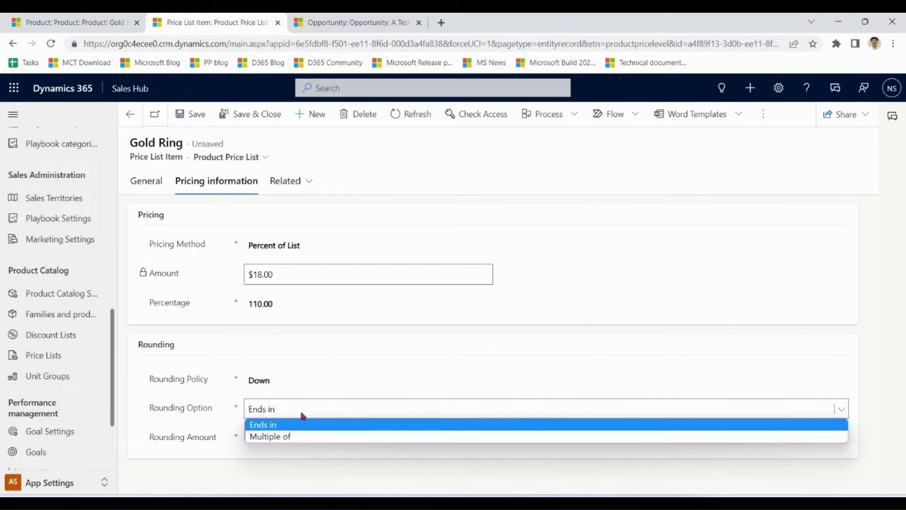
{"action": "left_click", "coordinate": [302, 416]}
{"action": "left_click", "coordinate": [194, 117]}
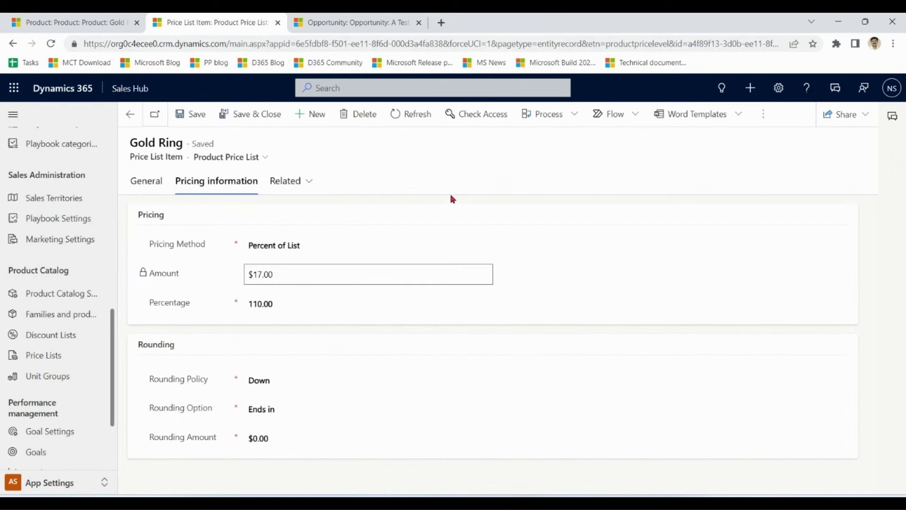
- Refresh A Test Opp's products, then set rounding back to None and save
{"action": "left_click", "coordinate": [354, 22]}
{"action": "left_click", "coordinate": [734, 318]}
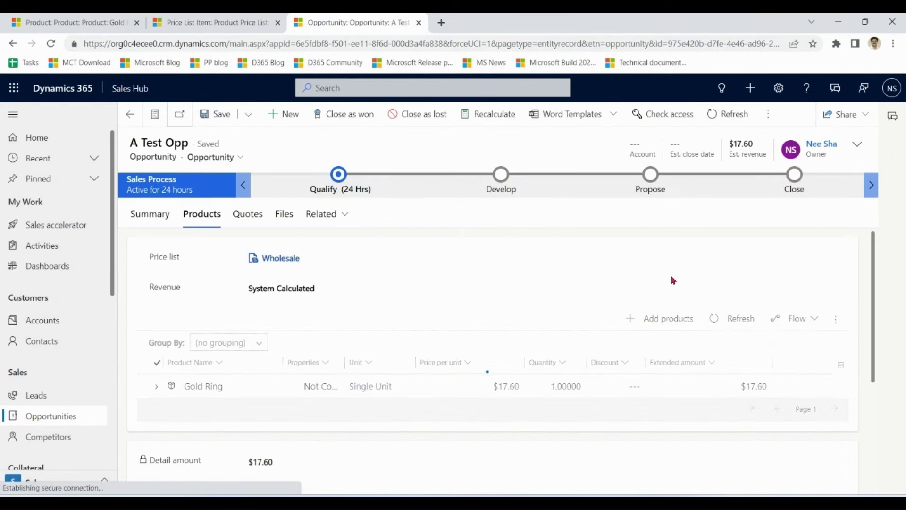
{"action": "left_click", "coordinate": [226, 23]}
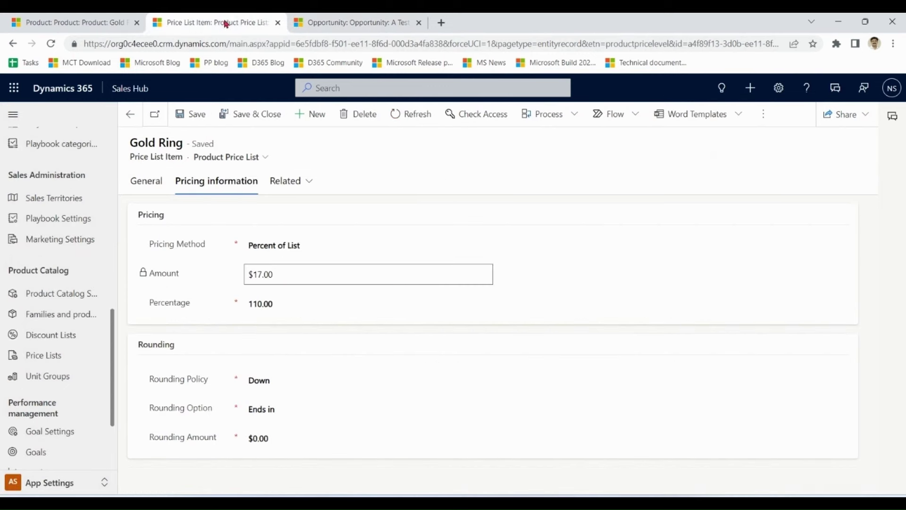
{"action": "left_click", "coordinate": [293, 380]}
{"action": "left_click", "coordinate": [287, 396]}
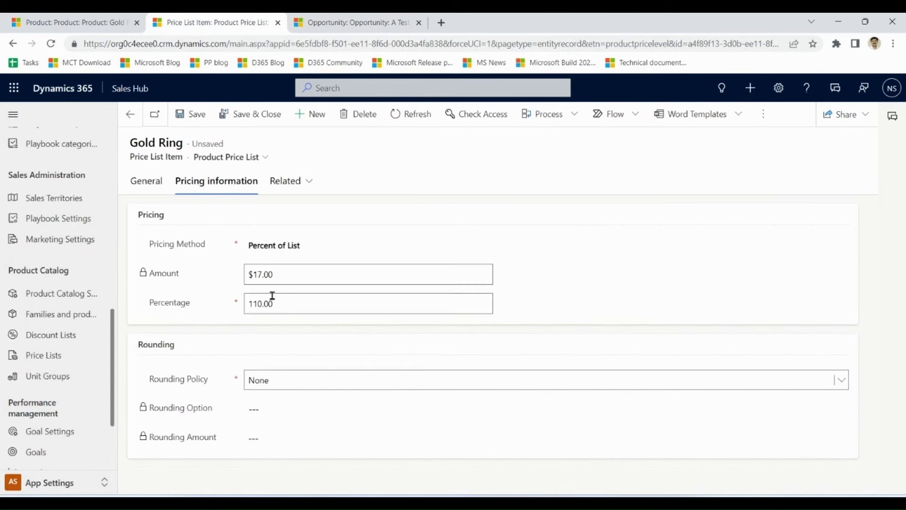
{"action": "left_click", "coordinate": [197, 117]}
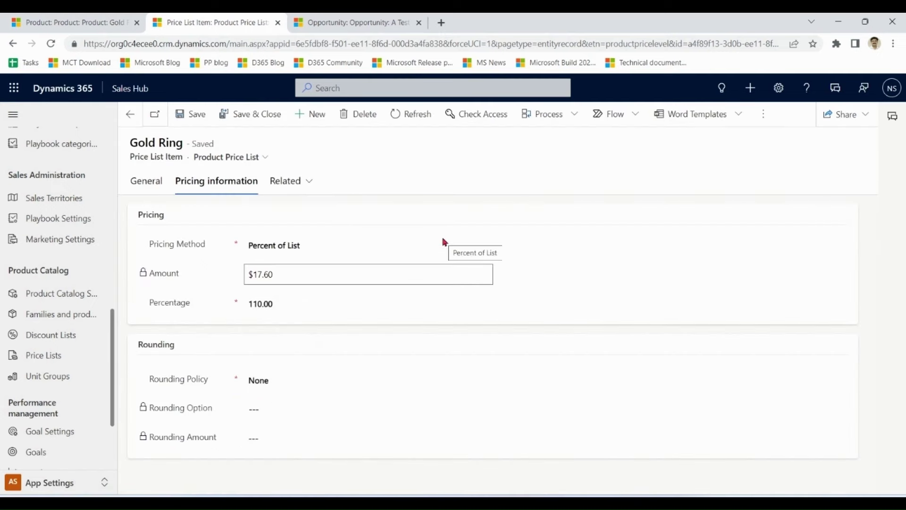
{"action": "left_click", "coordinate": [331, 246]}
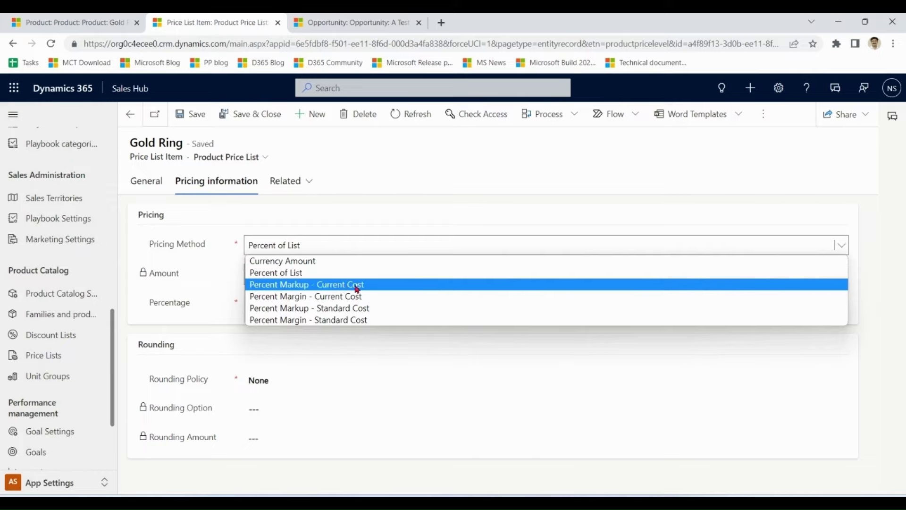
- Set pricing to Percent Markup - Current Cost at 10% and save
{"action": "left_click", "coordinate": [358, 289]}
{"action": "left_click", "coordinate": [277, 300]}
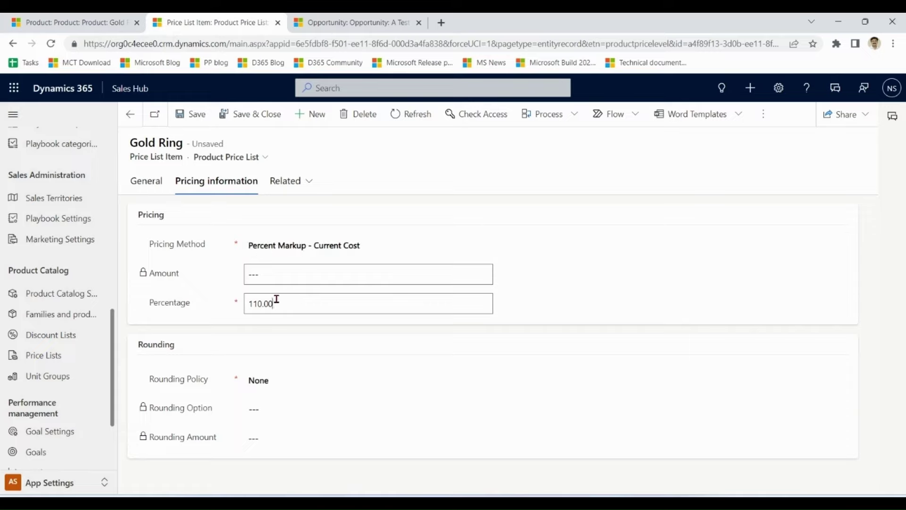
{"action": "left_click_drag", "start_coordinate": [277, 300], "coordinate": [245, 301]}
{"action": "type", "text": "10"}
{"action": "left_click", "coordinate": [296, 274]}
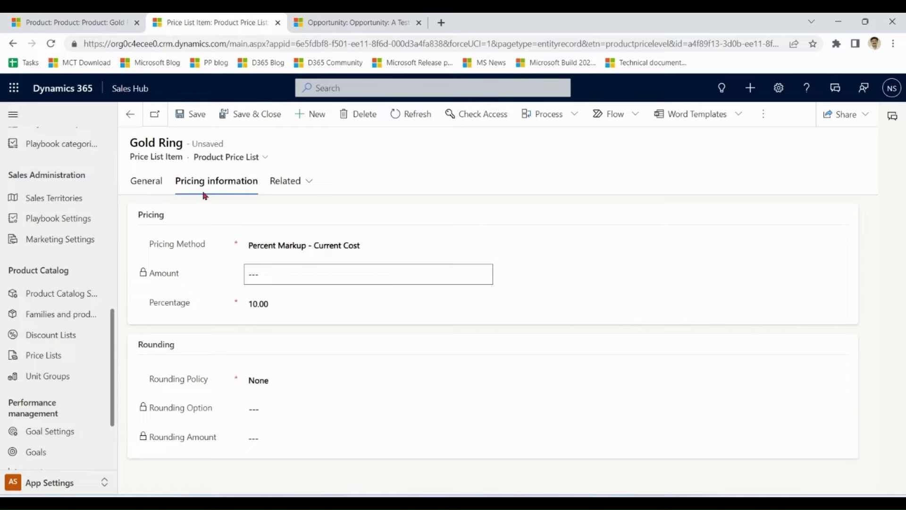
{"action": "left_click", "coordinate": [194, 116]}
- Compare the $12.00 current cost with the 10% markup, then recalculate A Test Opp to $13.20
{"action": "left_click", "coordinate": [83, 23]}
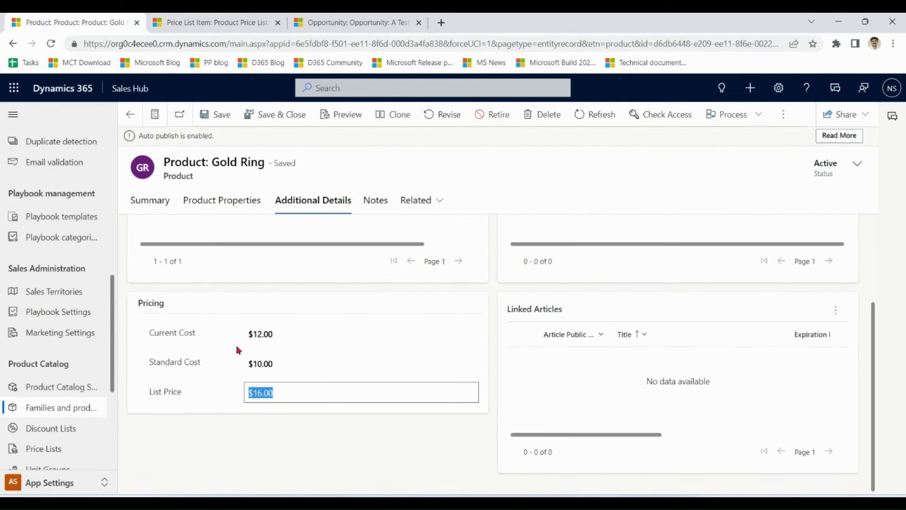
{"action": "left_click", "coordinate": [257, 333]}
{"action": "key", "text": "ctrl+Tab"}
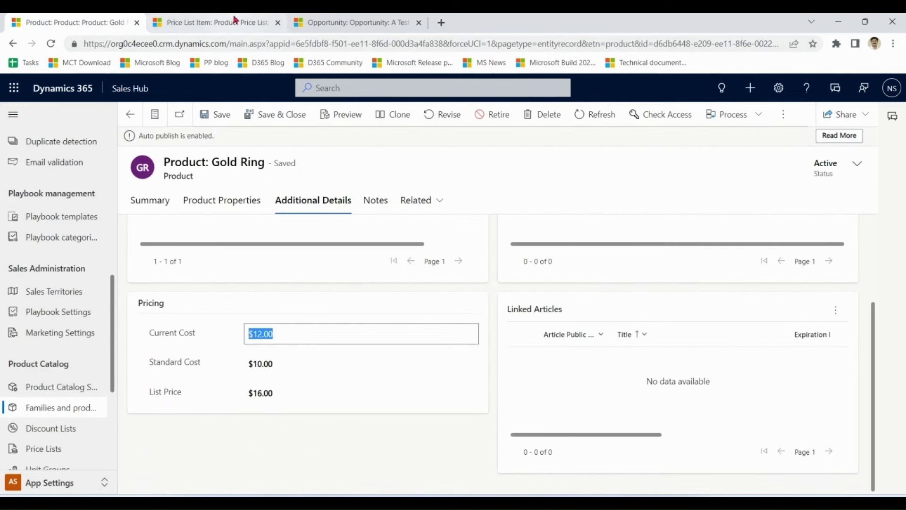
{"action": "left_click", "coordinate": [247, 305]}
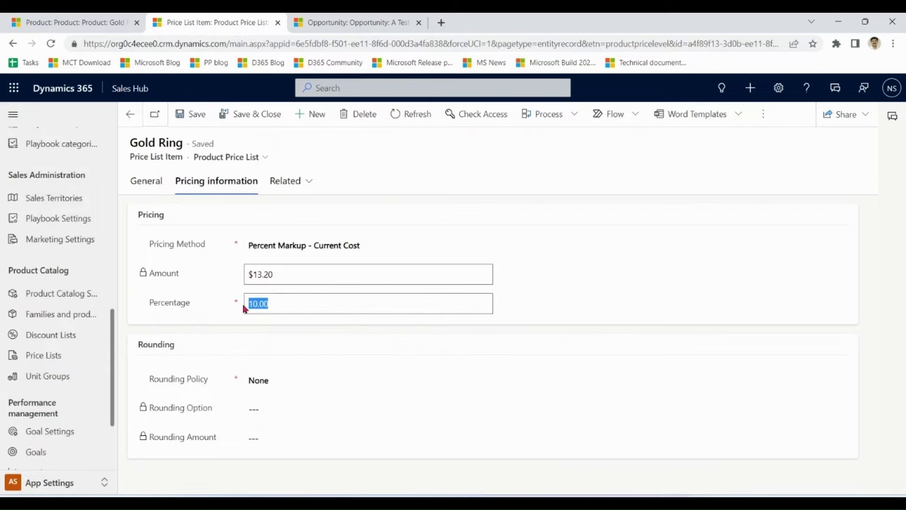
{"action": "left_click", "coordinate": [295, 274]}
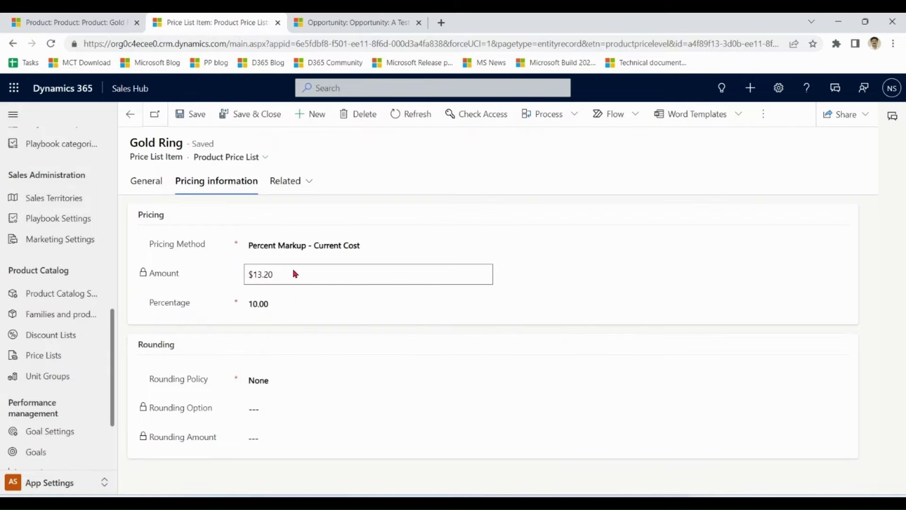
{"action": "left_click", "coordinate": [349, 22]}
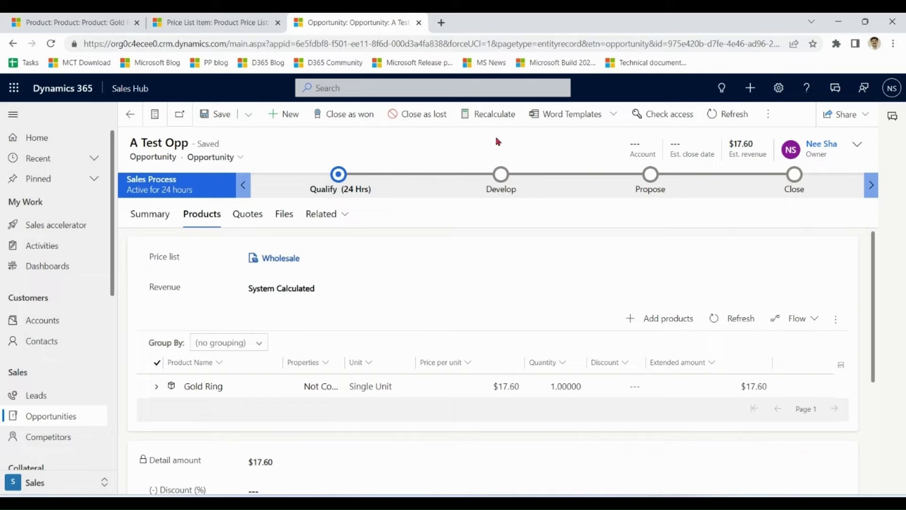
{"action": "left_click", "coordinate": [503, 115]}
- Switch the pricing method to Percent Markup - Standard Cost and save
{"action": "left_click", "coordinate": [216, 22]}
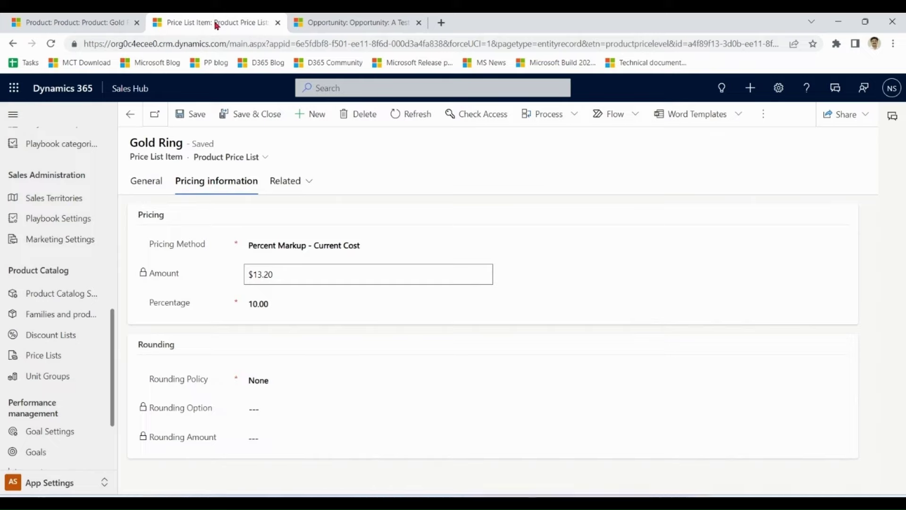
{"action": "left_click", "coordinate": [317, 245]}
{"action": "key", "text": "Down"}
{"action": "key", "text": "Down"}
{"action": "left_click", "coordinate": [381, 246]}
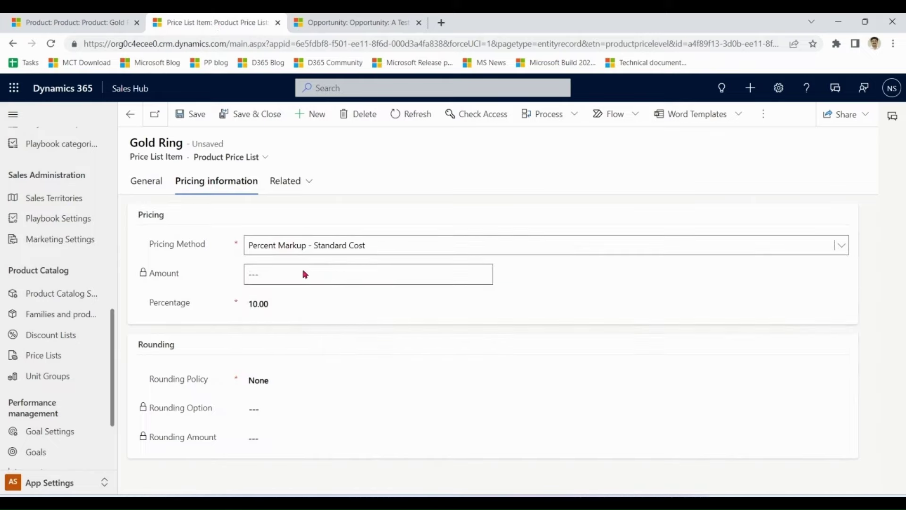
{"action": "left_click", "coordinate": [193, 115]}
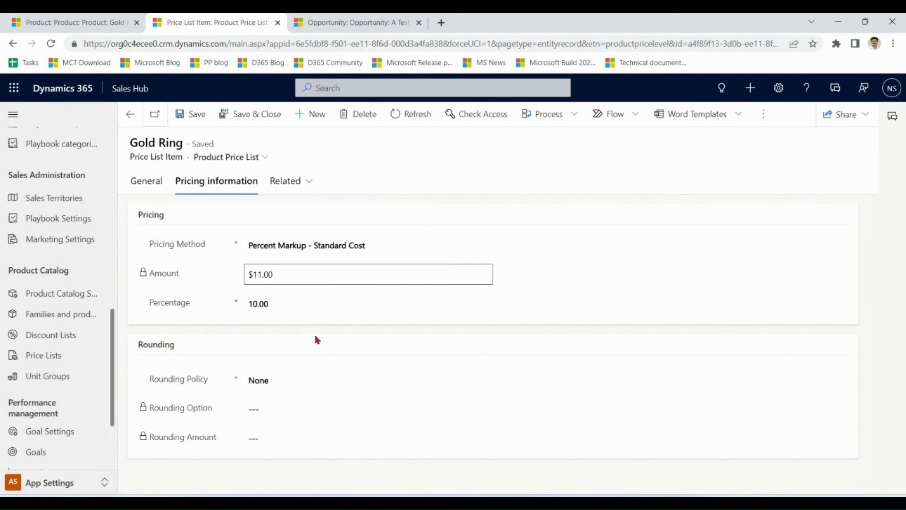
- Confirm the $10.00 standard cost gives an $11.00 item amount
{"action": "left_click", "coordinate": [70, 22]}
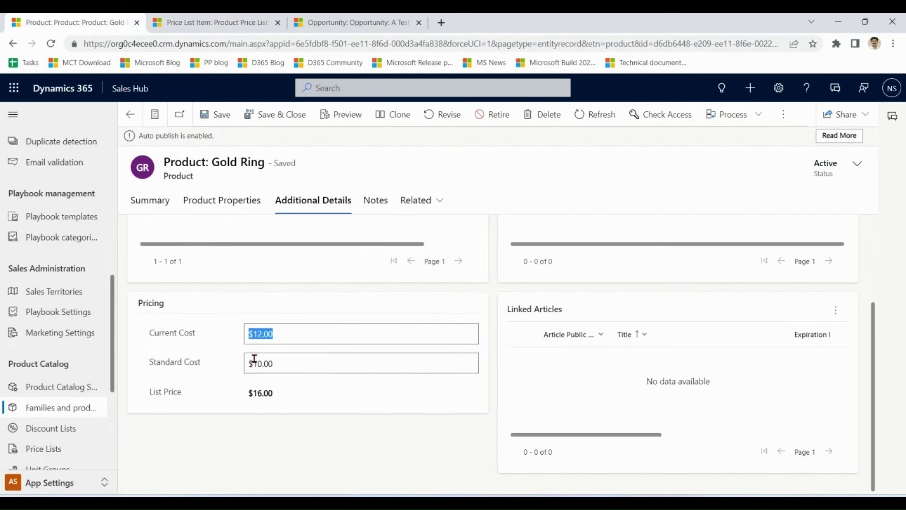
{"action": "left_click", "coordinate": [292, 367]}
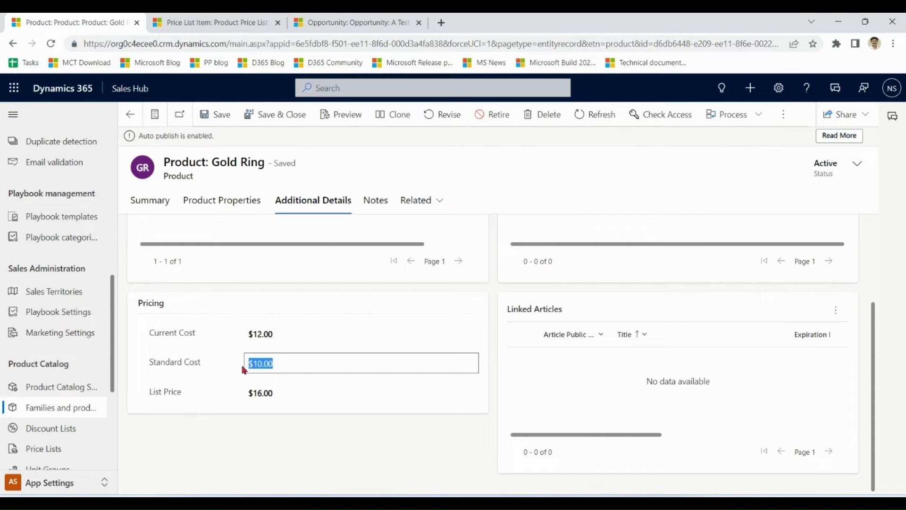
{"action": "left_click", "coordinate": [231, 22]}
{"action": "left_click", "coordinate": [291, 282]}
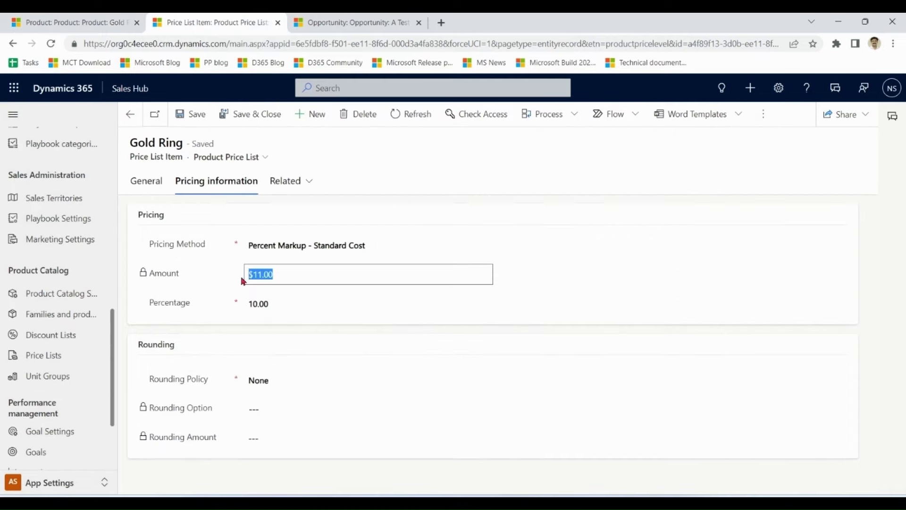
{"action": "left_click", "coordinate": [368, 250]}
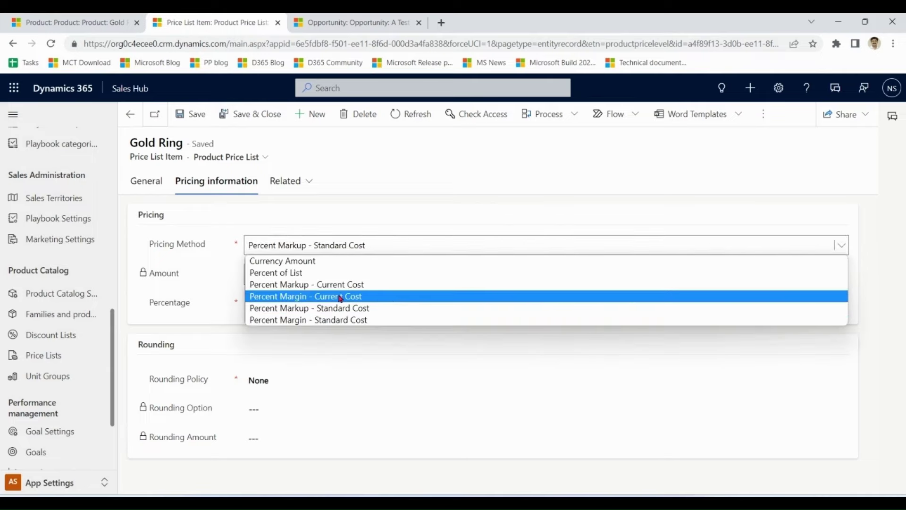
- Switch to Percent Margin - Current Cost, save, and compare $13.33 with the $12.00 current cost
{"action": "left_click", "coordinate": [356, 297]}
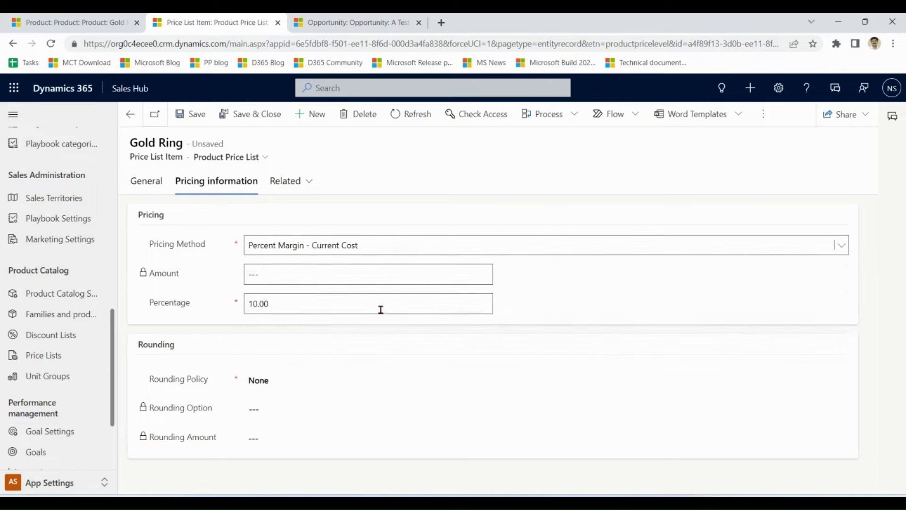
{"action": "left_click", "coordinate": [196, 115]}
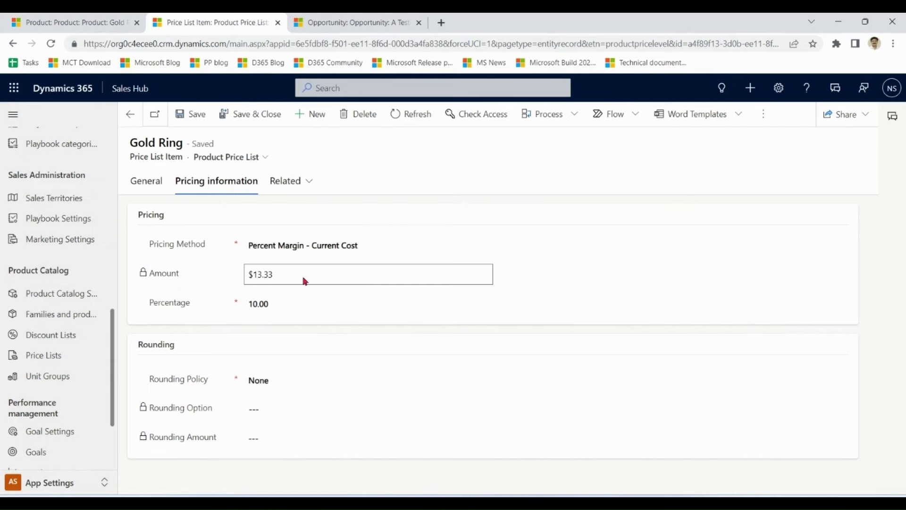
{"action": "left_click_drag", "start_coordinate": [304, 278], "coordinate": [243, 281]}
{"action": "left_click", "coordinate": [301, 278]}
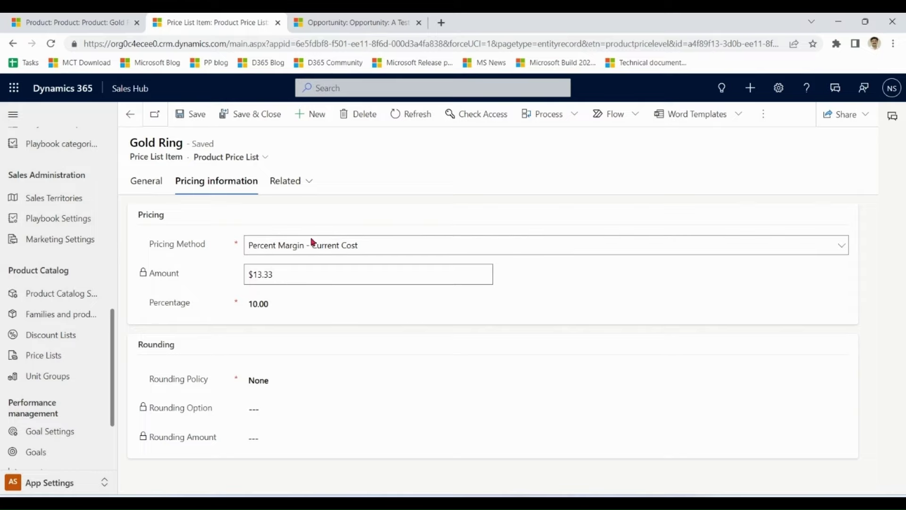
{"action": "left_click", "coordinate": [62, 20]}
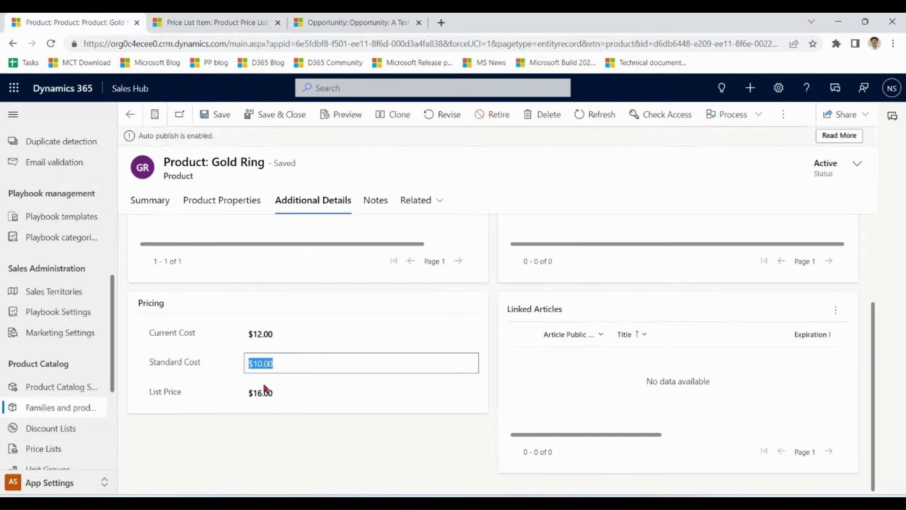
{"action": "left_click_drag", "start_coordinate": [272, 335], "coordinate": [245, 341]}
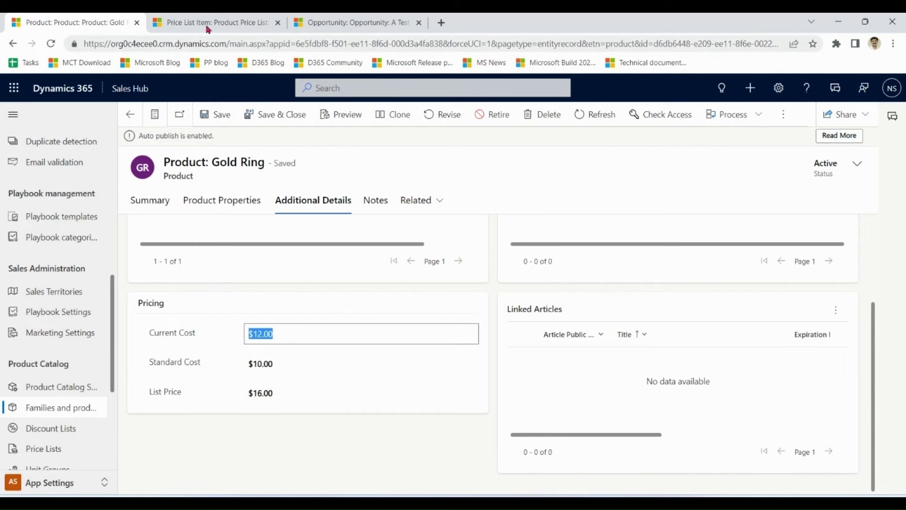
{"action": "left_click", "coordinate": [208, 28]}
- Change to Percent Margin - Standard Cost, verify $11.11 against the $10.00 standard cost, save and close
{"action": "left_click", "coordinate": [296, 245]}
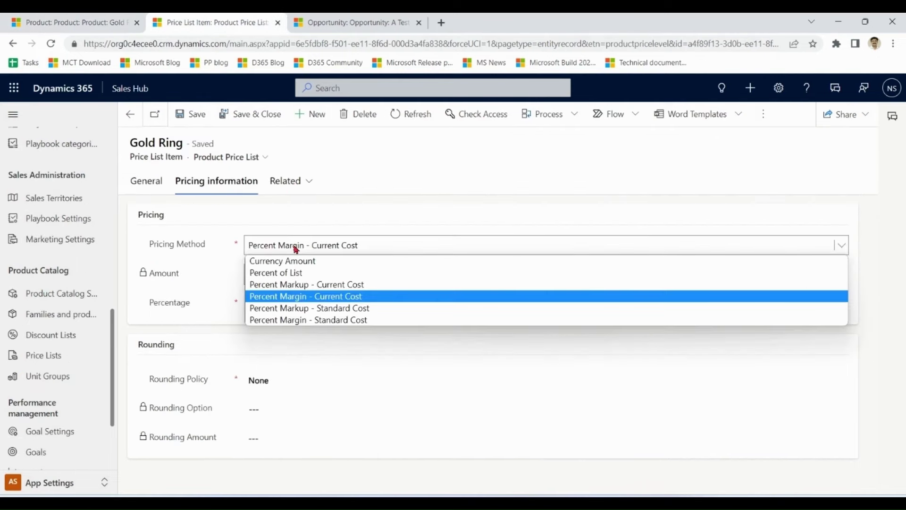
{"action": "left_click", "coordinate": [309, 321]}
{"action": "left_click", "coordinate": [188, 114]}
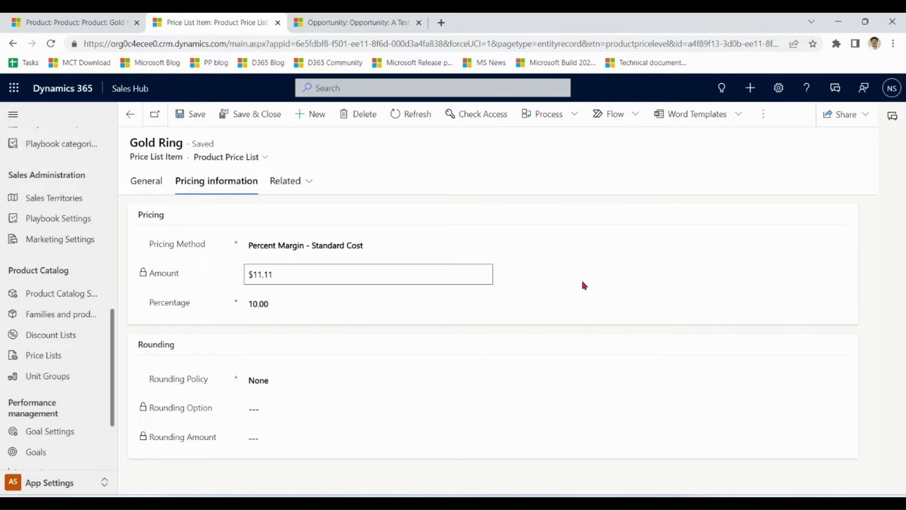
{"action": "left_click_drag", "start_coordinate": [381, 275], "coordinate": [246, 277]}
{"action": "left_click", "coordinate": [68, 21]}
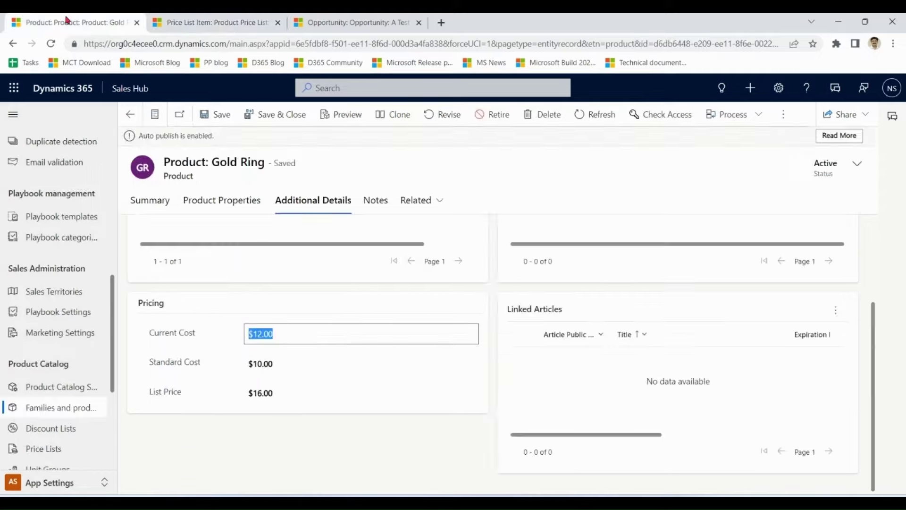
{"action": "left_click", "coordinate": [296, 360]}
{"action": "left_click", "coordinate": [206, 23]}
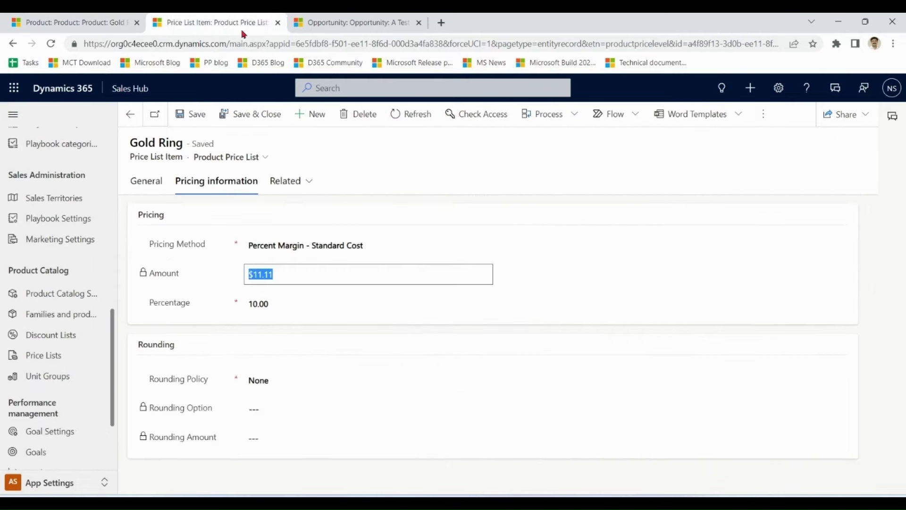
{"action": "left_click", "coordinate": [249, 120]}
{"action": "left_click", "coordinate": [365, 20]}
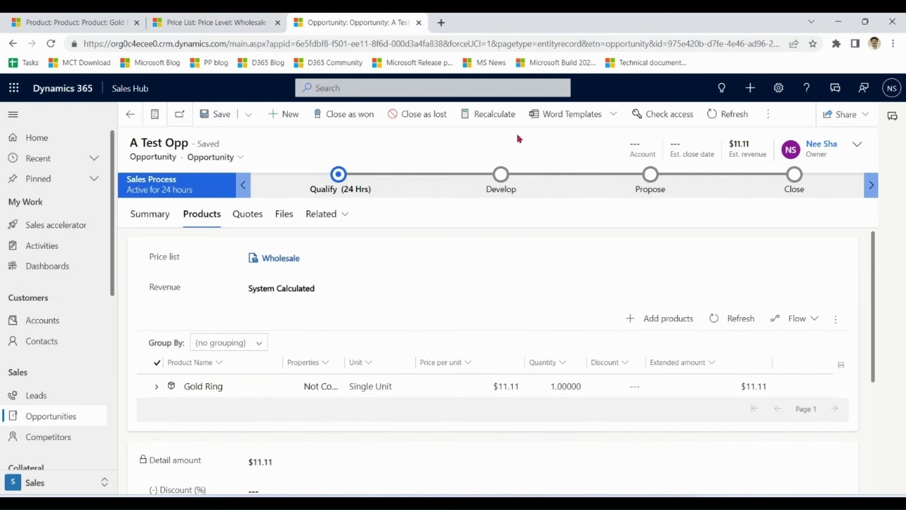
- Reopen Wholesale's Gold Ring item to review Percent Margin - Standard Cost at 10%, $11.11
{"action": "left_click", "coordinate": [200, 23]}
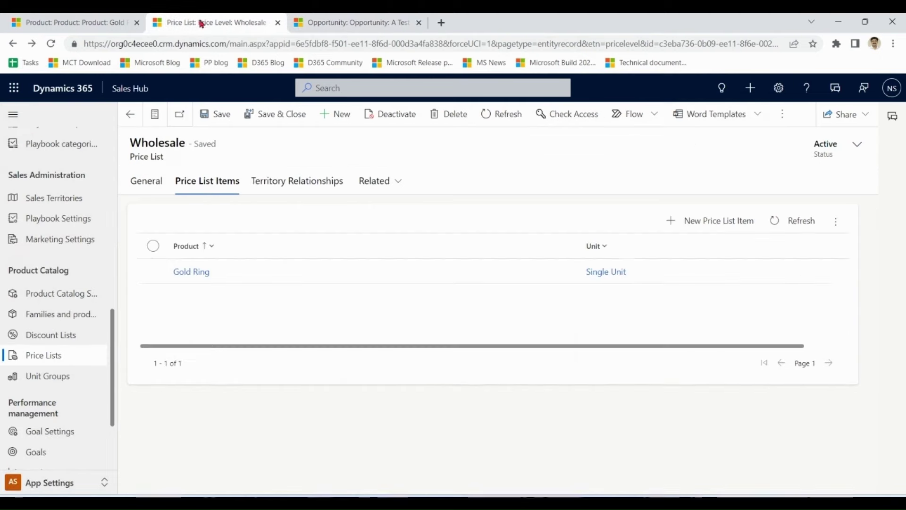
{"action": "double_click", "coordinate": [279, 281]}
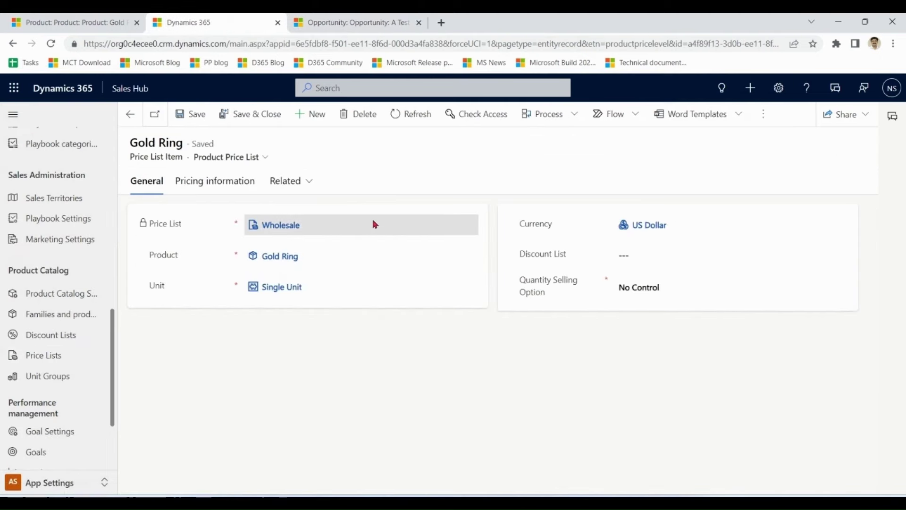
{"action": "left_click", "coordinate": [238, 183]}
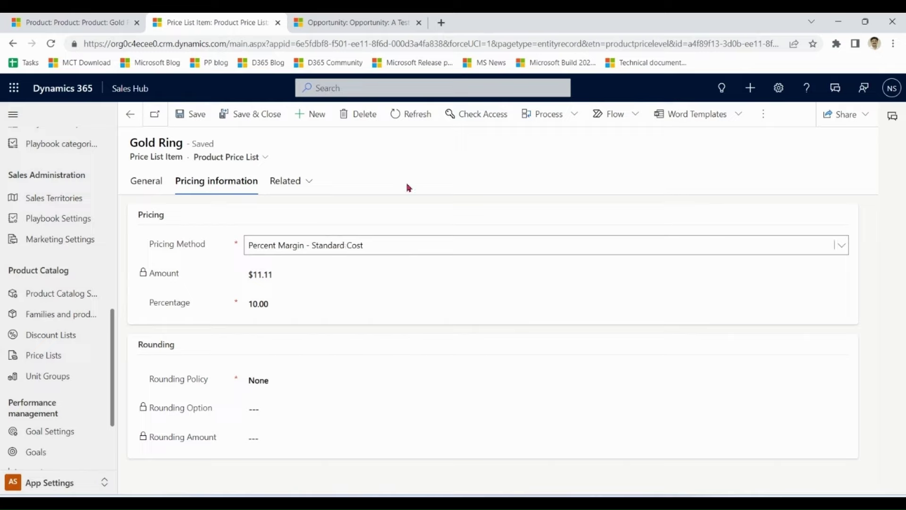
{"action": "left_click", "coordinate": [405, 246]}
{"action": "left_click", "coordinate": [405, 246]}
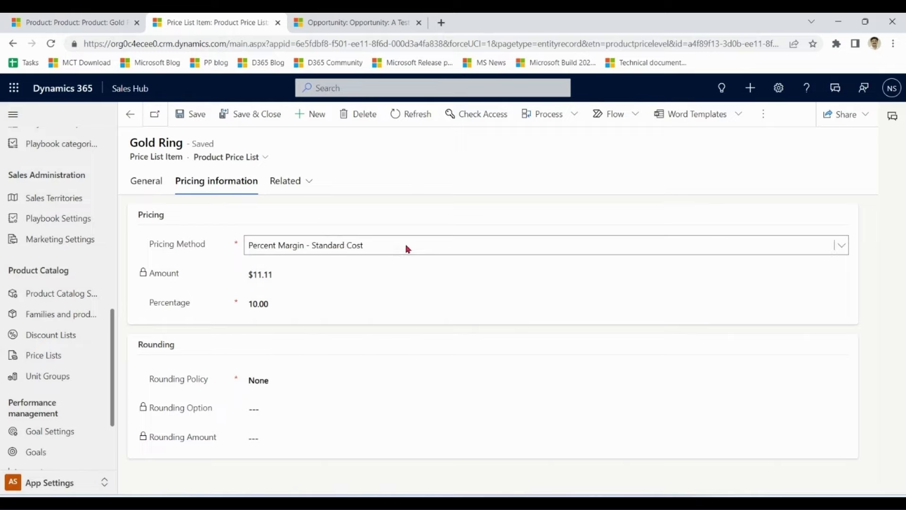
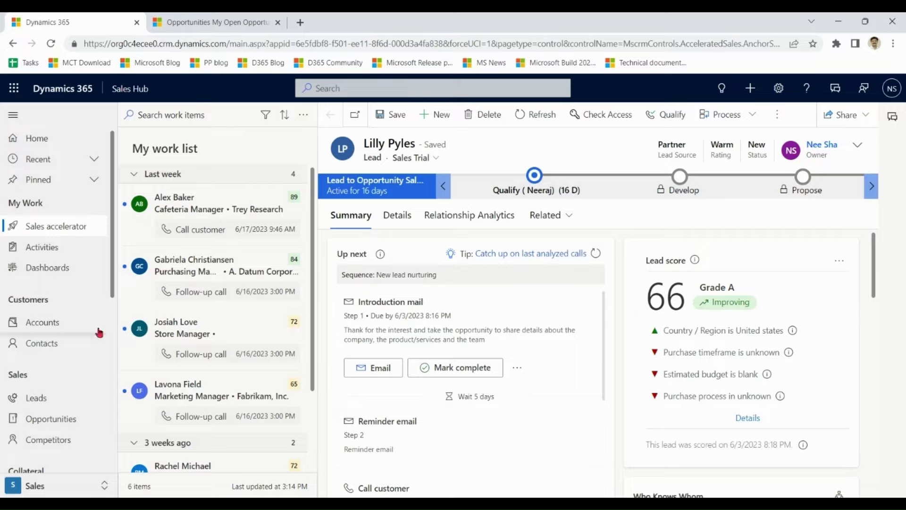
- From the Opportunities list, add an opportunity with topic 'A new Opp' and save it
{"action": "left_click", "coordinate": [52, 429]}
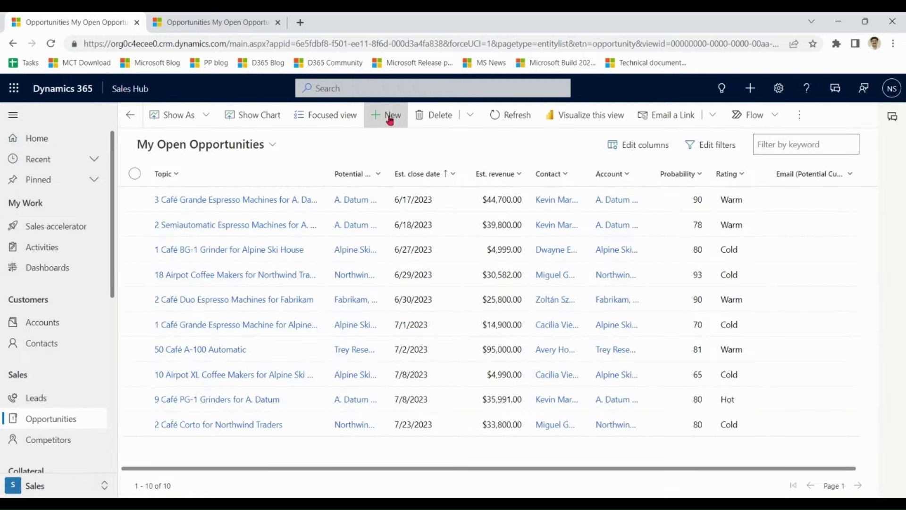
{"action": "left_click", "coordinate": [390, 117]}
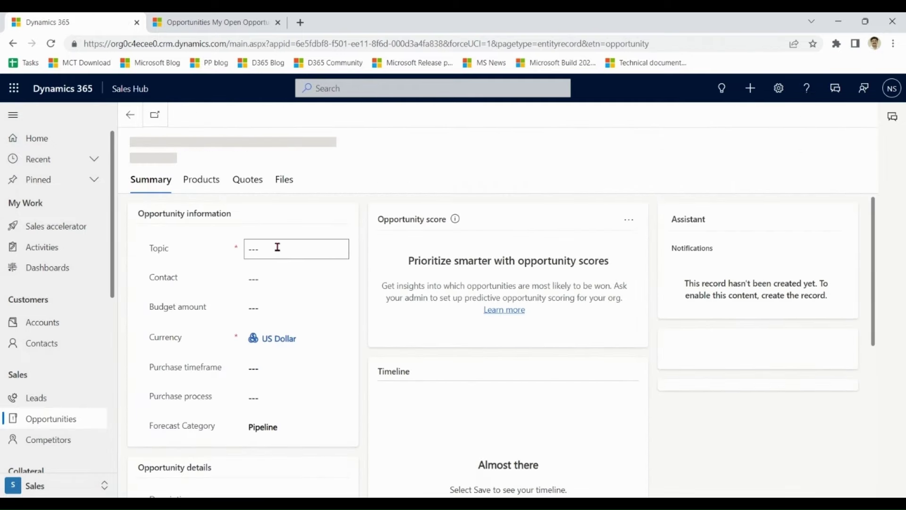
{"action": "left_click", "coordinate": [277, 248]}
{"action": "type", "text": "A new Opp"}
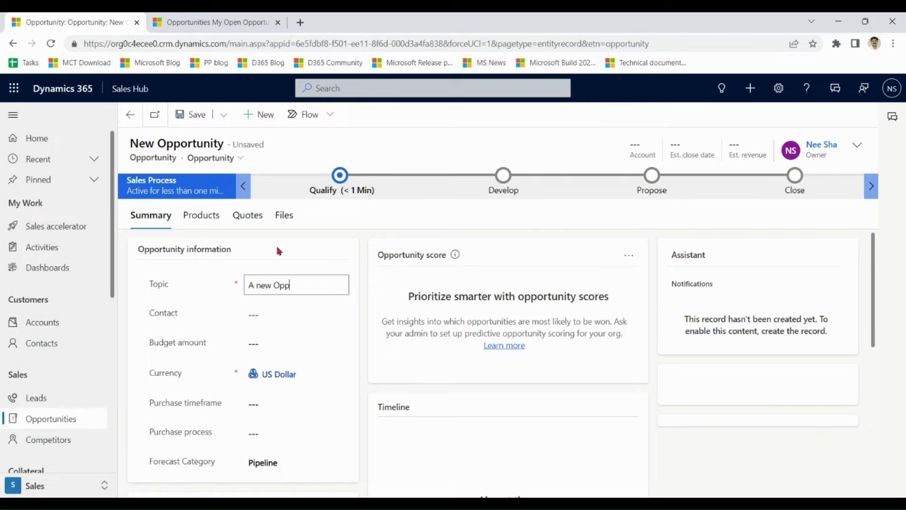
{"action": "left_click", "coordinate": [197, 115]}
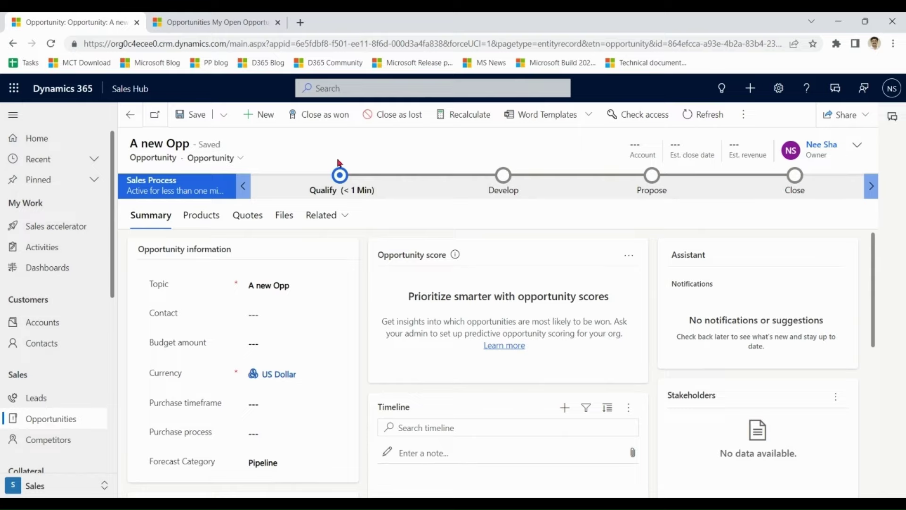
- Open the Introduction mail email from My Activities
{"action": "left_click", "coordinate": [51, 251]}
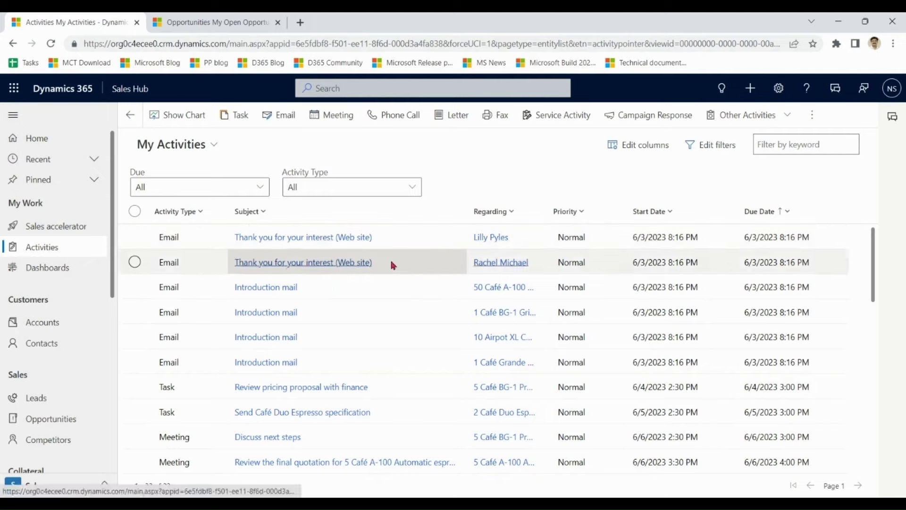
{"action": "left_click", "coordinate": [371, 296]}
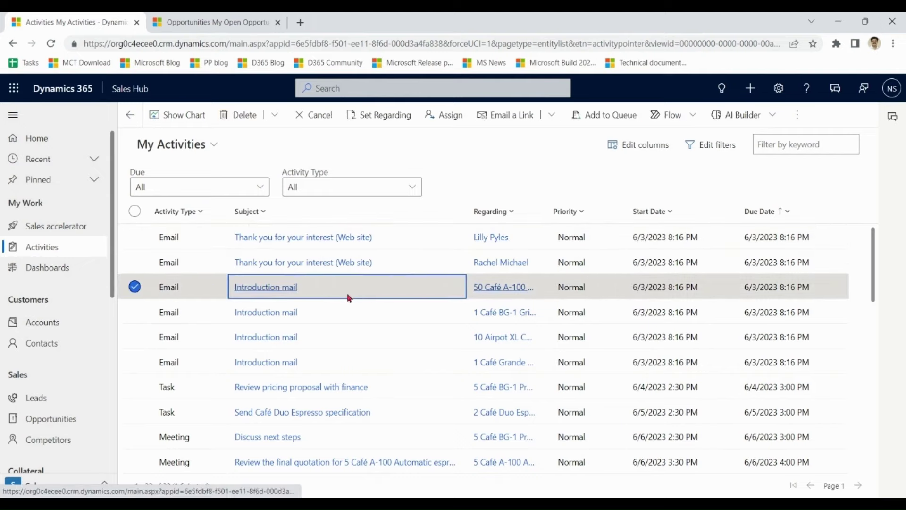
{"action": "left_click", "coordinate": [332, 295]}
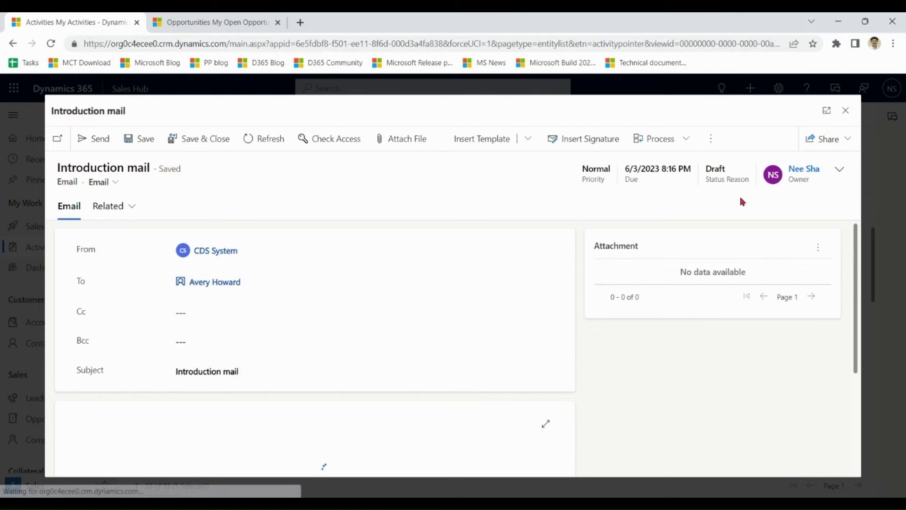
- Convert the Introduction mail email into an opportunity and go to the new record
{"action": "left_click", "coordinate": [712, 141]}
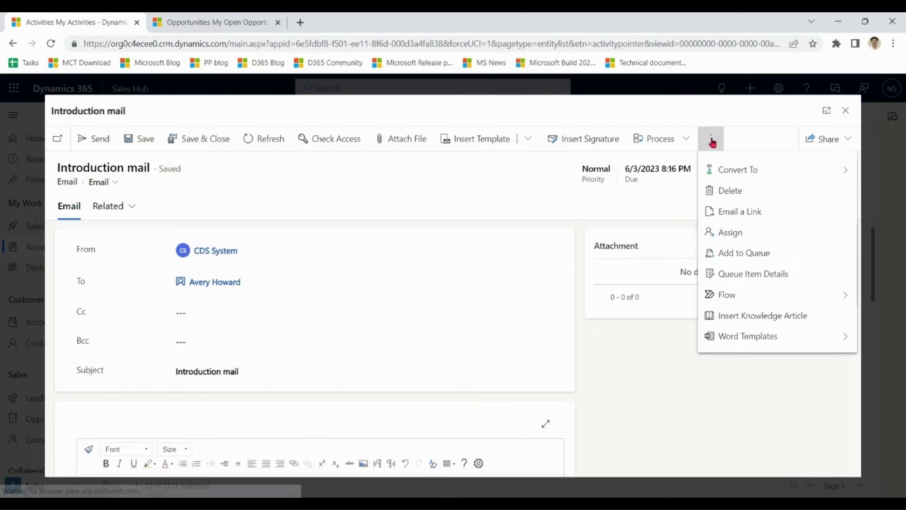
{"action": "left_click", "coordinate": [732, 171]}
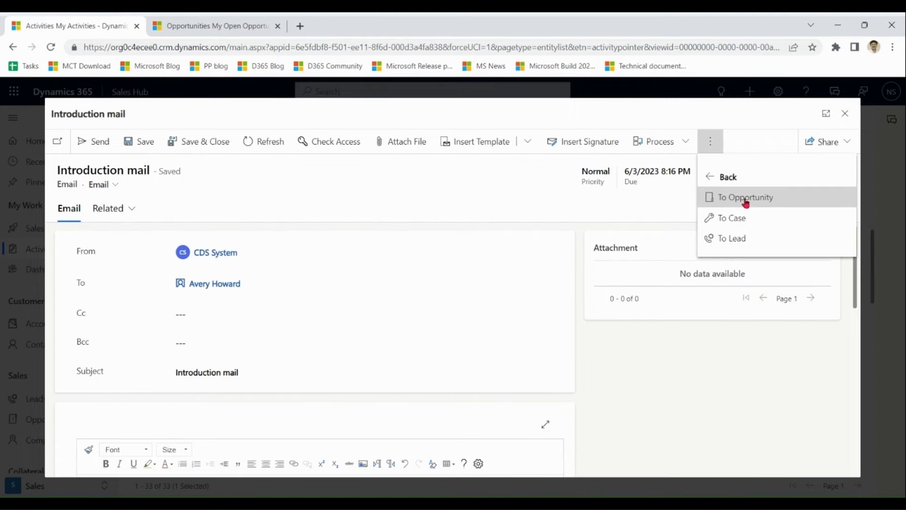
{"action": "left_click", "coordinate": [745, 198]}
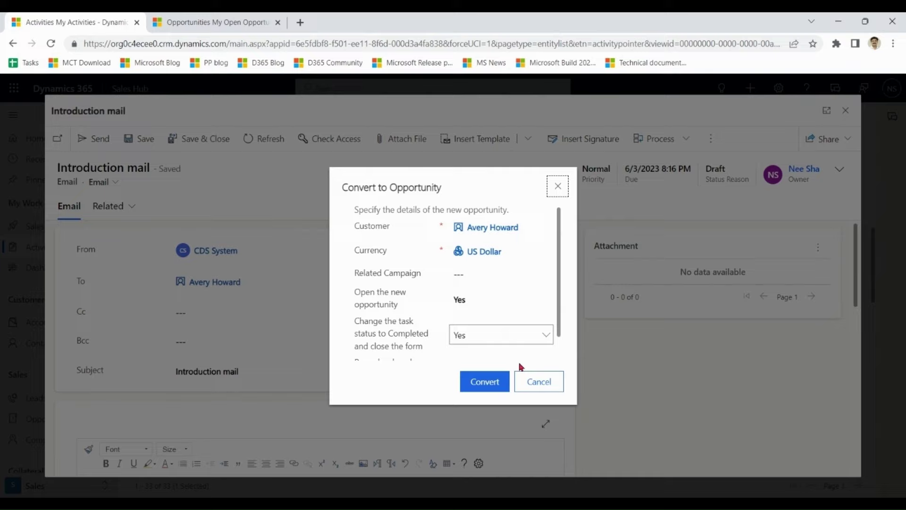
{"action": "left_click", "coordinate": [486, 385]}
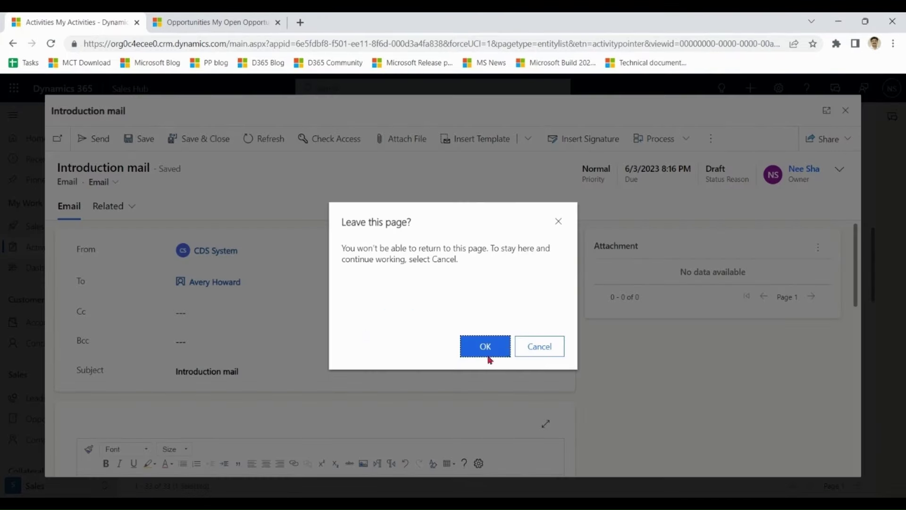
{"action": "left_click", "coordinate": [489, 357]}
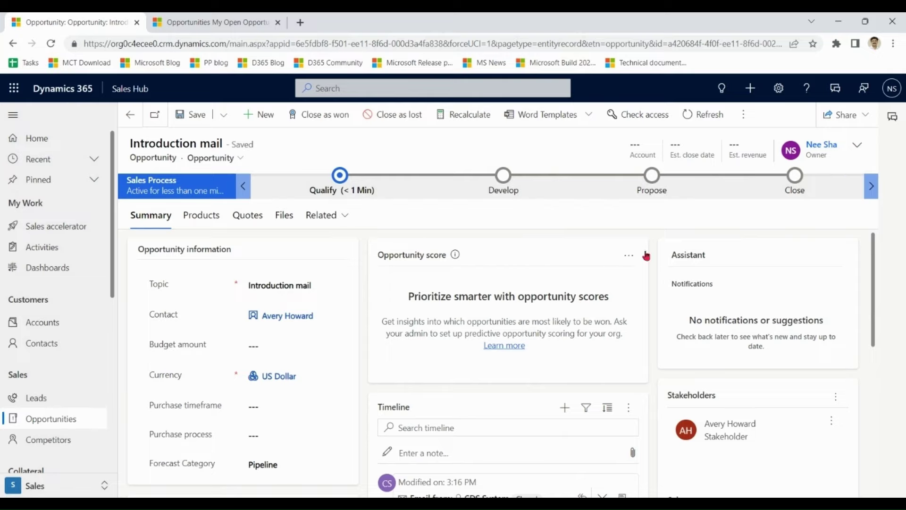
- Check Budget amount, Purchase timeframe and Purchase process unchanged, then go back to My Open Opportunities
{"action": "scroll", "coordinate": [874, 256], "scroll_direction": "down", "scroll_amount": 1}
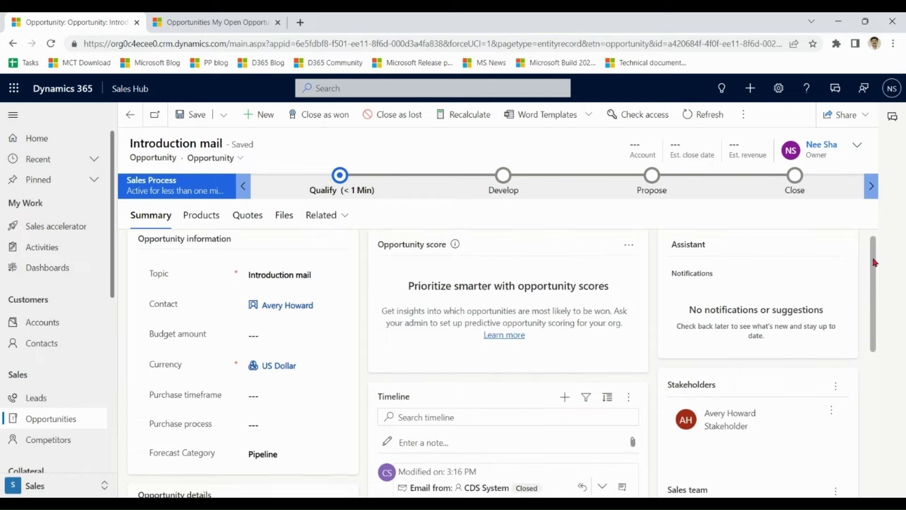
{"action": "left_click", "coordinate": [306, 329]}
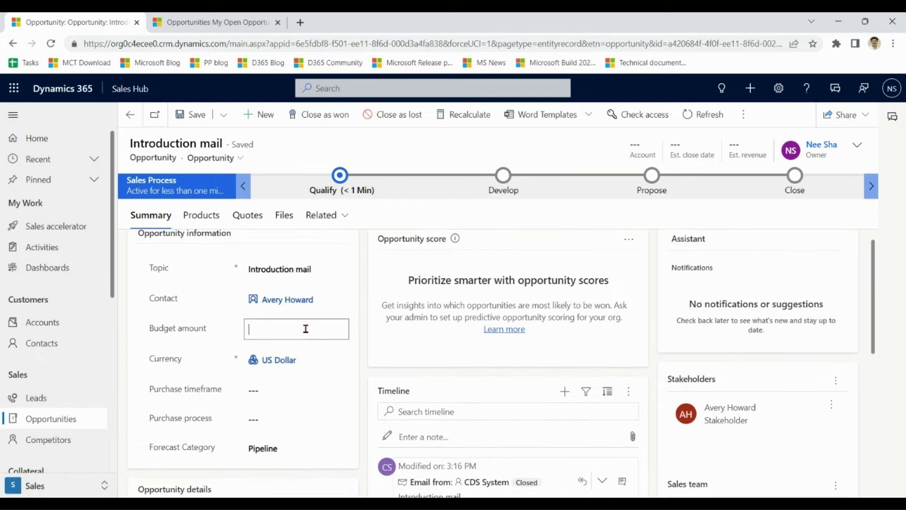
{"action": "left_click", "coordinate": [276, 391]}
{"action": "left_click", "coordinate": [288, 420]}
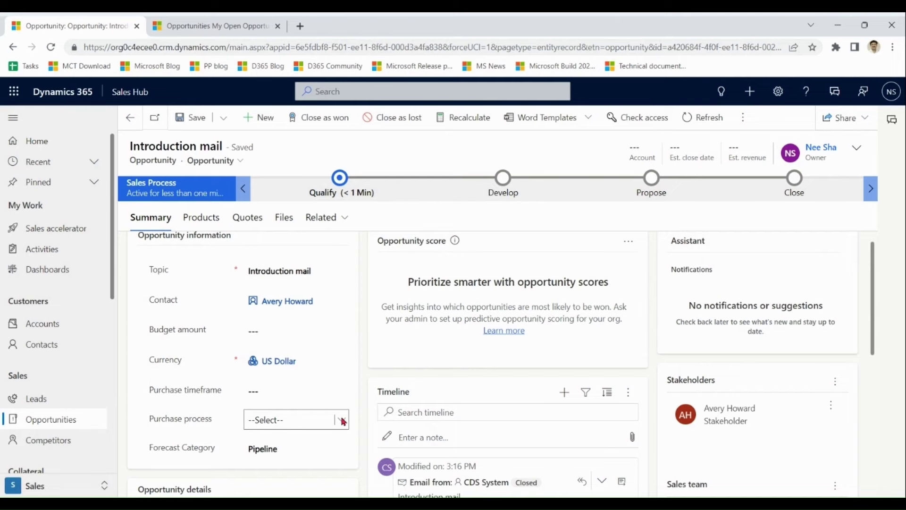
{"action": "left_click_drag", "start_coordinate": [873, 290], "coordinate": [868, 267]}
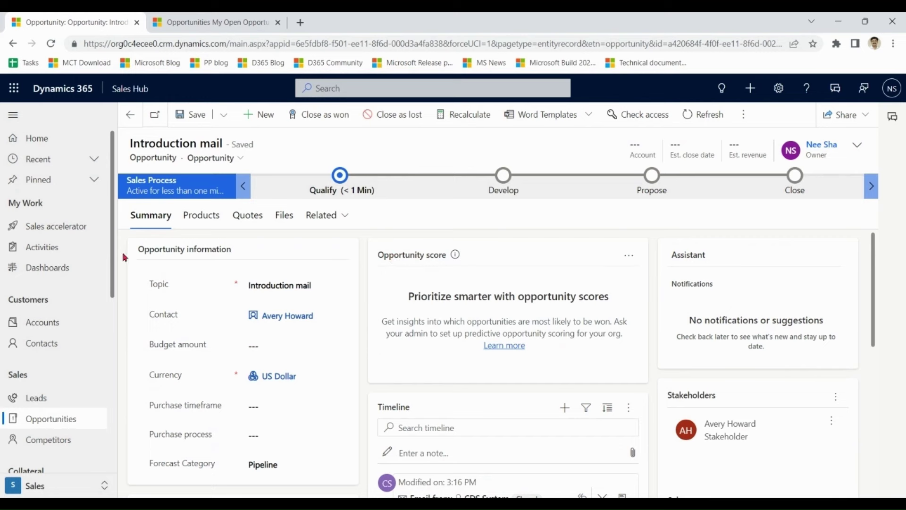
{"action": "left_click", "coordinate": [34, 419]}
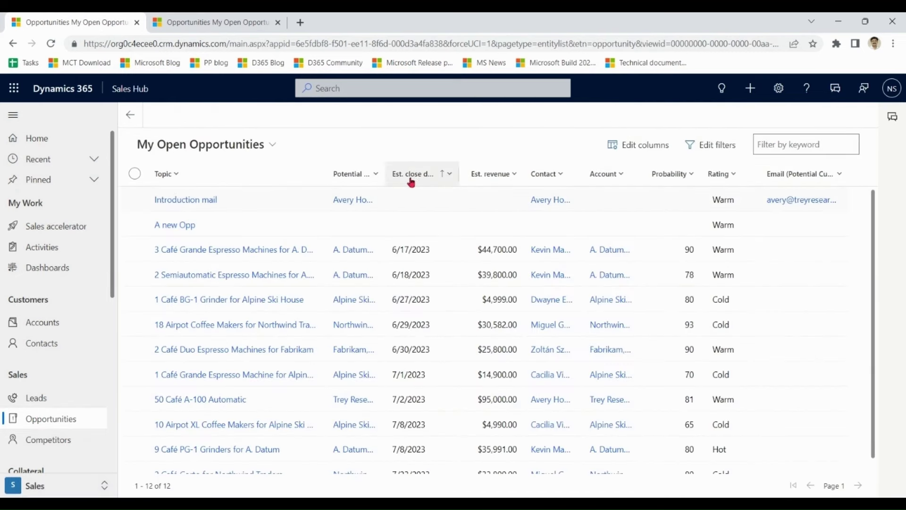
- Open 2 Semiautomatic Espresso Machines for A. Datum and review its score of 78 and completed Qualify steps
{"action": "double_click", "coordinate": [416, 277]}
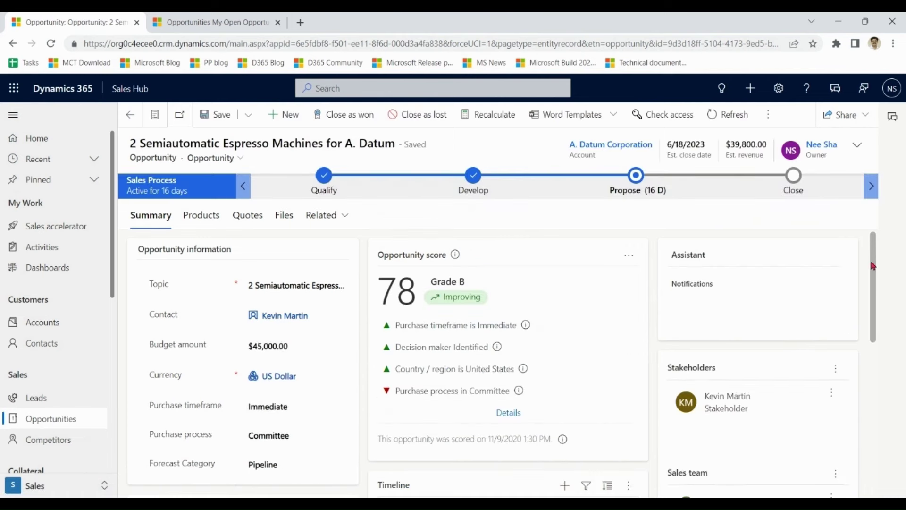
{"action": "left_click_drag", "start_coordinate": [454, 255], "coordinate": [385, 253]}
{"action": "left_click", "coordinate": [498, 246]}
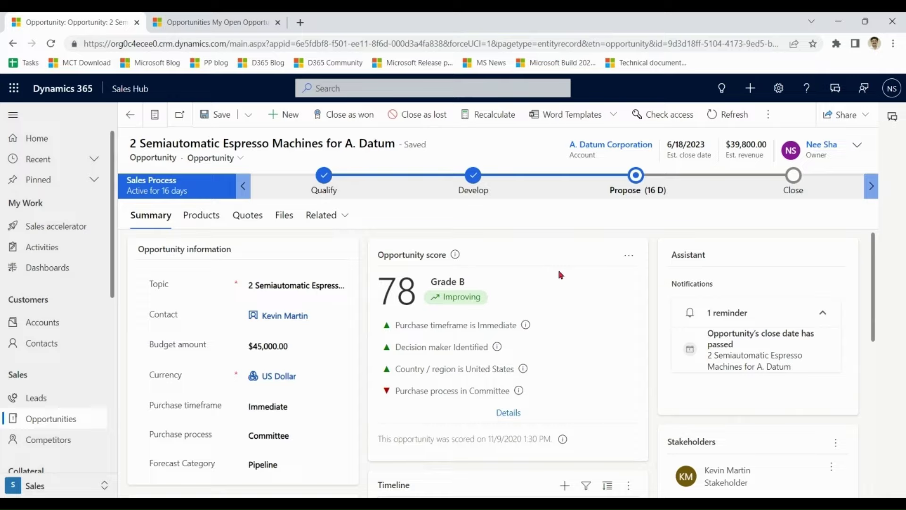
{"action": "left_click_drag", "start_coordinate": [417, 296], "coordinate": [380, 297]}
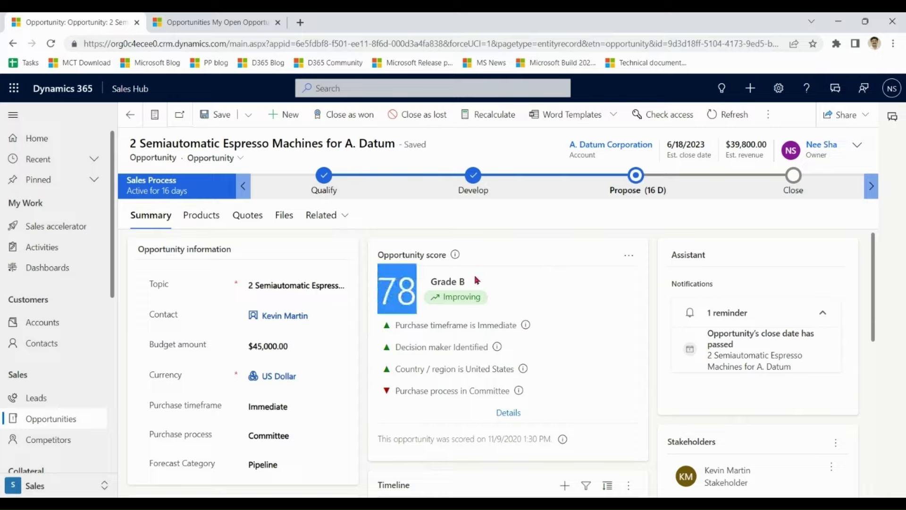
{"action": "left_click", "coordinate": [573, 238]}
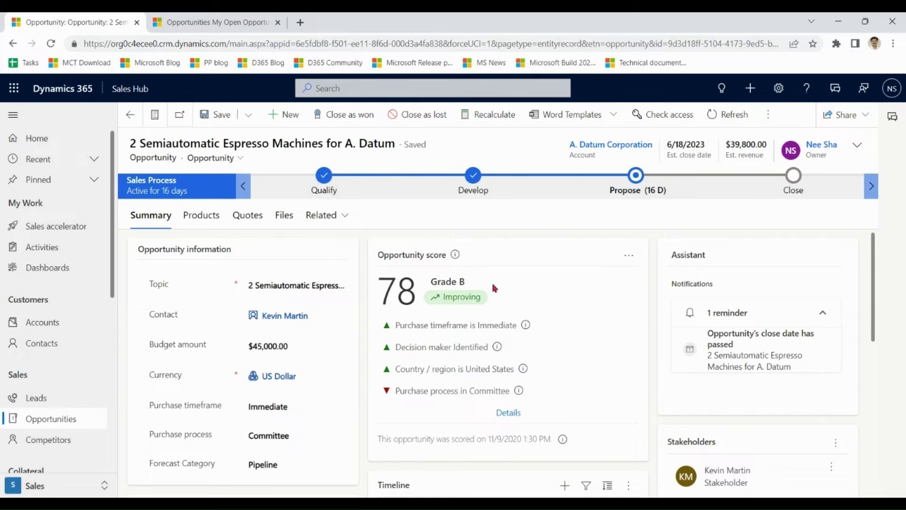
{"action": "left_click", "coordinate": [329, 185]}
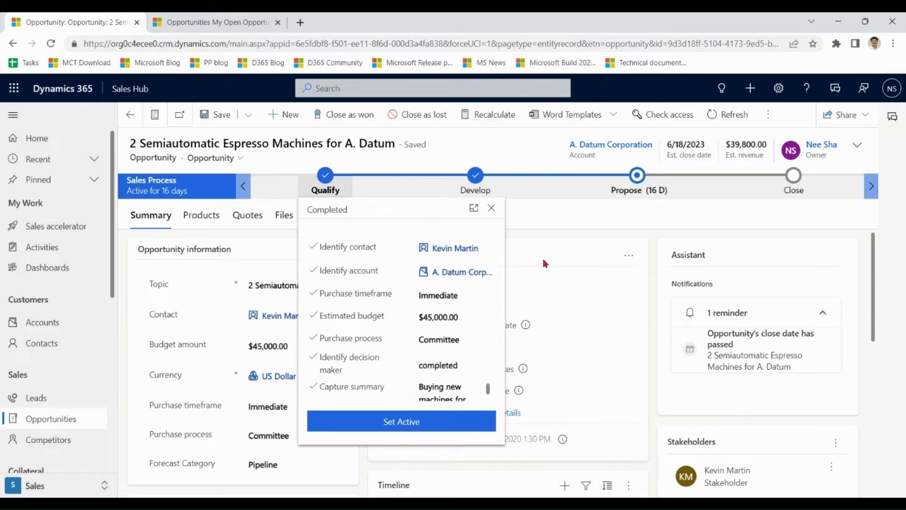
{"action": "left_click", "coordinate": [590, 238]}
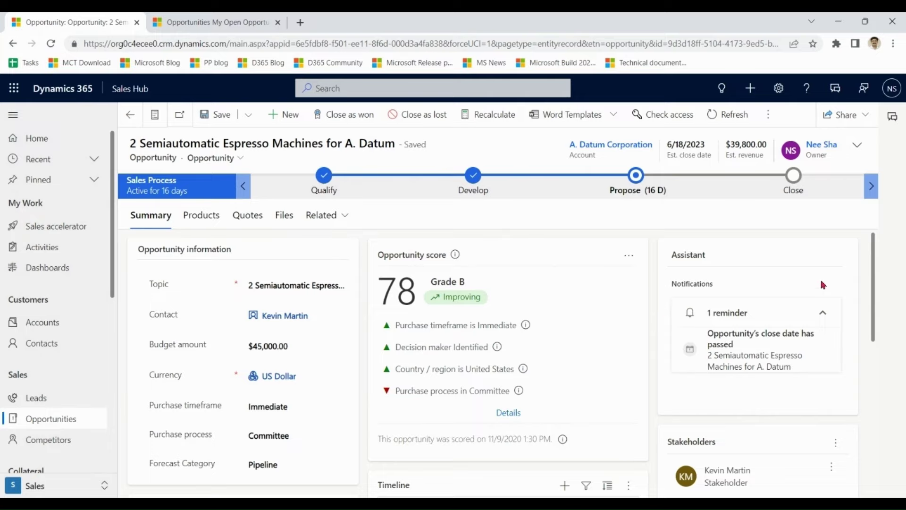
{"action": "left_click_drag", "start_coordinate": [872, 261], "coordinate": [876, 272]}
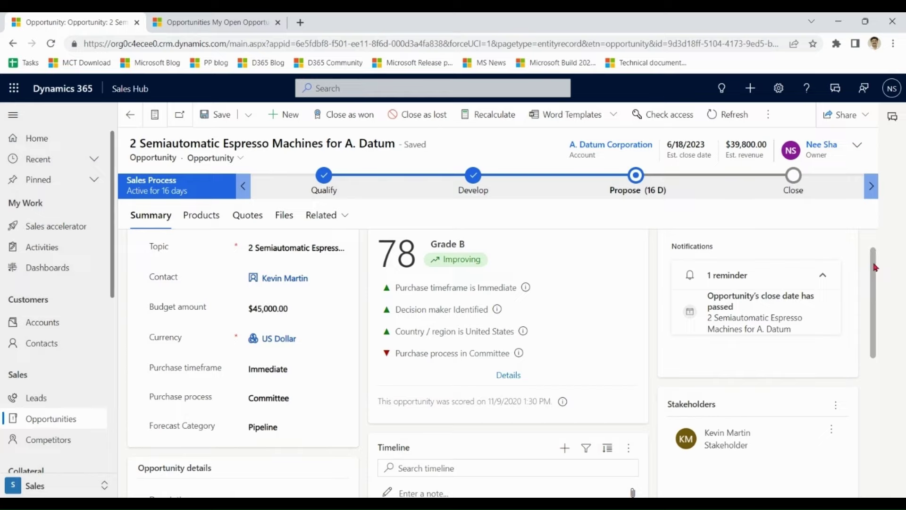
{"action": "scroll", "coordinate": [876, 264], "scroll_direction": "up", "scroll_amount": 1}
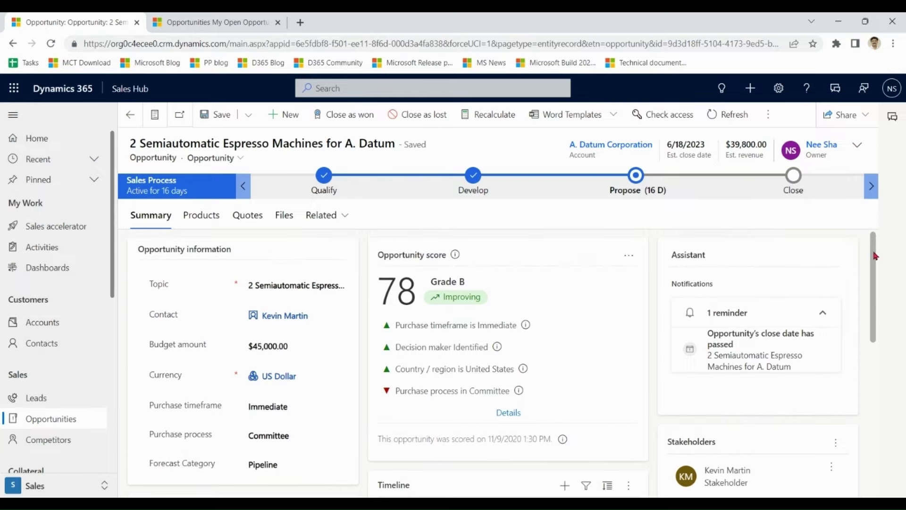
{"action": "scroll", "coordinate": [875, 259], "scroll_direction": "down", "scroll_amount": 3}
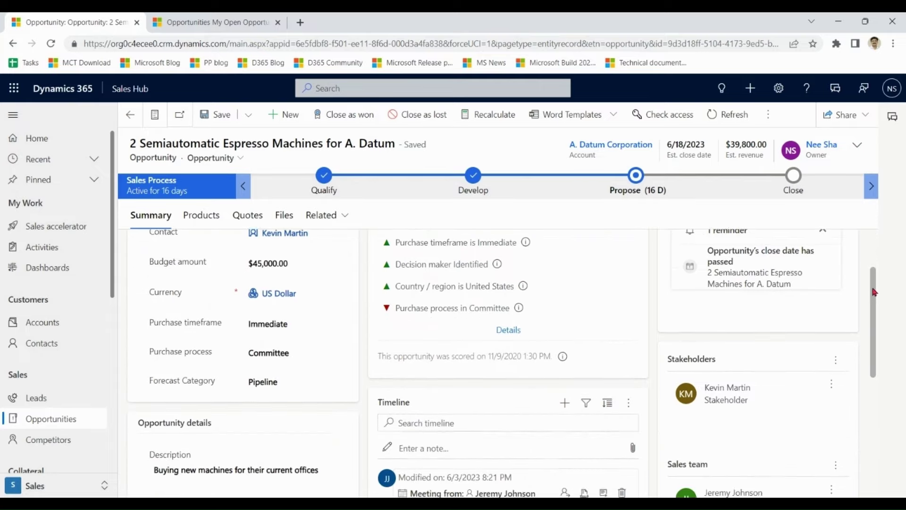
{"action": "scroll", "coordinate": [874, 326], "scroll_direction": "down", "scroll_amount": 1}
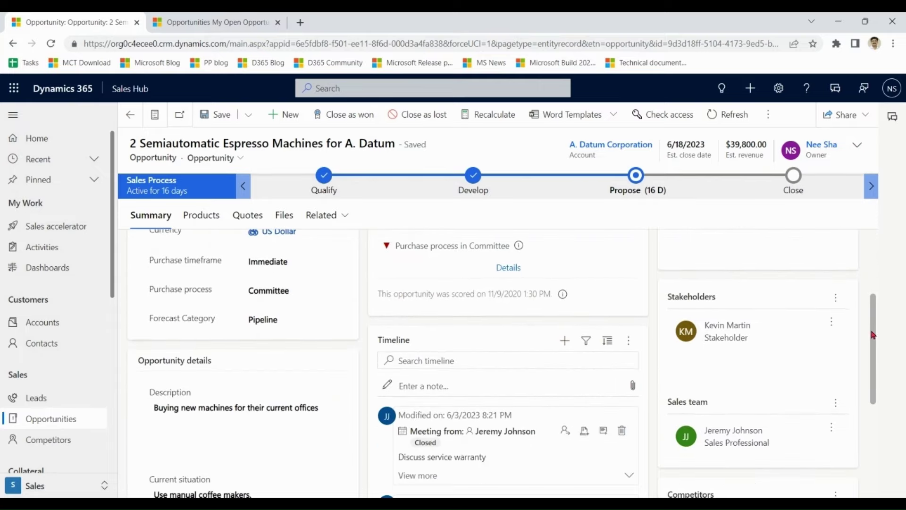
{"action": "scroll", "coordinate": [873, 335], "scroll_direction": "down", "scroll_amount": 3}
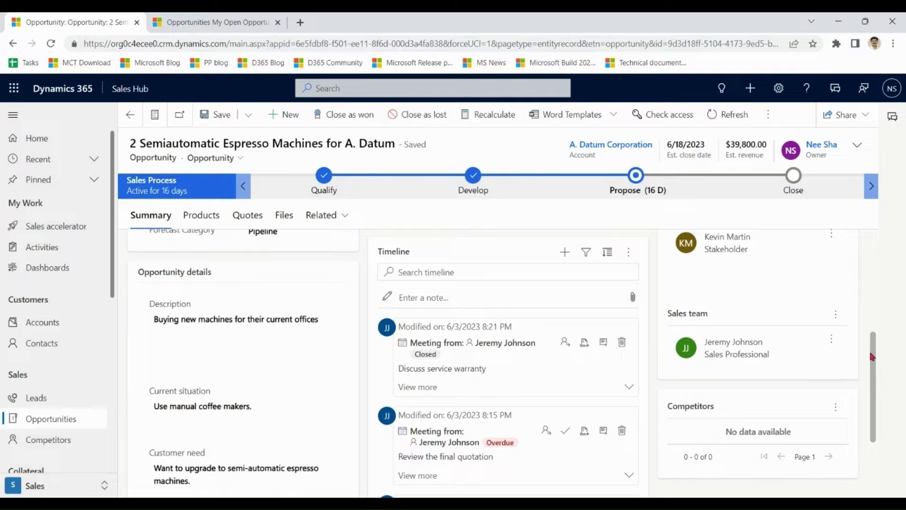
{"action": "left_click", "coordinate": [815, 345]}
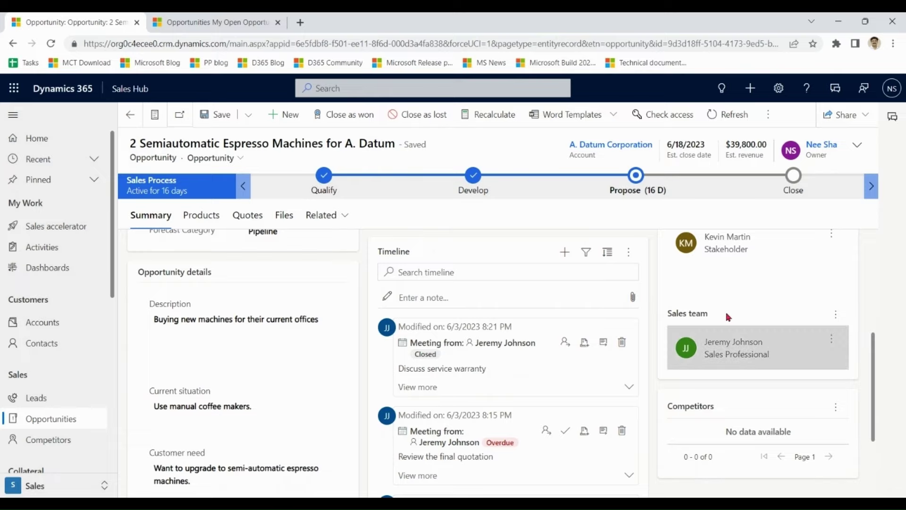
{"action": "left_click_drag", "start_coordinate": [873, 354], "coordinate": [875, 253]}
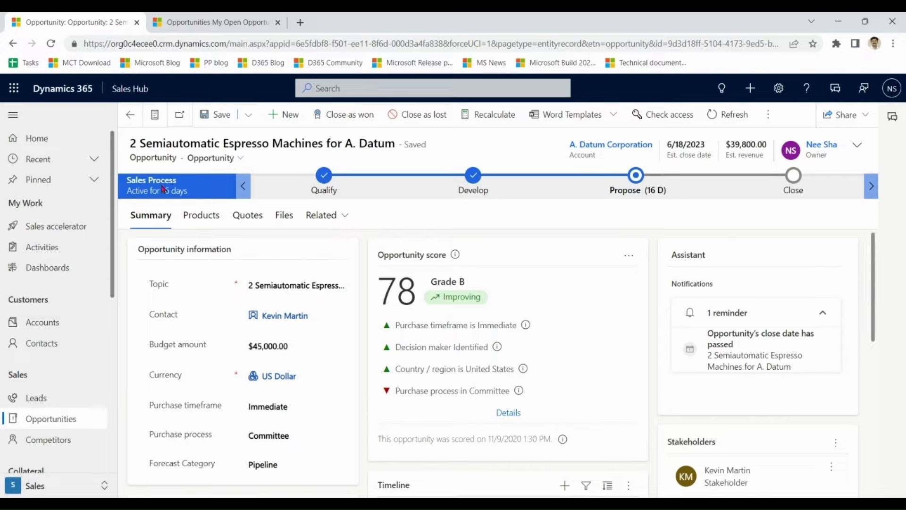
{"action": "left_click", "coordinate": [328, 185]}
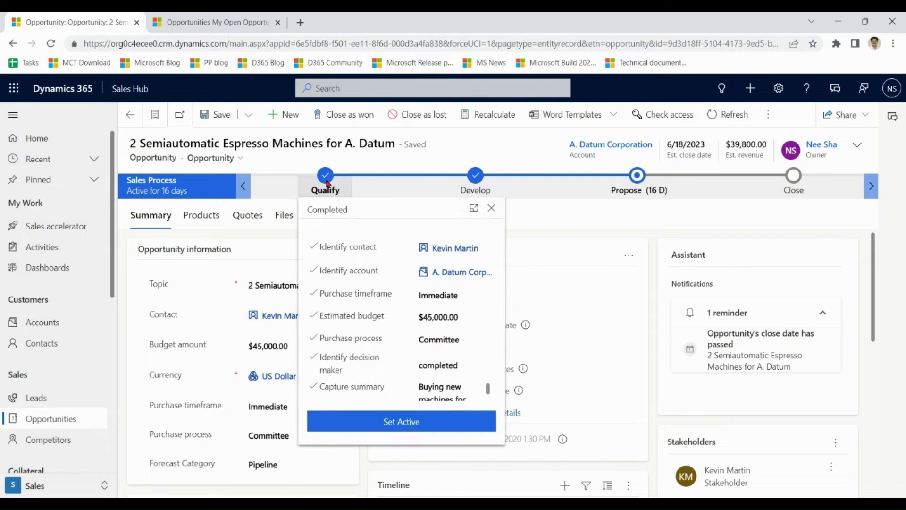
{"action": "left_click", "coordinate": [479, 178]}
{"action": "left_click", "coordinate": [636, 184]}
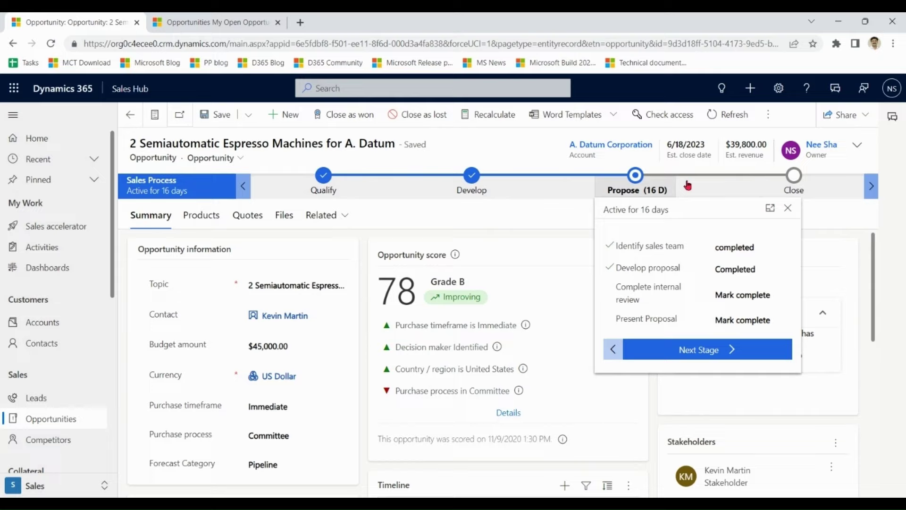
{"action": "left_click", "coordinate": [797, 184]}
{"action": "left_click", "coordinate": [852, 216]}
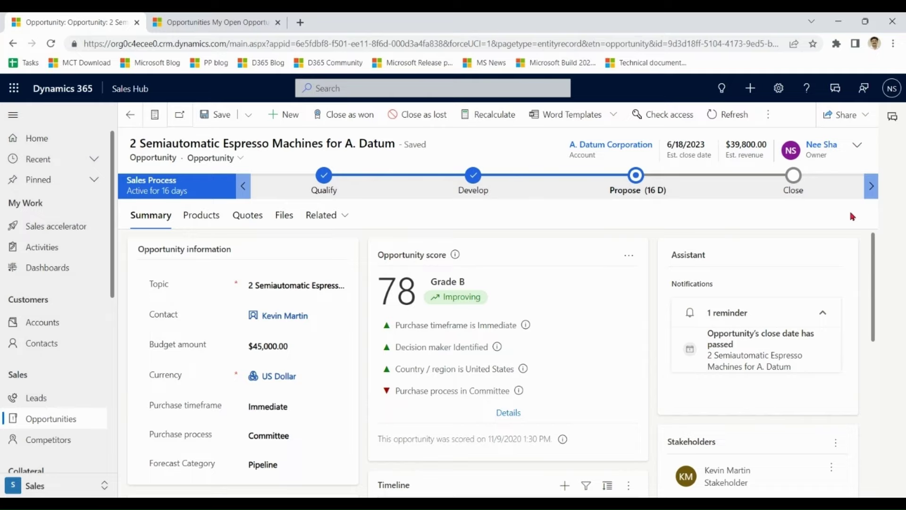
{"action": "left_click", "coordinate": [326, 184]}
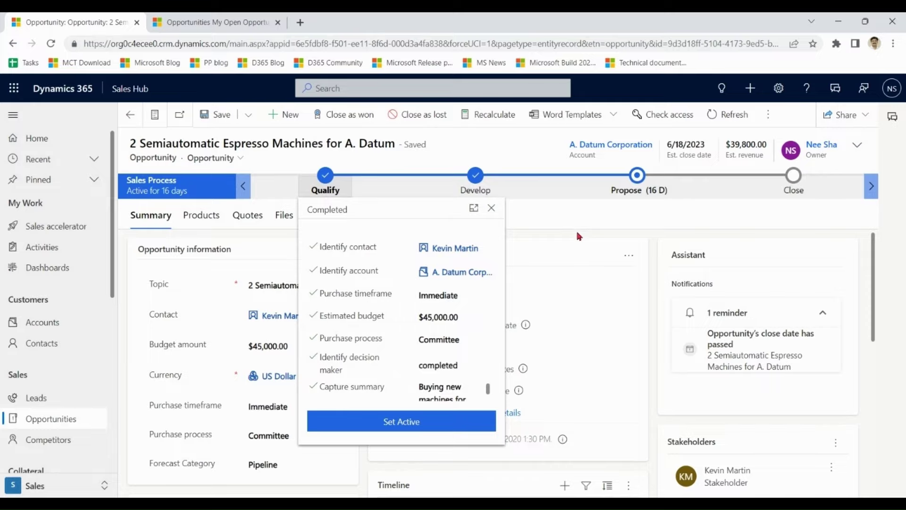
{"action": "left_click", "coordinate": [579, 236]}
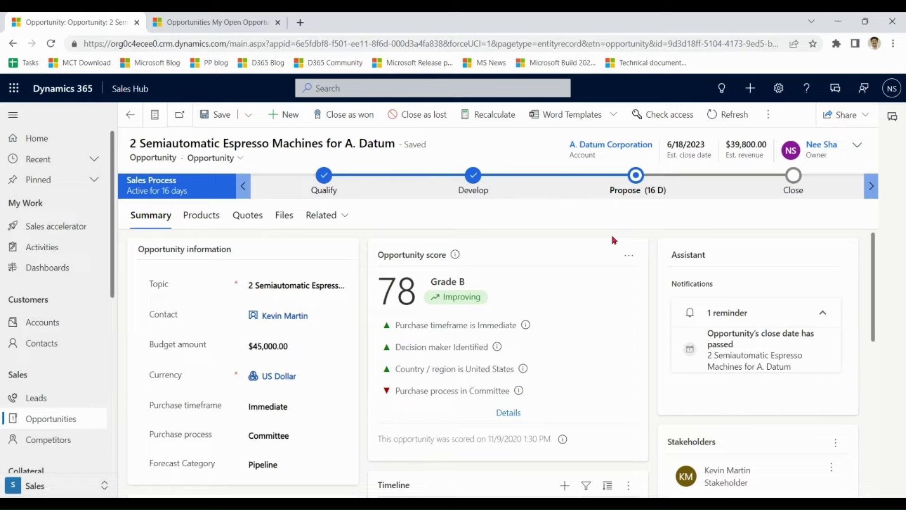
- Switch the opportunity's business process to V2 Sales Process
{"action": "left_click", "coordinate": [769, 118]}
{"action": "left_click", "coordinate": [731, 189]}
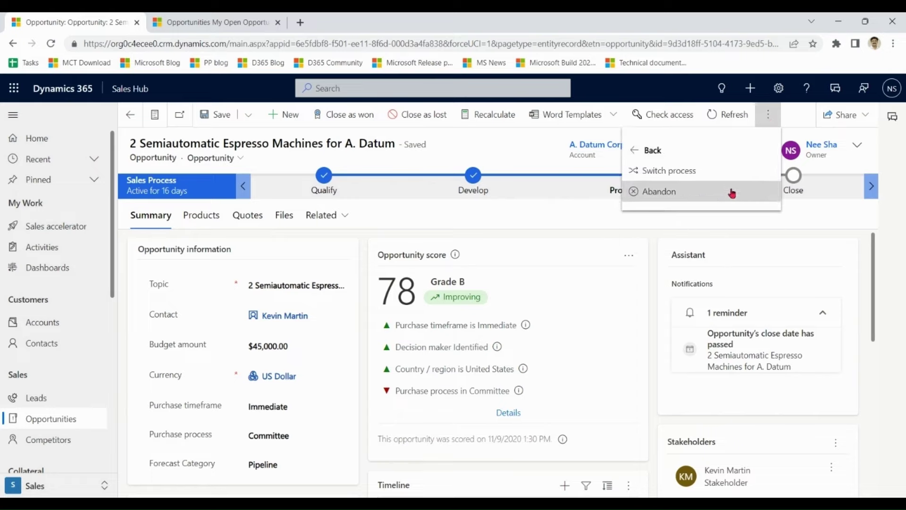
{"action": "left_click", "coordinate": [689, 173]}
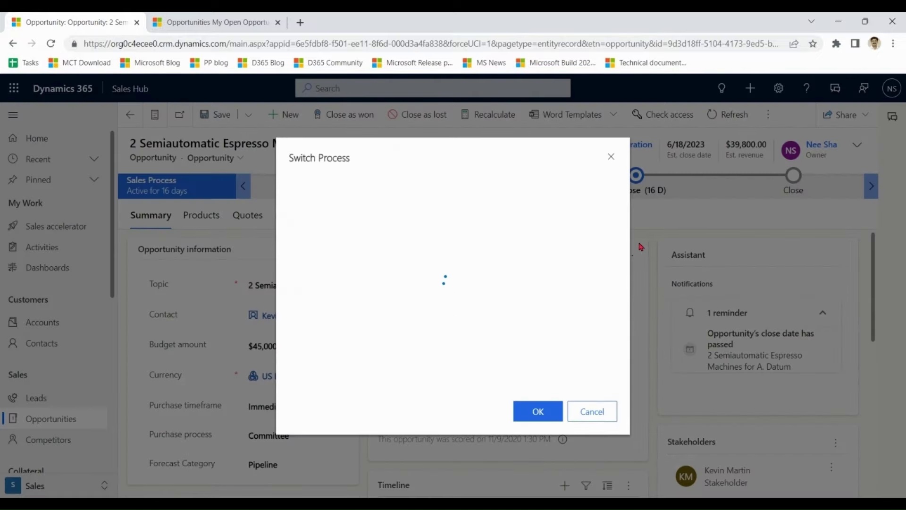
{"action": "left_click", "coordinate": [430, 246]}
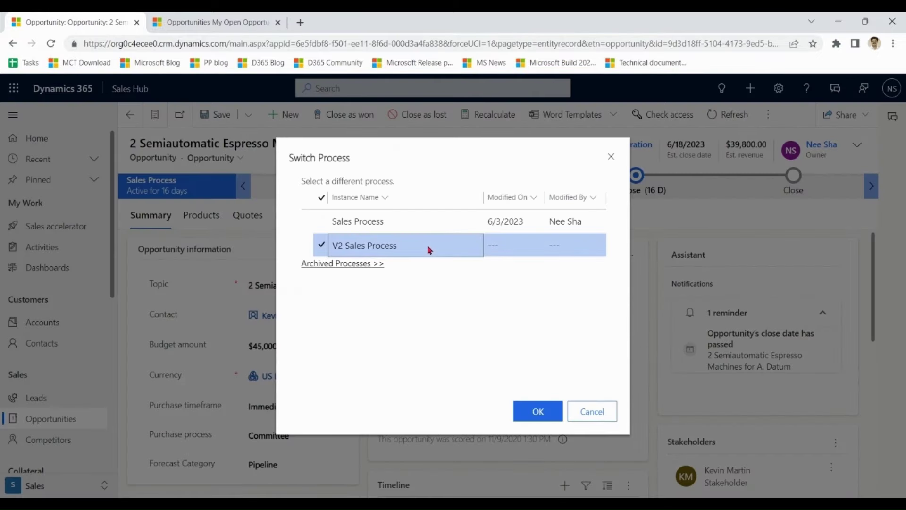
{"action": "left_click", "coordinate": [537, 413]}
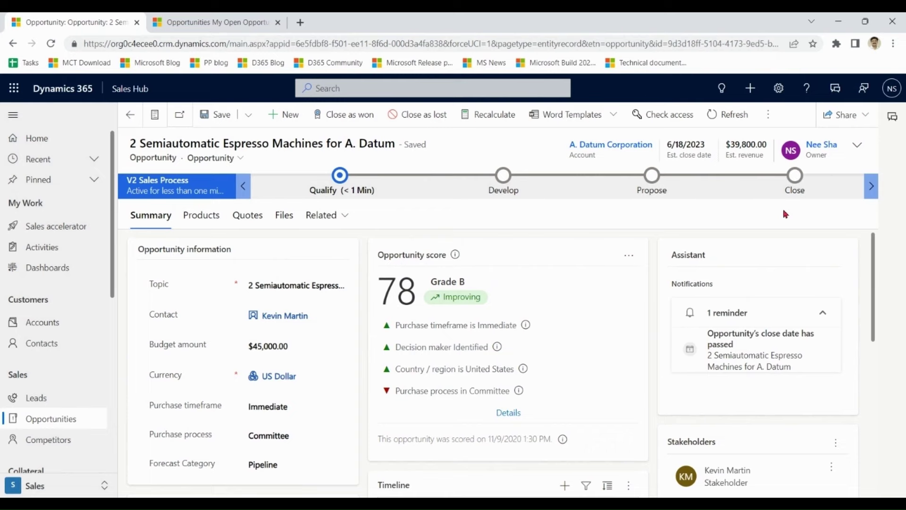
{"action": "left_click", "coordinate": [304, 346]}
- Replace the $45,000.00 budget amount with 12,222,222
{"action": "left_click_drag", "start_coordinate": [303, 346], "coordinate": [233, 349]}
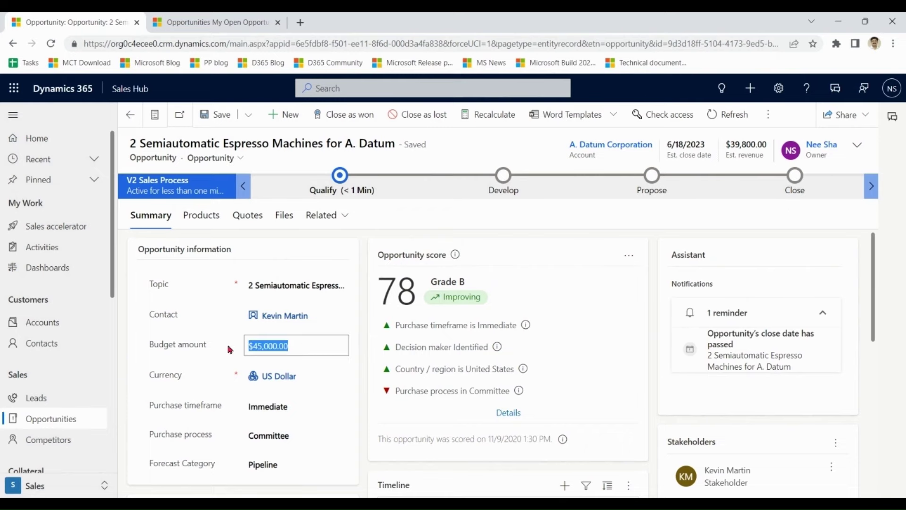
{"action": "type", "text": "12222222"}
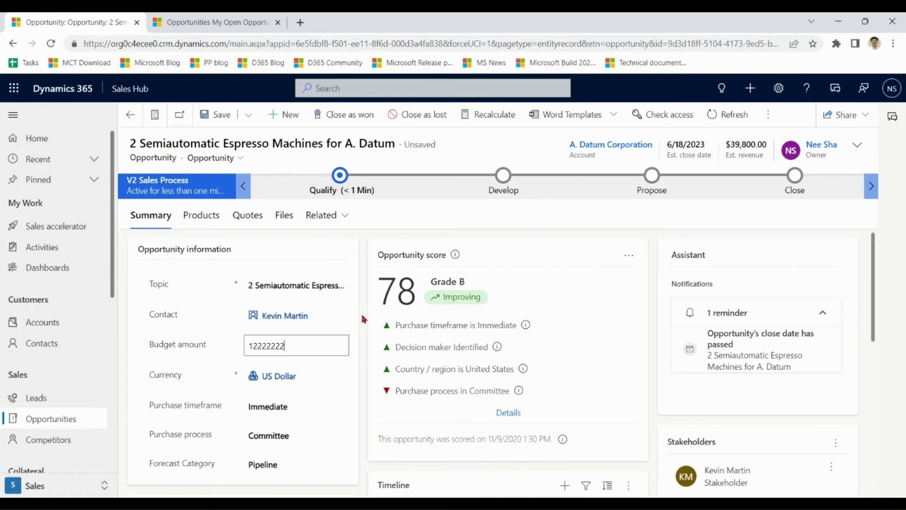
{"action": "left_click", "coordinate": [364, 319]}
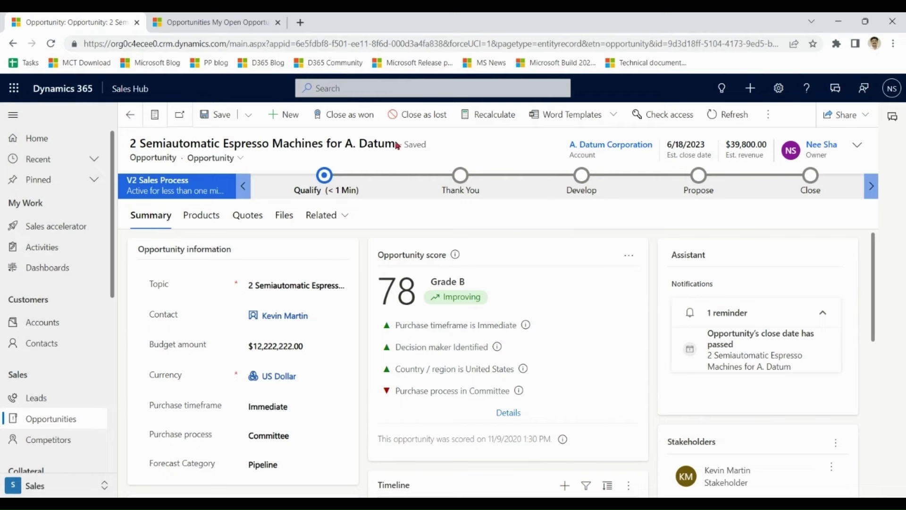
{"action": "left_click", "coordinate": [363, 118]}
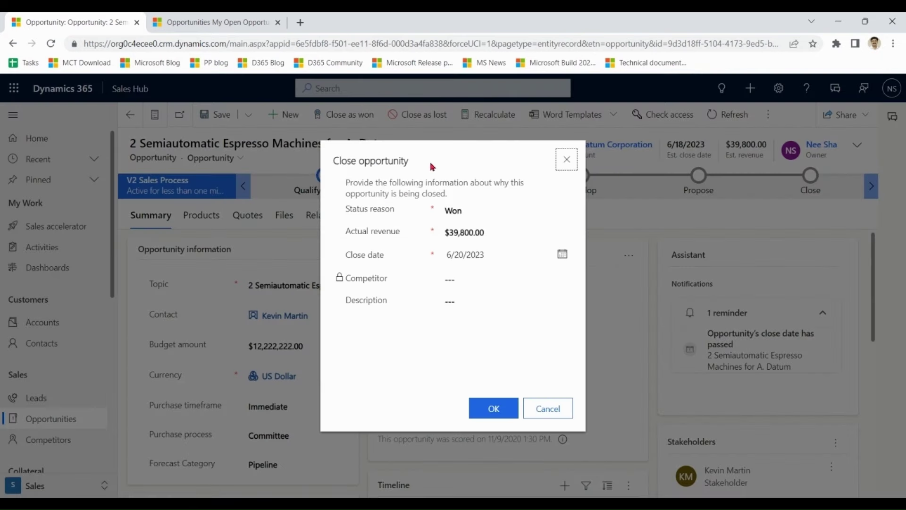
- Keep Won, $39,800.00 revenue and 6/20/2023 close date, add description 'Thanks', and confirm
{"action": "left_click_drag", "start_coordinate": [412, 161], "coordinate": [388, 159]}
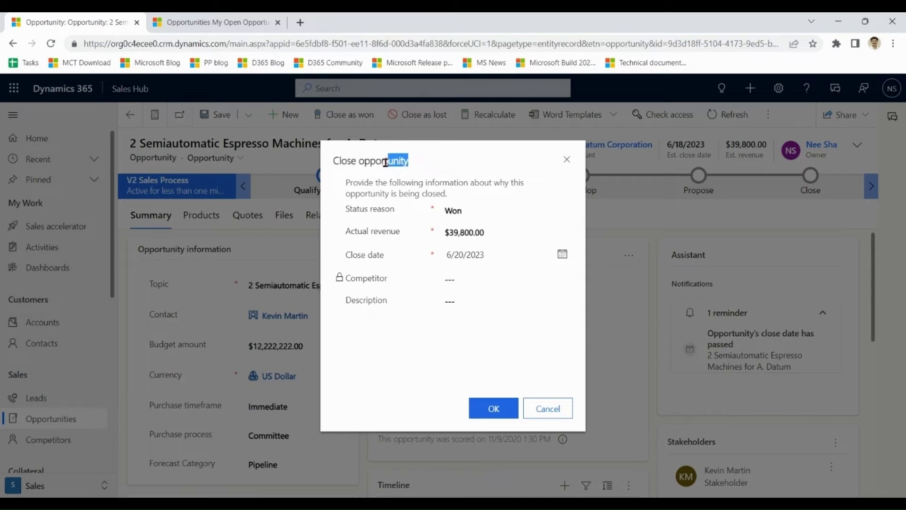
{"action": "left_click", "coordinate": [387, 159]}
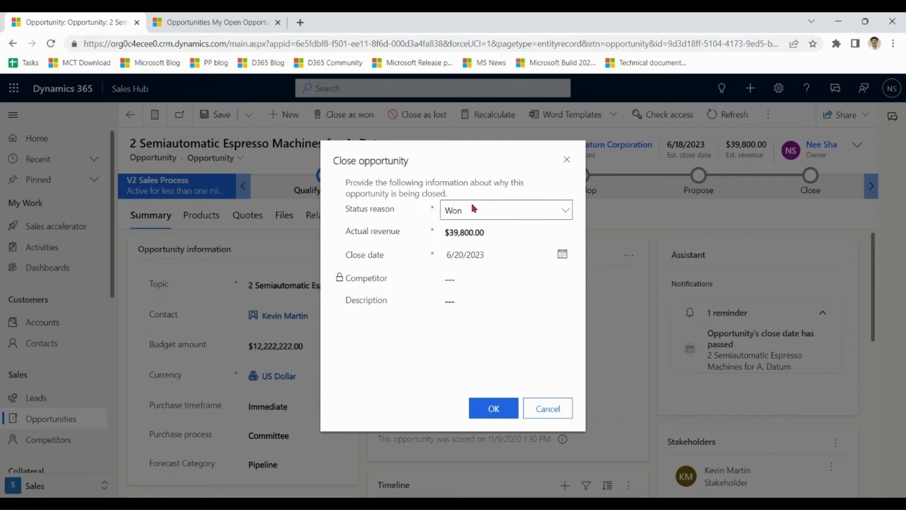
{"action": "left_click", "coordinate": [484, 232]}
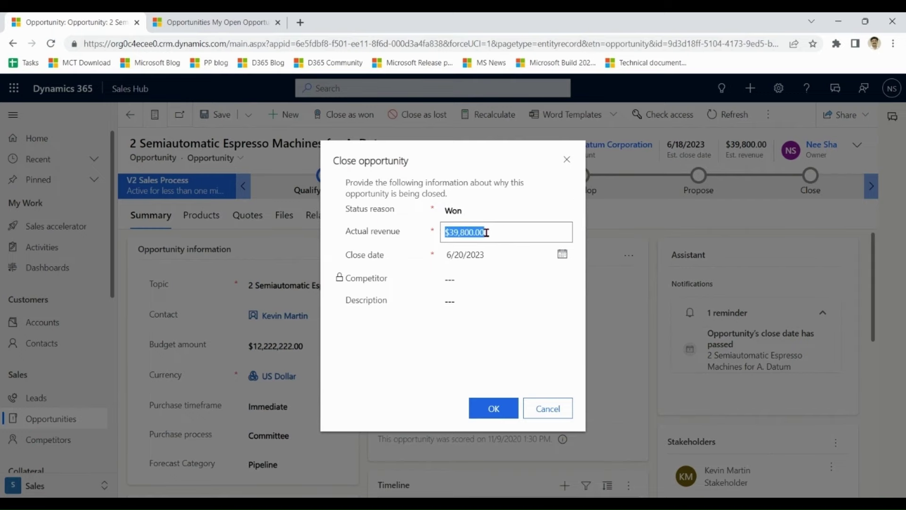
{"action": "left_click", "coordinate": [501, 231]}
{"action": "left_click", "coordinate": [497, 254]}
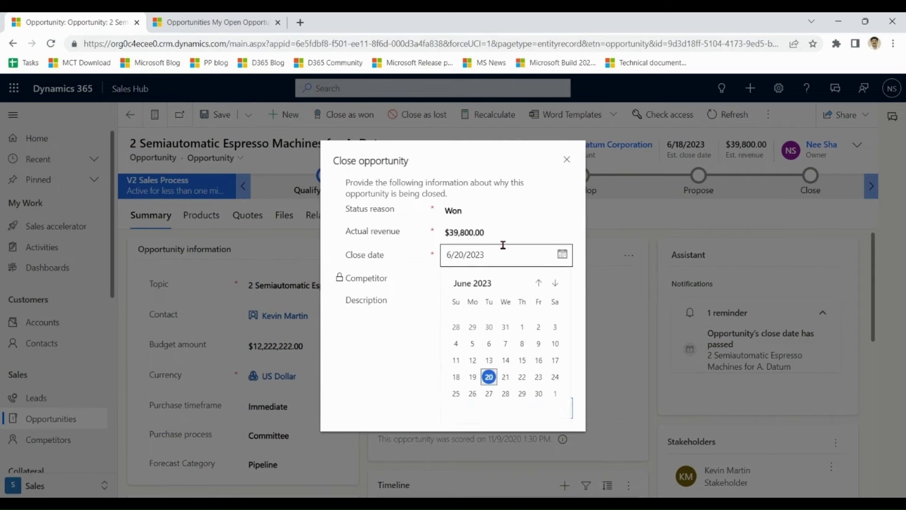
{"action": "left_click", "coordinate": [399, 282]}
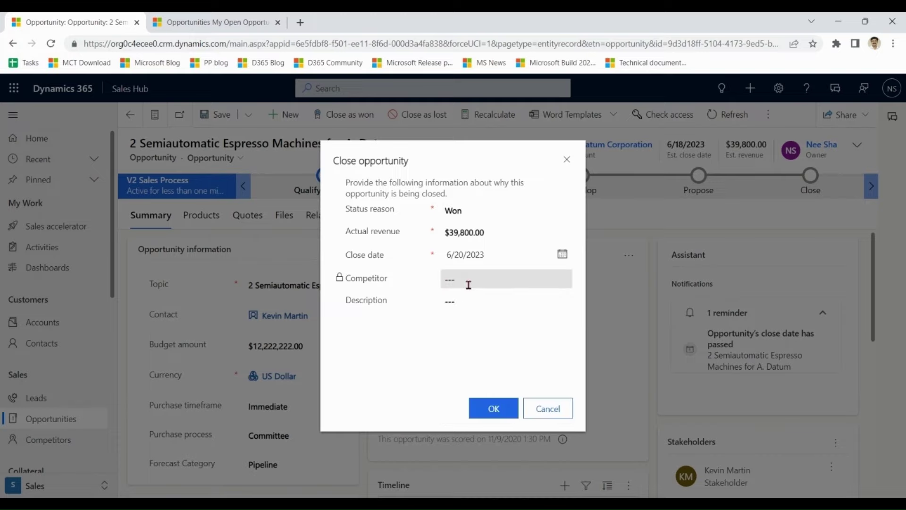
{"action": "left_click", "coordinate": [469, 302]}
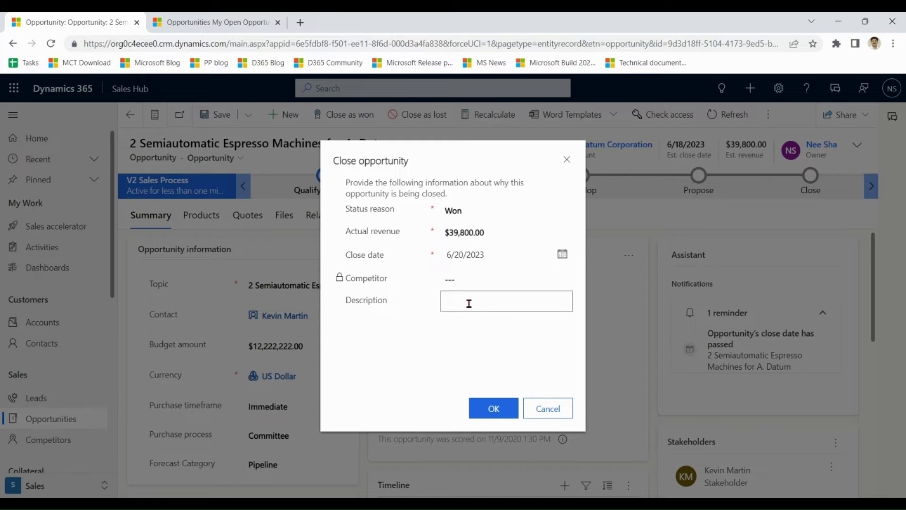
{"action": "type", "text": "Thanks"}
{"action": "left_click", "coordinate": [395, 354]}
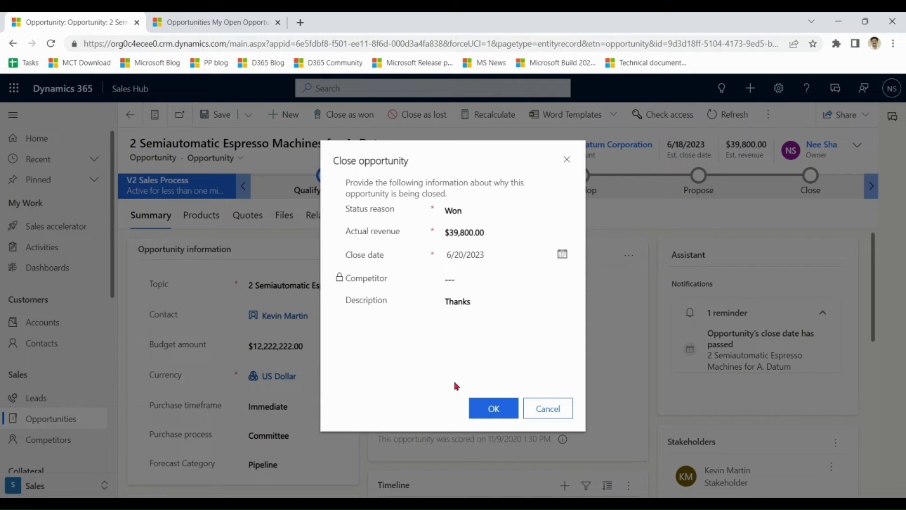
{"action": "left_click", "coordinate": [495, 412]}
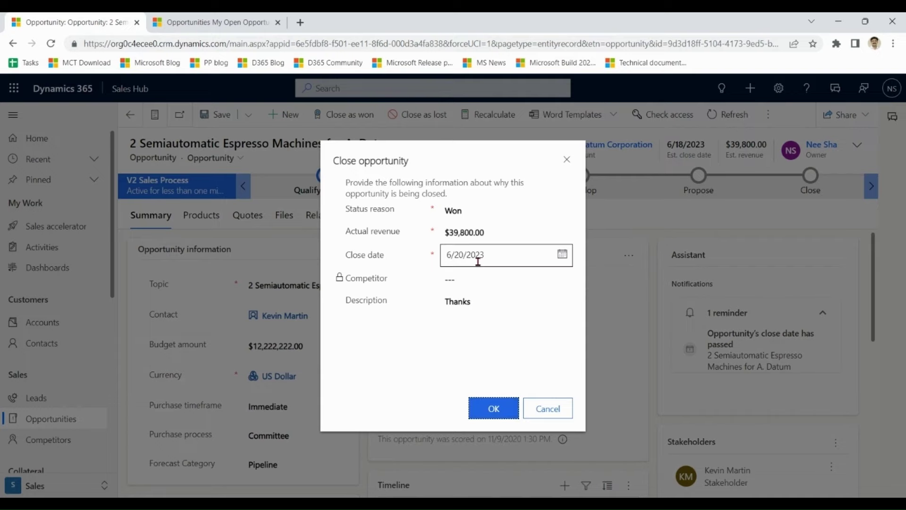
{"action": "left_click", "coordinate": [499, 408]}
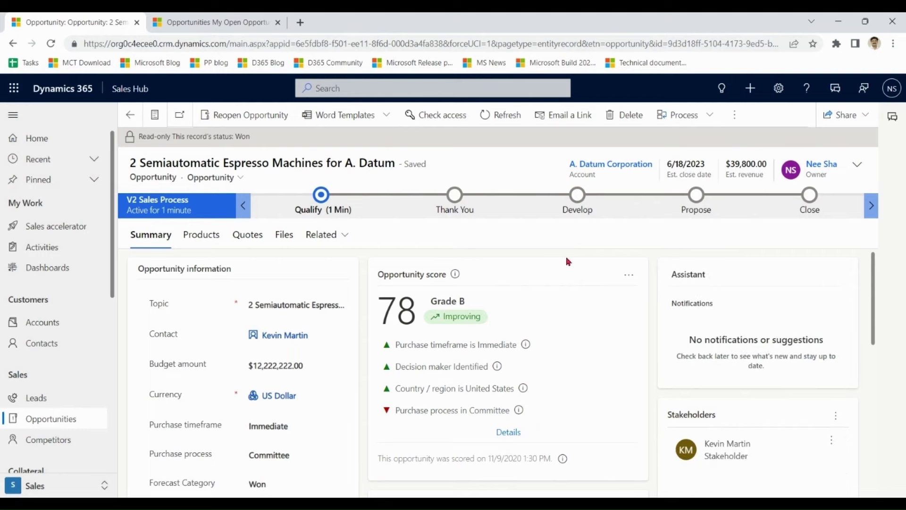
- Open the Alpine Ski House Café BG-1 Grinder opportunity's Close as lost dialog
{"action": "left_click", "coordinate": [63, 422]}
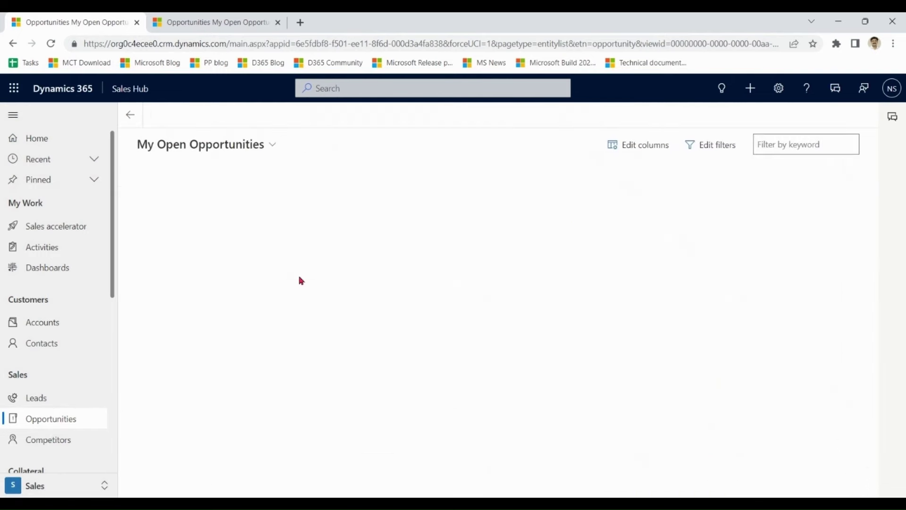
{"action": "double_click", "coordinate": [447, 281]}
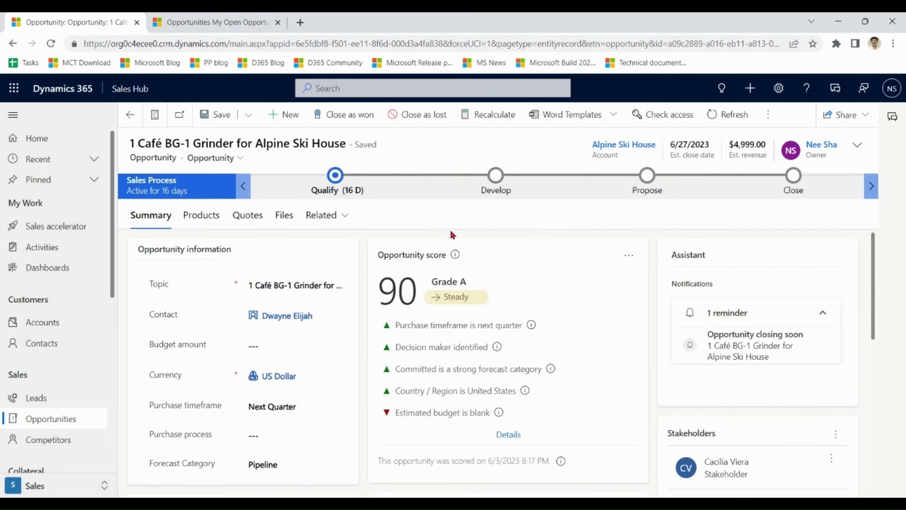
{"action": "left_click", "coordinate": [425, 122]}
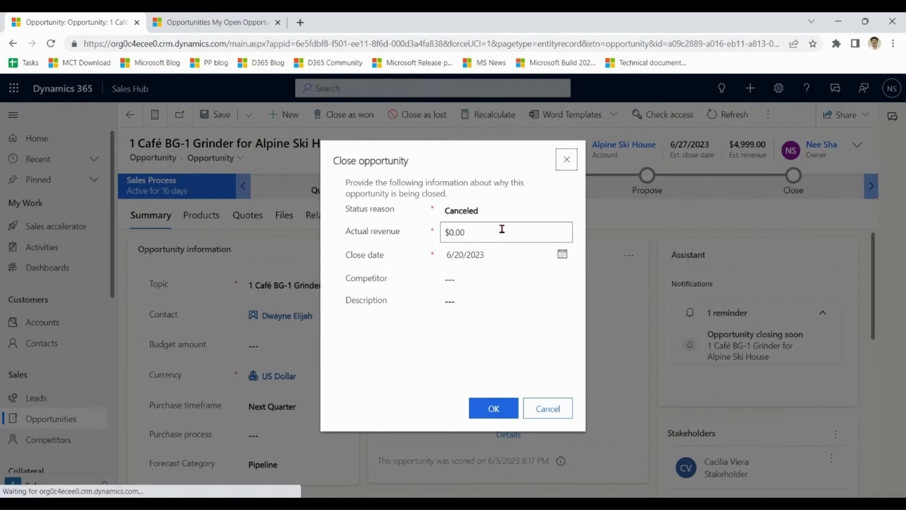
- Close it as lost to Relecloud with description 'Went to Competition because of price'
{"action": "left_click", "coordinate": [500, 229]}
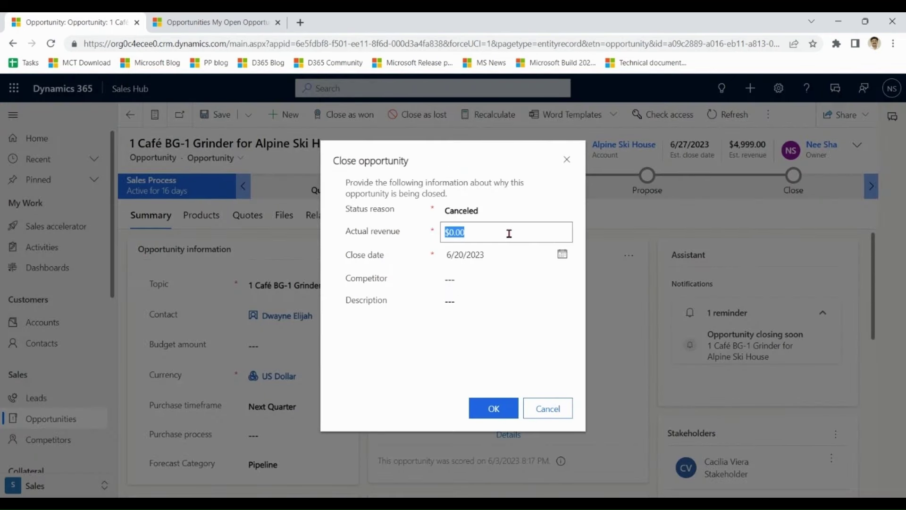
{"action": "left_click", "coordinate": [459, 279]}
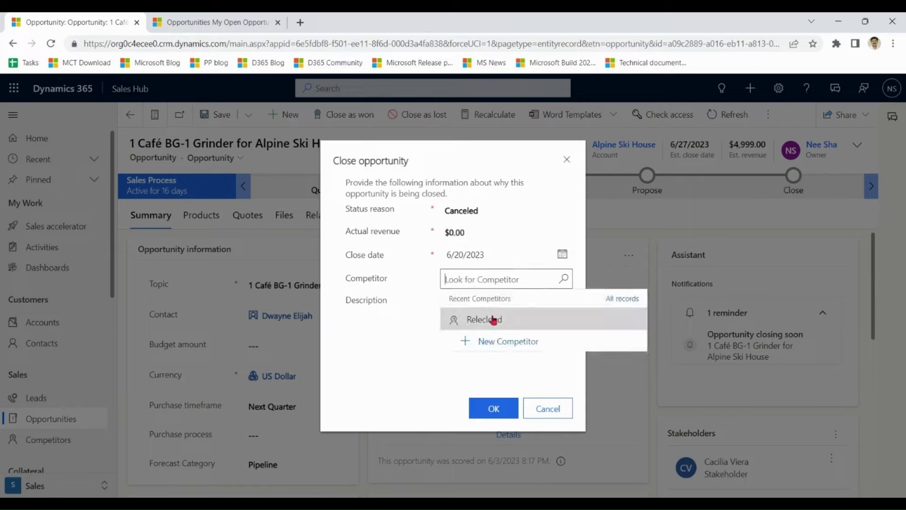
{"action": "left_click", "coordinate": [491, 319]}
{"action": "left_click", "coordinate": [496, 307]}
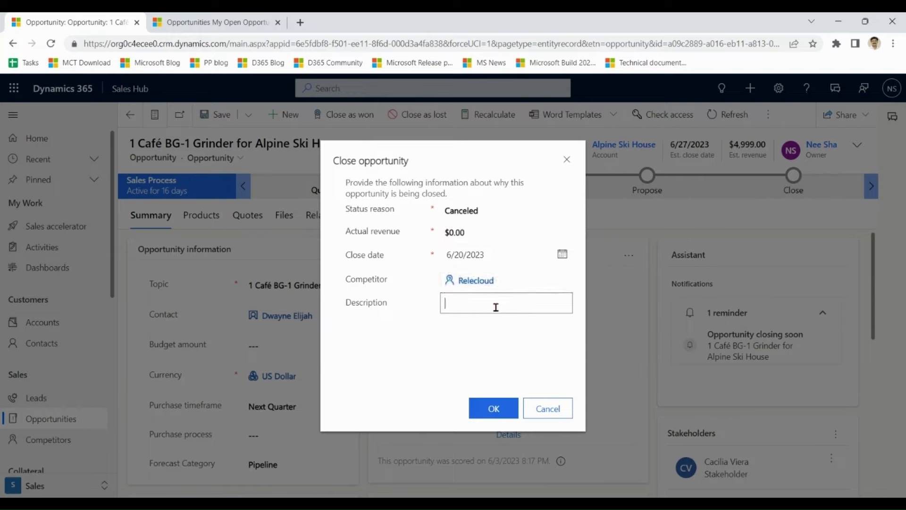
{"action": "type", "text": "Went to Competition because of price"}
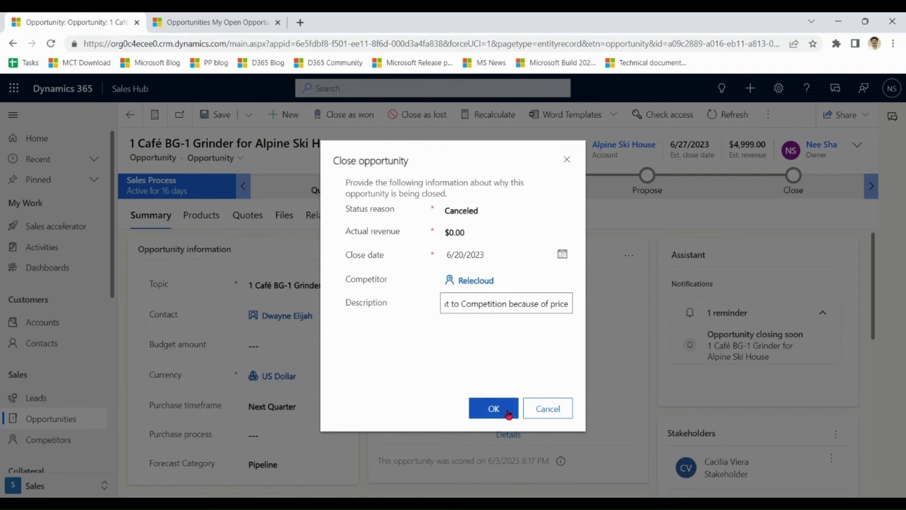
{"action": "key", "text": "Tab"}
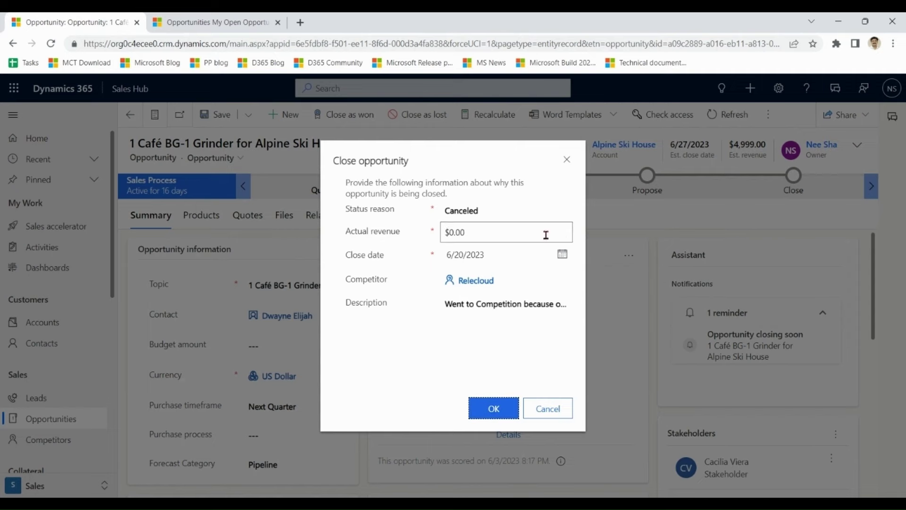
{"action": "key", "text": "Return"}
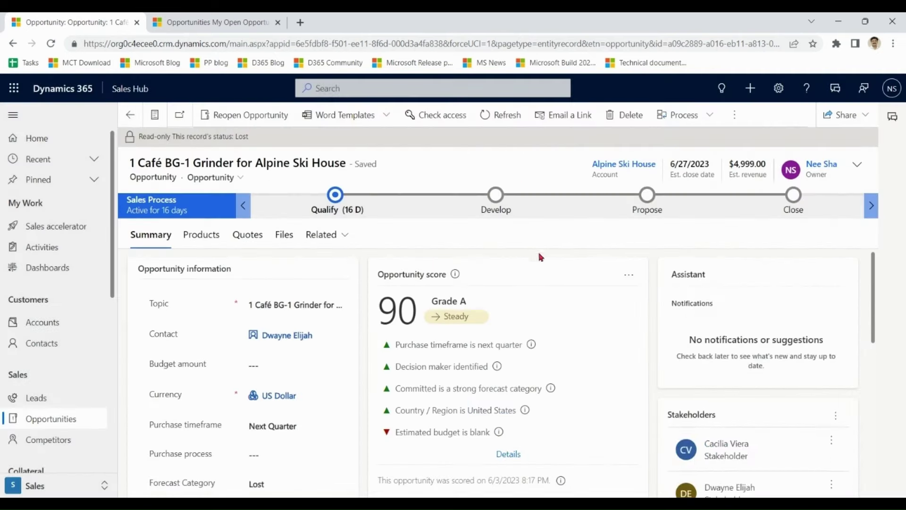
{"action": "left_click", "coordinate": [60, 420]}
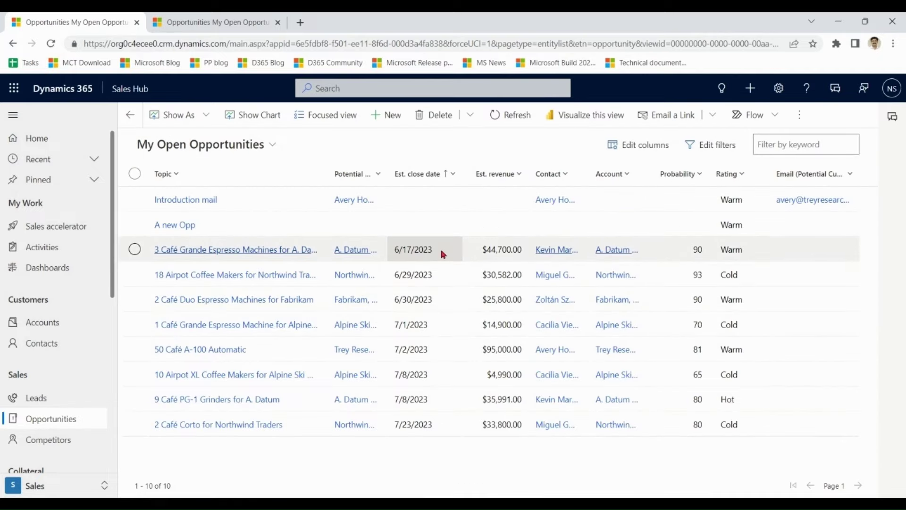
- Close 3 Café Grande Espresso Machines for A. Datum as Won for $44,700.00, then go to App Settings
{"action": "double_click", "coordinate": [444, 254]}
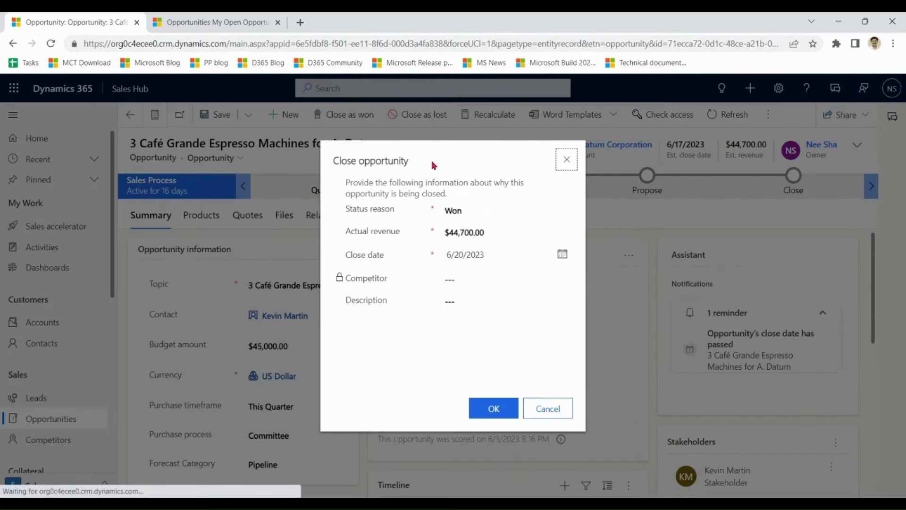
{"action": "left_click_drag", "start_coordinate": [409, 163], "coordinate": [331, 171]}
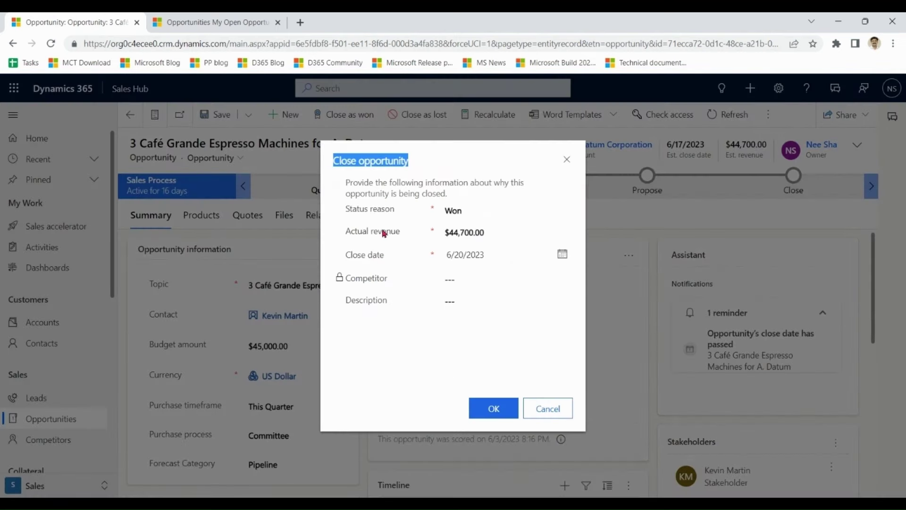
{"action": "left_click", "coordinate": [410, 354]}
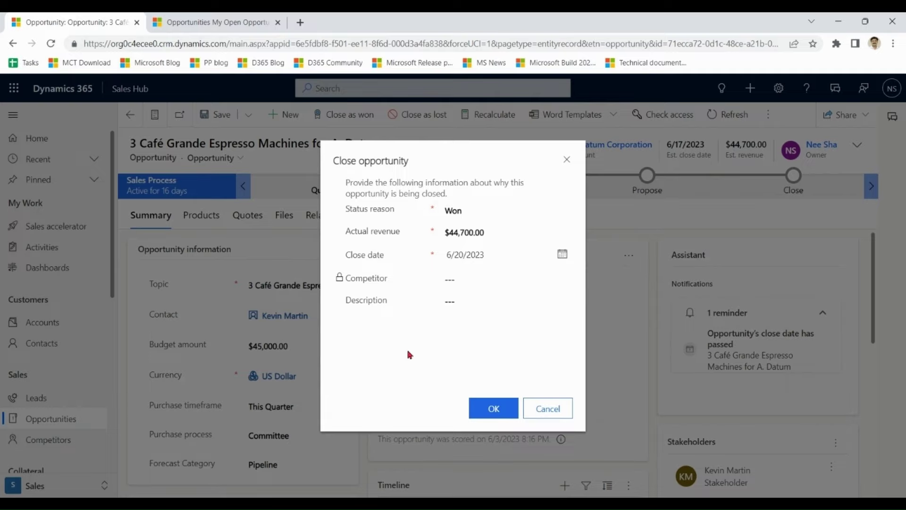
{"action": "left_click", "coordinate": [496, 409]}
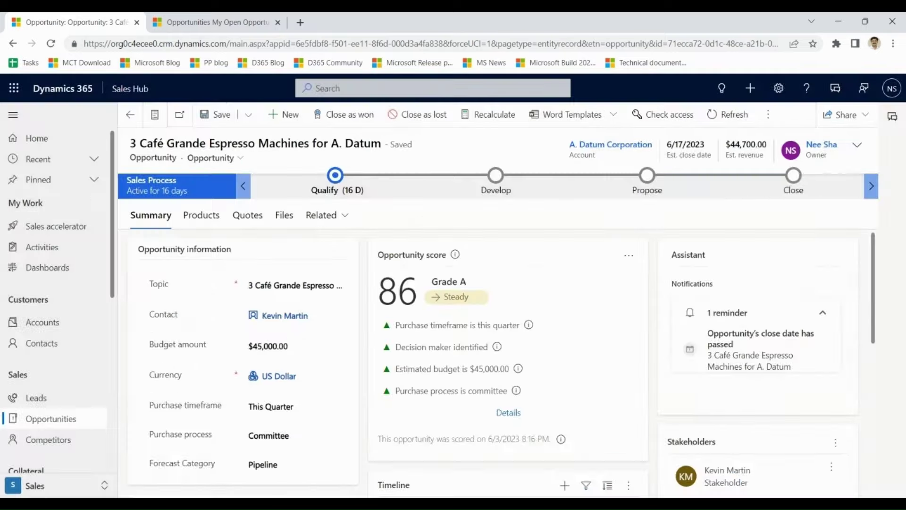
{"action": "left_click", "coordinate": [37, 491]}
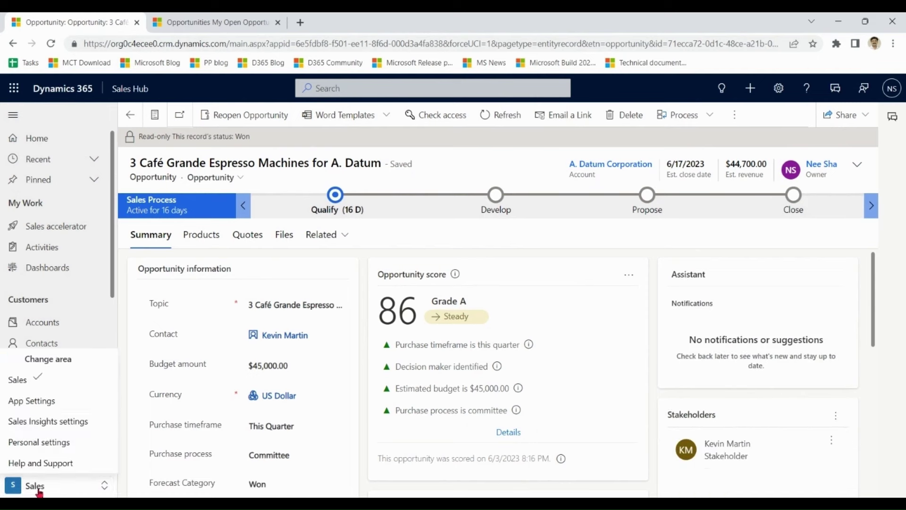
{"action": "left_click", "coordinate": [29, 402]}
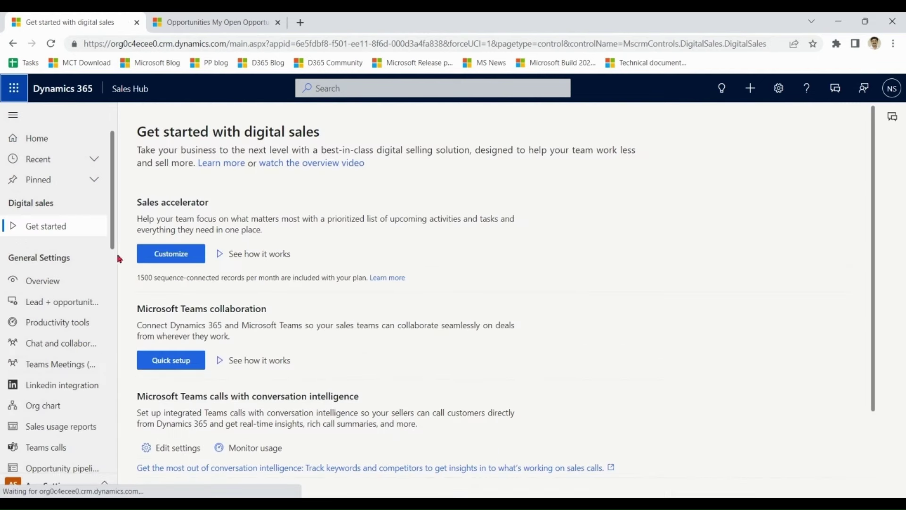
- Turn on Custom fields on closing form from the settings Overview, then return to the opportunities tab
{"action": "left_click", "coordinate": [53, 283]}
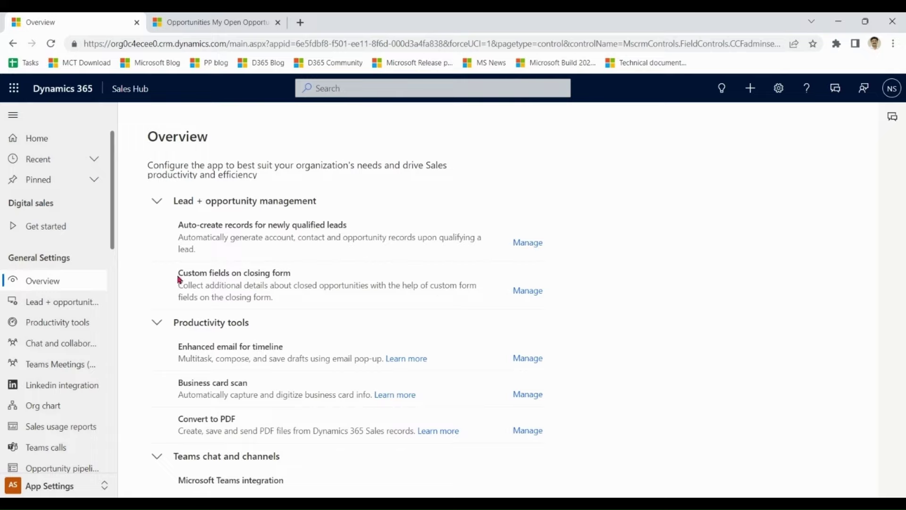
{"action": "left_click_drag", "start_coordinate": [178, 273], "coordinate": [291, 276]}
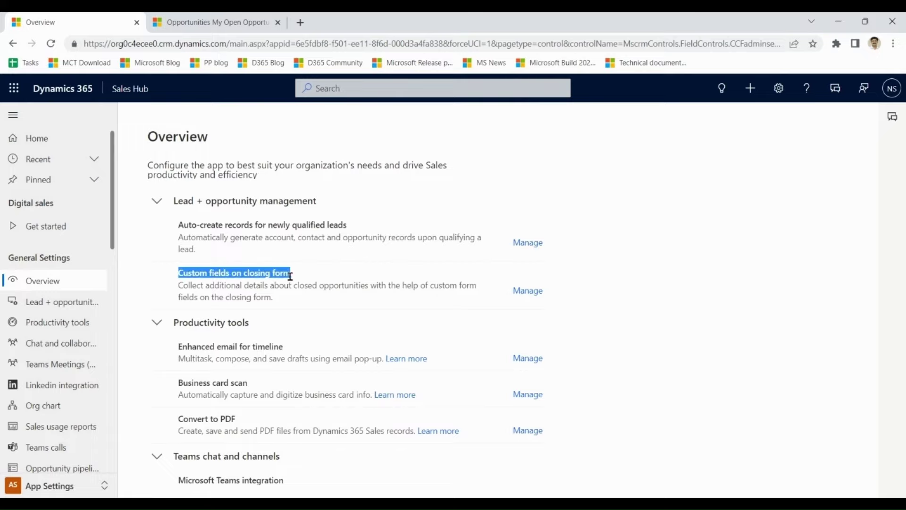
{"action": "left_click", "coordinate": [527, 292]}
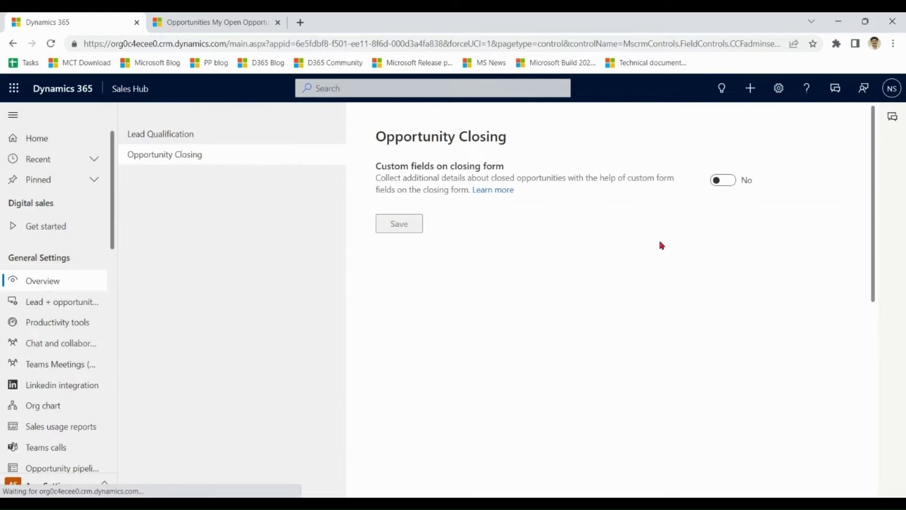
{"action": "left_click", "coordinate": [730, 183]}
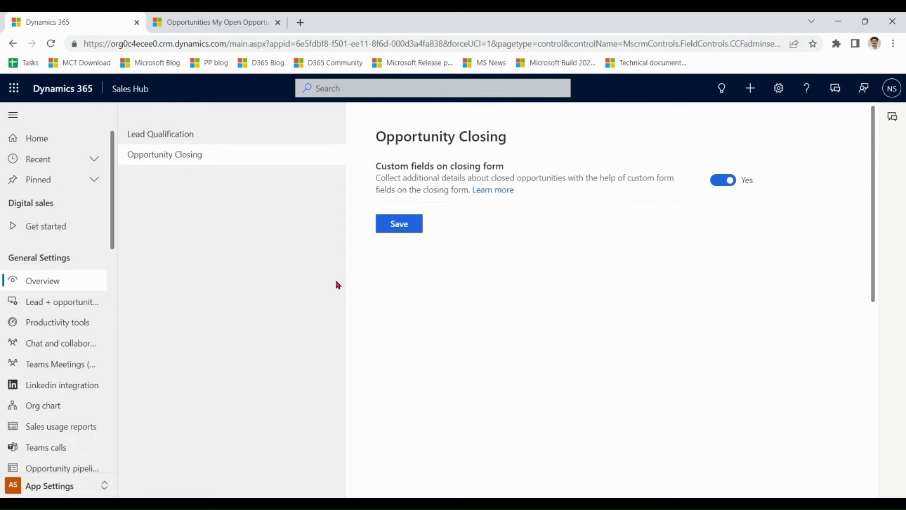
{"action": "left_click", "coordinate": [229, 25]}
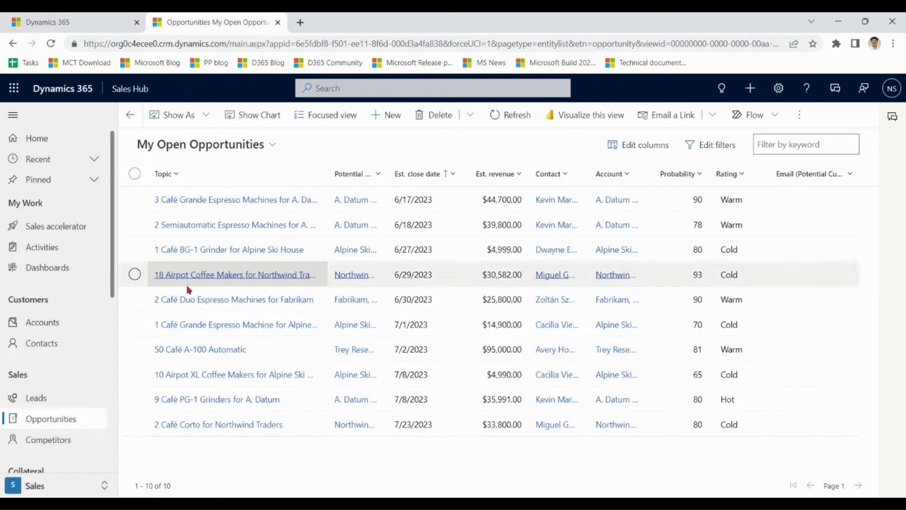
{"action": "left_click", "coordinate": [49, 422]}
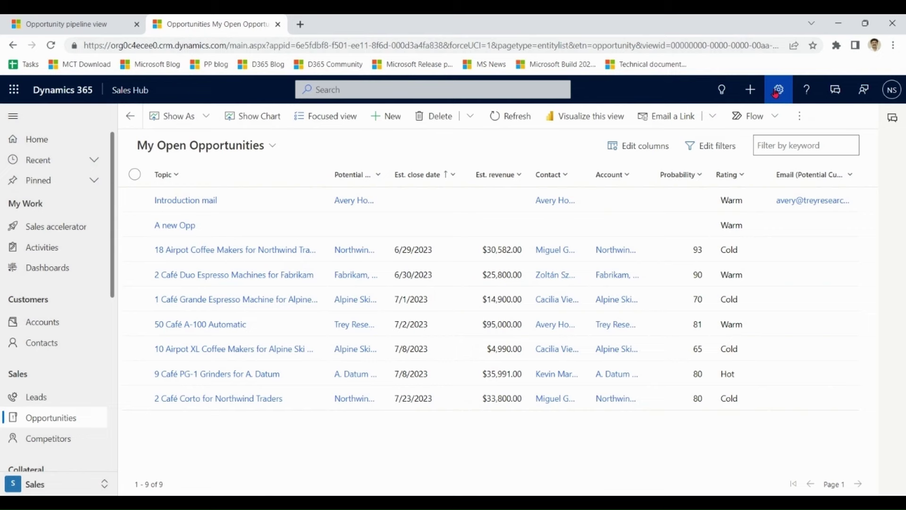
- Open the Opportunity entity in the default solution via Advanced Settings > Customizations
{"action": "left_click", "coordinate": [778, 90]}
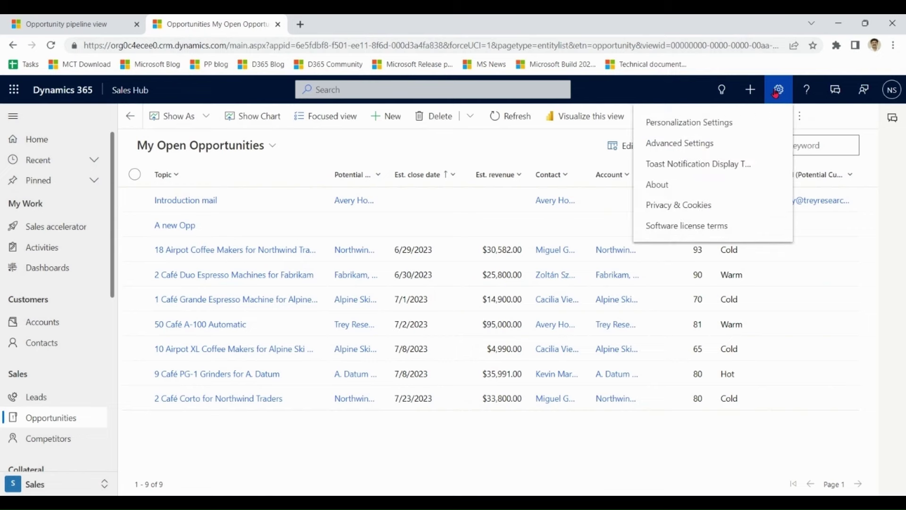
{"action": "left_click", "coordinate": [731, 143]}
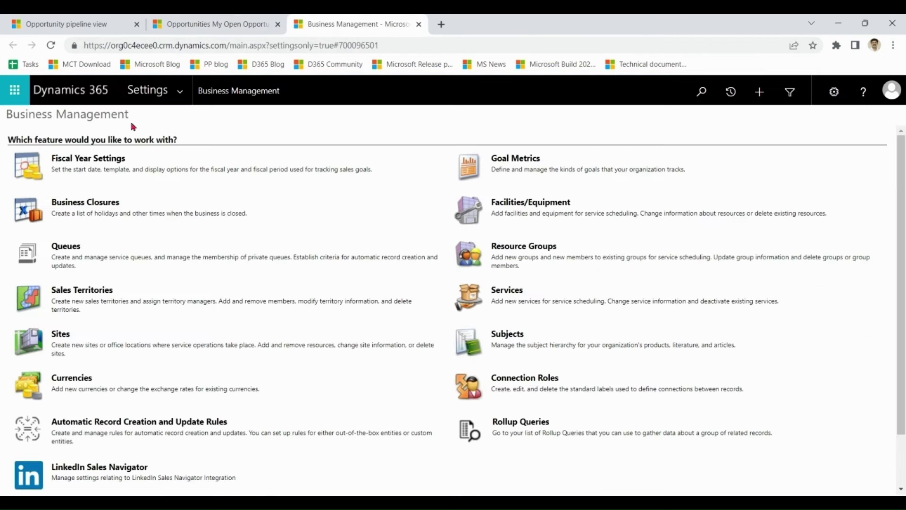
{"action": "left_click", "coordinate": [159, 97]}
{"action": "left_click", "coordinate": [180, 94]}
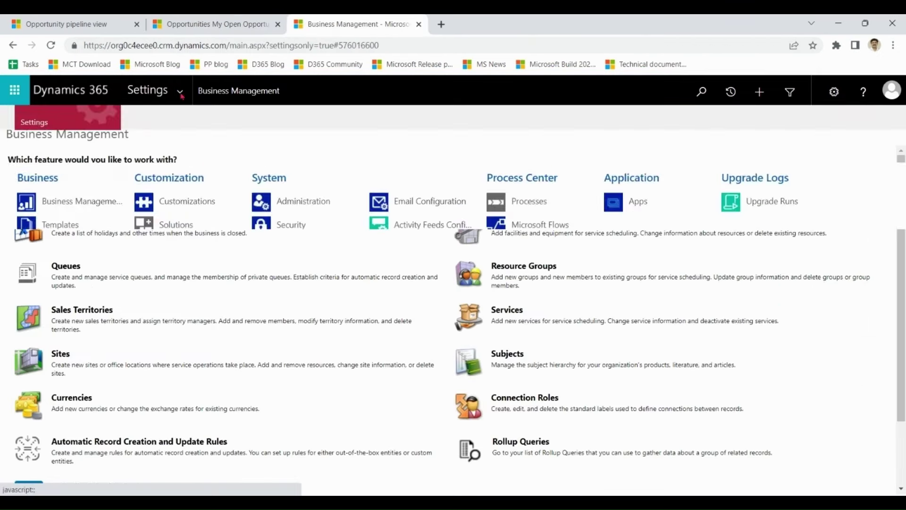
{"action": "left_click", "coordinate": [178, 208]}
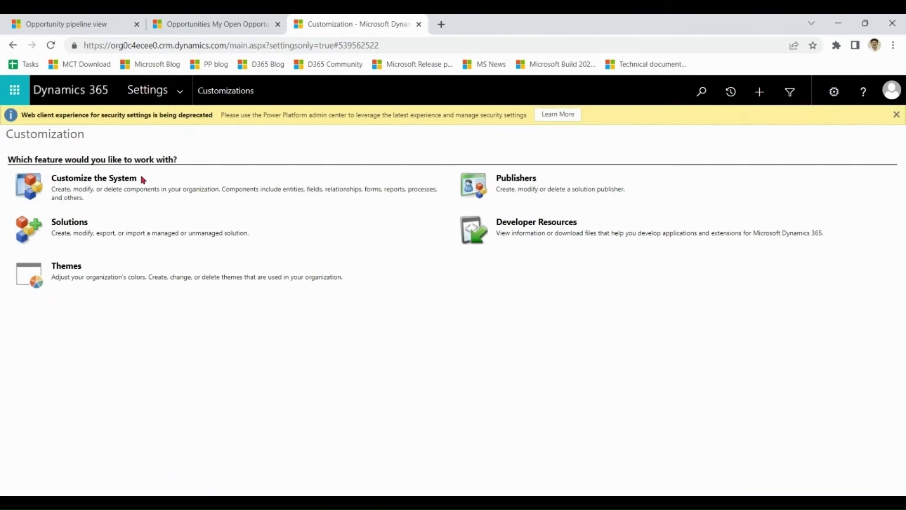
{"action": "left_click", "coordinate": [117, 178]}
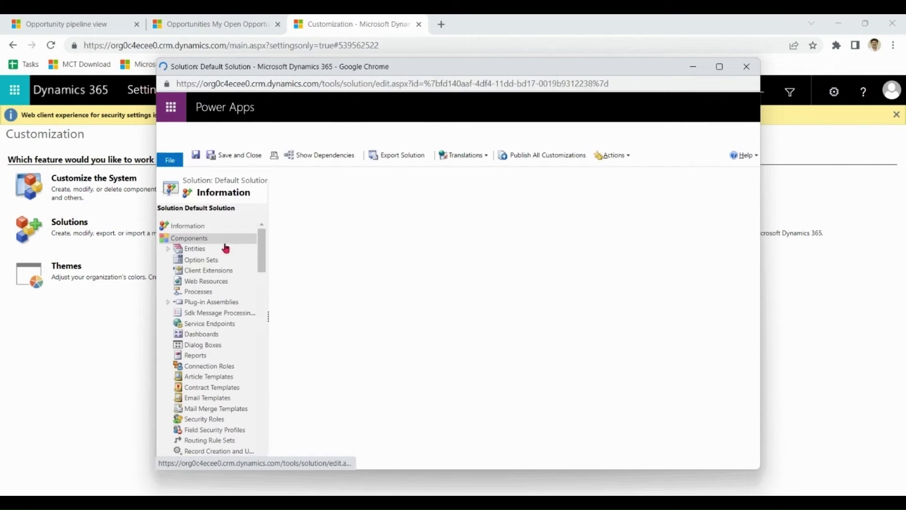
{"action": "left_click", "coordinate": [169, 248]}
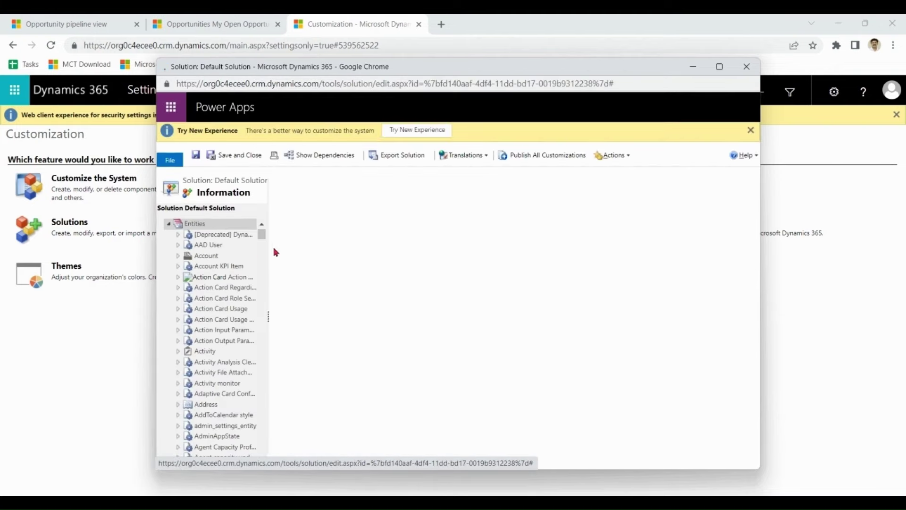
{"action": "scroll", "coordinate": [263, 237], "scroll_direction": "down", "scroll_amount": 15}
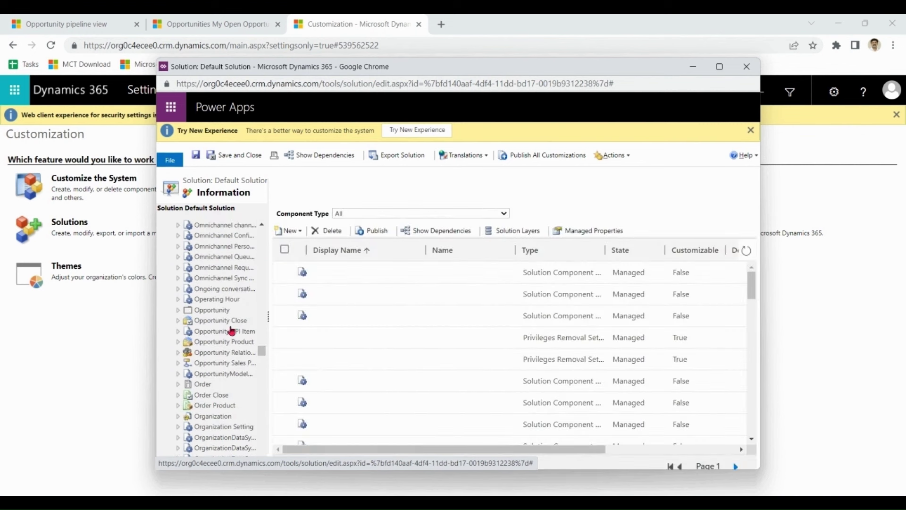
{"action": "left_click", "coordinate": [217, 311]}
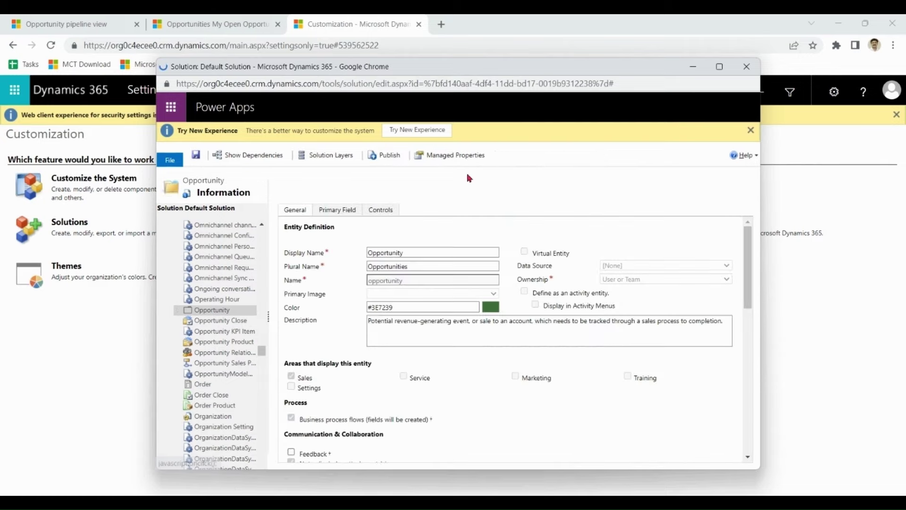
- Select Pipeline view as Opportunity's web, phone and tablet control, save, publish, and reload the list
{"action": "left_click", "coordinate": [386, 211]}
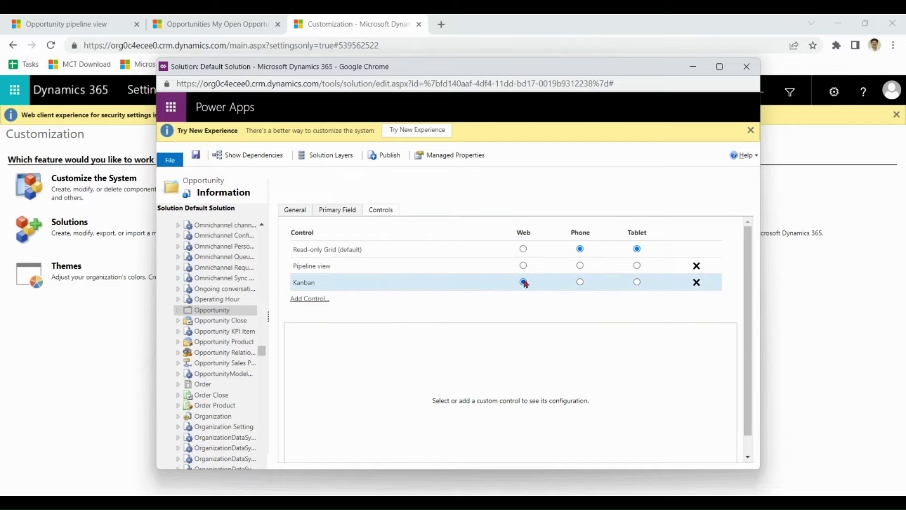
{"action": "left_click", "coordinate": [524, 266]}
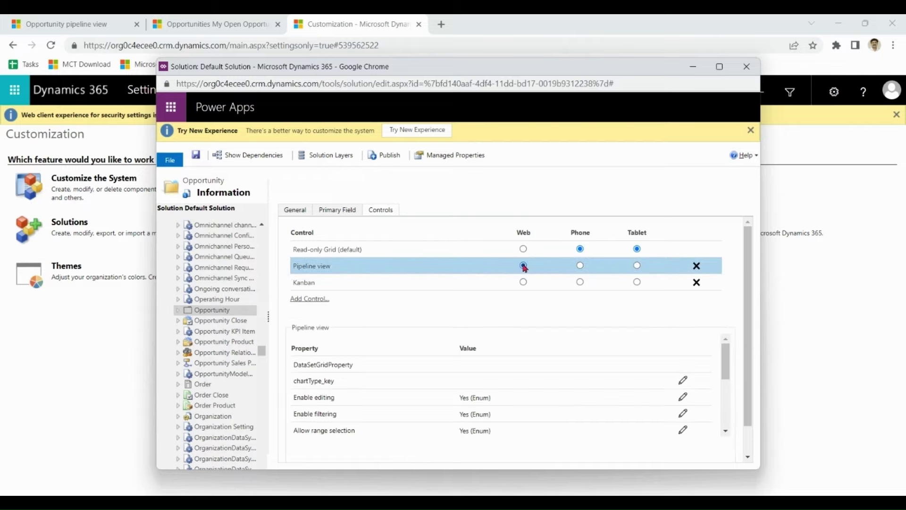
{"action": "left_click", "coordinate": [580, 266]}
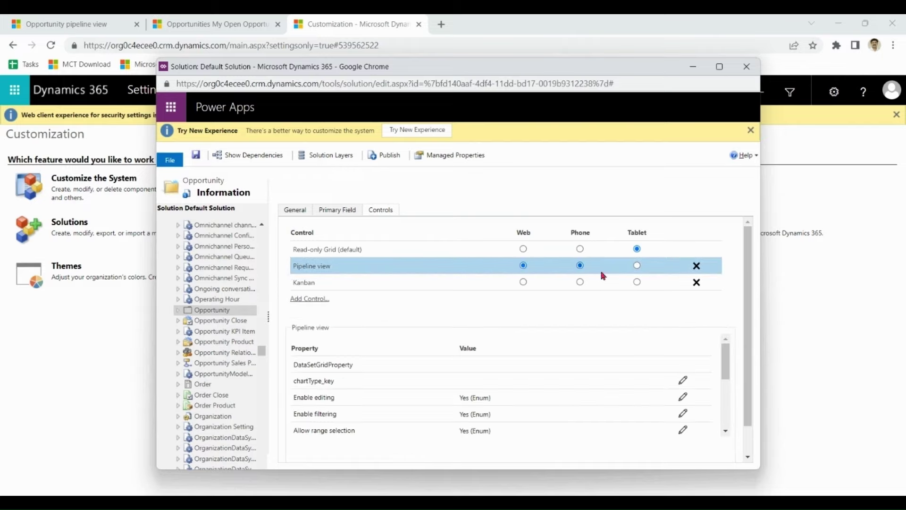
{"action": "left_click", "coordinate": [637, 265]}
{"action": "left_click", "coordinate": [198, 158]}
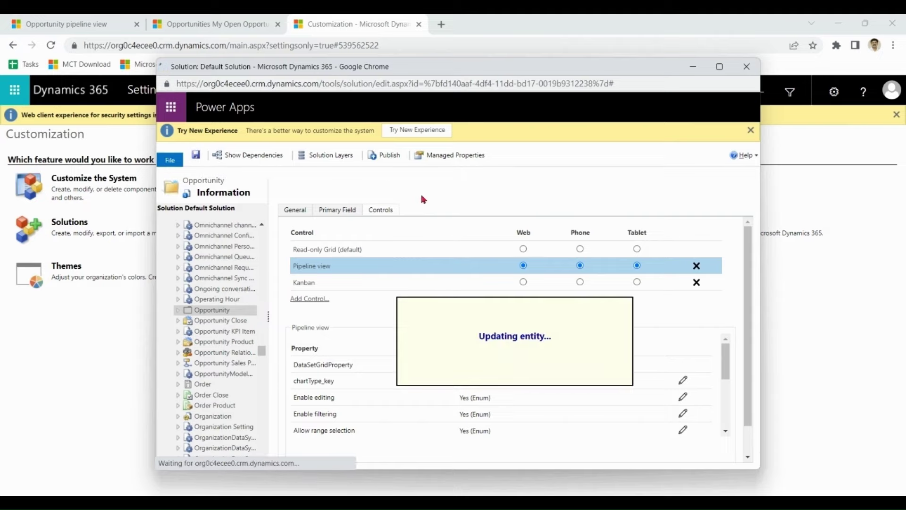
{"action": "left_click", "coordinate": [391, 156]}
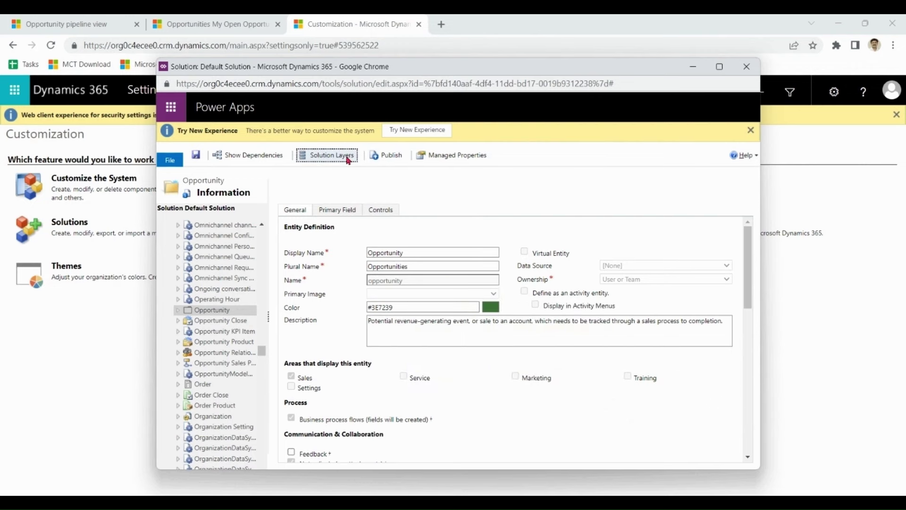
{"action": "left_click", "coordinate": [228, 24]}
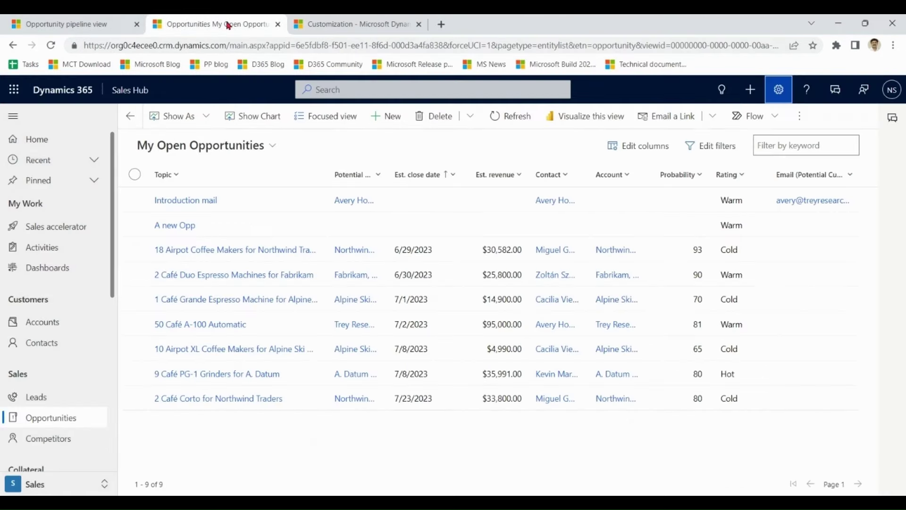
{"action": "left_click", "coordinate": [51, 45]}
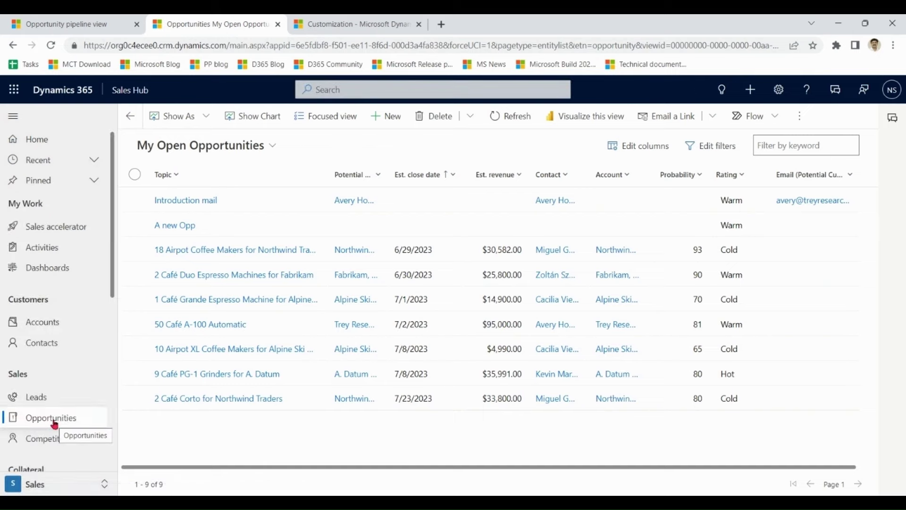
- Show My Open Opportunities as Pipeline view and inspect the Deal tracker bubbles for the 9 deals
{"action": "left_click", "coordinate": [208, 118]}
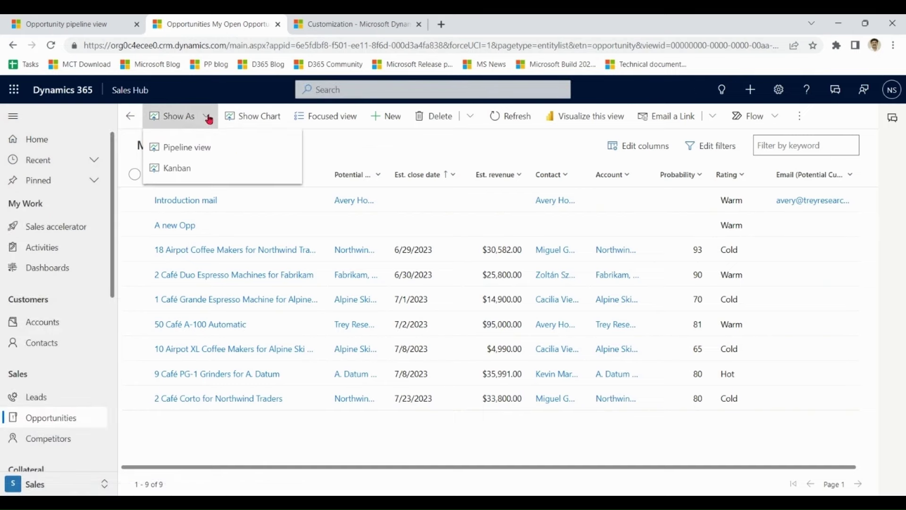
{"action": "left_click", "coordinate": [236, 152]}
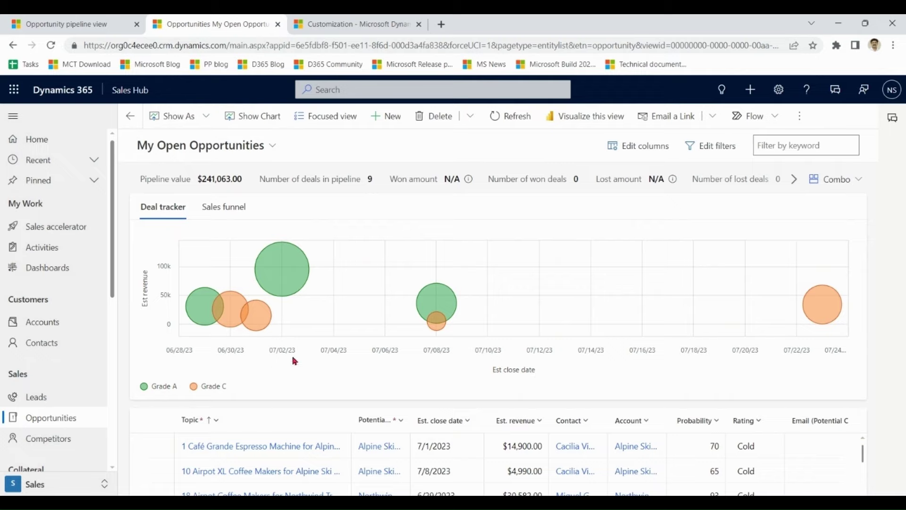
{"action": "mouse_move", "coordinate": [293, 278]}
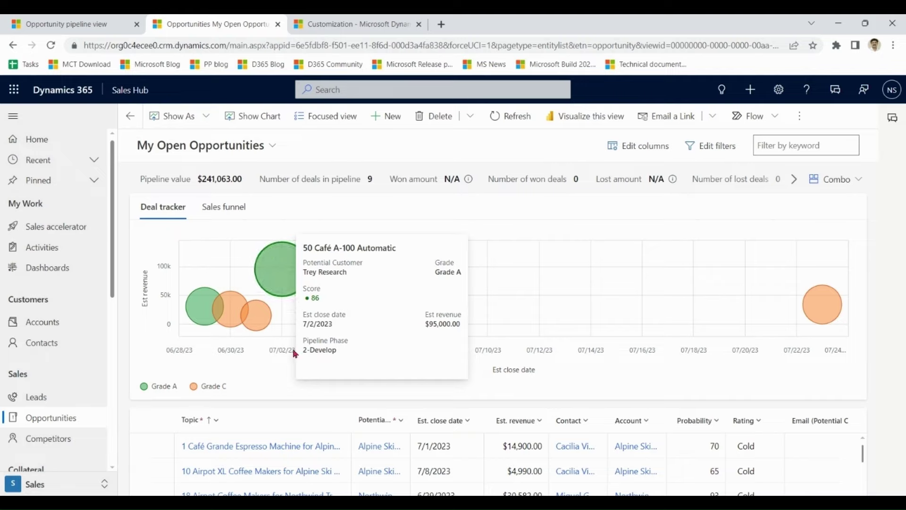
{"action": "mouse_move", "coordinate": [212, 310]}
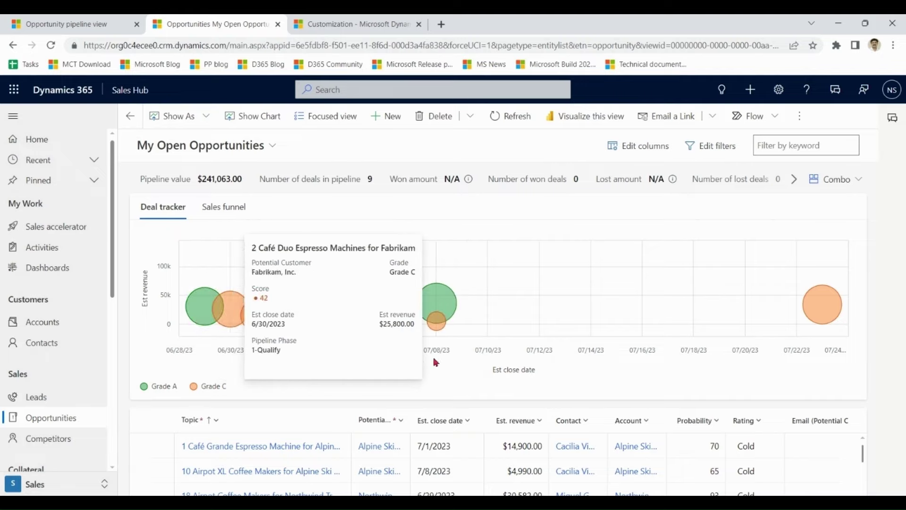
{"action": "mouse_move", "coordinate": [827, 309]}
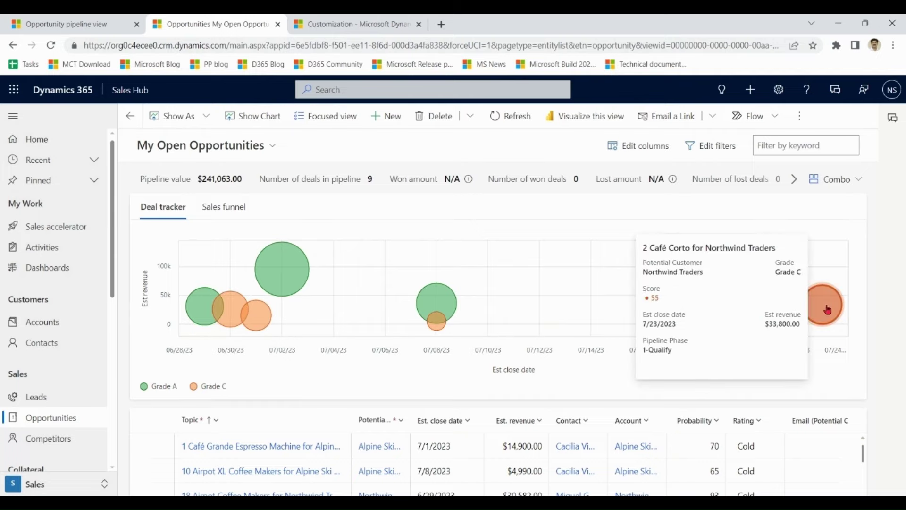
{"action": "mouse_move", "coordinate": [435, 331]}
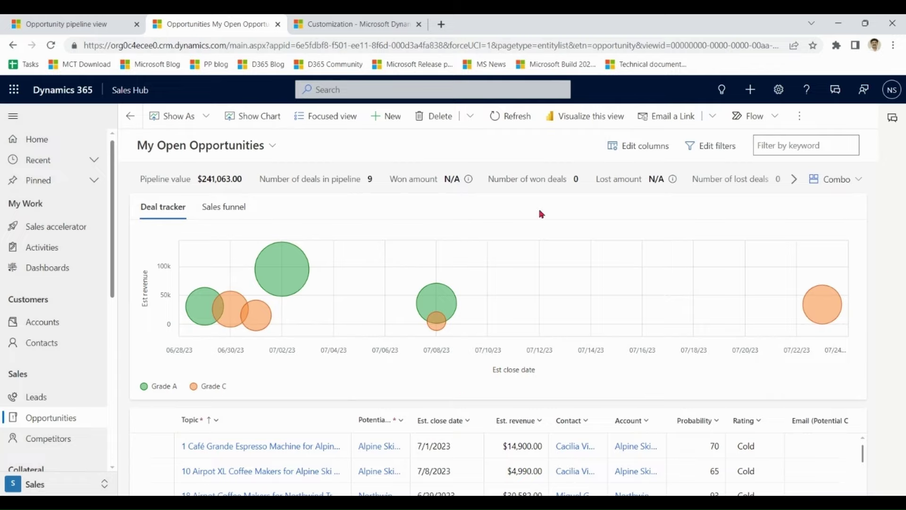
- Switch the chart to Sales funnel, then go to Opportunities in the Sales area
{"action": "left_click", "coordinate": [233, 208]}
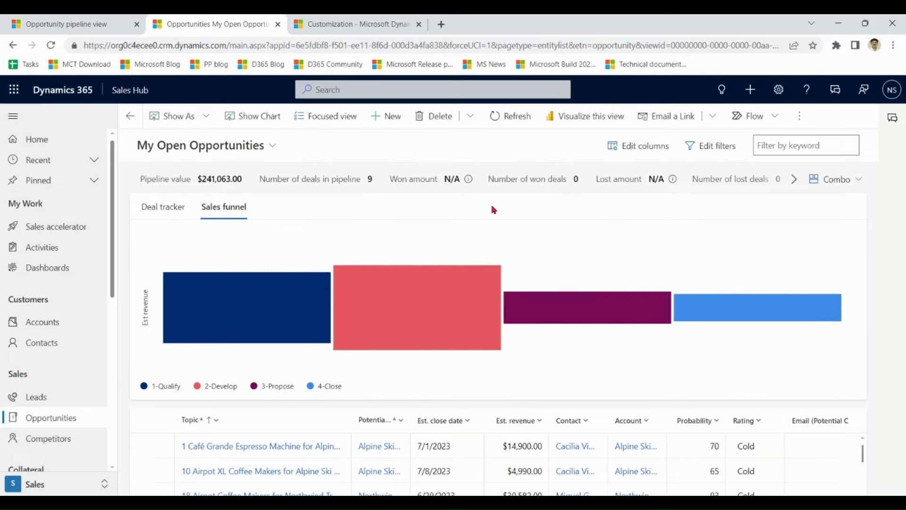
{"action": "left_click", "coordinate": [62, 23]}
{"action": "left_click", "coordinate": [52, 489]}
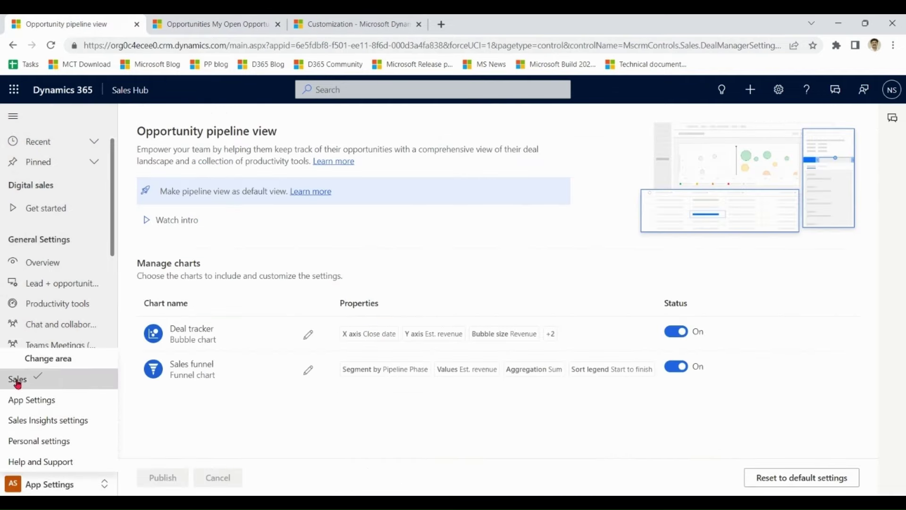
{"action": "left_click", "coordinate": [52, 378]}
{"action": "left_click", "coordinate": [48, 417]}
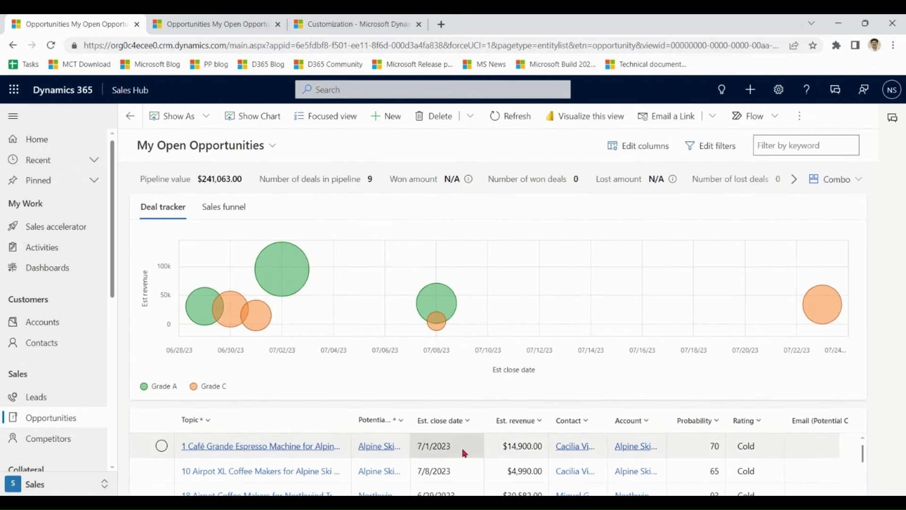
- Open the Café Grande espresso machine opportunity record, then return to My Open Opportunities
{"action": "left_click", "coordinate": [465, 447]}
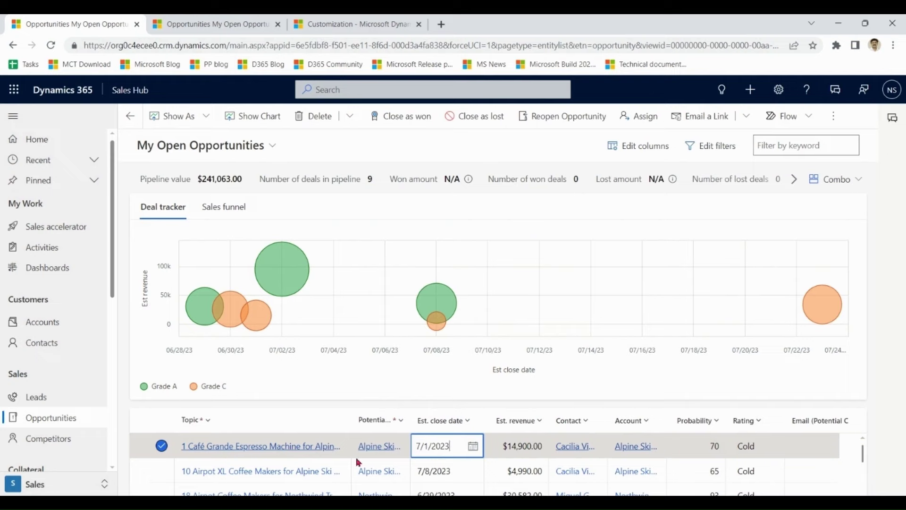
{"action": "left_click", "coordinate": [270, 448]}
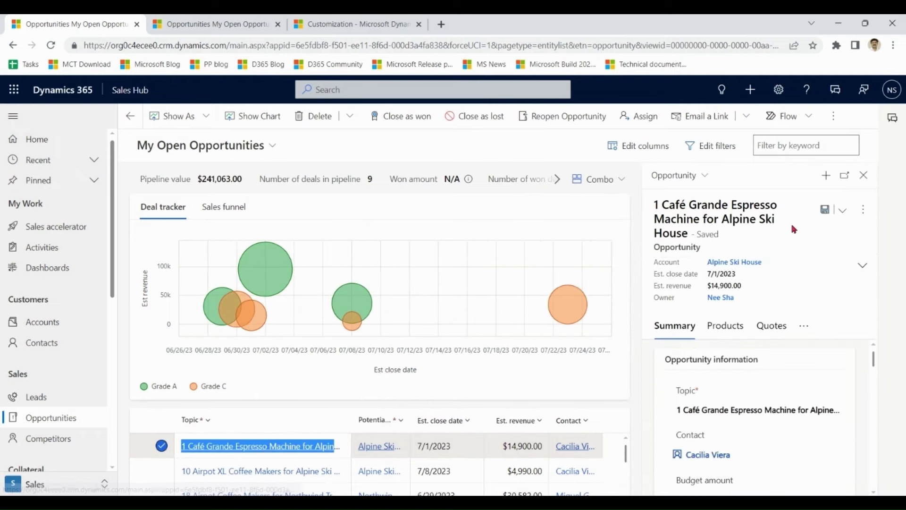
{"action": "left_click", "coordinate": [845, 175]}
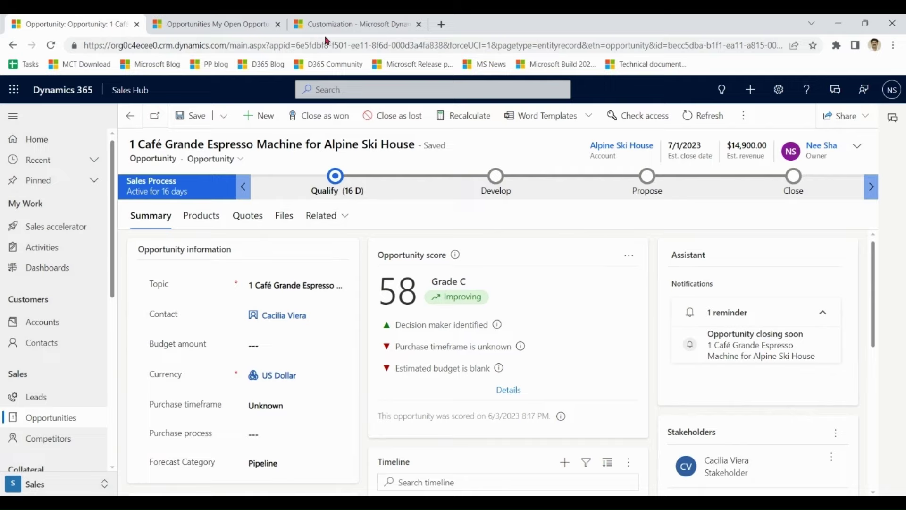
{"action": "left_click", "coordinate": [212, 24]}
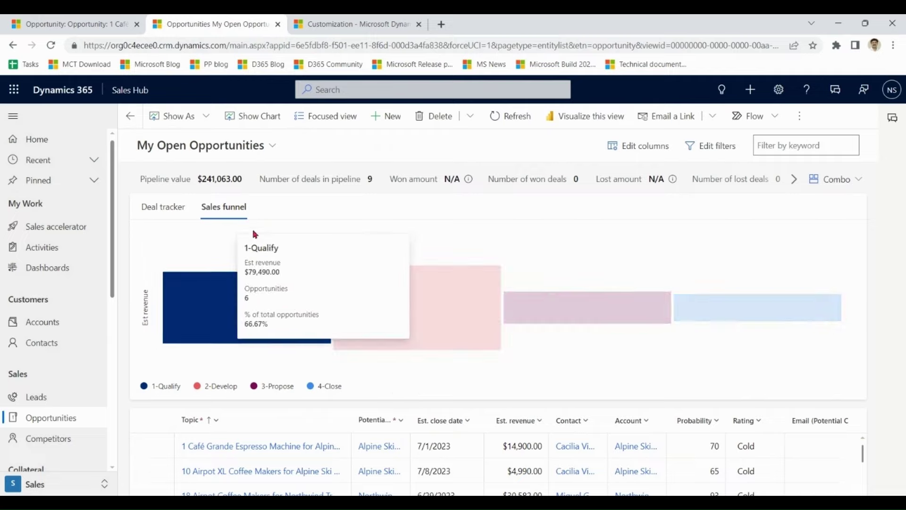
- Show the Deal tracker chart, then open Opportunity pipeline view under App Settings > General Settings
{"action": "left_click", "coordinate": [157, 211]}
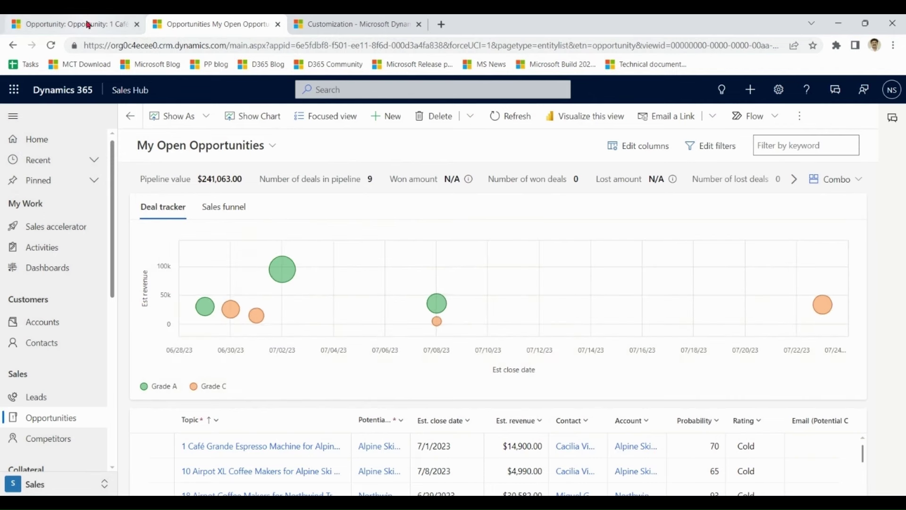
{"action": "left_click", "coordinate": [90, 24]}
{"action": "left_click", "coordinate": [34, 489]}
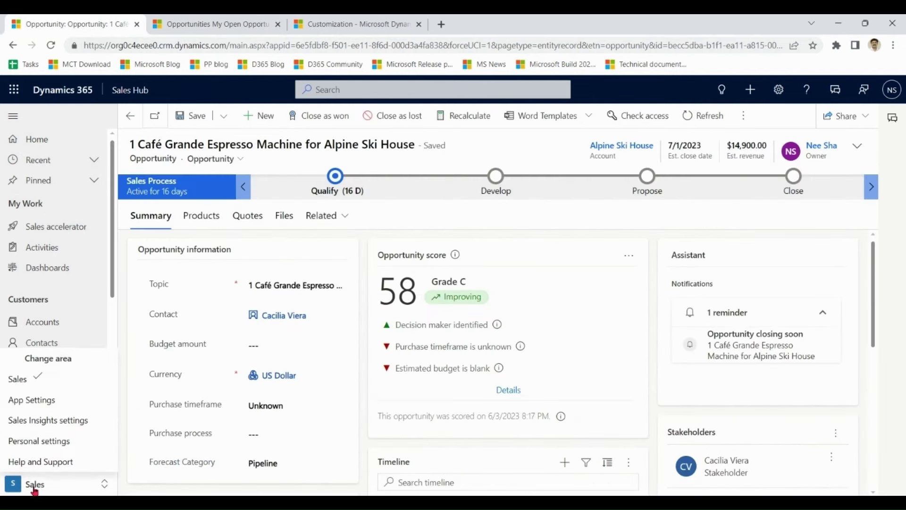
{"action": "left_click", "coordinate": [37, 405]}
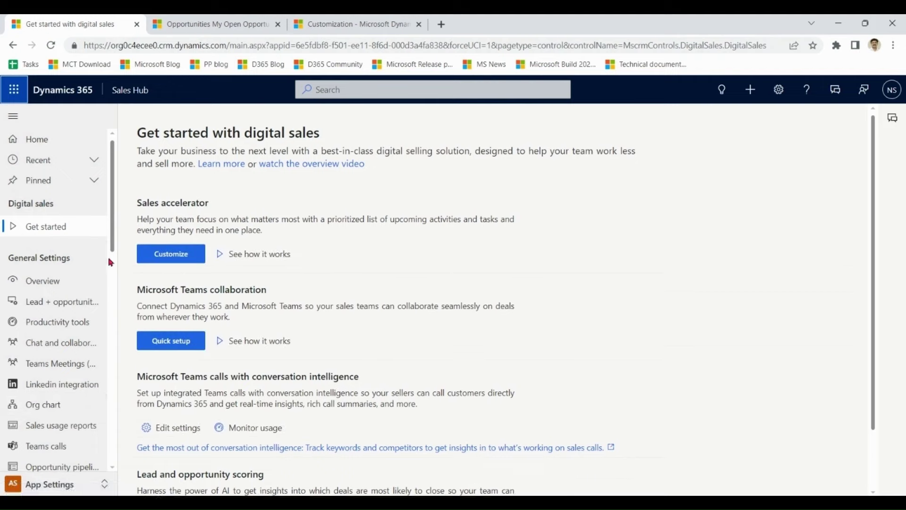
{"action": "scroll", "coordinate": [111, 308], "scroll_direction": "down", "scroll_amount": 4}
{"action": "scroll", "coordinate": [111, 308], "scroll_direction": "down", "scroll_amount": 2}
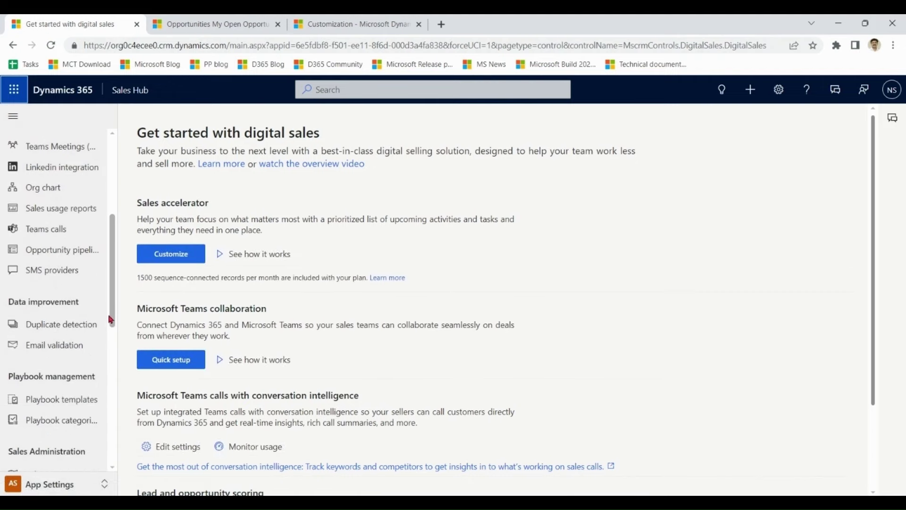
{"action": "left_click", "coordinate": [52, 252]}
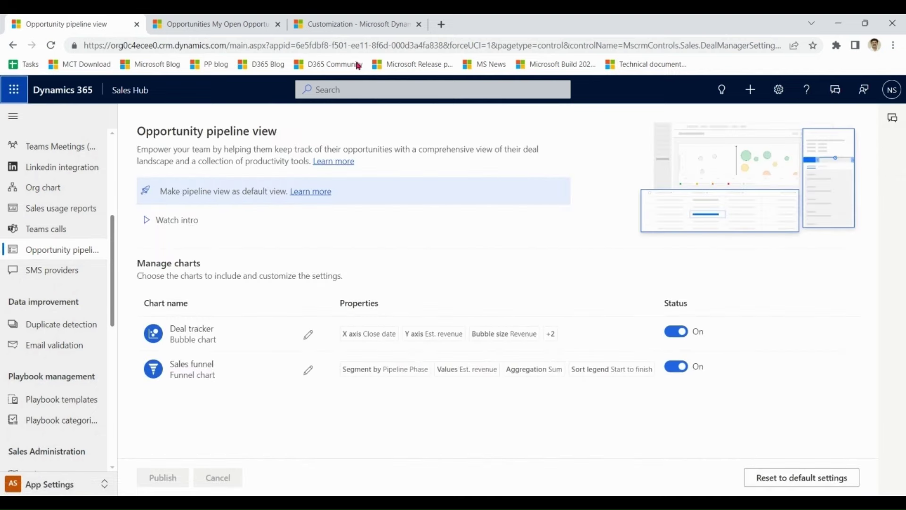
{"action": "left_click", "coordinate": [227, 24]}
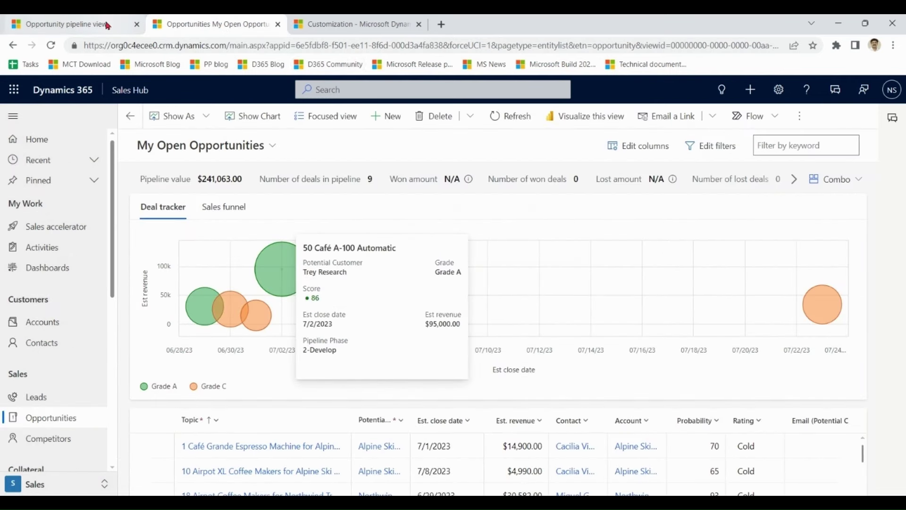
{"action": "left_click", "coordinate": [104, 25]}
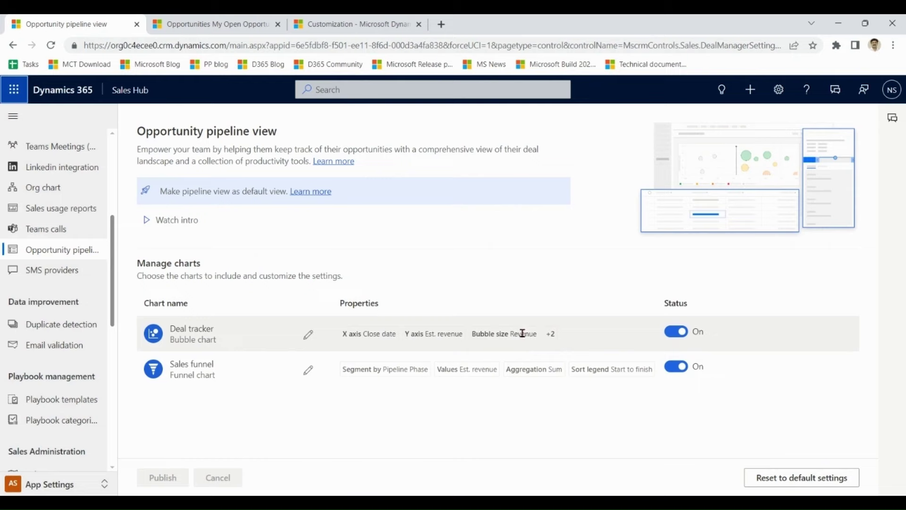
- Set the Deal tracker's vertical (y) axis to Probability, then save and publish
{"action": "left_click", "coordinate": [309, 336]}
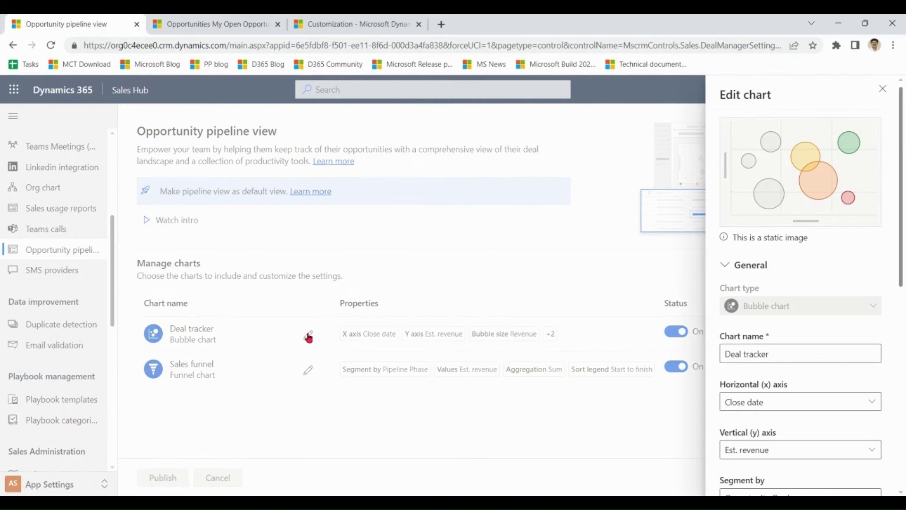
{"action": "left_click_drag", "start_coordinate": [902, 248], "coordinate": [903, 341]}
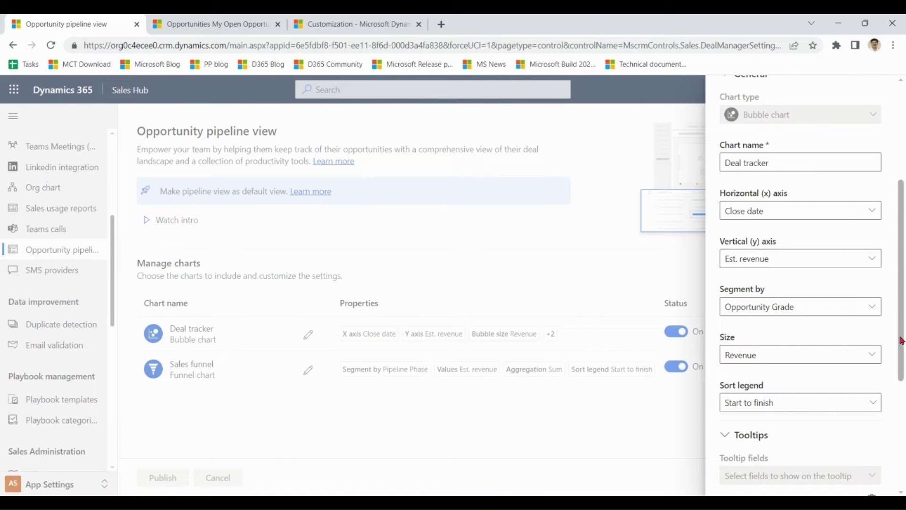
{"action": "left_click", "coordinate": [873, 259]}
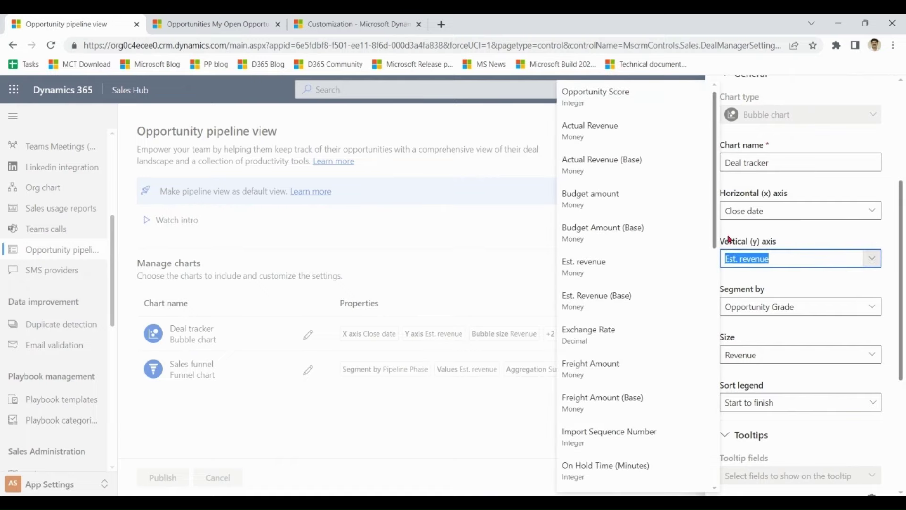
{"action": "scroll", "coordinate": [718, 204], "scroll_direction": "down", "scroll_amount": 5}
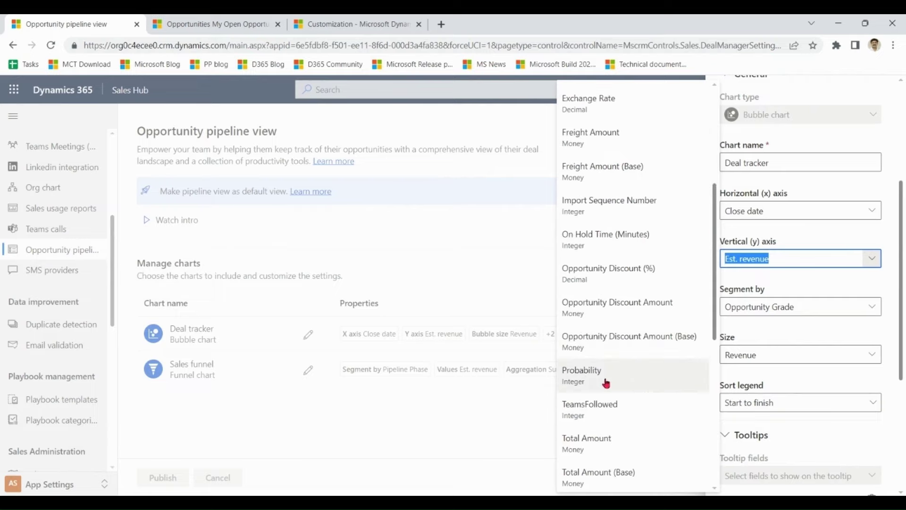
{"action": "left_click", "coordinate": [606, 383]}
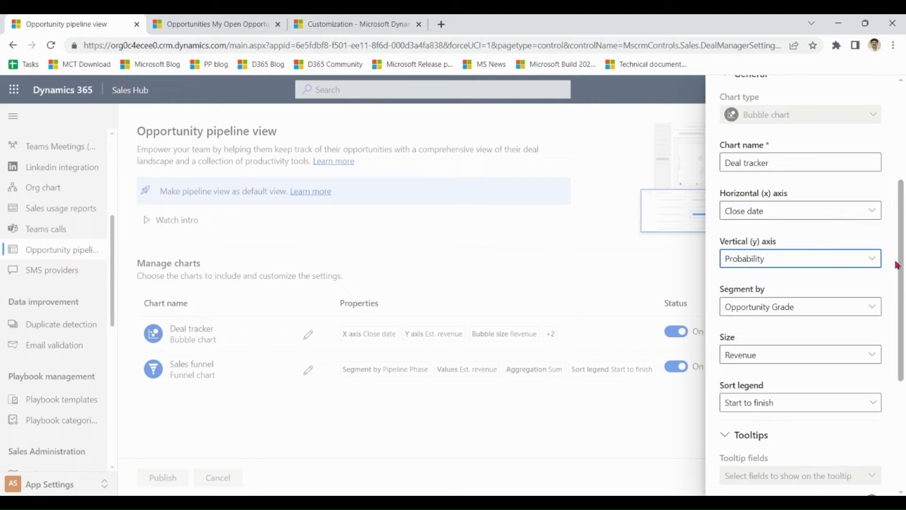
{"action": "left_click_drag", "start_coordinate": [898, 346], "coordinate": [899, 460]}
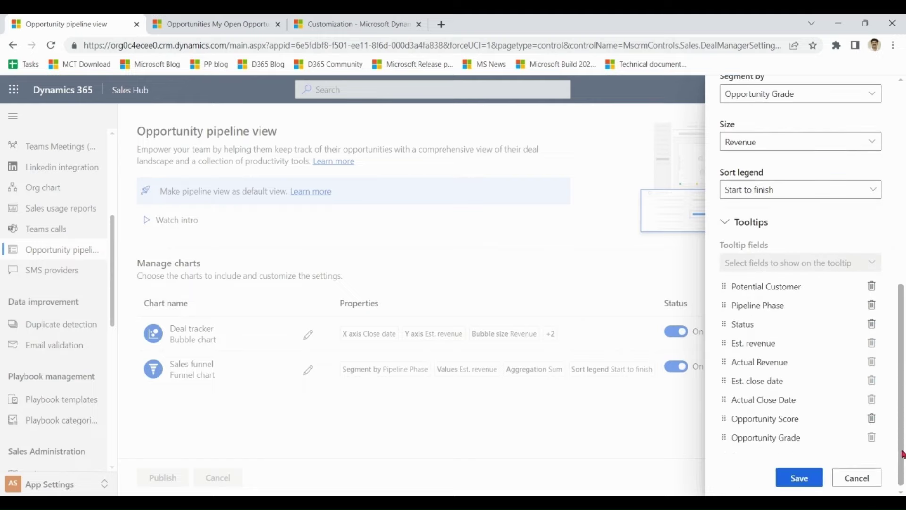
{"action": "left_click", "coordinate": [799, 477]}
{"action": "left_click", "coordinate": [163, 478]}
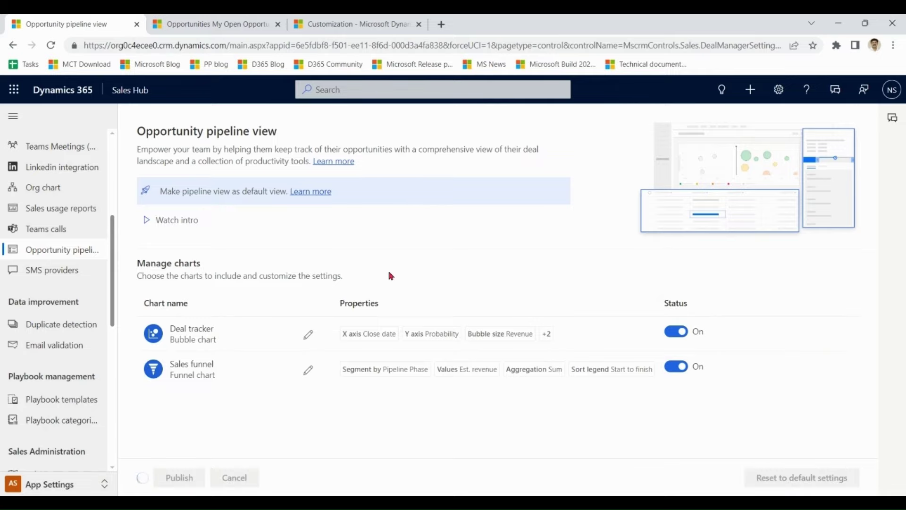
{"action": "left_click", "coordinate": [223, 22]}
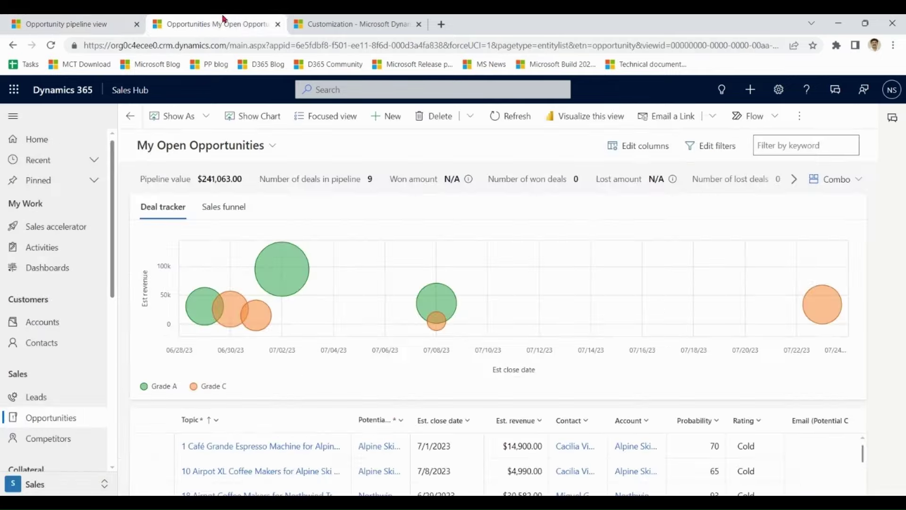
- Reload My Open Opportunities to view the Probability-based Deal tracker chart
{"action": "key", "text": "F5"}
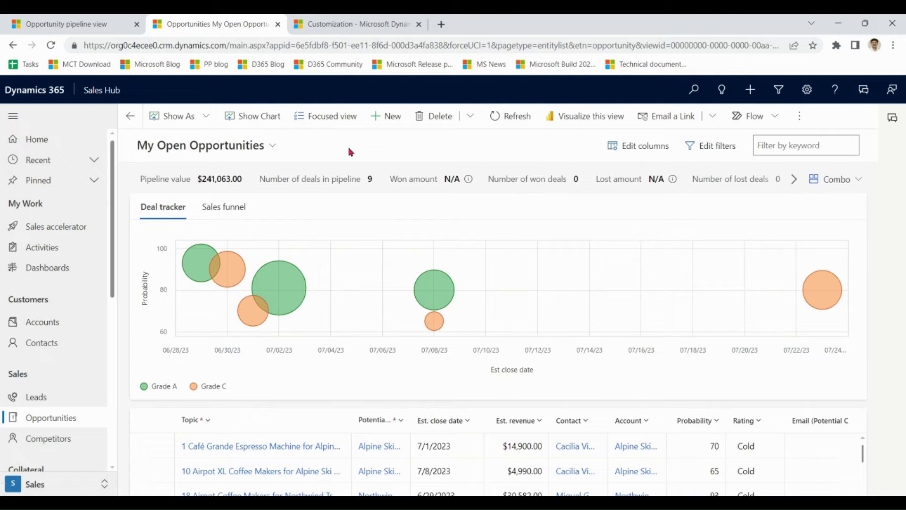
{"action": "mouse_move", "coordinate": [282, 296]}
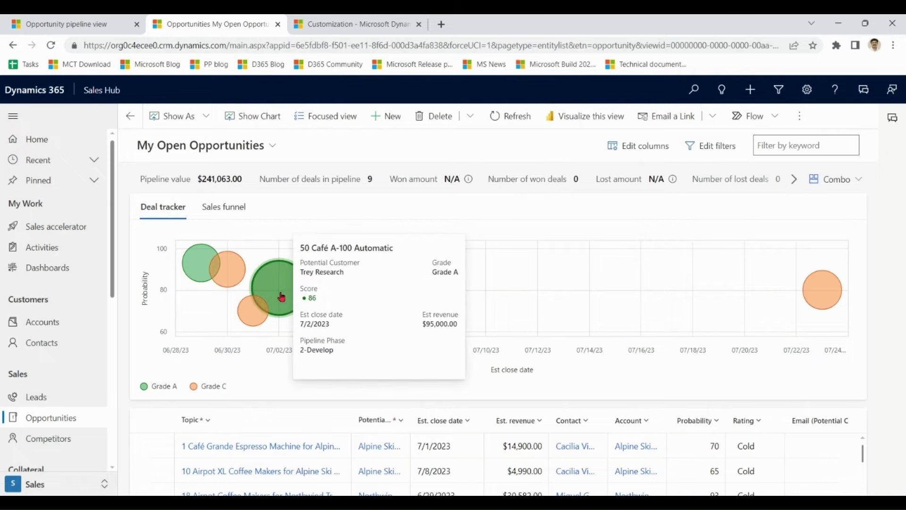
{"action": "mouse_move", "coordinate": [261, 324]}
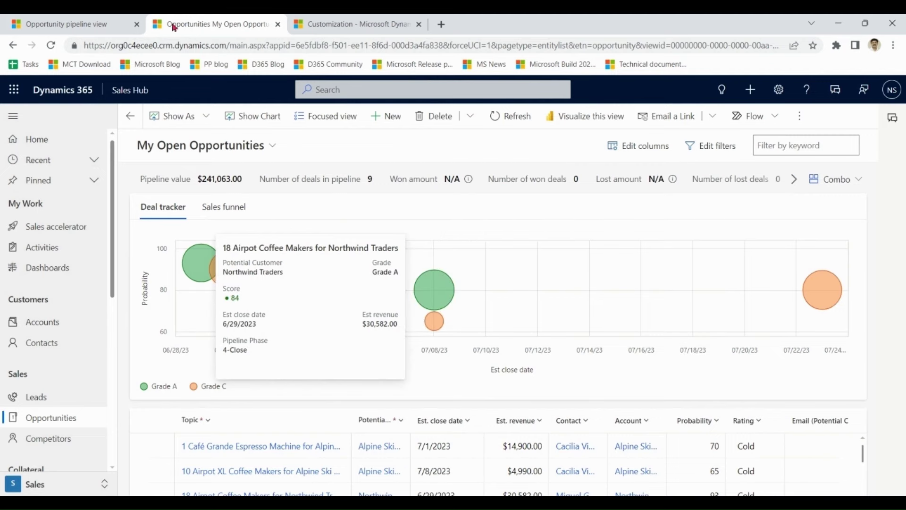
- Switch the Sales funnel chart off, publish, and reload the list to verify
{"action": "left_click", "coordinate": [61, 23]}
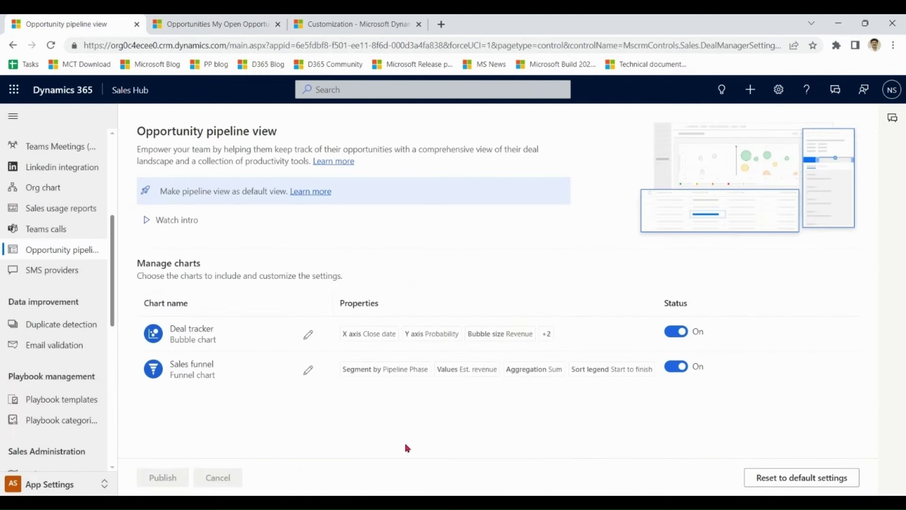
{"action": "left_click", "coordinate": [676, 372]}
{"action": "left_click", "coordinate": [157, 477]}
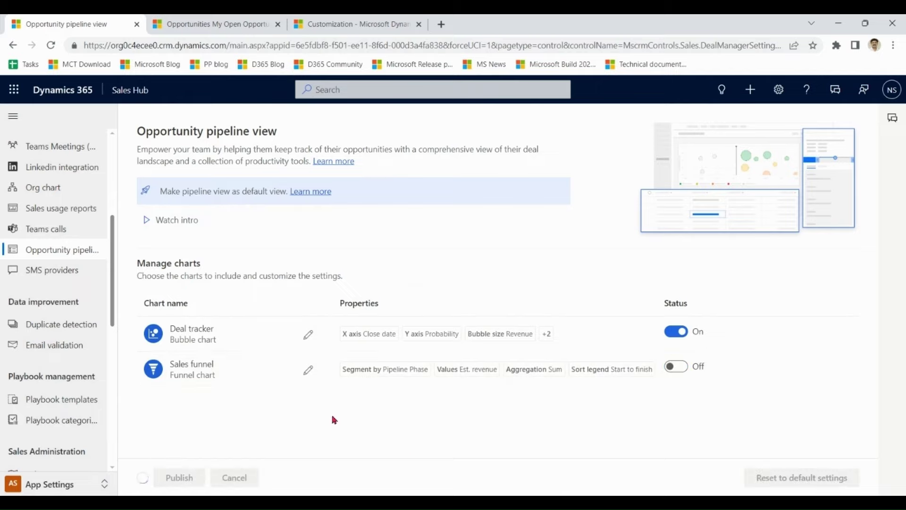
{"action": "left_click", "coordinate": [237, 22]}
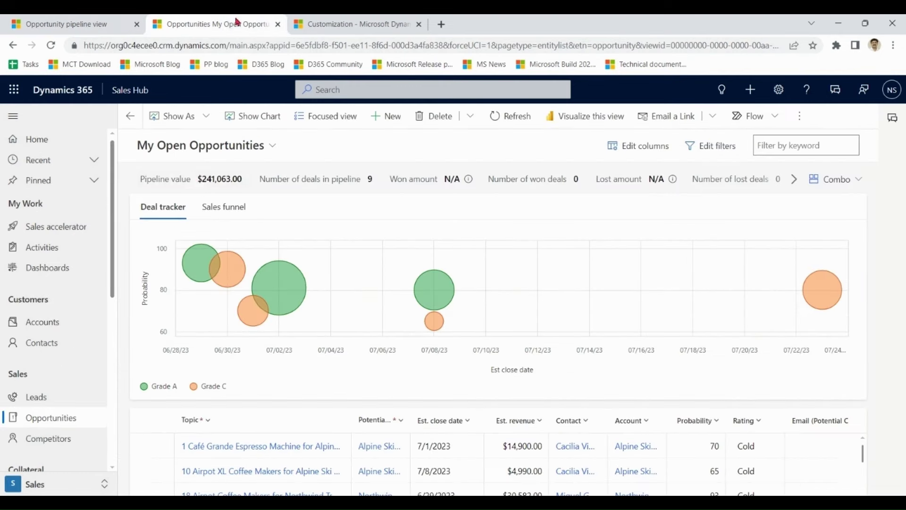
{"action": "left_click", "coordinate": [51, 46]}
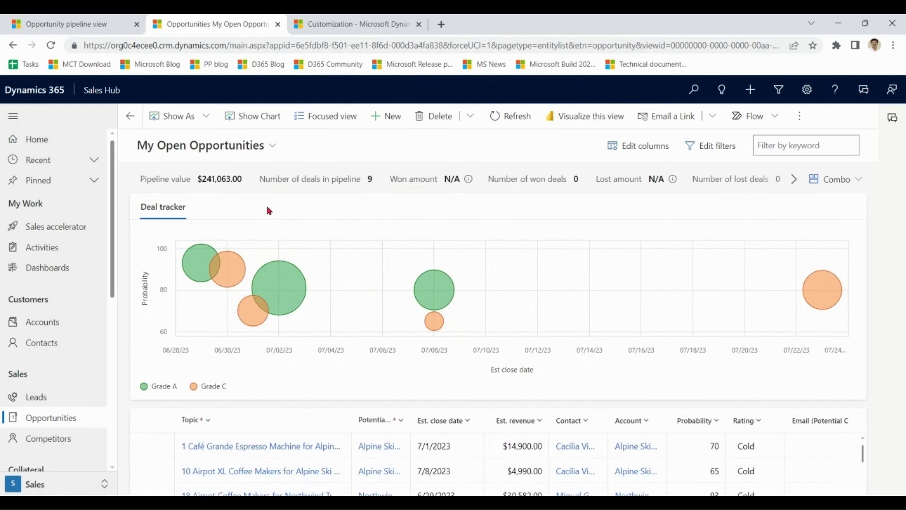
{"action": "left_click", "coordinate": [85, 22]}
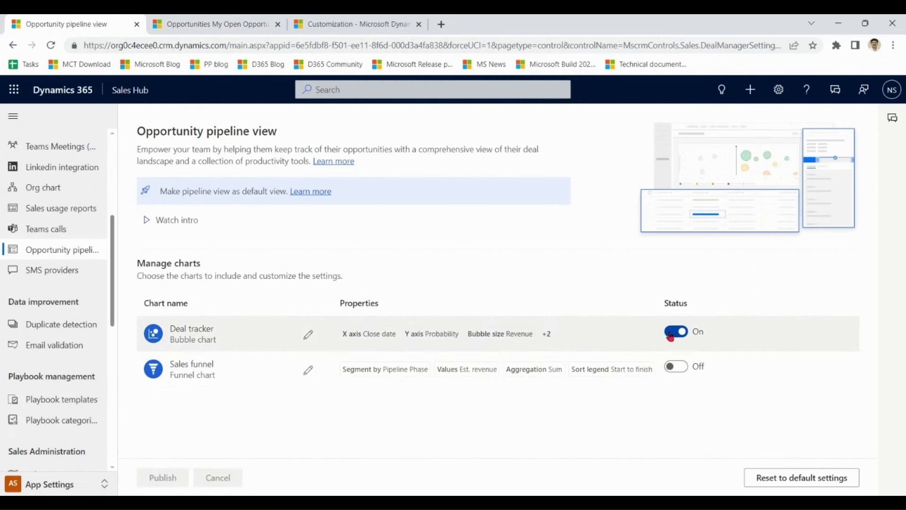
- Turn Deal tracker off and Sales funnel on, sort its legend Finish to start, and save
{"action": "left_click", "coordinate": [676, 331]}
{"action": "left_click", "coordinate": [683, 367]}
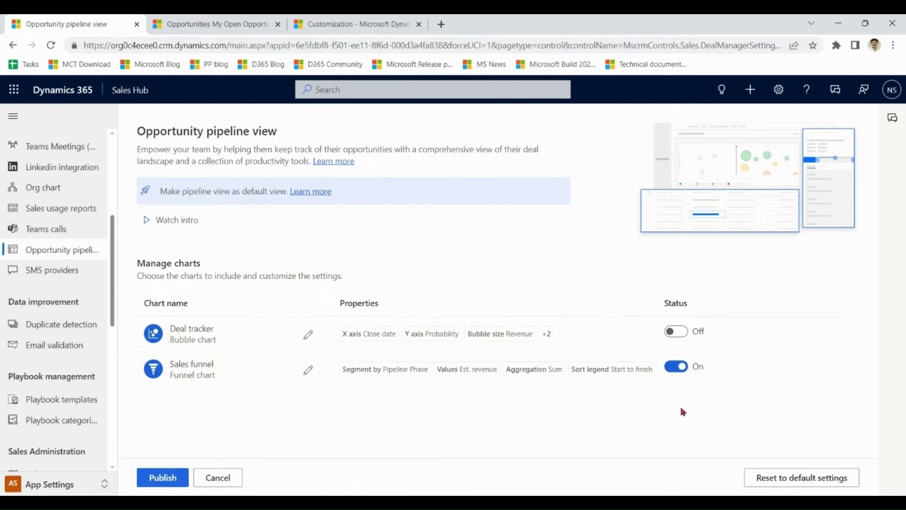
{"action": "left_click", "coordinate": [308, 370]}
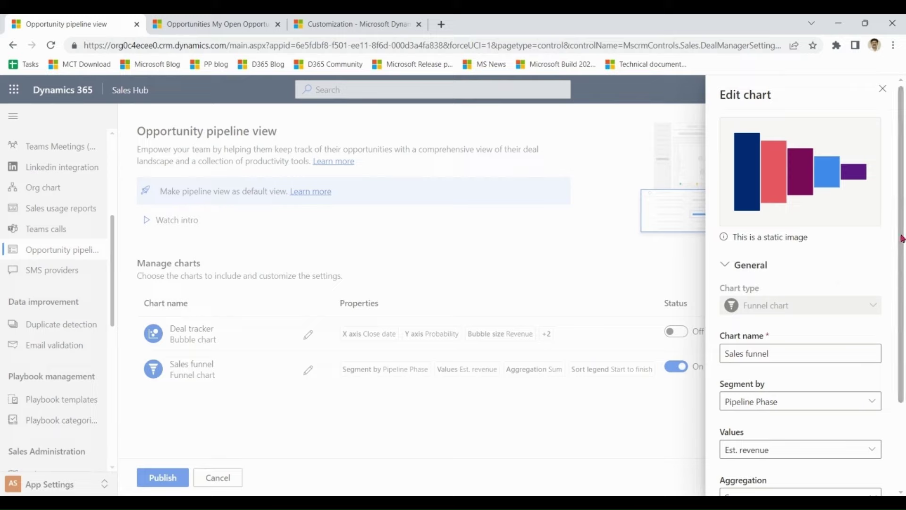
{"action": "left_click_drag", "start_coordinate": [901, 240], "coordinate": [904, 365]}
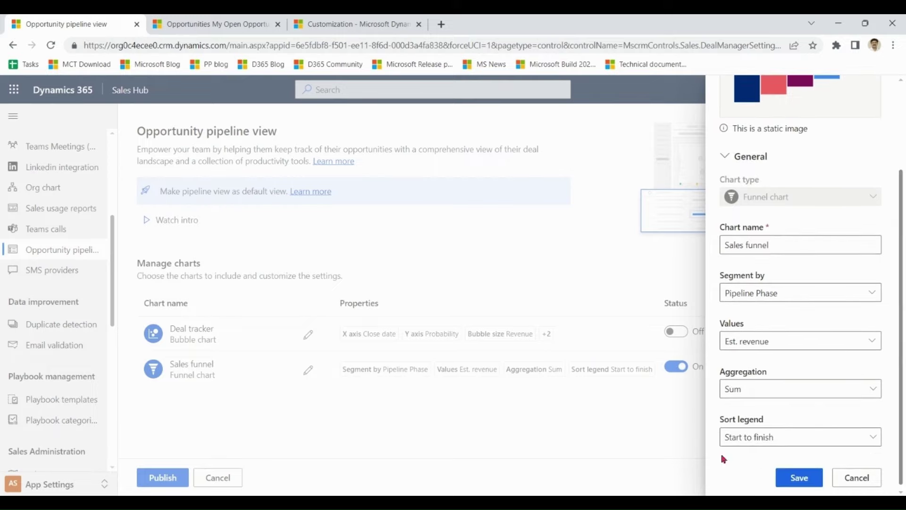
{"action": "left_click", "coordinate": [766, 443]}
{"action": "left_click", "coordinate": [754, 477]}
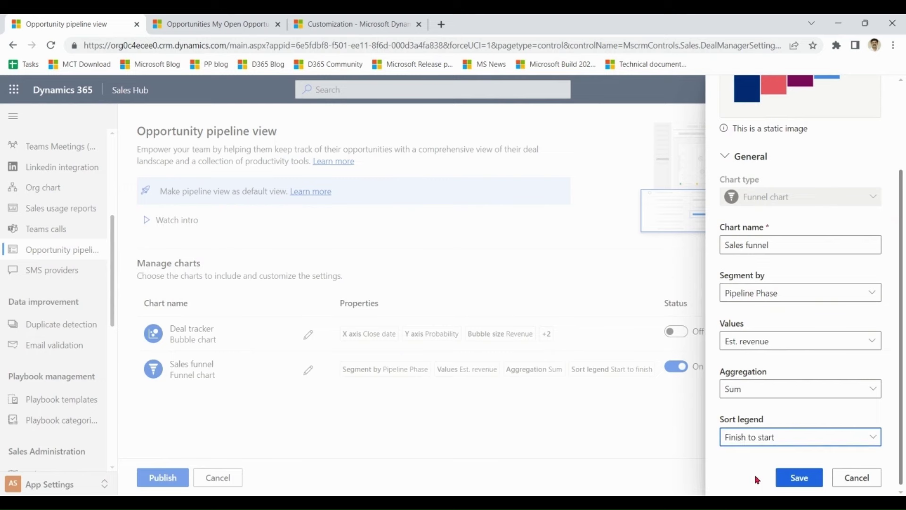
{"action": "left_click", "coordinate": [809, 484]}
- Publish the chart settings and reload My Open Opportunities to view the 4-Close to 1-Qualify funnel
{"action": "left_click", "coordinate": [161, 481]}
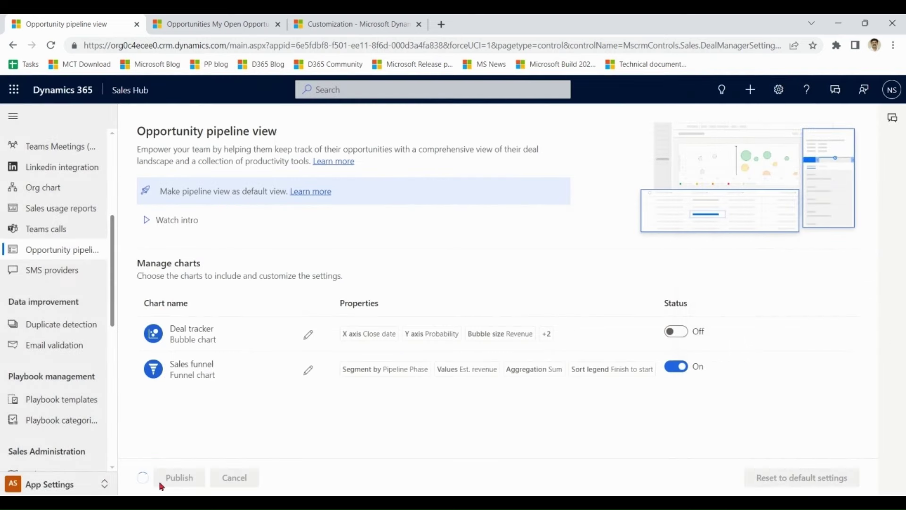
{"action": "left_click", "coordinate": [212, 24]}
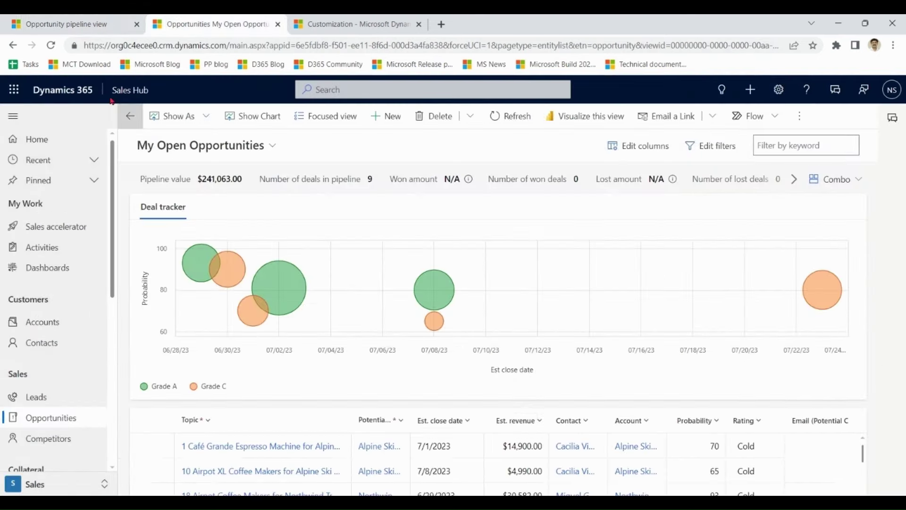
{"action": "left_click", "coordinate": [51, 45]}
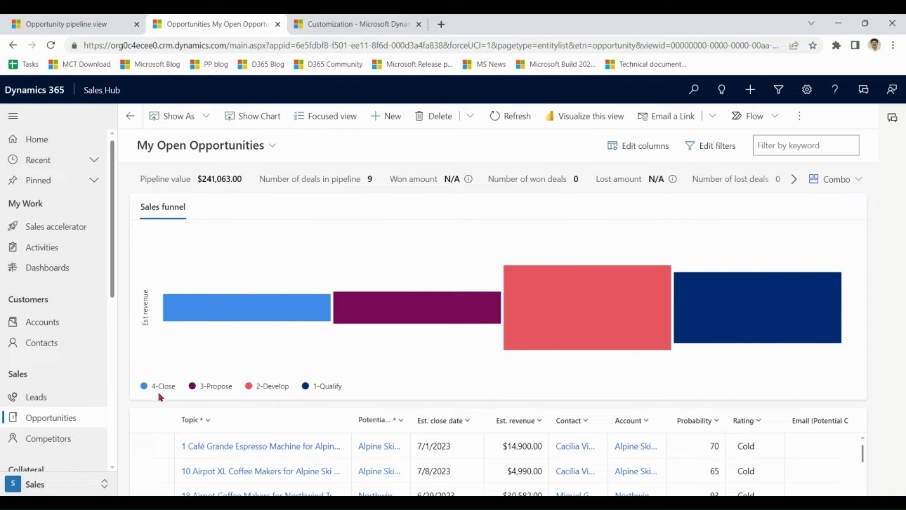
{"action": "mouse_move", "coordinate": [255, 312]}
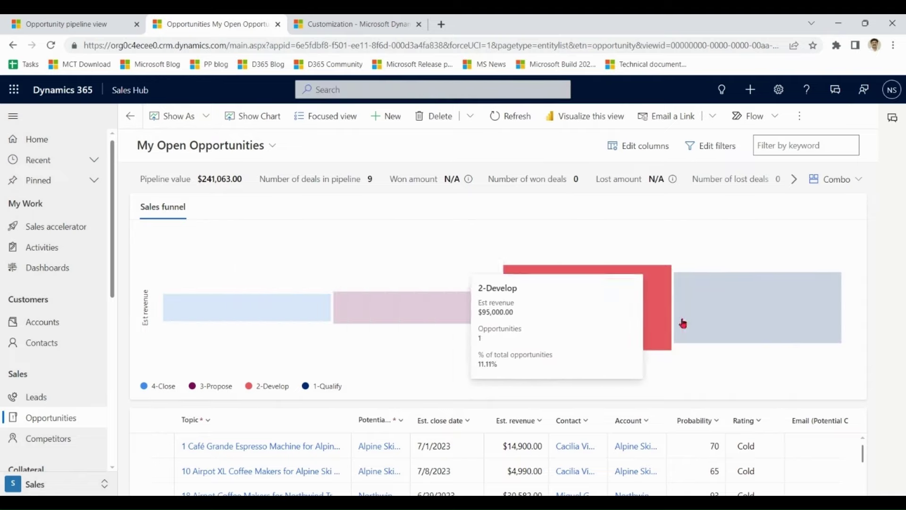
{"action": "mouse_move", "coordinate": [732, 313]}
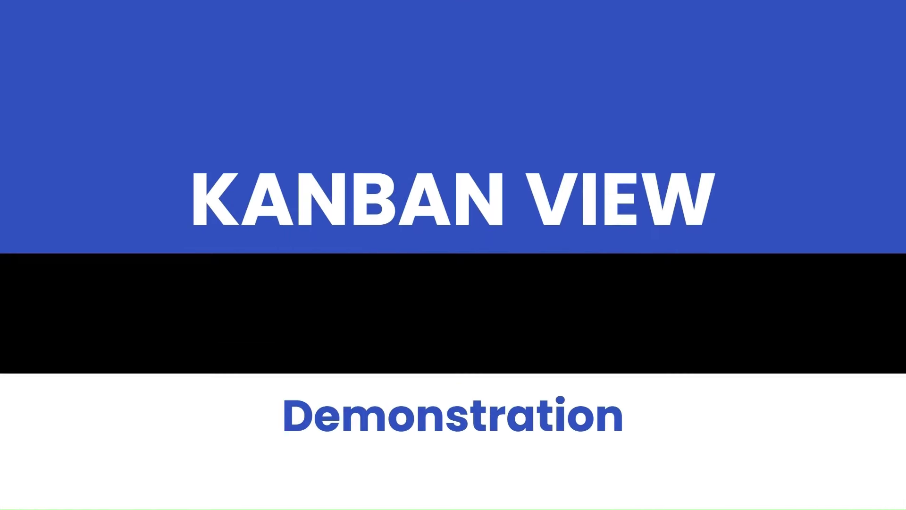
- Choose Kanban for Opportunity's web, phone and tablet control, delete Pipeline view, save and publish
{"action": "left_click", "coordinate": [105, 183]}
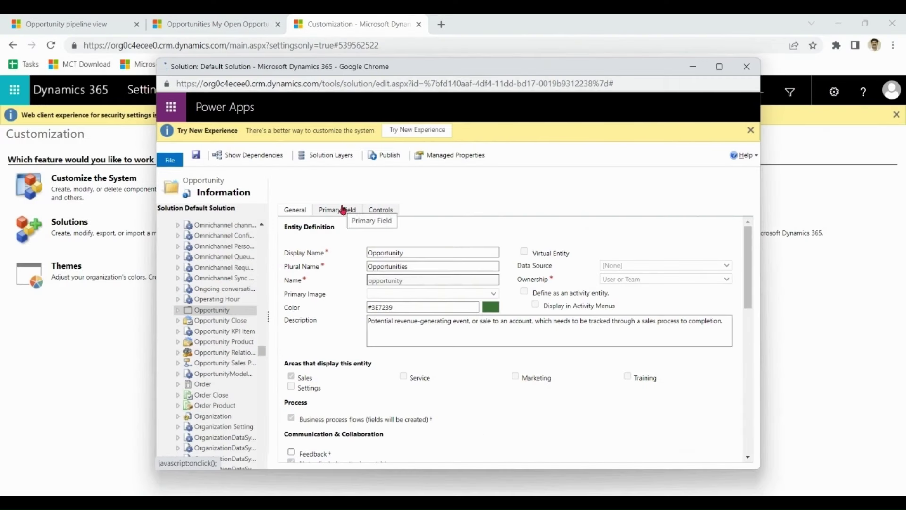
{"action": "left_click", "coordinate": [380, 210]}
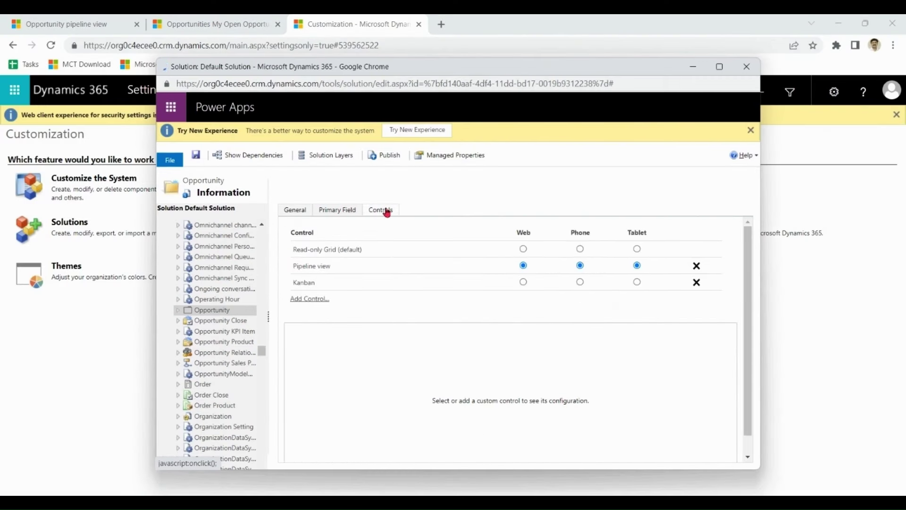
{"action": "left_click", "coordinate": [523, 283]}
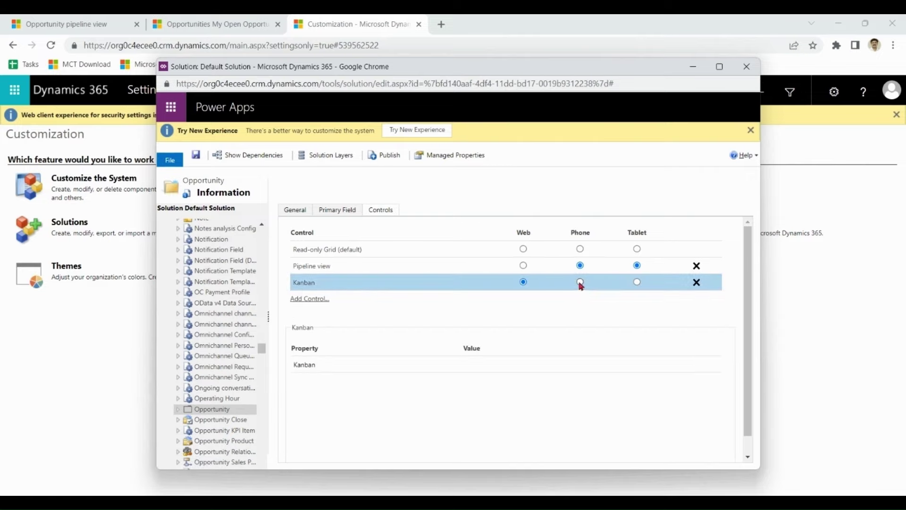
{"action": "left_click", "coordinate": [697, 266]}
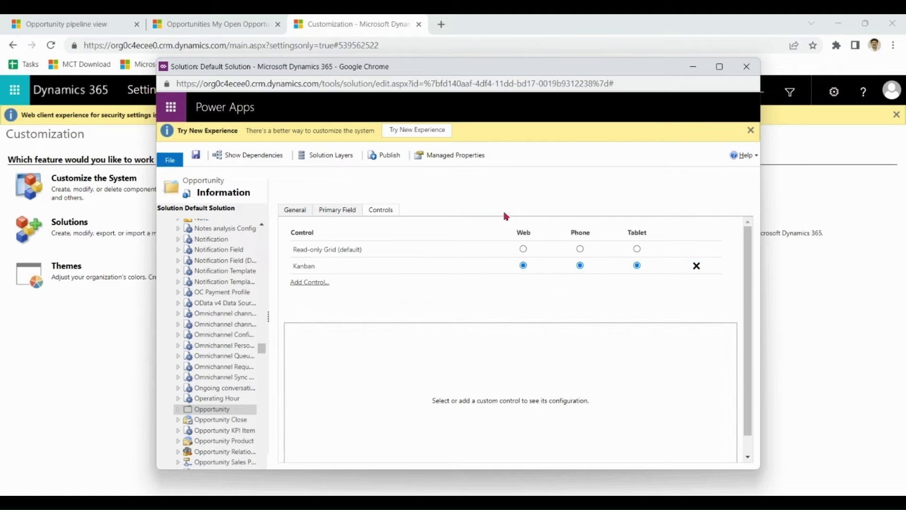
{"action": "left_click", "coordinate": [196, 158]}
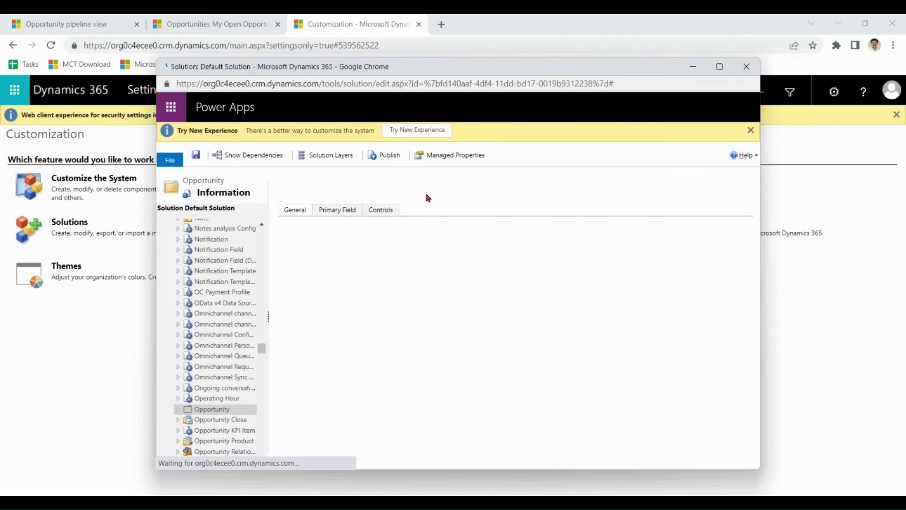
{"action": "left_click", "coordinate": [390, 155]}
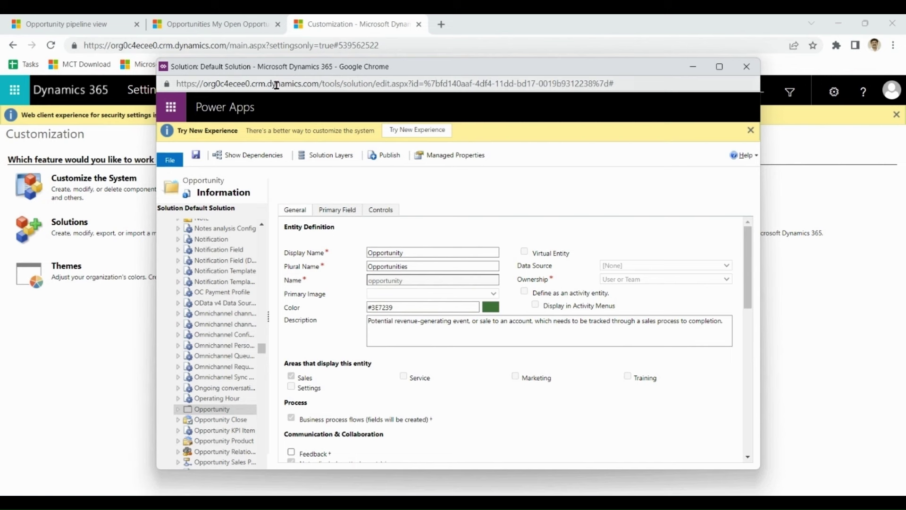
{"action": "left_click", "coordinate": [213, 28]}
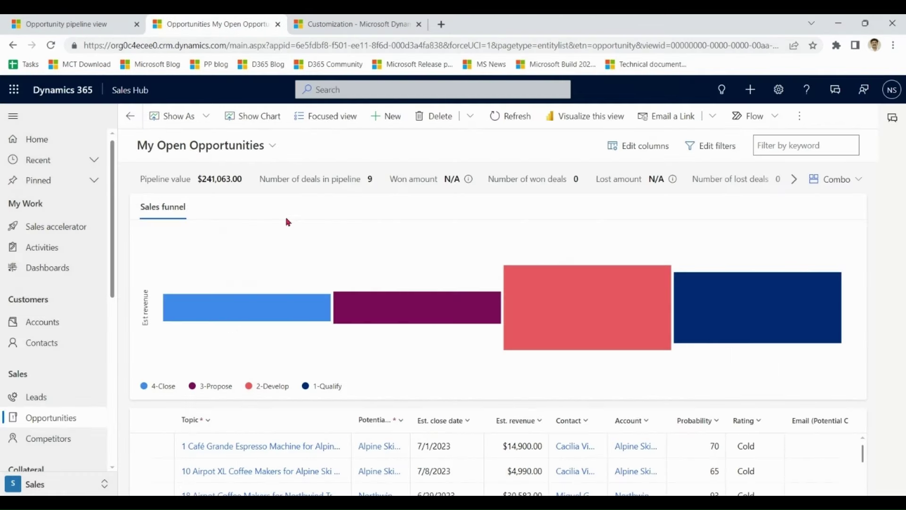
- Reload Opportunities as a Kanban board and check the available Kanban types
{"action": "left_click", "coordinate": [52, 47]}
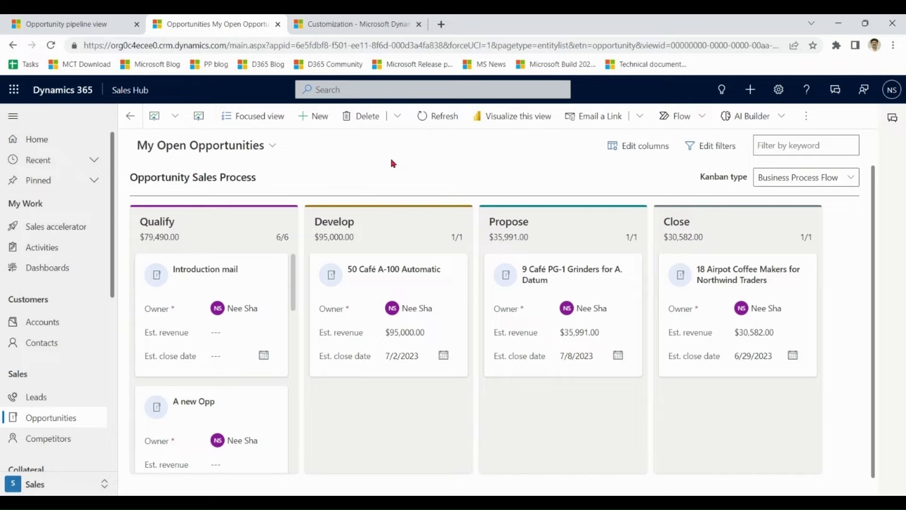
{"action": "left_click", "coordinate": [853, 180]}
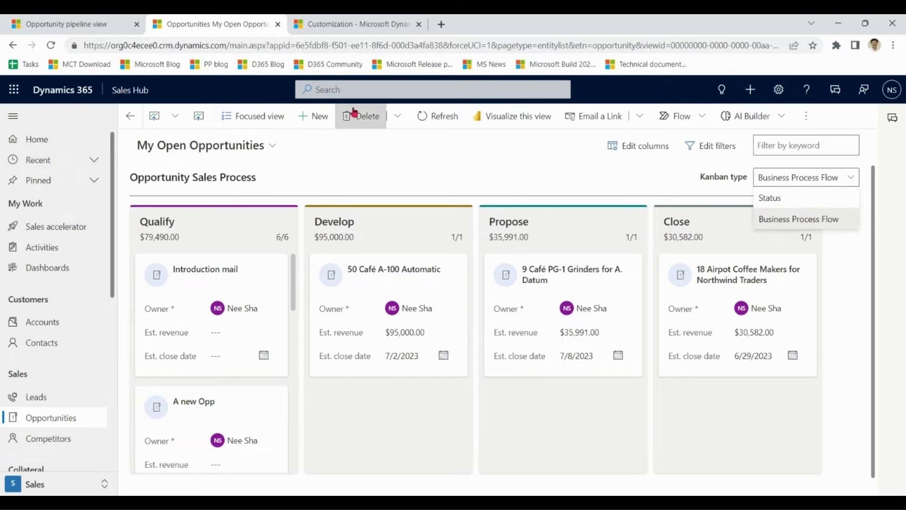
{"action": "left_click", "coordinate": [85, 24]}
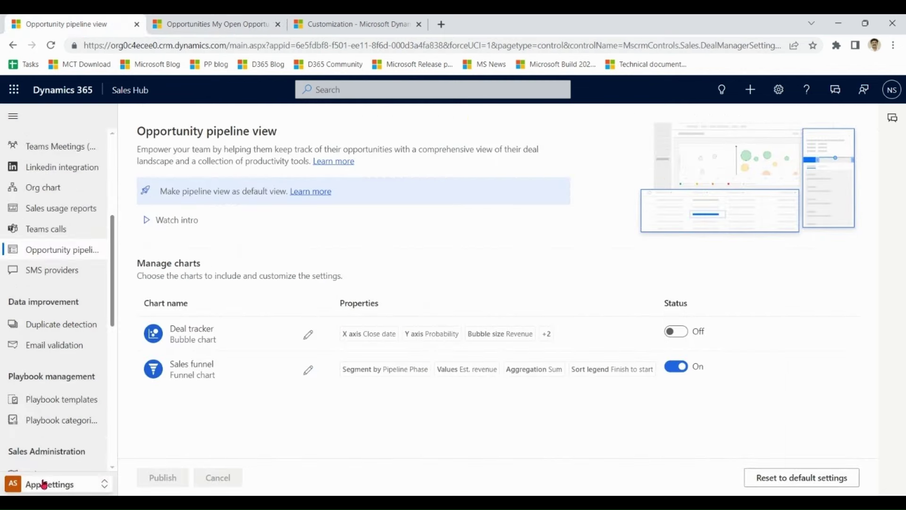
- In the Sales area, show My Open Opportunities as a Read Only Grid
{"action": "left_click", "coordinate": [63, 488]}
{"action": "left_click", "coordinate": [19, 379]}
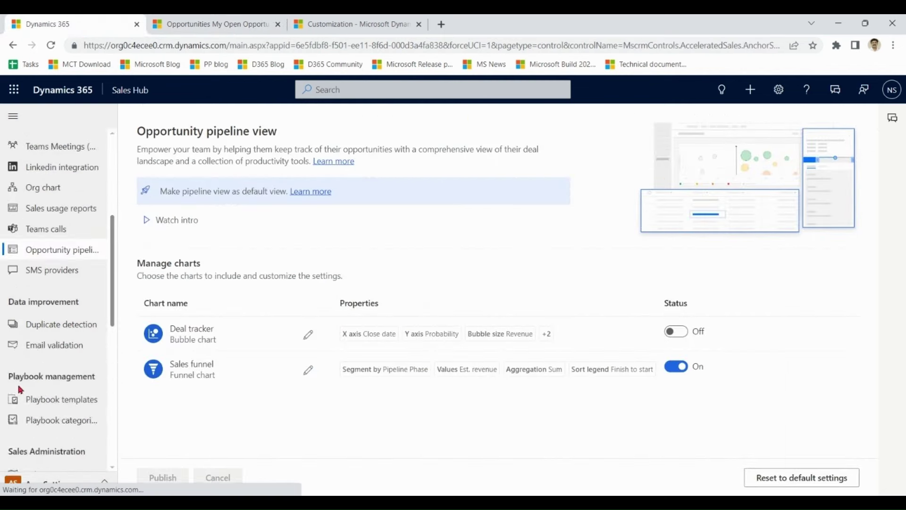
{"action": "left_click", "coordinate": [53, 428]}
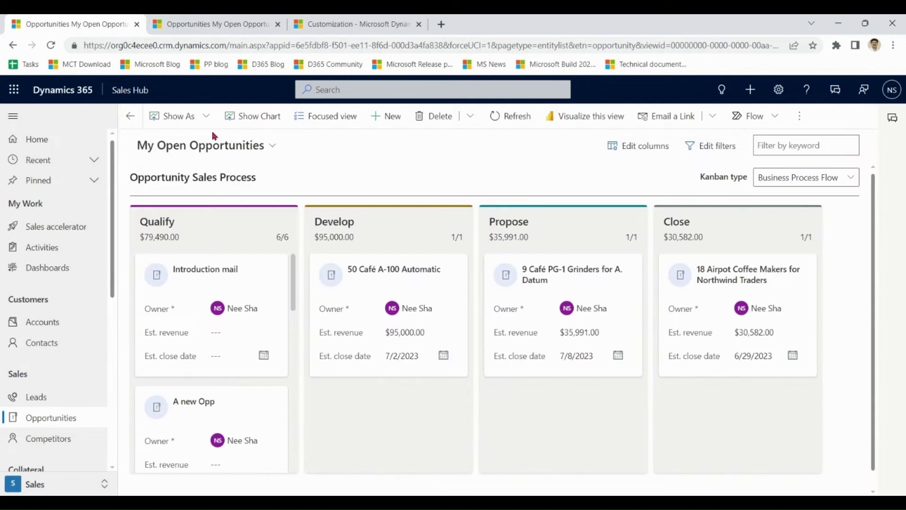
{"action": "left_click", "coordinate": [201, 119]}
{"action": "left_click", "coordinate": [185, 147]}
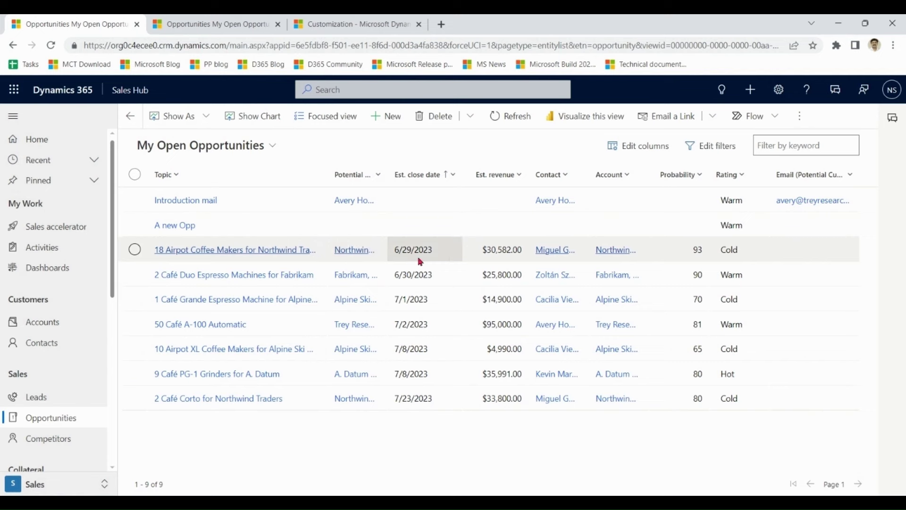
- On 18 Airpot Coffee Makers, pick V2 Sales Process, cancel the switch, and return to the Kanban
{"action": "left_click", "coordinate": [416, 252]}
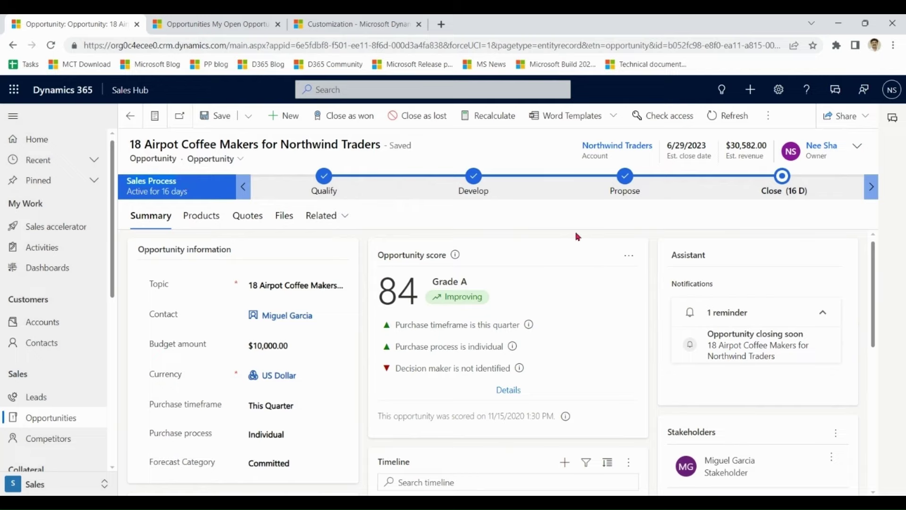
{"action": "left_click", "coordinate": [769, 115]}
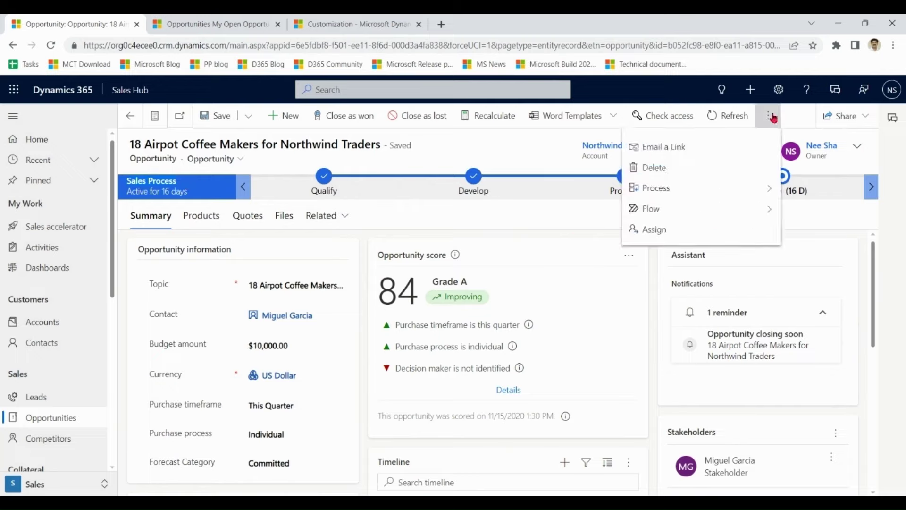
{"action": "left_click", "coordinate": [719, 191]}
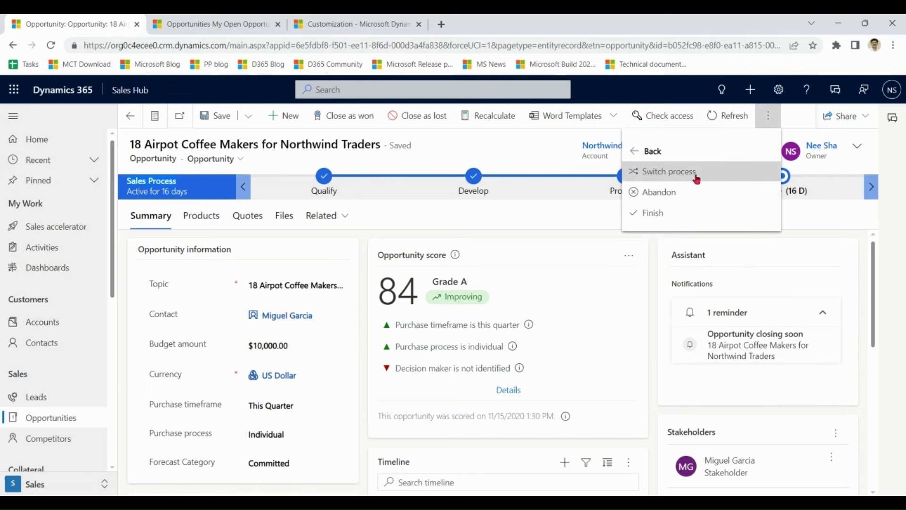
{"action": "left_click", "coordinate": [698, 174]}
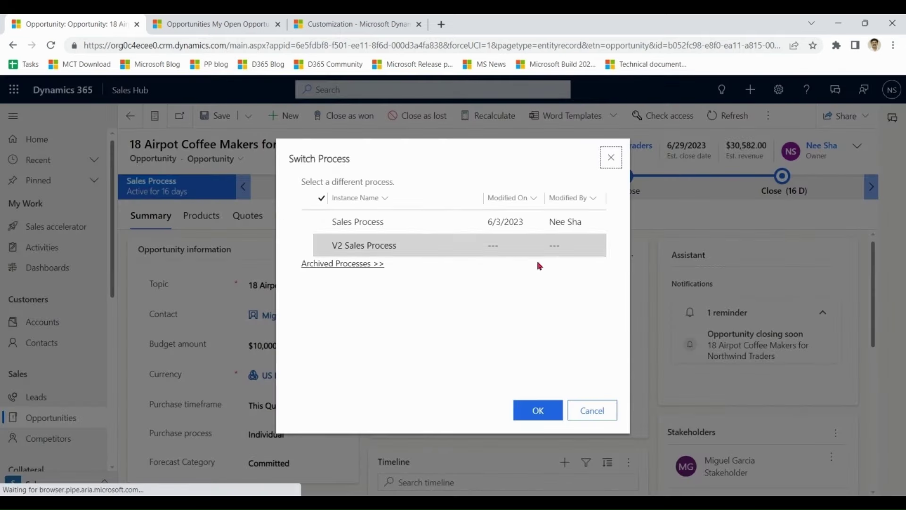
{"action": "left_click", "coordinate": [412, 246]}
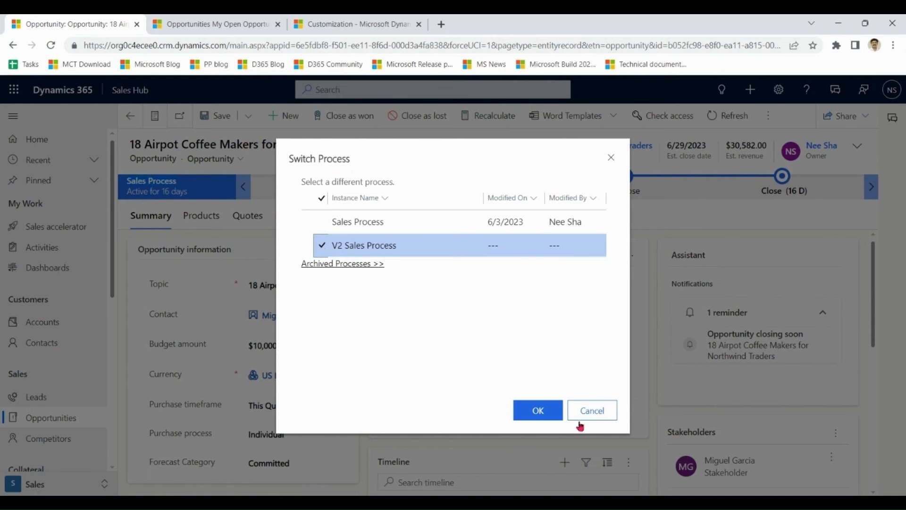
{"action": "left_click", "coordinate": [598, 415]}
{"action": "left_click", "coordinate": [252, 24]}
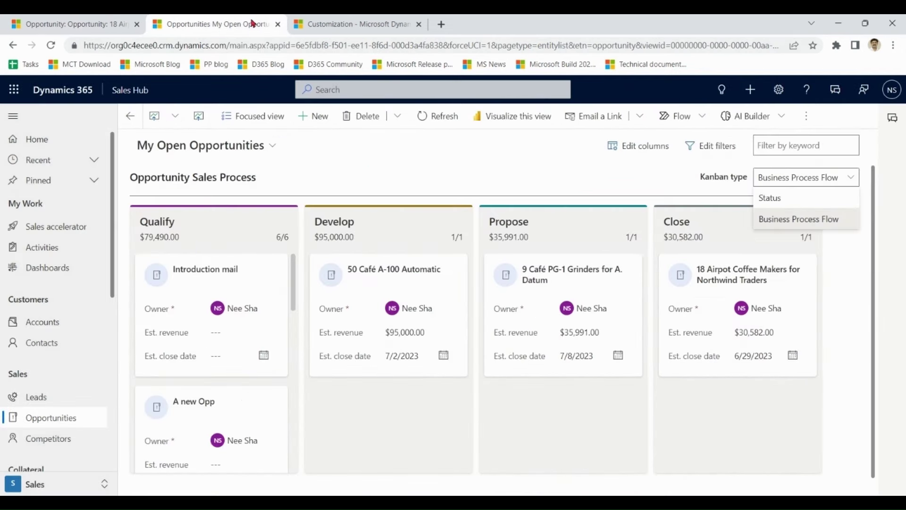
- Drag Introduction mail from Qualify to Develop and advance it to the Develop stage
{"action": "left_click", "coordinate": [801, 226]}
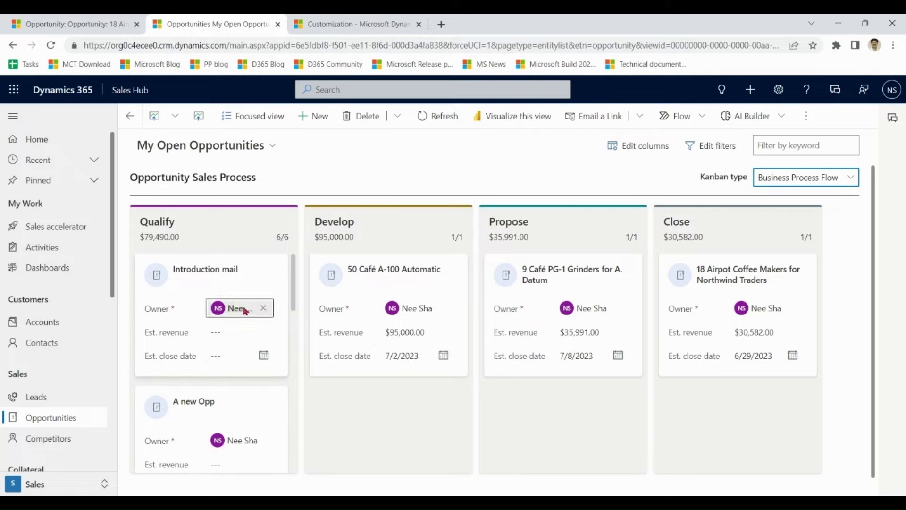
{"action": "left_click_drag", "start_coordinate": [204, 275], "coordinate": [392, 392]}
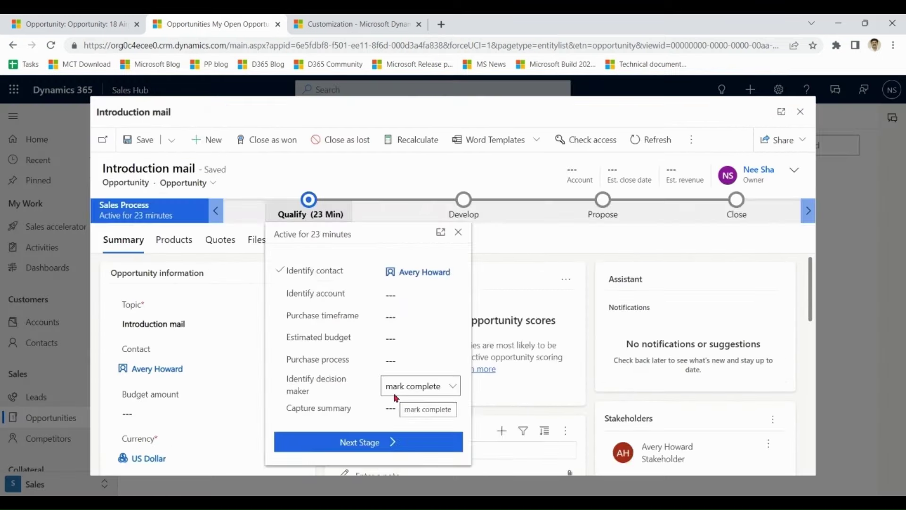
{"action": "left_click", "coordinate": [402, 448]}
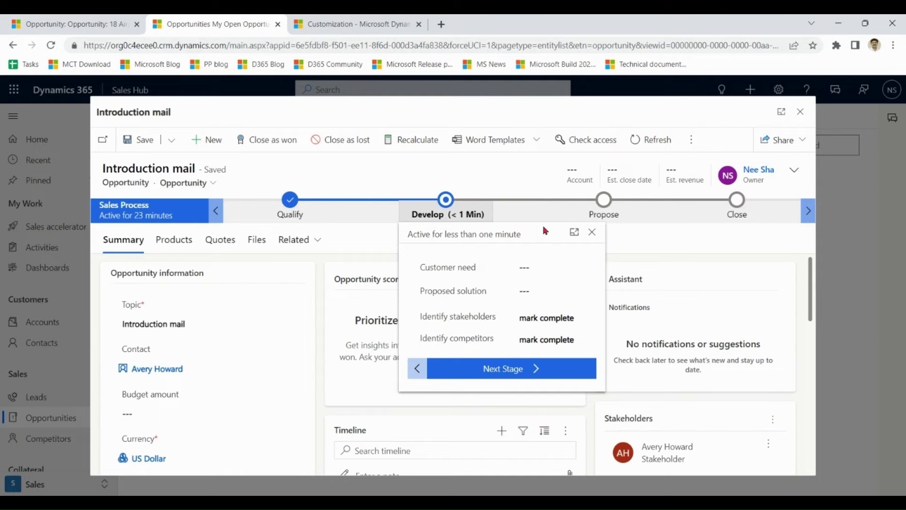
{"action": "left_click", "coordinate": [142, 139]}
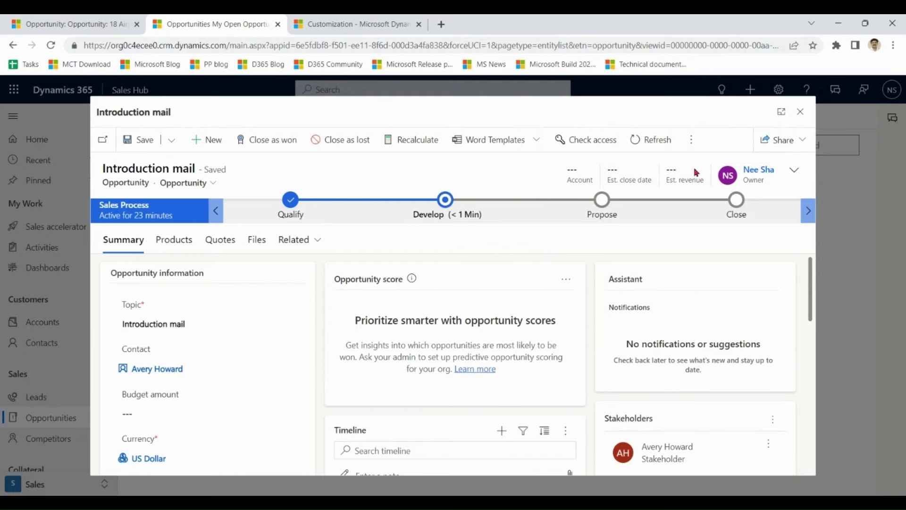
{"action": "left_click", "coordinate": [801, 112]}
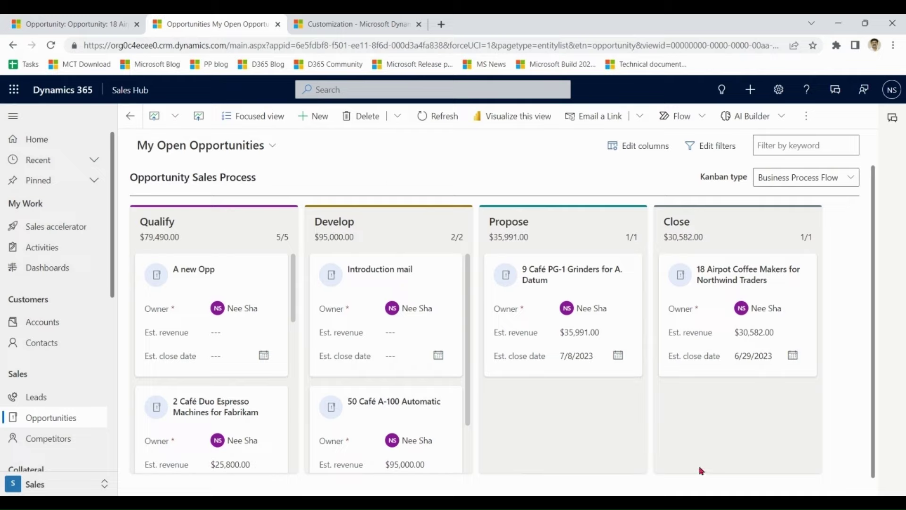
{"action": "left_click", "coordinate": [816, 182]}
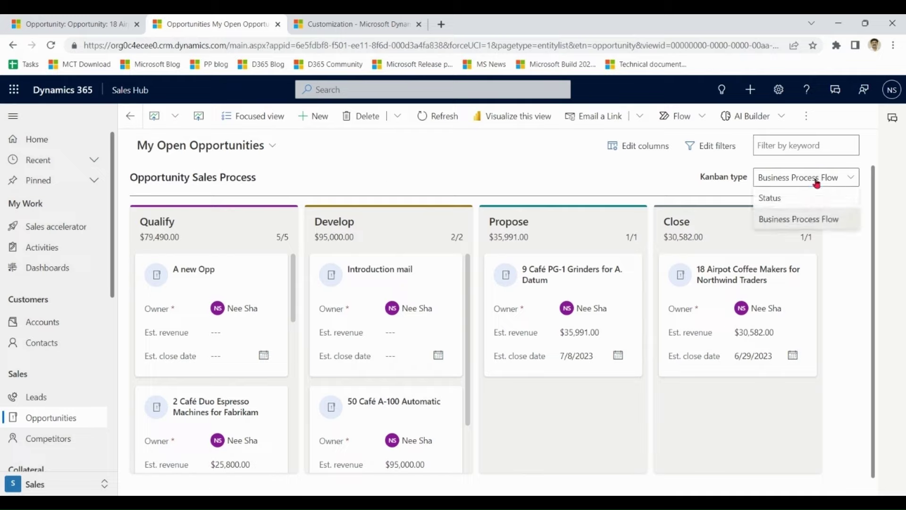
- Group the board by status and close Introduction mail as Won with description 'thank'
{"action": "left_click", "coordinate": [785, 199]}
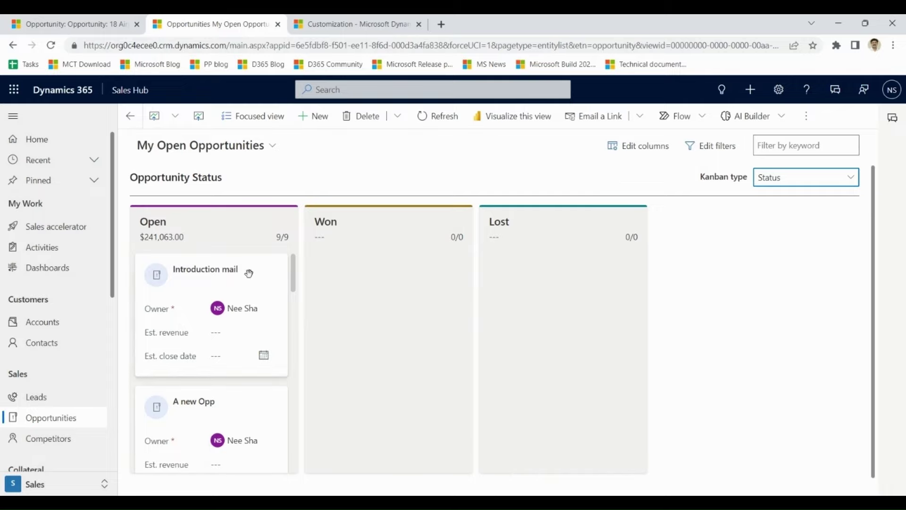
{"action": "left_click_drag", "start_coordinate": [255, 275], "coordinate": [432, 277]}
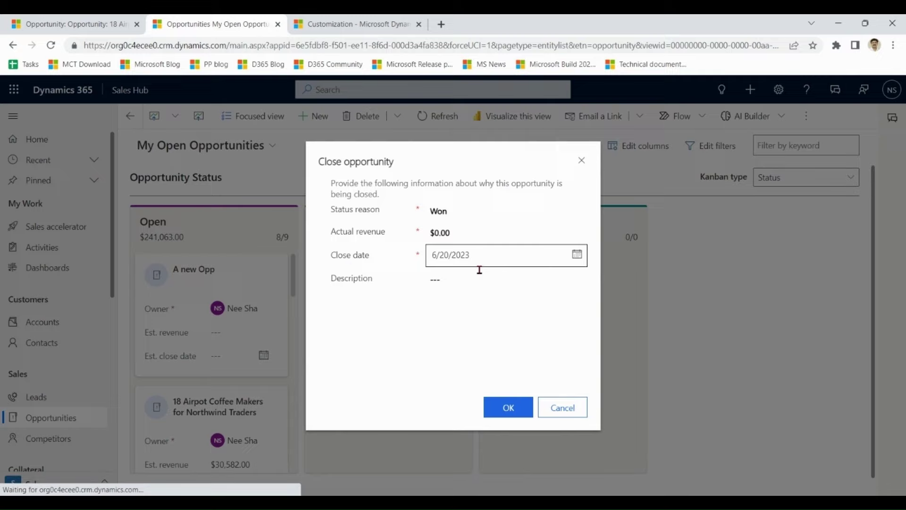
{"action": "left_click", "coordinate": [466, 285]}
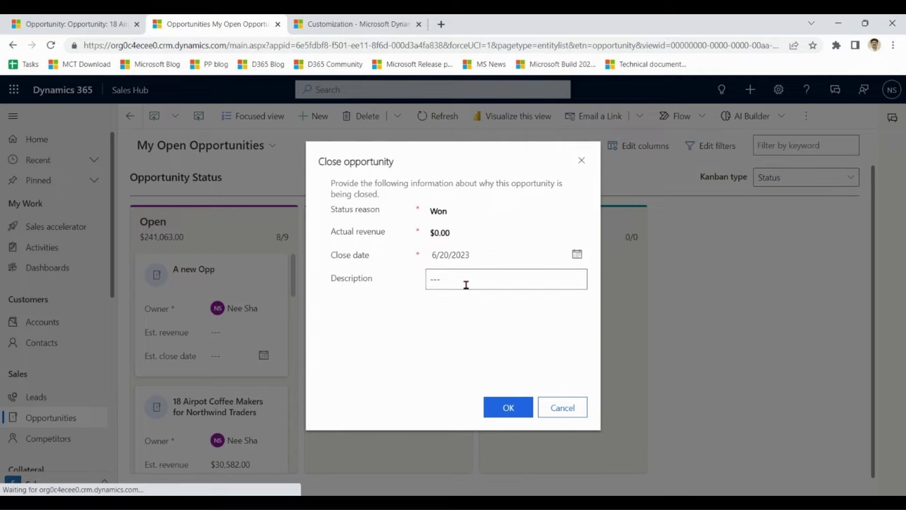
{"action": "type", "text": "thanks"}
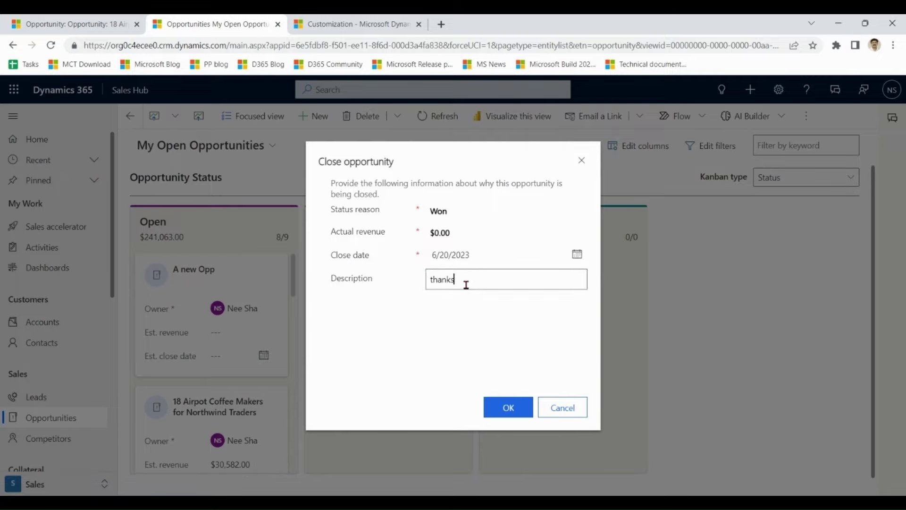
{"action": "left_click", "coordinate": [512, 404]}
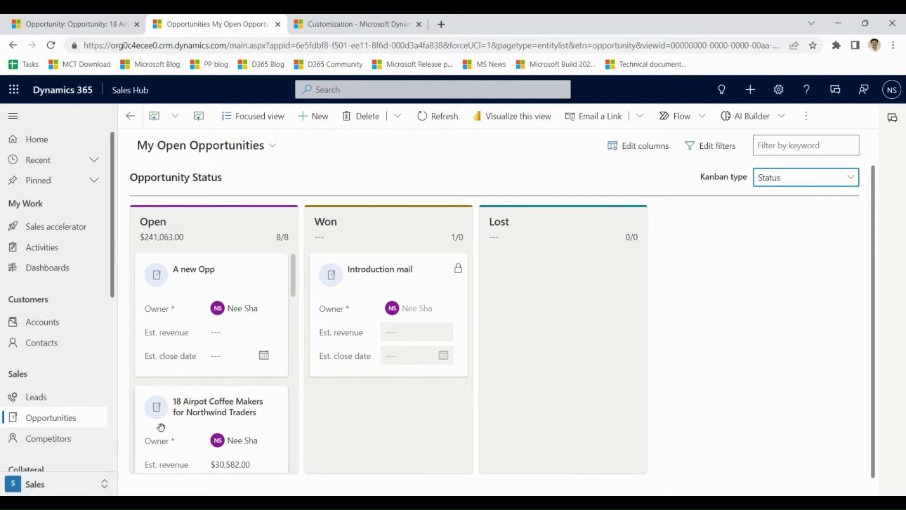
- Close 18 Airpot Coffee Makers as Lost to competitor Relecloud with a description
{"action": "left_click_drag", "start_coordinate": [161, 427], "coordinate": [543, 289]}
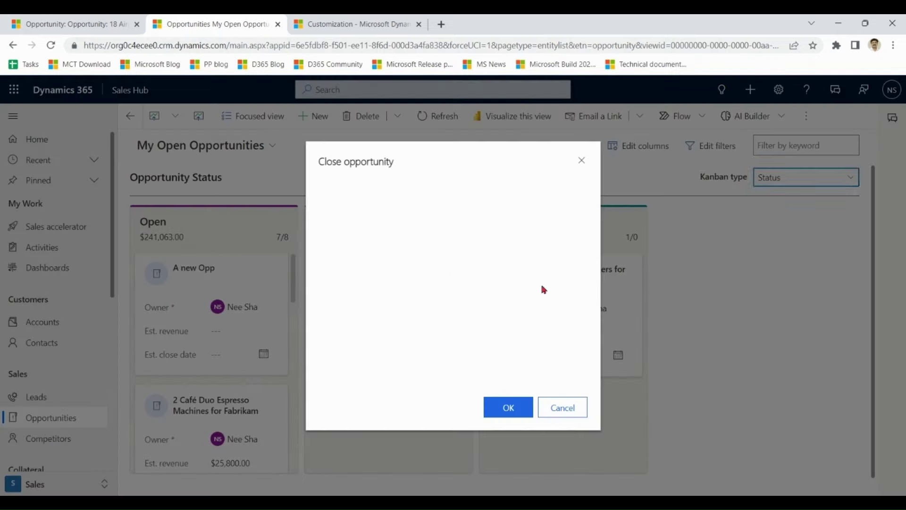
{"action": "left_click", "coordinate": [475, 279]}
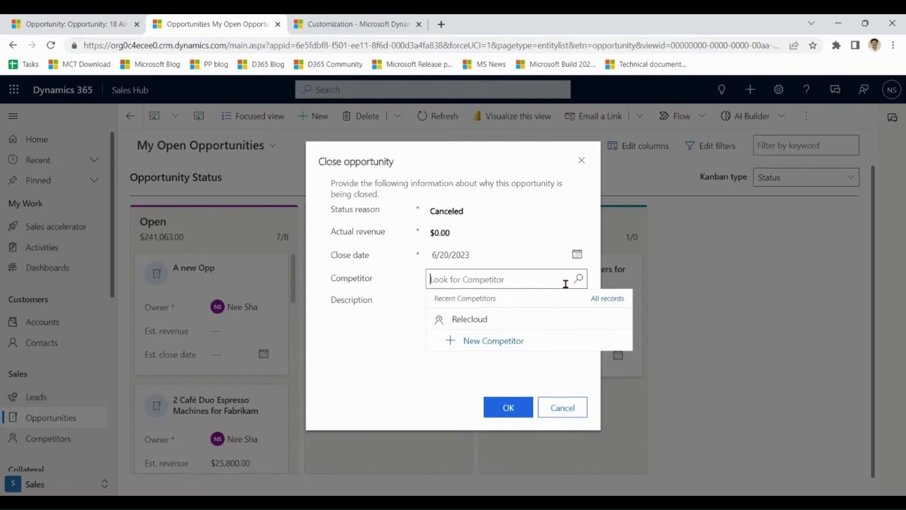
{"action": "left_click", "coordinate": [520, 322]}
{"action": "left_click", "coordinate": [510, 309]}
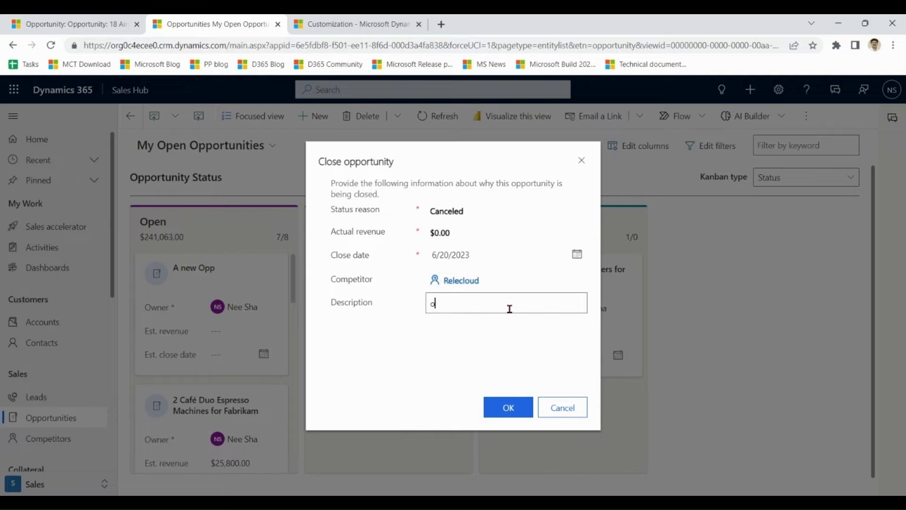
{"action": "left_click", "coordinate": [516, 406]}
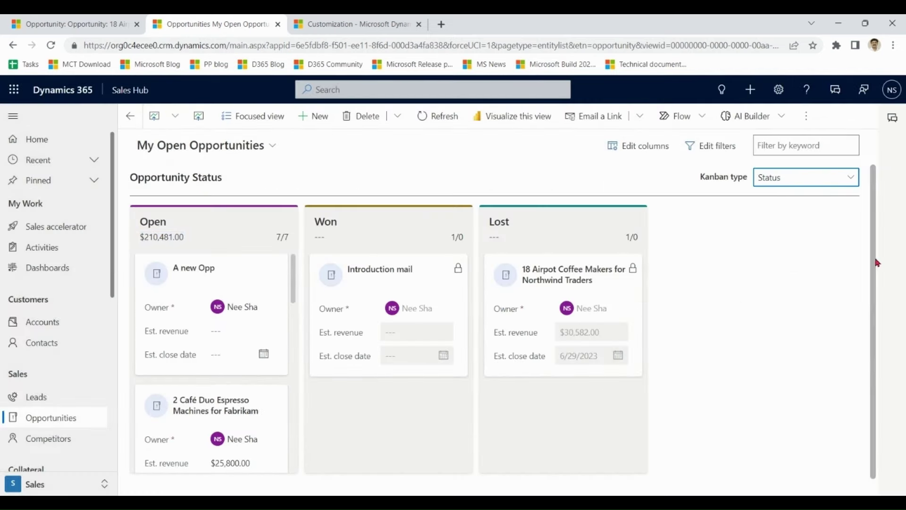
- Switch to the browser tab with the Dynamics 365 Customization settings page
{"action": "left_click_drag", "start_coordinate": [876, 259], "coordinate": [877, 241]}
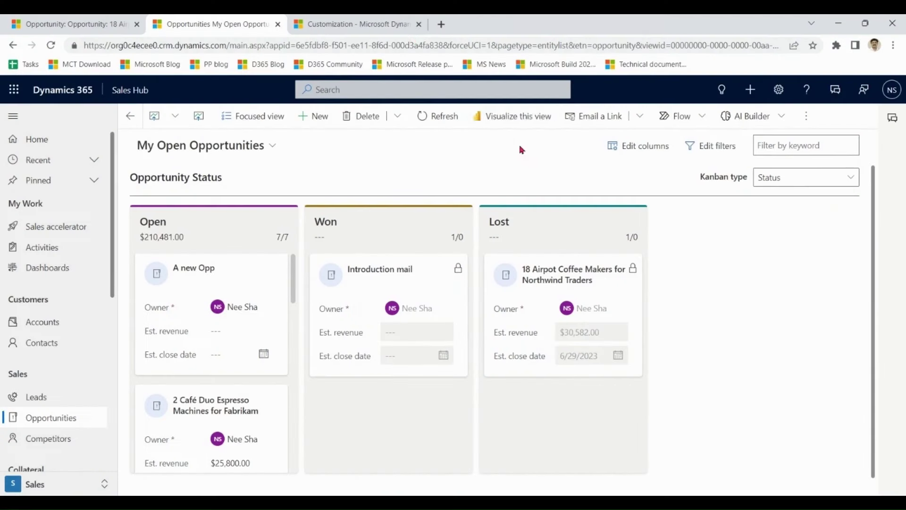
{"action": "left_click", "coordinate": [343, 22]}
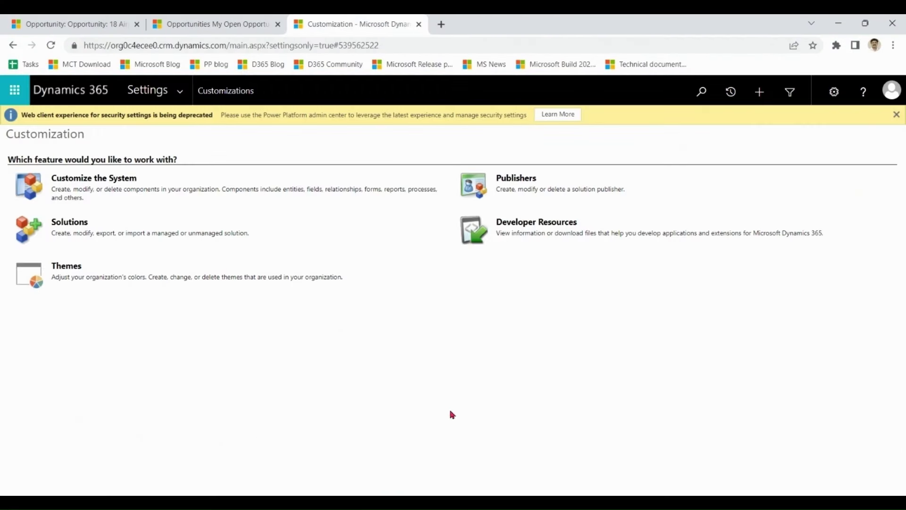
- In the Opportunity entity's controls, remove Kanban and add the Focused view control
{"action": "mouse_move", "coordinate": [487, 479]}
{"action": "left_click", "coordinate": [521, 484]}
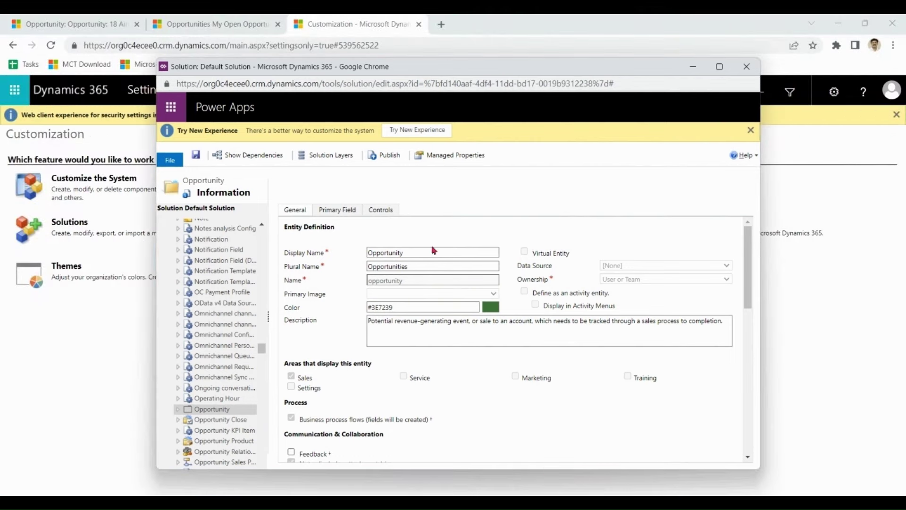
{"action": "left_click", "coordinate": [380, 210]}
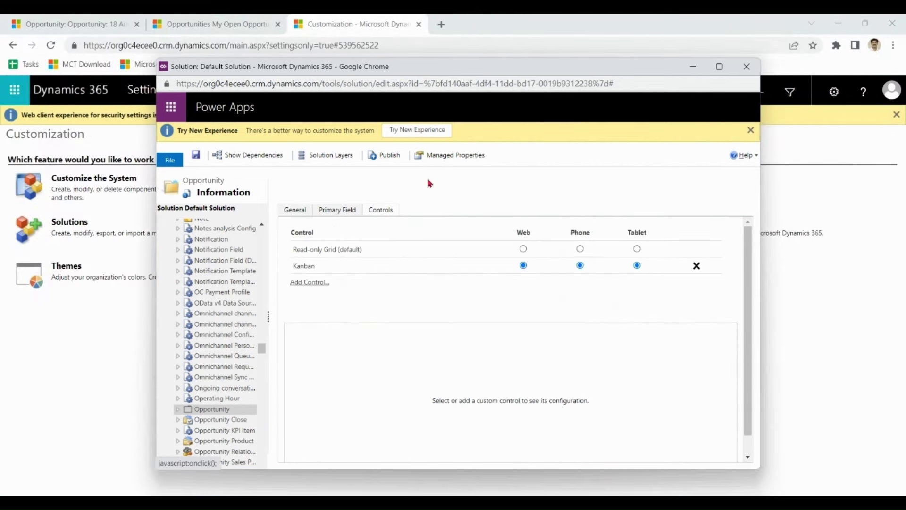
{"action": "left_click", "coordinate": [697, 267]}
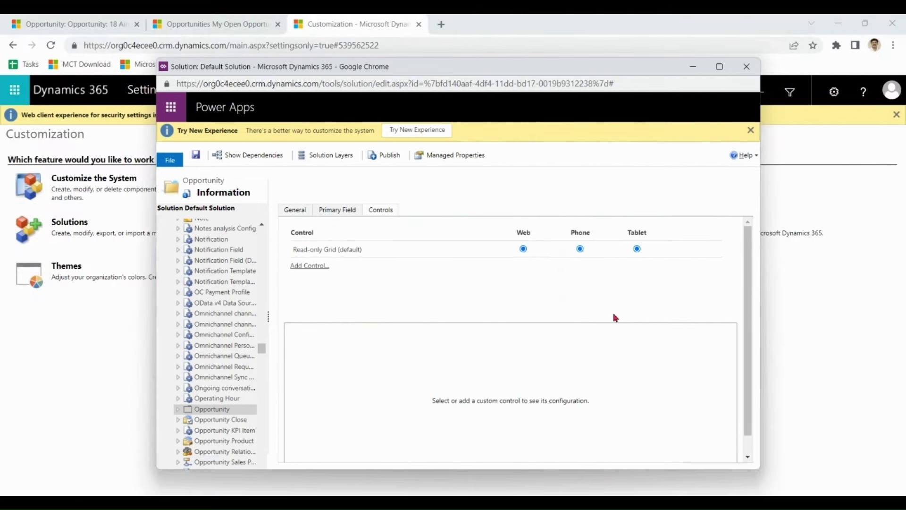
{"action": "left_click", "coordinate": [316, 266]}
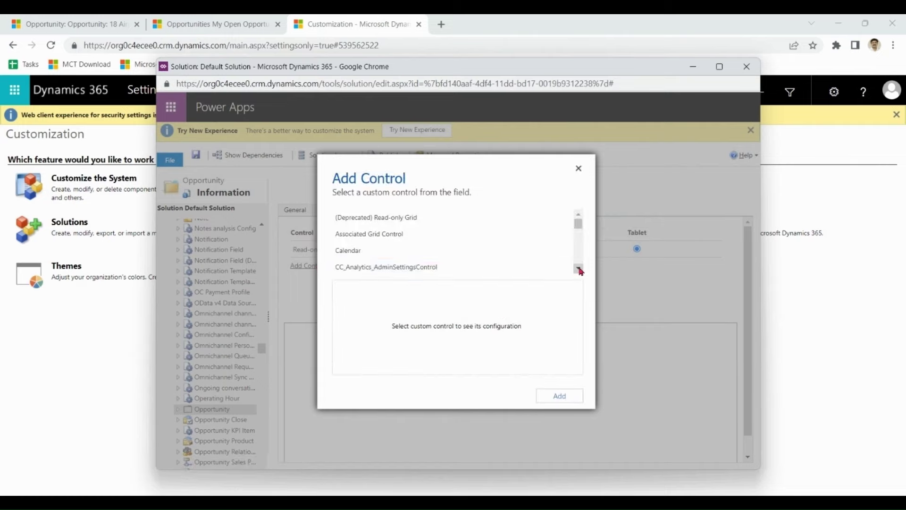
{"action": "scroll", "coordinate": [580, 271], "scroll_direction": "down", "scroll_amount": 5}
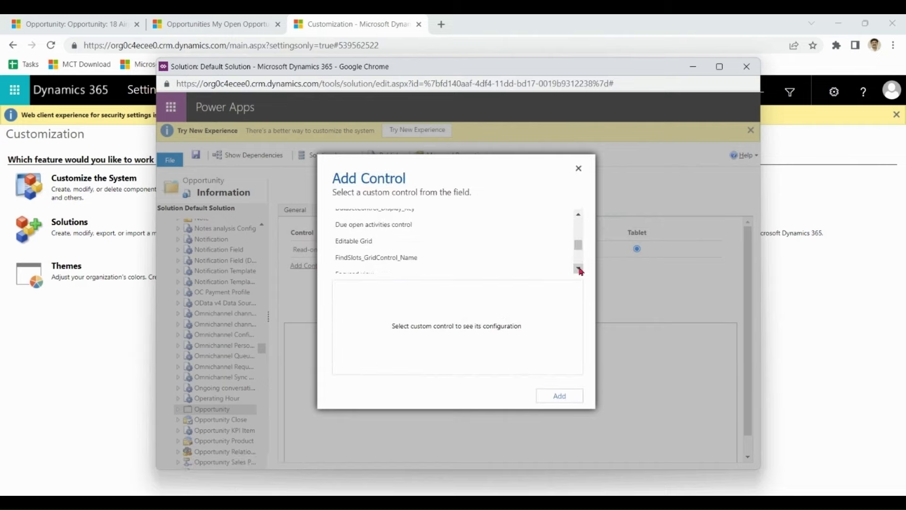
{"action": "scroll", "coordinate": [580, 271], "scroll_direction": "down", "scroll_amount": 1}
{"action": "left_click", "coordinate": [371, 258]}
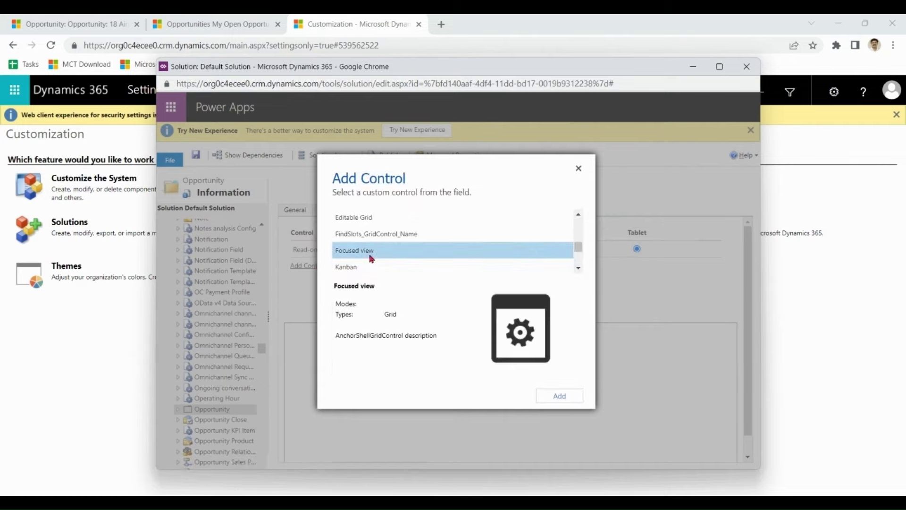
{"action": "left_click", "coordinate": [565, 392]}
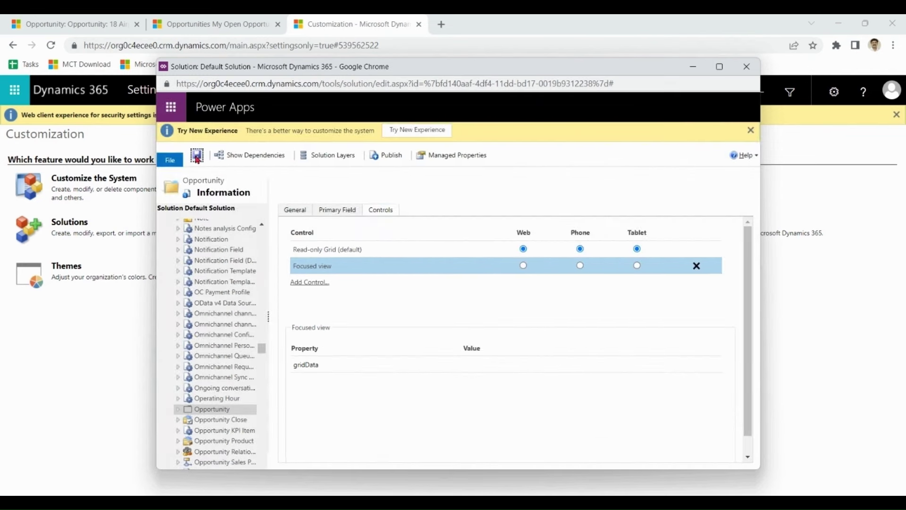
- Make Focused view the web, phone and tablet control and save the entity
{"action": "left_click", "coordinate": [197, 159]}
{"action": "left_click", "coordinate": [524, 266]}
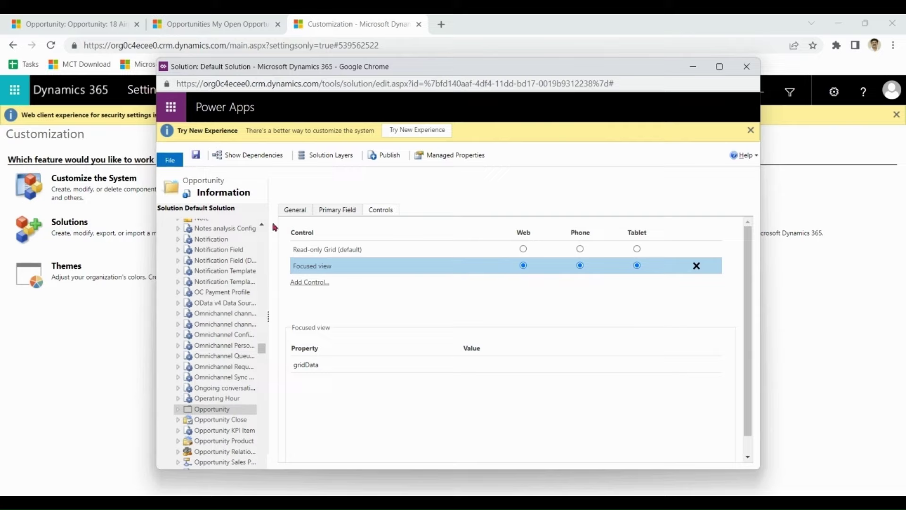
{"action": "left_click", "coordinate": [202, 156]}
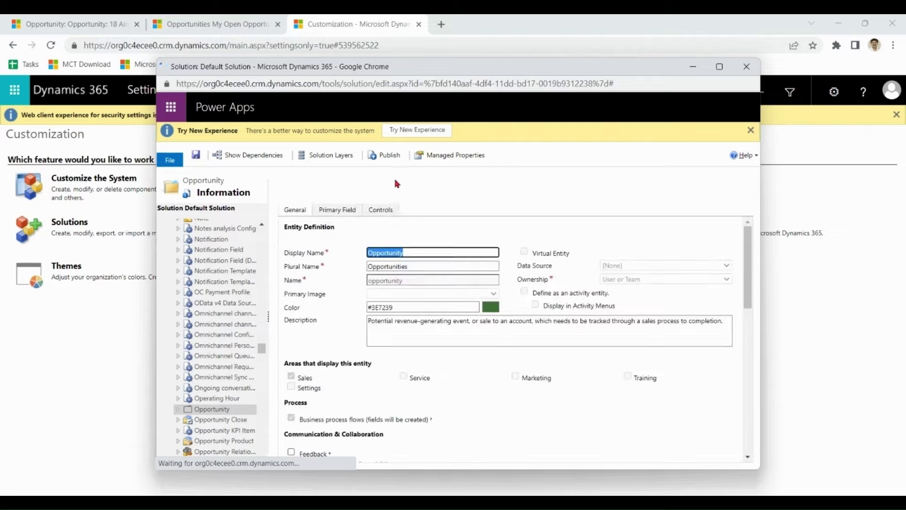
- Publish the customizations and reload the Opportunities page in Sales Hub
{"action": "left_click", "coordinate": [394, 158]}
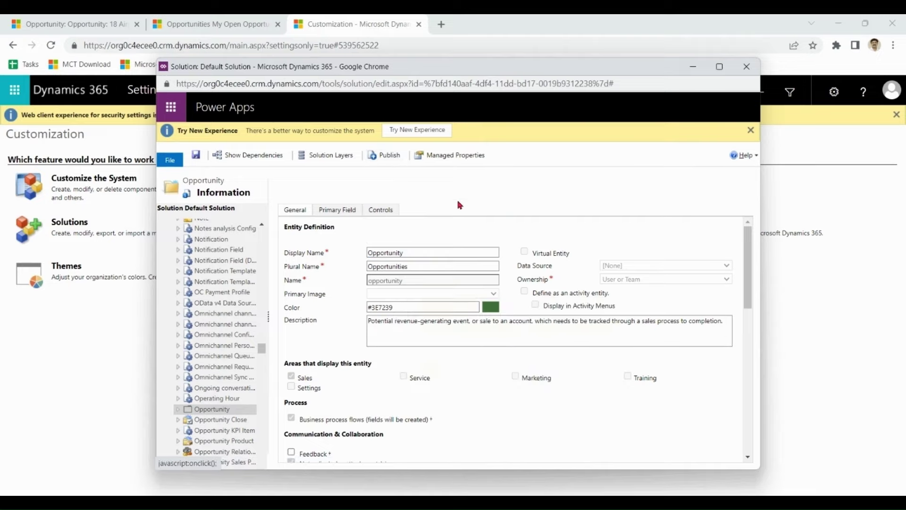
{"action": "left_click", "coordinate": [219, 27]}
{"action": "left_click", "coordinate": [51, 45]}
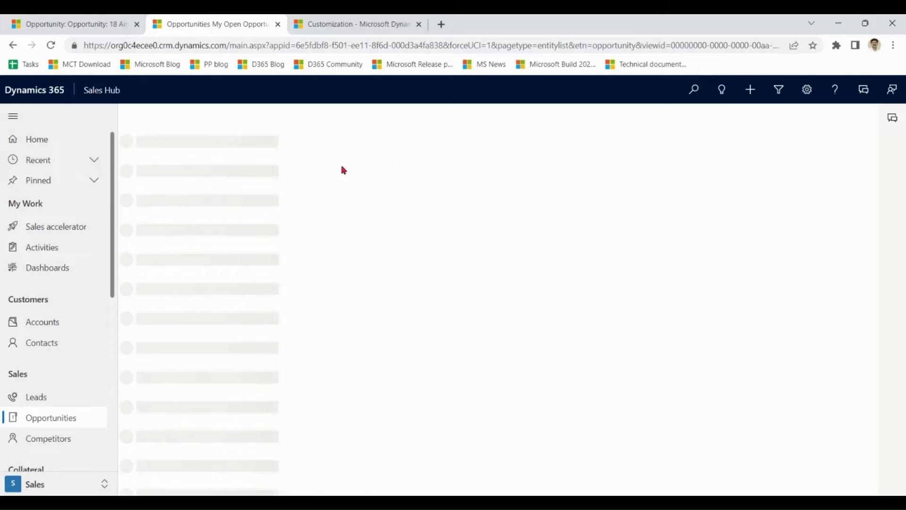
- Reopen Opportunities in focused view and preview the 2 Café Duo Espresso Machines opportunity
{"action": "left_click", "coordinate": [67, 427]}
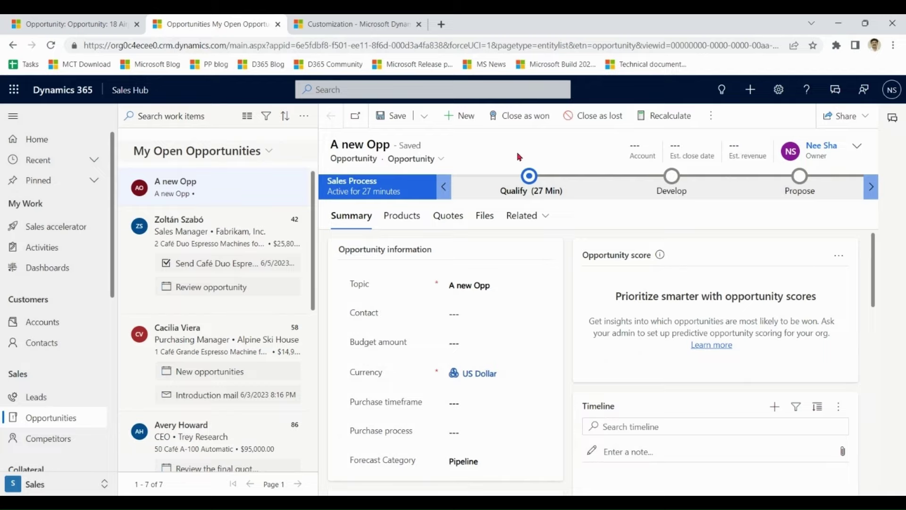
{"action": "left_click", "coordinate": [199, 237]}
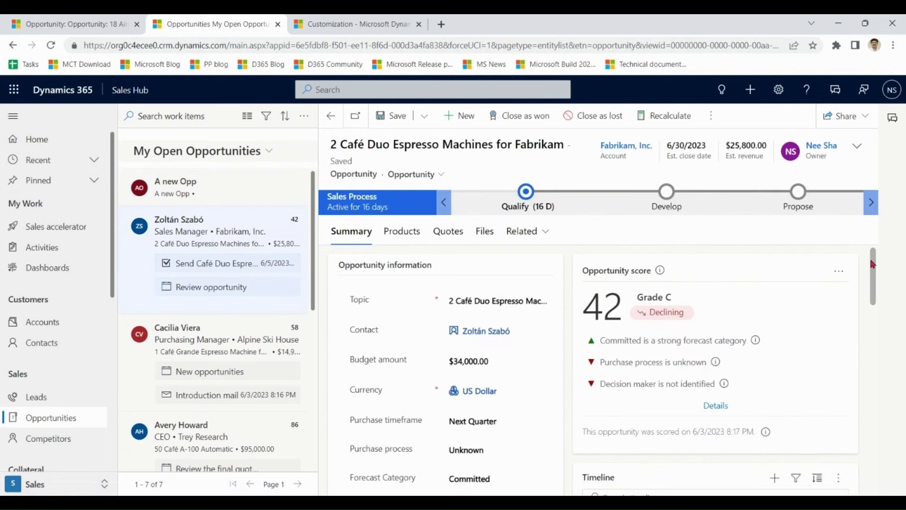
{"action": "left_click_drag", "start_coordinate": [874, 264], "coordinate": [873, 262]}
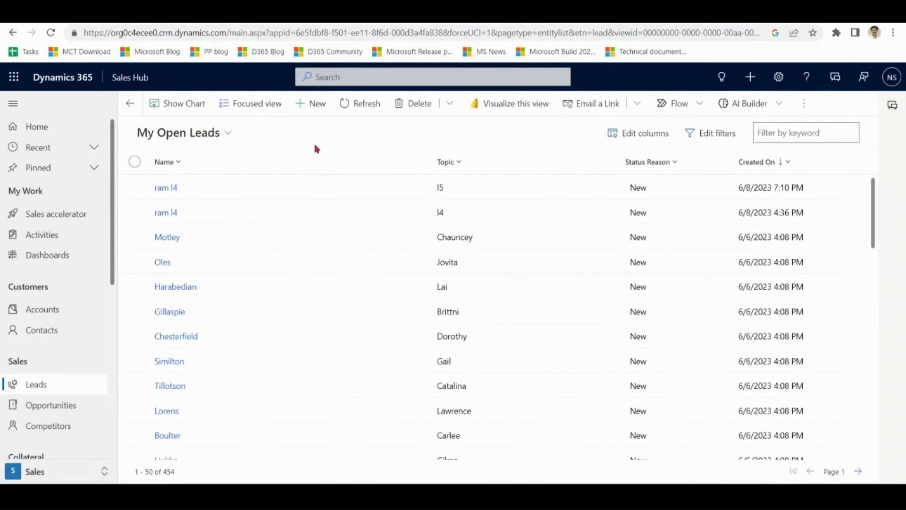
- Create a lead with topic 'want to buy Laptop', the contact's first and last name, company 'Bizzinnovte', and save
{"action": "left_click", "coordinate": [313, 106]}
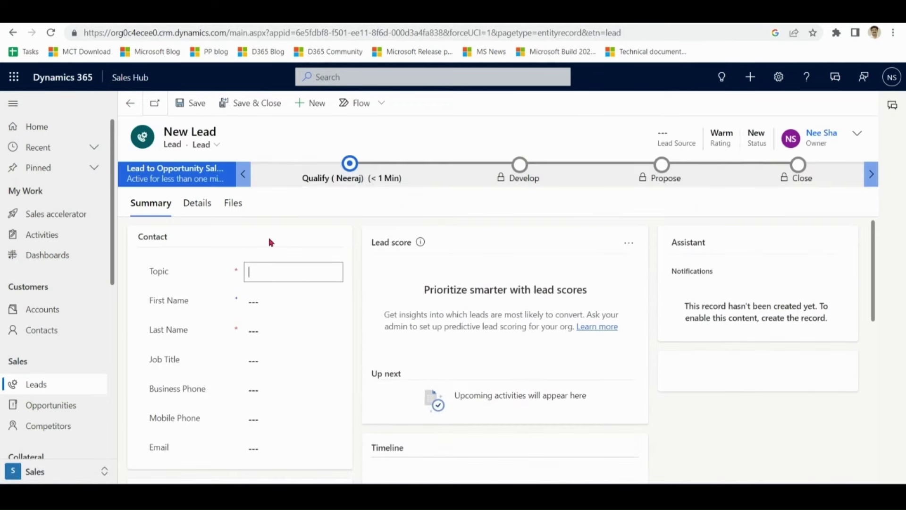
{"action": "type", "text": "want to buy Laptop"}
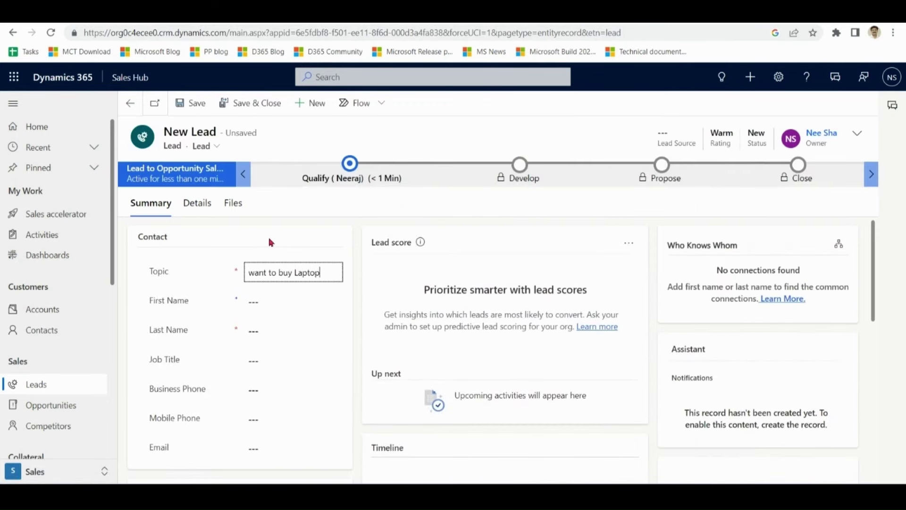
{"action": "left_click", "coordinate": [269, 303]}
{"action": "left_click", "coordinate": [264, 331]}
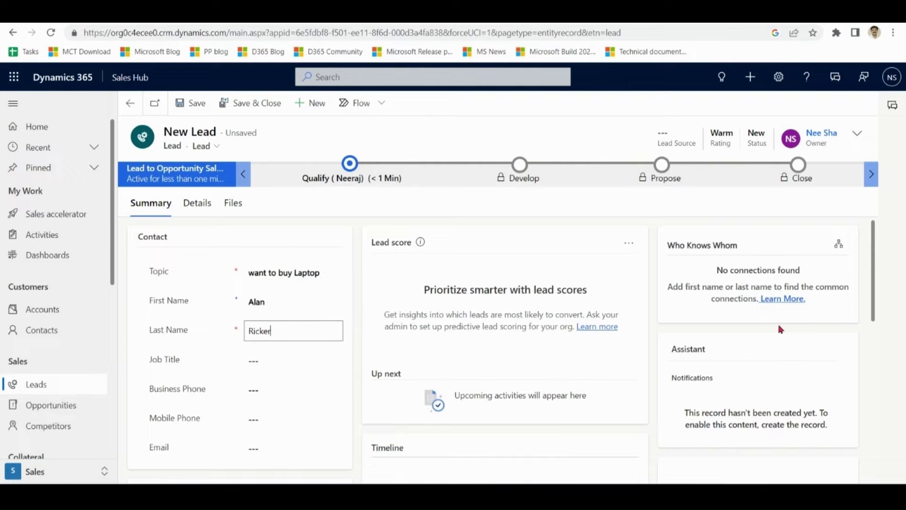
{"action": "left_click_drag", "start_coordinate": [874, 245], "coordinate": [871, 287]}
{"action": "left_click", "coordinate": [305, 418]}
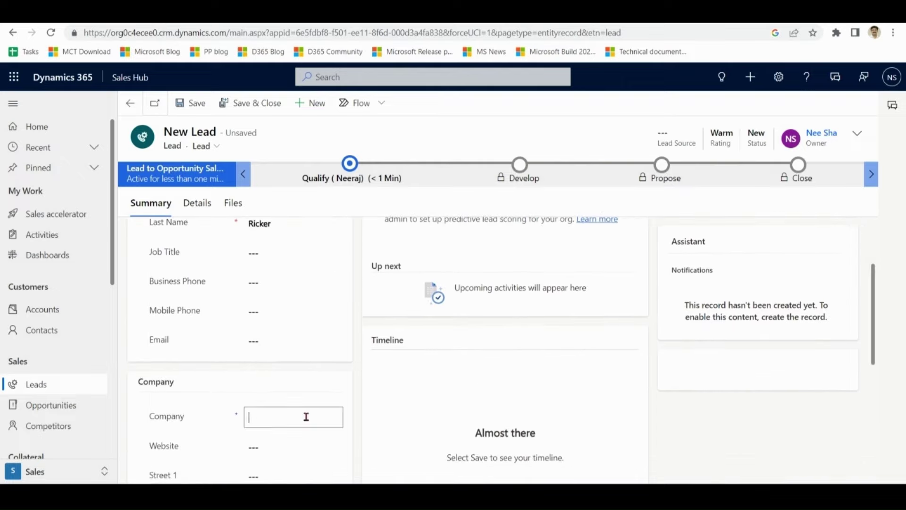
{"action": "type", "text": "Bizzinnovte"}
{"action": "left_click_drag", "start_coordinate": [874, 305], "coordinate": [868, 246]}
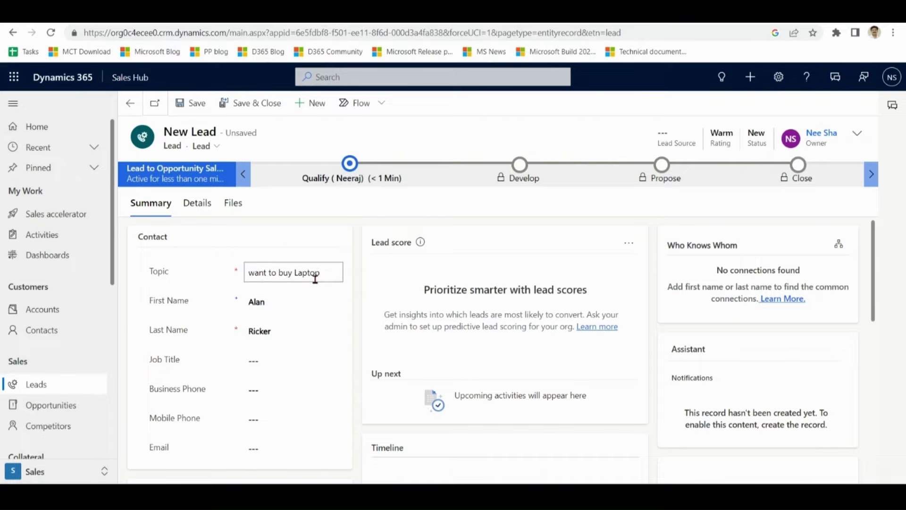
{"action": "left_click", "coordinate": [195, 104]}
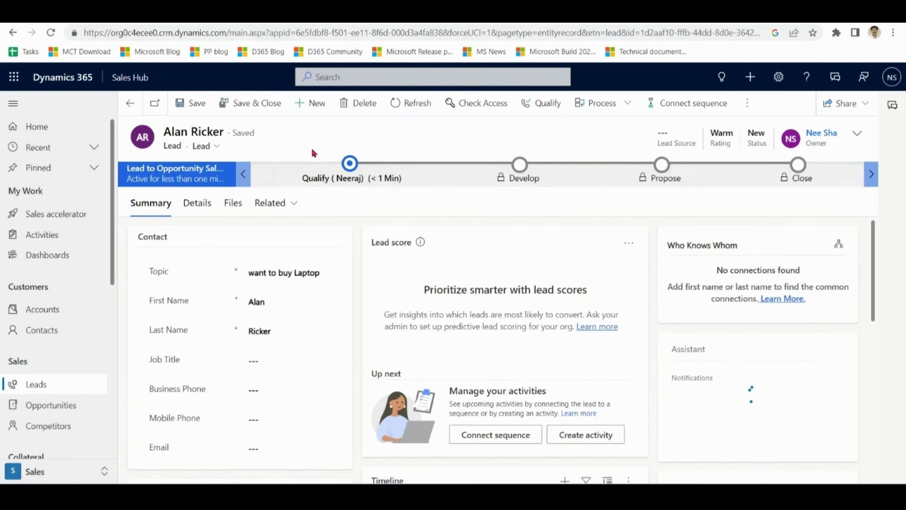
- Qualify the lead with Opportunity set to Yes, creating the 'want to buy Laptop' opportunity
{"action": "left_click", "coordinate": [544, 105]}
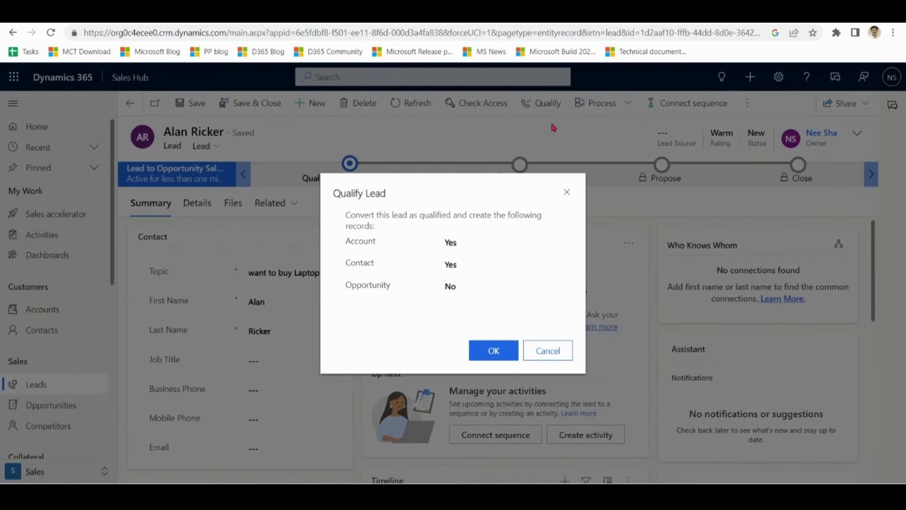
{"action": "left_click", "coordinate": [482, 287]}
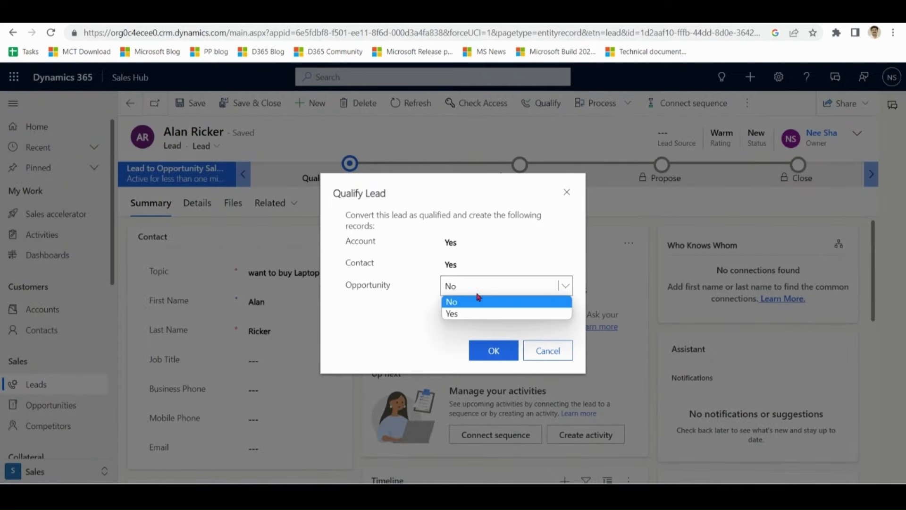
{"action": "left_click", "coordinate": [475, 314]}
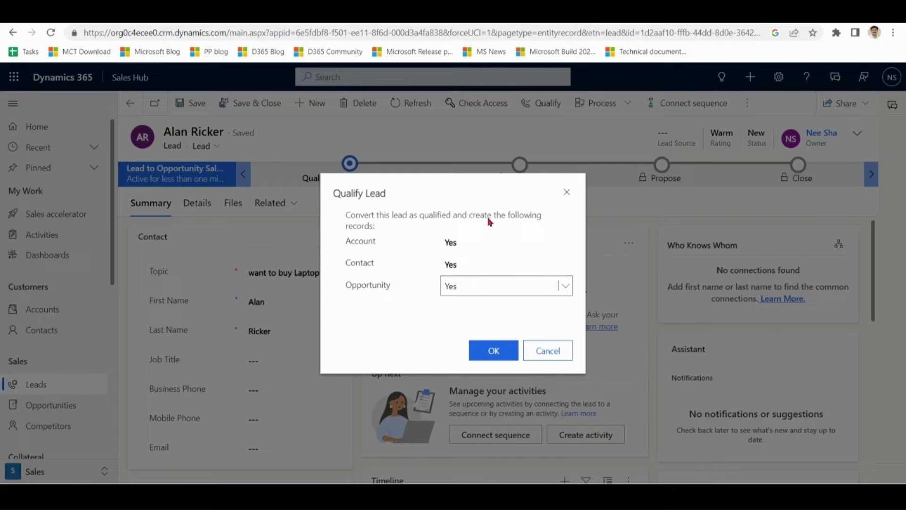
{"action": "left_click", "coordinate": [493, 350]}
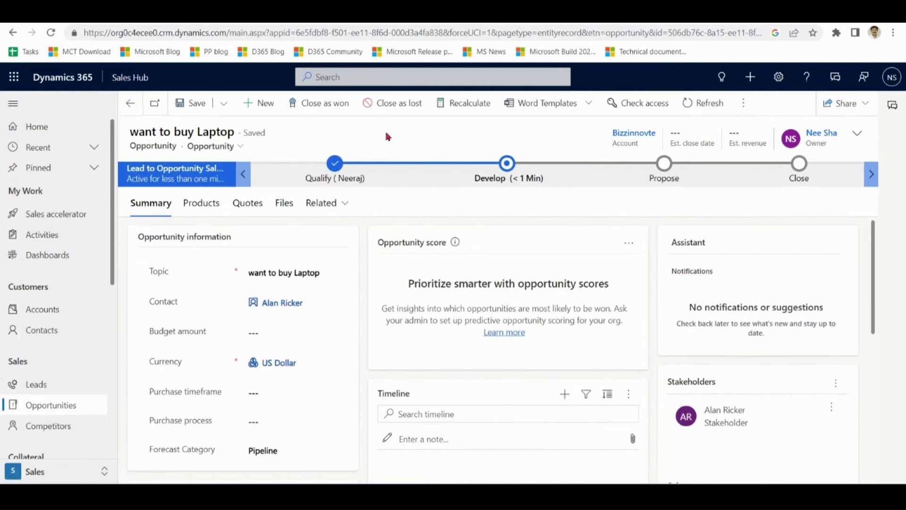
{"action": "left_click", "coordinate": [302, 273]}
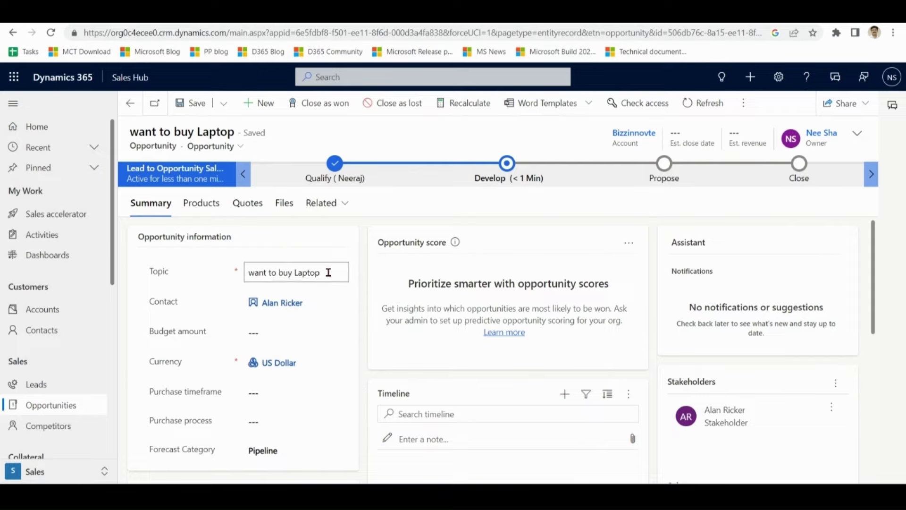
{"action": "left_click_drag", "start_coordinate": [327, 273], "coordinate": [241, 277]}
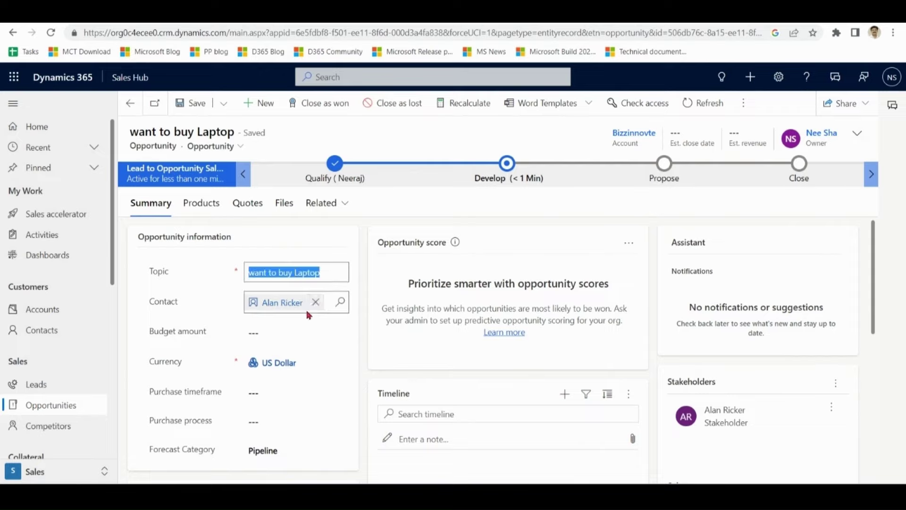
{"action": "left_click_drag", "start_coordinate": [873, 259], "coordinate": [879, 240]}
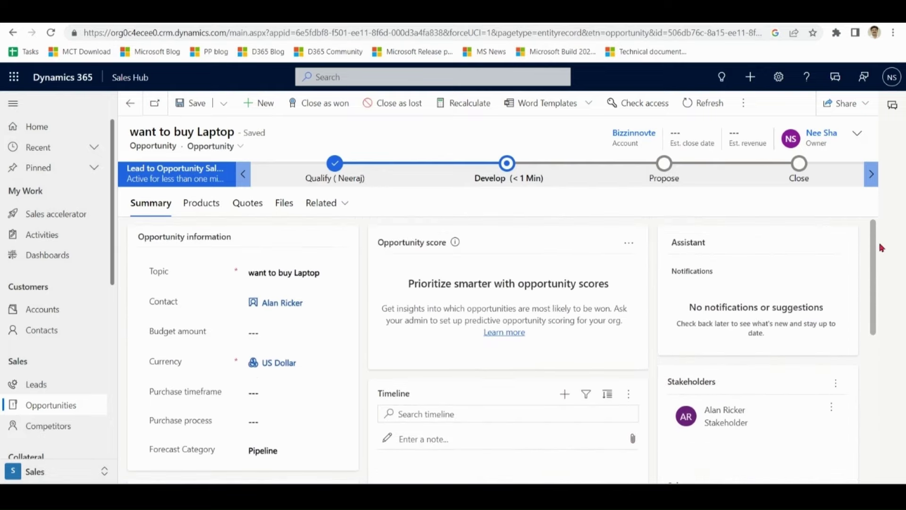
{"action": "left_click", "coordinate": [283, 303]}
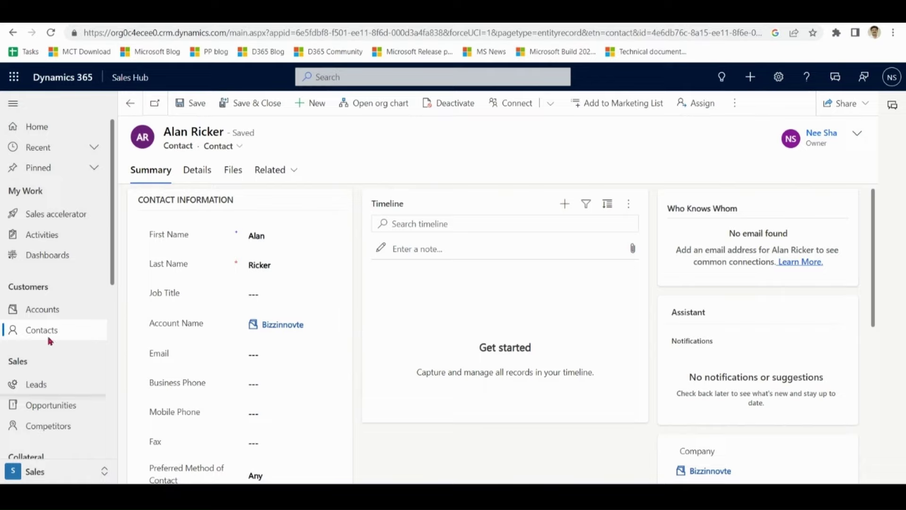
{"action": "left_click", "coordinate": [57, 407]}
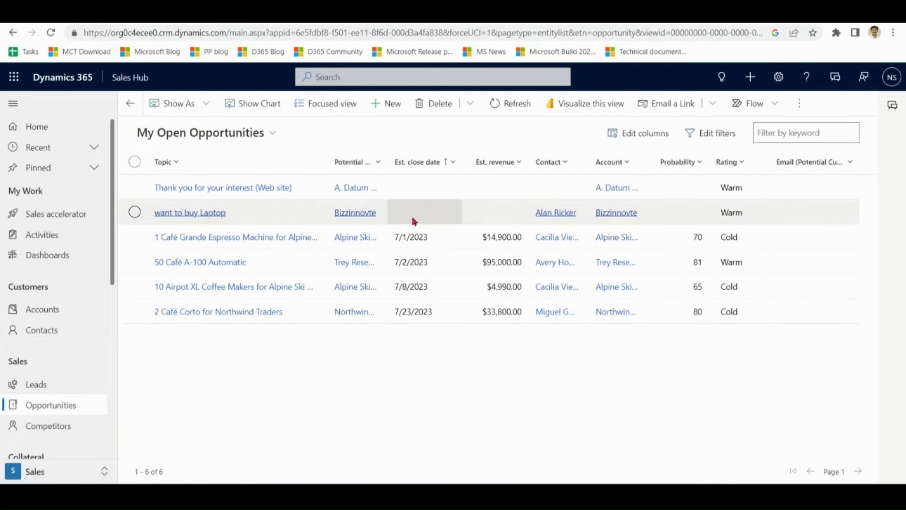
{"action": "double_click", "coordinate": [438, 218]}
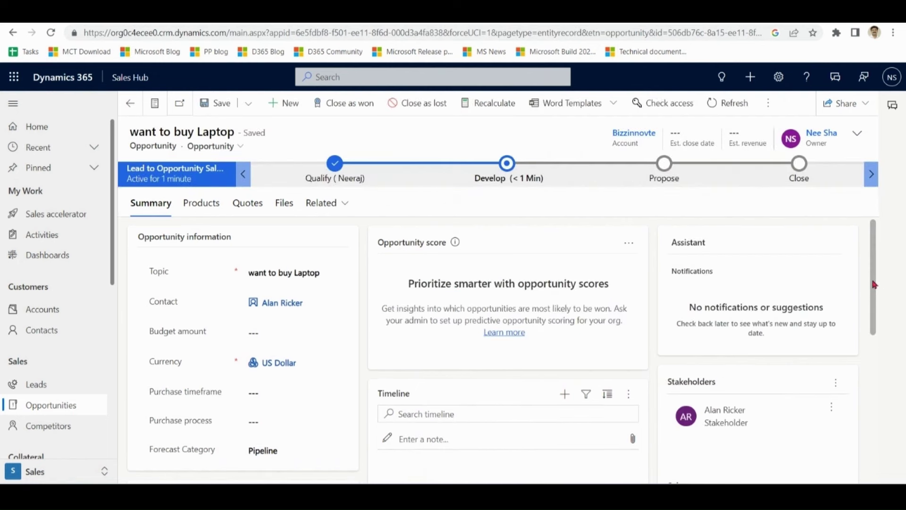
{"action": "left_click_drag", "start_coordinate": [880, 298], "coordinate": [876, 278]}
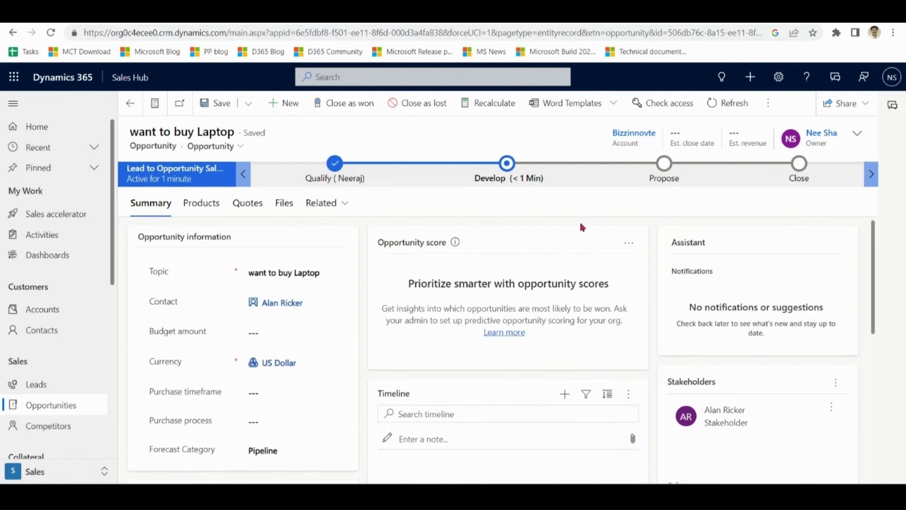
- Set the Hardware Price List, add a $500.00 Laptop product line, and save the opportunity
{"action": "left_click", "coordinate": [197, 204]}
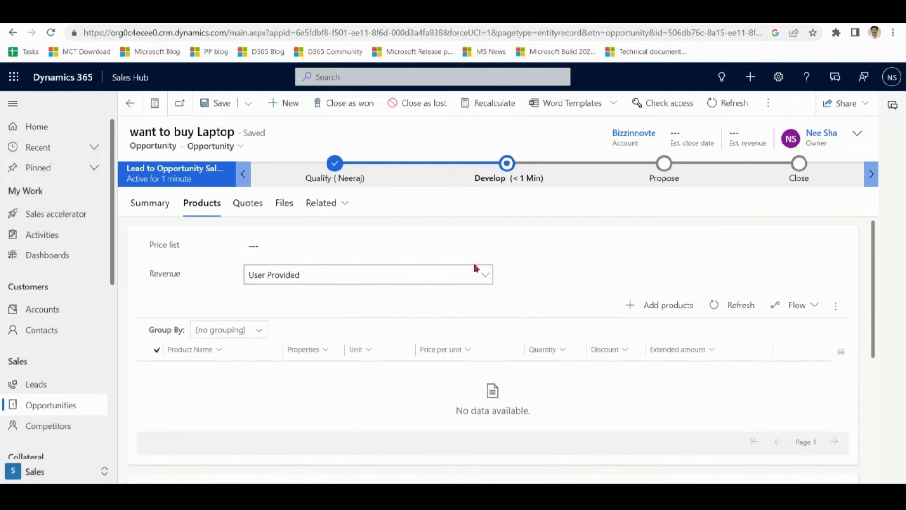
{"action": "left_click", "coordinate": [486, 247]}
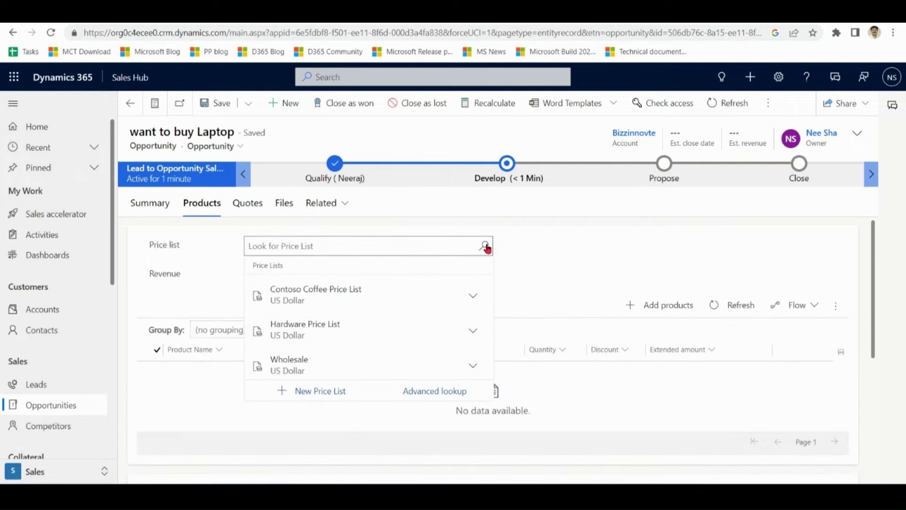
{"action": "left_click", "coordinate": [343, 333]}
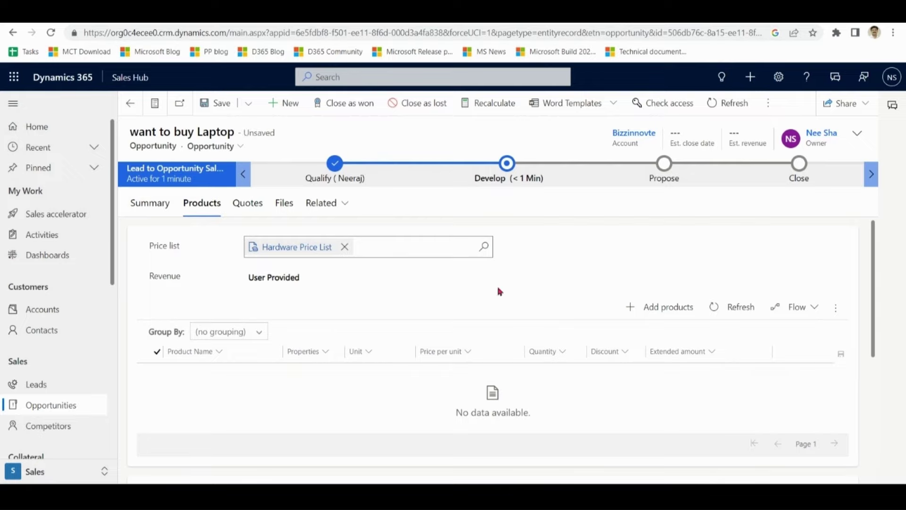
{"action": "left_click", "coordinate": [676, 312]}
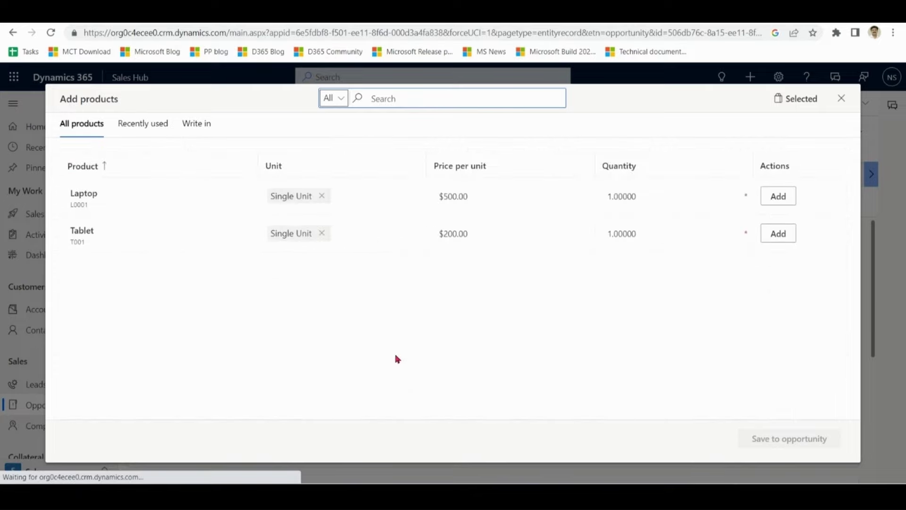
{"action": "left_click", "coordinate": [784, 202]}
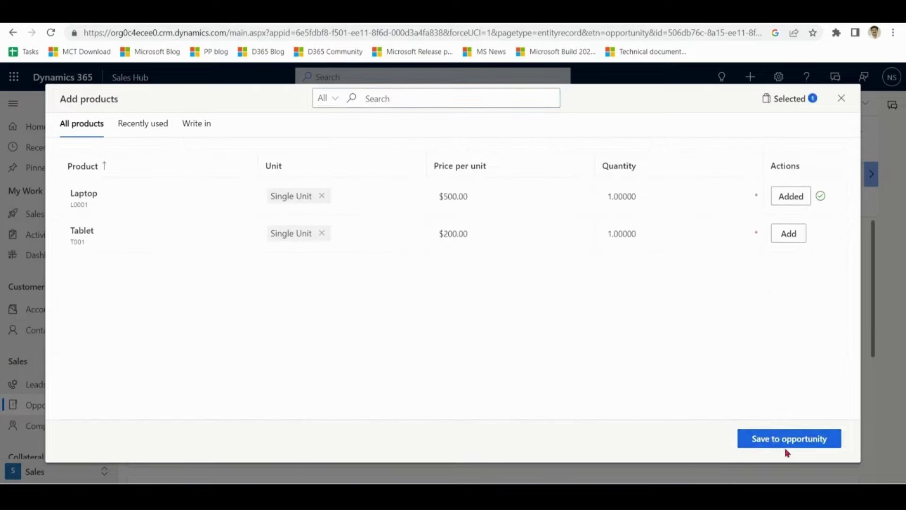
{"action": "left_click", "coordinate": [787, 439]}
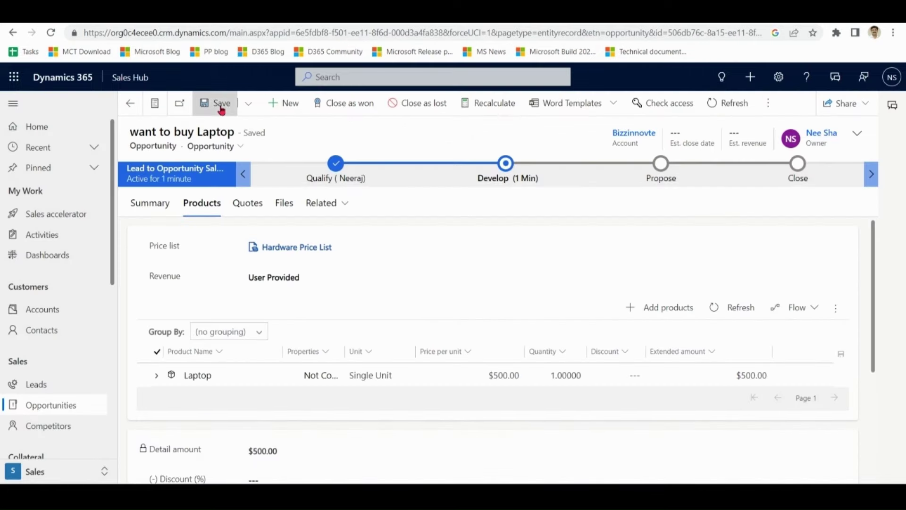
{"action": "left_click", "coordinate": [222, 108]}
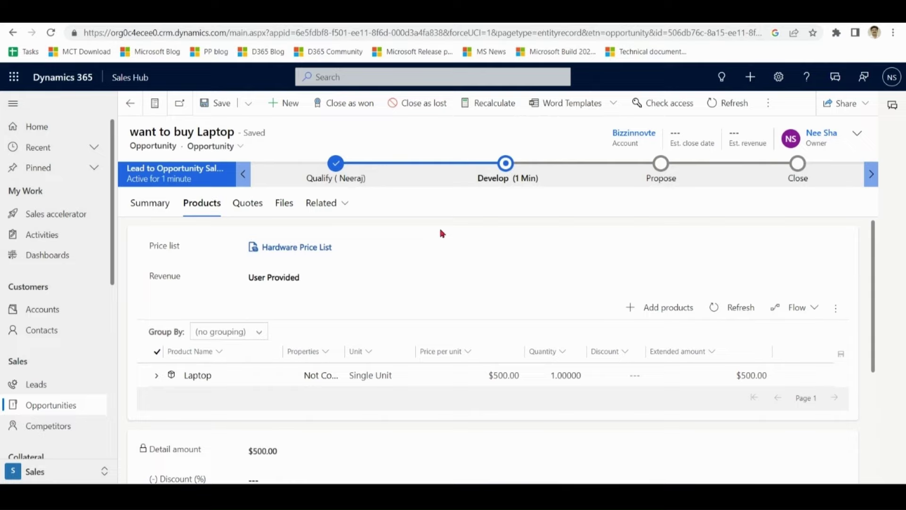
- Create a new $500.00 Laptop quote from the opportunity's quotes, save it and activate it
{"action": "left_click", "coordinate": [253, 206]}
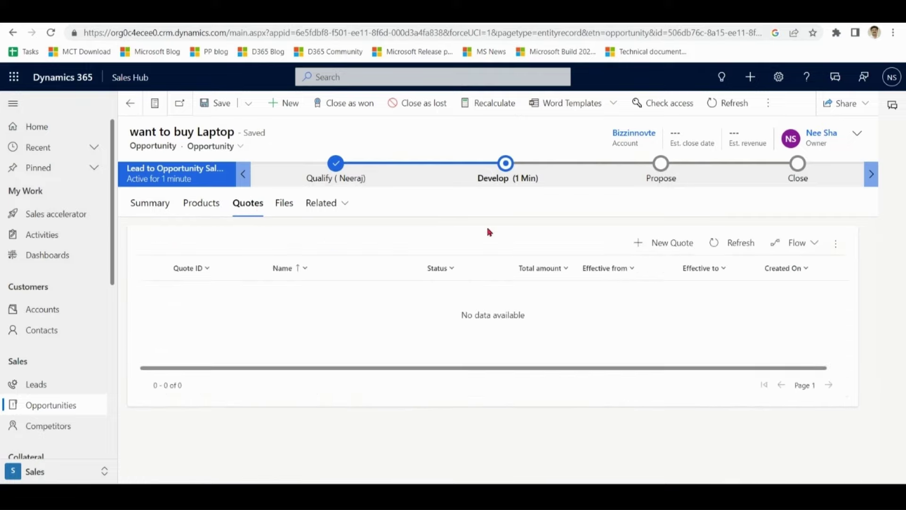
{"action": "left_click", "coordinate": [668, 243]}
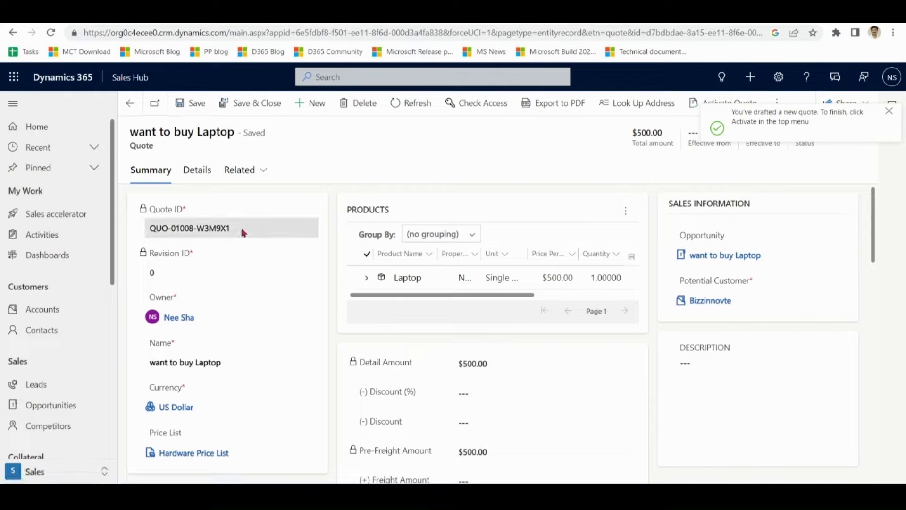
{"action": "left_click_drag", "start_coordinate": [243, 233], "coordinate": [217, 232]}
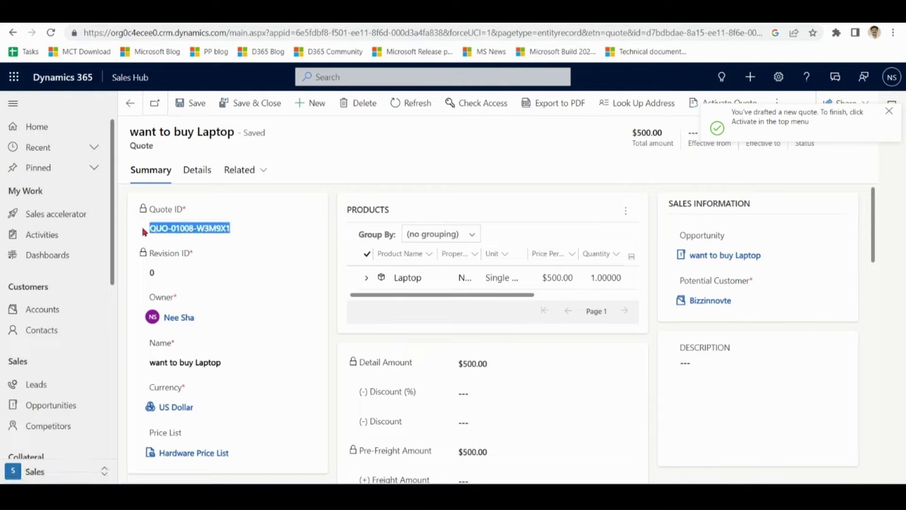
{"action": "double_click", "coordinate": [146, 280]}
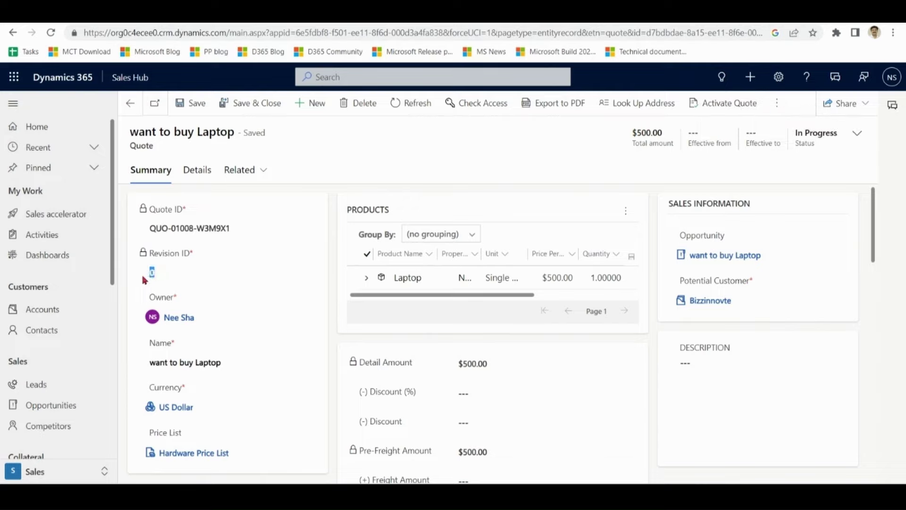
{"action": "left_click", "coordinate": [496, 212]}
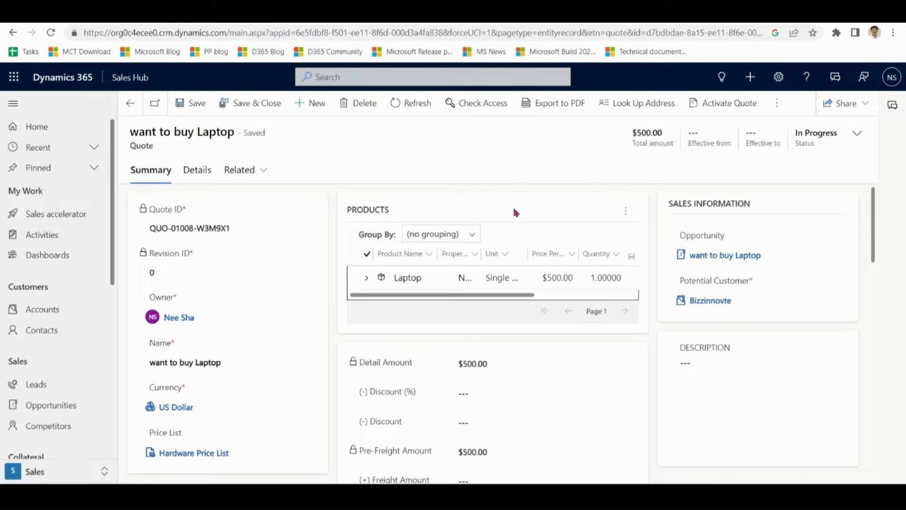
{"action": "left_click_drag", "start_coordinate": [874, 210], "coordinate": [877, 184]}
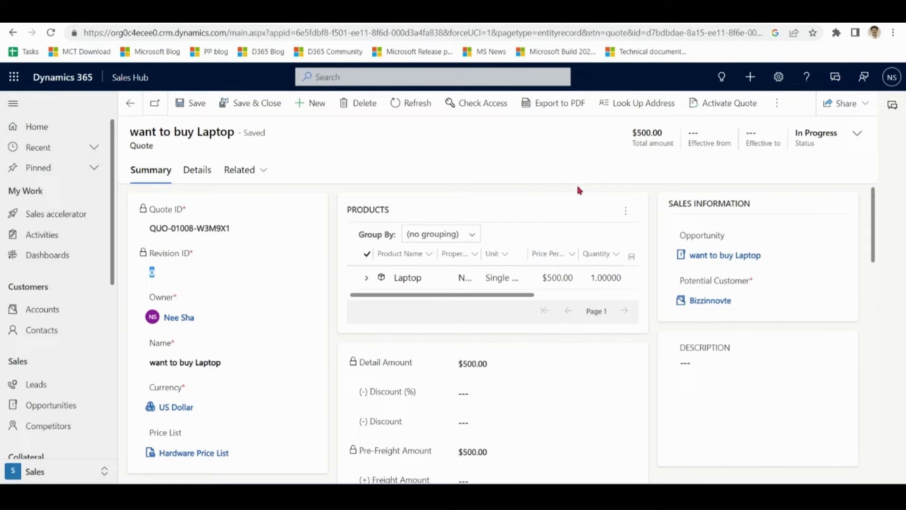
{"action": "left_click", "coordinate": [193, 100]}
{"action": "left_click", "coordinate": [725, 103]}
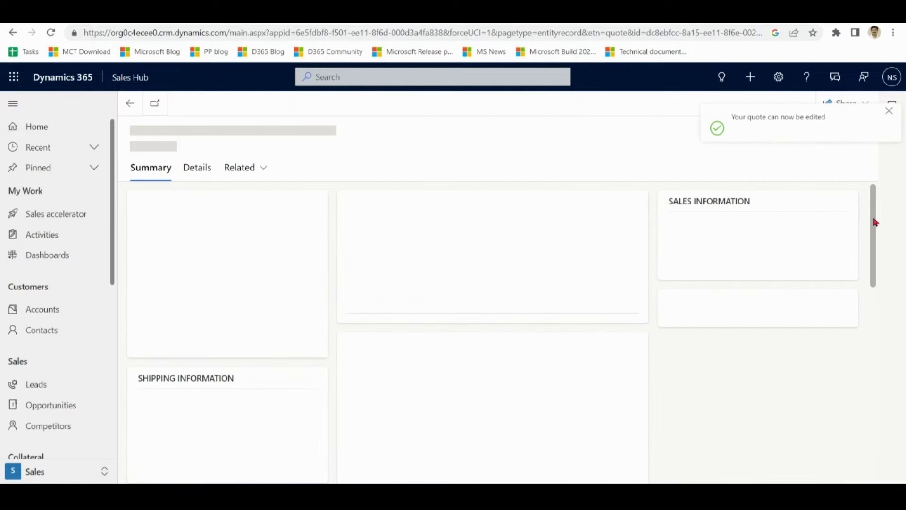
- Enter a 2% discount on the revised quote and save, bringing the total to $490.00
{"action": "left_click_drag", "start_coordinate": [876, 222], "coordinate": [875, 252]}
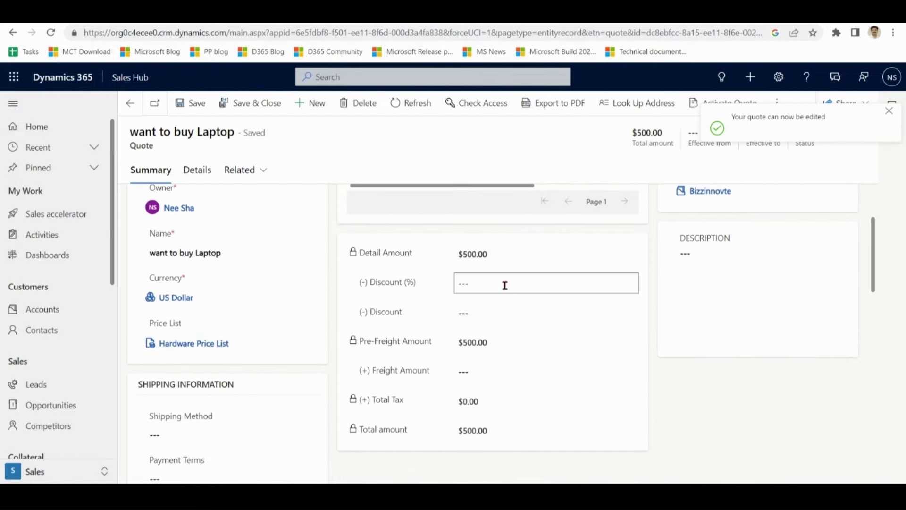
{"action": "type", "text": "2"}
{"action": "left_click", "coordinate": [483, 315]}
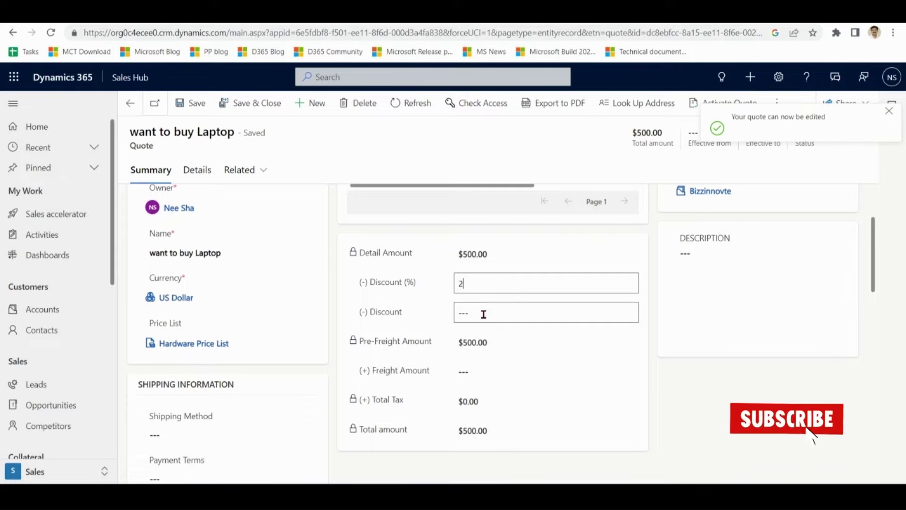
{"action": "left_click", "coordinate": [193, 104]}
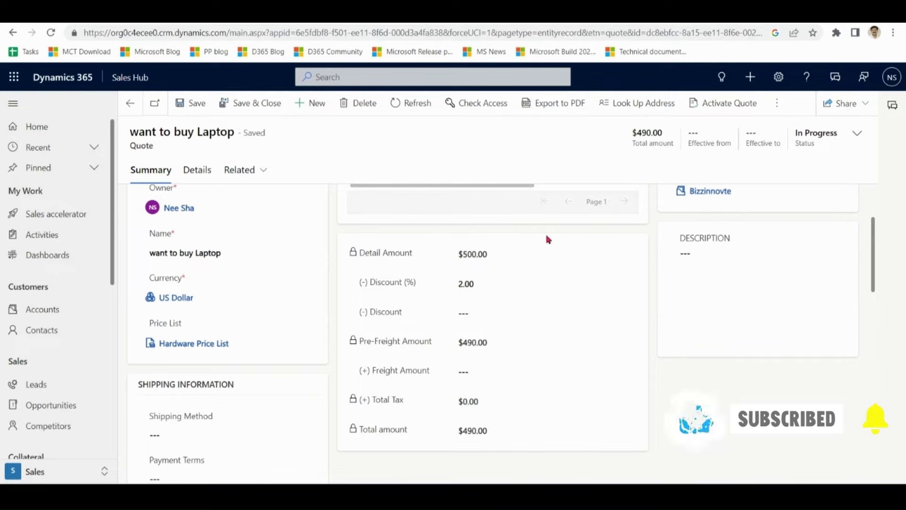
- Activate the revised quote and check its $490.00 pre-freight amount
{"action": "left_click", "coordinate": [727, 105]}
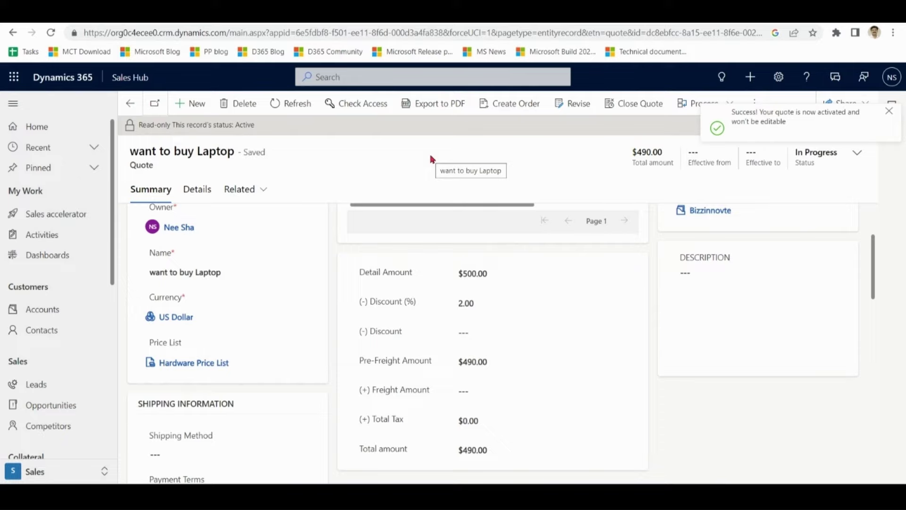
{"action": "left_click_drag", "start_coordinate": [502, 362], "coordinate": [450, 366]}
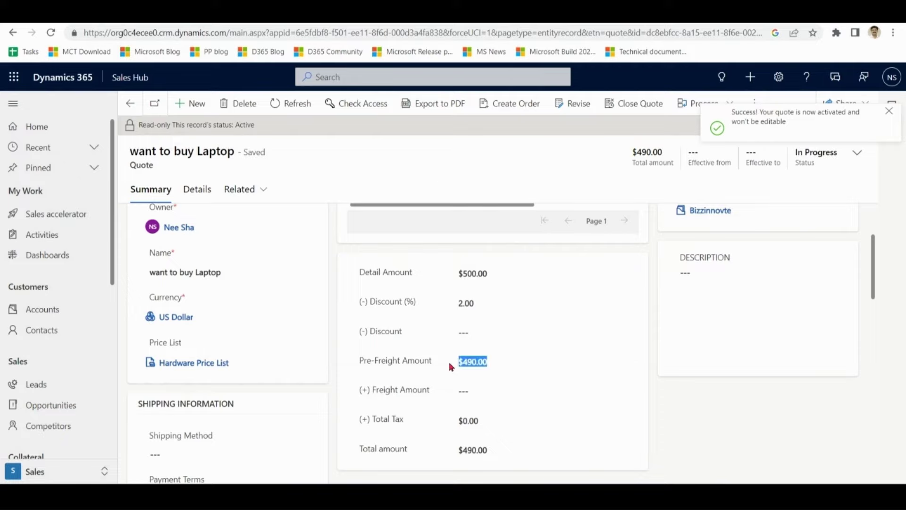
{"action": "left_click_drag", "start_coordinate": [873, 288], "coordinate": [874, 218]}
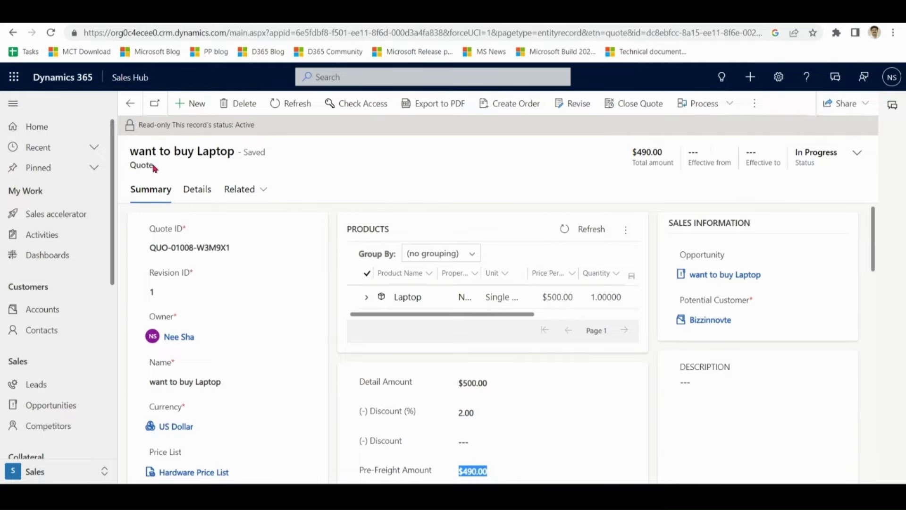
{"action": "left_click_drag", "start_coordinate": [154, 168], "coordinate": [128, 165]}
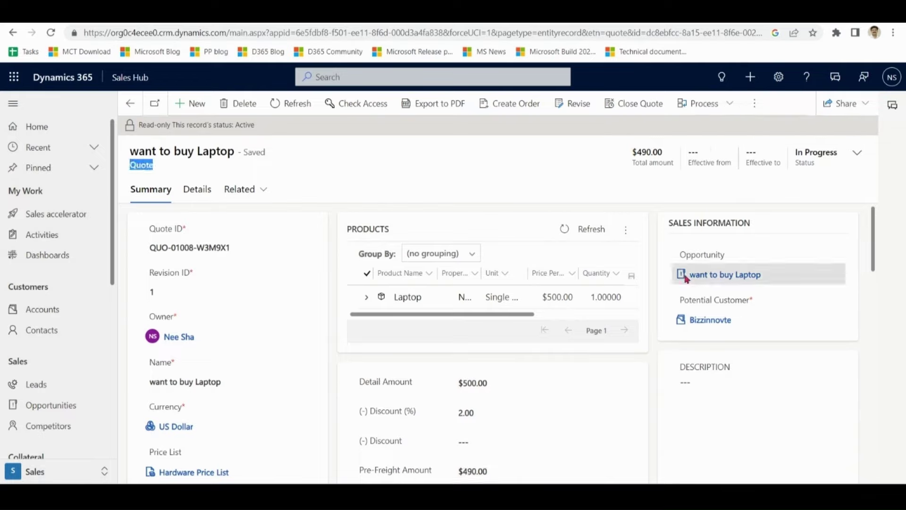
- Return to the 'want to buy Laptop' opportunity and open the active $490.00 quote from its quotes
{"action": "left_click", "coordinate": [736, 282]}
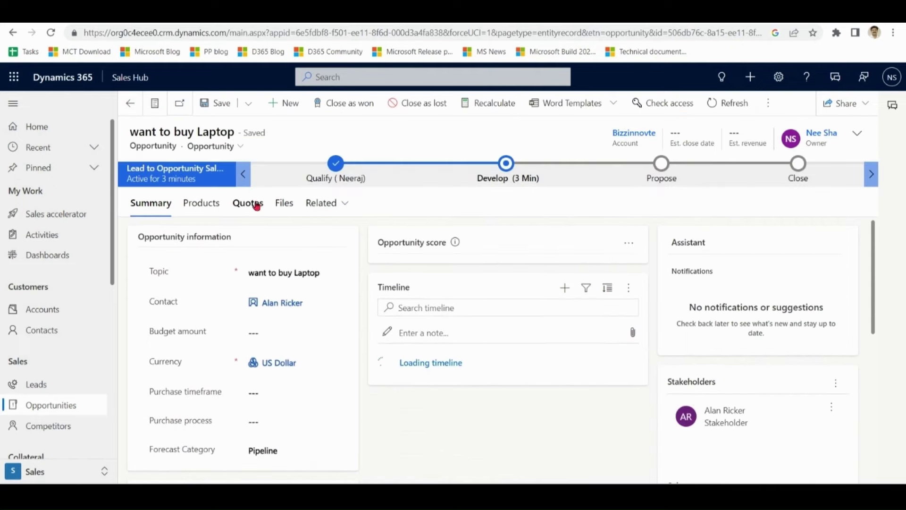
{"action": "left_click", "coordinate": [256, 205]}
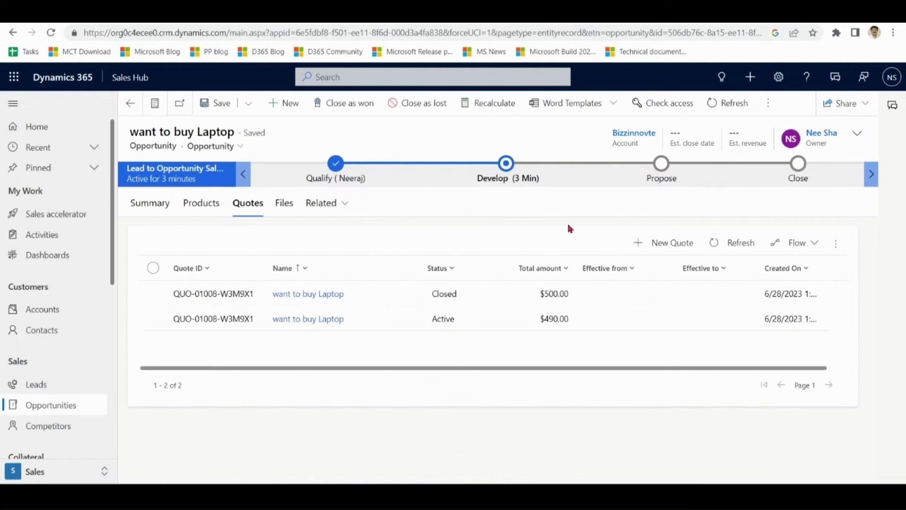
{"action": "left_click", "coordinate": [555, 293]}
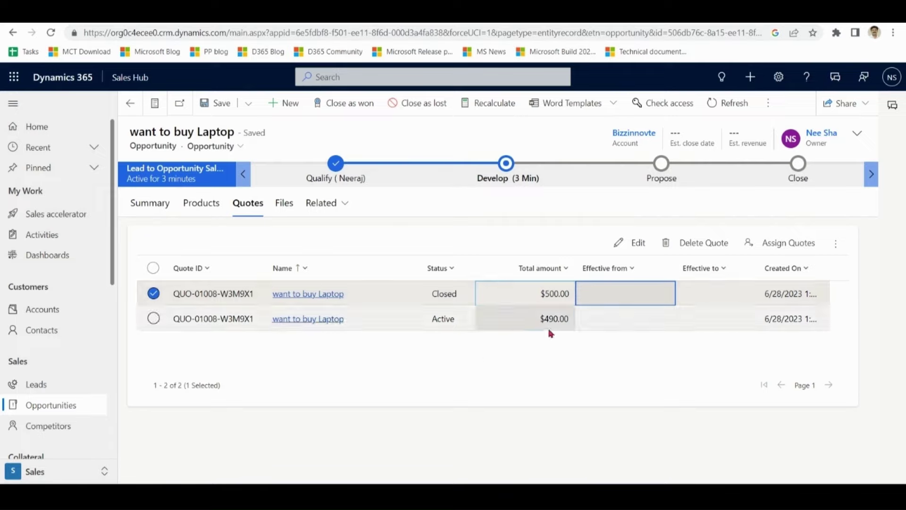
{"action": "left_click", "coordinate": [155, 294]}
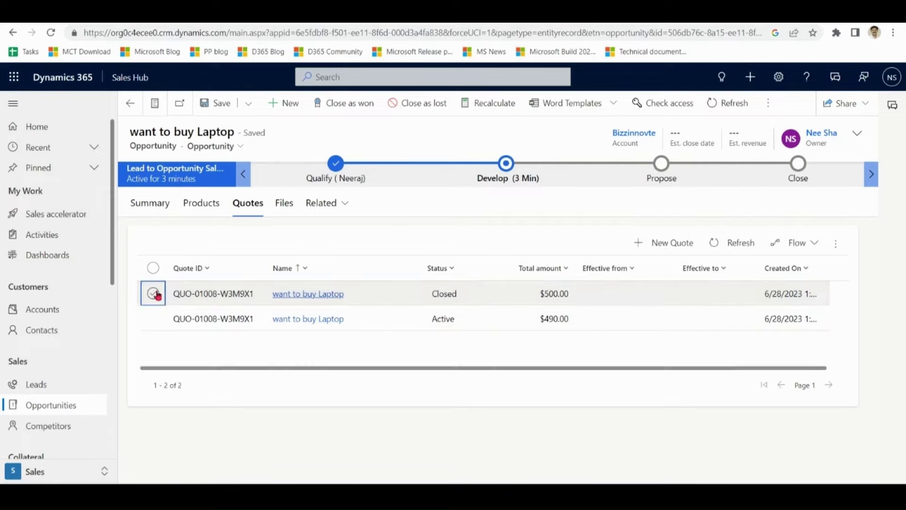
{"action": "left_click", "coordinate": [295, 321]}
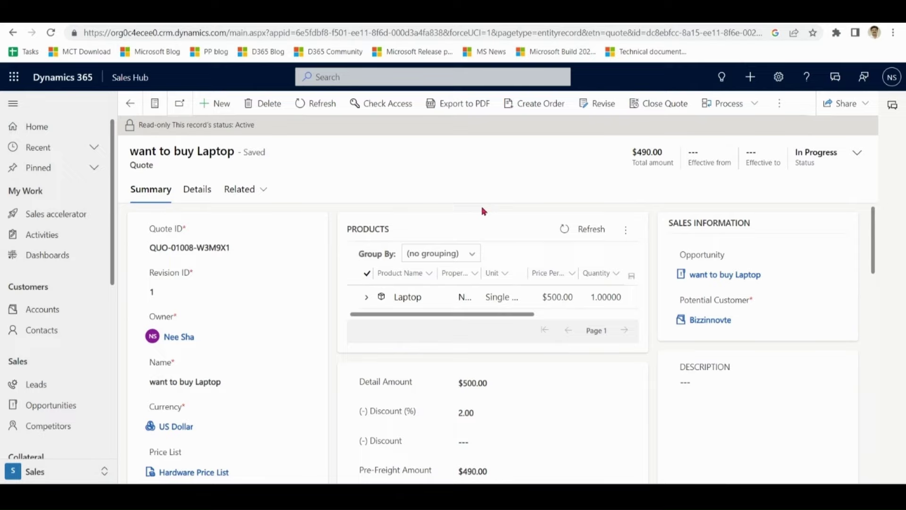
- Create an order from the quote, keeping status reason Won and Close Opportunity set to Yes
{"action": "left_click", "coordinate": [540, 105]}
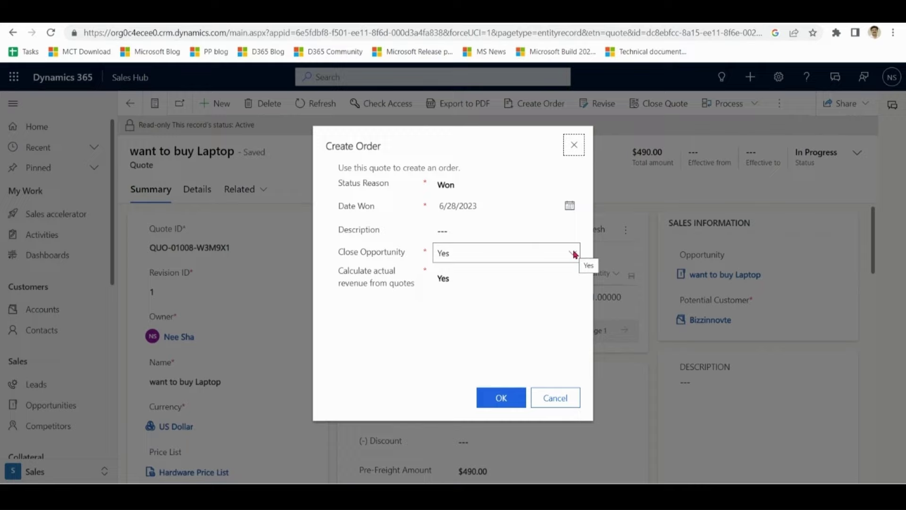
{"action": "left_click", "coordinate": [573, 254]}
{"action": "left_click", "coordinate": [574, 254]}
{"action": "left_click", "coordinate": [509, 400]}
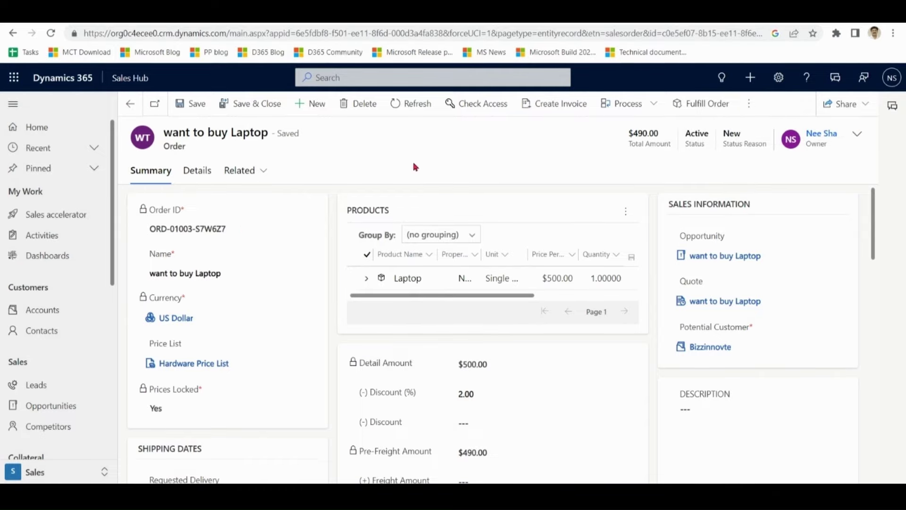
{"action": "left_click", "coordinate": [711, 108]}
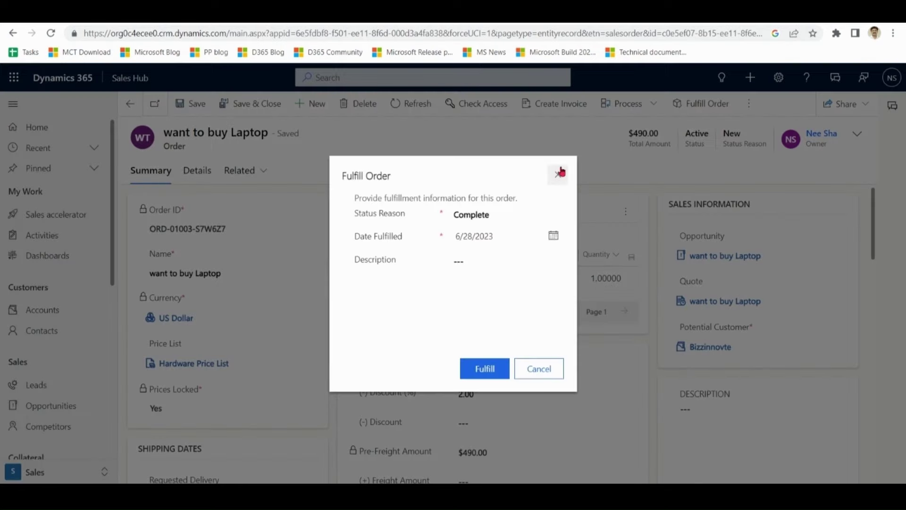
{"action": "left_click", "coordinate": [538, 216]}
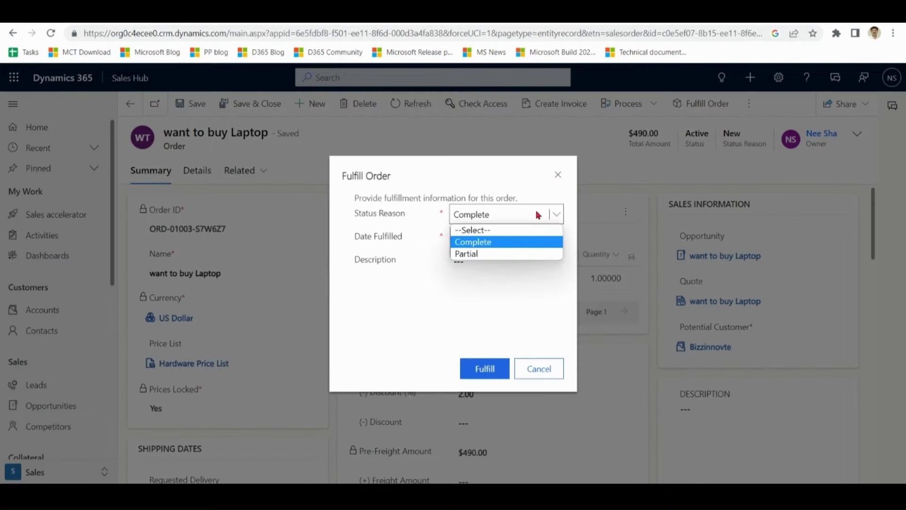
{"action": "left_click", "coordinate": [538, 215]}
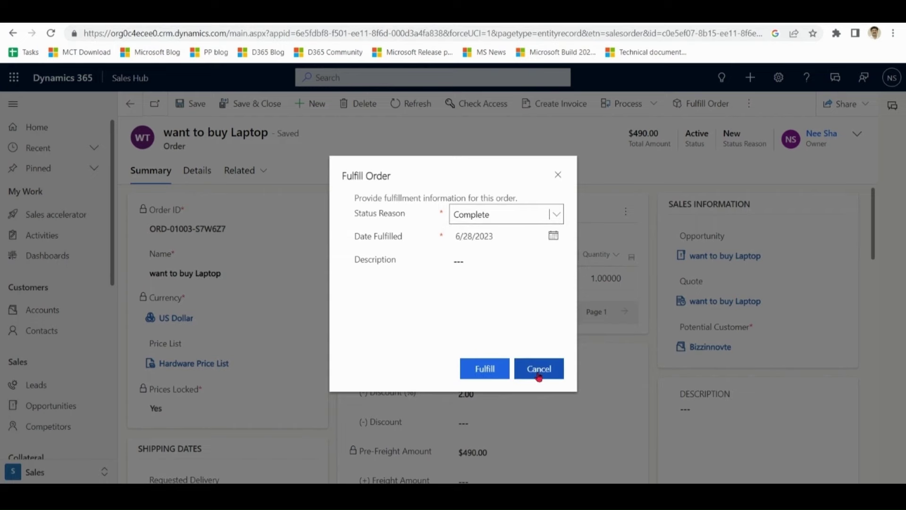
{"action": "left_click", "coordinate": [539, 369]}
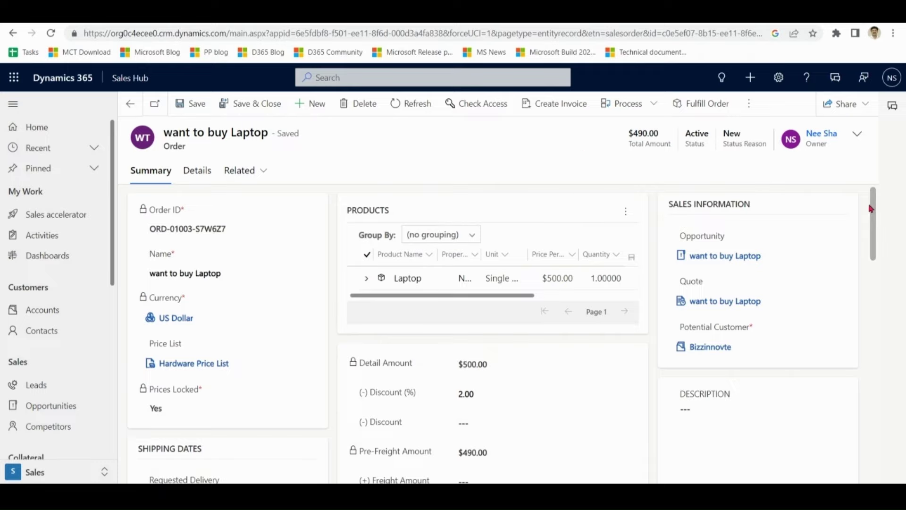
- Generate the $490.00 invoice from the laptop order, review it, then switch to the quote abcd tab
{"action": "left_click_drag", "start_coordinate": [874, 202], "coordinate": [873, 192]}
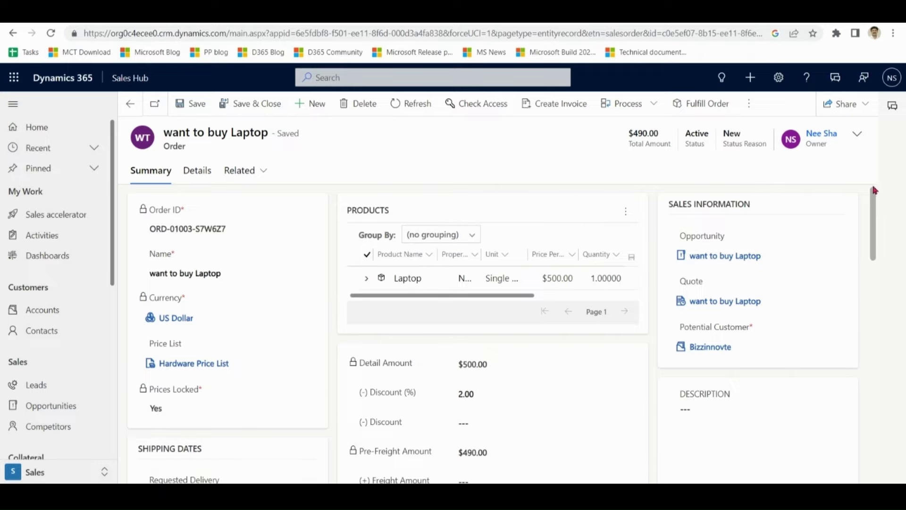
{"action": "left_click", "coordinate": [568, 107]}
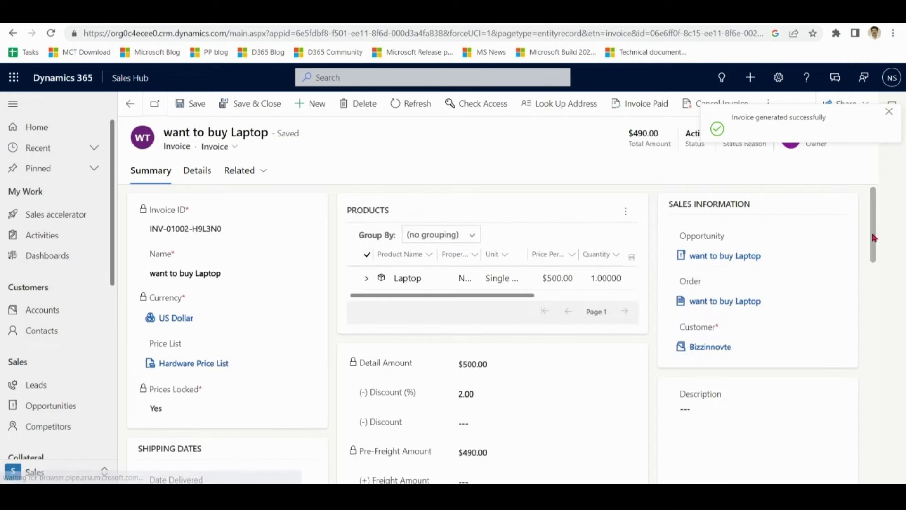
{"action": "left_click_drag", "start_coordinate": [874, 235], "coordinate": [878, 202]}
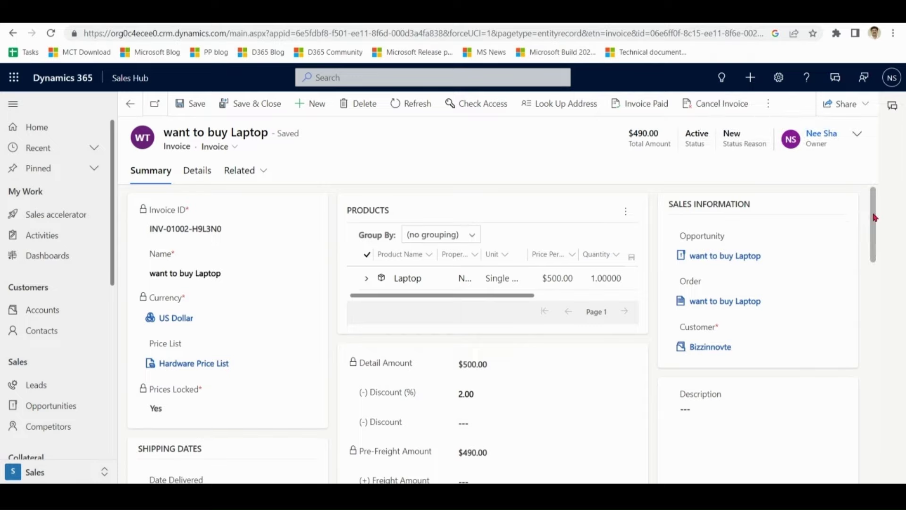
{"action": "left_click_drag", "start_coordinate": [875, 217], "coordinate": [874, 250]}
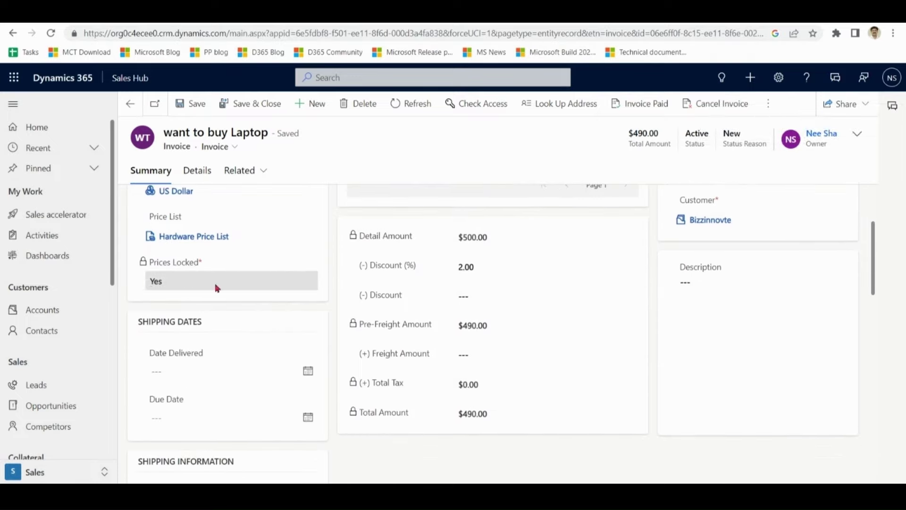
{"action": "left_click_drag", "start_coordinate": [874, 277], "coordinate": [873, 193]}
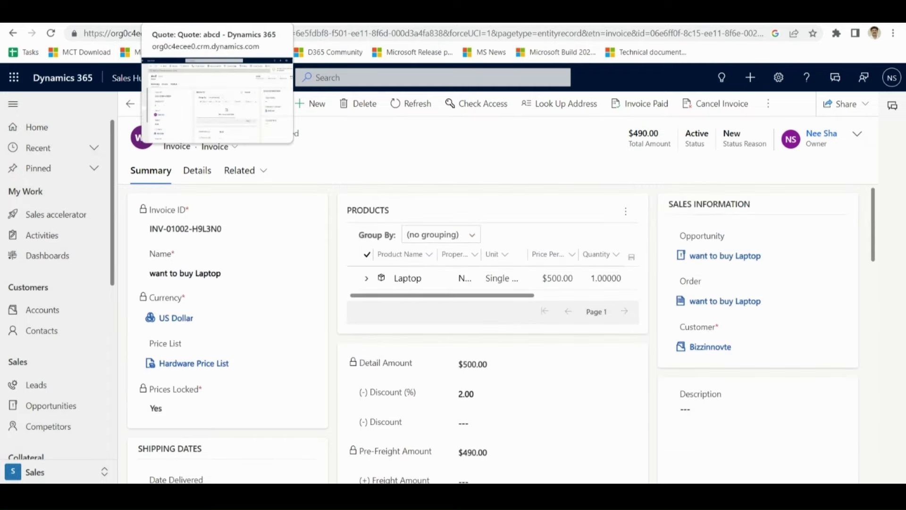
{"action": "left_click", "coordinate": [188, 11]}
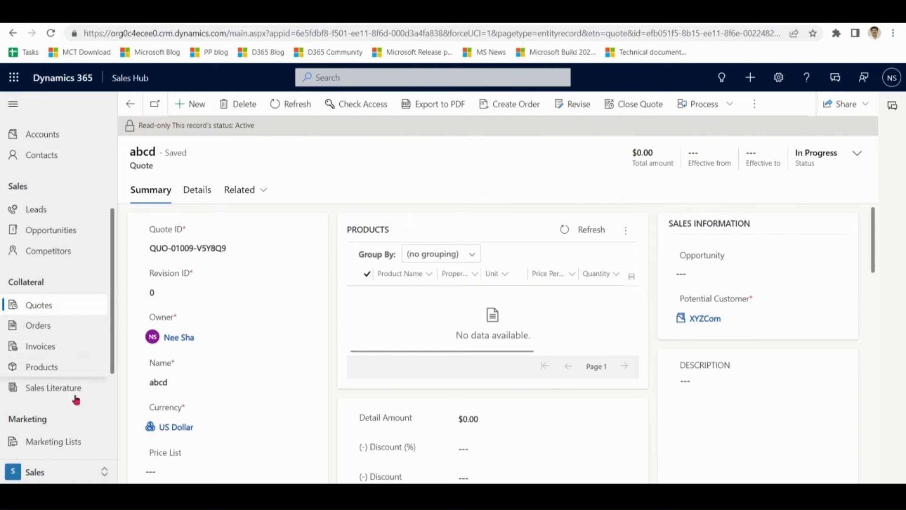
- Go to the App Settings area and open the Hardware Price List
{"action": "left_click", "coordinate": [48, 472]}
{"action": "left_click", "coordinate": [40, 387]}
{"action": "left_click_drag", "start_coordinate": [115, 233], "coordinate": [113, 398]}
{"action": "left_click", "coordinate": [70, 345]}
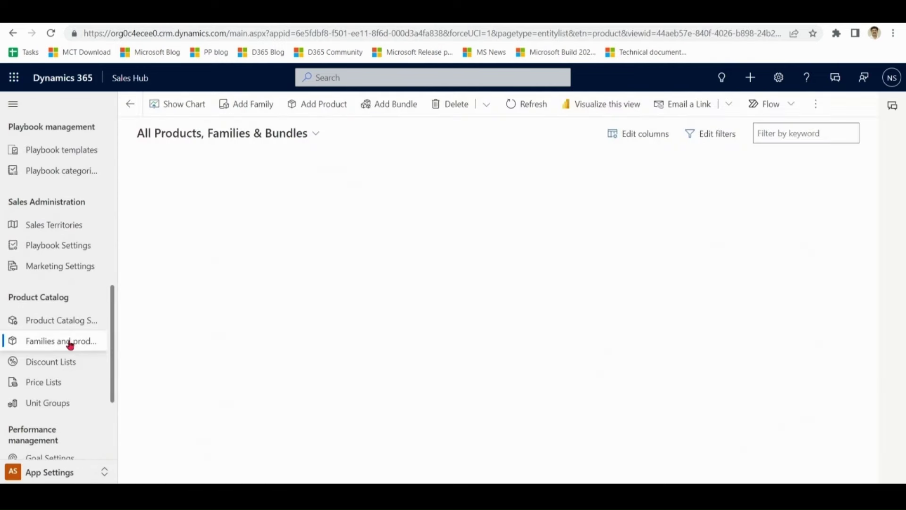
{"action": "left_click", "coordinate": [49, 382]}
{"action": "double_click", "coordinate": [279, 220]}
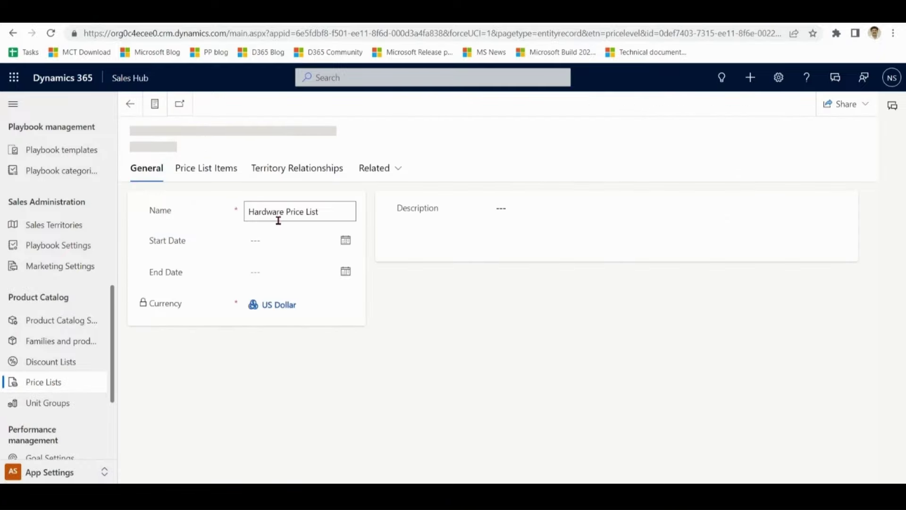
- Change the Laptop price list item's amount from $500.00 to $700.00 and save
{"action": "left_click", "coordinate": [221, 178]}
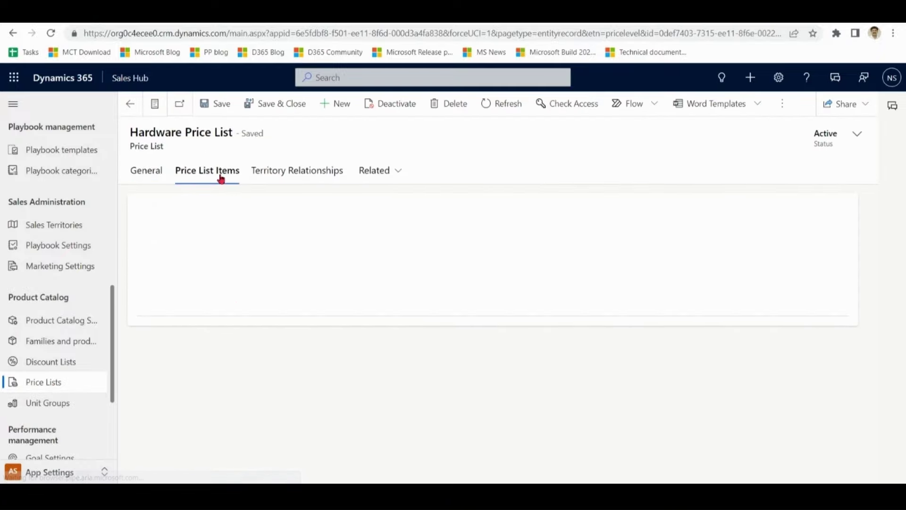
{"action": "left_click", "coordinate": [240, 263]}
{"action": "double_click", "coordinate": [239, 263]}
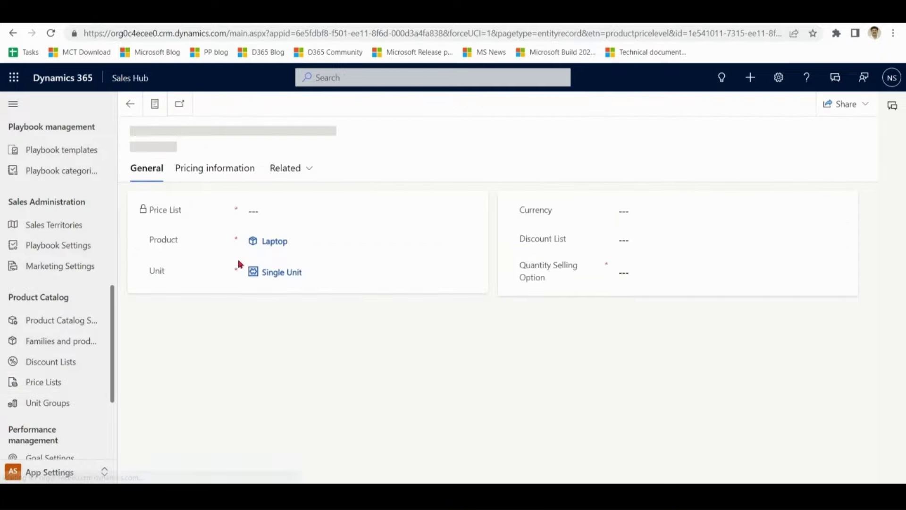
{"action": "left_click", "coordinate": [223, 173]}
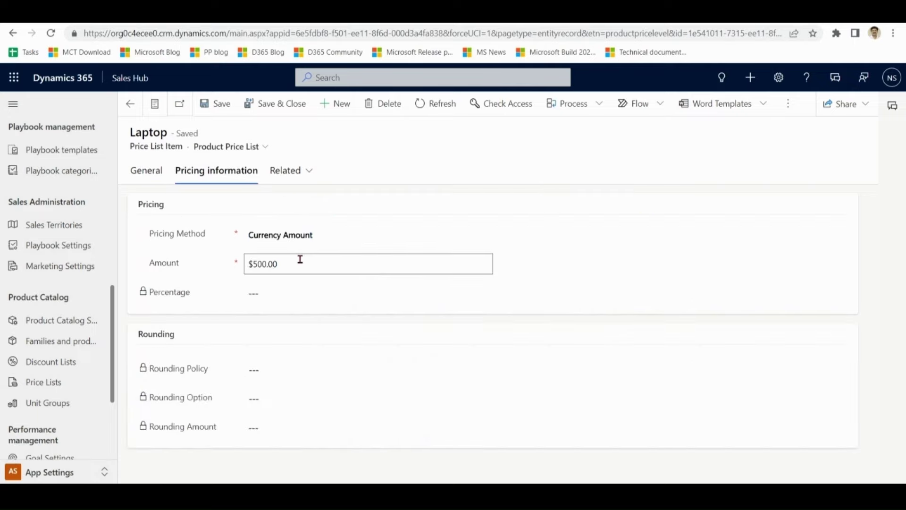
{"action": "left_click", "coordinate": [301, 259]}
{"action": "type", "text": "700"}
{"action": "left_click", "coordinate": [219, 106]}
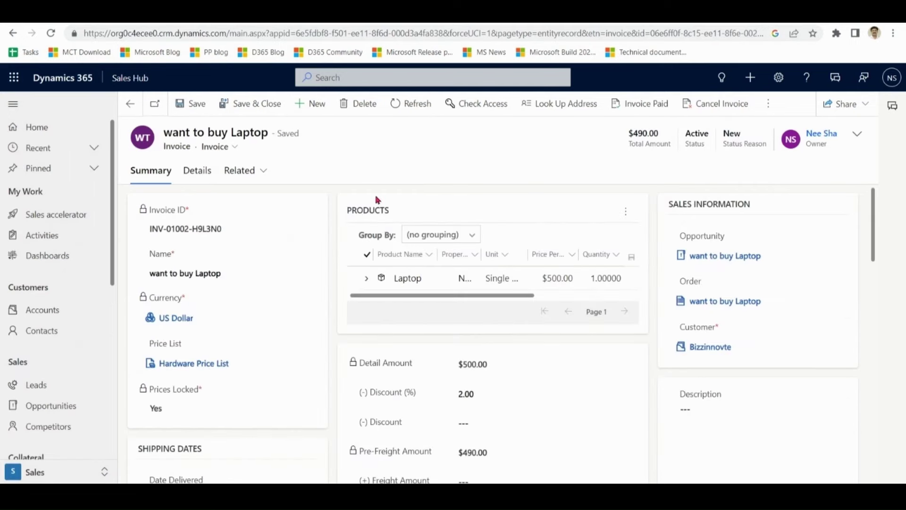
- Apply Use Current Pricing so the invoice detail amount becomes $700.00 and the total $686.00
{"action": "left_click", "coordinate": [769, 104]}
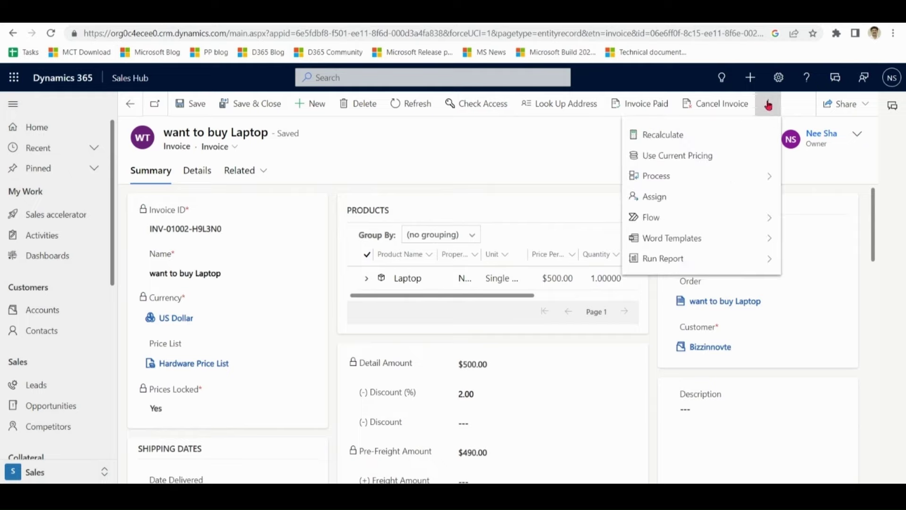
{"action": "left_click", "coordinate": [727, 160]}
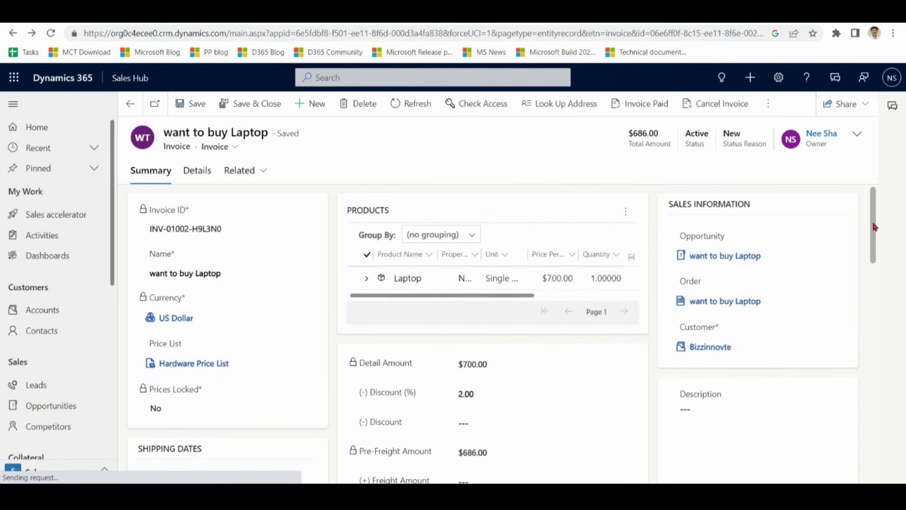
{"action": "left_click_drag", "start_coordinate": [874, 226], "coordinate": [873, 243]}
{"action": "left_click_drag", "start_coordinate": [524, 293], "coordinate": [456, 305]}
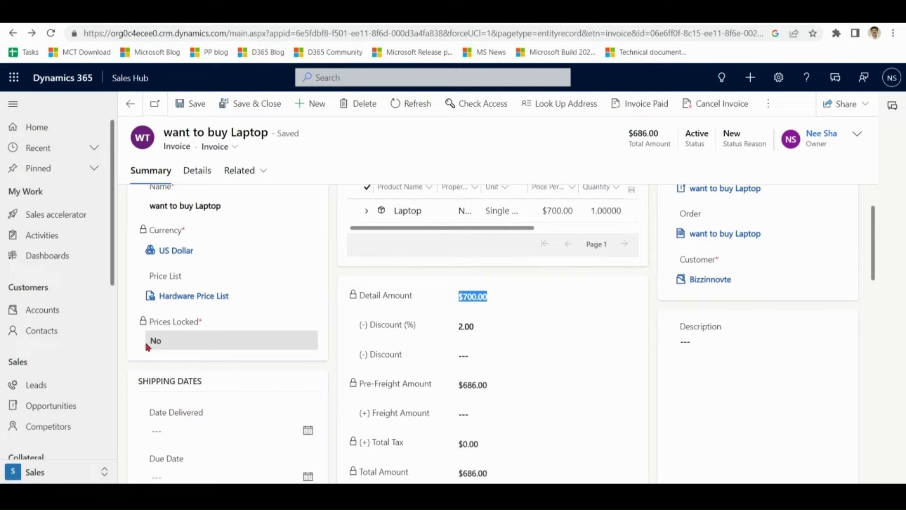
{"action": "scroll", "coordinate": [652, 196], "scroll_direction": "up", "scroll_amount": 2}
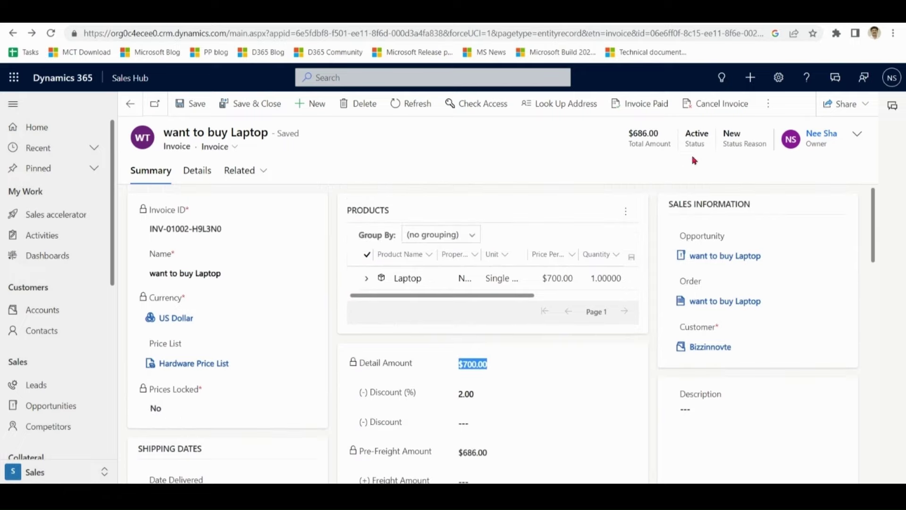
- Mark the invoice as paid with status reason Complete
{"action": "left_click", "coordinate": [644, 104]}
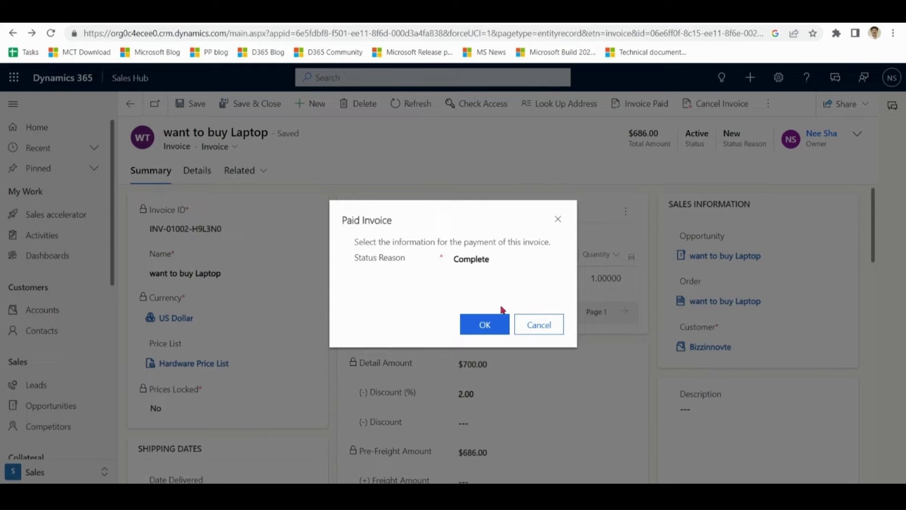
{"action": "left_click", "coordinate": [494, 255]}
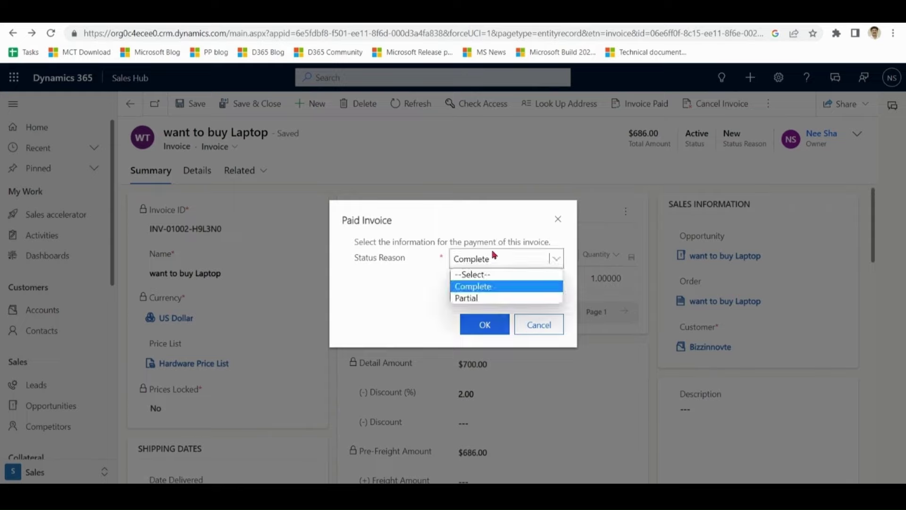
{"action": "left_click", "coordinate": [493, 256]}
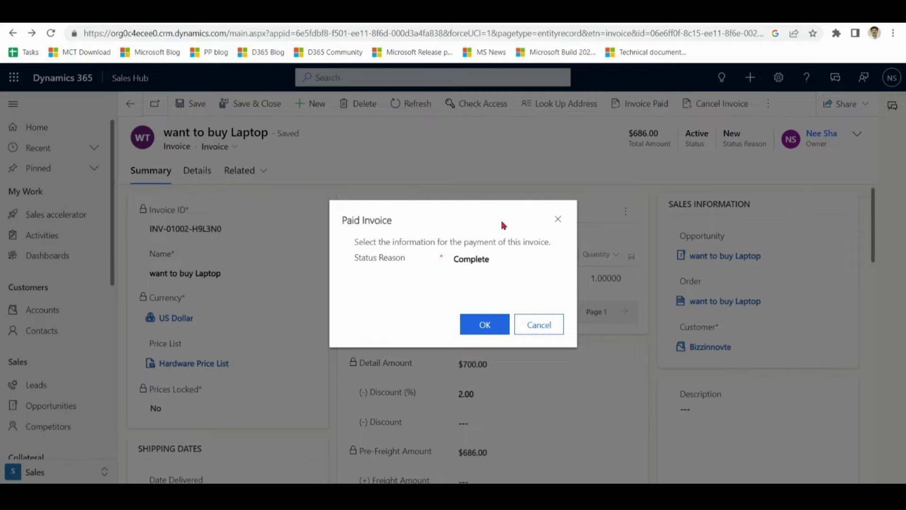
{"action": "left_click", "coordinate": [493, 323]}
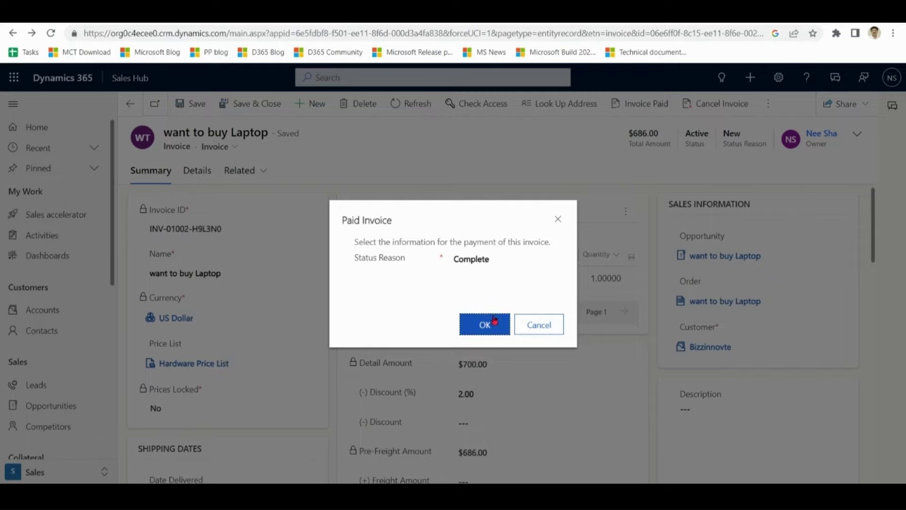
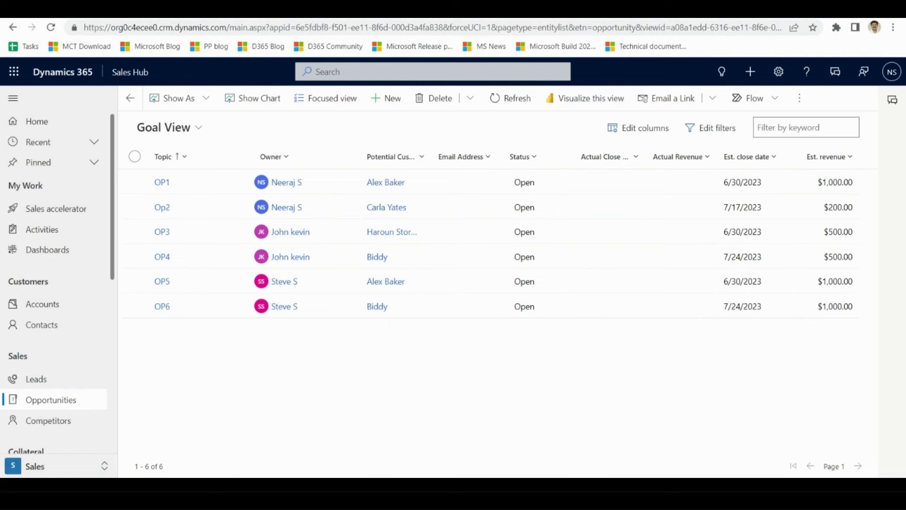
- Switch to the App Settings area and open the Goals list
{"action": "left_click", "coordinate": [56, 208]}
{"action": "left_click", "coordinate": [45, 468]}
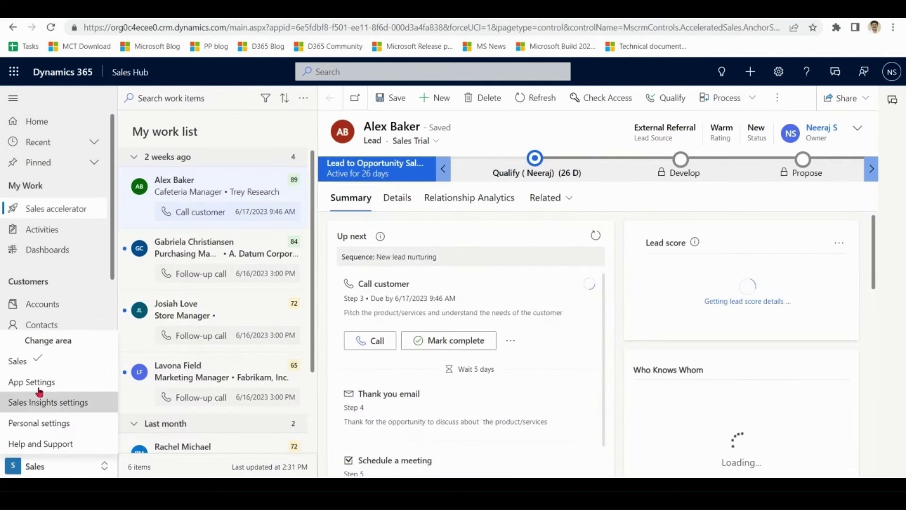
{"action": "left_click", "coordinate": [19, 380]}
{"action": "scroll", "coordinate": [113, 302], "scroll_direction": "down", "scroll_amount": 10}
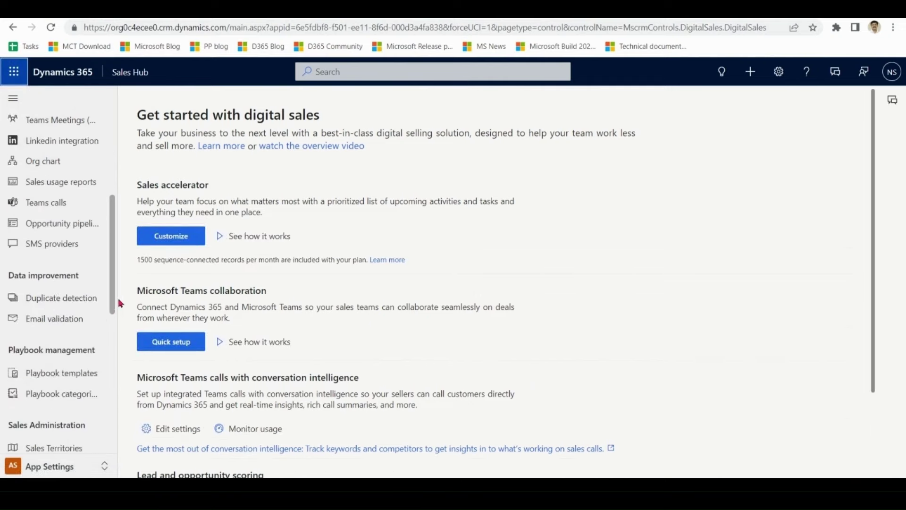
{"action": "scroll", "coordinate": [118, 425], "scroll_direction": "down", "scroll_amount": 1}
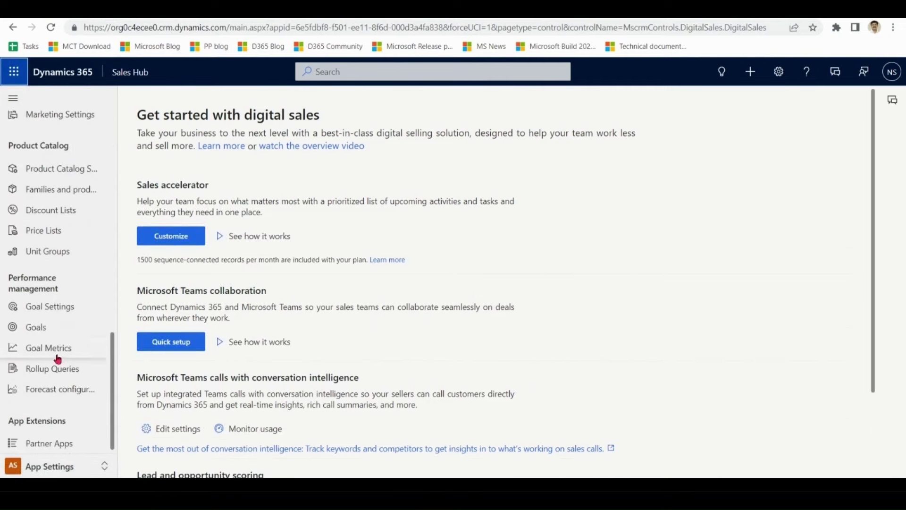
{"action": "left_click", "coordinate": [38, 327]}
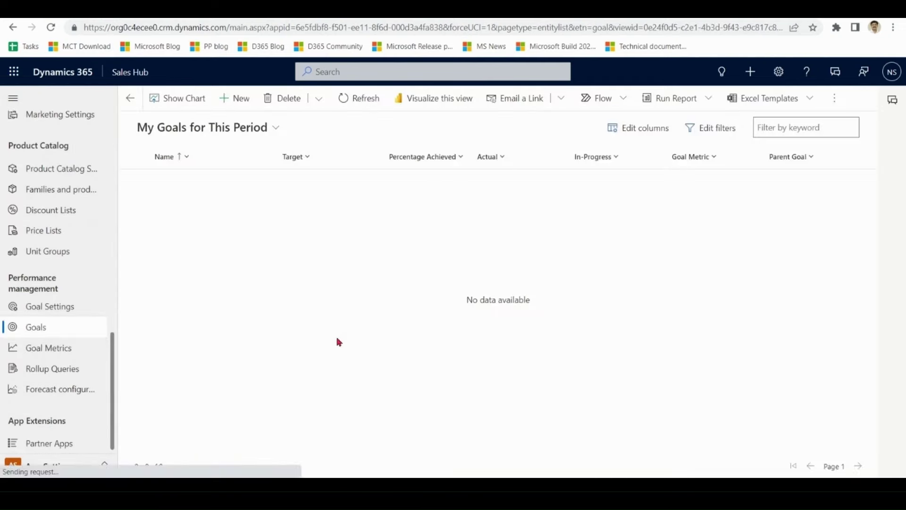
- Create a new goal named 'Sales Team Goal'
{"action": "left_click", "coordinate": [240, 99]}
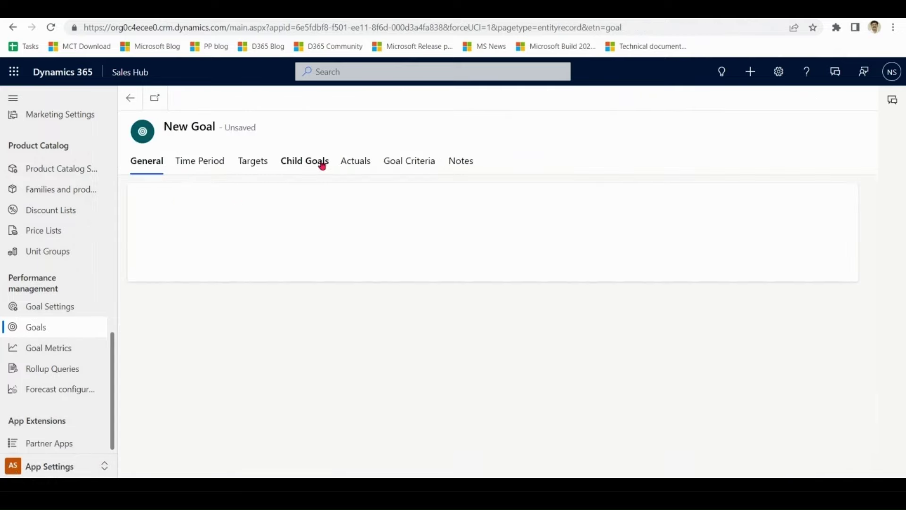
{"action": "left_click", "coordinate": [317, 204]}
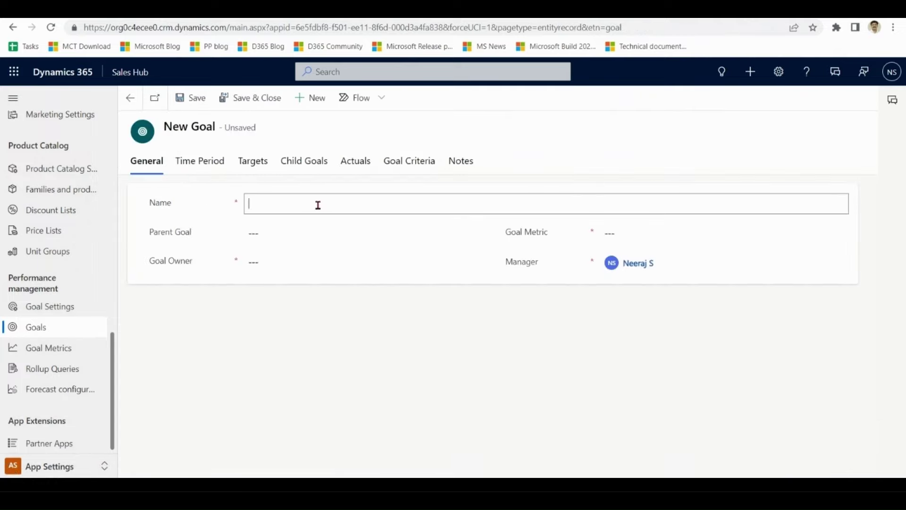
{"action": "type", "text": "Sales Team Goal"}
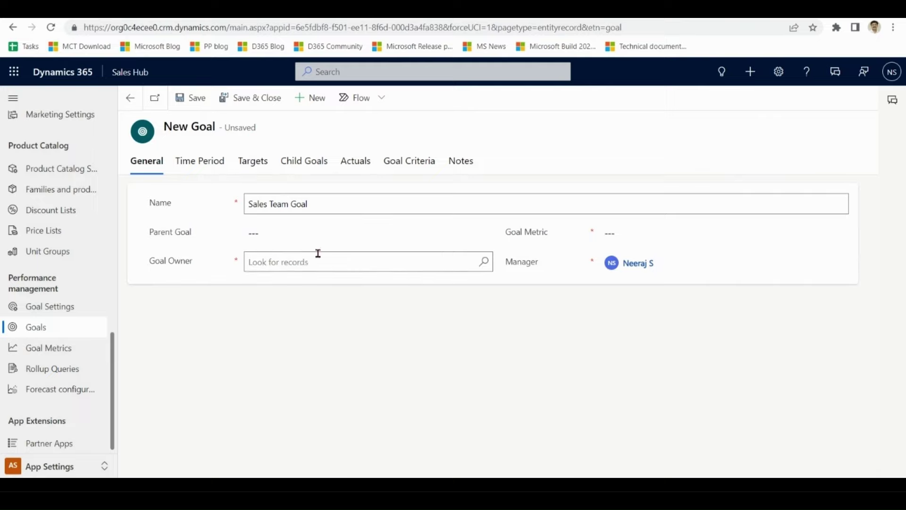
- Set the goal owner to the current user via the lookup
{"action": "left_click", "coordinate": [314, 260]}
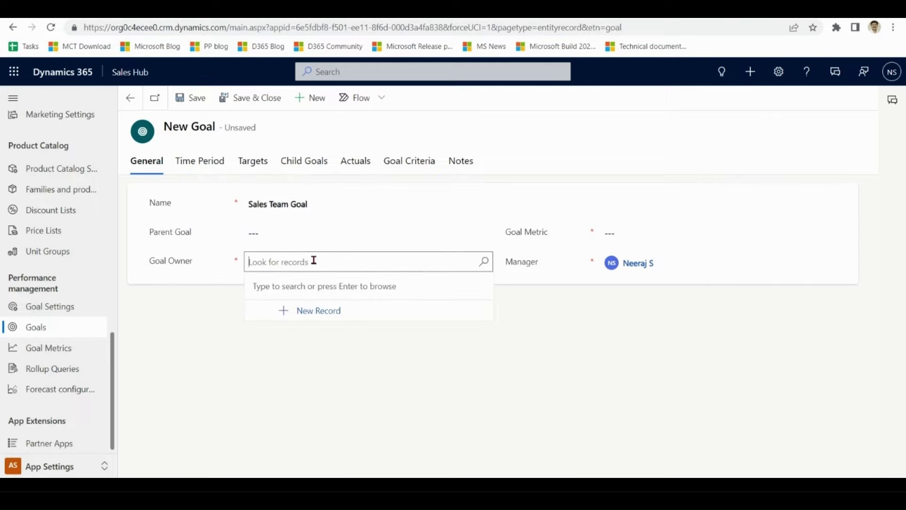
{"action": "type", "text": "neer"}
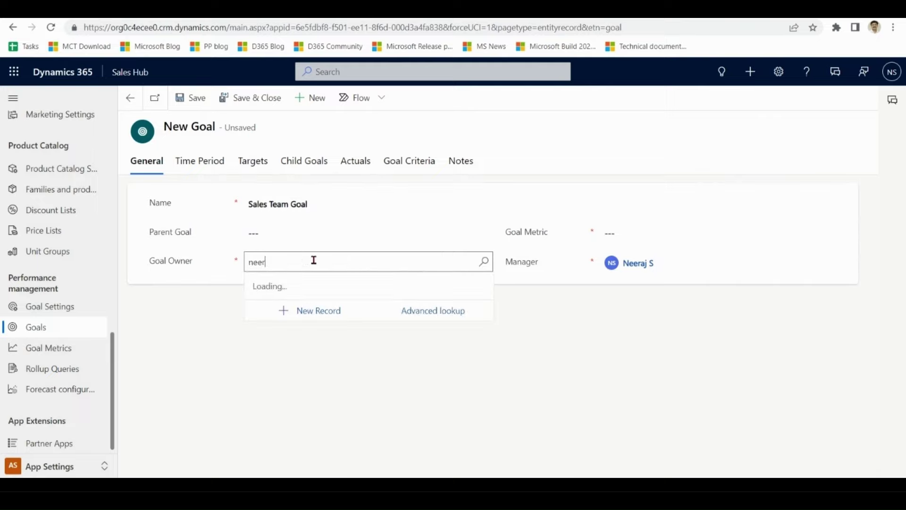
{"action": "type", "text": "aj"}
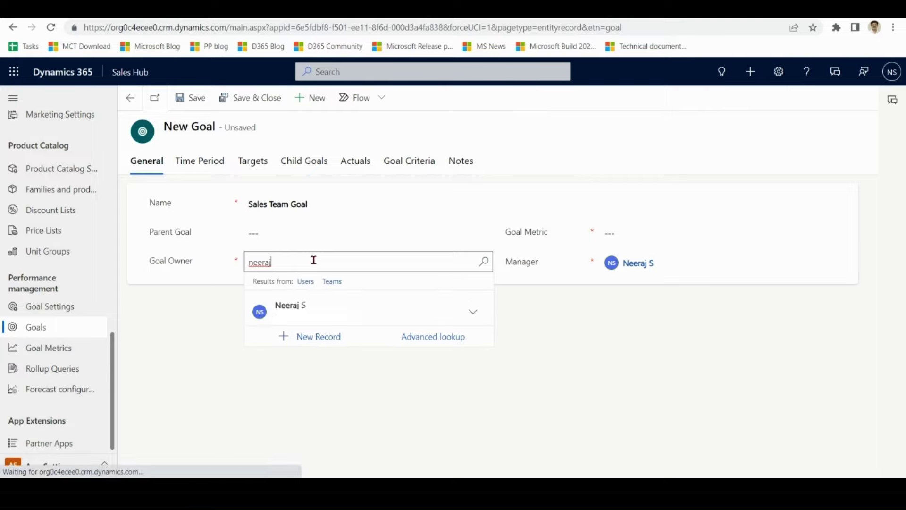
{"action": "left_click", "coordinate": [310, 311]}
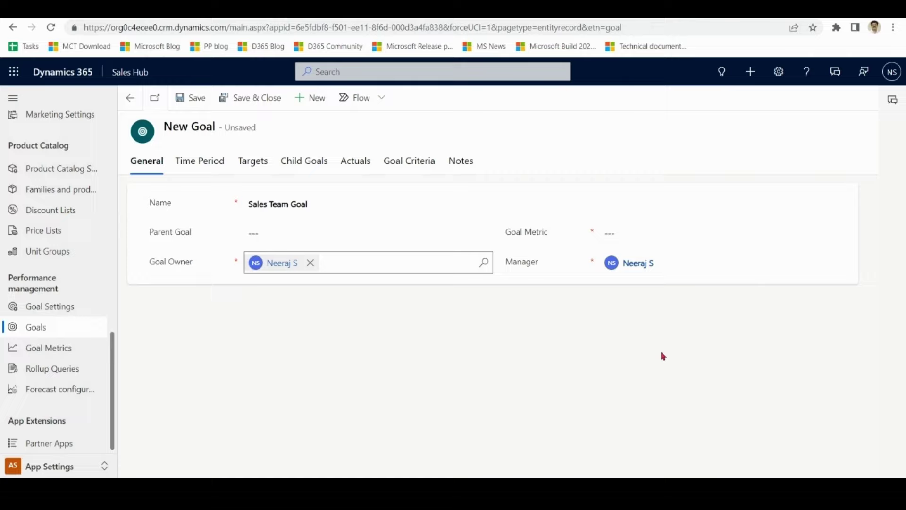
- Choose Revenue as the goal metric and open the Revenue metric record
{"action": "left_click", "coordinate": [641, 232]}
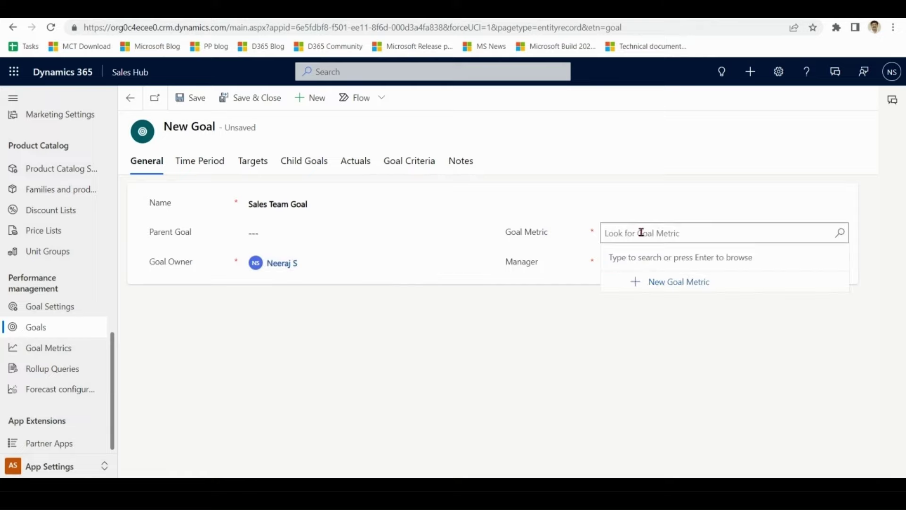
{"action": "left_click", "coordinate": [841, 236]}
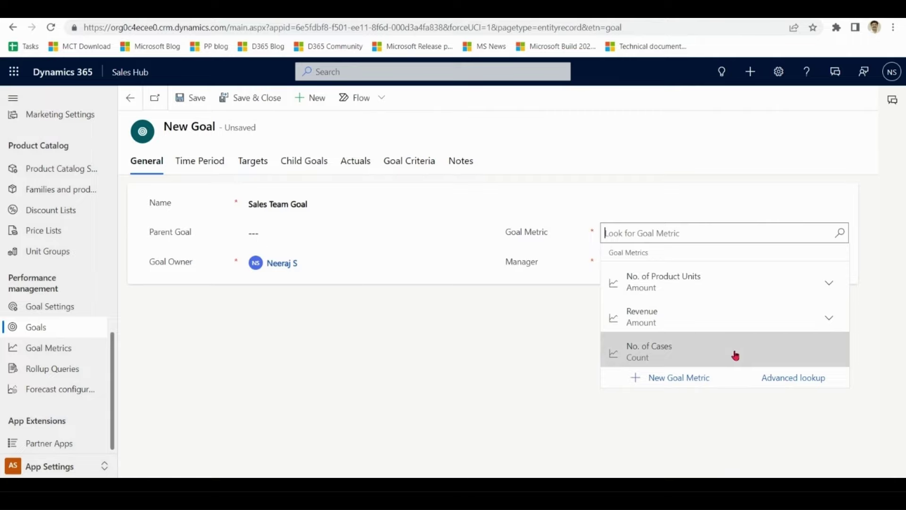
{"action": "left_click", "coordinate": [718, 320]}
{"action": "left_click", "coordinate": [669, 370]}
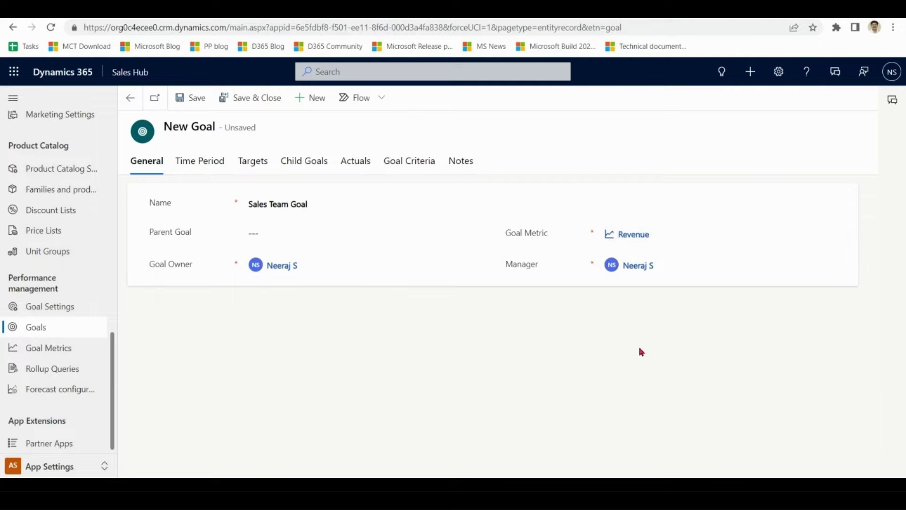
{"action": "left_click", "coordinate": [642, 241]}
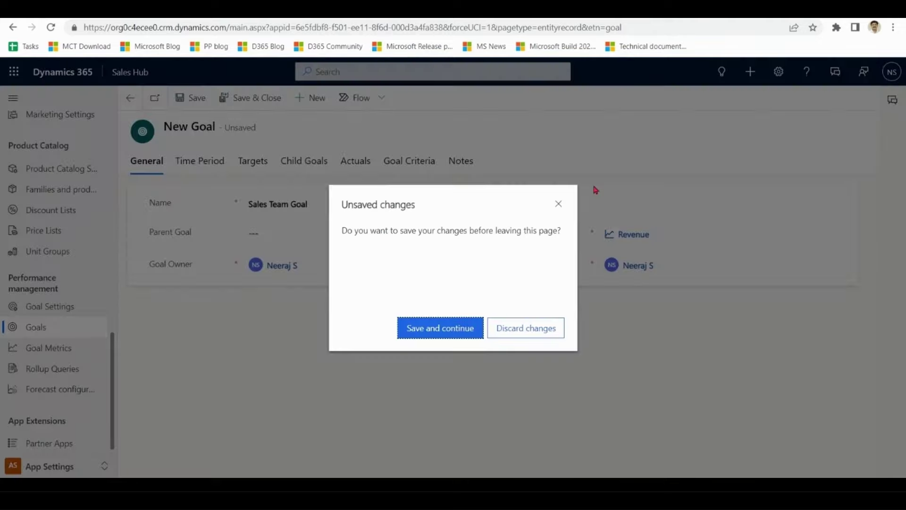
- Save the goal and view the Revenue metric's Rollup Fields
{"action": "left_click", "coordinate": [462, 337]}
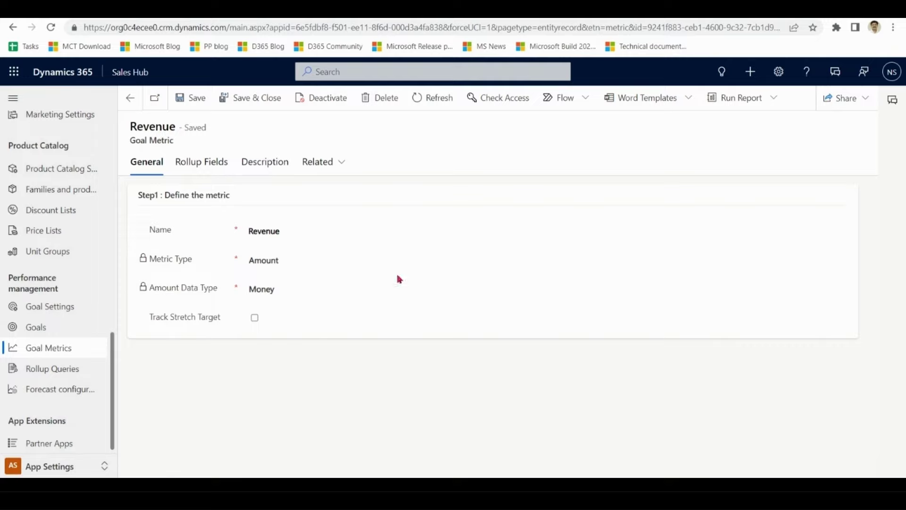
{"action": "left_click", "coordinate": [298, 235]}
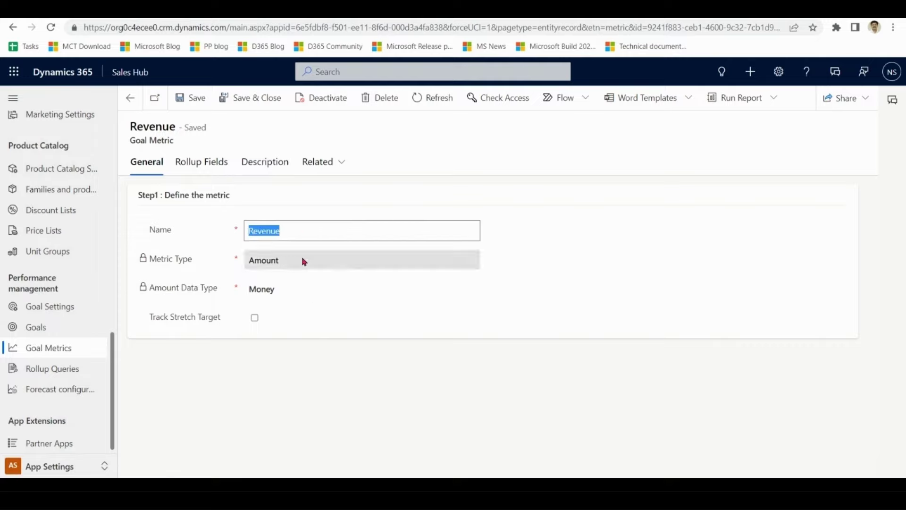
{"action": "left_click", "coordinate": [242, 265]}
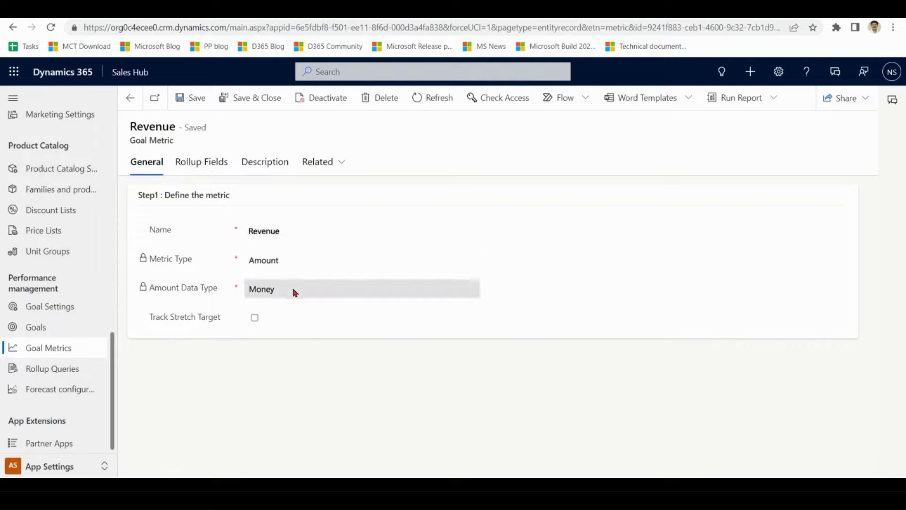
{"action": "left_click", "coordinate": [212, 165]}
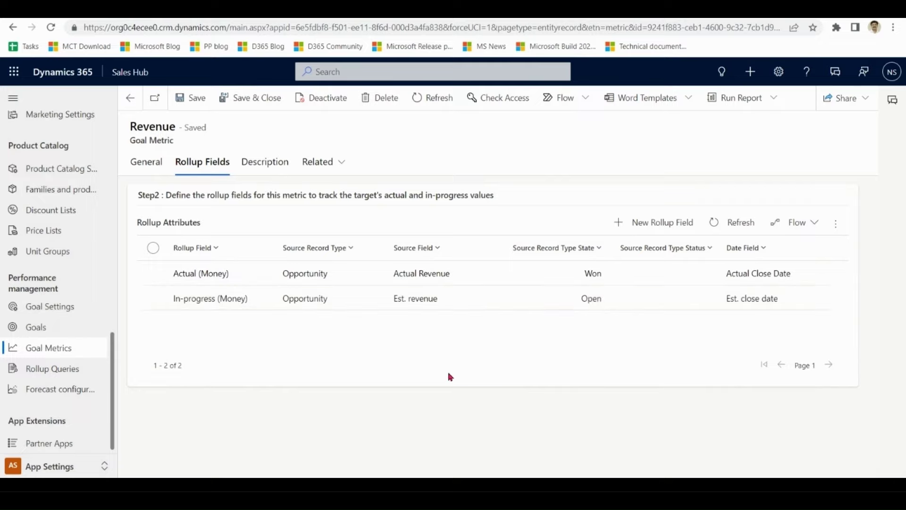
- Review the In-progress and Actual (Money) rollup rows, then save and close the metric
{"action": "left_click", "coordinate": [403, 305]}
{"action": "left_click", "coordinate": [769, 304]}
{"action": "left_click", "coordinate": [715, 305]}
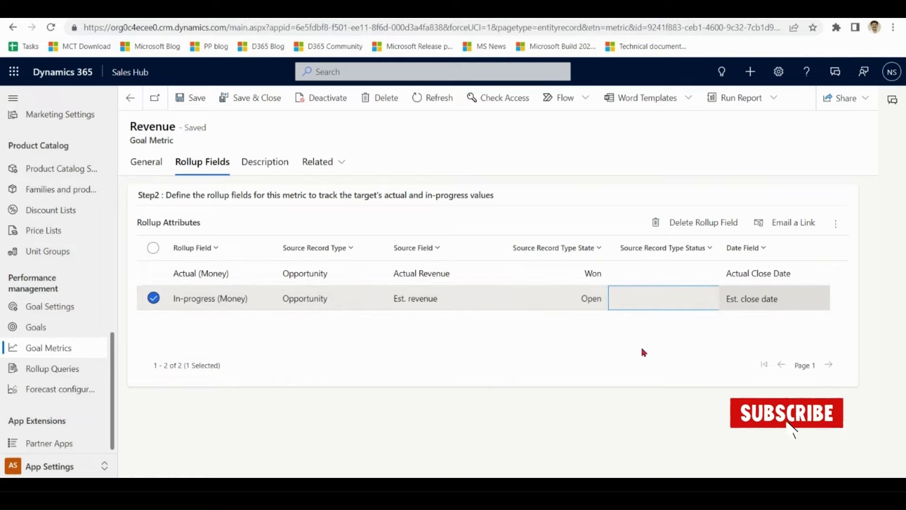
{"action": "left_click", "coordinate": [454, 275]}
{"action": "left_click", "coordinate": [744, 275]}
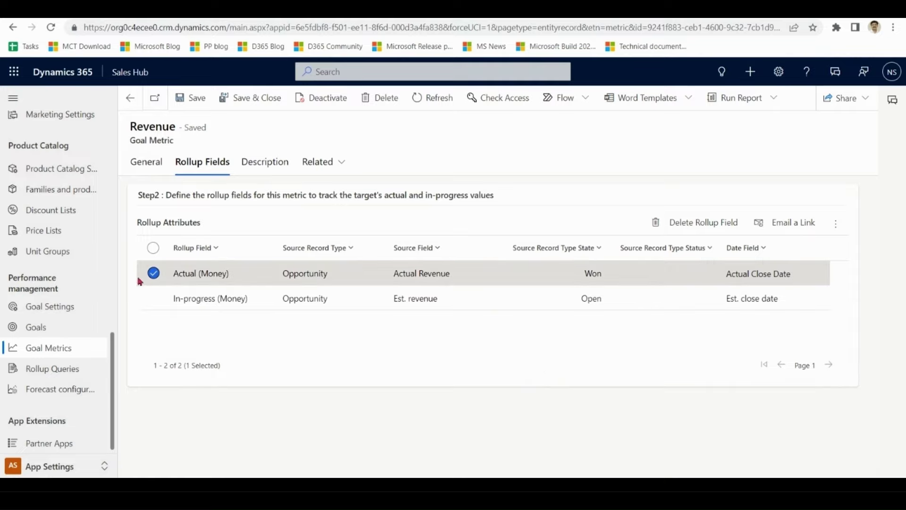
{"action": "left_click", "coordinate": [153, 273]}
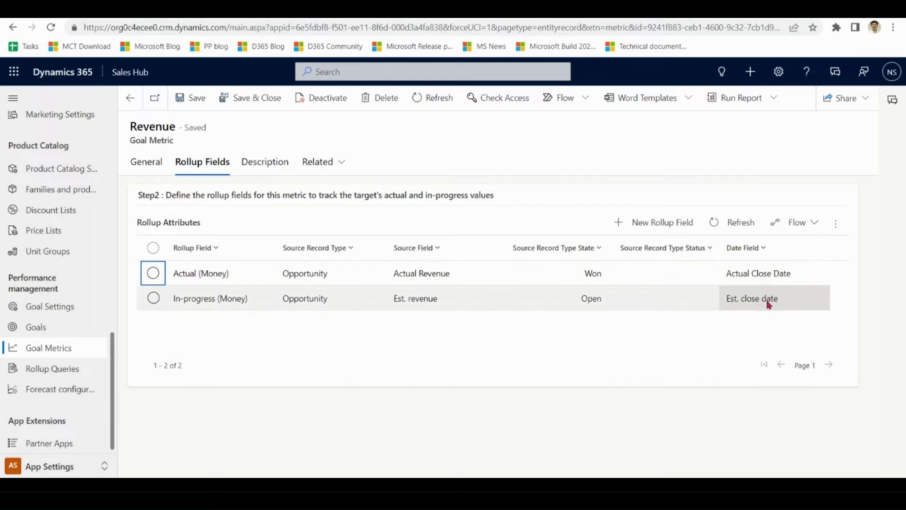
{"action": "left_click", "coordinate": [148, 168]}
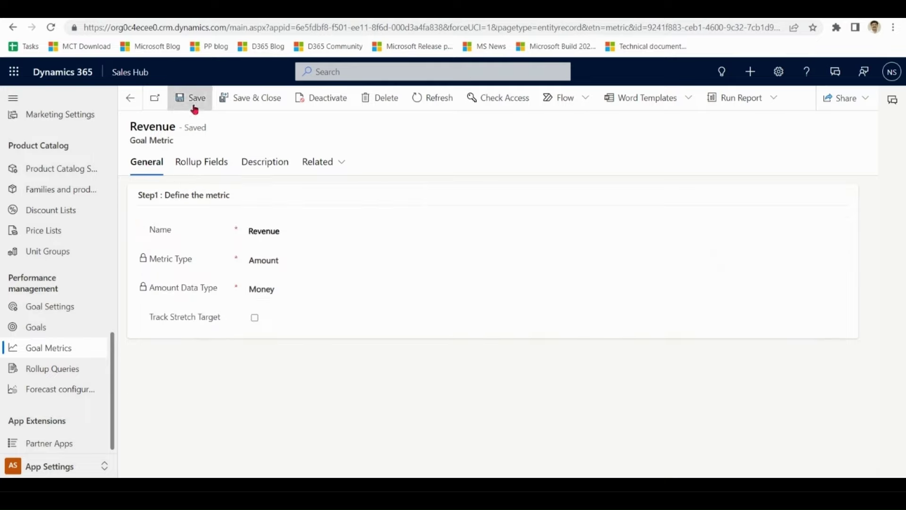
{"action": "left_click", "coordinate": [251, 103]}
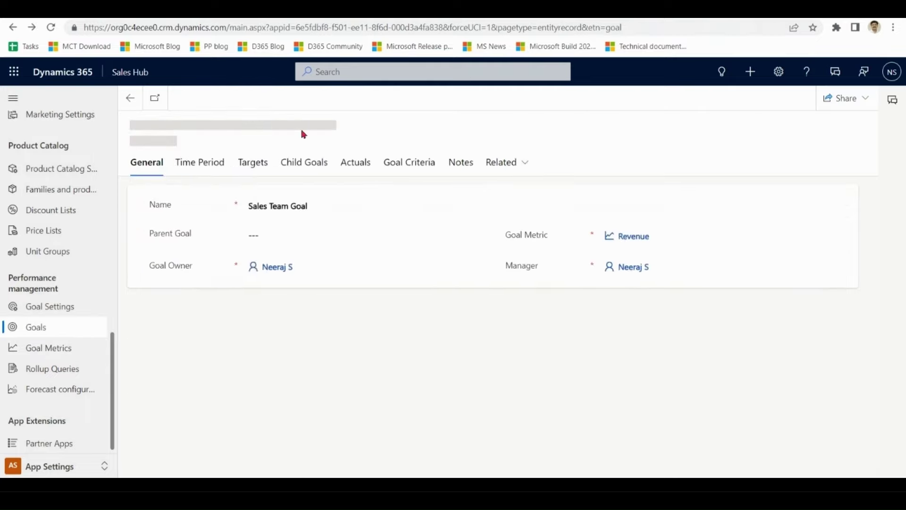
- Change the goal period type from Fiscal Period (Quarter 2) to Custom Period
{"action": "left_click_drag", "start_coordinate": [326, 208], "coordinate": [231, 206]}
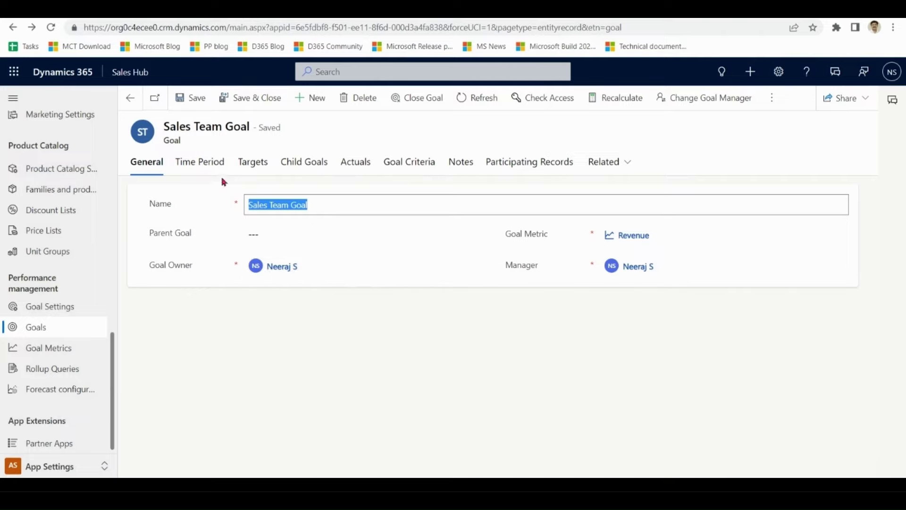
{"action": "left_click", "coordinate": [212, 163]}
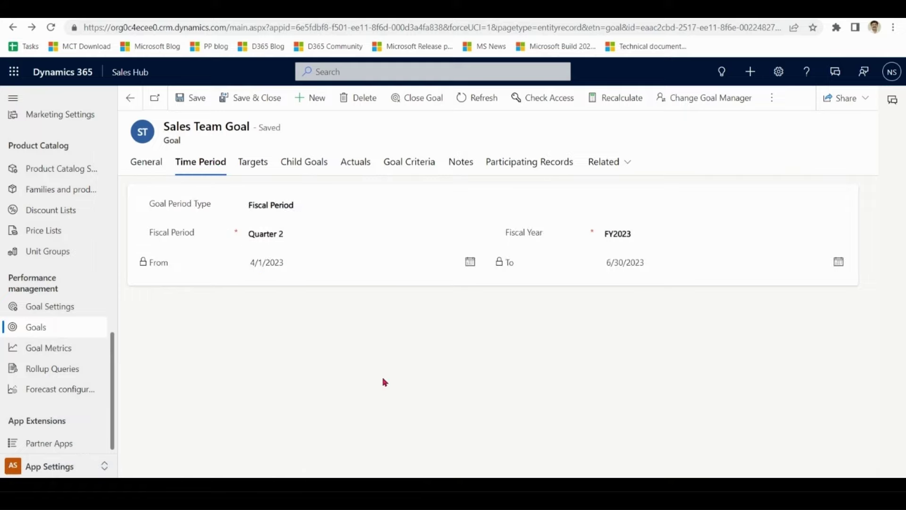
{"action": "left_click", "coordinate": [342, 209]}
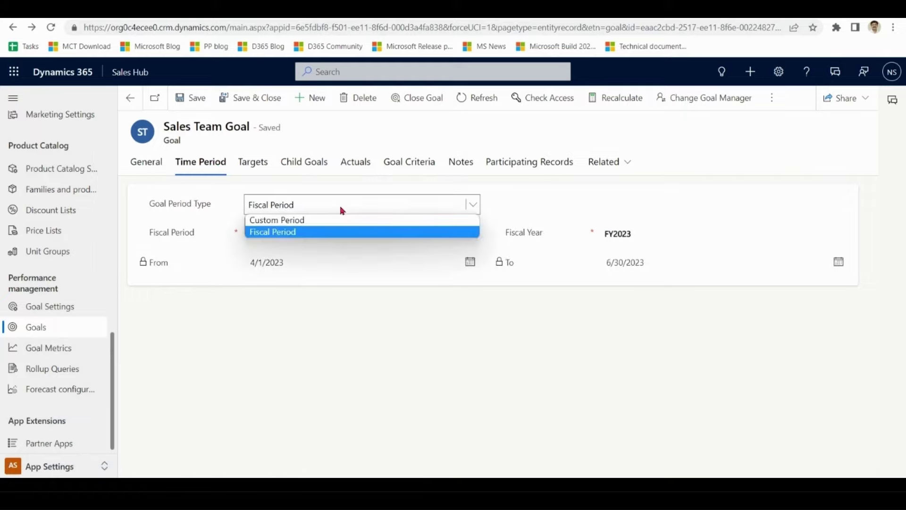
{"action": "left_click", "coordinate": [342, 210]}
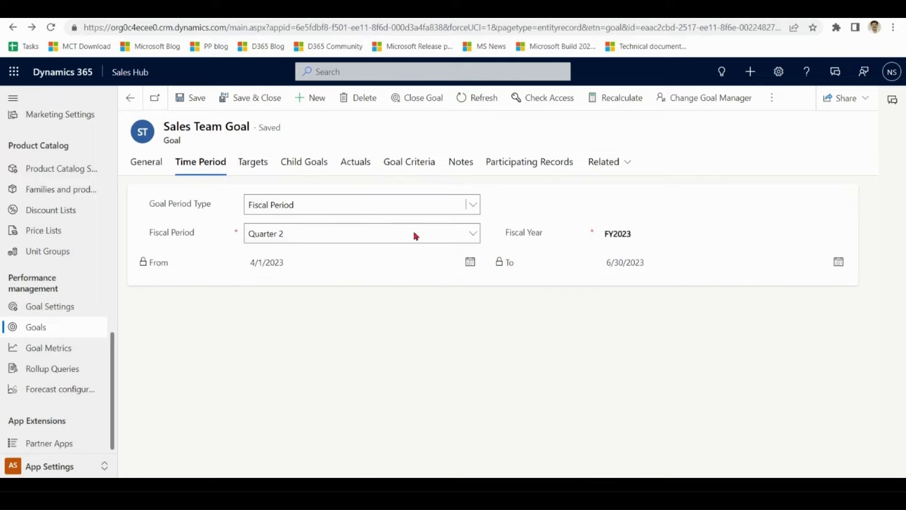
{"action": "left_click", "coordinate": [434, 236]}
{"action": "left_click", "coordinate": [435, 236]}
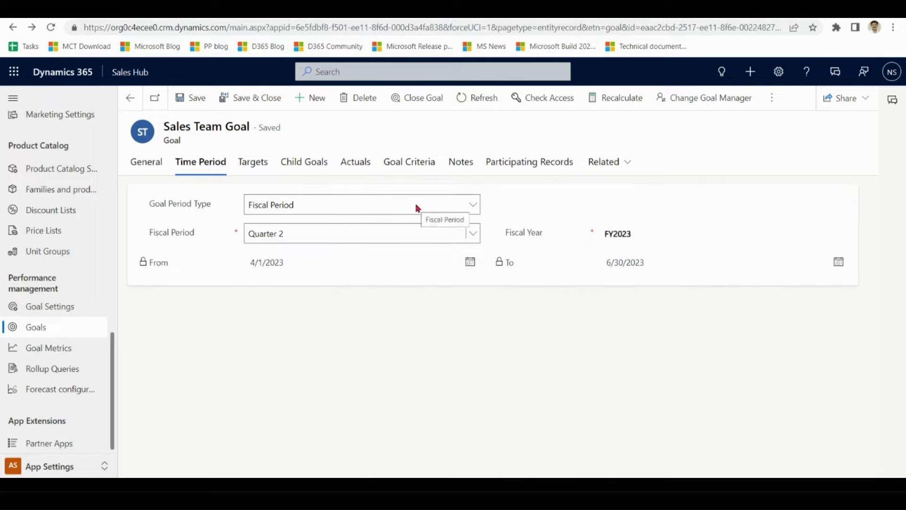
{"action": "left_click", "coordinate": [417, 208]}
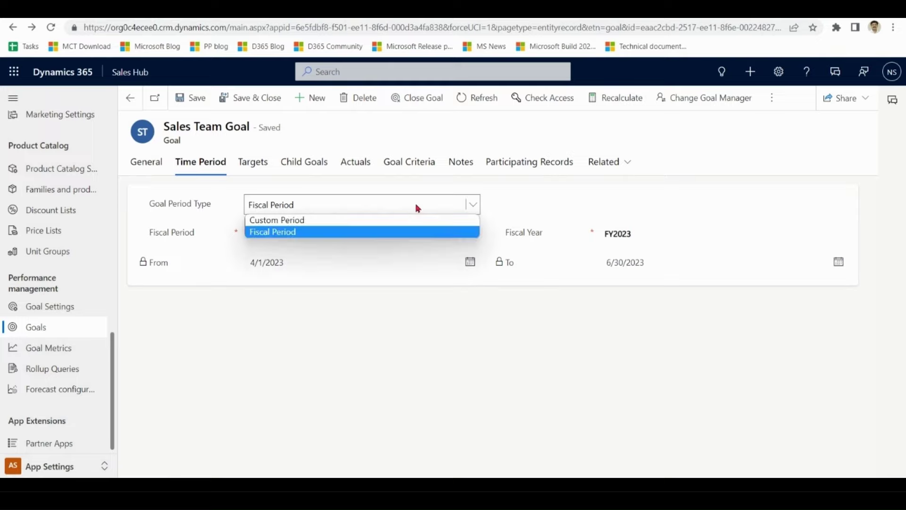
{"action": "left_click", "coordinate": [384, 222]}
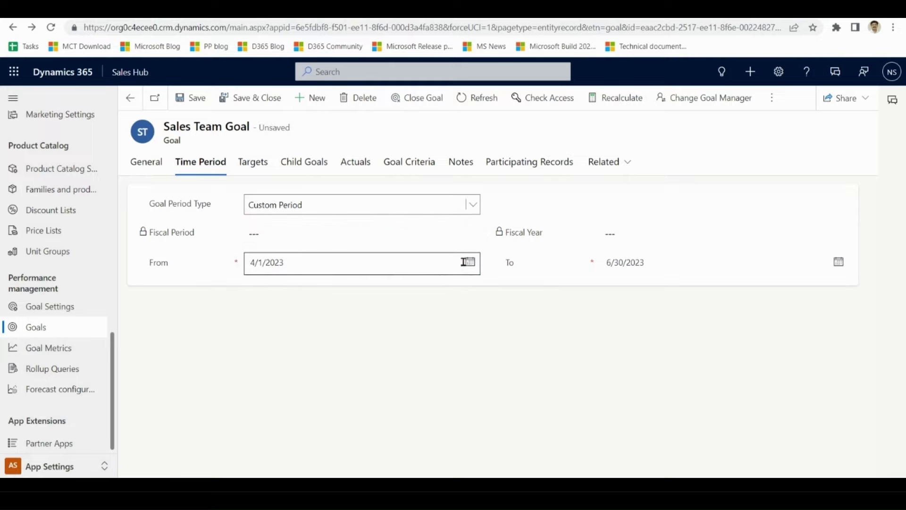
- Set the period from 6/1/2023 to 8/31/2023 and save, accepting the subordinate-goals prompt
{"action": "left_click", "coordinate": [470, 261]}
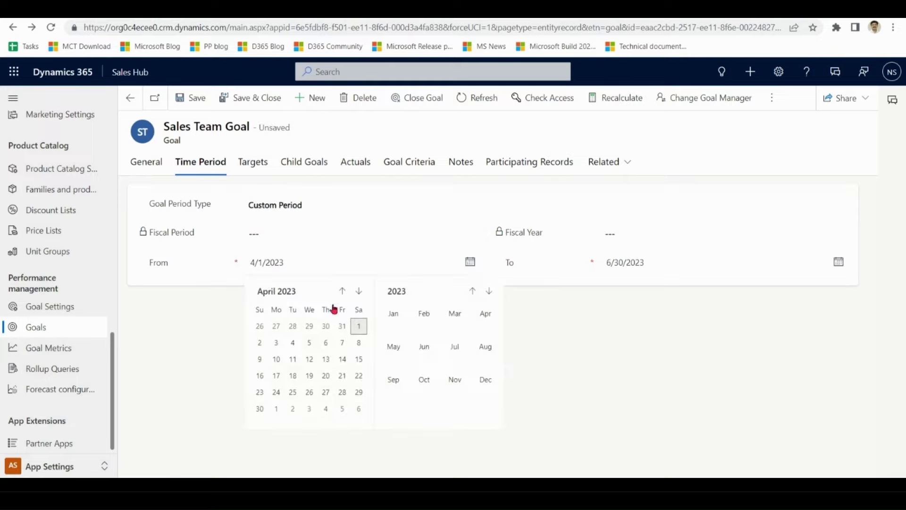
{"action": "left_click", "coordinate": [424, 351]}
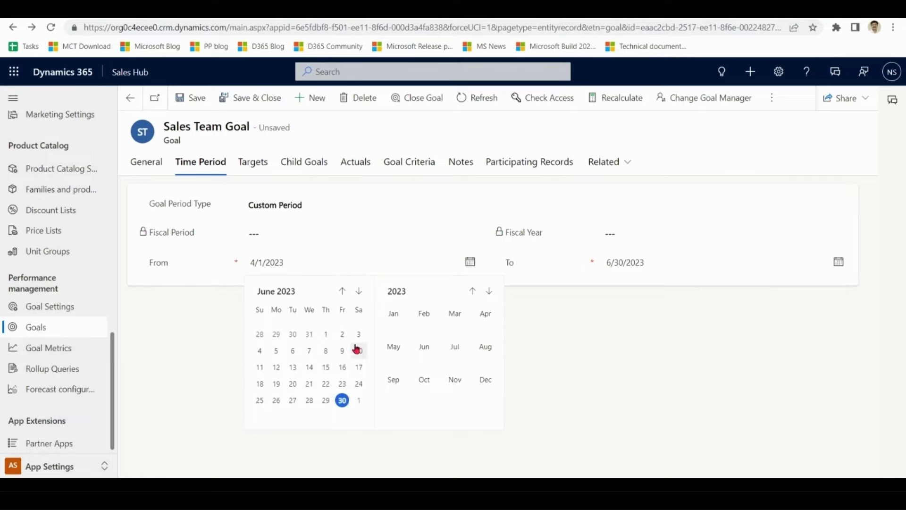
{"action": "left_click", "coordinate": [327, 336]}
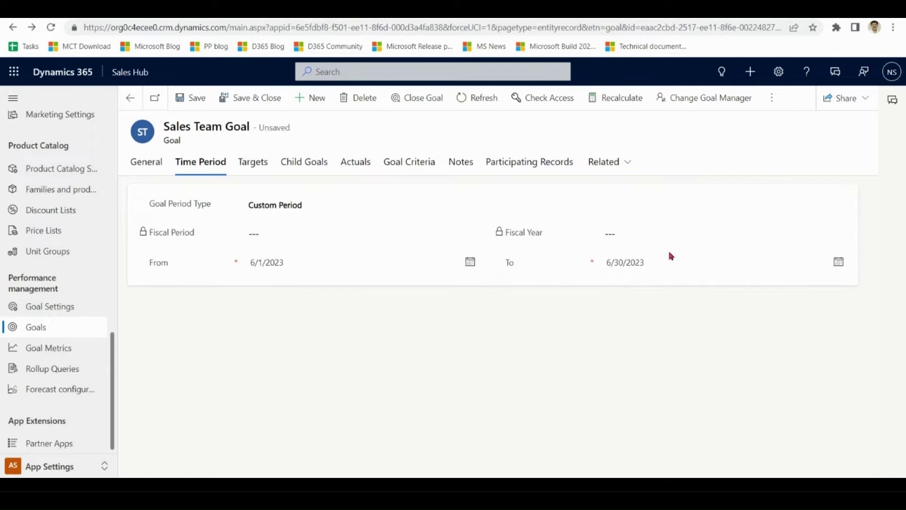
{"action": "left_click", "coordinate": [843, 263]}
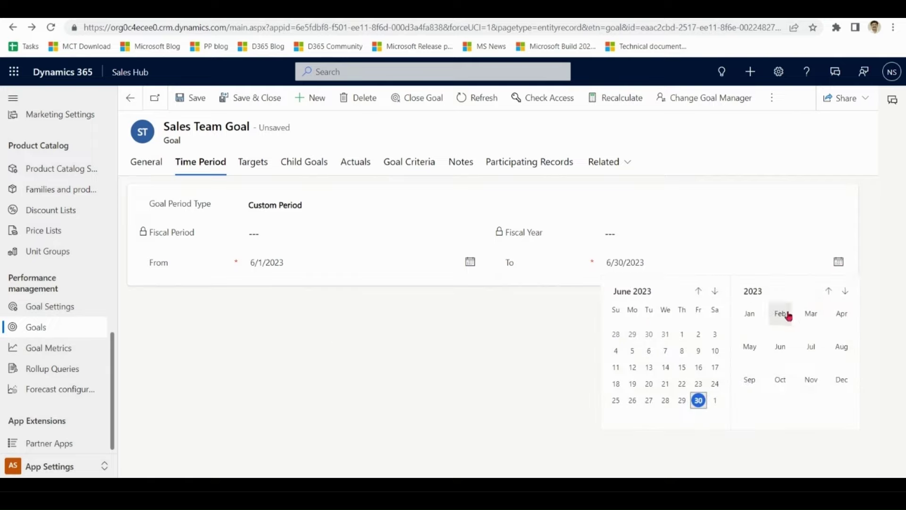
{"action": "left_click", "coordinate": [841, 347]}
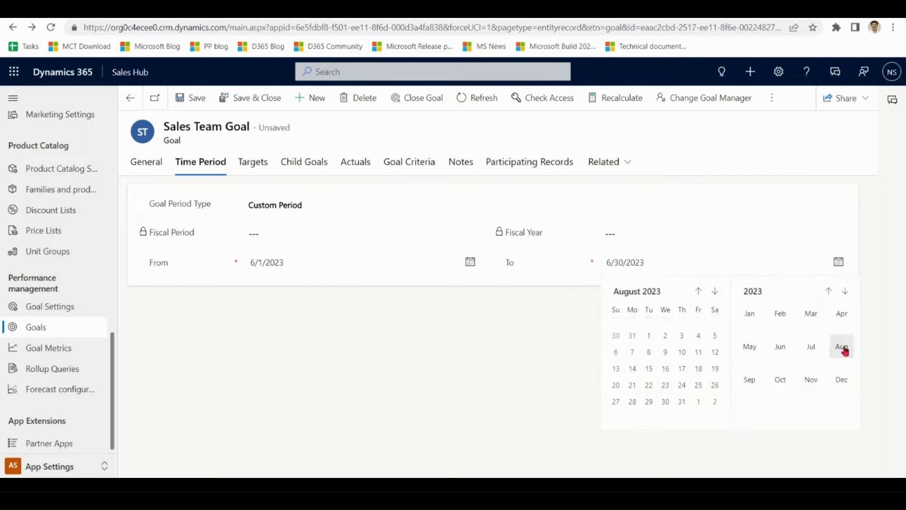
{"action": "left_click", "coordinate": [682, 401]}
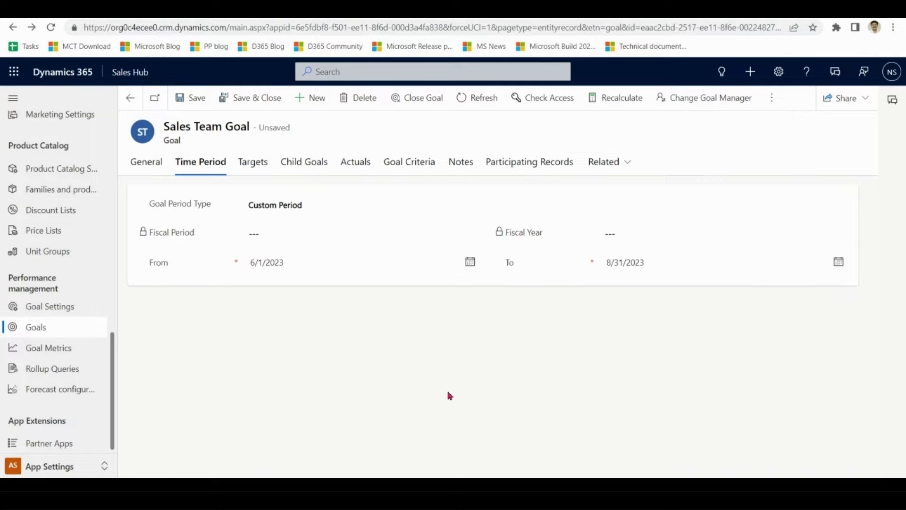
{"action": "left_click", "coordinate": [189, 100]}
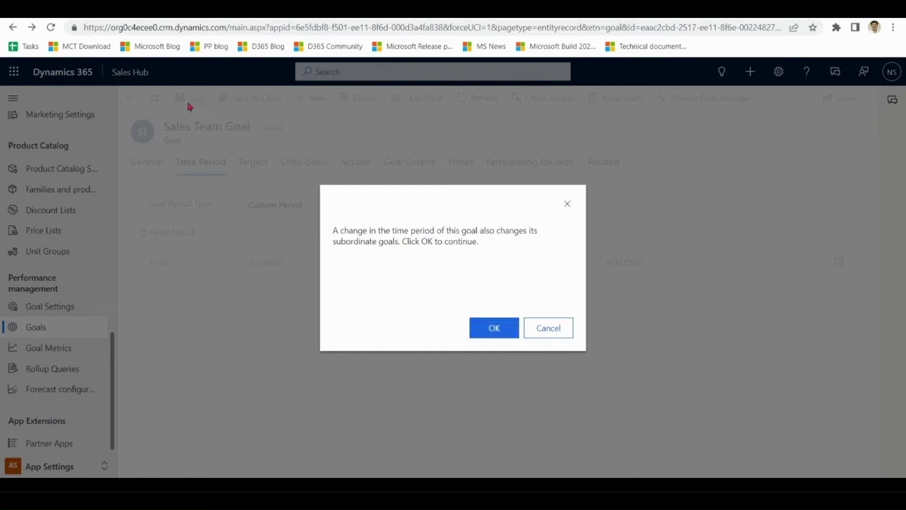
{"action": "left_click", "coordinate": [496, 330]}
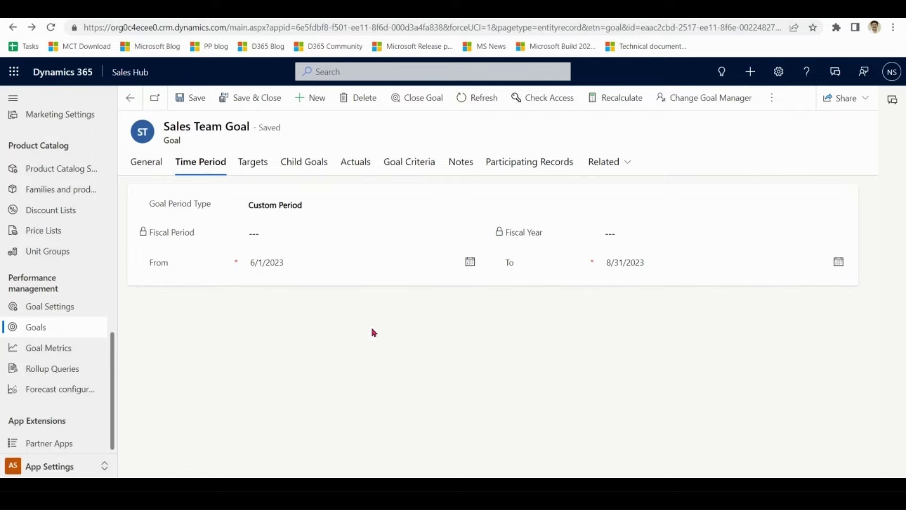
{"action": "left_click", "coordinate": [263, 170]}
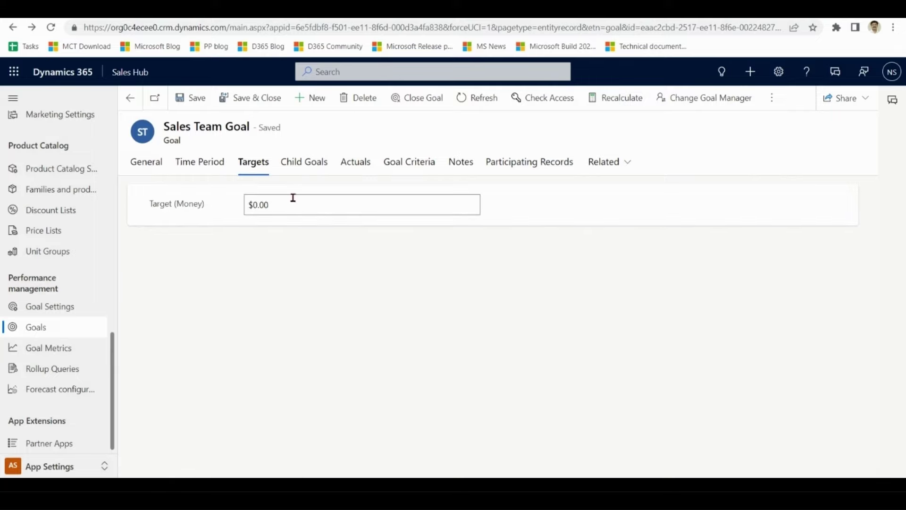
- Replace the $0.00 money target with $5,000.00, then view the goal's empty Actuals
{"action": "left_click_drag", "start_coordinate": [290, 204], "coordinate": [231, 215]}
{"action": "type", "text": "50"}
{"action": "left_click", "coordinate": [454, 355]}
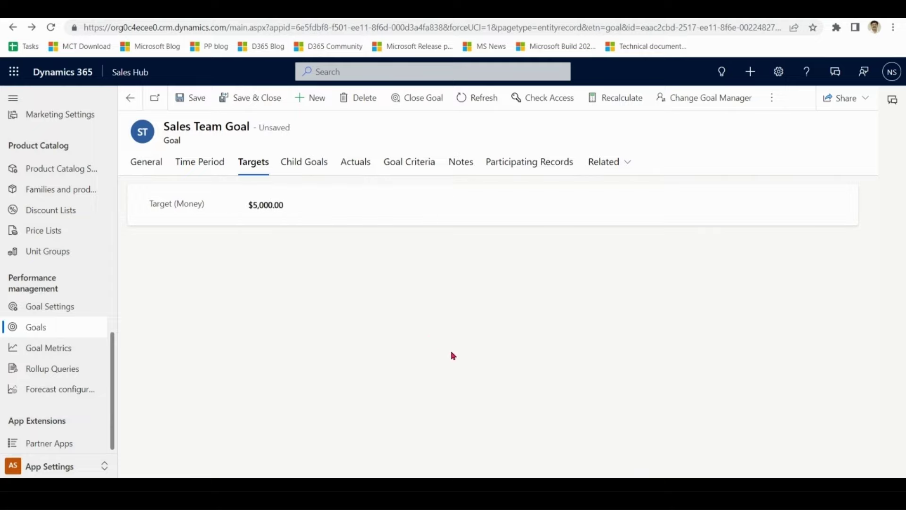
{"action": "left_click", "coordinate": [150, 166]}
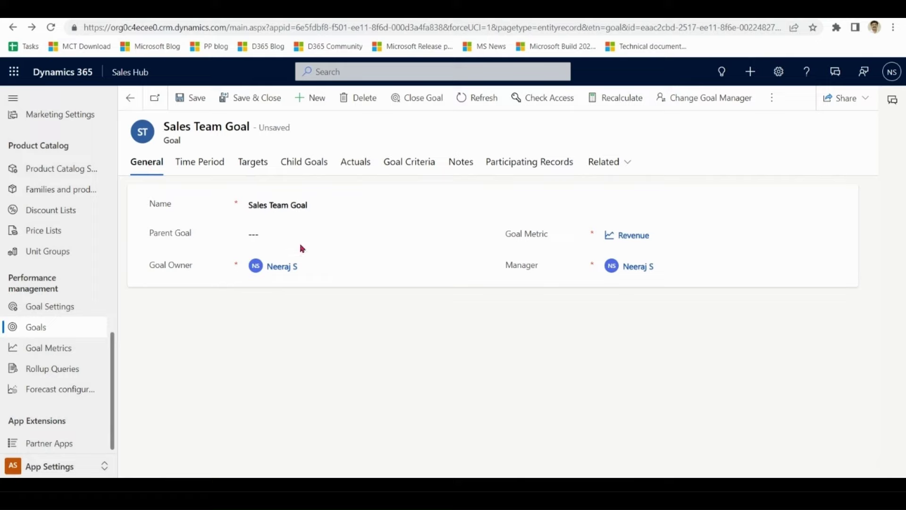
{"action": "left_click", "coordinate": [311, 165]}
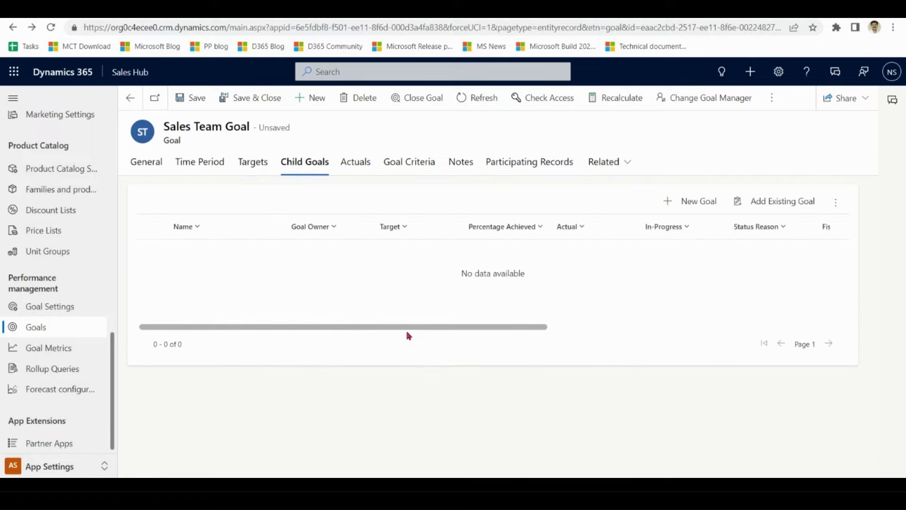
{"action": "left_click", "coordinate": [362, 165]}
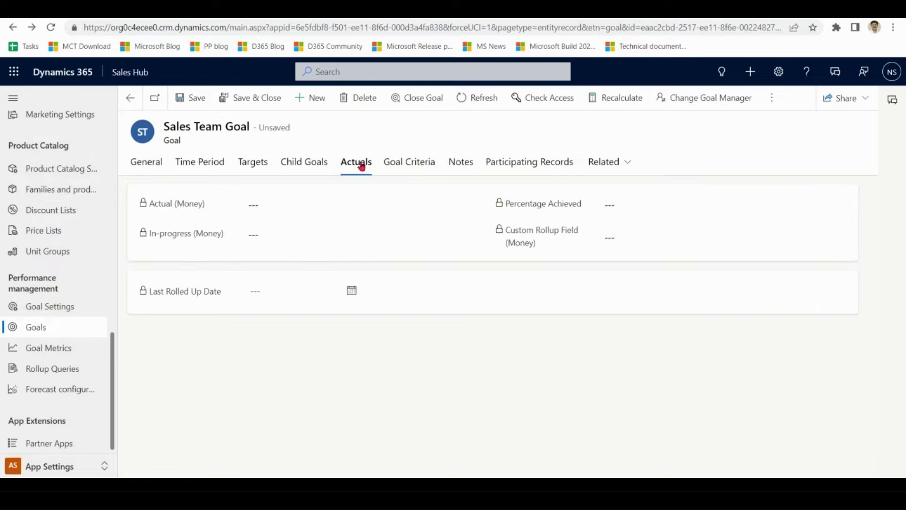
- Recalculate the goal and review its $0.00 actual and $1,200.00 in-progress amounts
{"action": "left_click", "coordinate": [614, 98]}
{"action": "left_click", "coordinate": [485, 332]}
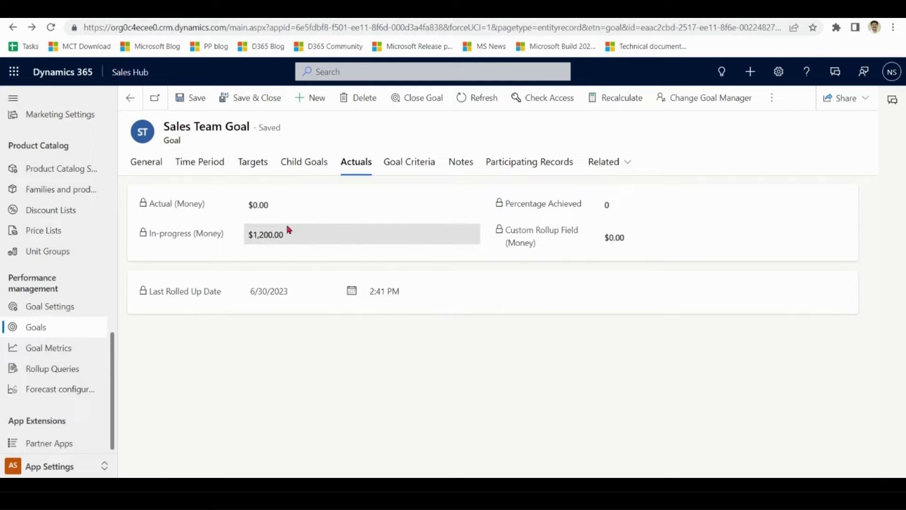
{"action": "left_click_drag", "start_coordinate": [268, 208], "coordinate": [250, 211]}
{"action": "left_click_drag", "start_coordinate": [318, 236], "coordinate": [245, 237]}
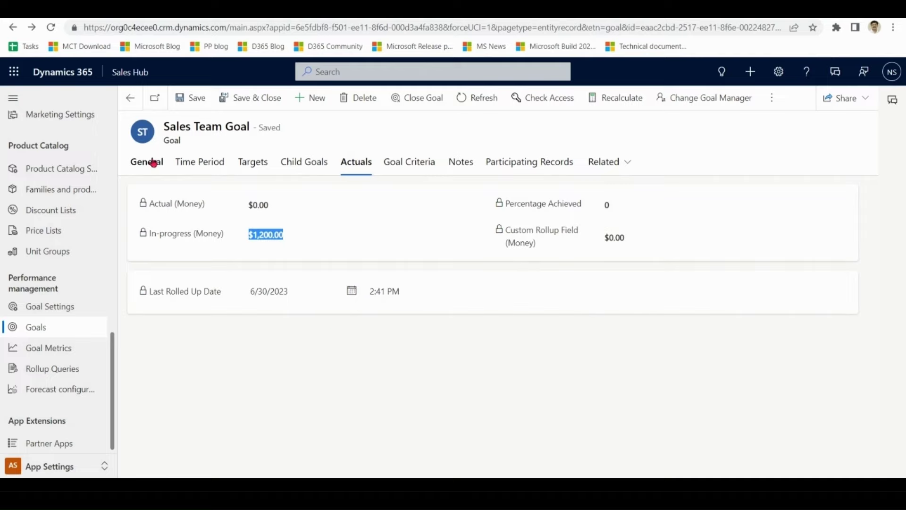
{"action": "left_click", "coordinate": [151, 162]}
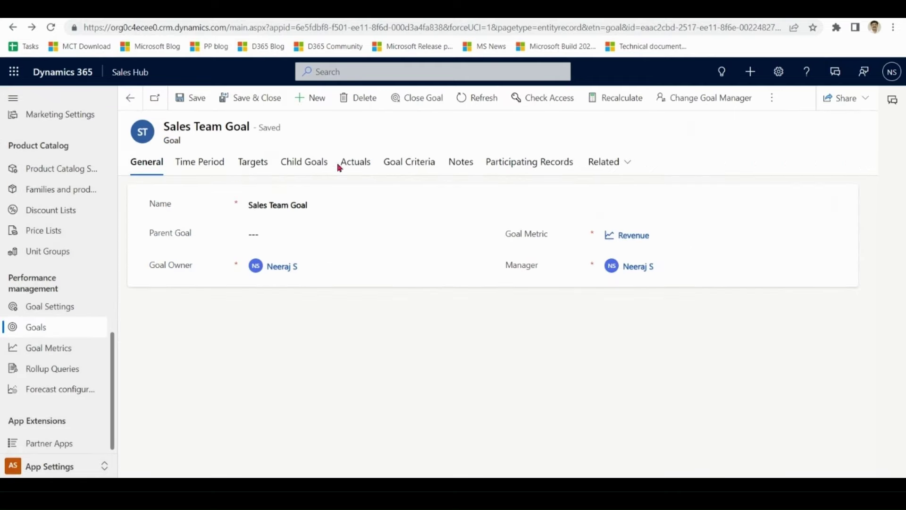
{"action": "left_click", "coordinate": [354, 162]}
{"action": "left_click_drag", "start_coordinate": [295, 234], "coordinate": [247, 235]}
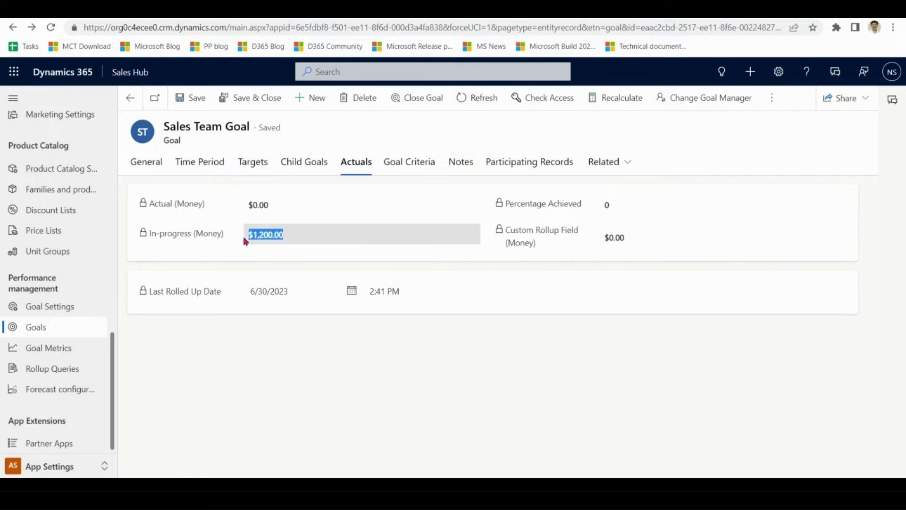
{"action": "left_click", "coordinate": [289, 215]}
{"action": "left_click_drag", "start_coordinate": [289, 215], "coordinate": [243, 215]}
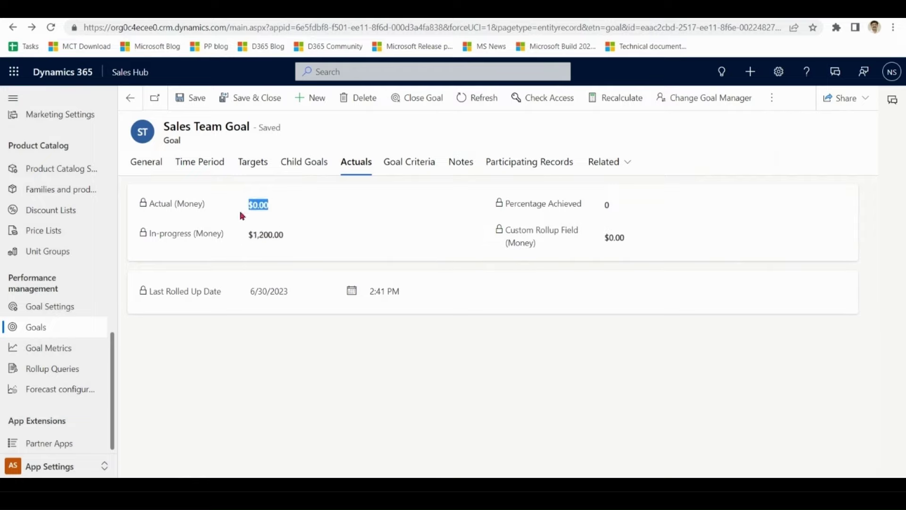
{"action": "left_click", "coordinate": [141, 165]}
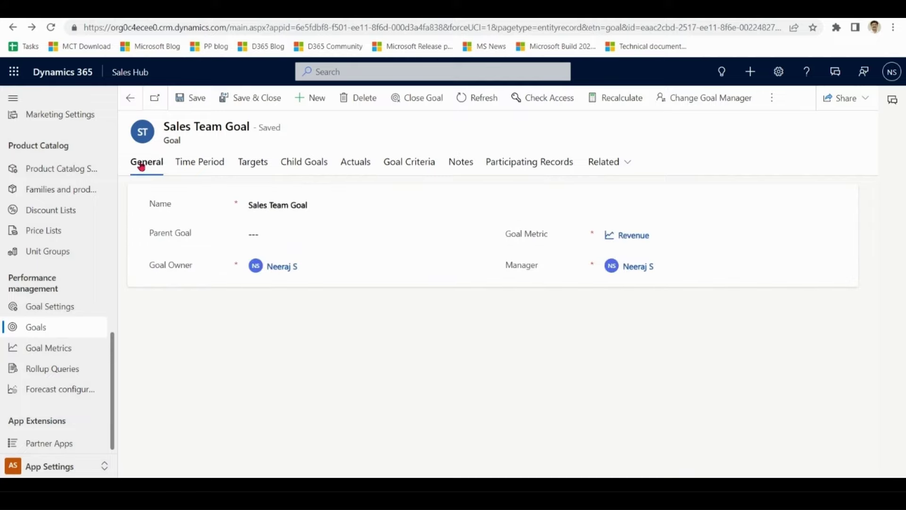
- Start a new child goal named for the first salesperson and make them its owner
{"action": "left_click", "coordinate": [316, 167]}
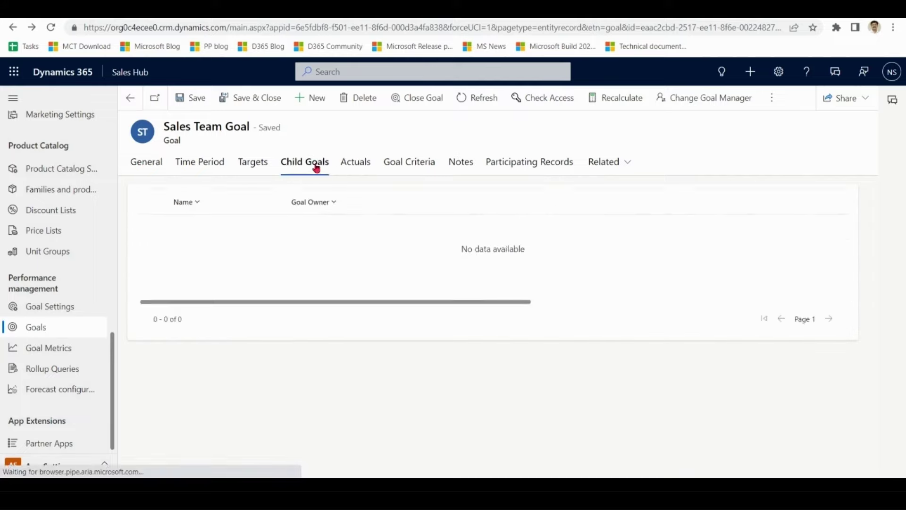
{"action": "left_click", "coordinate": [692, 202]}
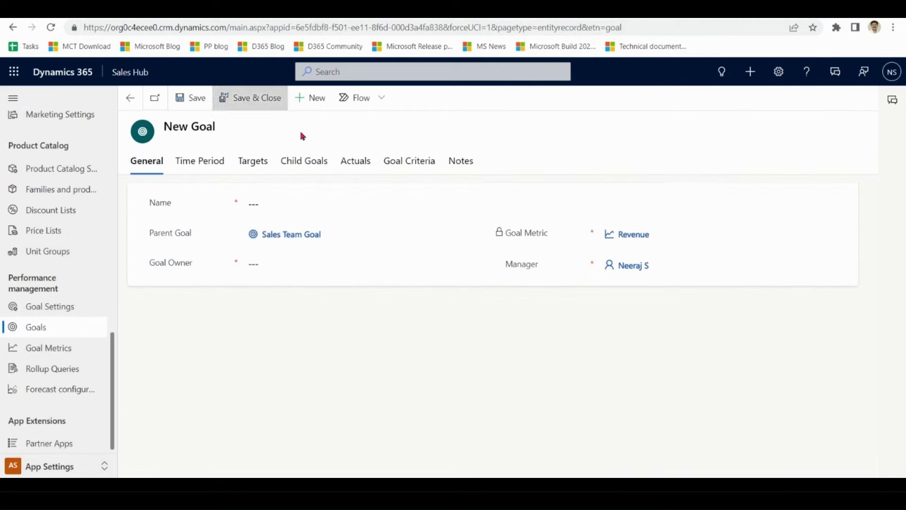
{"action": "left_click", "coordinate": [284, 197]}
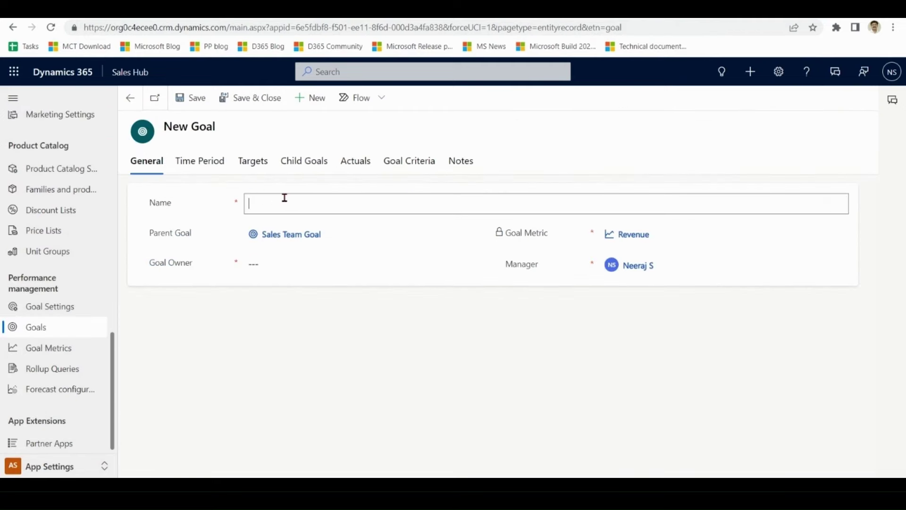
{"action": "type", "text": "John Goal"}
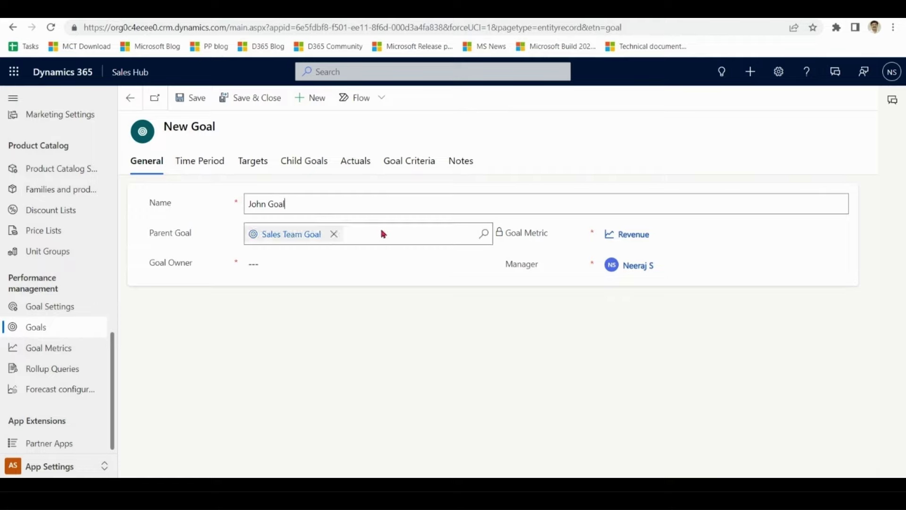
{"action": "left_click", "coordinate": [324, 261]}
{"action": "type", "text": "John"}
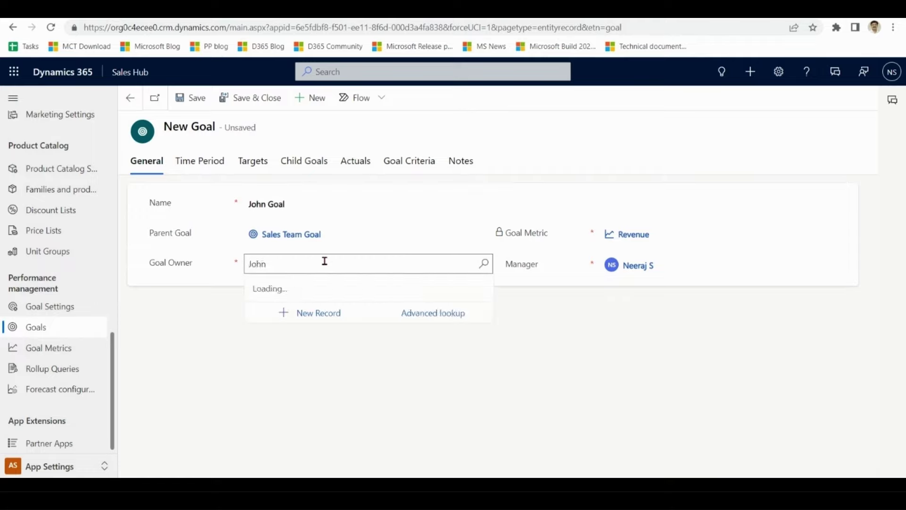
{"action": "left_click", "coordinate": [319, 313]}
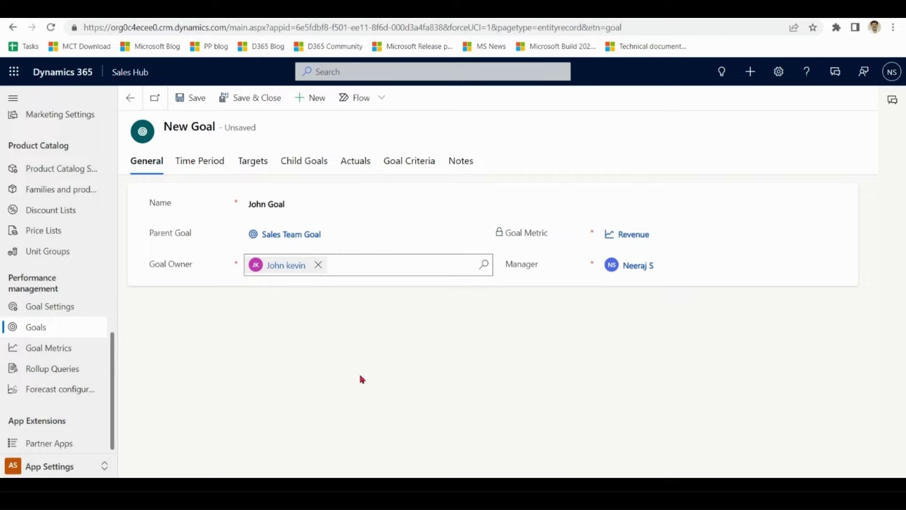
- Save the child goal with a $2,000.00 money target and return to Sales Team Goal
{"action": "left_click", "coordinate": [216, 166]}
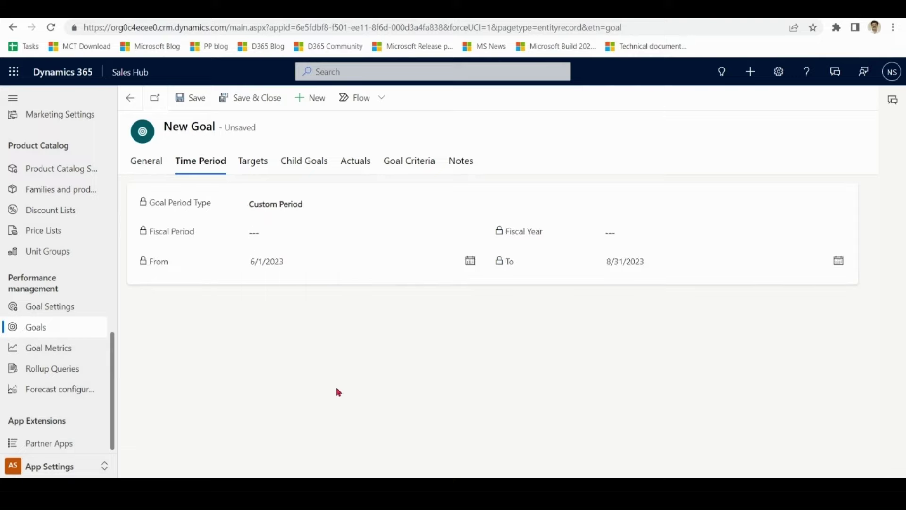
{"action": "left_click", "coordinate": [254, 165]}
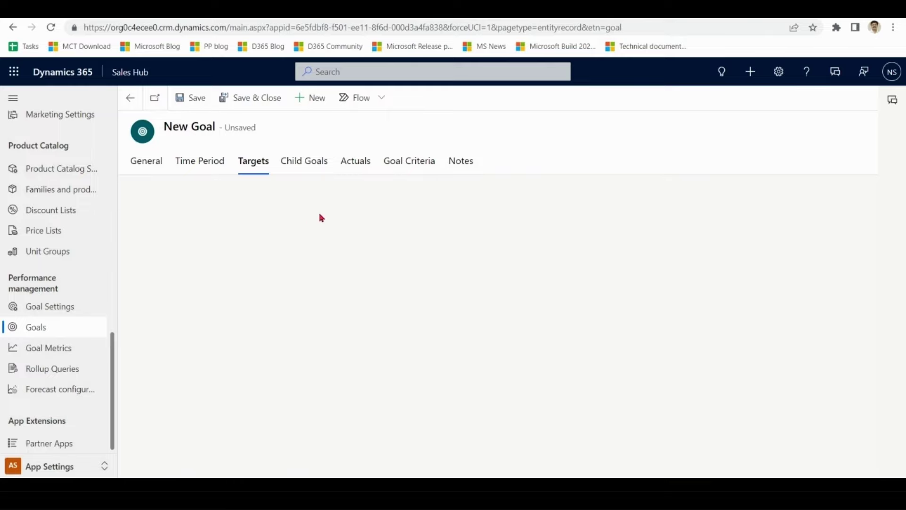
{"action": "left_click", "coordinate": [194, 102]}
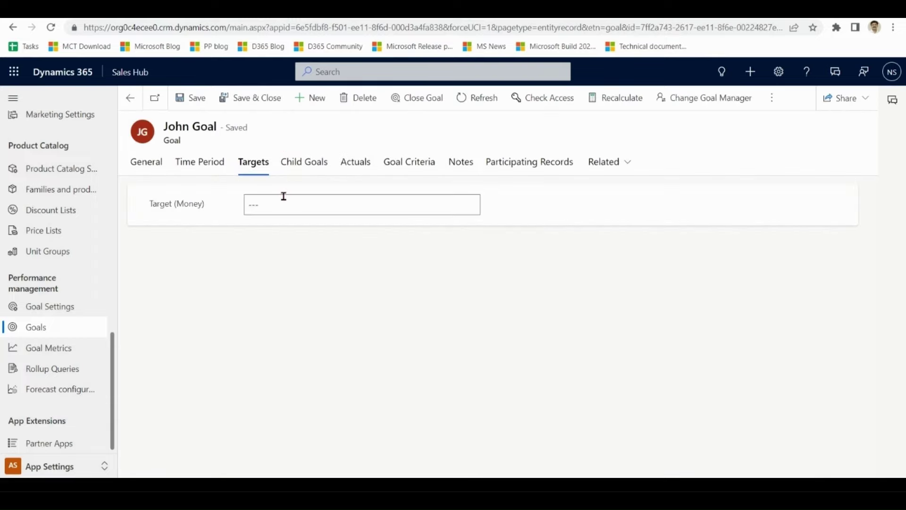
{"action": "left_click", "coordinate": [281, 202]}
{"action": "type", "text": "2000"}
{"action": "left_click", "coordinate": [359, 316]}
{"action": "left_click", "coordinate": [269, 101]}
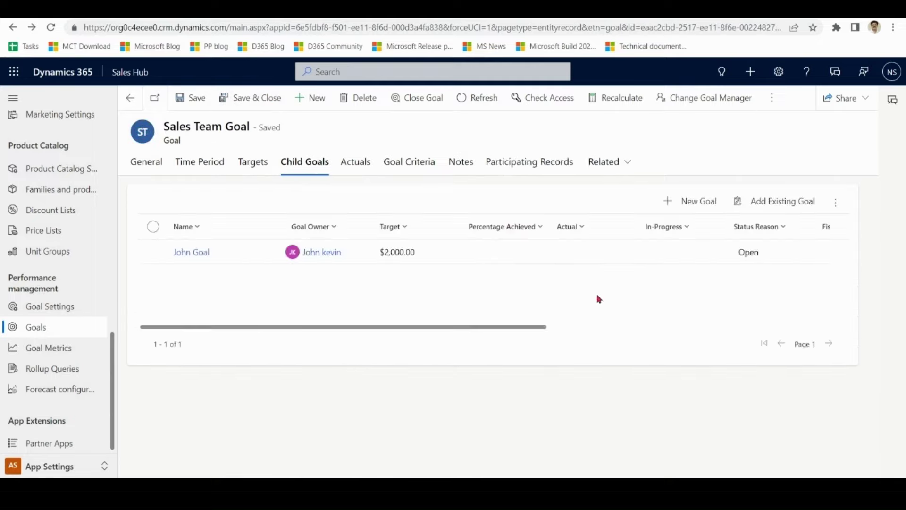
- Create a second child goal owned by the second salesperson
{"action": "left_click", "coordinate": [684, 204]}
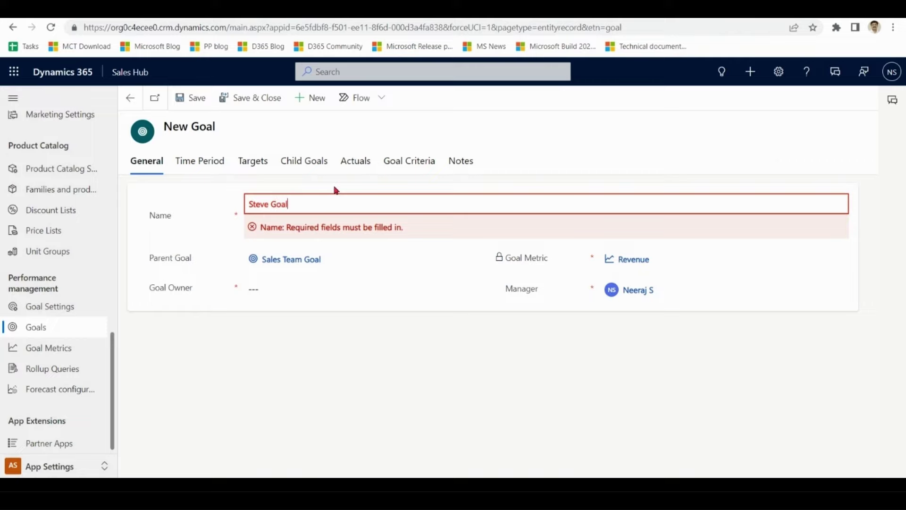
{"action": "left_click", "coordinate": [289, 263]}
{"action": "type", "text": "steve"}
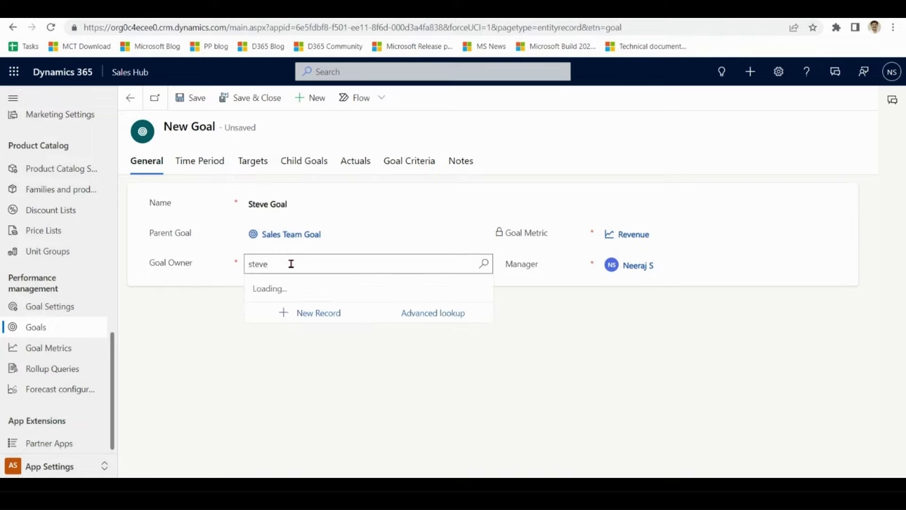
{"action": "left_click", "coordinate": [295, 316]}
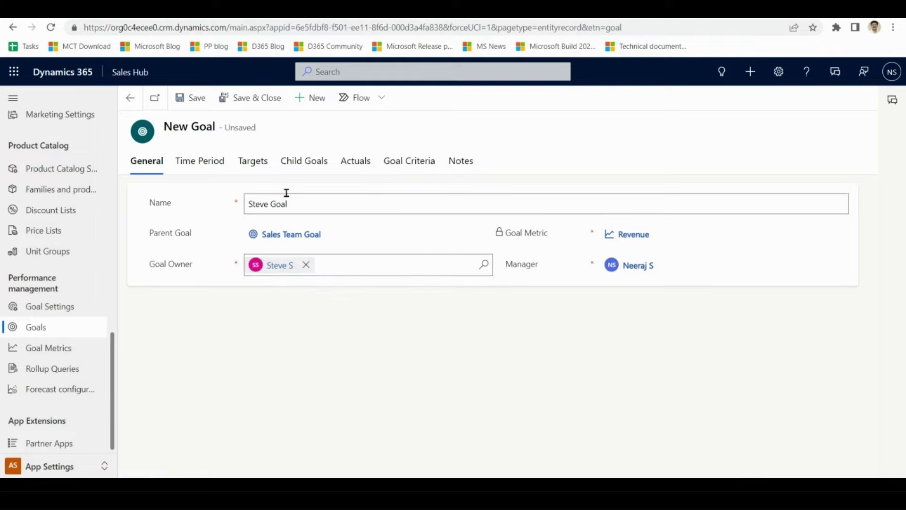
- Save it with a $2,000.00 money target and return to Sales Team Goal
{"action": "left_click", "coordinate": [208, 165]}
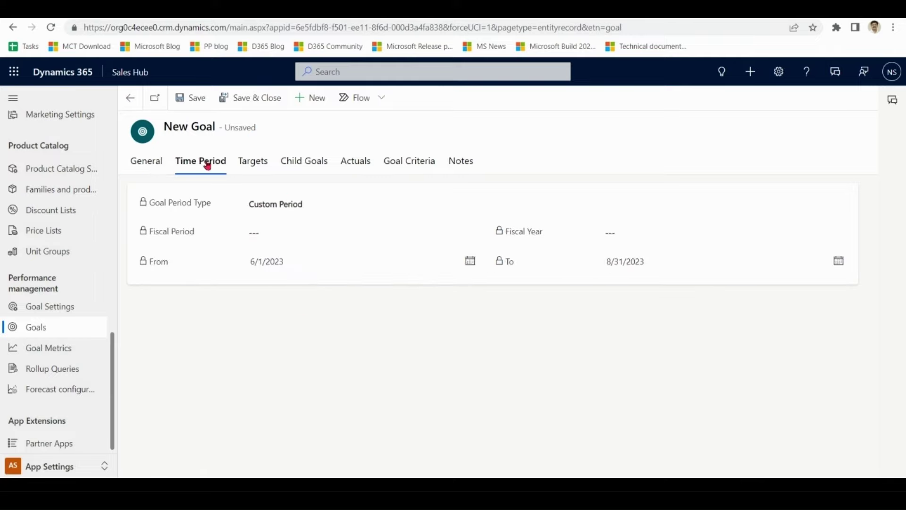
{"action": "left_click", "coordinate": [255, 168]}
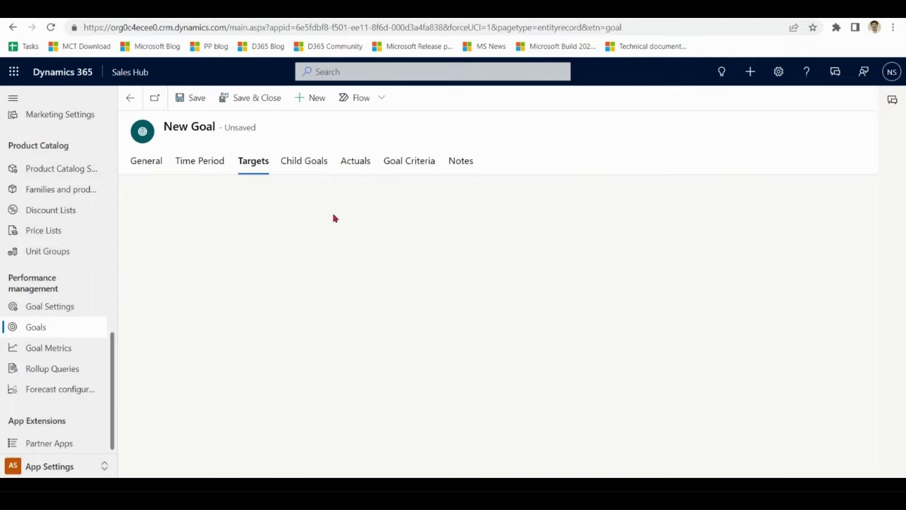
{"action": "left_click", "coordinate": [197, 97]}
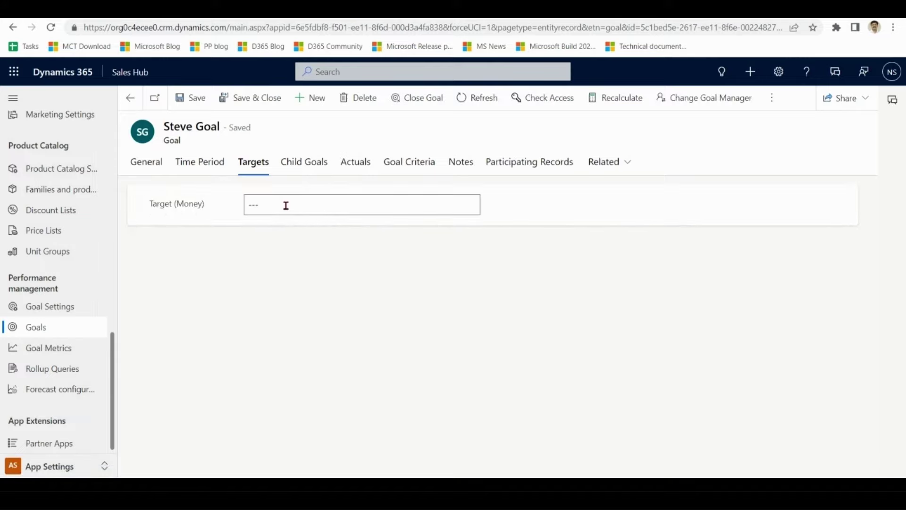
{"action": "left_click", "coordinate": [286, 205]}
{"action": "type", "text": "2,000"}
{"action": "left_click", "coordinate": [348, 287]}
{"action": "left_click", "coordinate": [208, 104]}
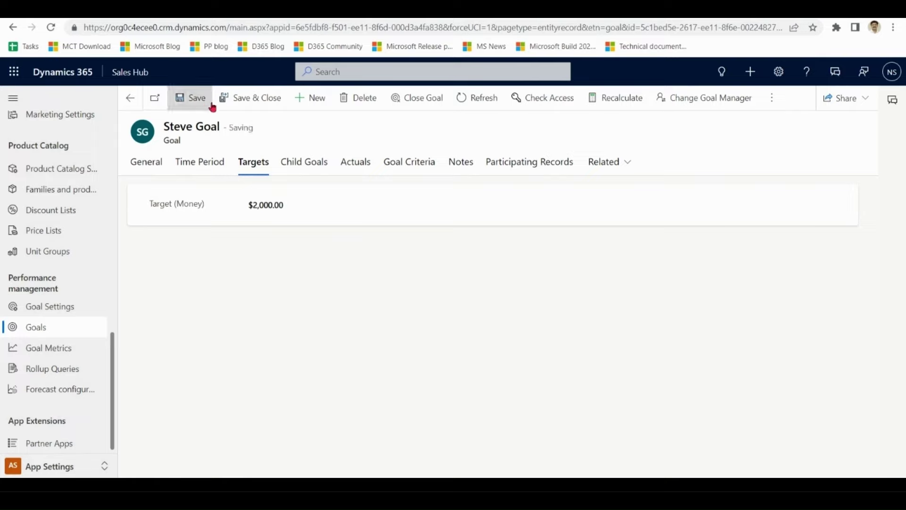
{"action": "left_click", "coordinate": [261, 109]}
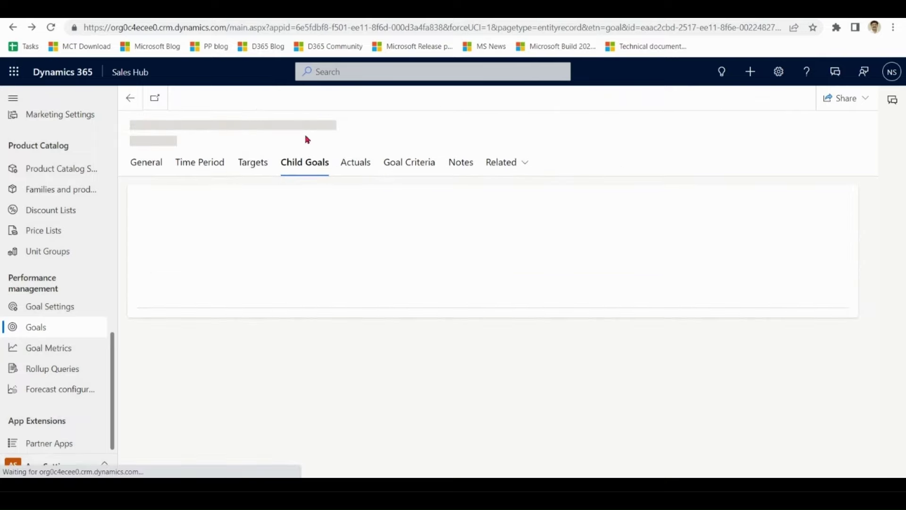
{"action": "left_click", "coordinate": [145, 164]}
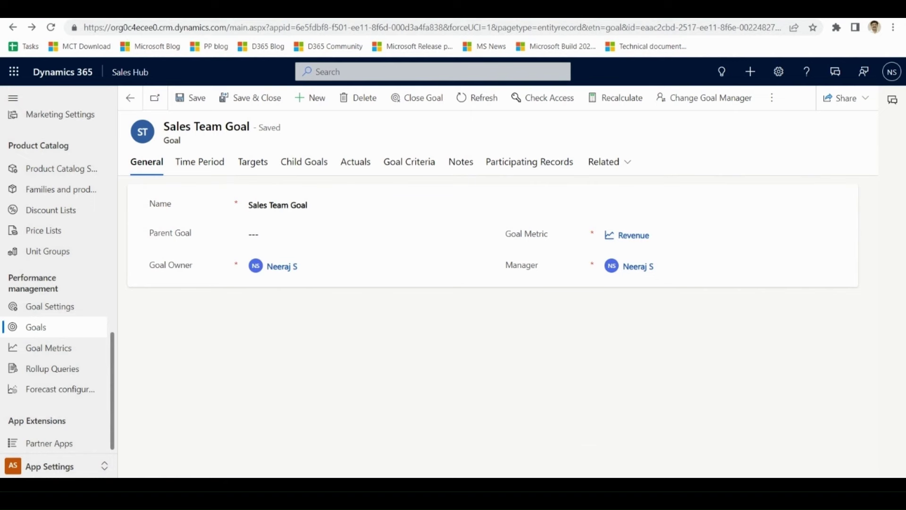
{"action": "key", "text": "alt+Tab"}
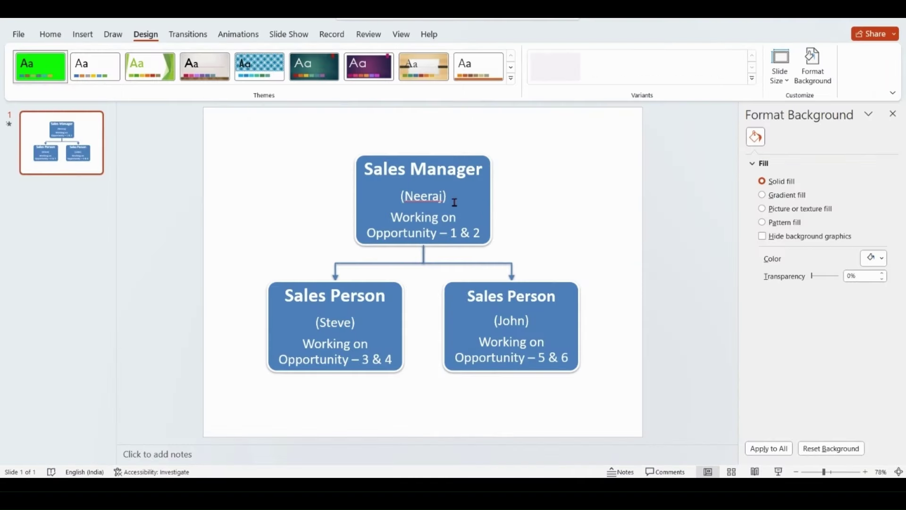
{"action": "double_click", "coordinate": [452, 198]}
{"action": "double_click", "coordinate": [331, 323]}
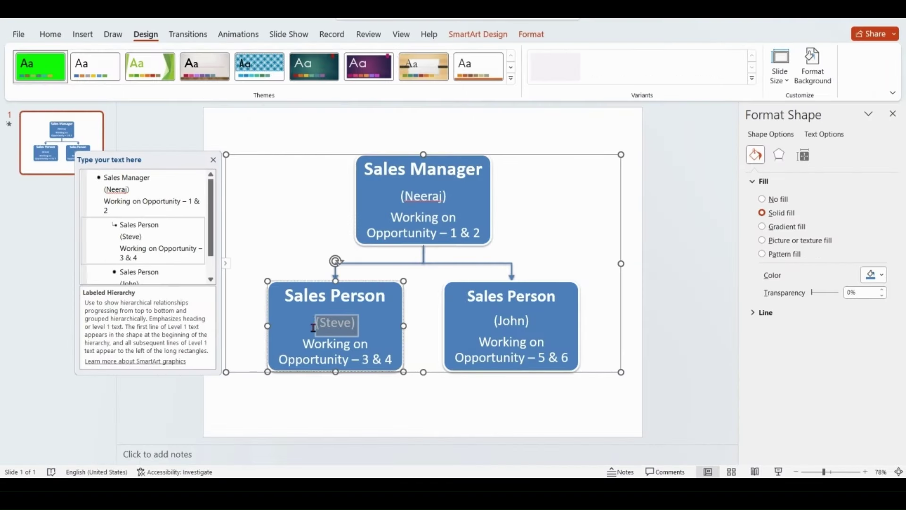
{"action": "double_click", "coordinate": [495, 322]}
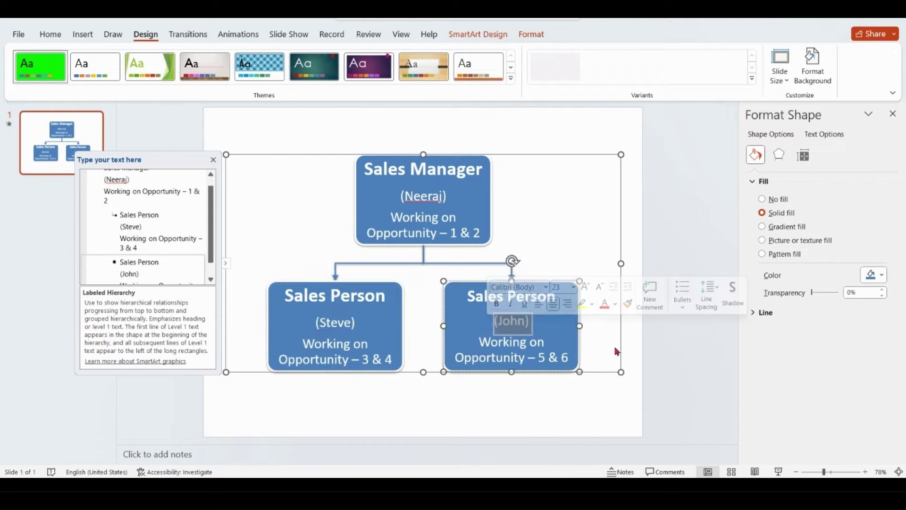
{"action": "left_click", "coordinate": [639, 404]}
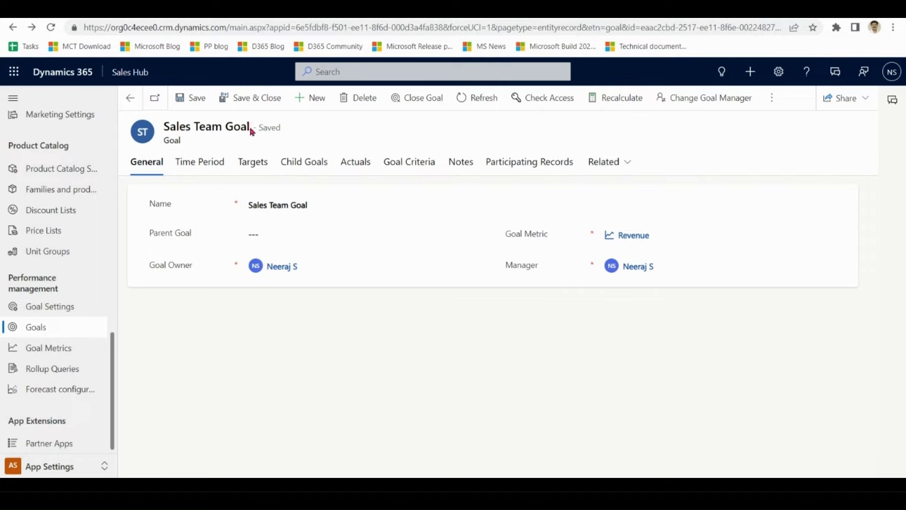
- Recalculate Sales Team Goal and check $0.00 actual and $4,200.00 in progress on Actuals
{"action": "left_click_drag", "start_coordinate": [252, 133], "coordinate": [163, 134]}
{"action": "left_click", "coordinate": [316, 165]}
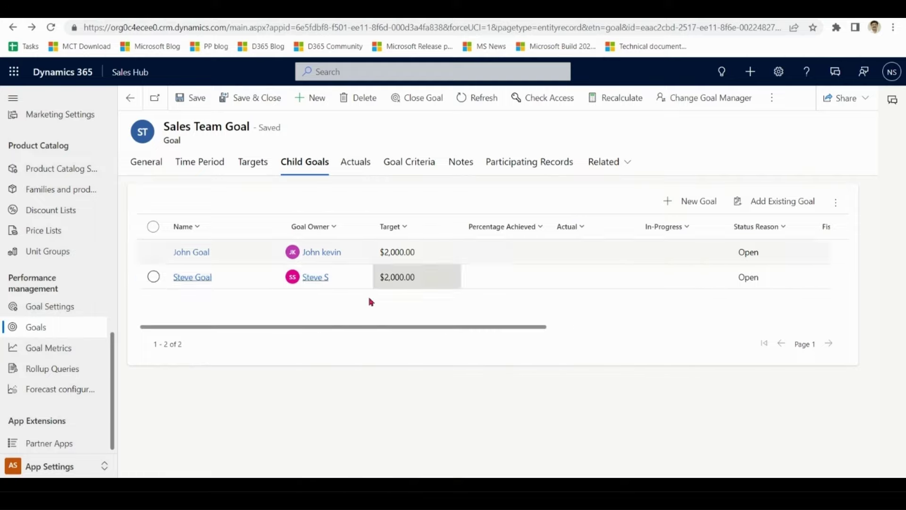
{"action": "left_click", "coordinate": [147, 174]}
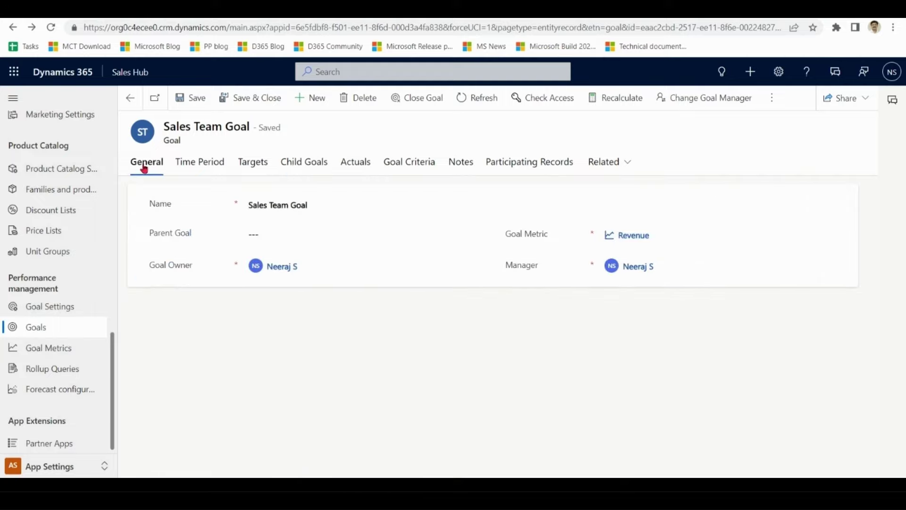
{"action": "left_click", "coordinate": [365, 168]}
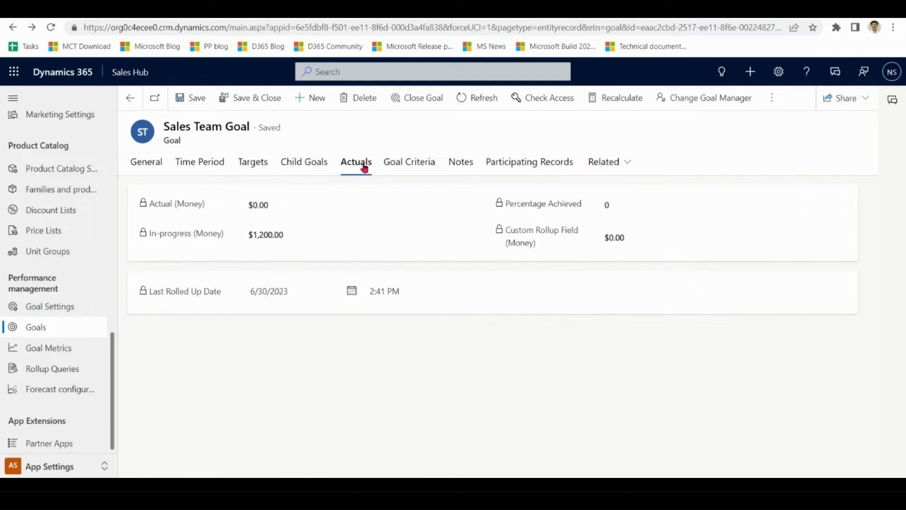
{"action": "left_click", "coordinate": [627, 100]}
{"action": "left_click", "coordinate": [485, 328]}
{"action": "left_click_drag", "start_coordinate": [283, 208], "coordinate": [233, 214]}
{"action": "left_click", "coordinate": [287, 241]}
{"action": "left_click_drag", "start_coordinate": [287, 241], "coordinate": [247, 241]}
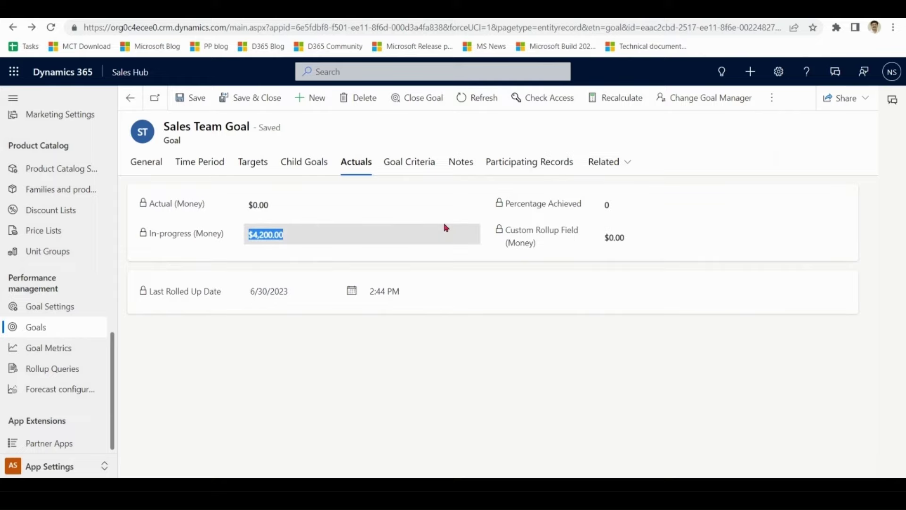
- Set Roll Up Only from Child Goals to Yes on Goal Criteria and save
{"action": "left_click", "coordinate": [411, 166]}
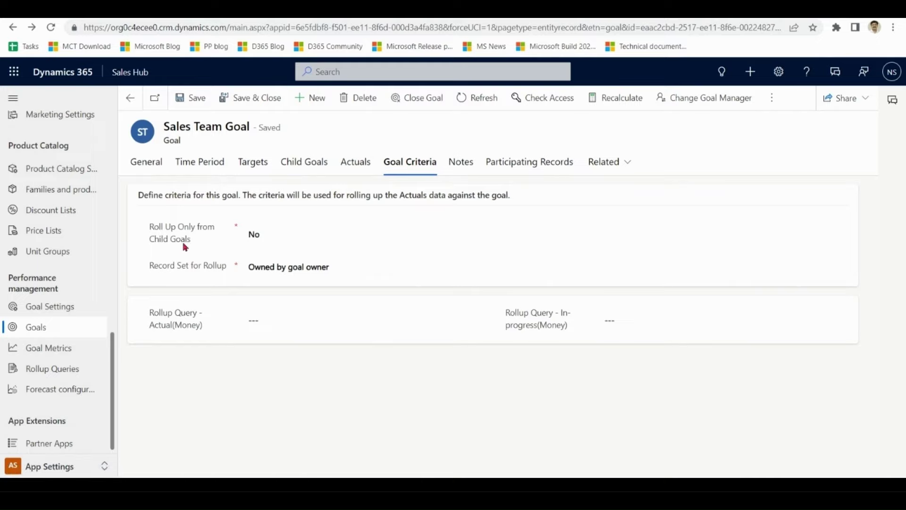
{"action": "left_click", "coordinate": [278, 239]}
{"action": "left_click", "coordinate": [278, 261]}
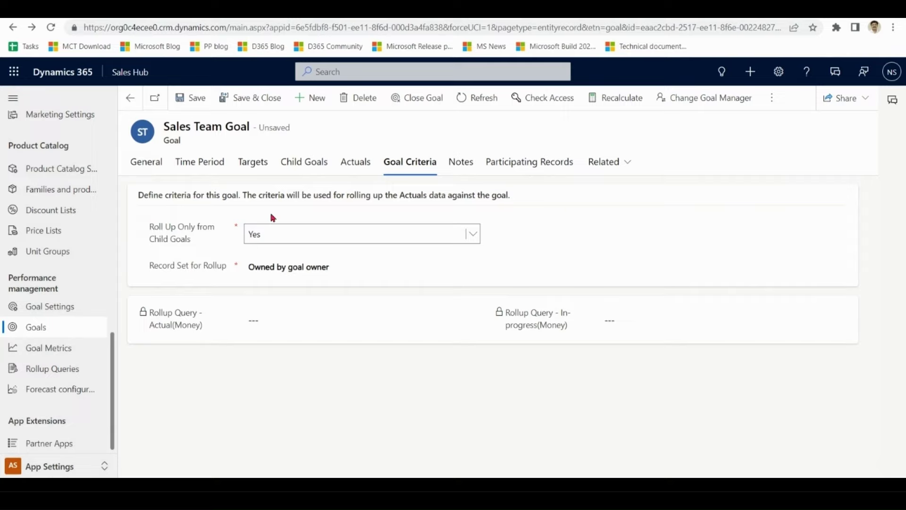
{"action": "left_click", "coordinate": [201, 99]}
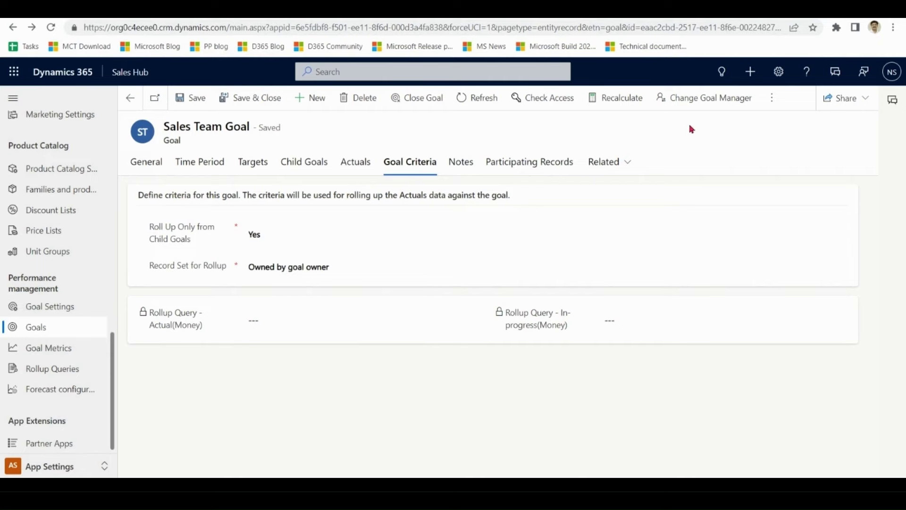
- Recalculate, refresh, and confirm the in-progress amount now reads $3,000.00
{"action": "left_click", "coordinate": [623, 103]}
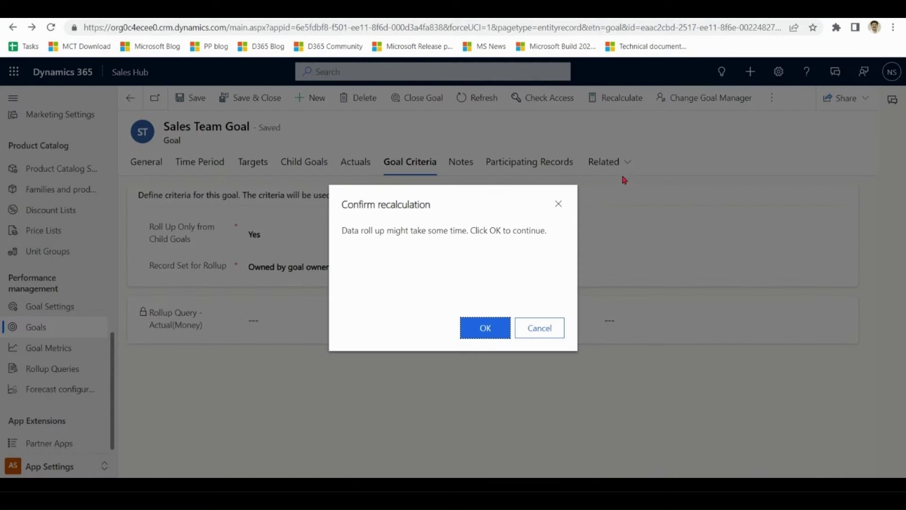
{"action": "left_click", "coordinate": [485, 328]}
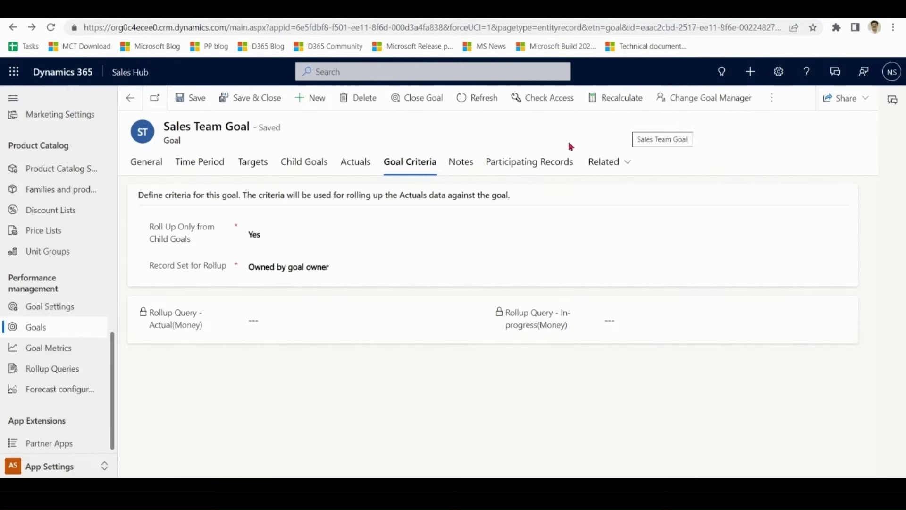
{"action": "left_click", "coordinate": [482, 98]}
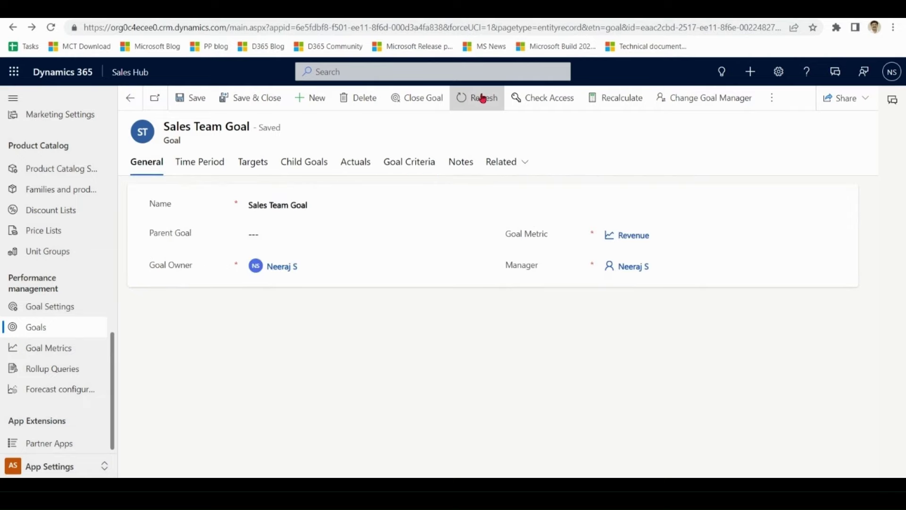
{"action": "left_click", "coordinate": [358, 165]}
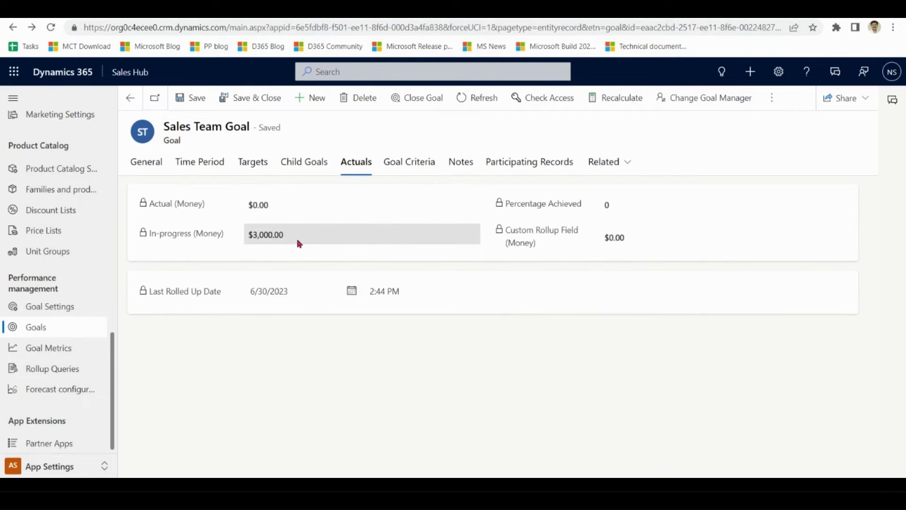
{"action": "left_click_drag", "start_coordinate": [289, 239], "coordinate": [248, 241]}
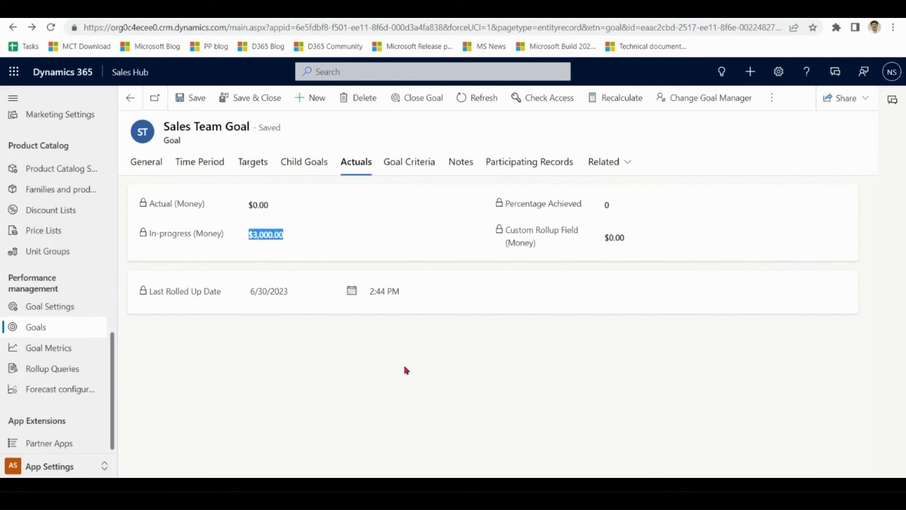
{"action": "left_click", "coordinate": [407, 371]}
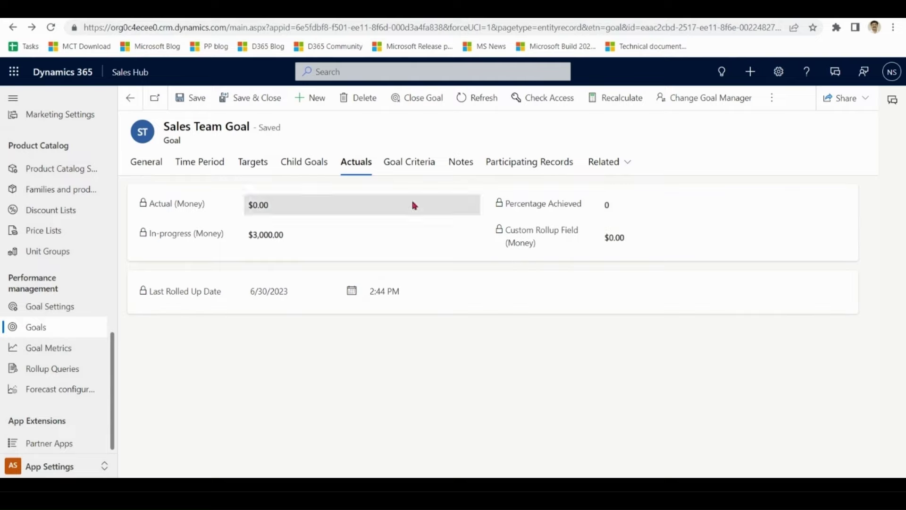
{"action": "left_click", "coordinate": [410, 162]}
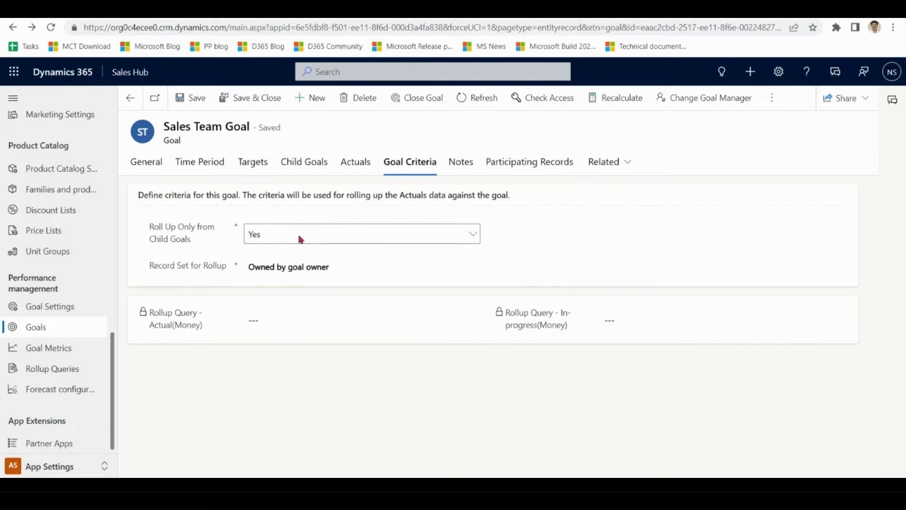
- Turn off rolling up only from child goals, set Record Set for Rollup to All, and save
{"action": "left_click", "coordinate": [300, 237]}
{"action": "left_click", "coordinate": [291, 251]}
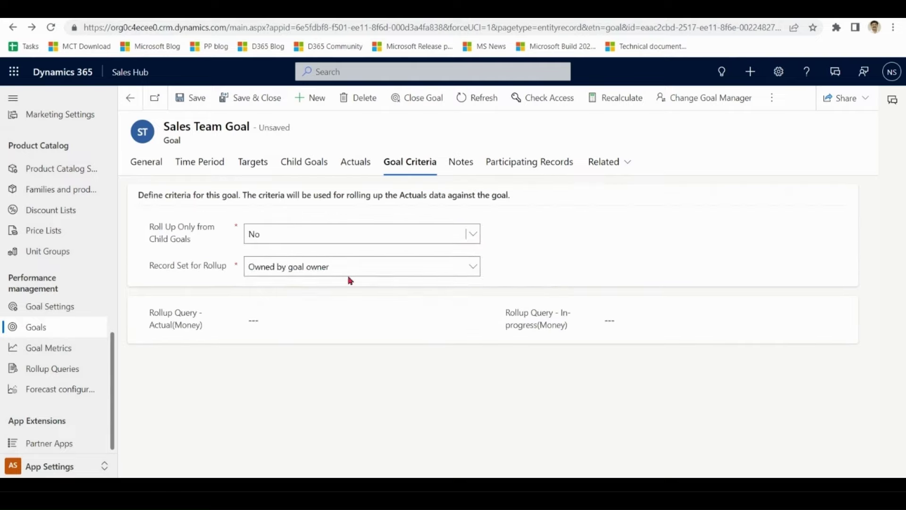
{"action": "left_click", "coordinate": [365, 272]}
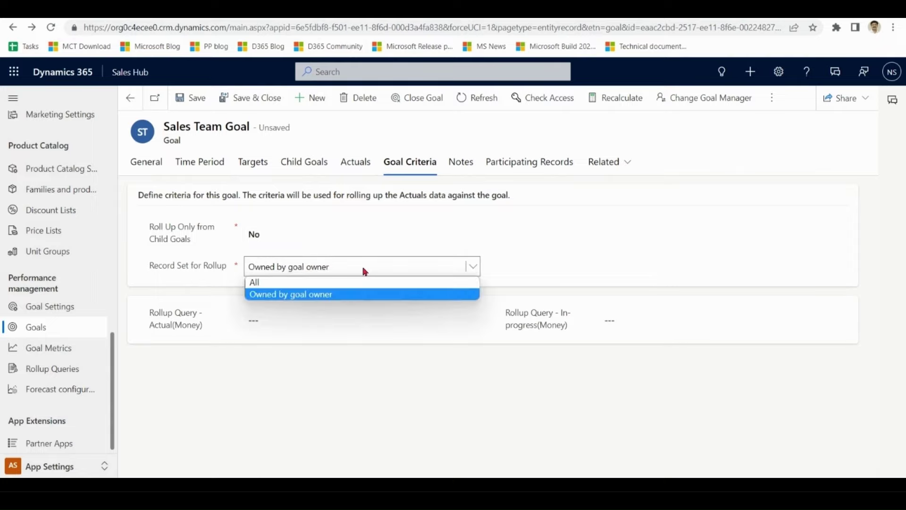
{"action": "left_click", "coordinate": [347, 283]}
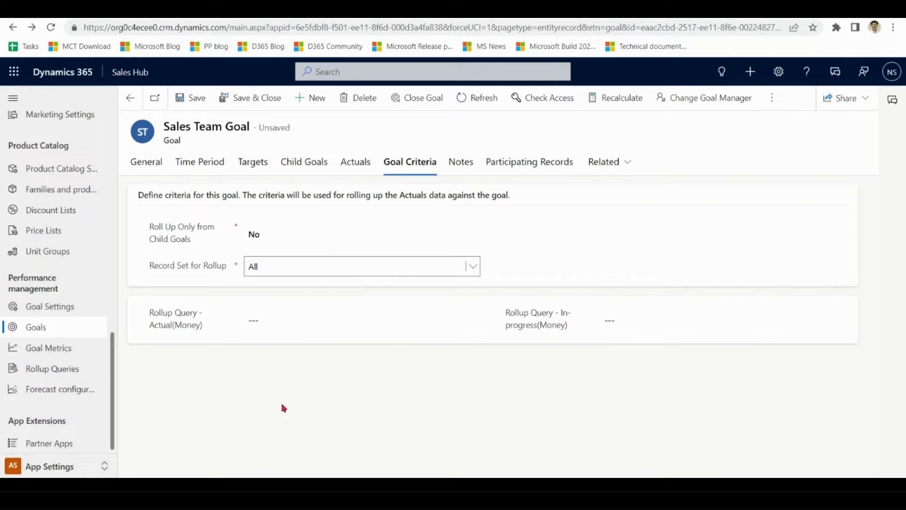
{"action": "left_click", "coordinate": [191, 99]}
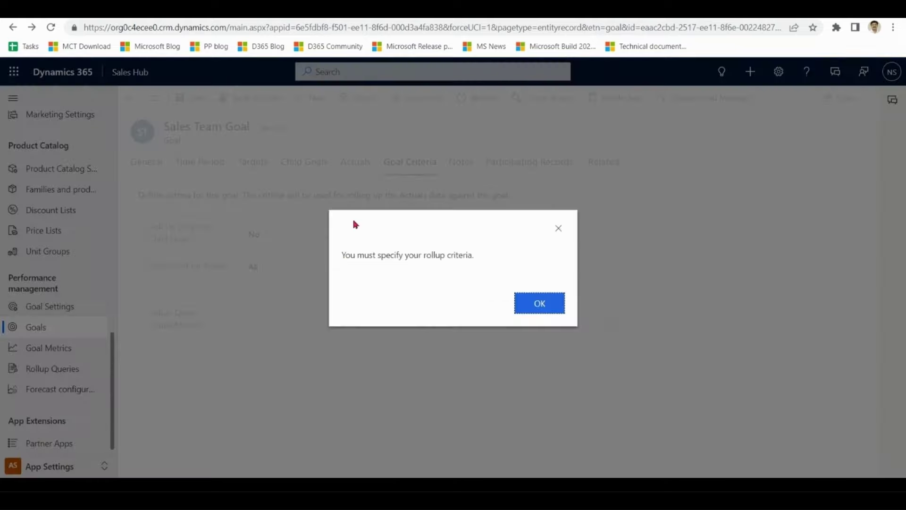
{"action": "left_click", "coordinate": [548, 306]}
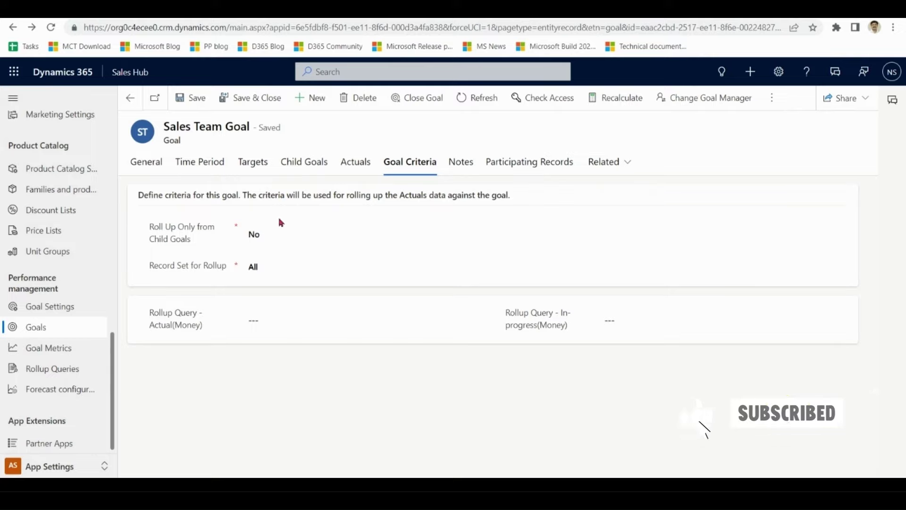
{"action": "left_click", "coordinate": [276, 320]}
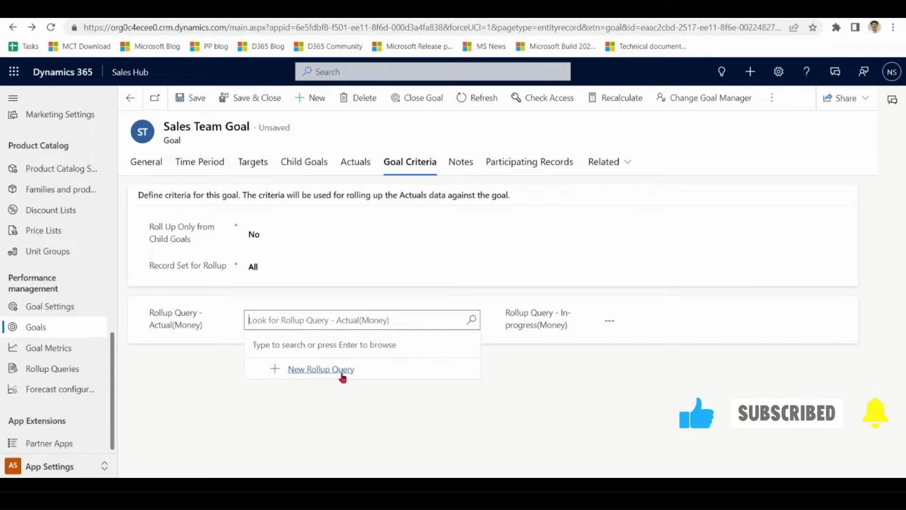
- Start a new rollup query named 'Query for' based on the Opportunity entity
{"action": "left_click", "coordinate": [342, 374]}
{"action": "left_click", "coordinate": [533, 302]}
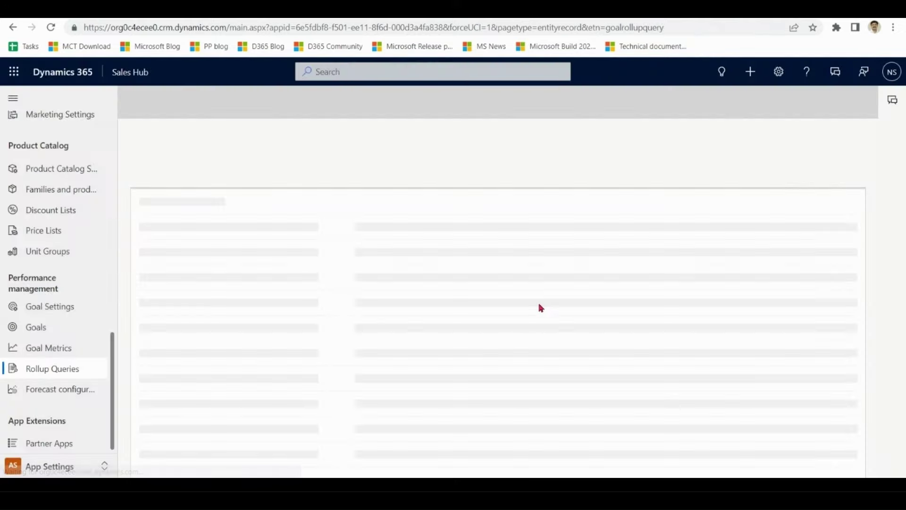
{"action": "left_click", "coordinate": [350, 193]}
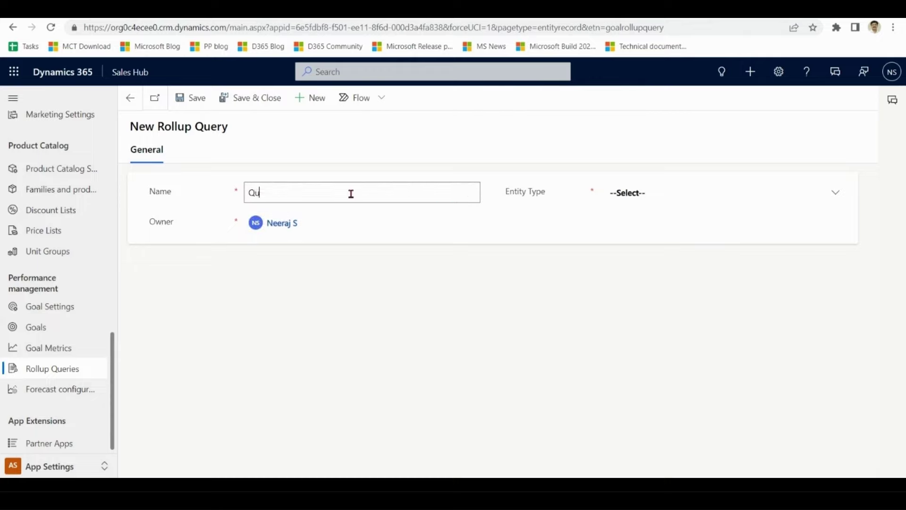
{"action": "type", "text": "Query for Filter"}
{"action": "left_click", "coordinate": [628, 194]}
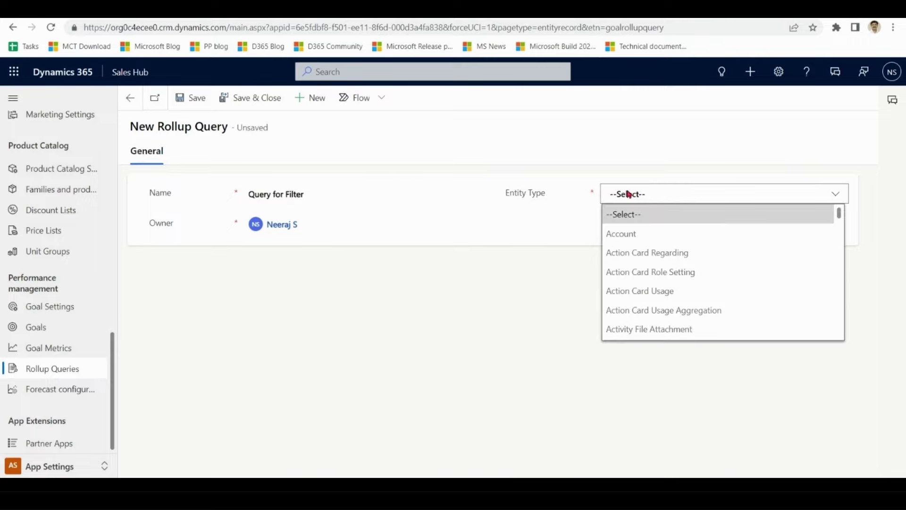
{"action": "left_click_drag", "start_coordinate": [840, 212], "coordinate": [837, 293]}
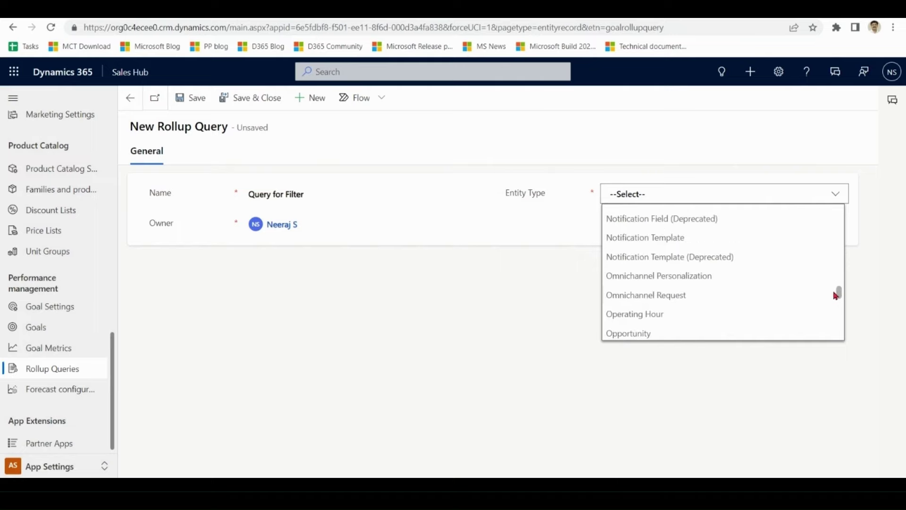
{"action": "left_click", "coordinate": [722, 330]}
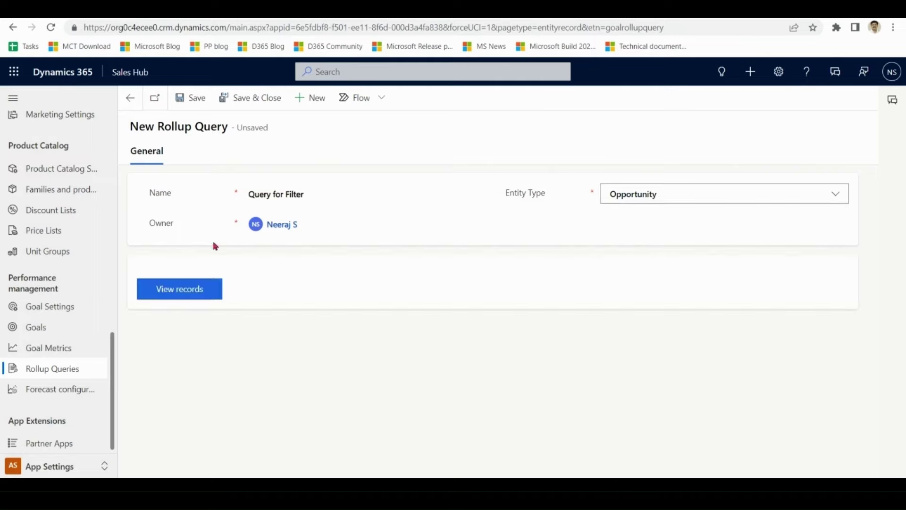
- Add a filter row: Potential Customer equals the chosen contact
{"action": "left_click", "coordinate": [210, 297]}
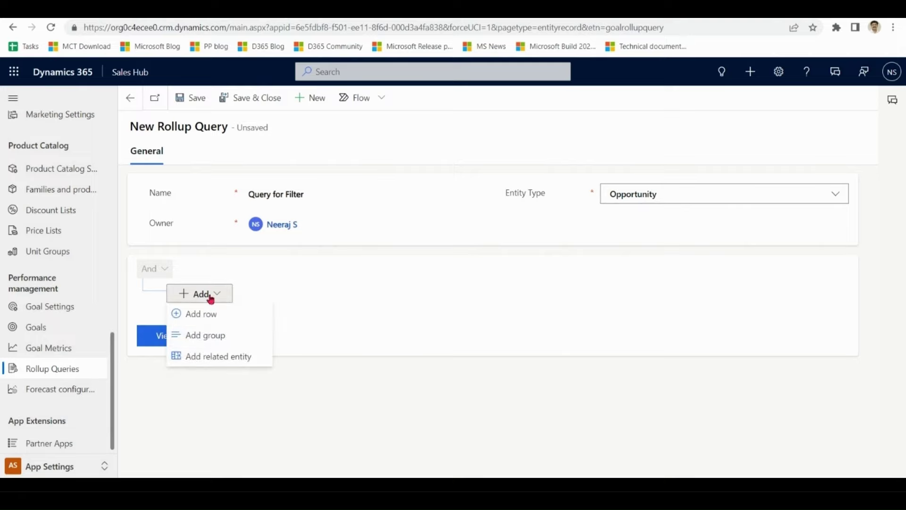
{"action": "left_click", "coordinate": [212, 315]}
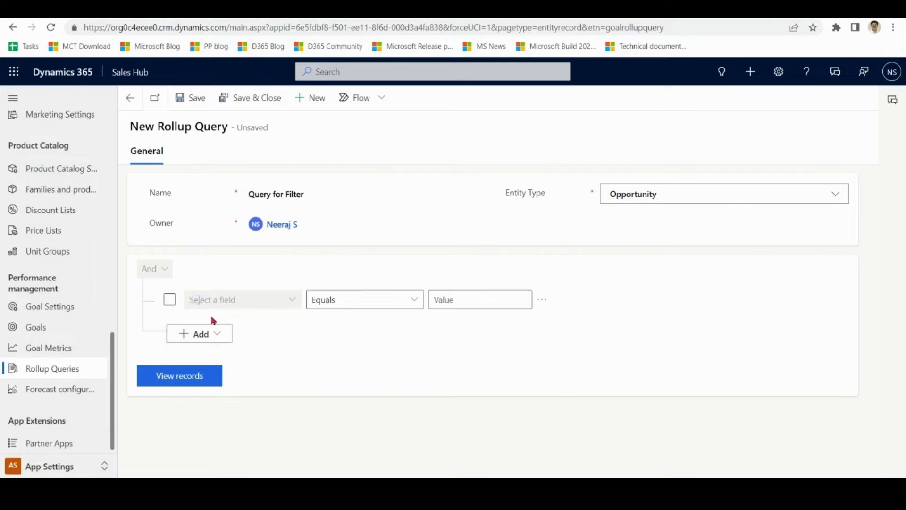
{"action": "left_click", "coordinate": [235, 302]}
{"action": "type", "text": "Potential Customer"}
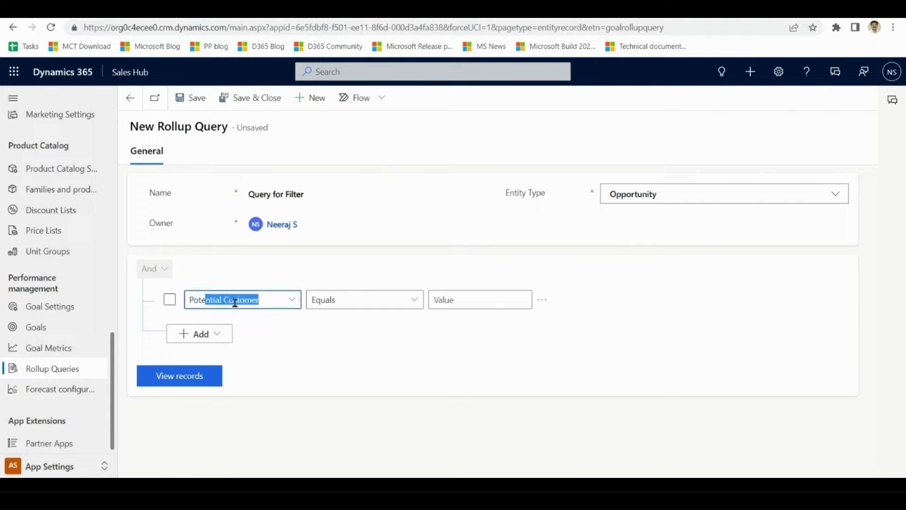
{"action": "left_click", "coordinate": [464, 296]}
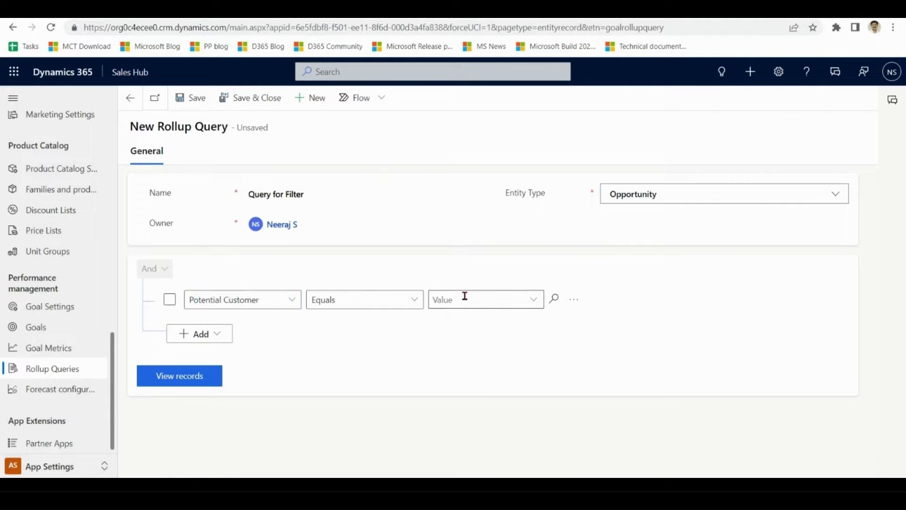
{"action": "left_click", "coordinate": [463, 296]}
{"action": "type", "text": "carla"}
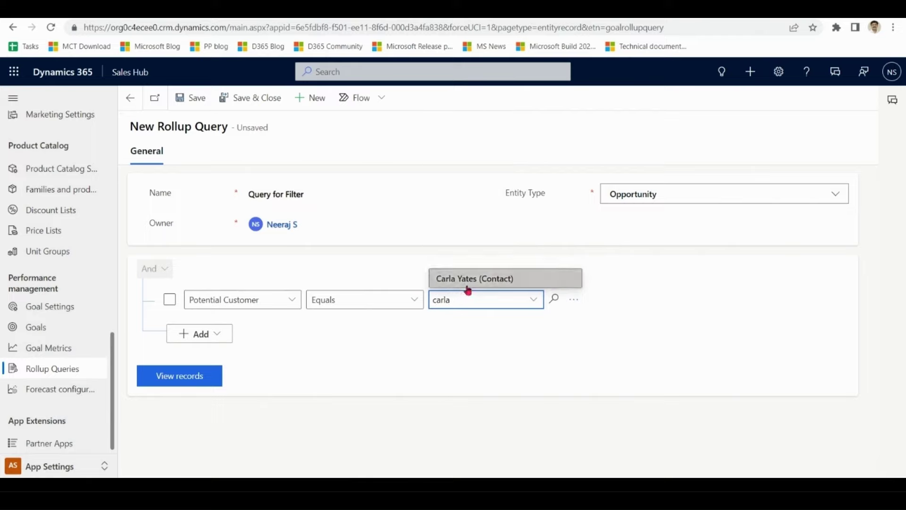
{"action": "left_click", "coordinate": [472, 281]}
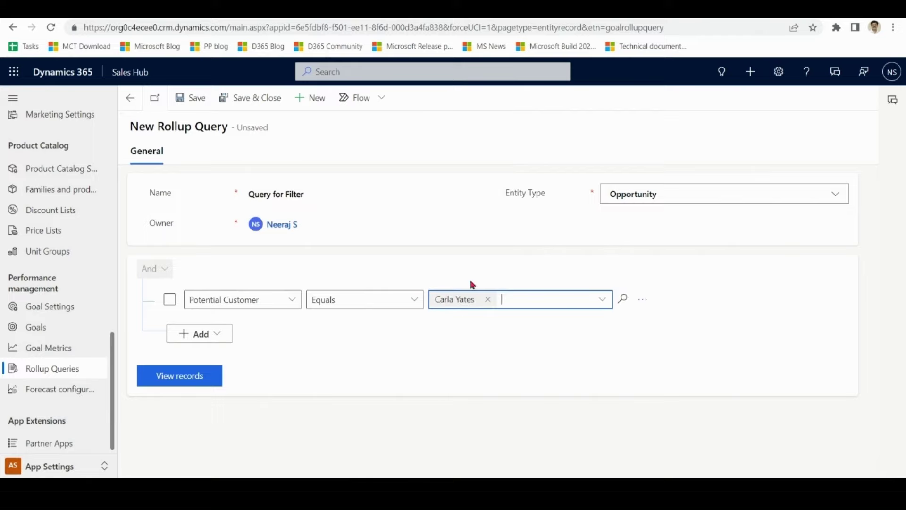
- Preview the matching opportunity (Op2), then save and close the query
{"action": "left_click", "coordinate": [191, 378]}
{"action": "left_click_drag", "start_coordinate": [880, 298], "coordinate": [874, 354]}
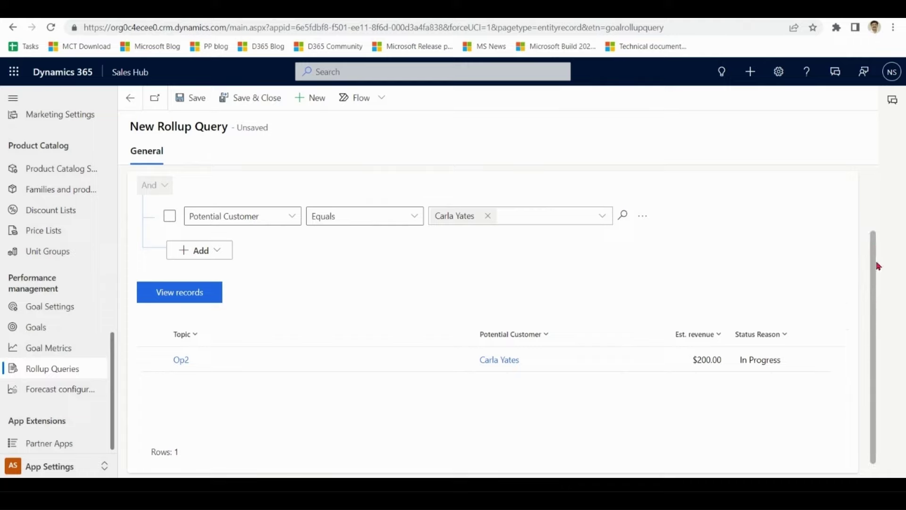
{"action": "left_click_drag", "start_coordinate": [879, 266], "coordinate": [870, 188]}
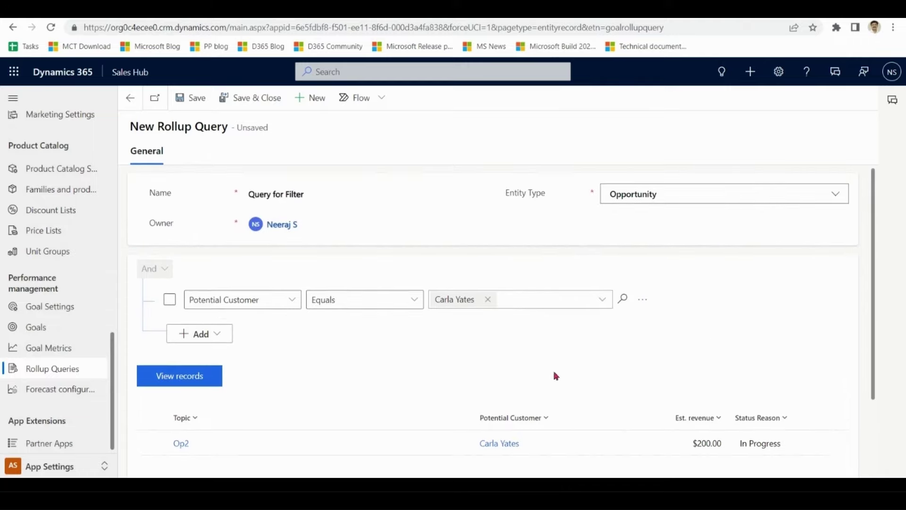
{"action": "left_click_drag", "start_coordinate": [873, 338], "coordinate": [866, 236]}
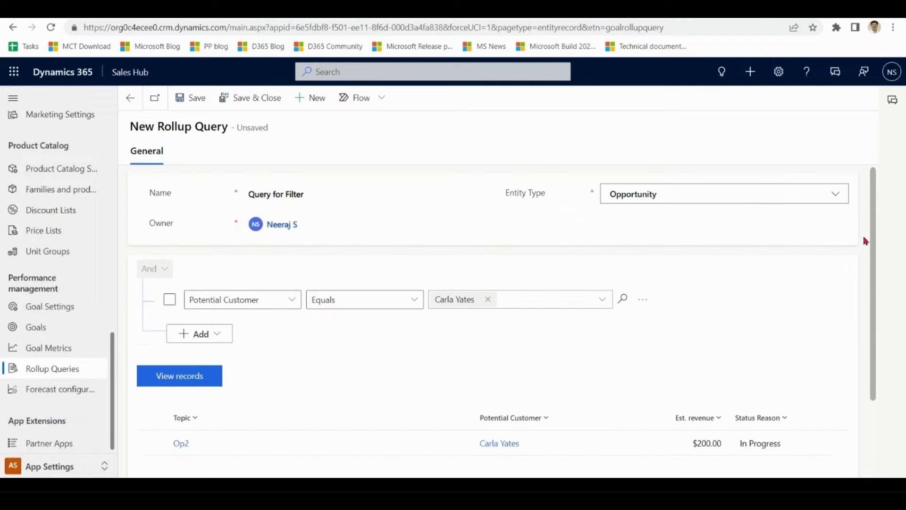
{"action": "left_click", "coordinate": [267, 97]}
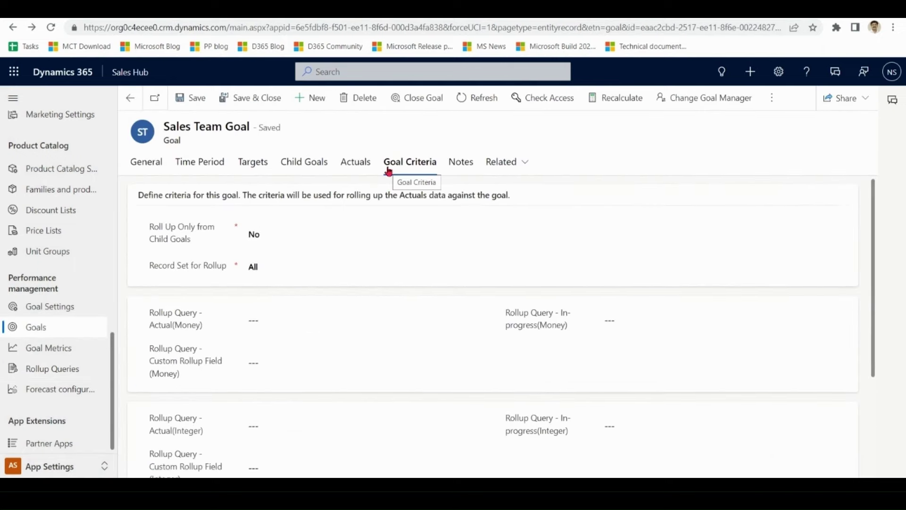
- Set both the Actual (Money) and In-progress (Money) rollup queries to Query for Filter
{"action": "left_click", "coordinate": [472, 321]}
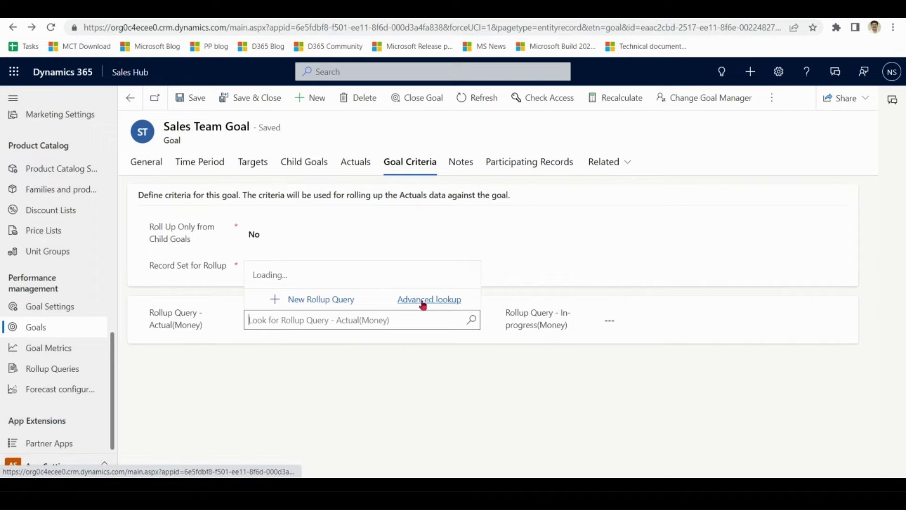
{"action": "left_click", "coordinate": [421, 302]}
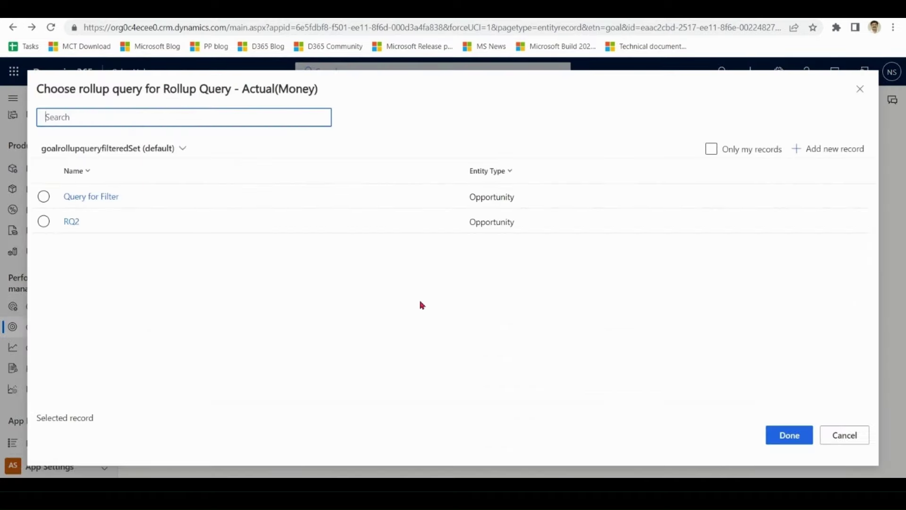
{"action": "left_click", "coordinate": [253, 199]}
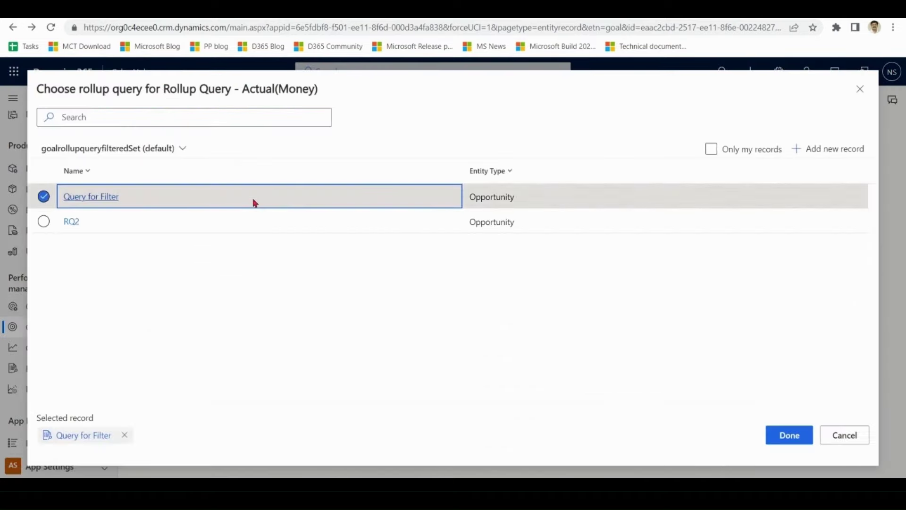
{"action": "left_click", "coordinate": [789, 435]}
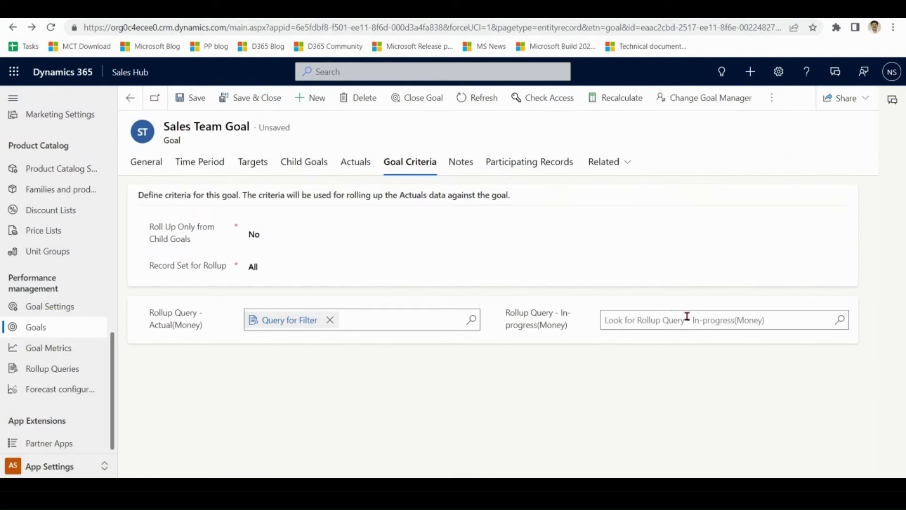
{"action": "left_click", "coordinate": [687, 315]}
{"action": "type", "text": "query"}
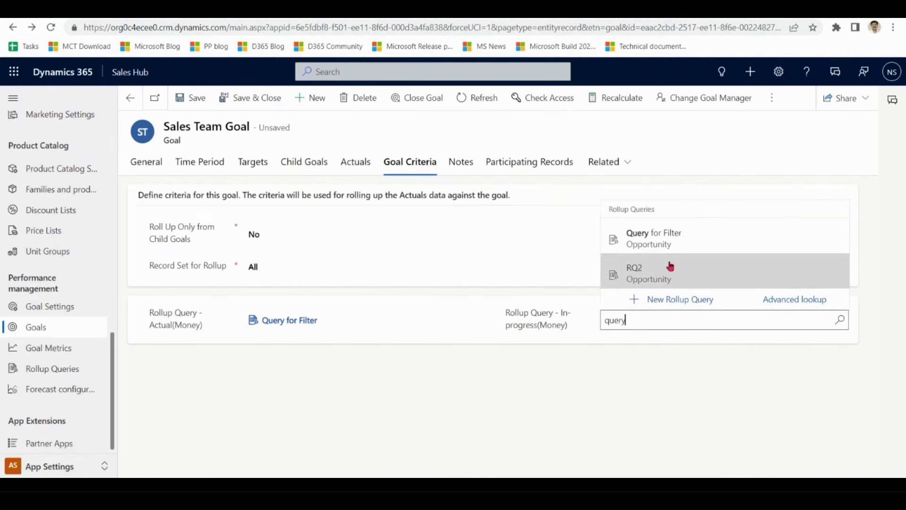
{"action": "left_click", "coordinate": [669, 241]}
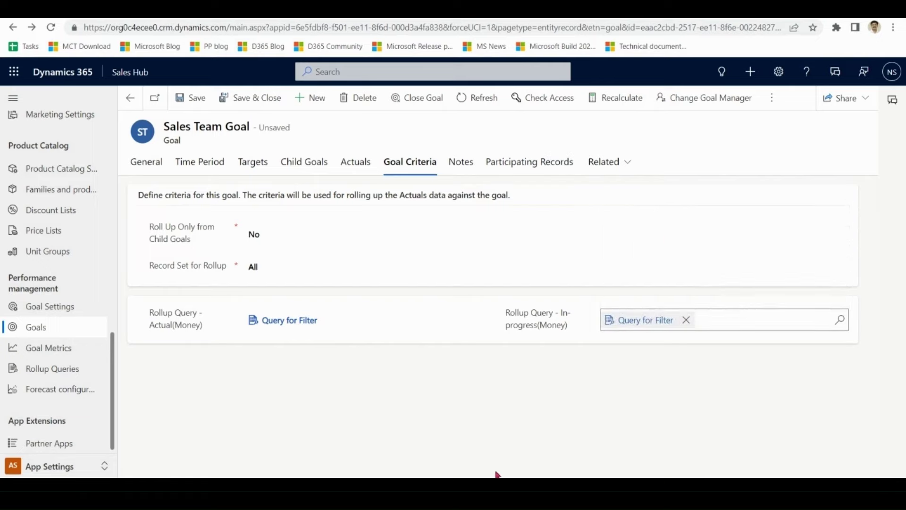
- Save the goal, keeping Record Set for Rollup as All
{"action": "left_click", "coordinate": [200, 100]}
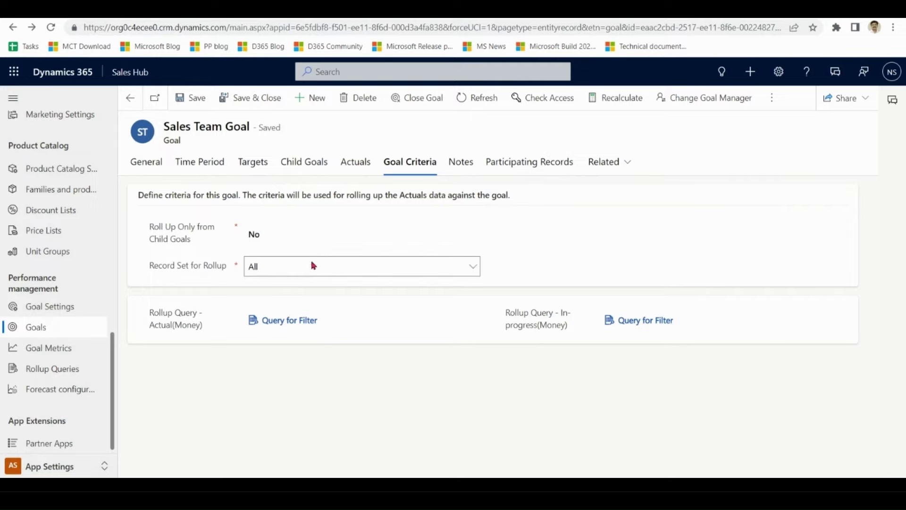
{"action": "left_click", "coordinate": [323, 273]}
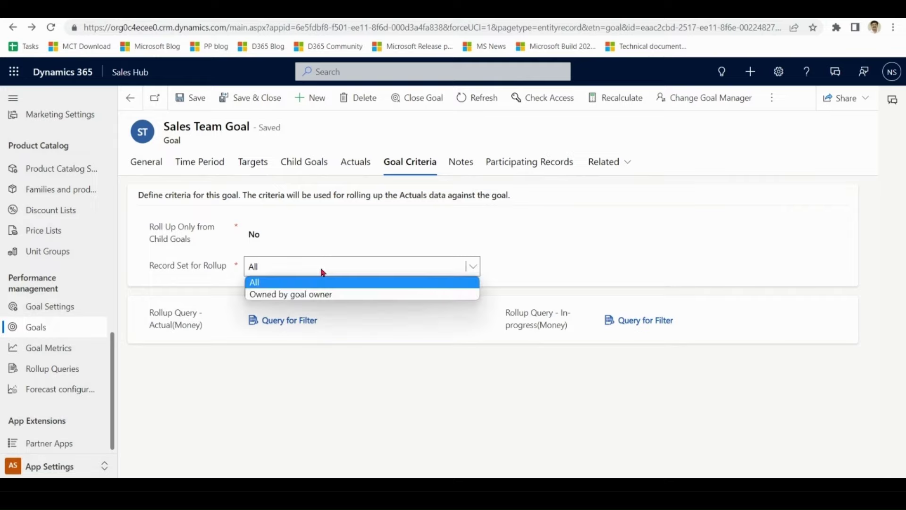
{"action": "left_click", "coordinate": [323, 273]}
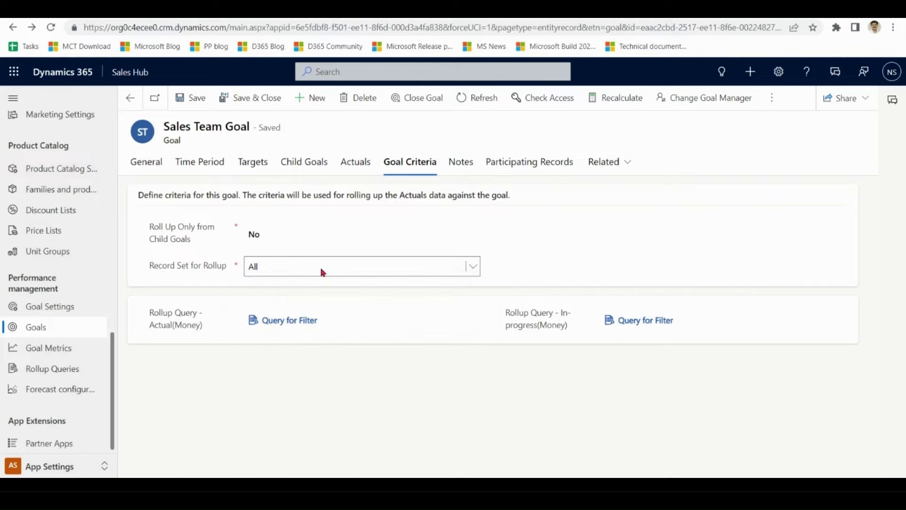
{"action": "left_click", "coordinate": [467, 417]}
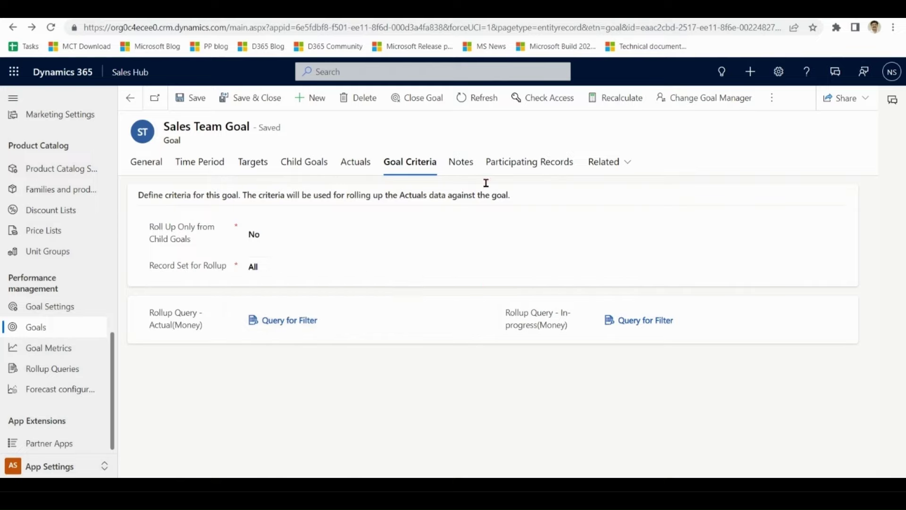
{"action": "left_click", "coordinate": [630, 100]}
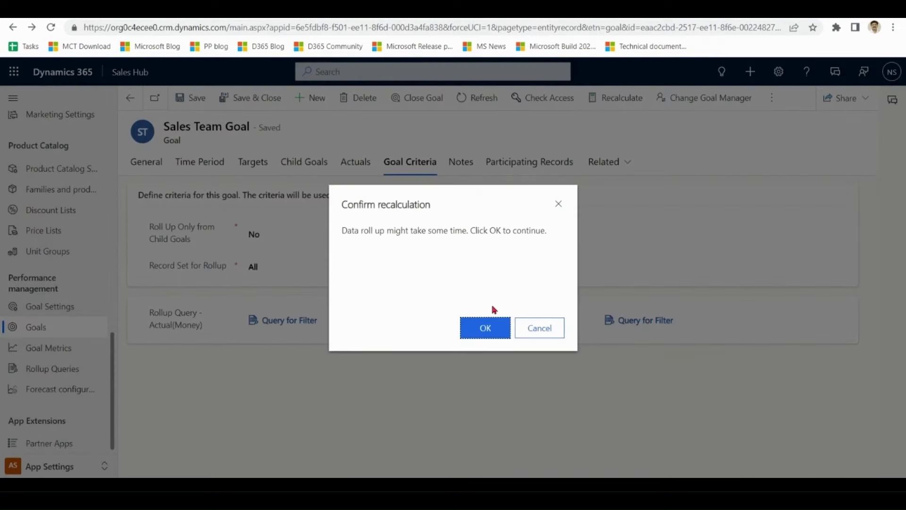
- Confirm recalculation, refresh, and check Actuals: $0.00 actual and $3,200.00 in progress
{"action": "left_click", "coordinate": [486, 328]}
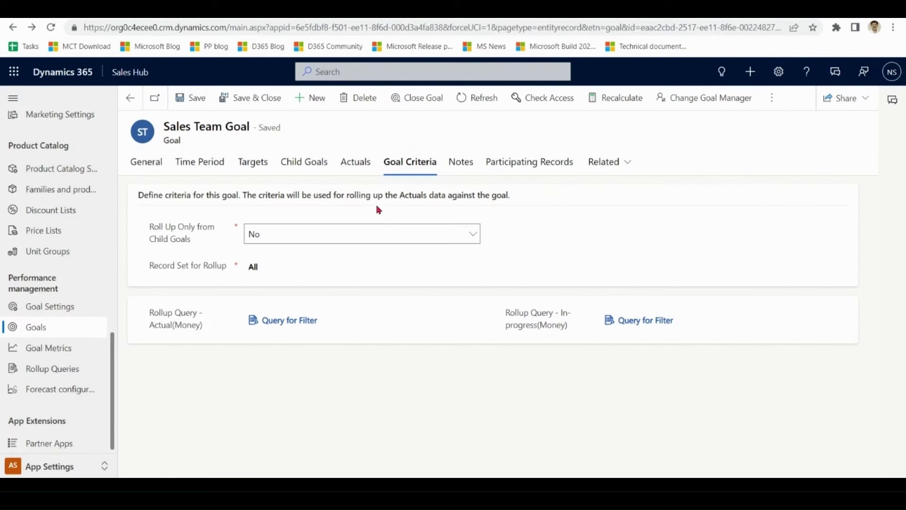
{"action": "left_click", "coordinate": [474, 100]}
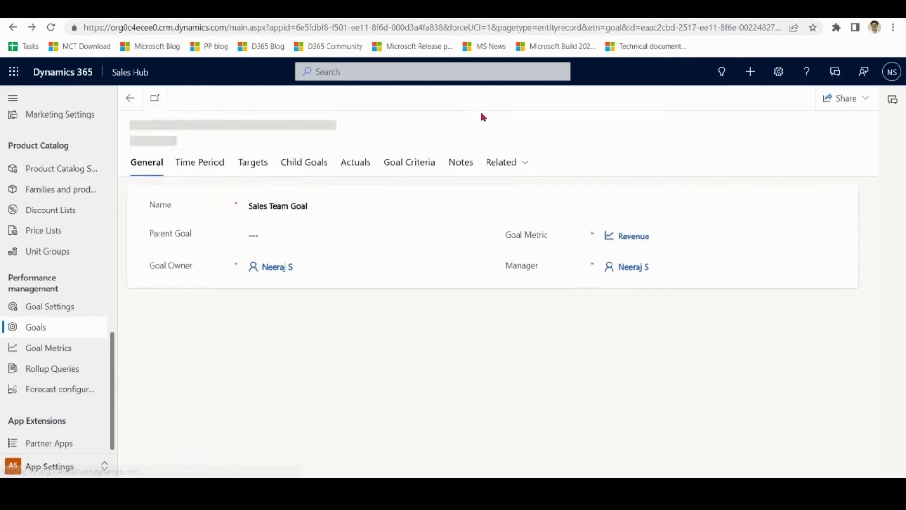
{"action": "left_click", "coordinate": [357, 165]}
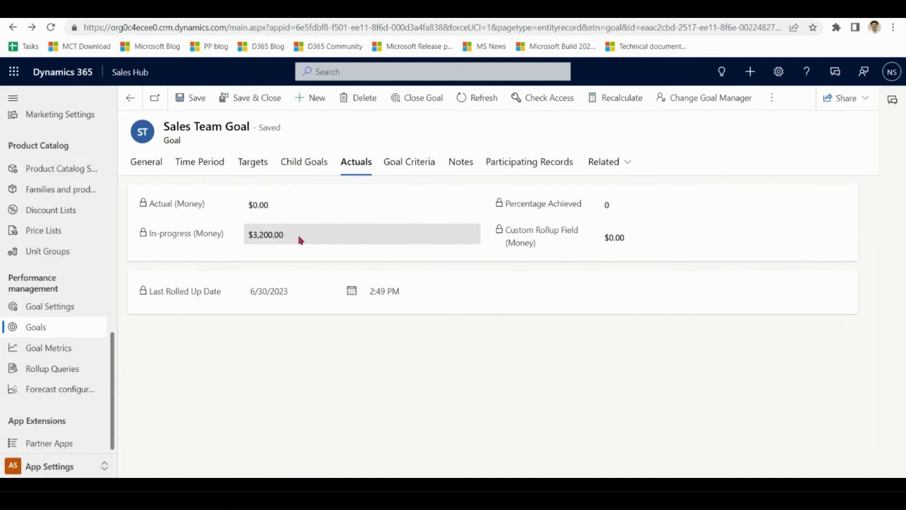
{"action": "left_click_drag", "start_coordinate": [299, 239], "coordinate": [247, 239]}
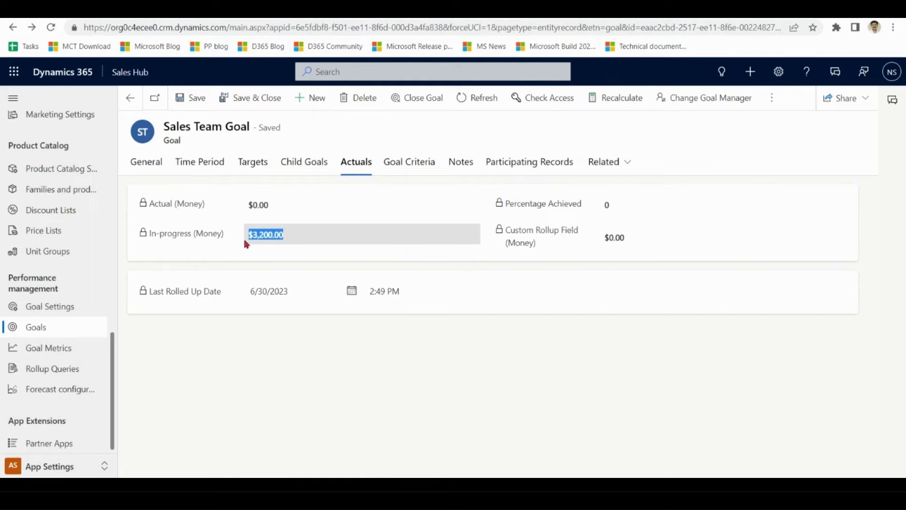
{"action": "left_click", "coordinate": [323, 237]}
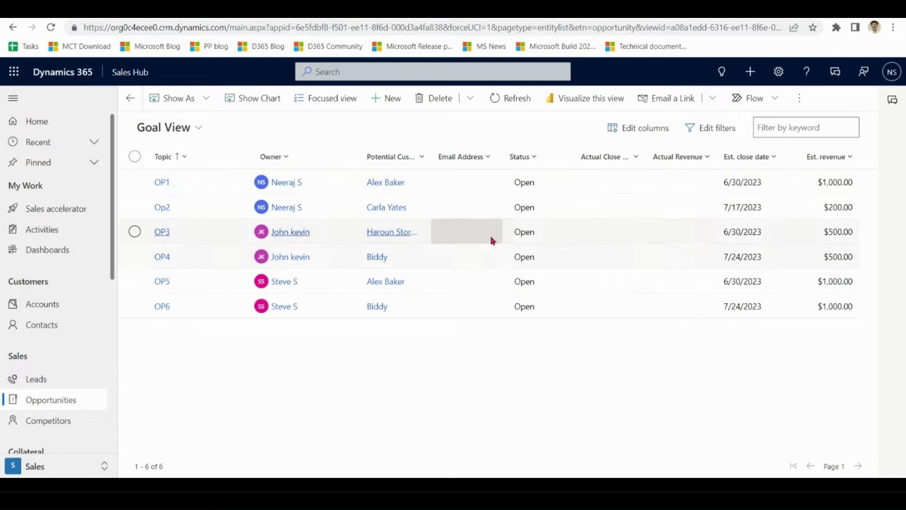
{"action": "left_click", "coordinate": [848, 209]}
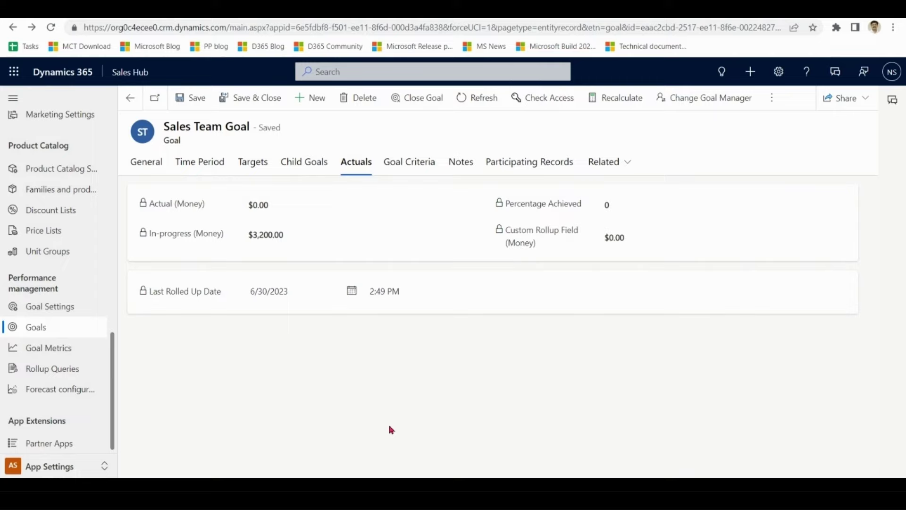
- Review each goal tab, including the $5,000.00 target, and recheck $0.00 actual and $3,200.00 in progress
{"action": "left_click", "coordinate": [151, 164]}
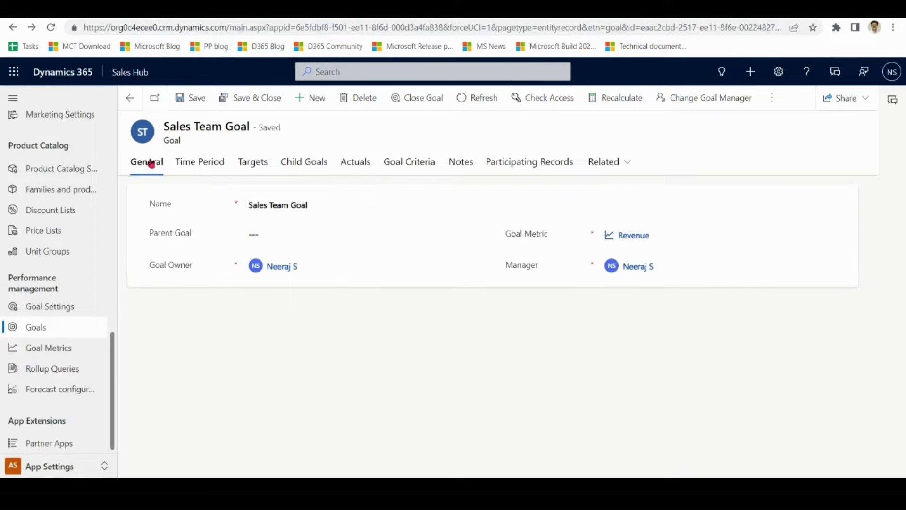
{"action": "left_click", "coordinate": [200, 162]}
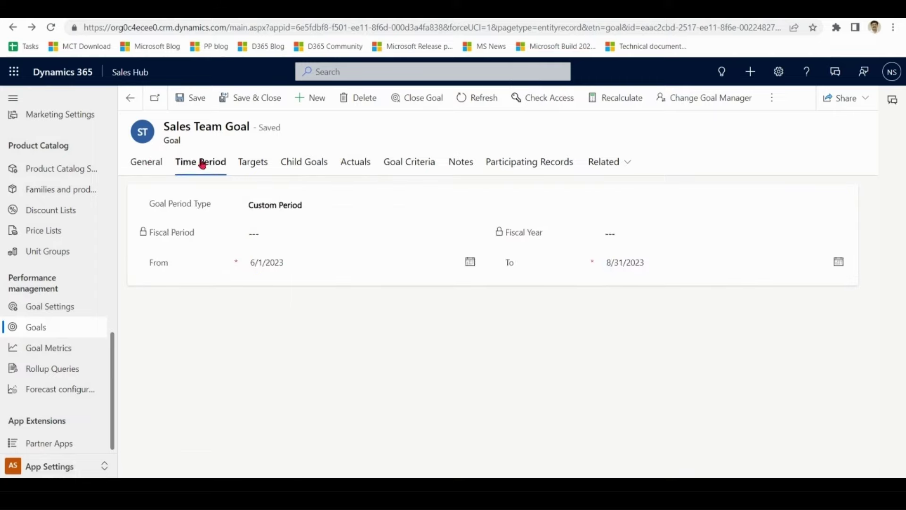
{"action": "left_click", "coordinate": [254, 165]}
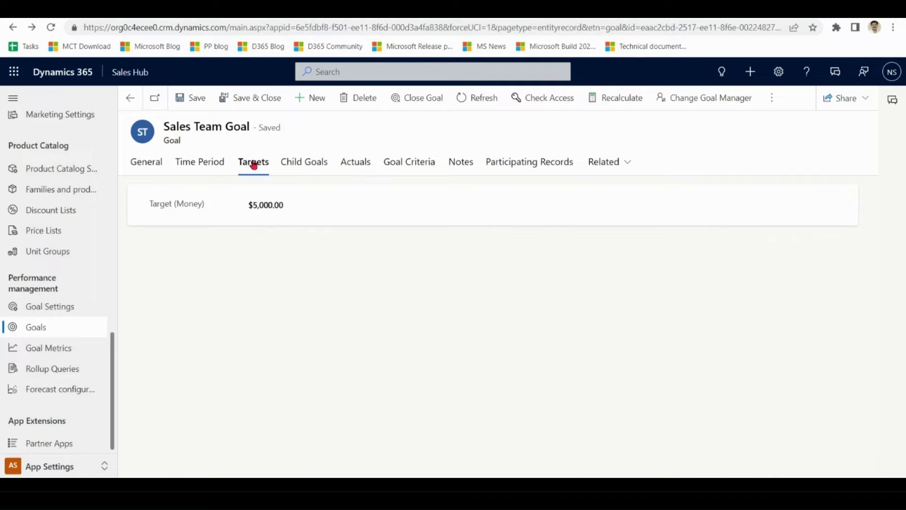
{"action": "left_click", "coordinate": [298, 165]}
{"action": "left_click", "coordinate": [354, 163]}
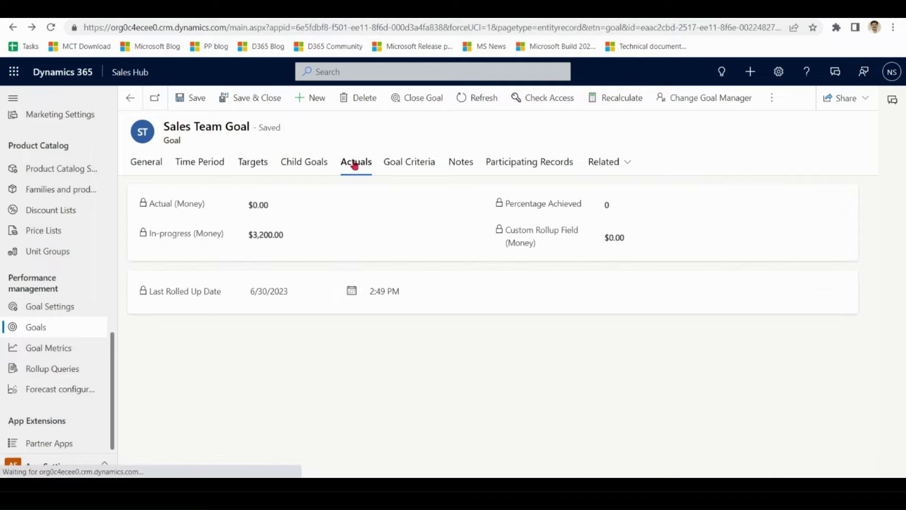
{"action": "left_click", "coordinate": [411, 167]}
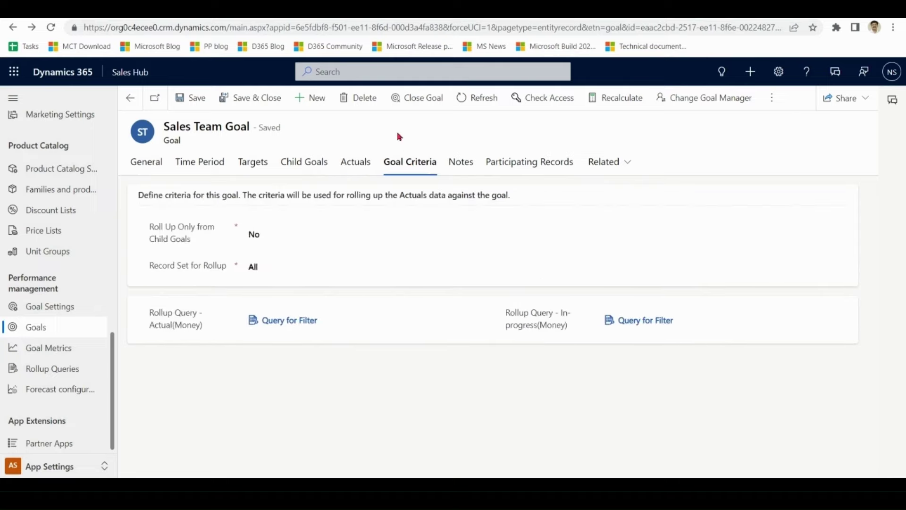
{"action": "left_click", "coordinate": [343, 161]}
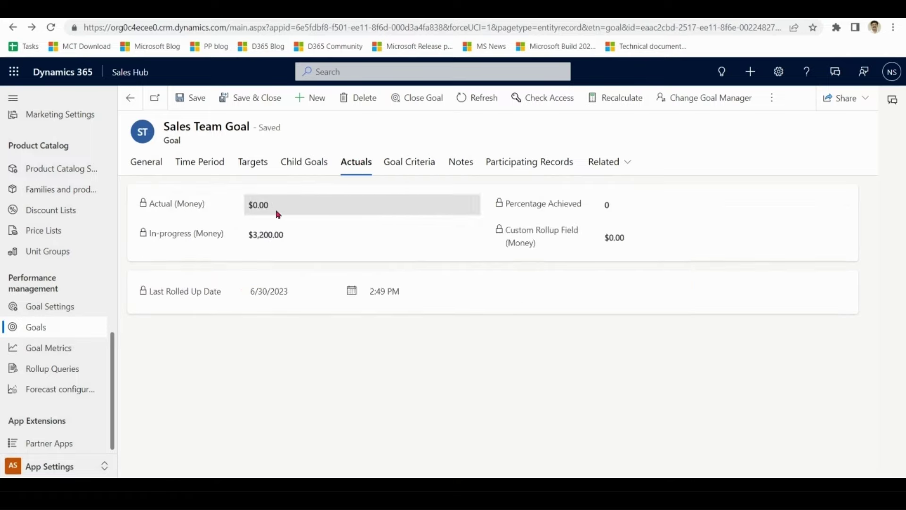
{"action": "left_click_drag", "start_coordinate": [281, 210], "coordinate": [244, 210]}
{"action": "left_click_drag", "start_coordinate": [296, 236], "coordinate": [241, 237]}
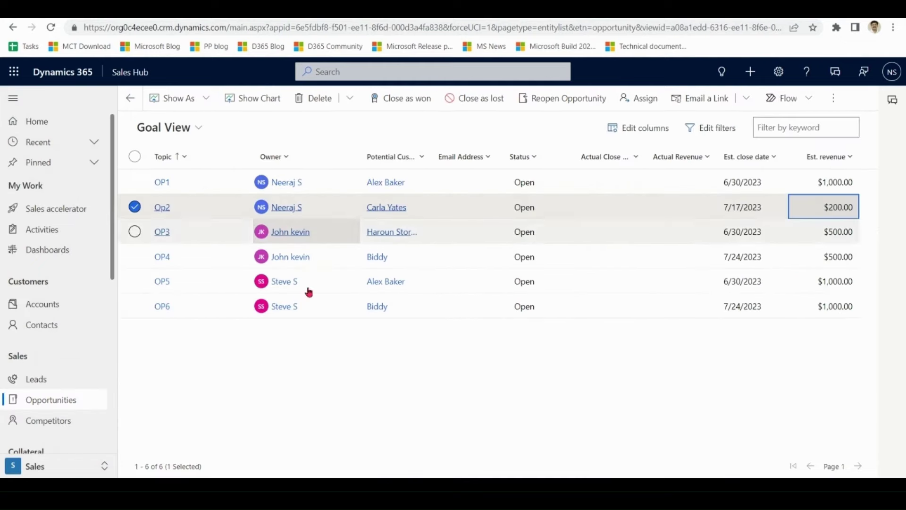
- Close opportunity OP4 as won for $500.00
{"action": "left_click", "coordinate": [136, 210]}
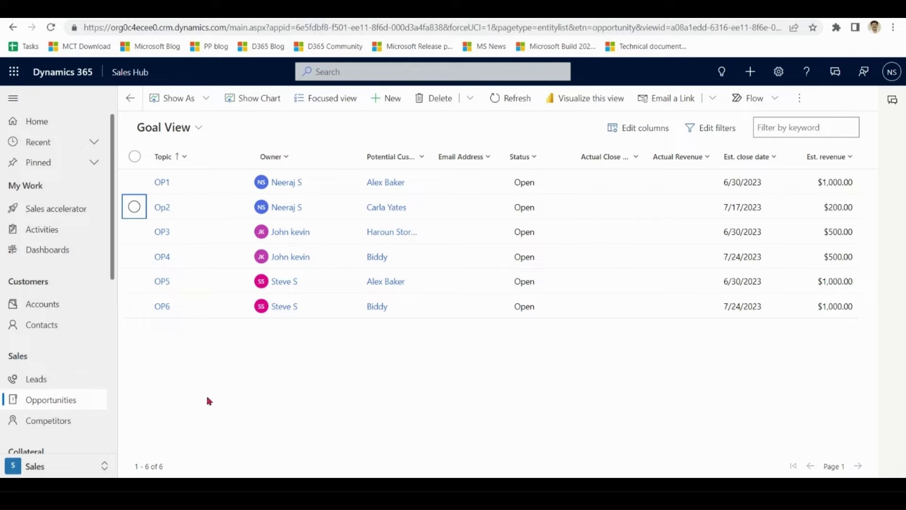
{"action": "double_click", "coordinate": [211, 262]}
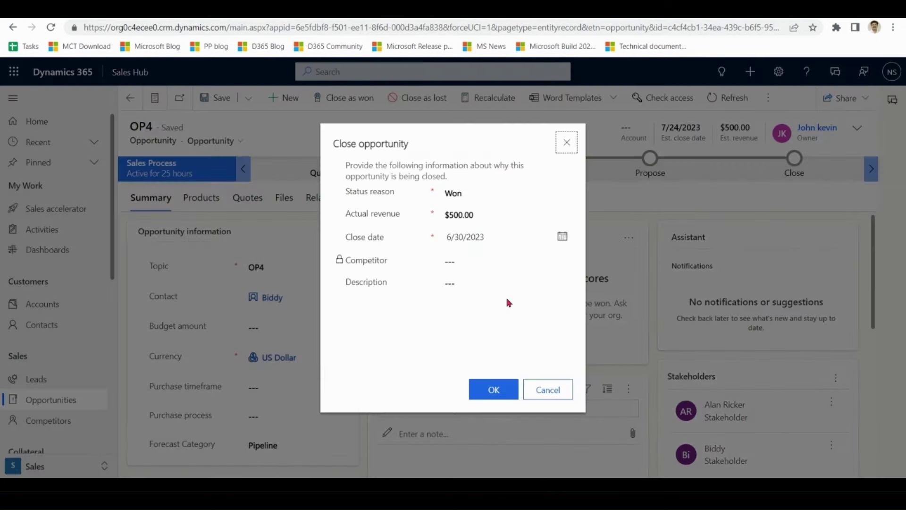
{"action": "left_click", "coordinate": [498, 390]}
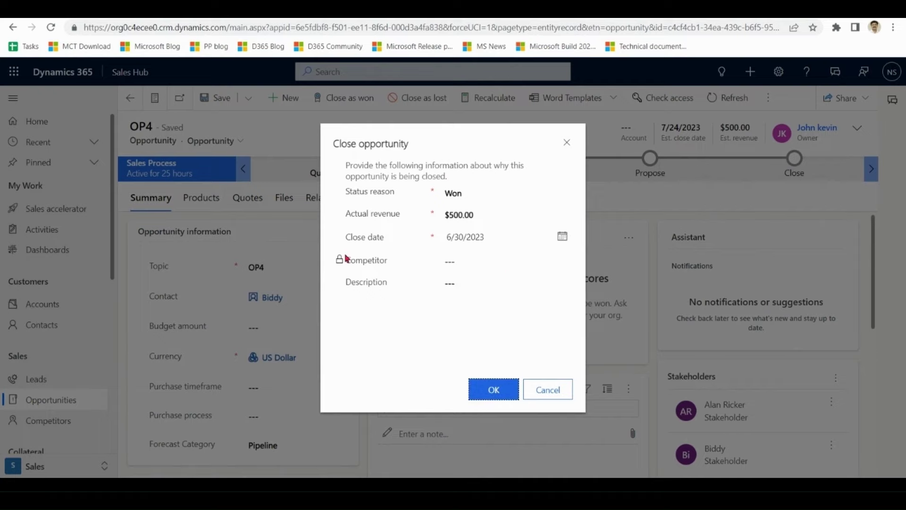
{"action": "left_click", "coordinate": [494, 391]}
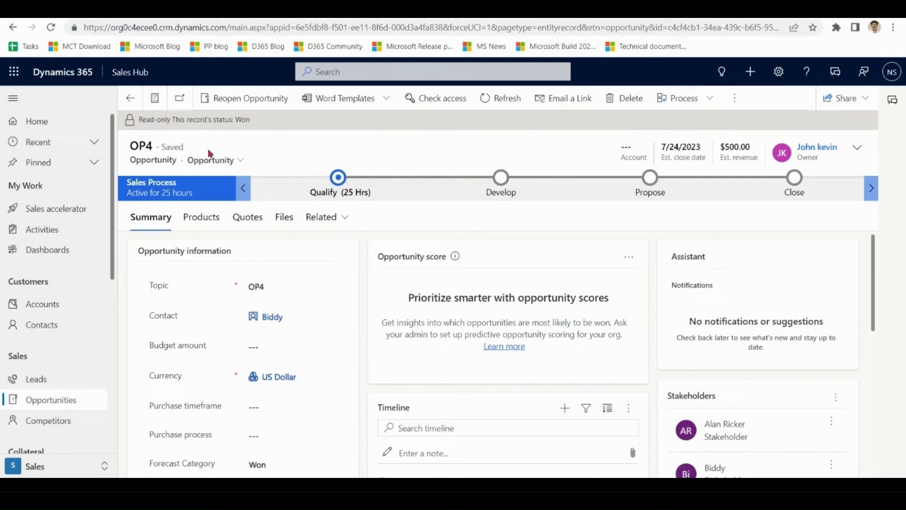
{"action": "left_click", "coordinate": [131, 98]}
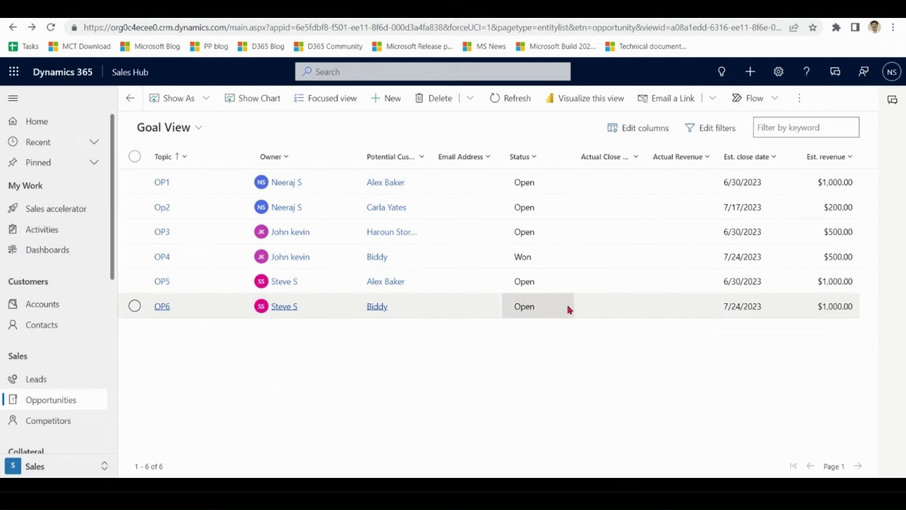
- Close opportunity OP6 as won for $1,000.00
{"action": "double_click", "coordinate": [609, 309]}
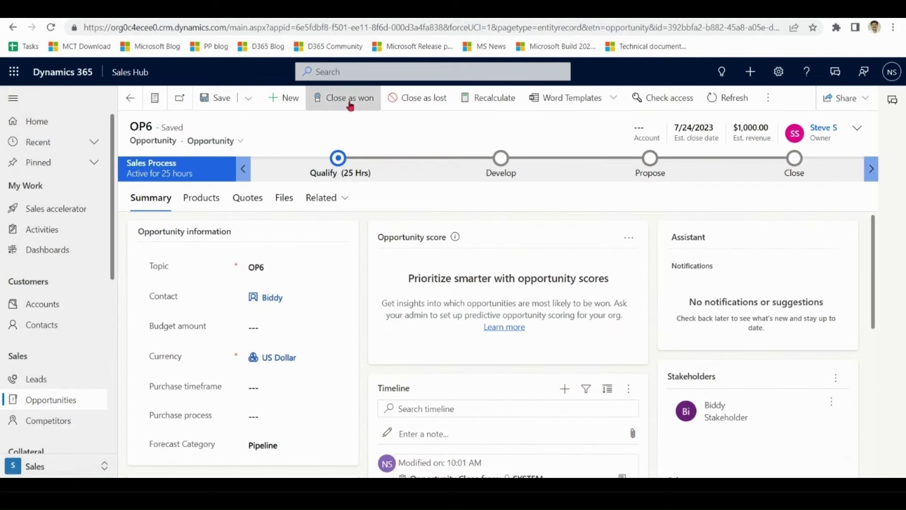
{"action": "left_click", "coordinate": [351, 105]}
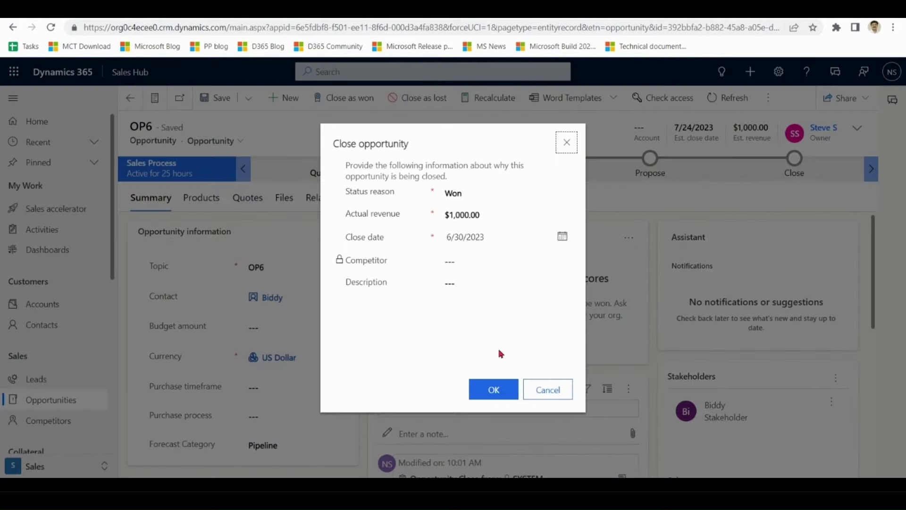
{"action": "left_click", "coordinate": [494, 393]}
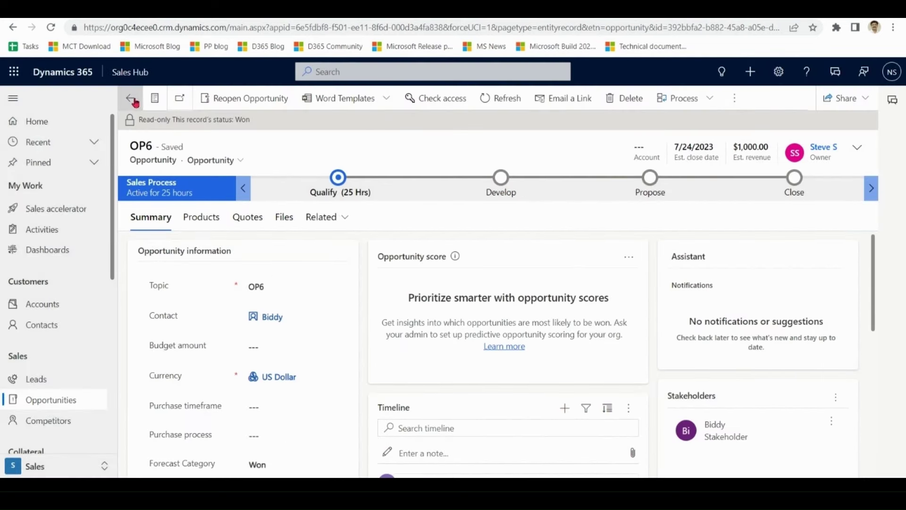
{"action": "left_click", "coordinate": [130, 98]}
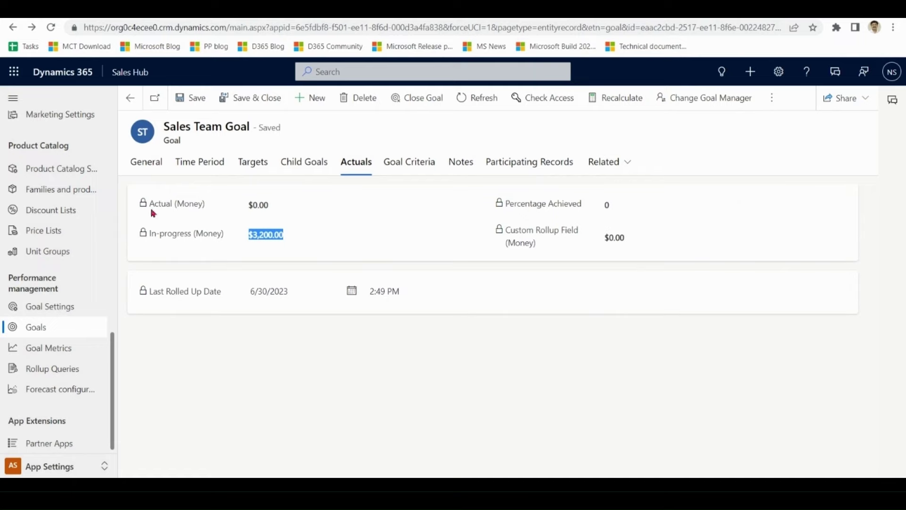
- Recalculate the Sales Team Goal and refresh it
{"action": "left_click", "coordinate": [146, 165]}
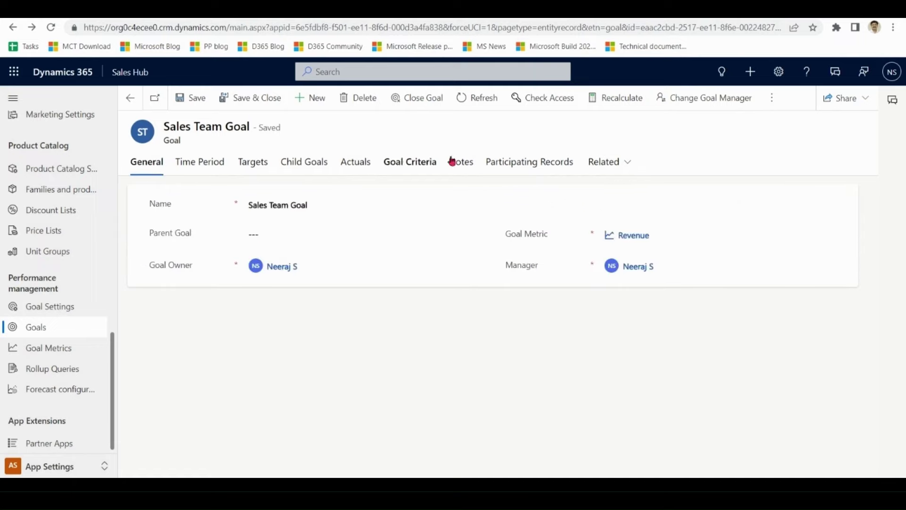
{"action": "left_click", "coordinate": [625, 104]}
{"action": "left_click", "coordinate": [498, 328]}
{"action": "left_click", "coordinate": [477, 97]}
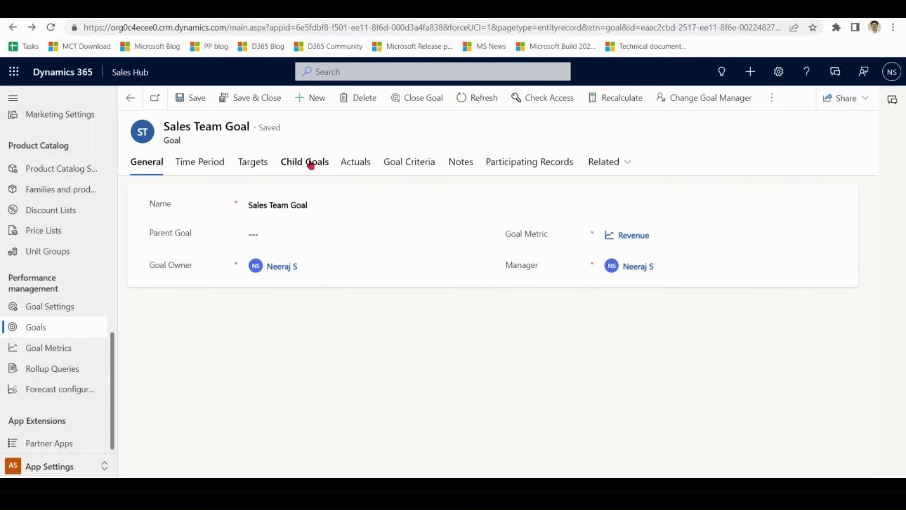
- Check the child goals' actuals, $500.00 (25%) and $1,000.00 (50%), and open John Goal
{"action": "left_click", "coordinate": [311, 165]}
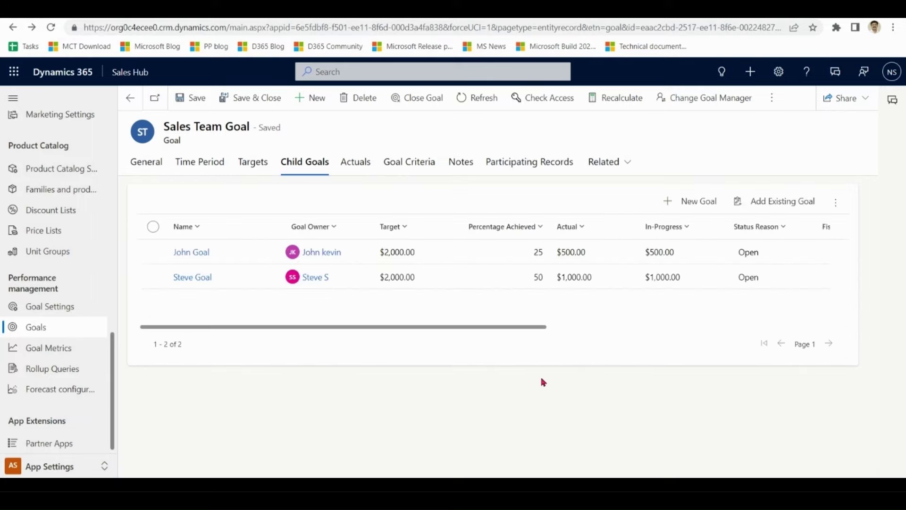
{"action": "left_click_drag", "start_coordinate": [502, 326], "coordinate": [488, 333]}
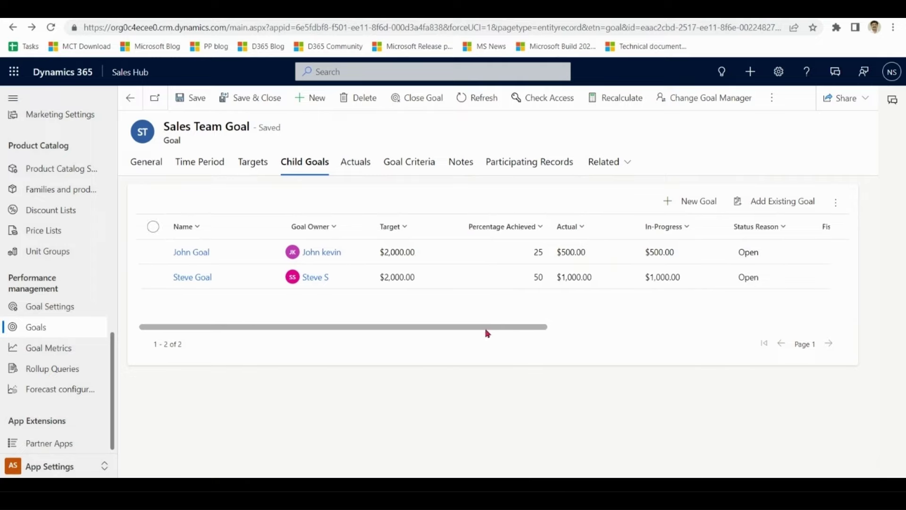
{"action": "left_click_drag", "start_coordinate": [367, 327], "coordinate": [378, 326]}
{"action": "left_click_drag", "start_coordinate": [477, 332], "coordinate": [440, 353]}
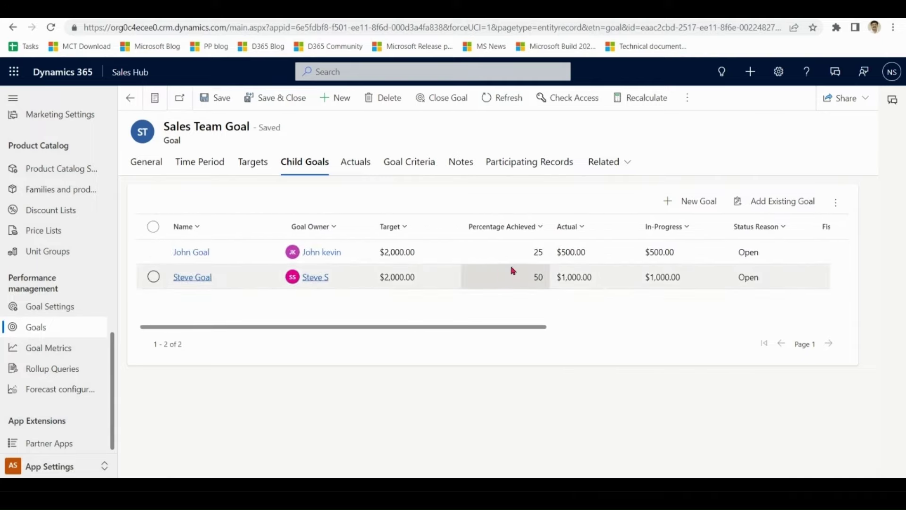
{"action": "left_click", "coordinate": [531, 260]}
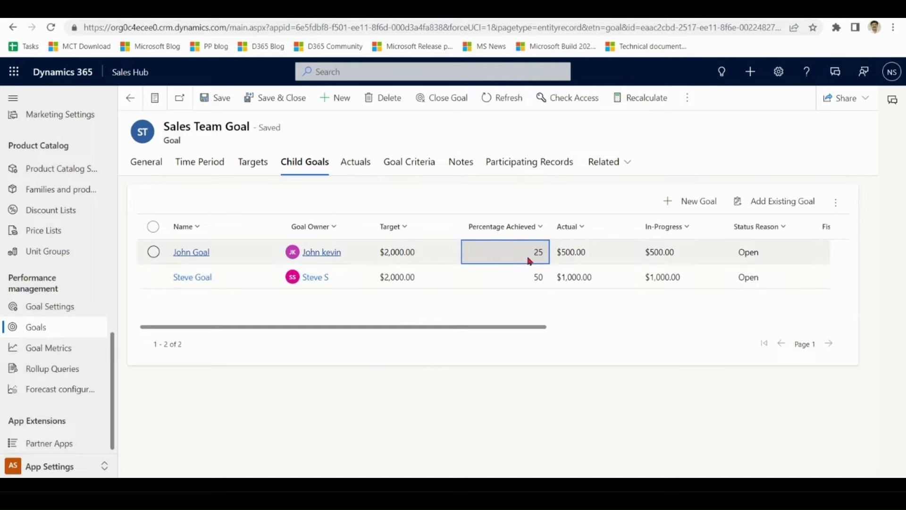
{"action": "double_click", "coordinate": [567, 258]}
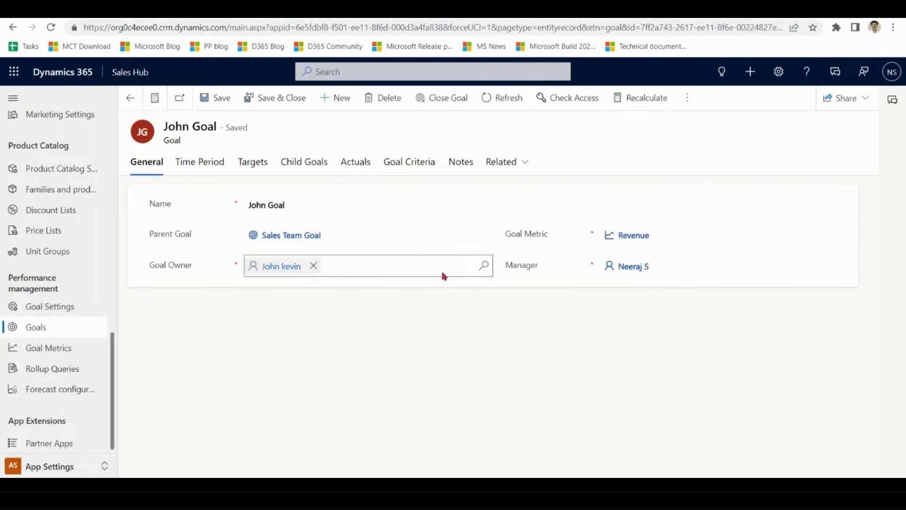
{"action": "left_click", "coordinate": [130, 99]}
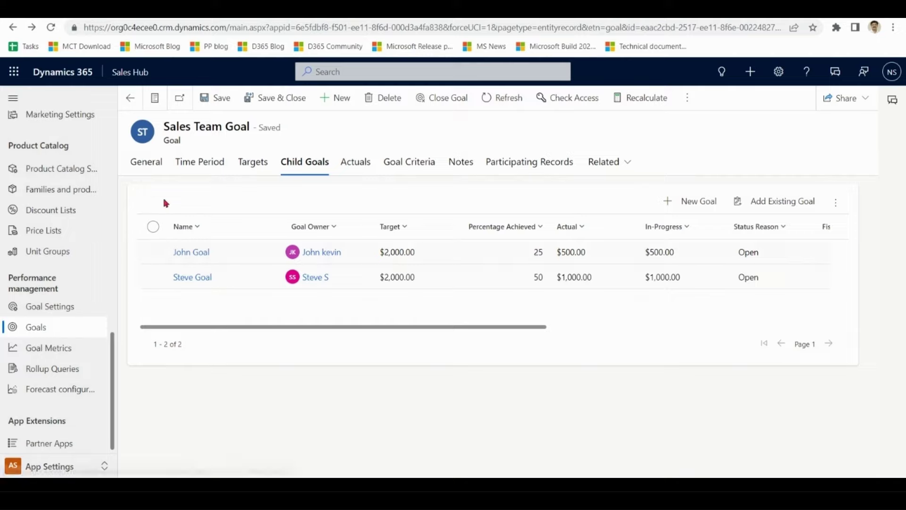
- Refresh the goal and confirm $1,500.00 actual and $1,700.00 in progress on Actuals
{"action": "left_click", "coordinate": [149, 168]}
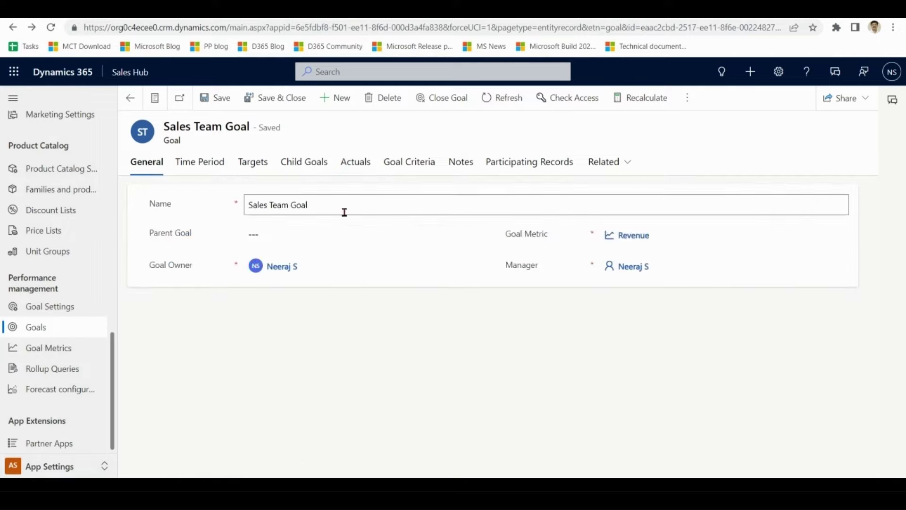
{"action": "left_click", "coordinate": [491, 99]}
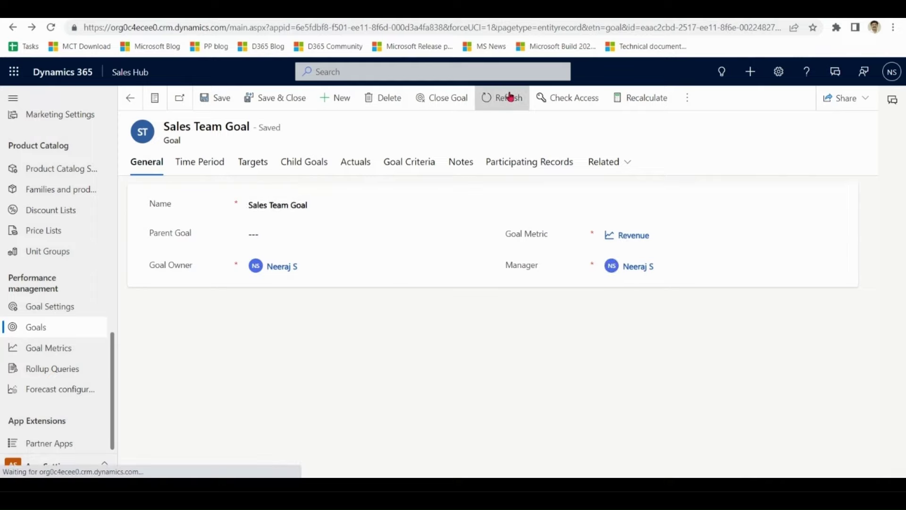
{"action": "left_click", "coordinate": [358, 167]}
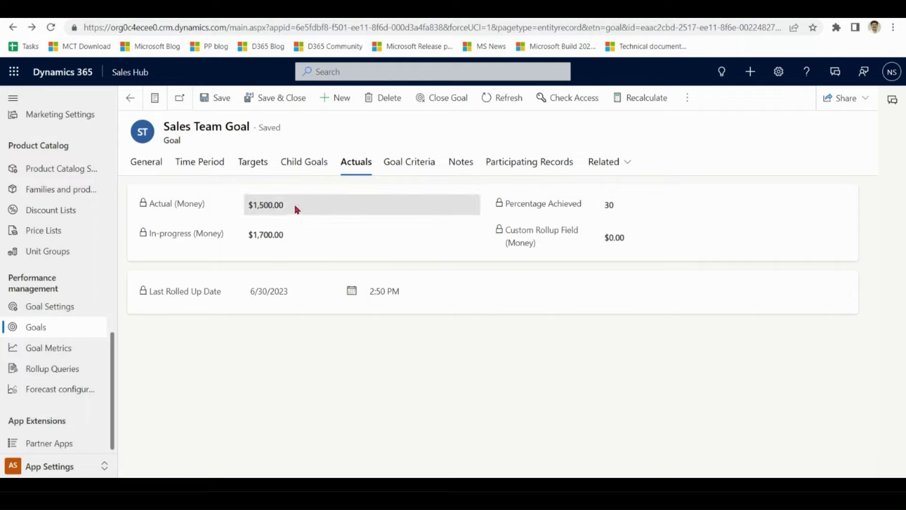
{"action": "left_click_drag", "start_coordinate": [284, 205], "coordinate": [251, 212]}
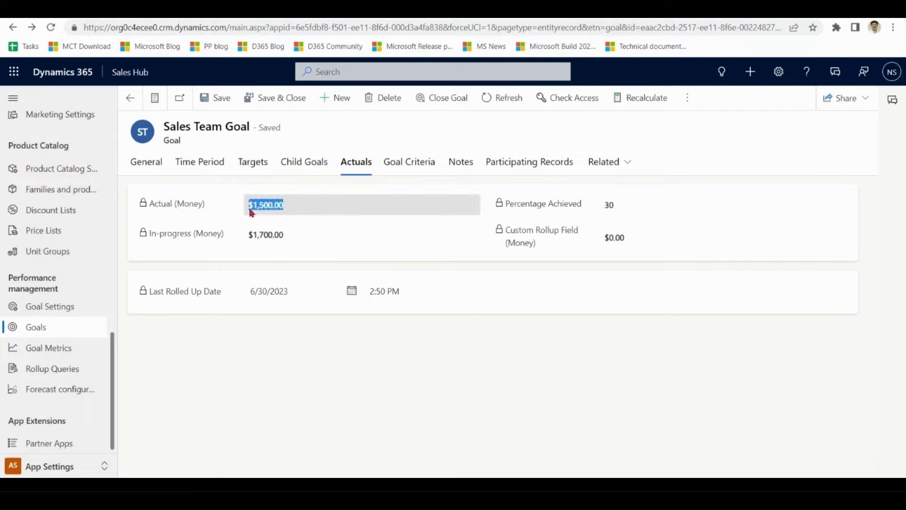
{"action": "left_click_drag", "start_coordinate": [284, 235], "coordinate": [249, 243]}
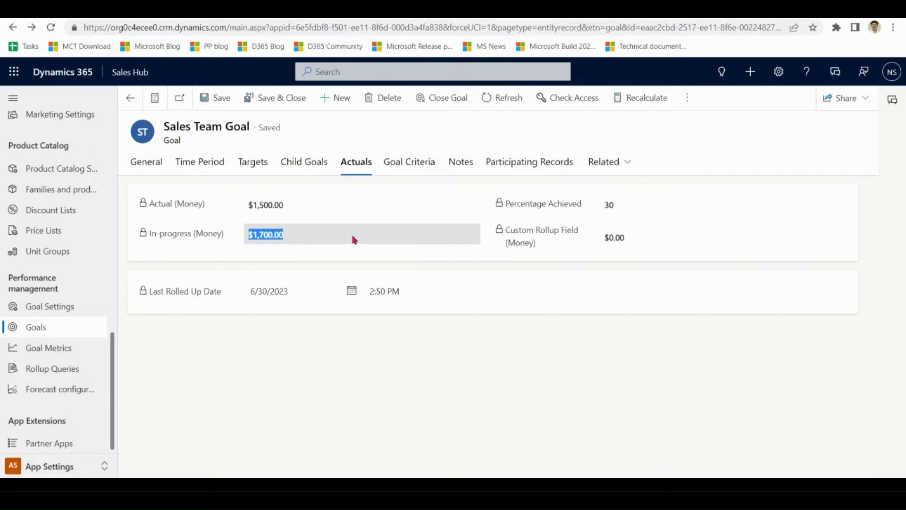
{"action": "left_click", "coordinate": [419, 162]}
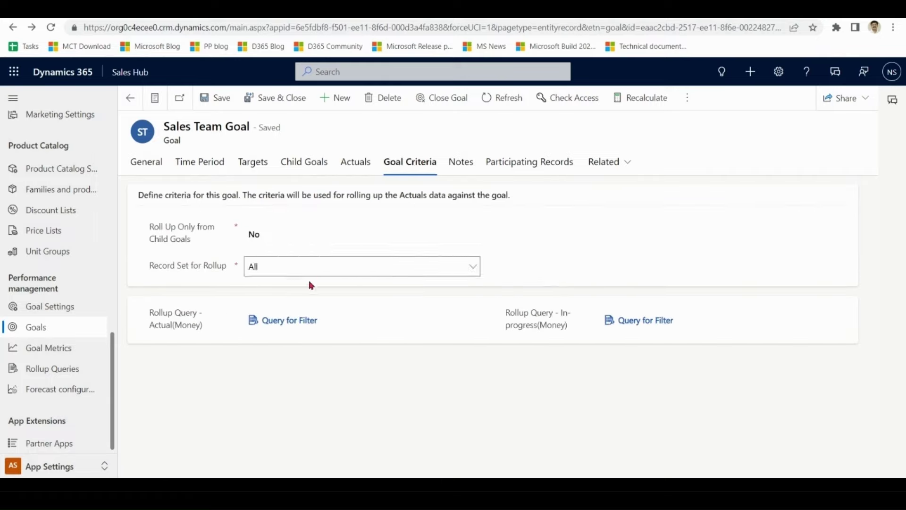
- Set Record Set for Rollup to Owned by goal owner, clear both rollup queries, and save
{"action": "left_click", "coordinate": [441, 267]}
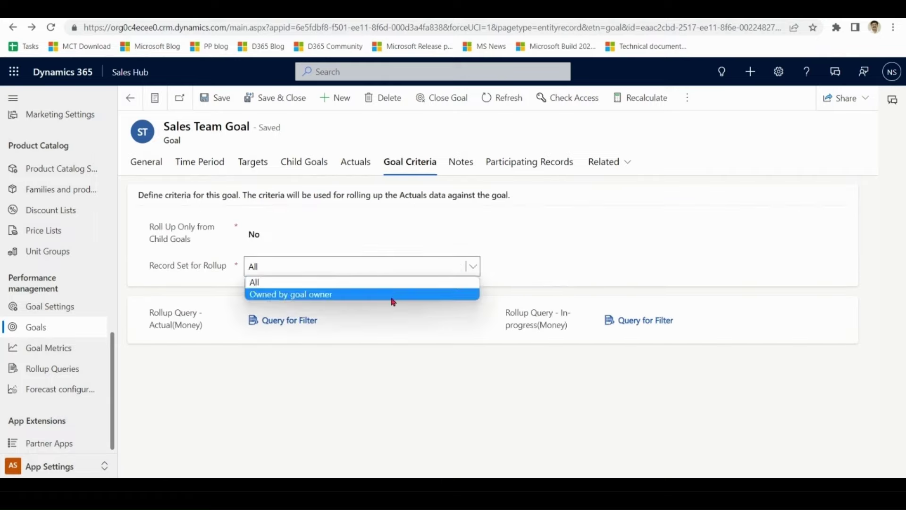
{"action": "left_click", "coordinate": [393, 297]}
{"action": "left_click", "coordinate": [331, 319]}
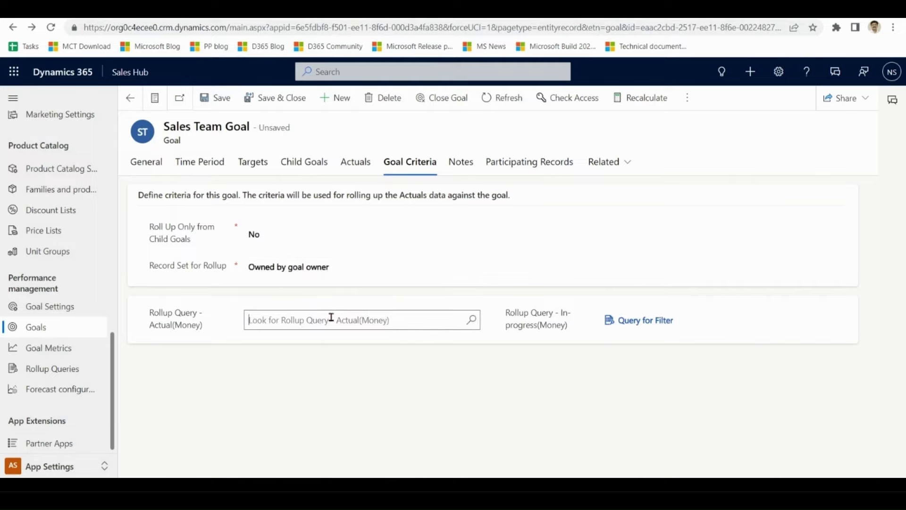
{"action": "left_click", "coordinate": [671, 321]}
{"action": "left_click", "coordinate": [685, 320]}
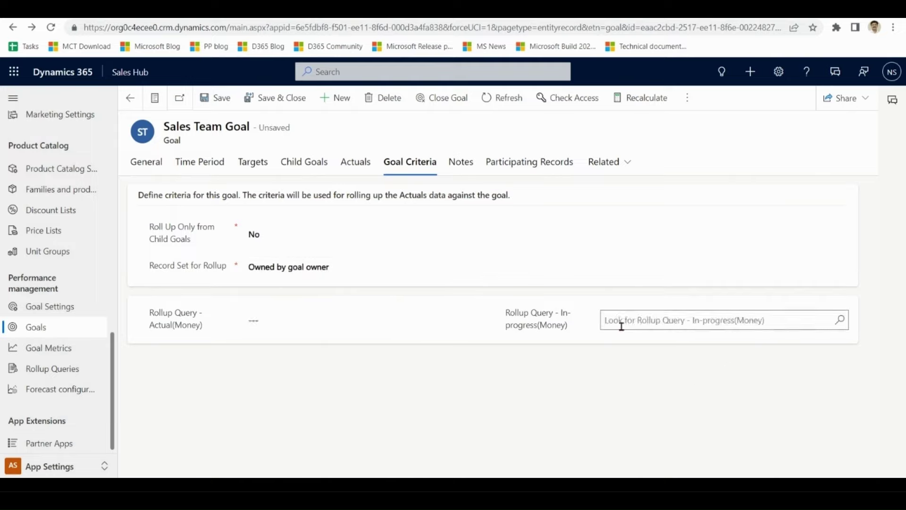
{"action": "left_click", "coordinate": [222, 101]}
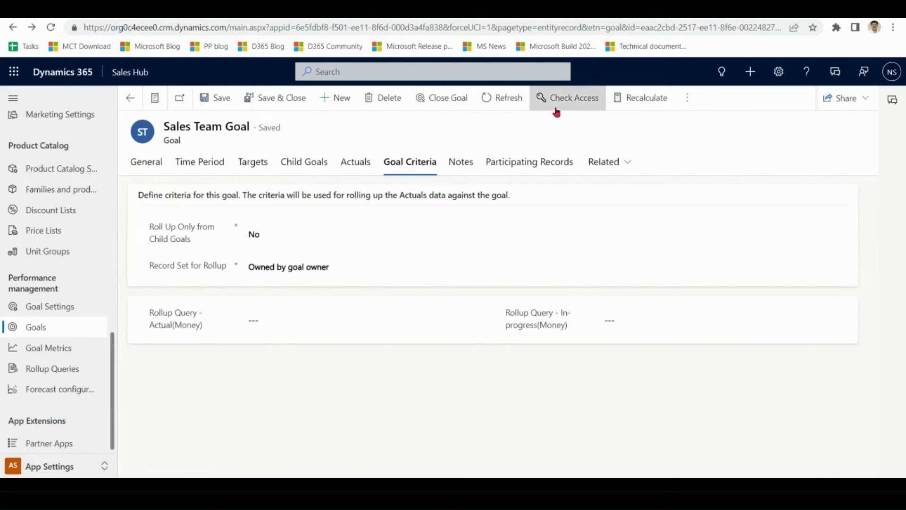
- Recalculate and refresh the goal, then view its updated actuals
{"action": "left_click", "coordinate": [645, 101]}
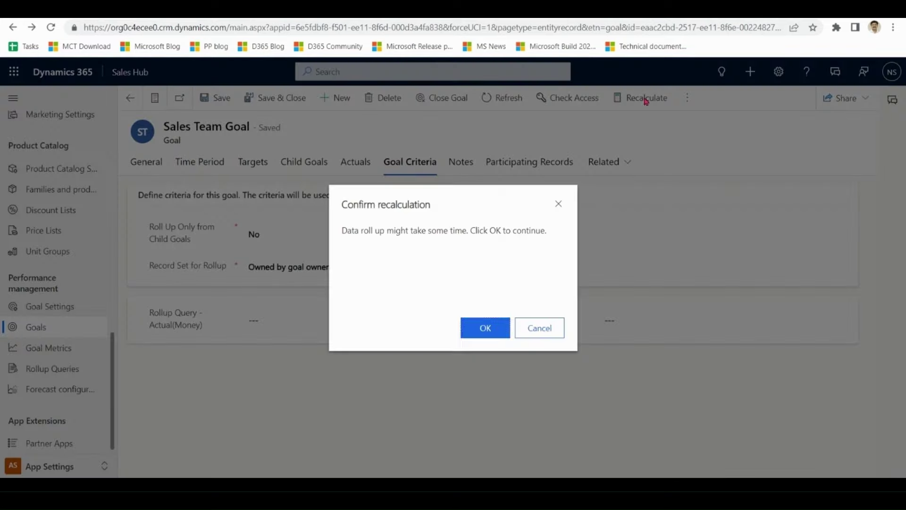
{"action": "left_click", "coordinate": [502, 334]}
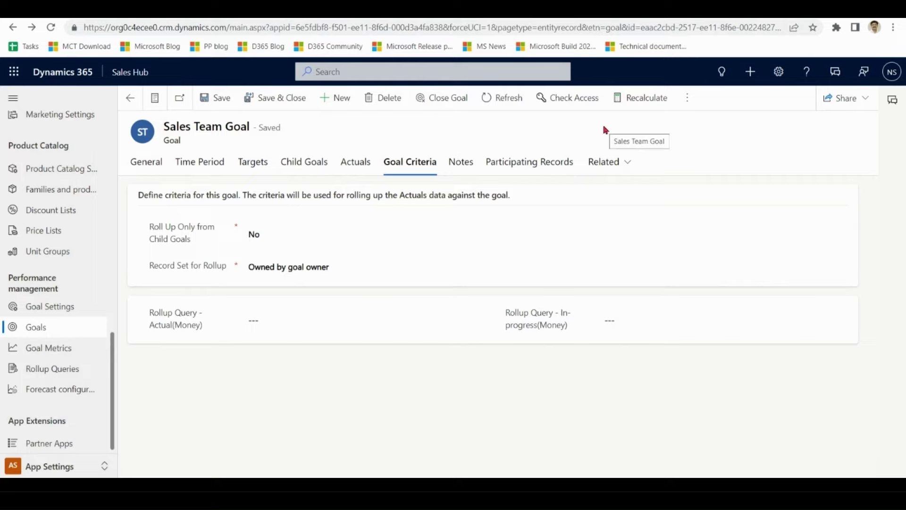
{"action": "left_click", "coordinate": [513, 103]}
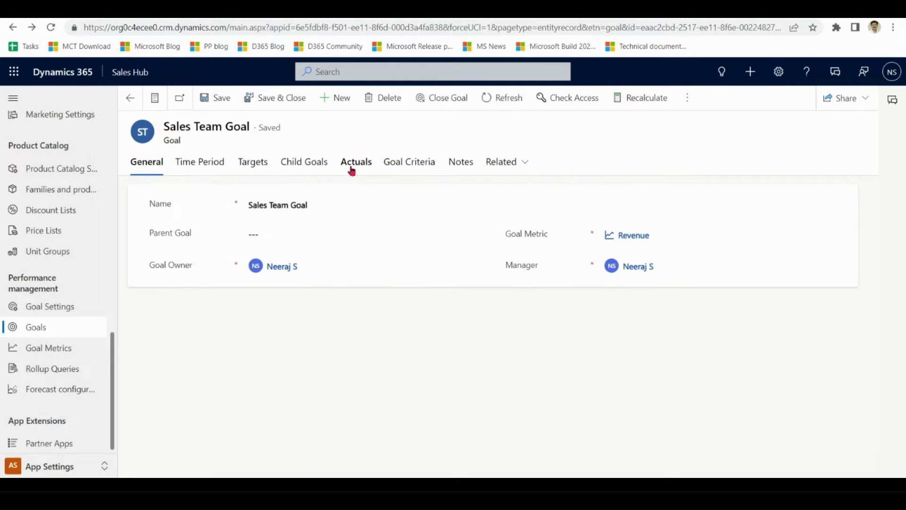
{"action": "left_click", "coordinate": [358, 163]}
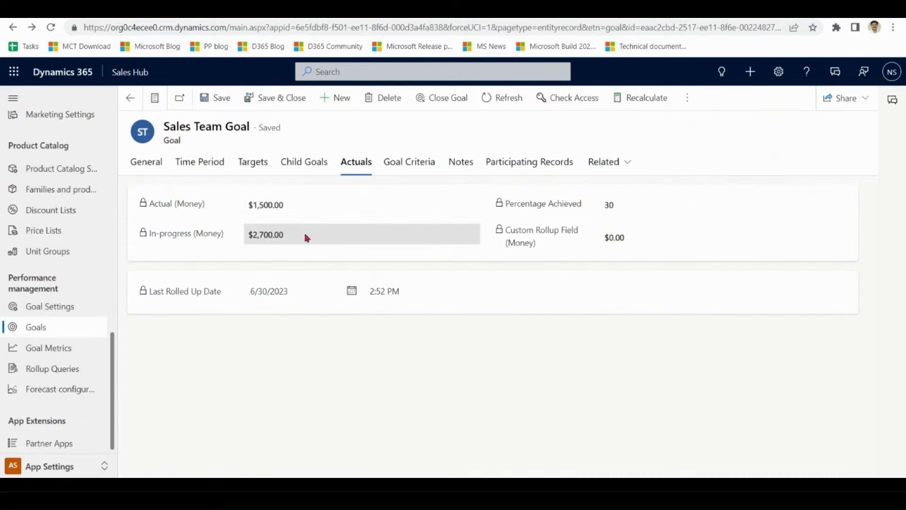
- Verify $2,700.00 in progress, $1,500.00 actual, and 30% achieved
{"action": "left_click_drag", "start_coordinate": [304, 237], "coordinate": [251, 235]}
{"action": "left_click_drag", "start_coordinate": [305, 208], "coordinate": [250, 209]}
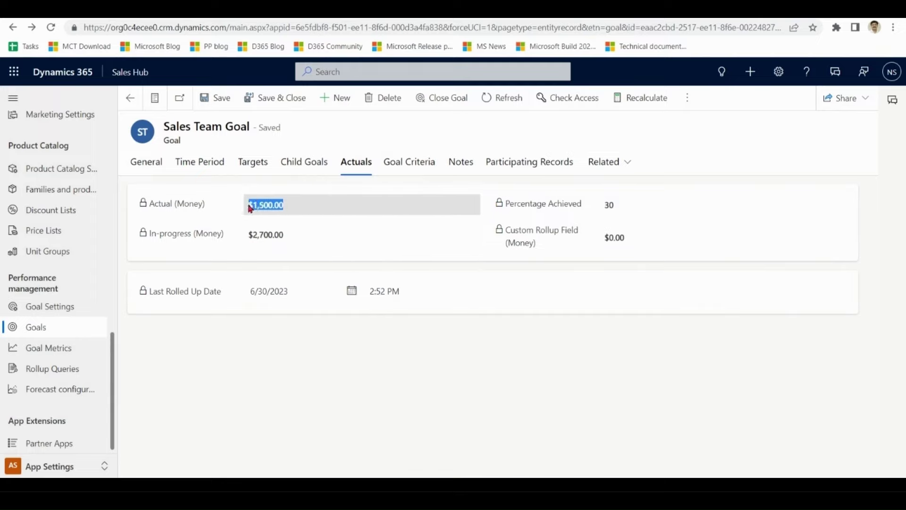
{"action": "left_click", "coordinate": [613, 207]}
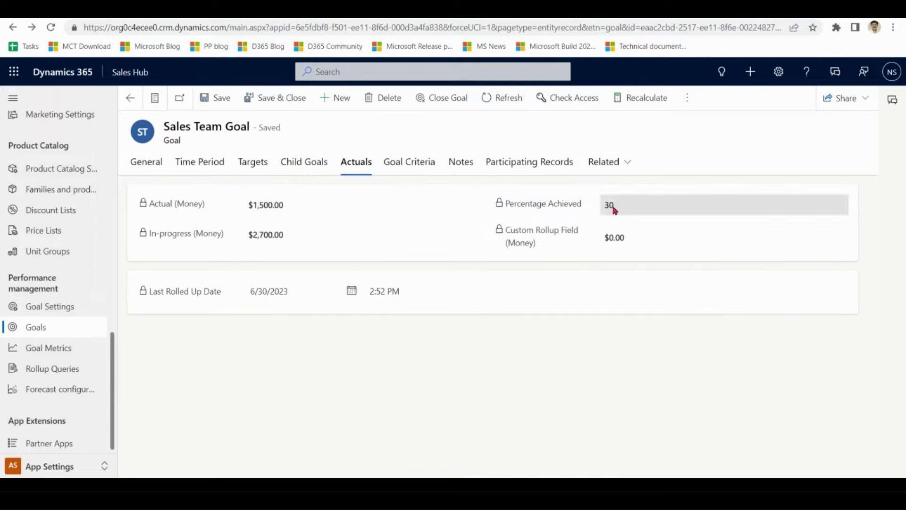
- Look over the Targets, General and Goal Criteria tabs, then return to the Goals list
{"action": "left_click", "coordinate": [248, 162]}
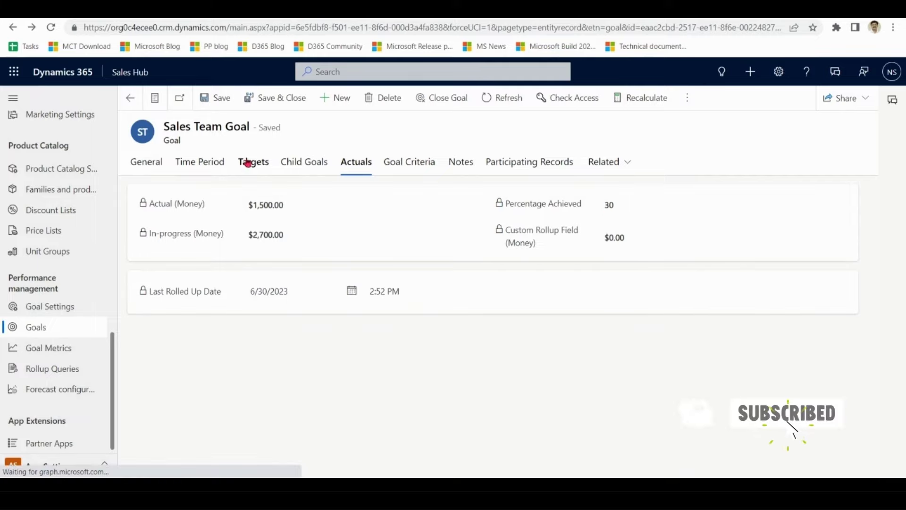
{"action": "left_click", "coordinate": [145, 163]}
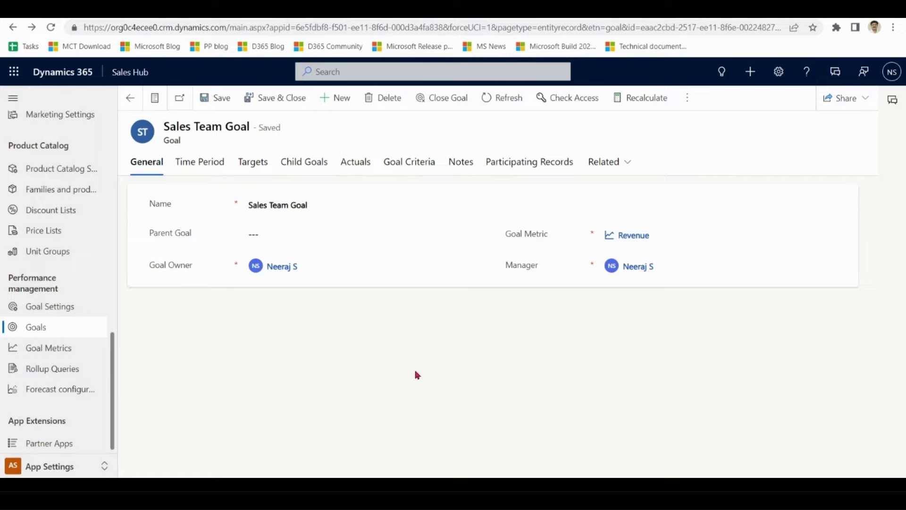
{"action": "left_click", "coordinate": [414, 164]}
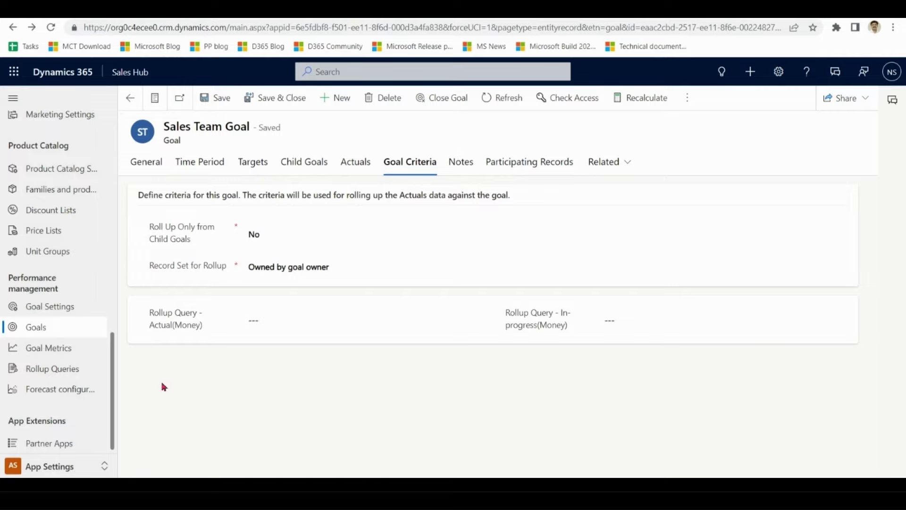
{"action": "left_click", "coordinate": [44, 328]}
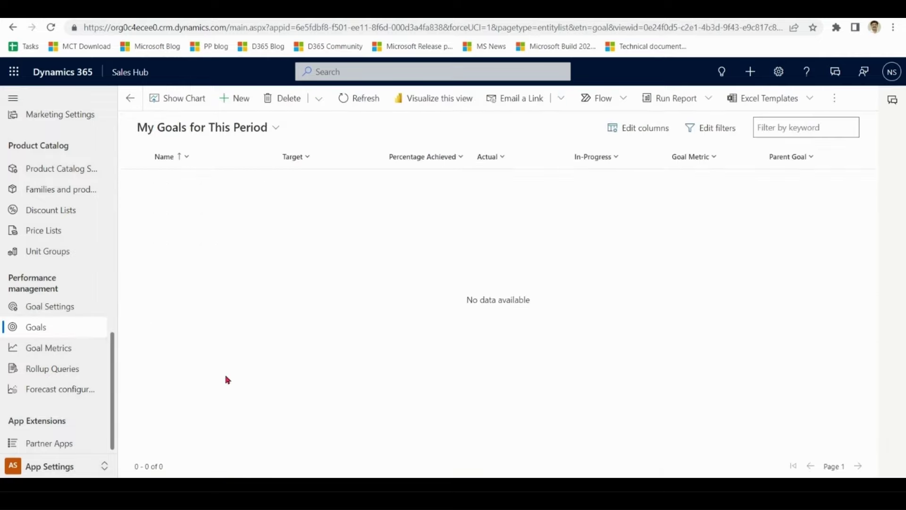
- Switch to the All Goals view and chart progress for Sales Team, John and Steve goals
{"action": "left_click", "coordinate": [276, 127]}
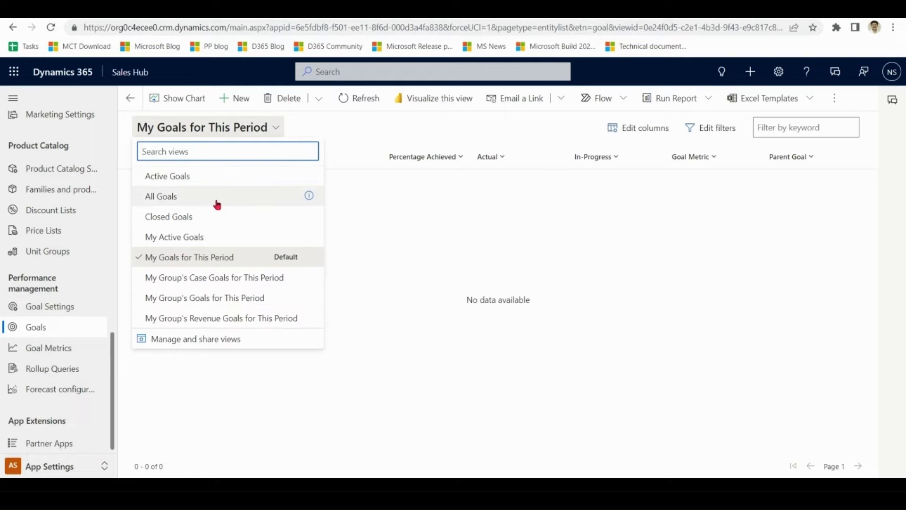
{"action": "left_click", "coordinate": [217, 205]}
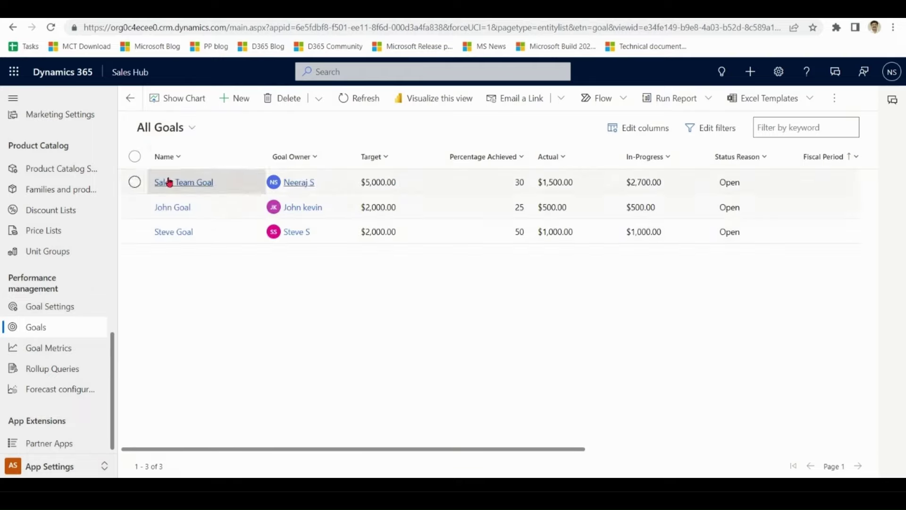
{"action": "left_click", "coordinate": [134, 156]}
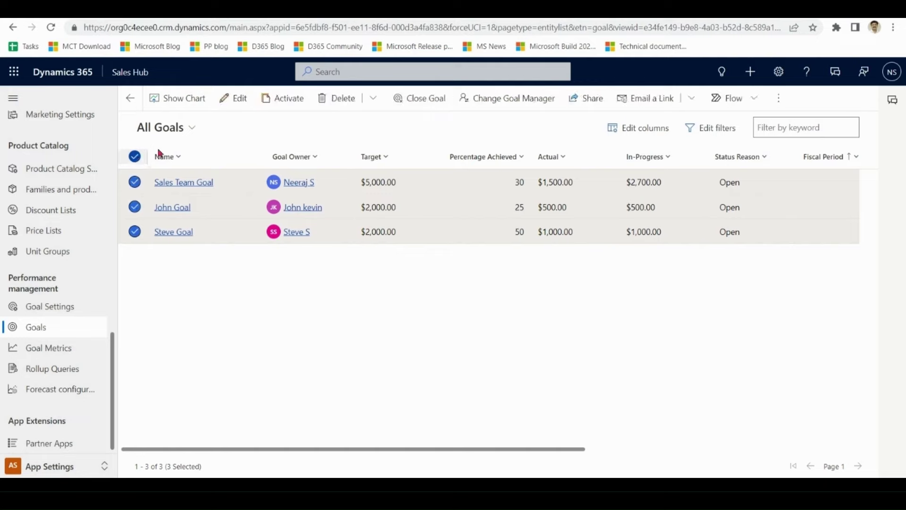
{"action": "left_click", "coordinate": [185, 98]}
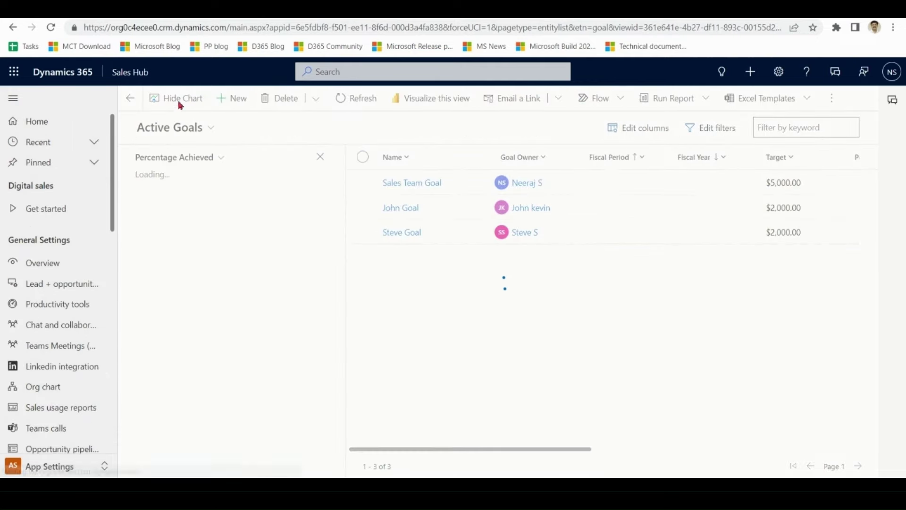
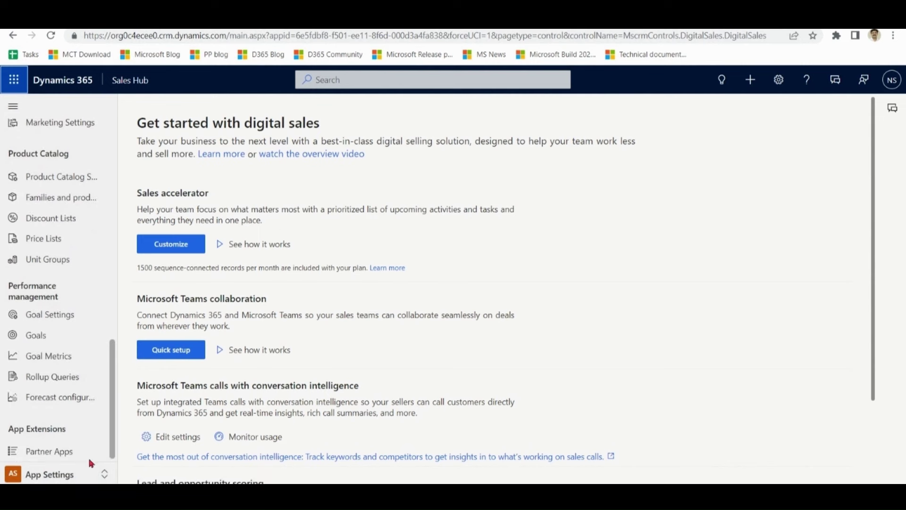
- Open Forecast configuration from App Settings and choose the Org chart forecast template
{"action": "left_click", "coordinate": [68, 399]}
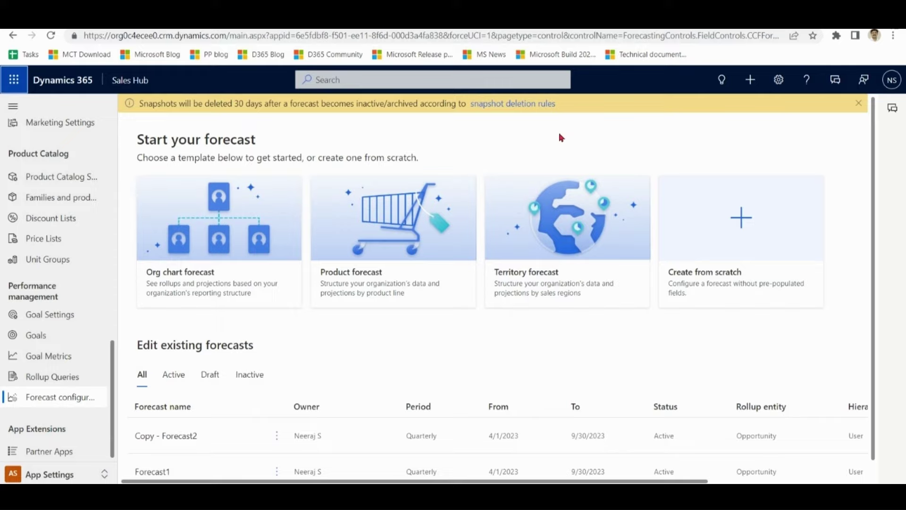
{"action": "left_click", "coordinate": [207, 275]}
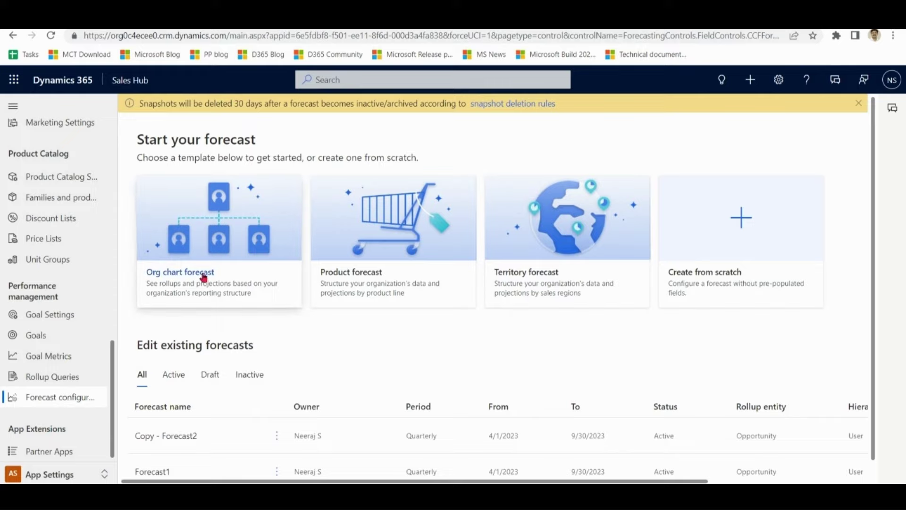
- Name the new forecast 'DemoForecast'
{"action": "left_click", "coordinate": [293, 115]}
{"action": "type", "text": "DemoForecast"}
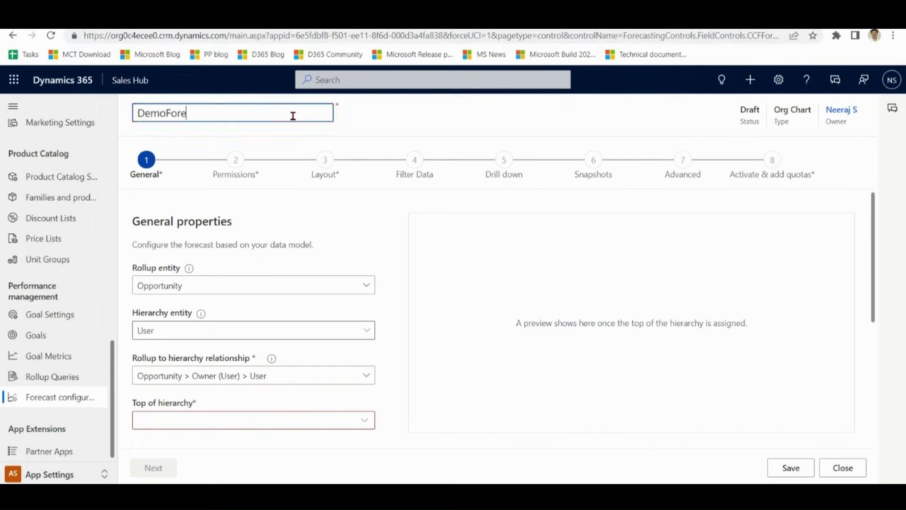
{"action": "left_click", "coordinate": [382, 221]}
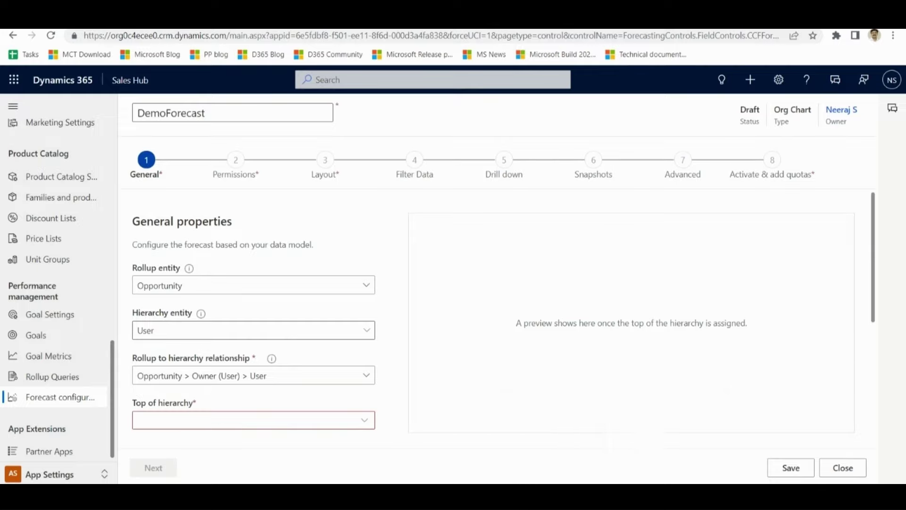
- Check the sales org chart slide in PowerPoint, then return to the browser
{"action": "left_click", "coordinate": [571, 493]}
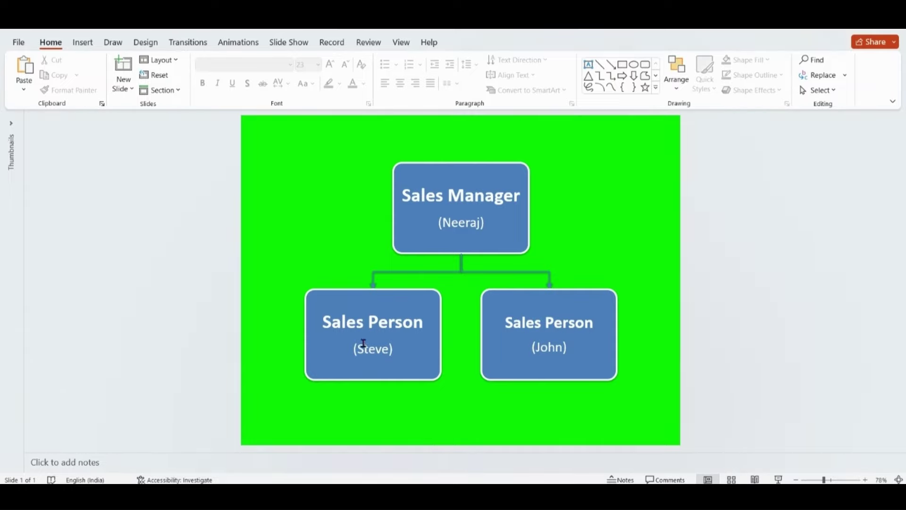
{"action": "mouse_move", "coordinate": [545, 493]}
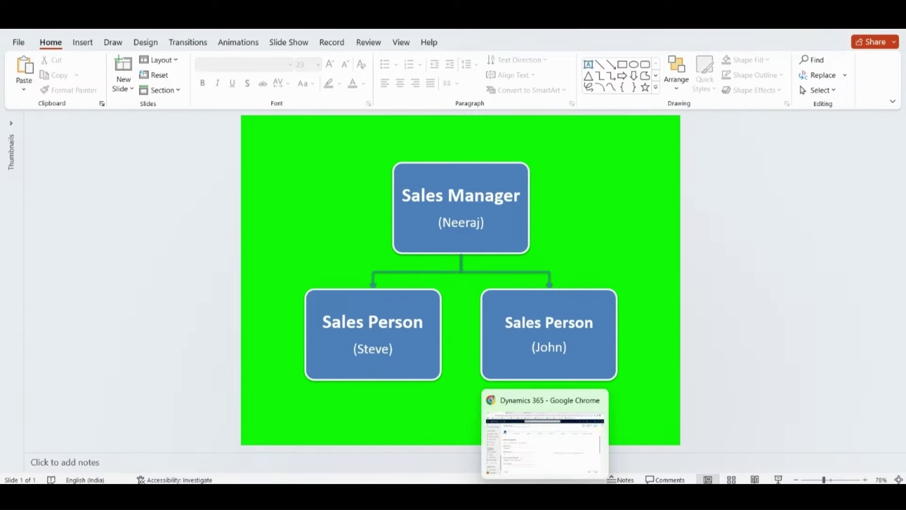
{"action": "left_click", "coordinate": [520, 445]}
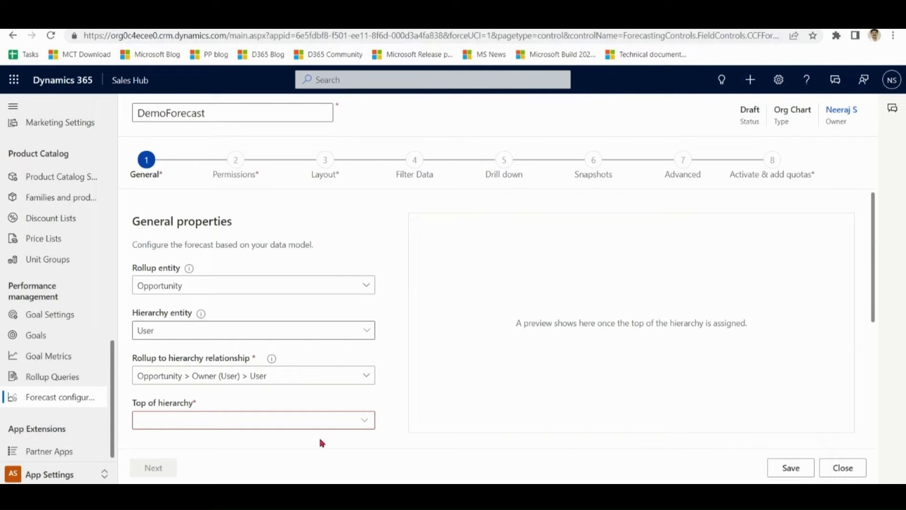
- Set the sales manager as Top of hierarchy and continue to the Permissions step
{"action": "left_click", "coordinate": [268, 420]}
{"action": "type", "text": "neeraj"}
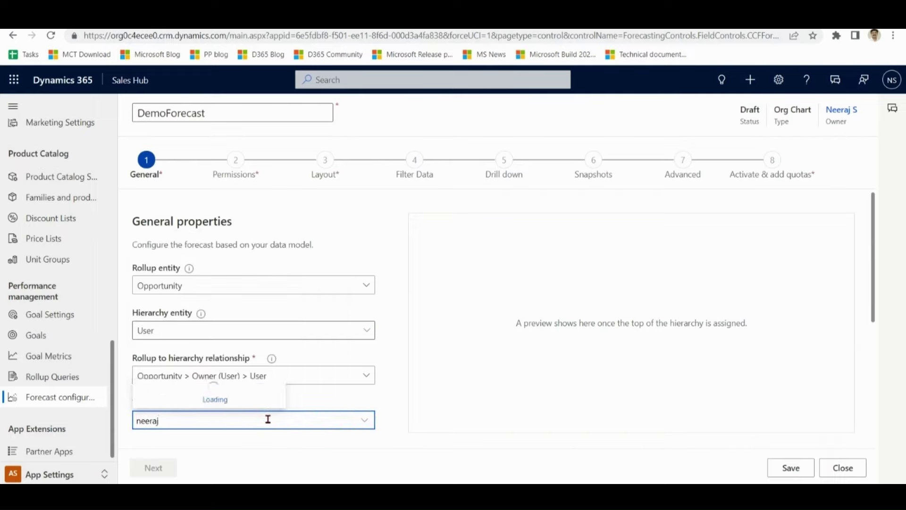
{"action": "left_click", "coordinate": [239, 405]}
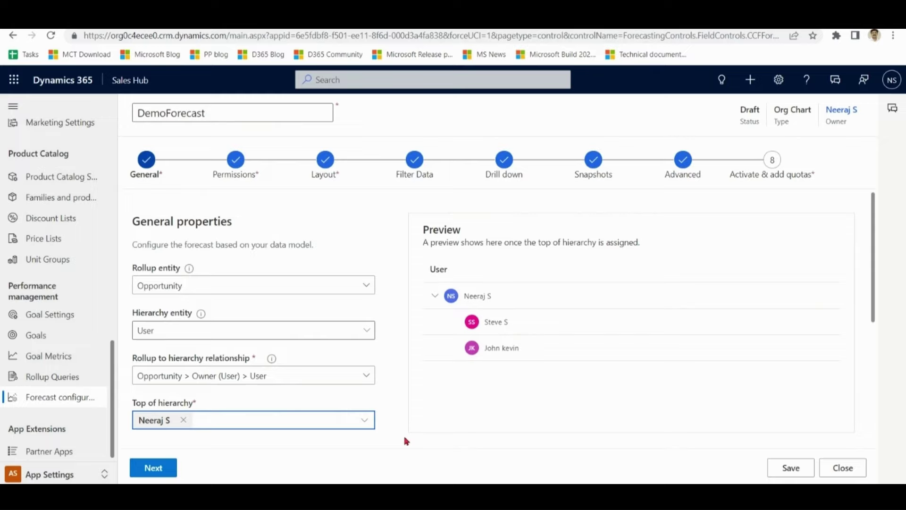
{"action": "left_click", "coordinate": [236, 159]}
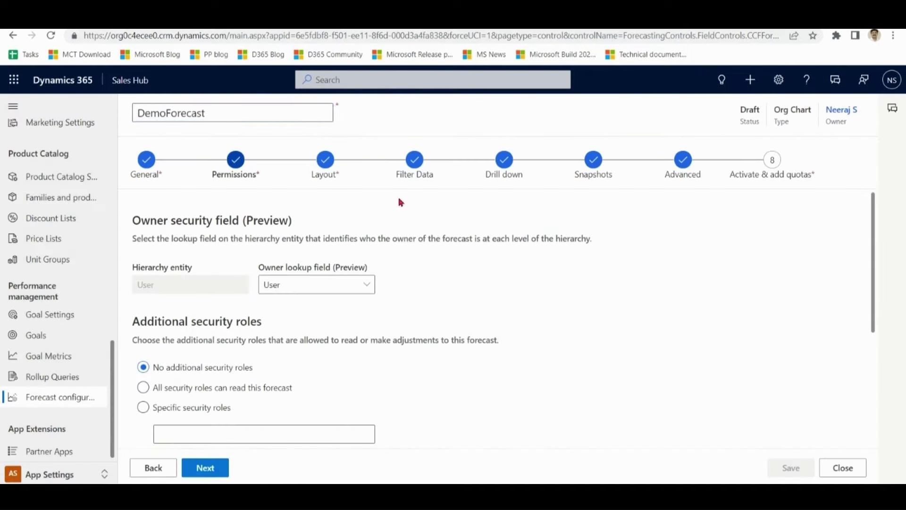
- Leave permissions at No additional security roles and continue to the Layout step
{"action": "left_click_drag", "start_coordinate": [870, 263], "coordinate": [872, 308]}
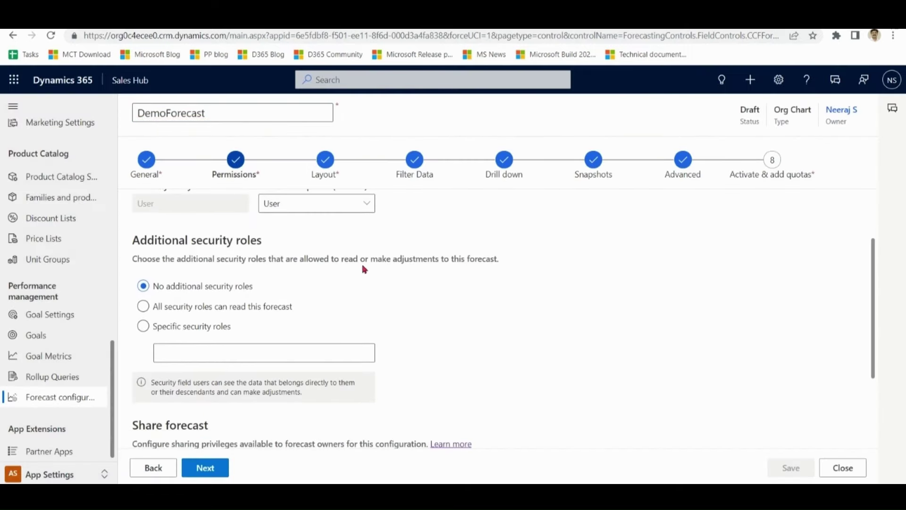
{"action": "left_click_drag", "start_coordinate": [304, 258], "coordinate": [530, 255]}
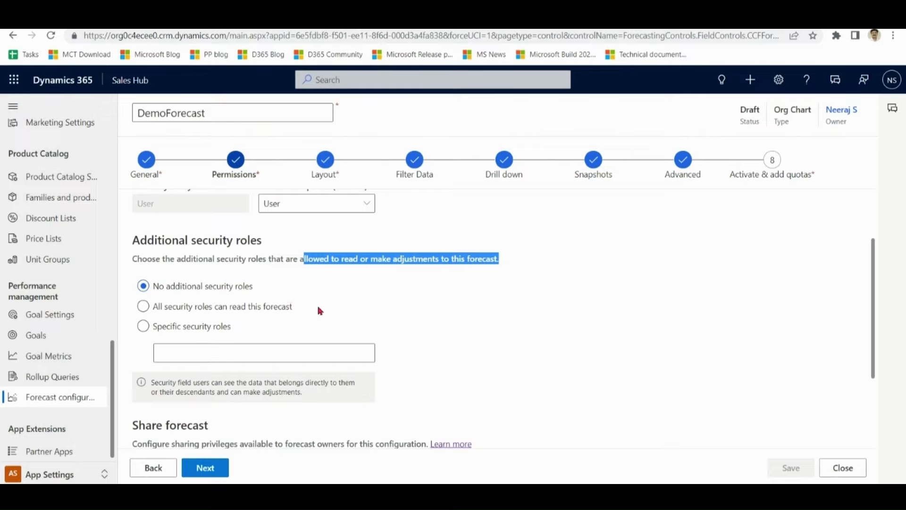
{"action": "left_click", "coordinate": [179, 328]}
{"action": "left_click", "coordinate": [204, 293]}
{"action": "left_click_drag", "start_coordinate": [874, 285], "coordinate": [874, 358]}
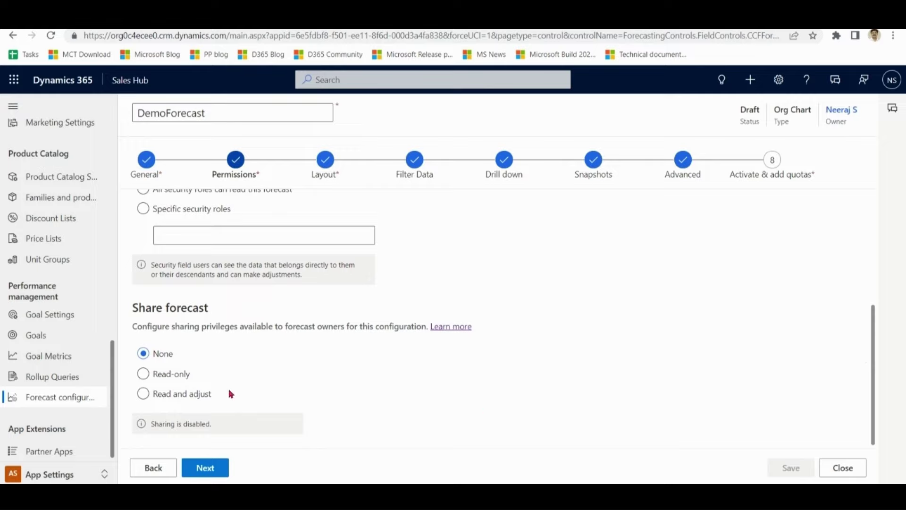
{"action": "left_click", "coordinate": [324, 165]}
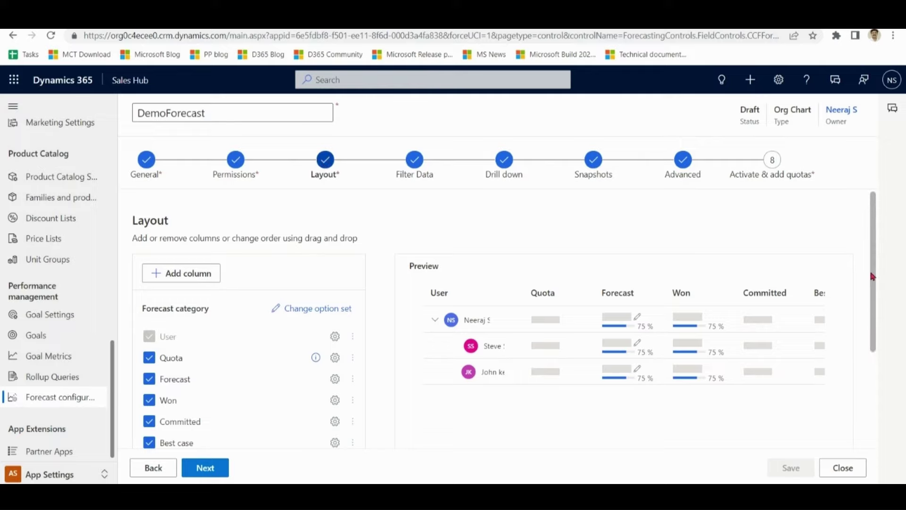
- Keep Est. revenue as the Pipeline column's amount field and continue to Filter Data
{"action": "left_click_drag", "start_coordinate": [877, 287], "coordinate": [876, 369]}
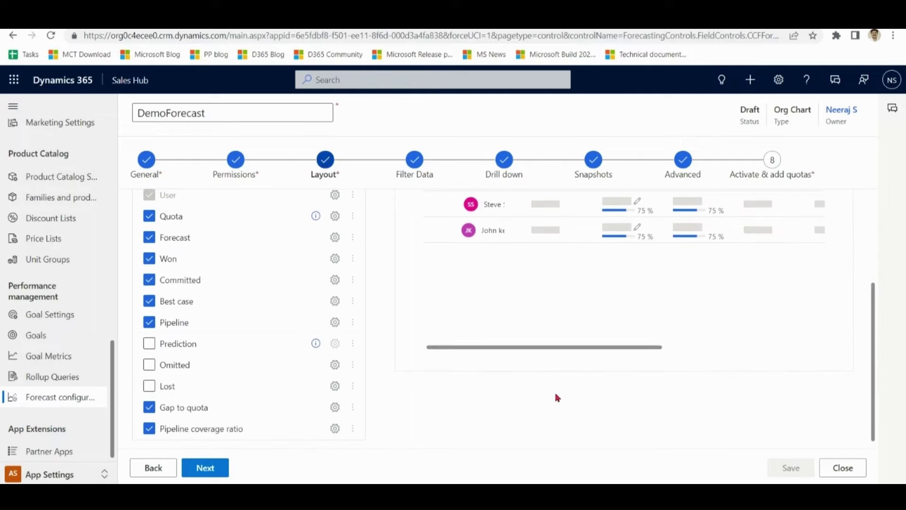
{"action": "left_click", "coordinate": [336, 323]}
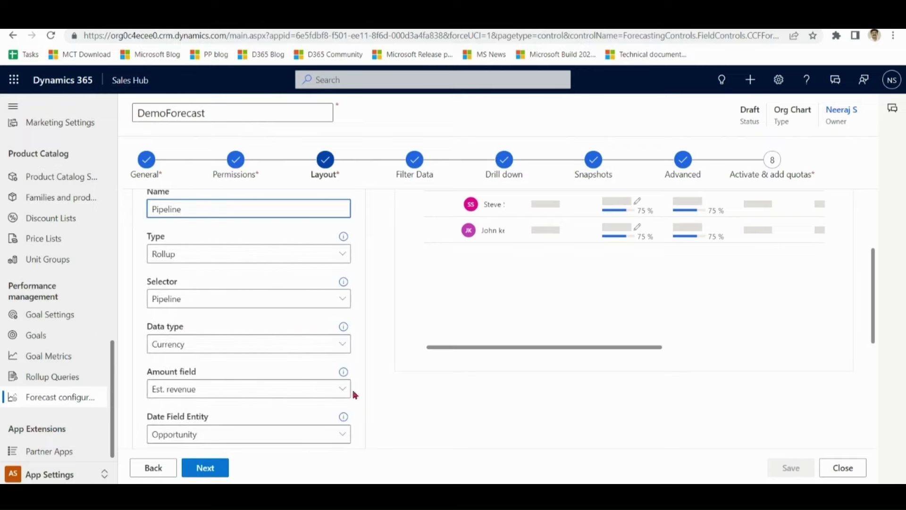
{"action": "left_click", "coordinate": [343, 389]}
{"action": "left_click", "coordinate": [344, 392]}
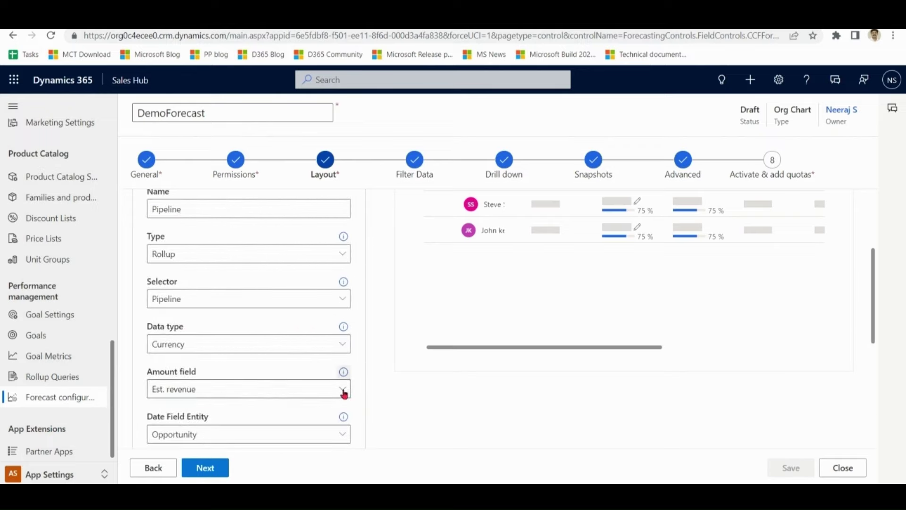
{"action": "left_click_drag", "start_coordinate": [876, 306], "coordinate": [881, 225]}
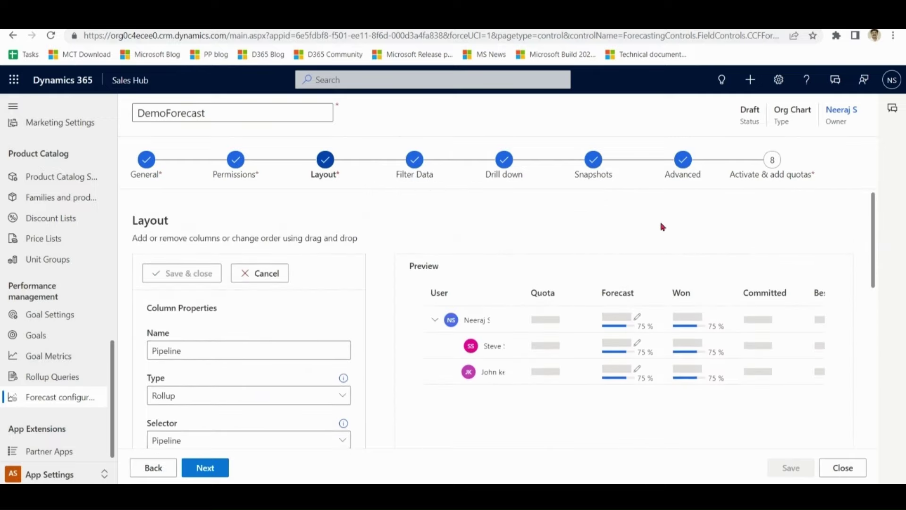
{"action": "left_click", "coordinate": [415, 161]}
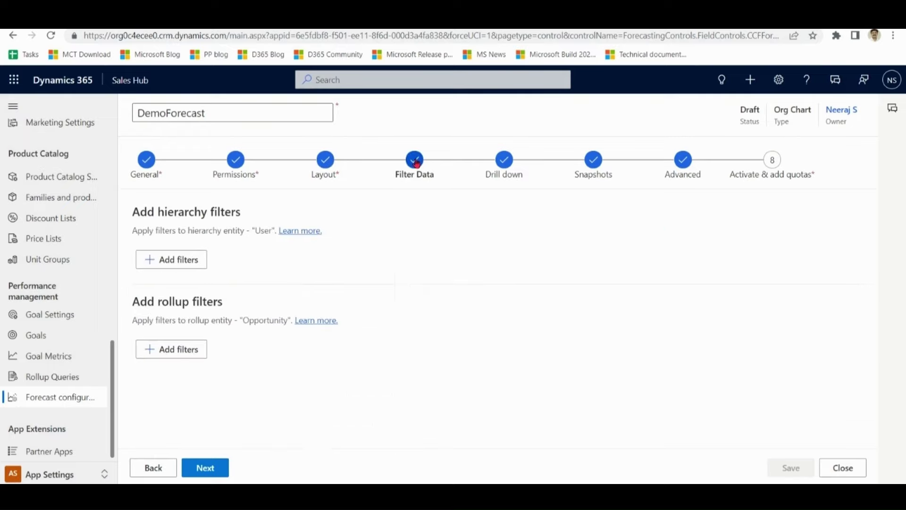
- Review the Account drill down, then look through the Advanced step's settings
{"action": "left_click", "coordinate": [508, 162]}
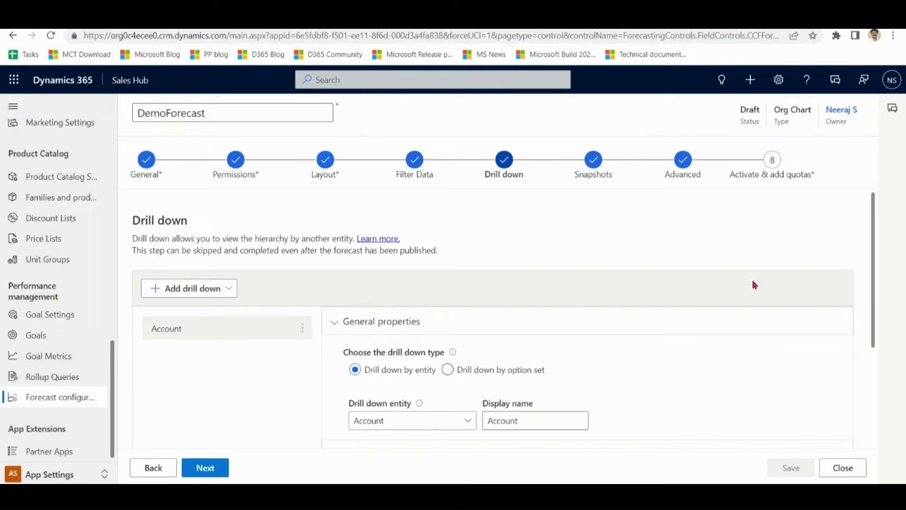
{"action": "left_click", "coordinate": [688, 166]}
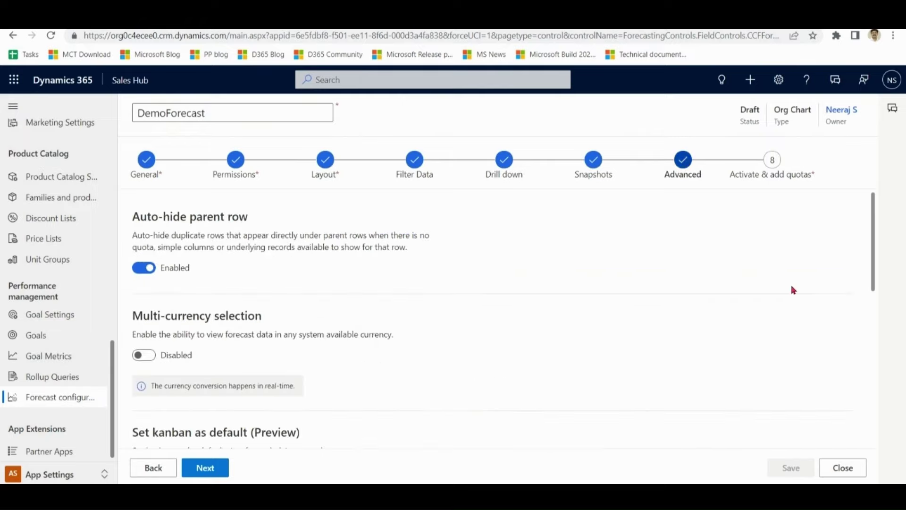
{"action": "left_click_drag", "start_coordinate": [874, 252], "coordinate": [872, 252]}
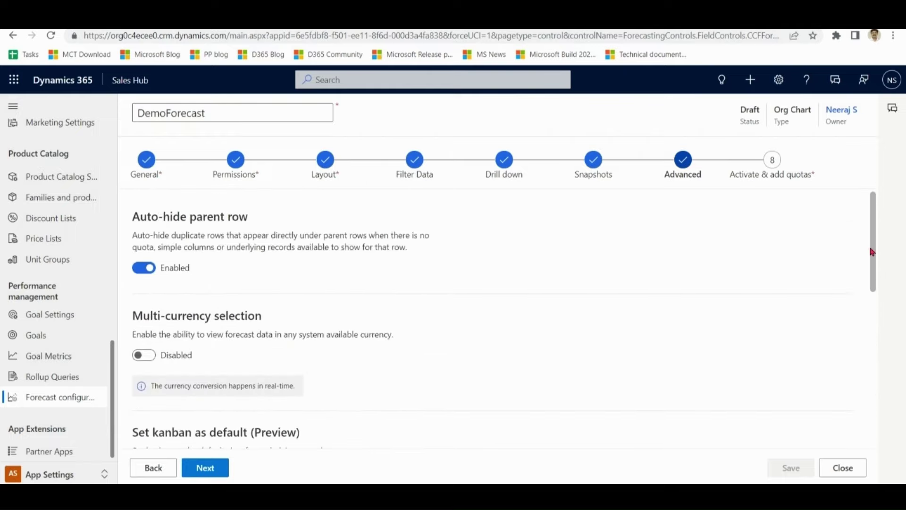
- In General properties, keep the forecast period Quarterly and the fiscal year FY2023
{"action": "left_click", "coordinate": [146, 163]}
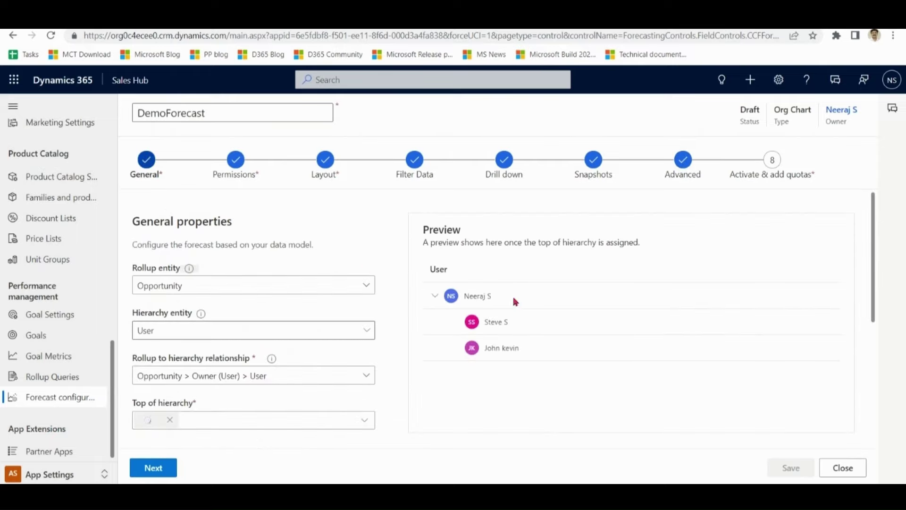
{"action": "left_click_drag", "start_coordinate": [873, 272], "coordinate": [878, 393]}
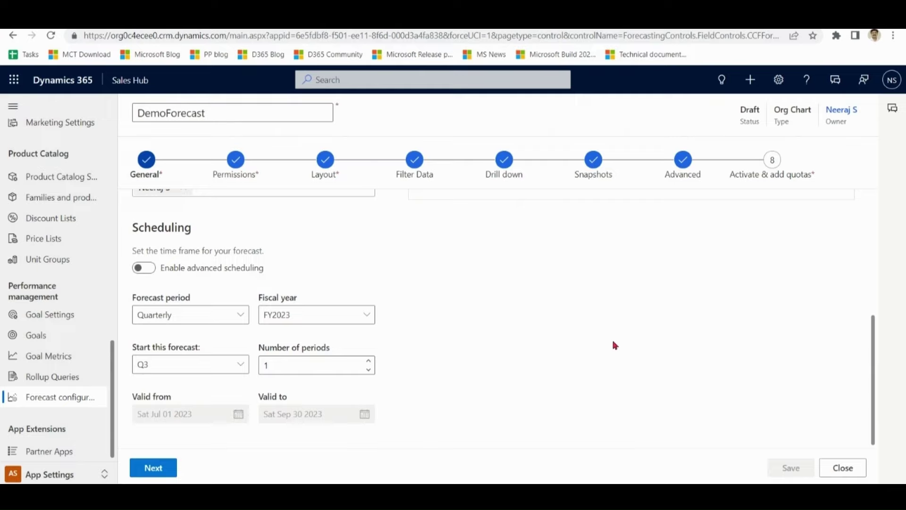
{"action": "left_click", "coordinate": [243, 316]}
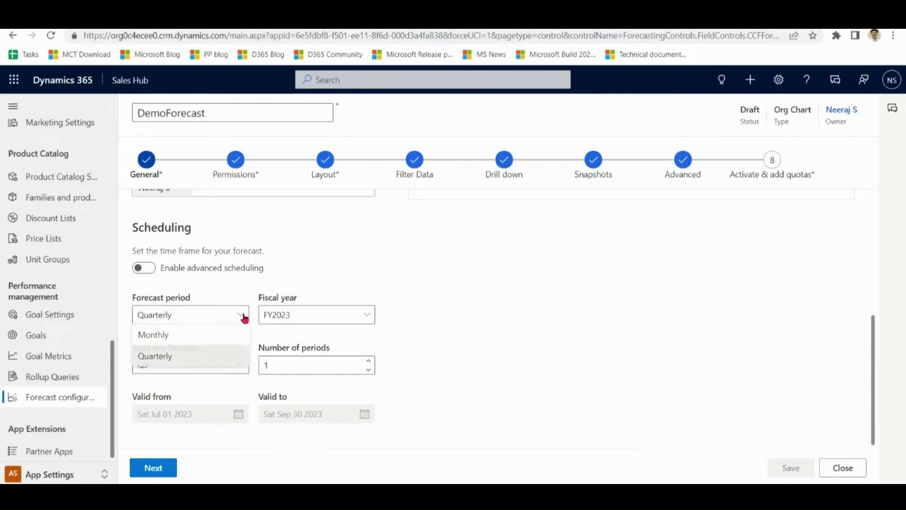
{"action": "left_click", "coordinate": [243, 316]}
{"action": "left_click", "coordinate": [310, 320]}
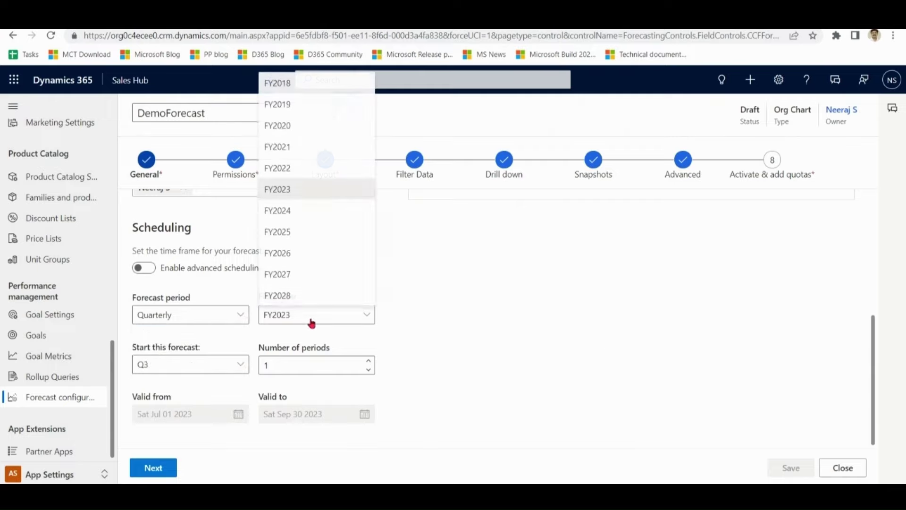
{"action": "left_click", "coordinate": [312, 323]}
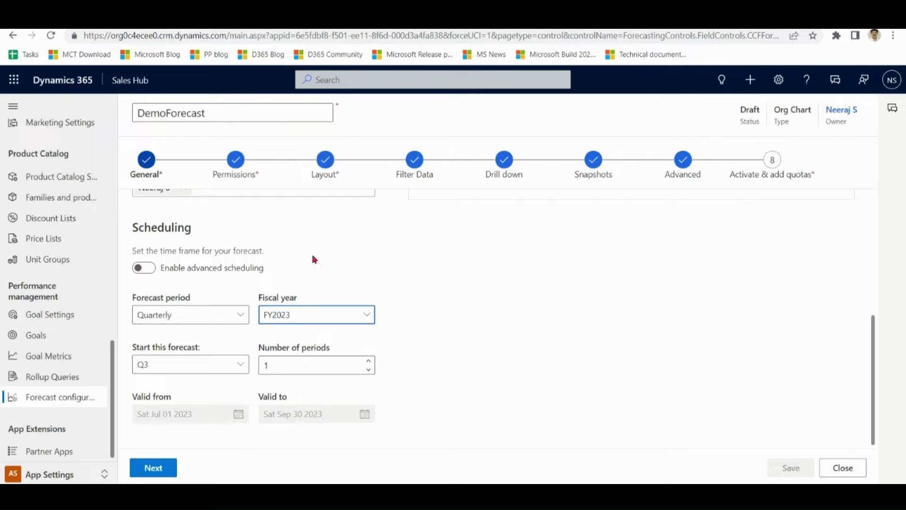
- Leave advanced scheduling off, set Number of periods to 2, and save
{"action": "left_click", "coordinate": [144, 267]}
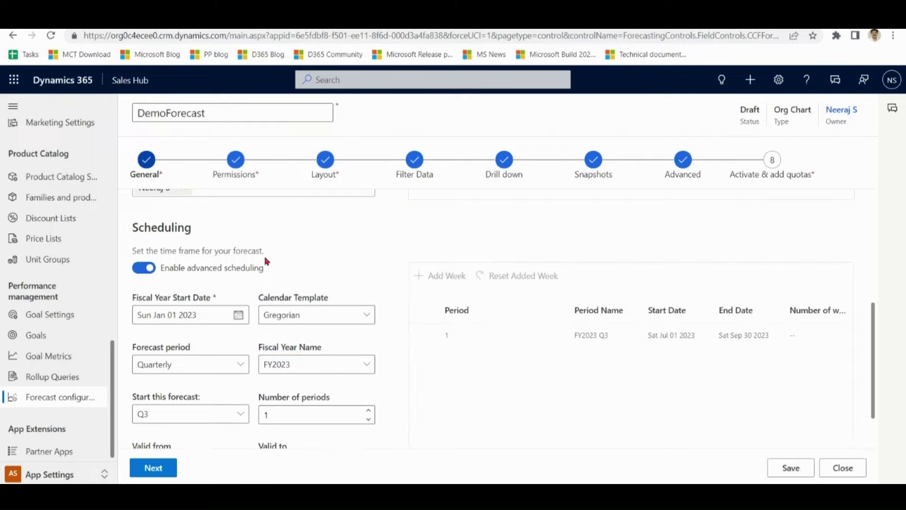
{"action": "left_click", "coordinate": [143, 268]}
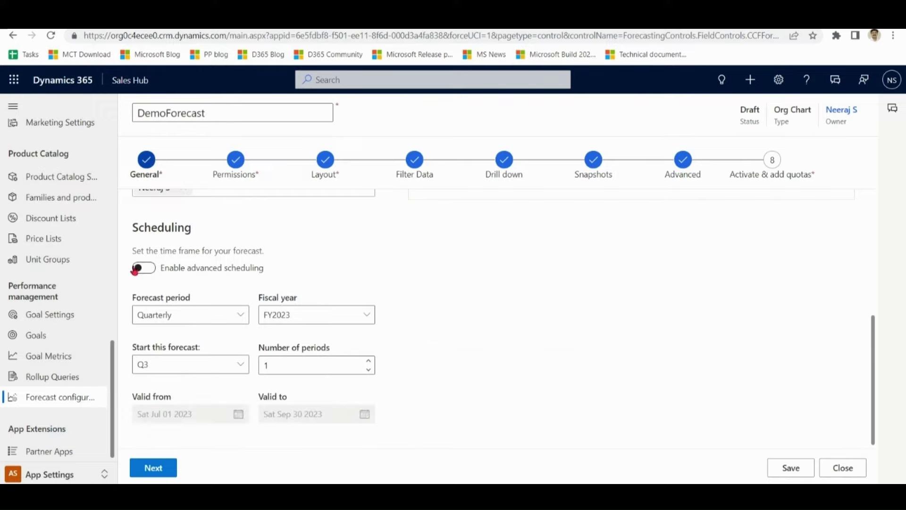
{"action": "left_click", "coordinate": [370, 361]}
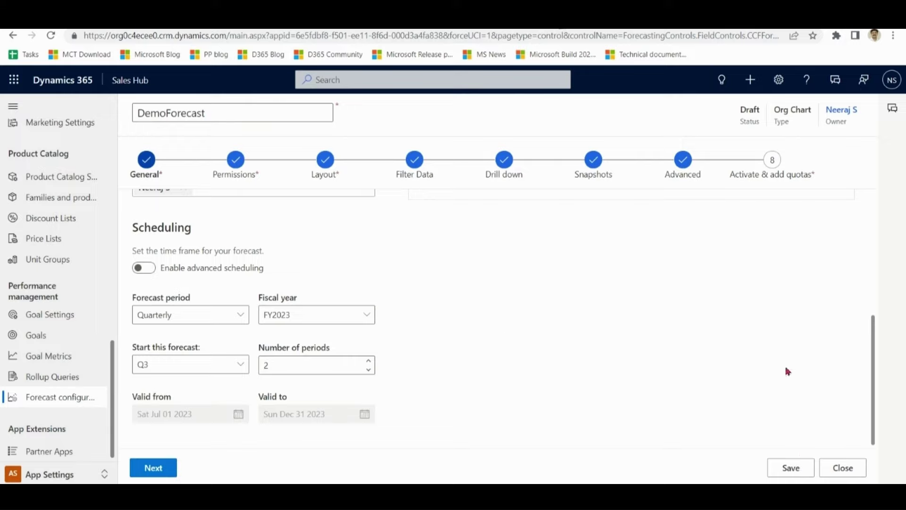
{"action": "left_click", "coordinate": [800, 469]}
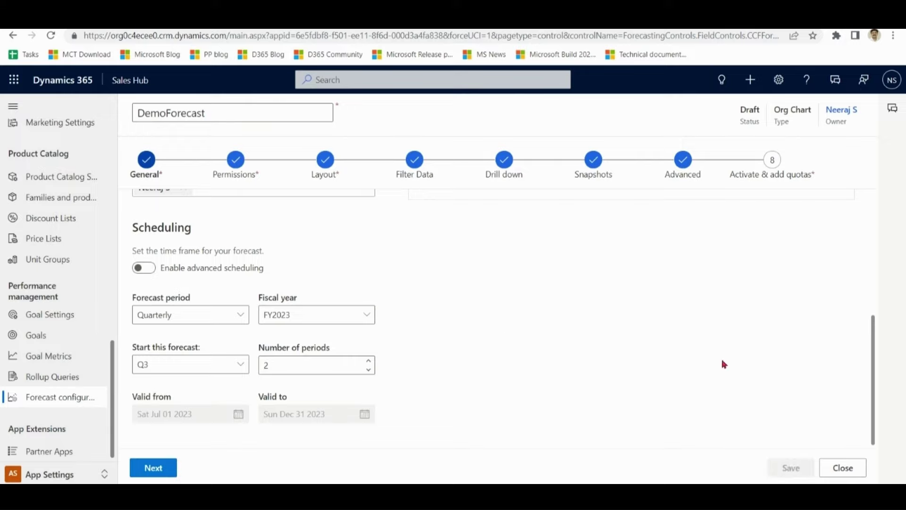
- Activate DemoForecast and open its downloaded simple quota template in Excel
{"action": "left_click", "coordinate": [772, 160]}
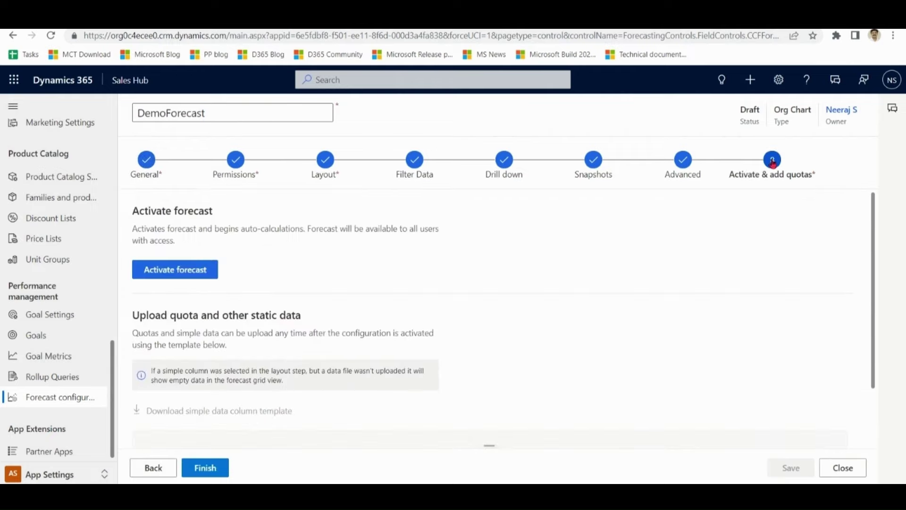
{"action": "left_click", "coordinate": [163, 274]}
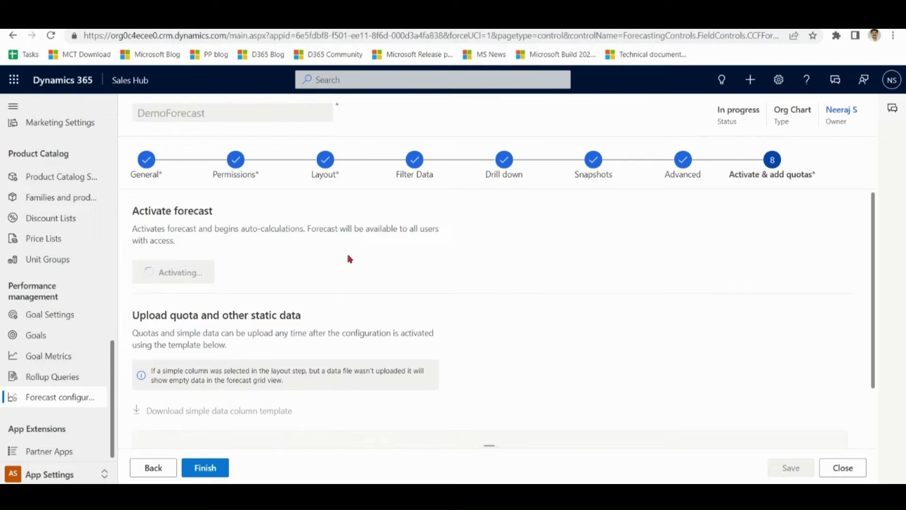
{"action": "left_click_drag", "start_coordinate": [874, 334], "coordinate": [845, 401]}
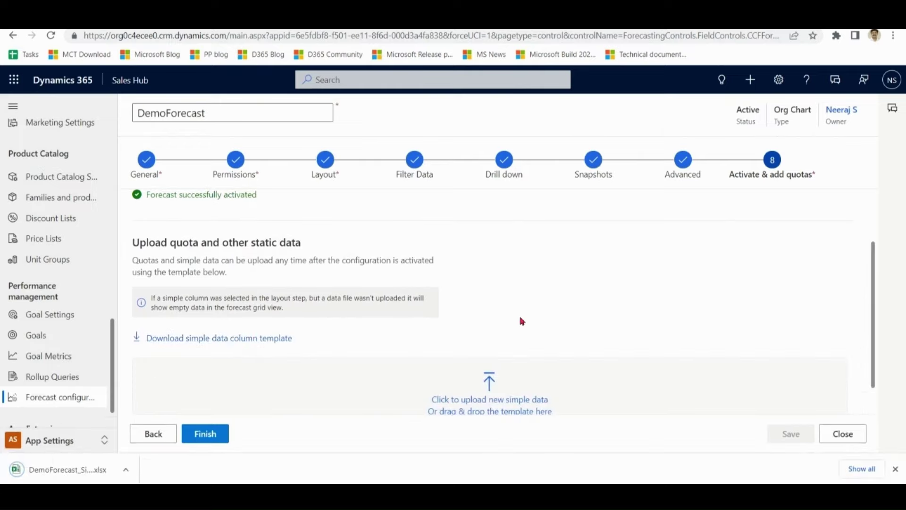
{"action": "left_click", "coordinate": [46, 472]}
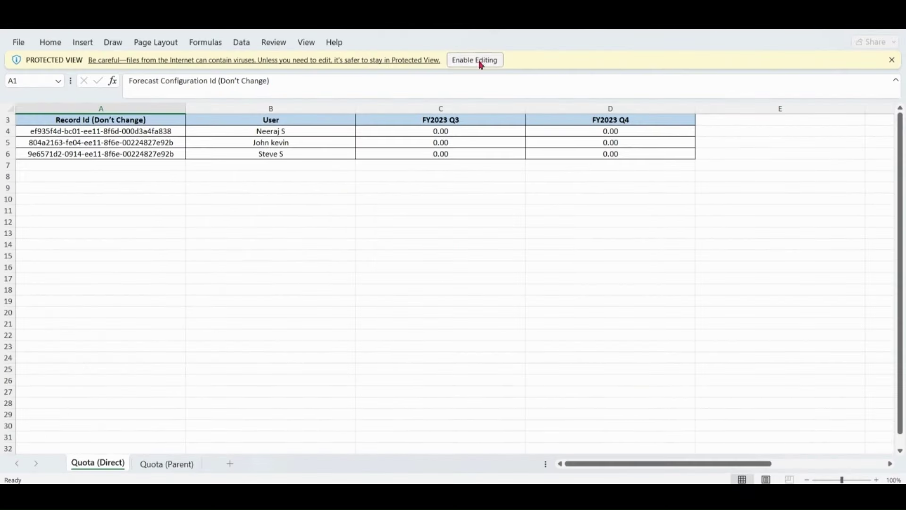
- Enable editing and enter FY2023 Q3 direct quotas 5000, 7000 and 2000 in C6–C4
{"action": "left_click", "coordinate": [479, 61]}
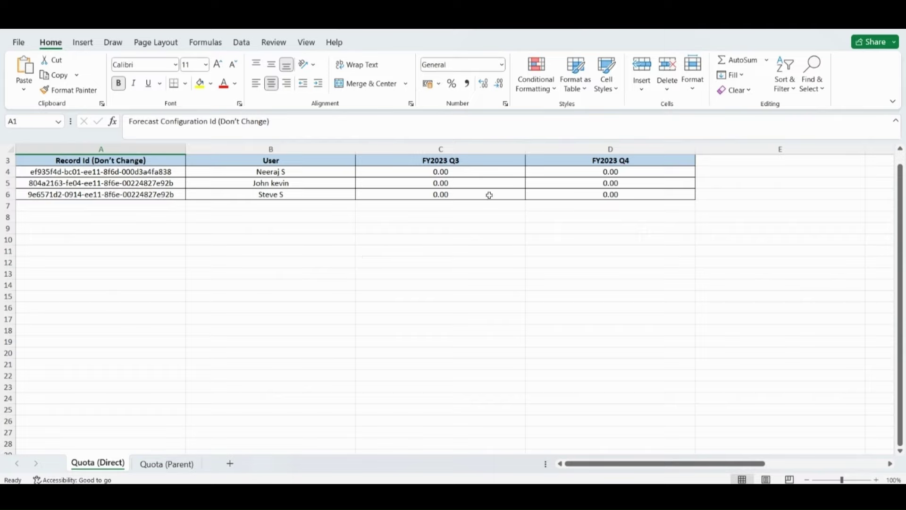
{"action": "left_click", "coordinate": [447, 195]}
{"action": "type", "text": "5000"}
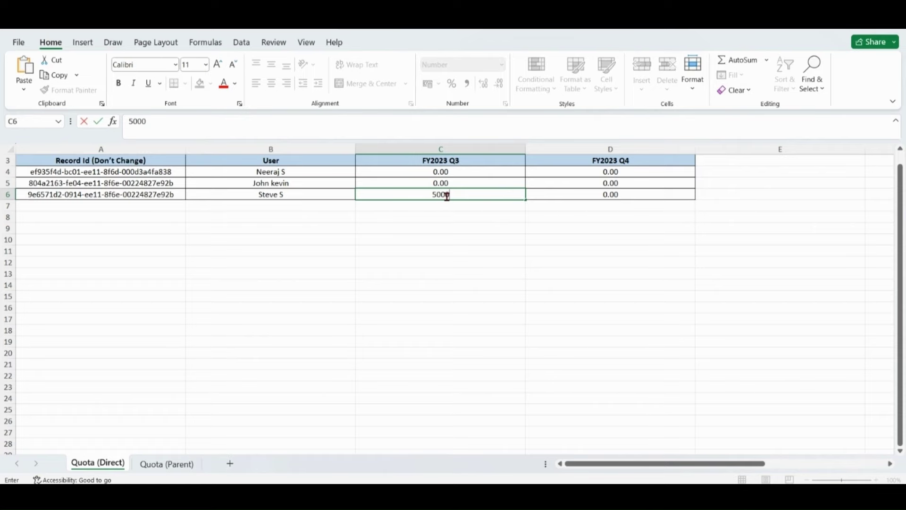
{"action": "key", "text": "Up"}
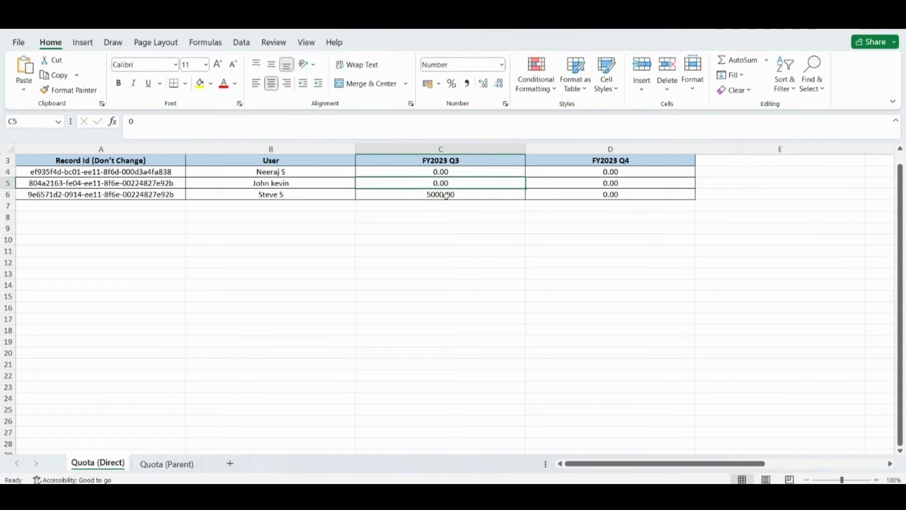
{"action": "type", "text": "7000"}
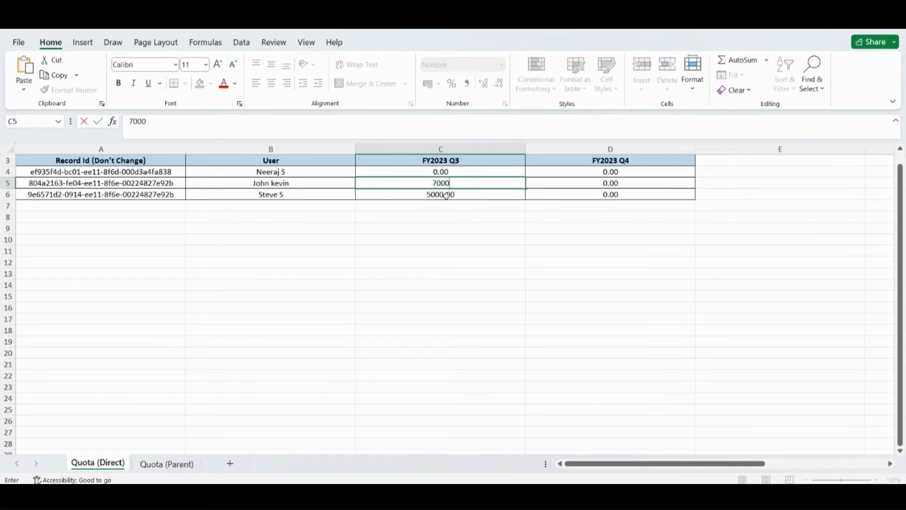
{"action": "key", "text": "Up"}
{"action": "type", "text": "2000"}
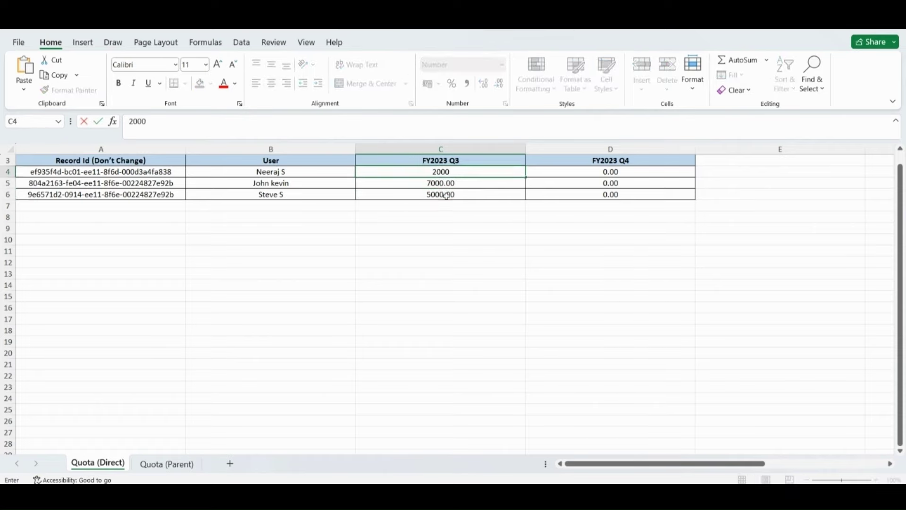
{"action": "key", "text": "Right"}
- Enter FY2023 Q4 direct quotas 6000, 9000 and 3000 in column D
{"action": "key", "text": "Down"}
{"action": "key", "text": "Down"}
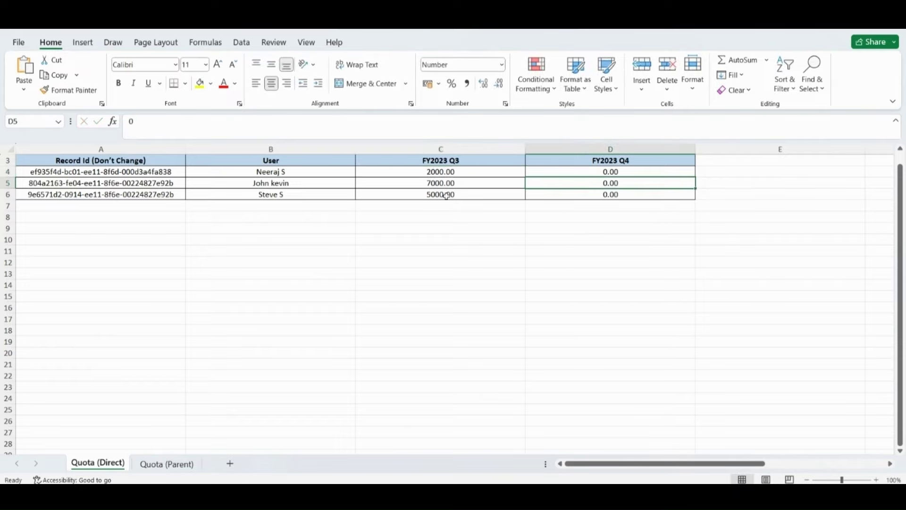
{"action": "type", "text": "6000"}
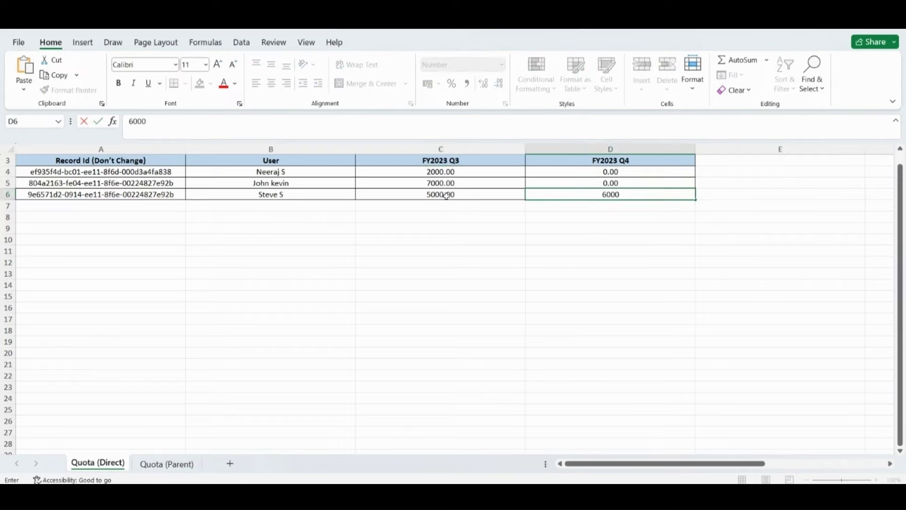
{"action": "key", "text": "Up"}
{"action": "type", "text": "90000"}
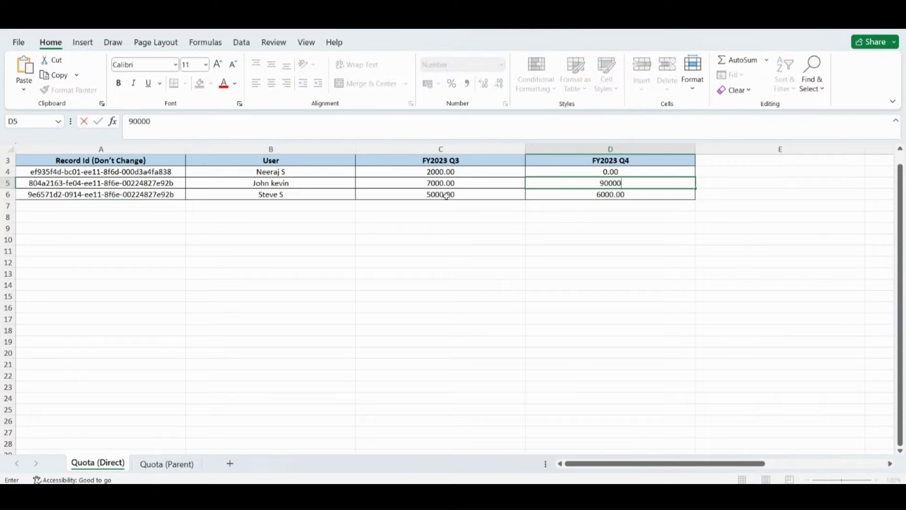
{"action": "key", "text": "BackSpace"}
{"action": "key", "text": "Up"}
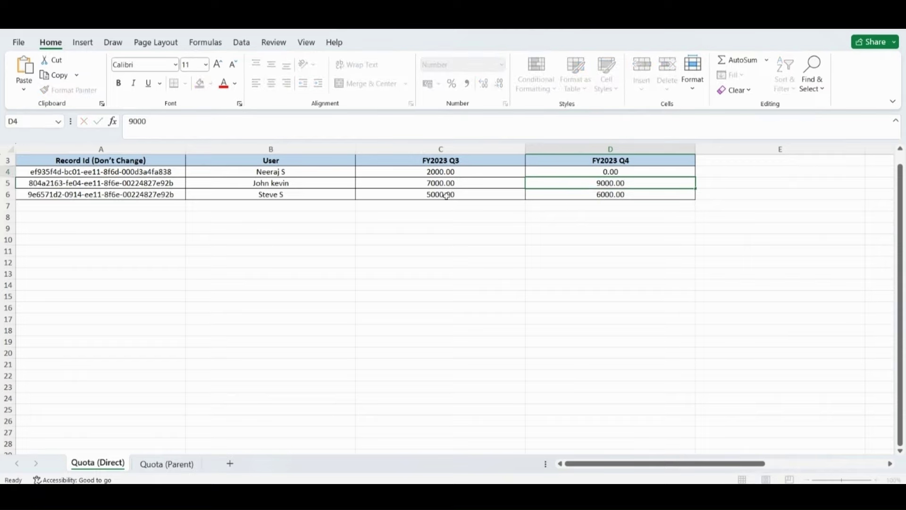
{"action": "type", "text": "3000"}
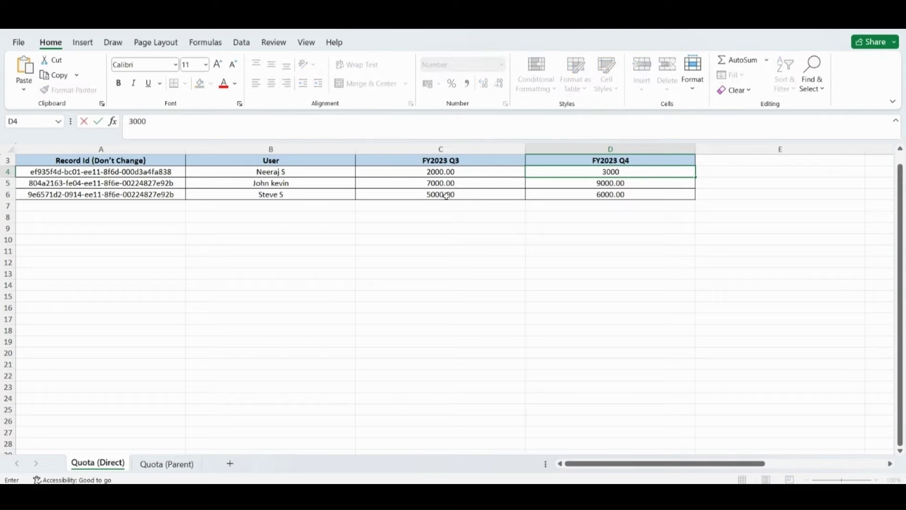
{"action": "left_click", "coordinate": [431, 276]}
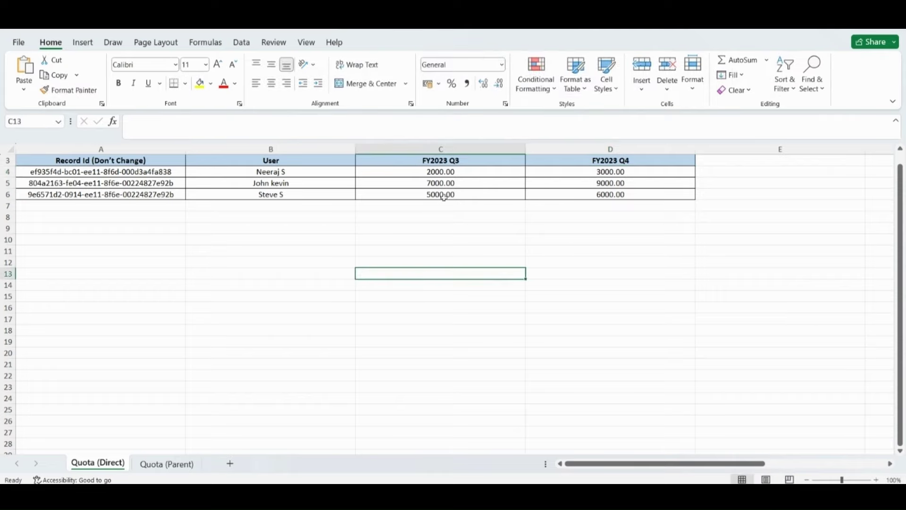
- On Quota (Parent), set C4 to 14000 and D4 to 18000, then save and close
{"action": "left_click", "coordinate": [146, 464]}
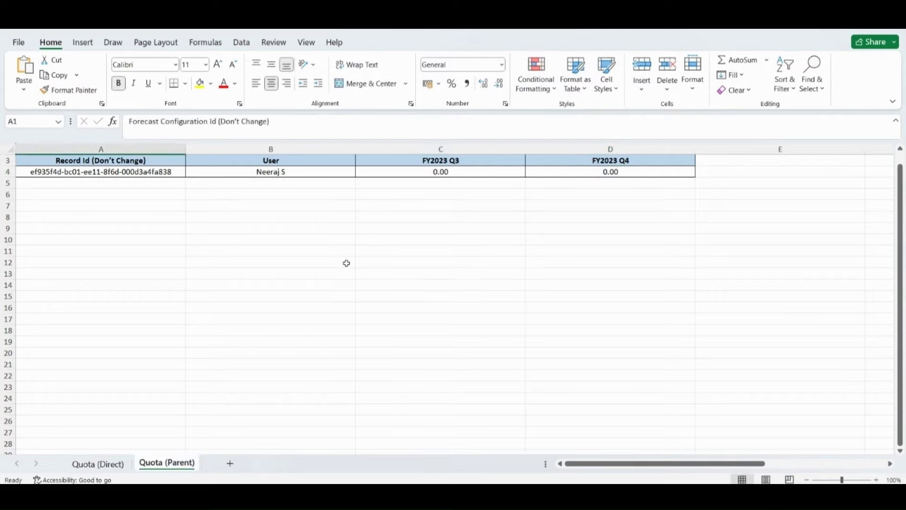
{"action": "left_click", "coordinate": [462, 171]}
{"action": "type", "text": "14000"}
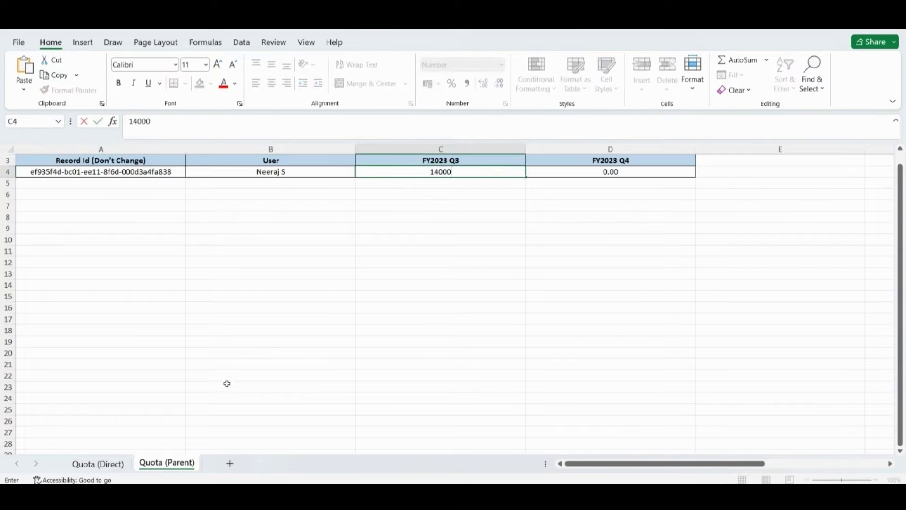
{"action": "left_click", "coordinate": [226, 383]}
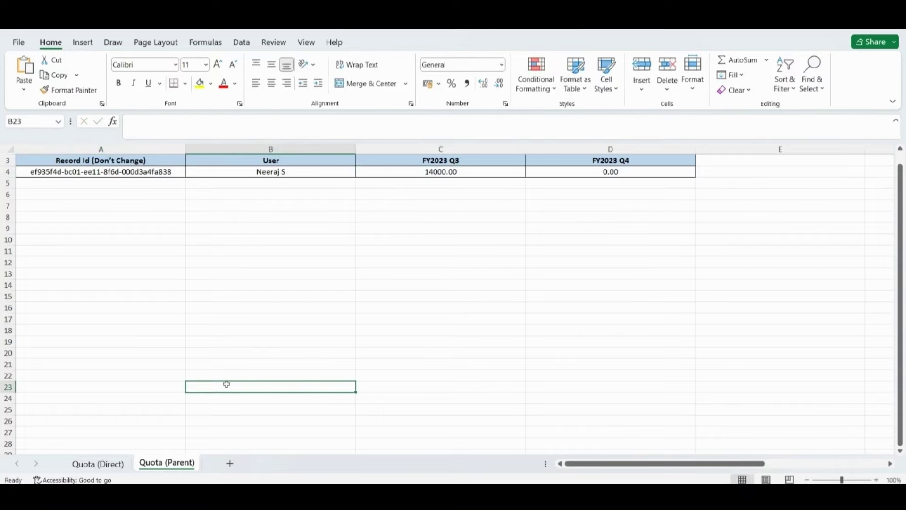
{"action": "left_click", "coordinate": [117, 464]}
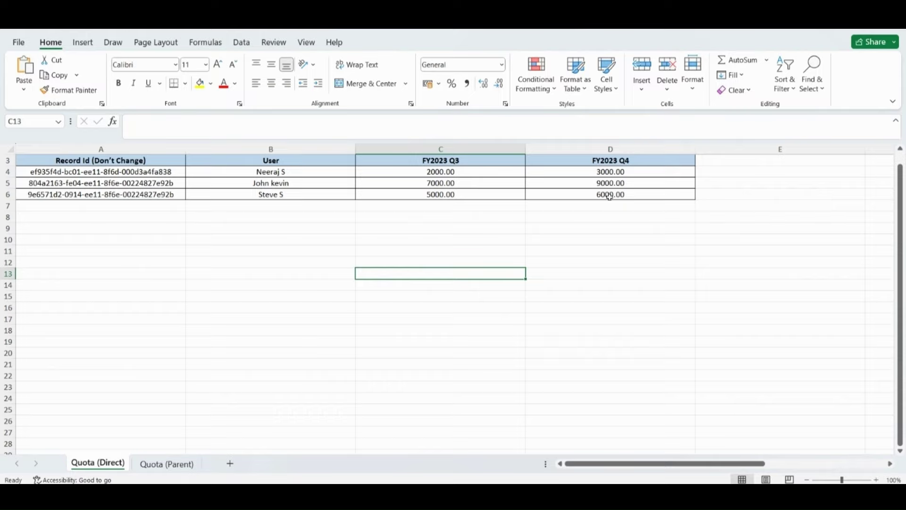
{"action": "left_click", "coordinate": [160, 464]}
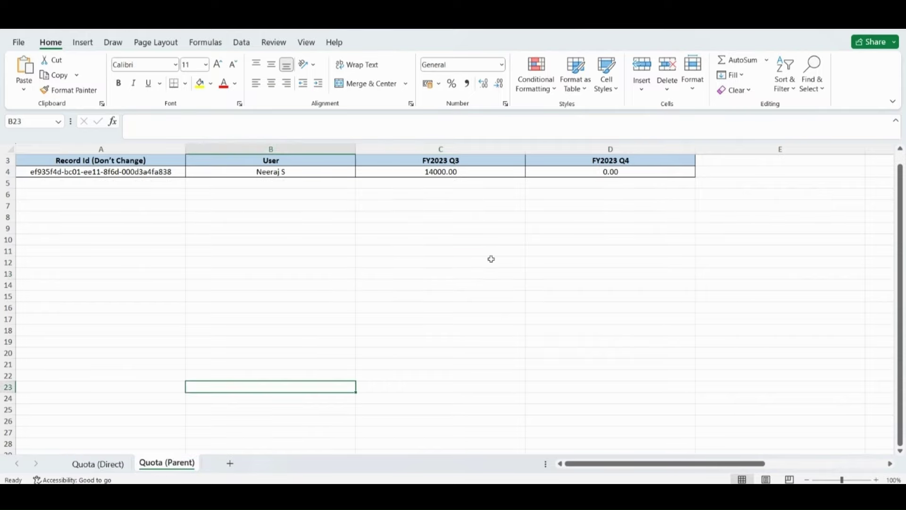
{"action": "left_click", "coordinate": [586, 169]}
{"action": "type", "text": "18000"}
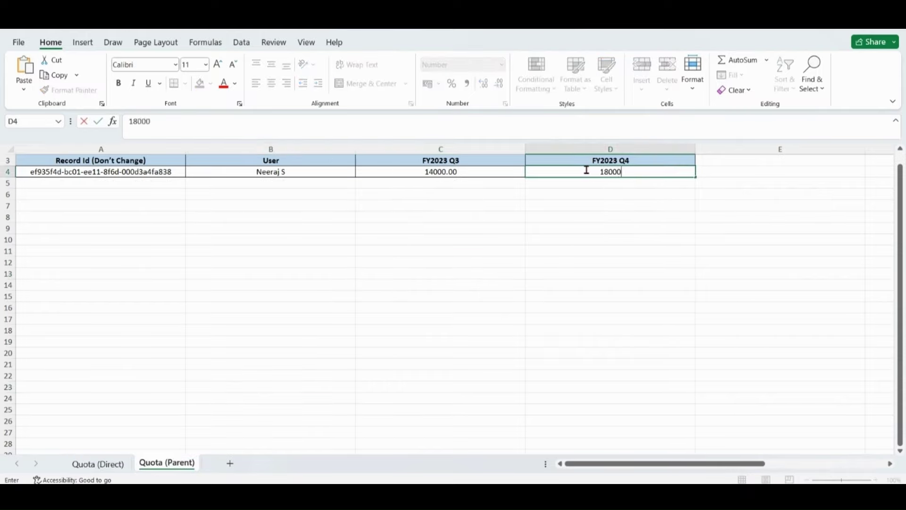
{"action": "left_click", "coordinate": [415, 290]}
{"action": "left_click", "coordinate": [892, 32]}
{"action": "left_click", "coordinate": [418, 266]}
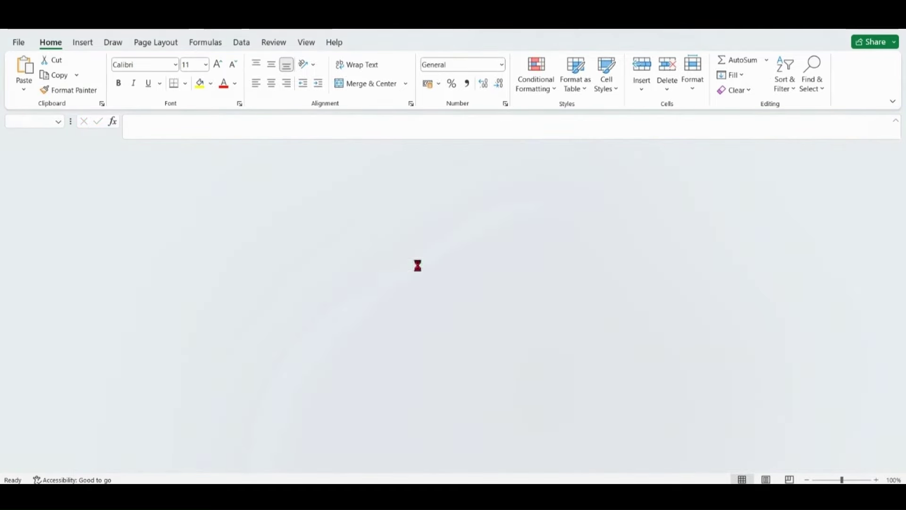
- Upload DemoForecast_Simple.xlsx as the quota file and click Finish
{"action": "left_click", "coordinate": [491, 383]}
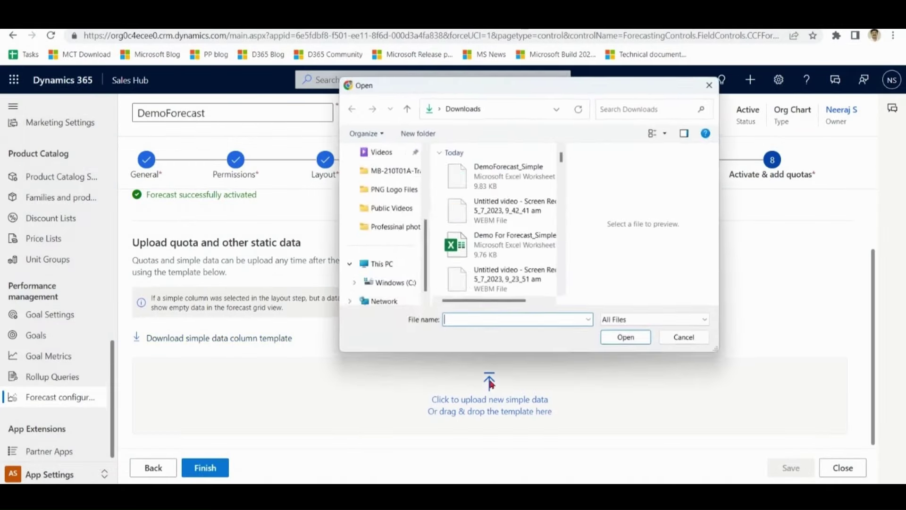
{"action": "left_click", "coordinate": [533, 180]}
{"action": "left_click", "coordinate": [628, 338]}
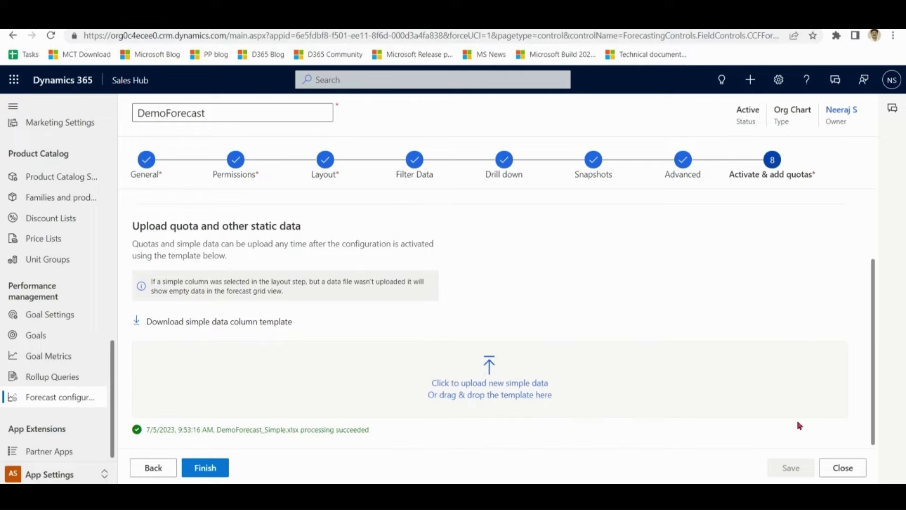
{"action": "left_click", "coordinate": [214, 469]}
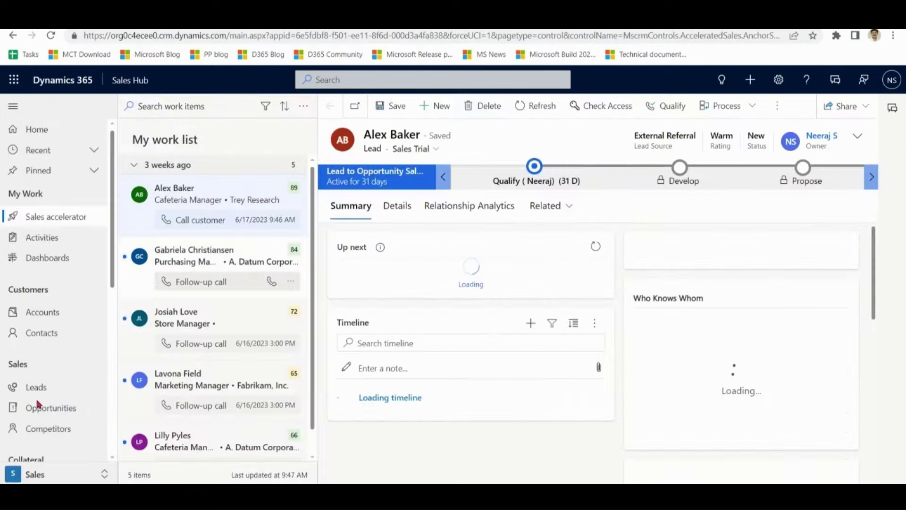
- Open Sales forecasts and switch the grid to DemoForecast
{"action": "left_click", "coordinate": [43, 476]}
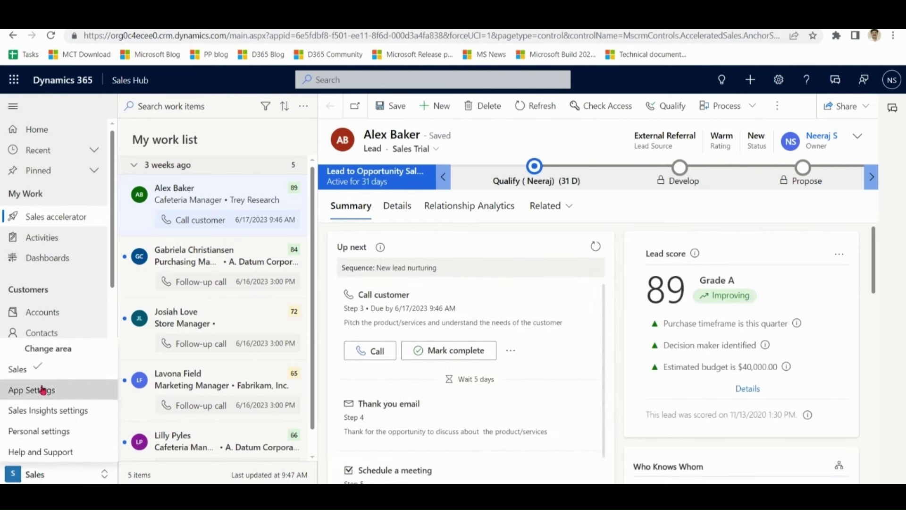
{"action": "left_click", "coordinate": [26, 370]}
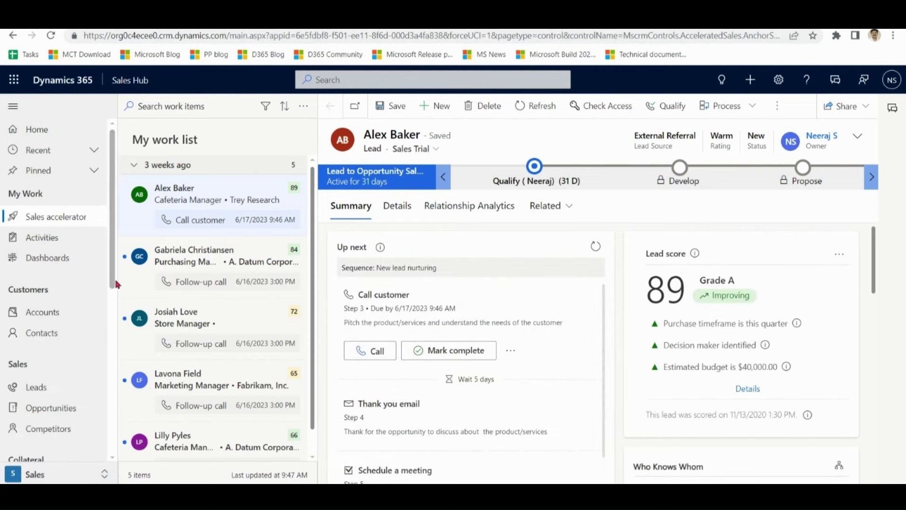
{"action": "scroll", "coordinate": [109, 416], "scroll_direction": "down", "scroll_amount": 6}
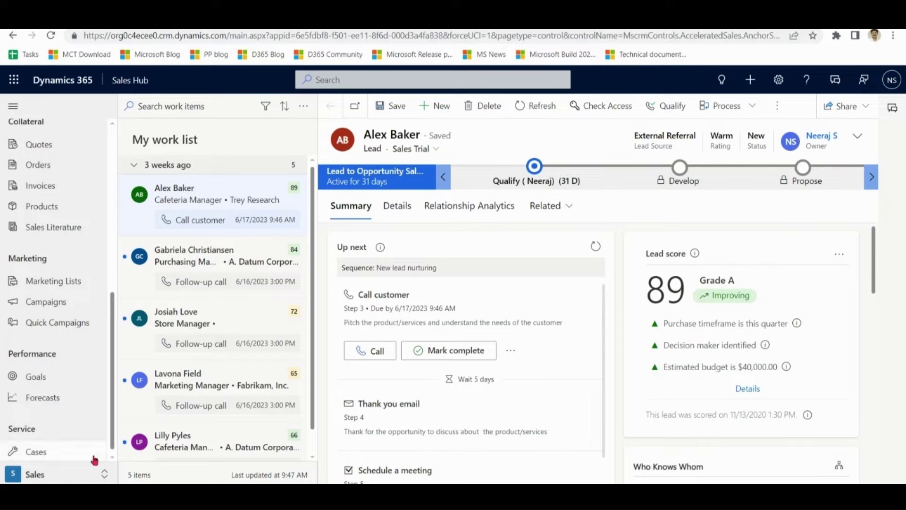
{"action": "left_click", "coordinate": [43, 400]}
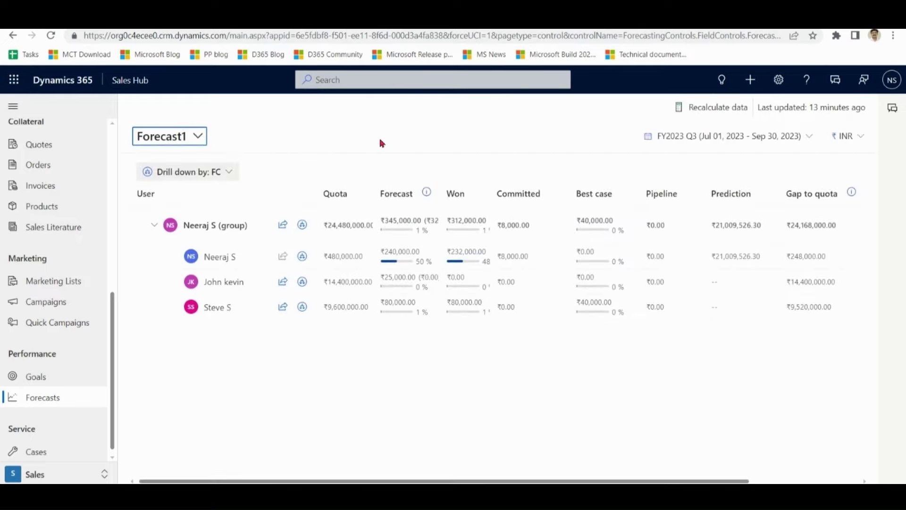
{"action": "left_click", "coordinate": [203, 139]}
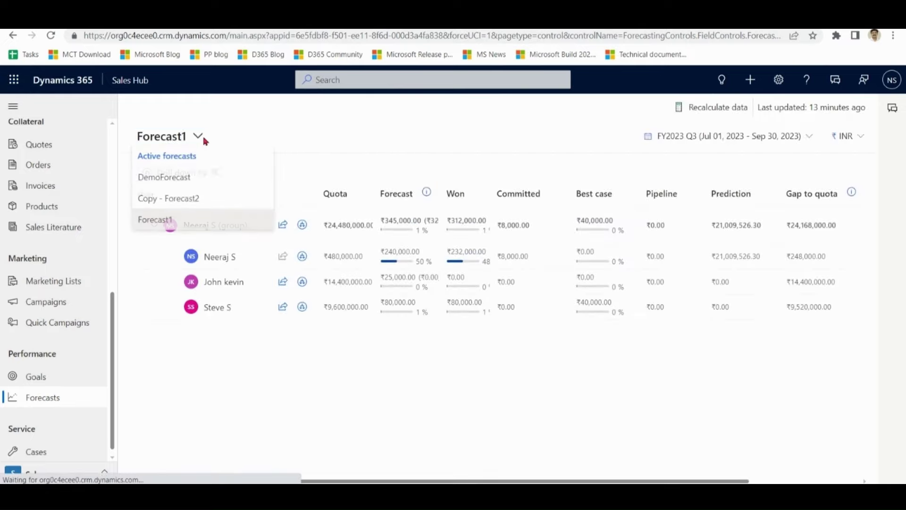
{"action": "left_click", "coordinate": [182, 178]}
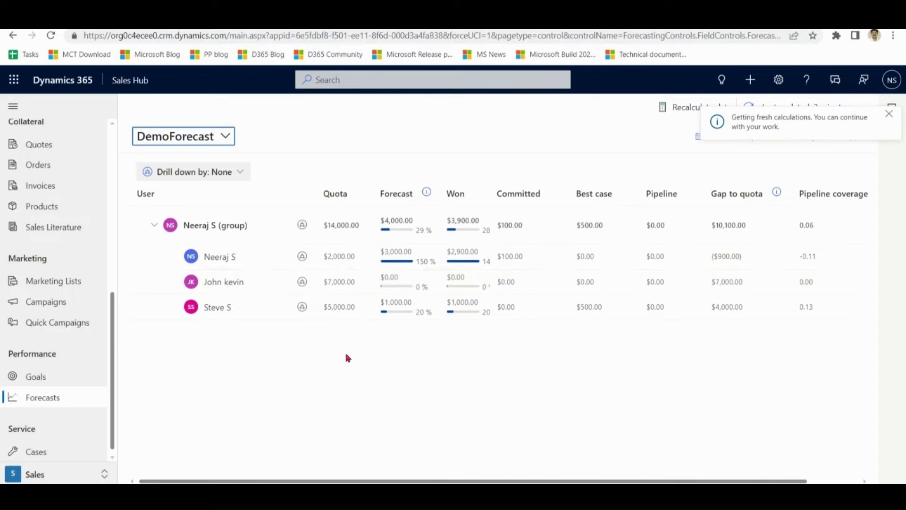
- Dismiss the recalculation notice, view FY2023 Q4, then return to FY2023 Q3
{"action": "left_click", "coordinate": [890, 114]}
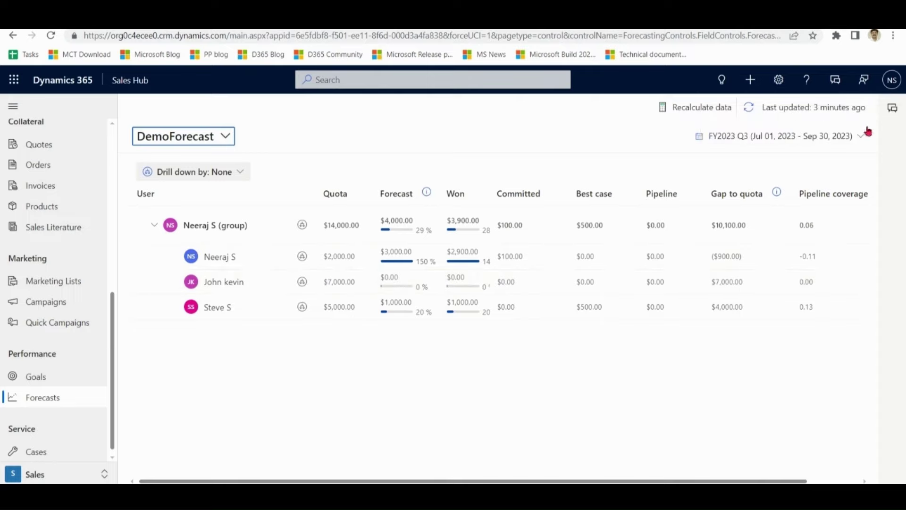
{"action": "left_click", "coordinate": [848, 137]}
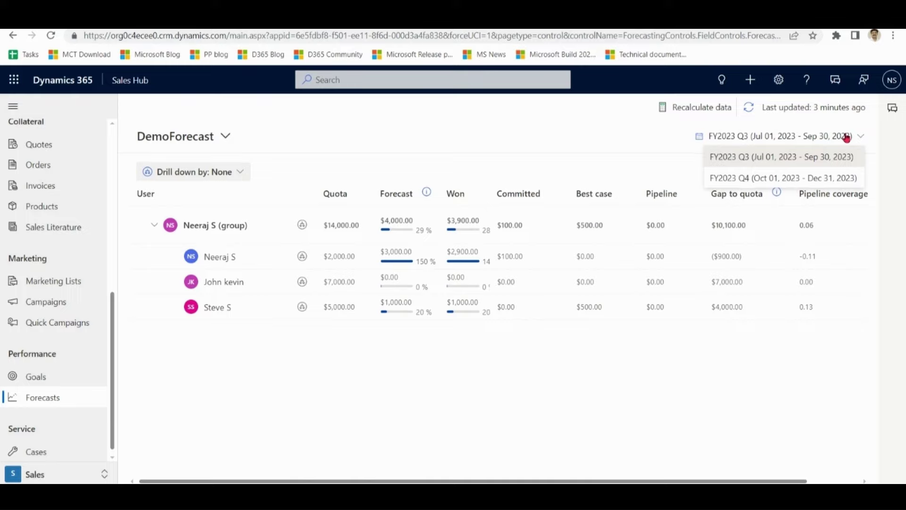
{"action": "left_click", "coordinate": [816, 181]}
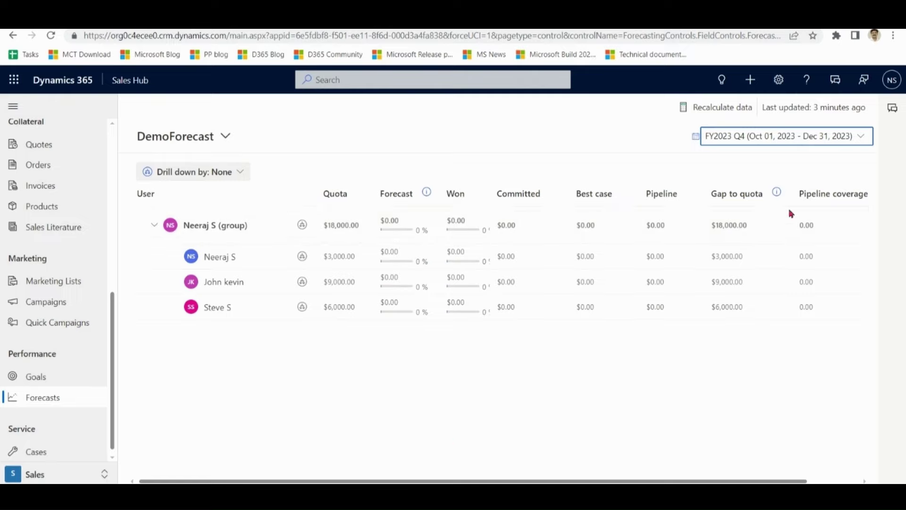
{"action": "left_click", "coordinate": [849, 141]}
{"action": "left_click", "coordinate": [814, 156]}
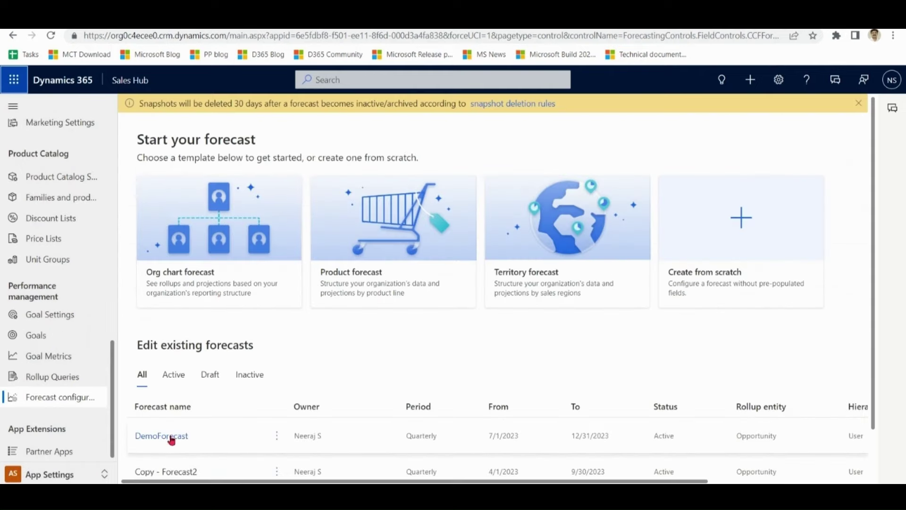
- Open DemoForecast's configuration at the Layout step and scroll through its column list
{"action": "left_click", "coordinate": [171, 439]}
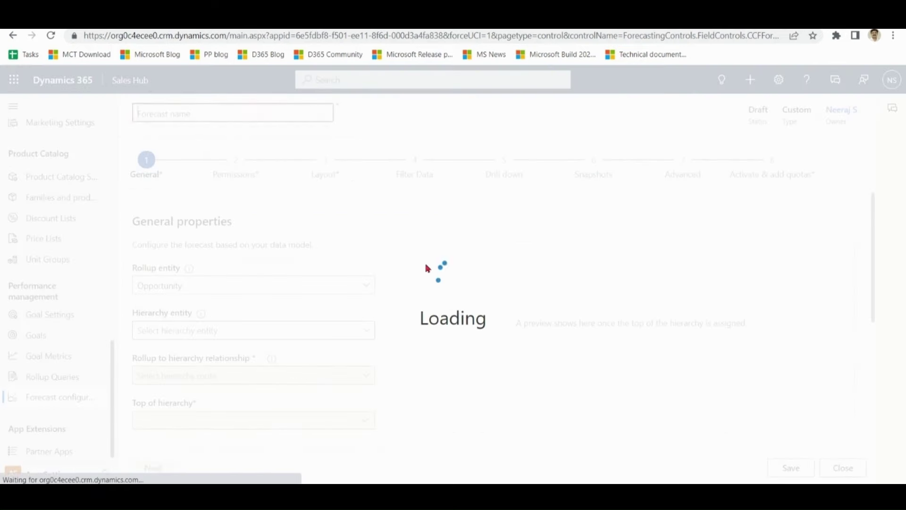
{"action": "left_click", "coordinate": [331, 164]}
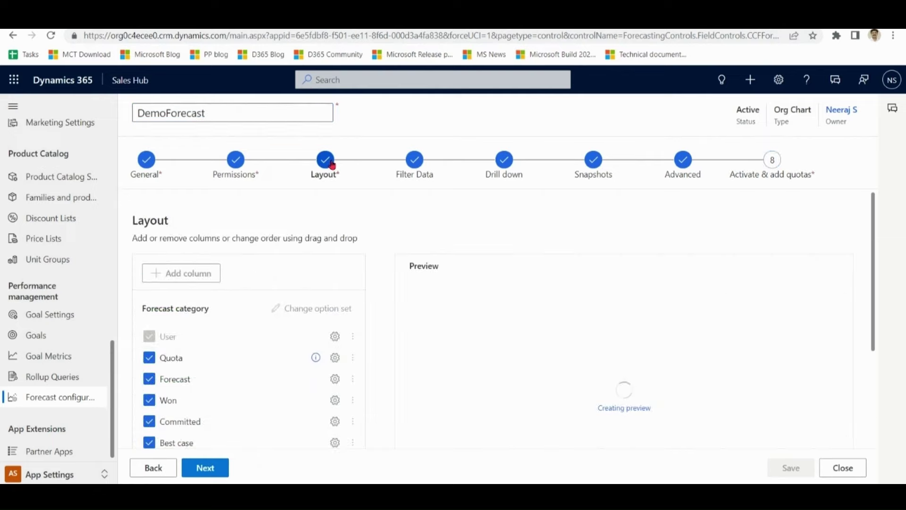
{"action": "left_click_drag", "start_coordinate": [874, 265], "coordinate": [871, 326]}
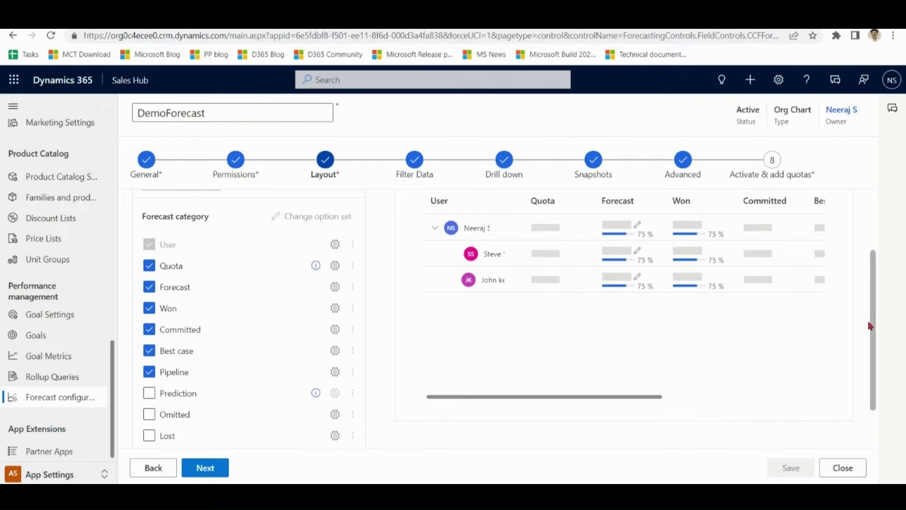
{"action": "left_click_drag", "start_coordinate": [871, 326], "coordinate": [461, 106]}
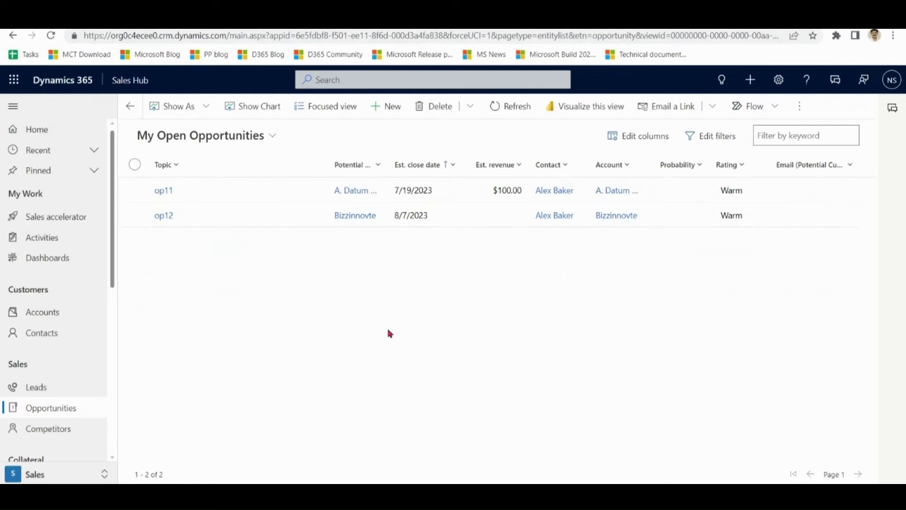
- Open opportunity op11, confirm its Forecast Category stays Committed, and return to the list
{"action": "double_click", "coordinate": [215, 198]}
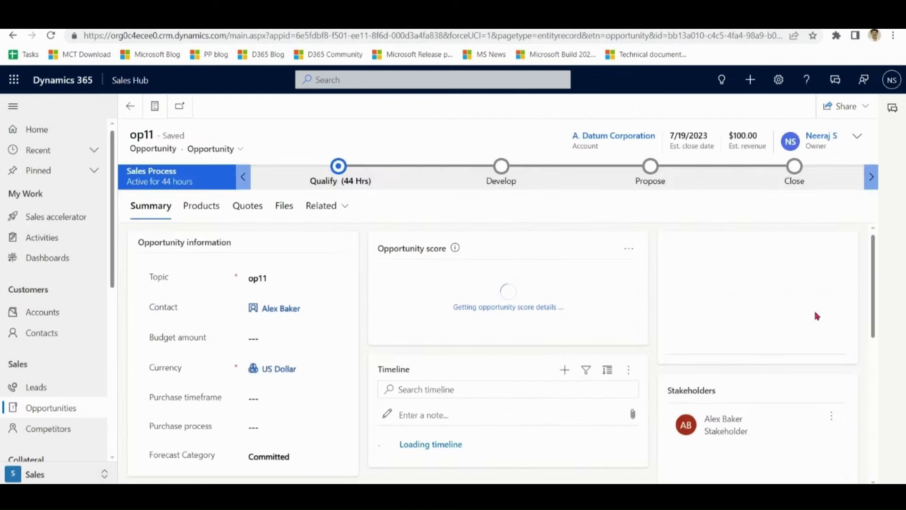
{"action": "scroll", "coordinate": [874, 298], "scroll_direction": "down", "scroll_amount": 3}
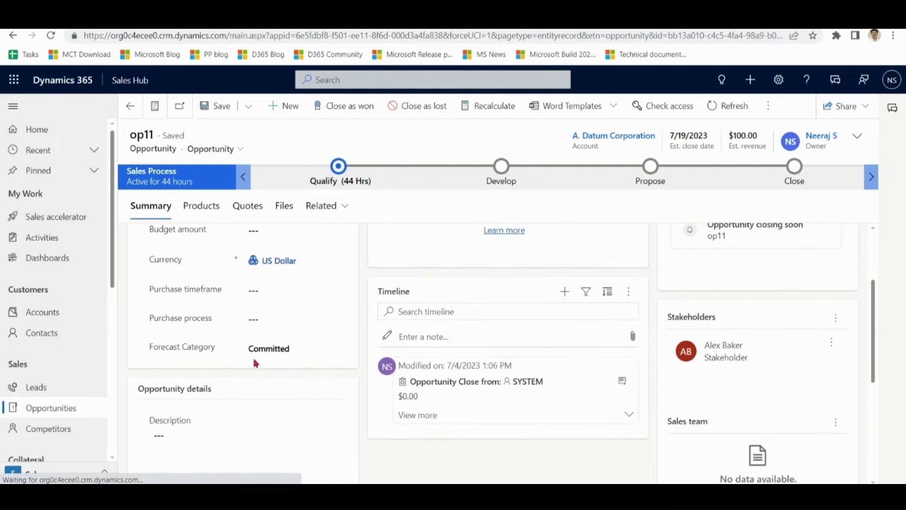
{"action": "left_click_drag", "start_coordinate": [221, 351], "coordinate": [134, 350]}
{"action": "left_click", "coordinate": [339, 348]}
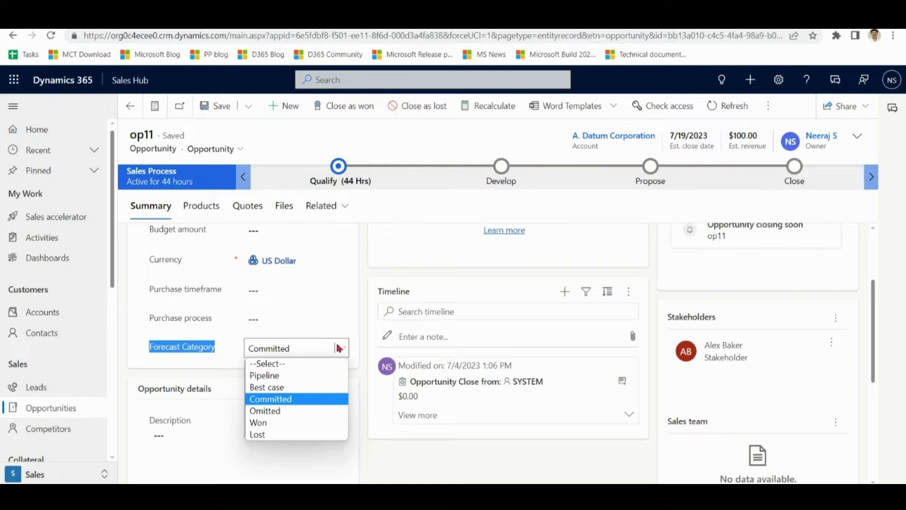
{"action": "left_click", "coordinate": [367, 217]}
{"action": "left_click", "coordinate": [125, 110]}
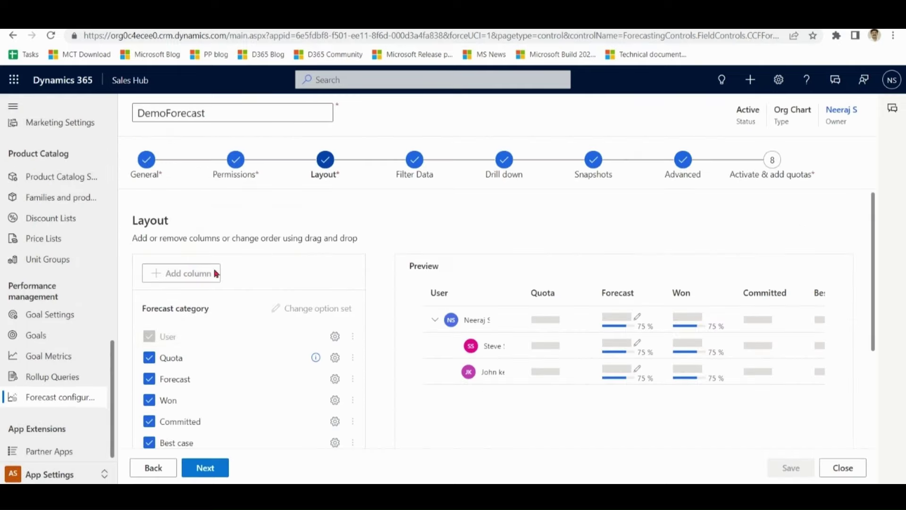
- Scroll through the forecast configuration list, then show Forecast1 in the forecast grid
{"action": "left_click", "coordinate": [53, 406]}
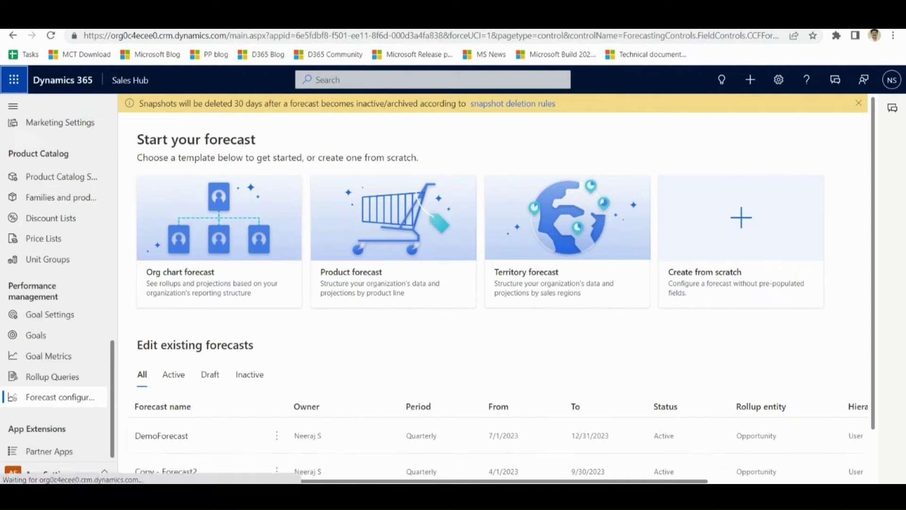
{"action": "left_click_drag", "start_coordinate": [264, 480], "coordinate": [421, 480]}
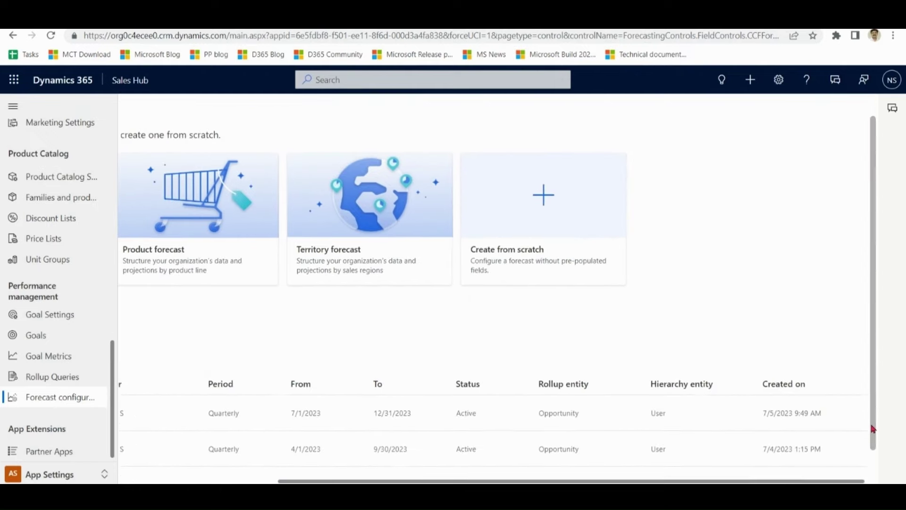
{"action": "left_click_drag", "start_coordinate": [793, 481], "coordinate": [635, 481]}
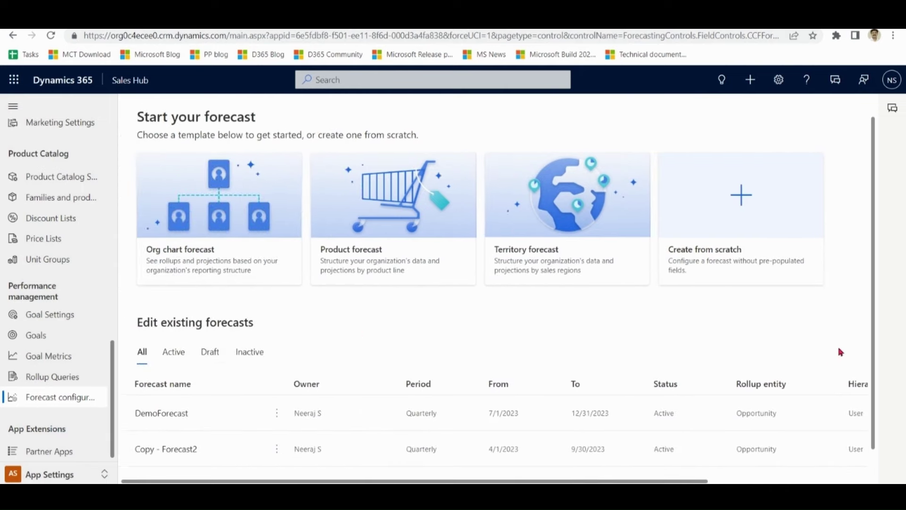
{"action": "left_click_drag", "start_coordinate": [872, 331], "coordinate": [874, 419]}
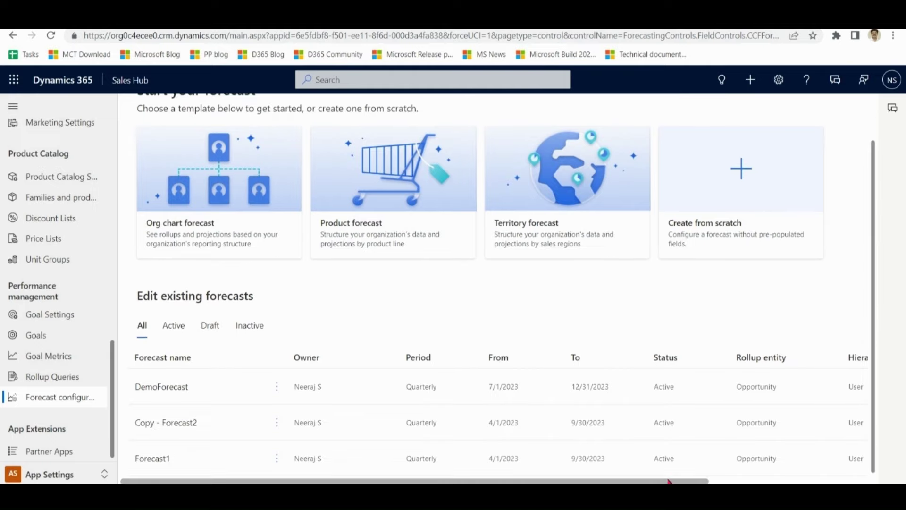
{"action": "left_click_drag", "start_coordinate": [670, 480], "coordinate": [670, 480]}
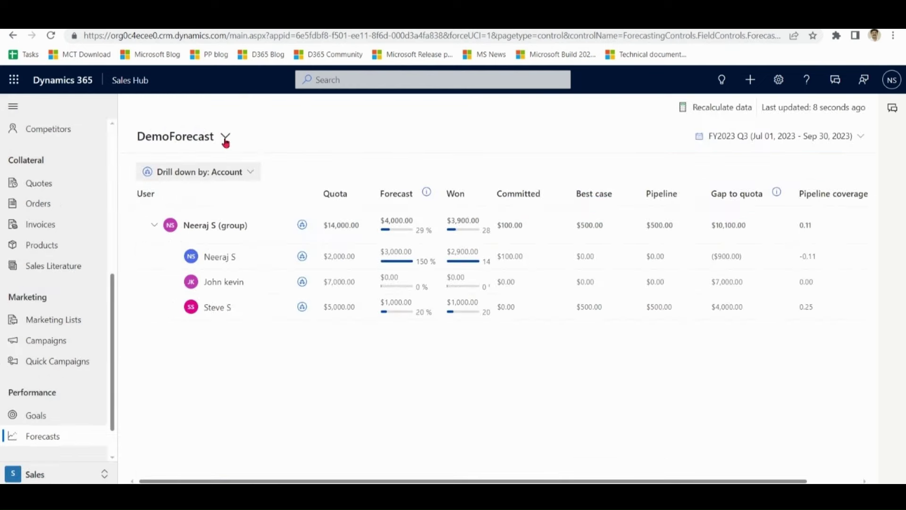
{"action": "left_click", "coordinate": [226, 138]}
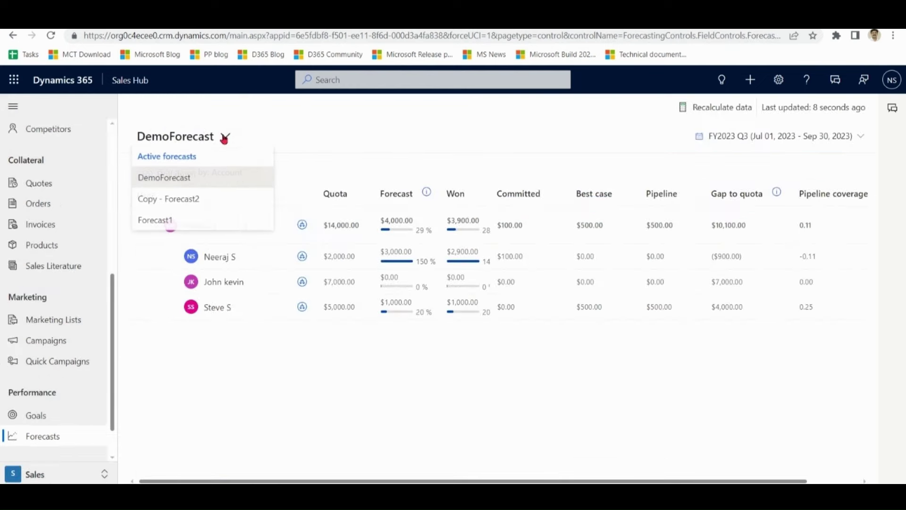
{"action": "left_click", "coordinate": [176, 219]}
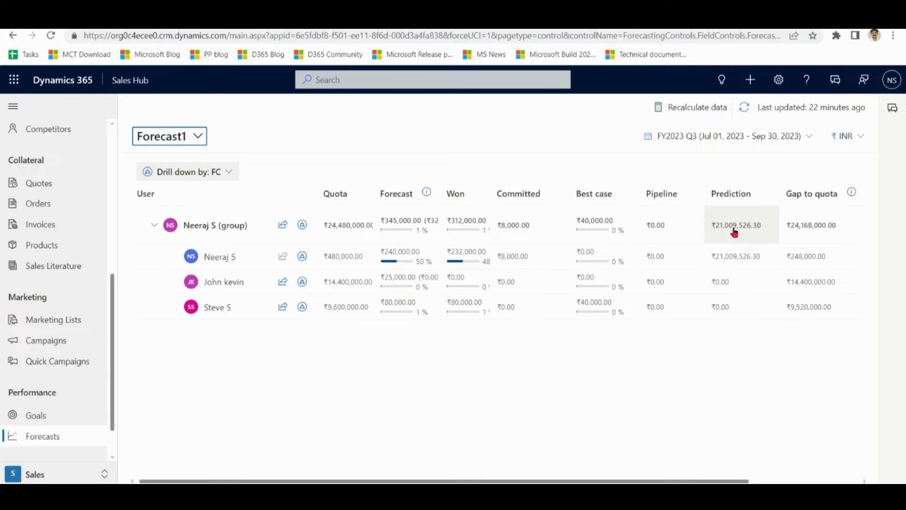
- Open Prediction details for the group's FY2023 Q3 prediction and read its ₹21.01M breakdown
{"action": "left_click", "coordinate": [735, 231]}
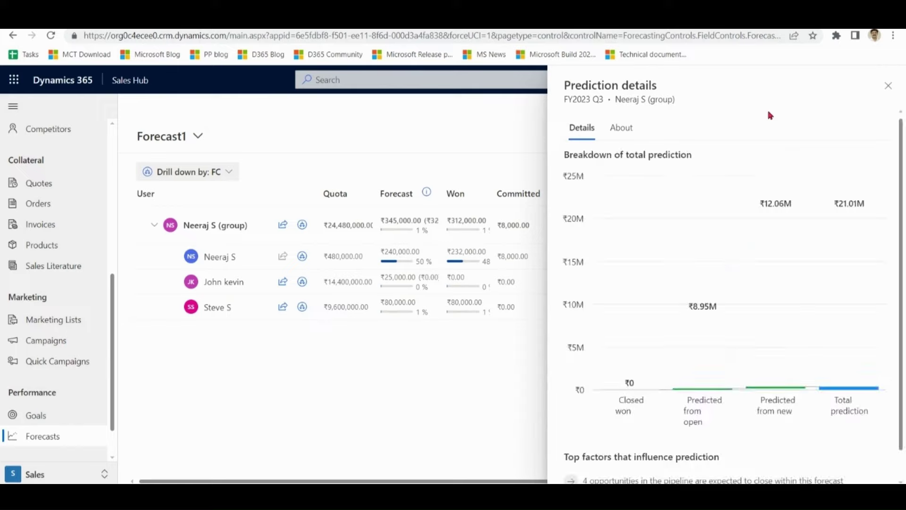
{"action": "scroll", "coordinate": [903, 278], "scroll_direction": "down", "scroll_amount": 1}
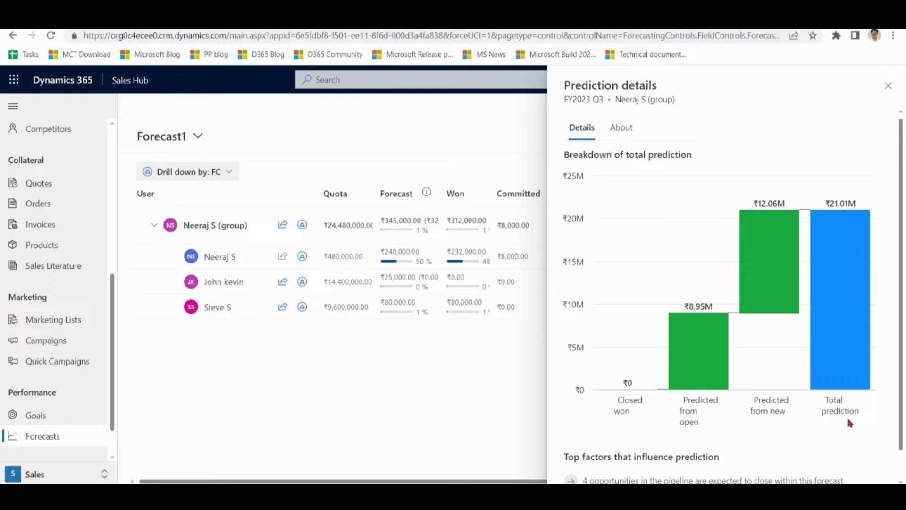
{"action": "left_click", "coordinate": [621, 131]}
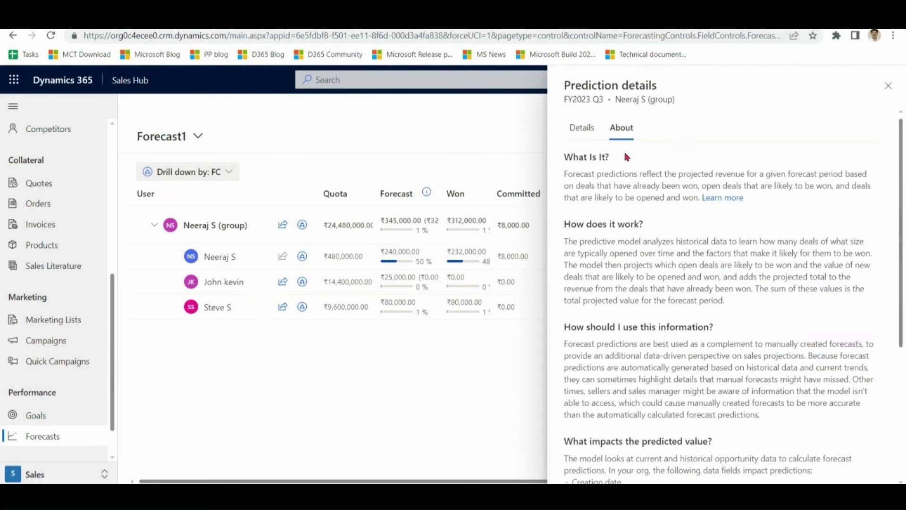
{"action": "left_click", "coordinate": [581, 129]}
{"action": "scroll", "coordinate": [901, 212], "scroll_direction": "down", "scroll_amount": 1}
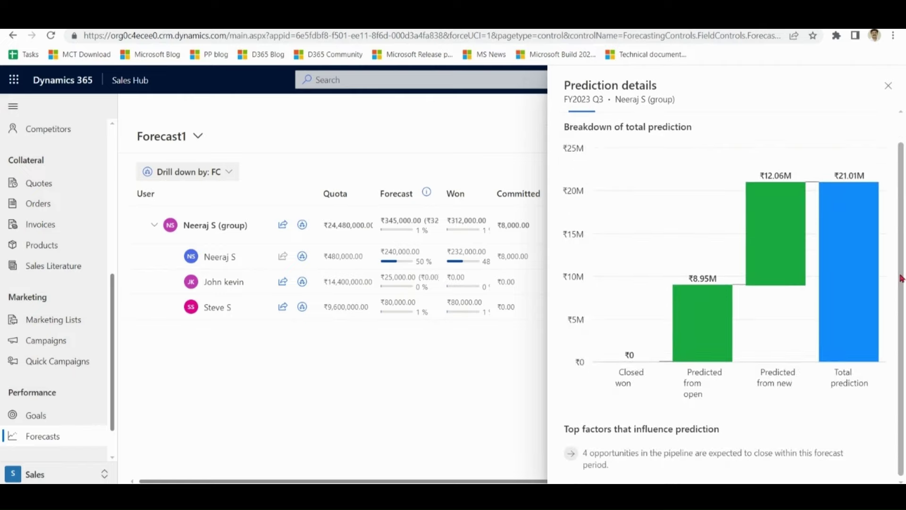
{"action": "left_click_drag", "start_coordinate": [610, 465], "coordinate": [586, 434]}
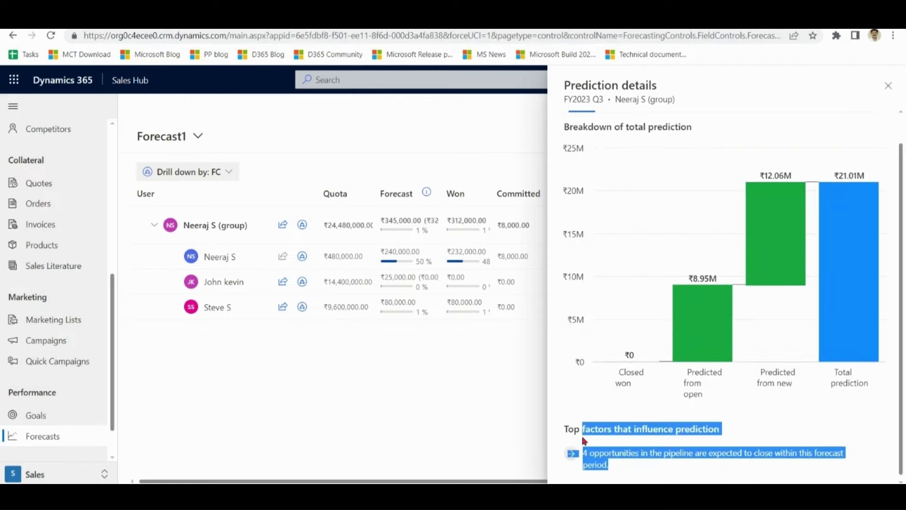
{"action": "left_click", "coordinate": [632, 465]}
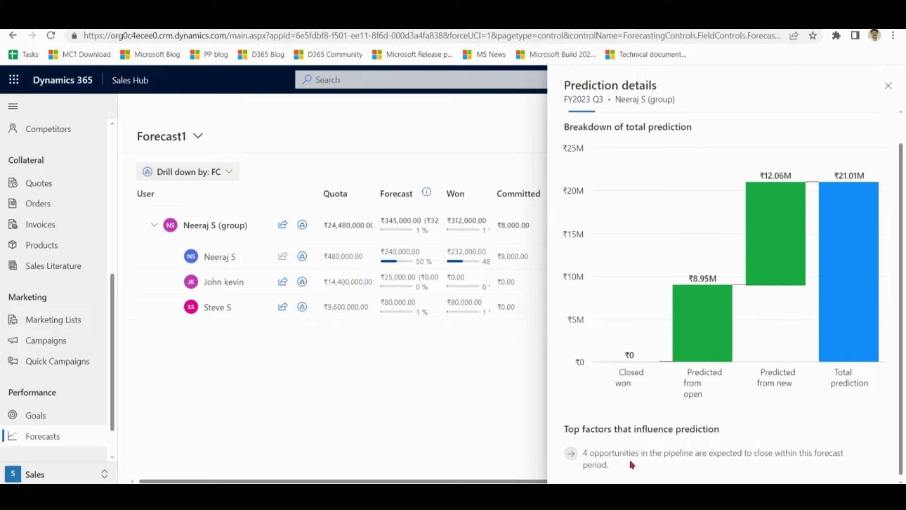
- Close the prediction pane and manually adjust the group's Q3 forecast to 360000
{"action": "left_click", "coordinate": [887, 85]}
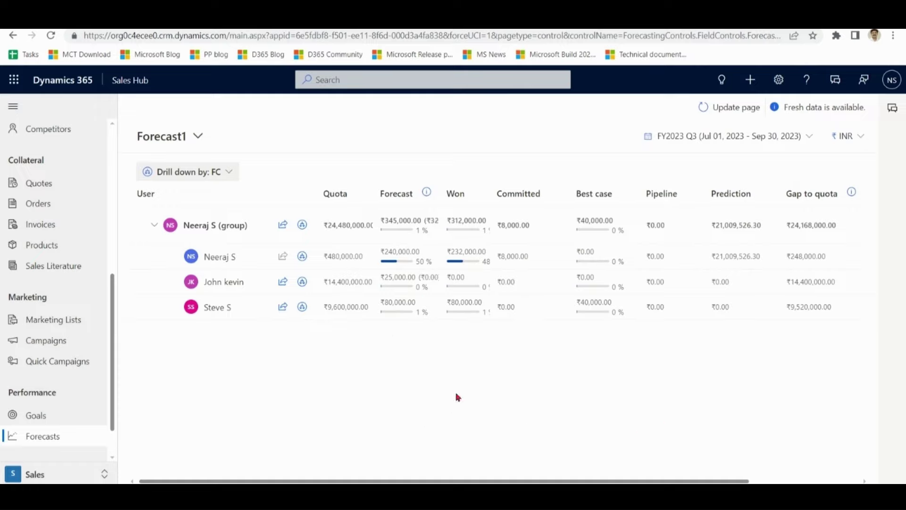
{"action": "mouse_move", "coordinate": [427, 195]}
{"action": "left_click", "coordinate": [429, 230]}
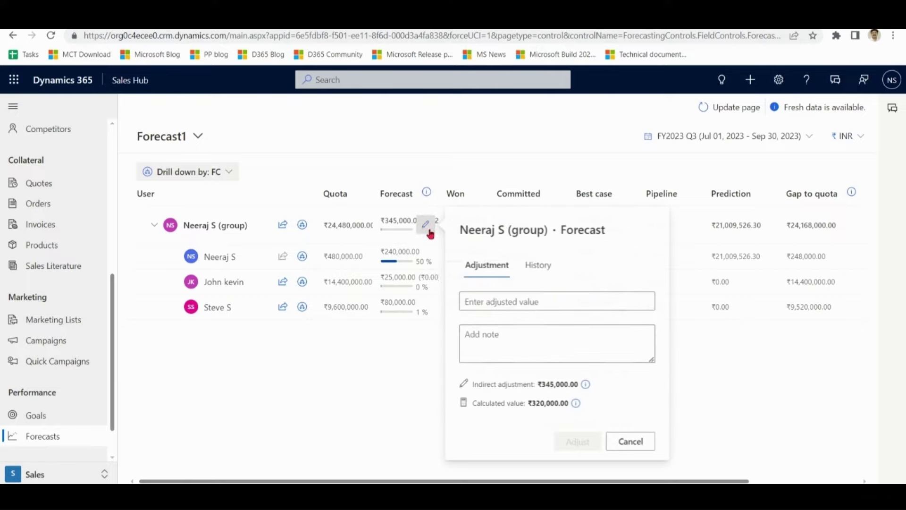
{"action": "left_click", "coordinate": [547, 301]}
{"action": "type", "text": "360"}
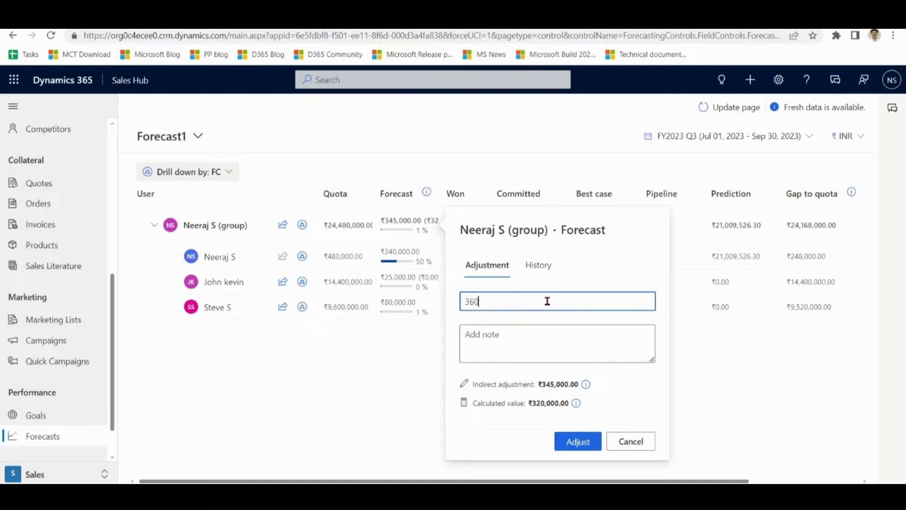
{"action": "type", "text": "000"}
{"action": "left_click", "coordinate": [531, 345]}
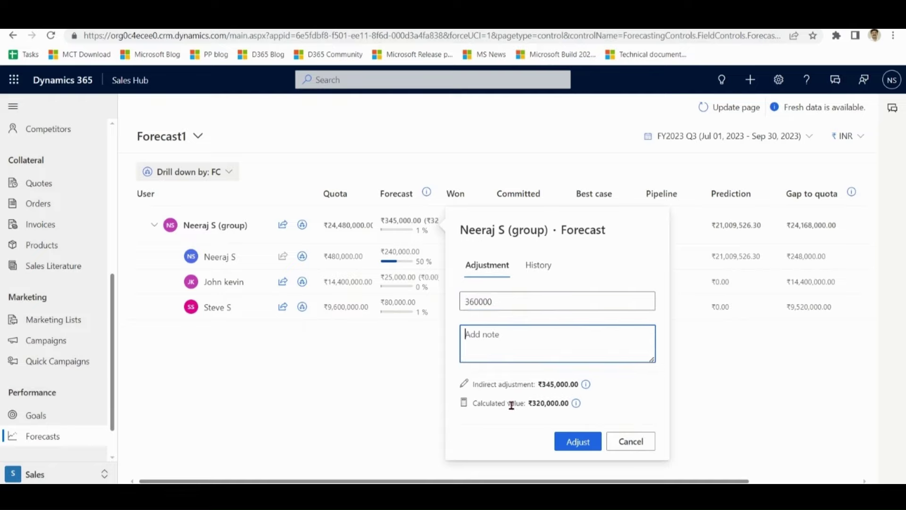
{"action": "left_click", "coordinate": [578, 441]}
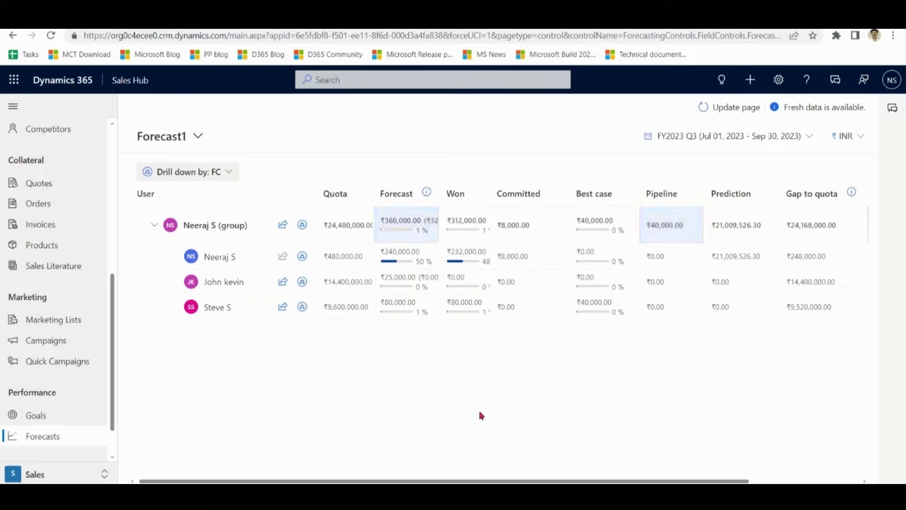
- Refresh the page and reset the group's adjusted forecast to the calculated ₹320,000
{"action": "left_click", "coordinate": [741, 116]}
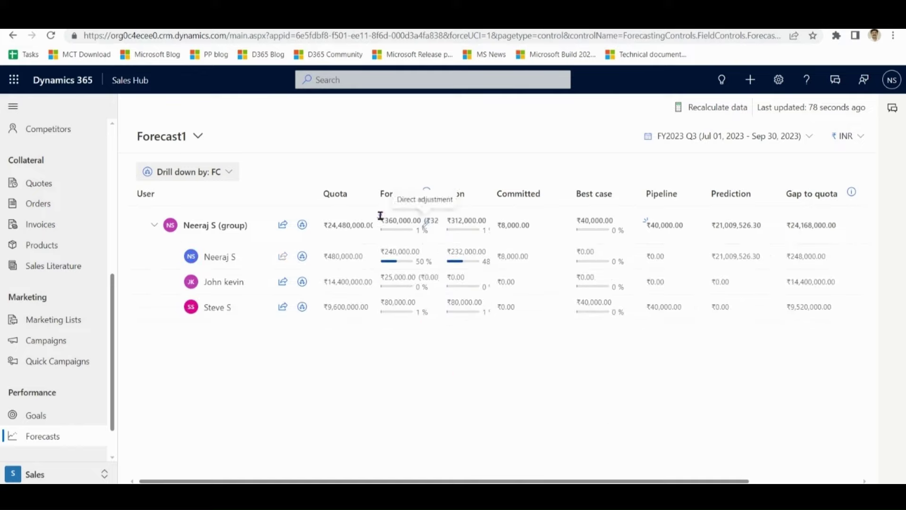
{"action": "left_click", "coordinate": [426, 228]}
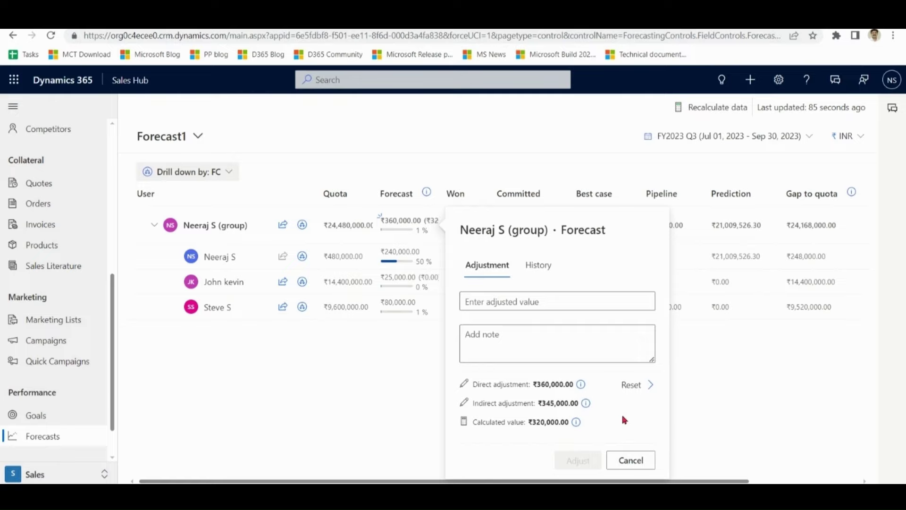
{"action": "left_click", "coordinate": [631, 386]}
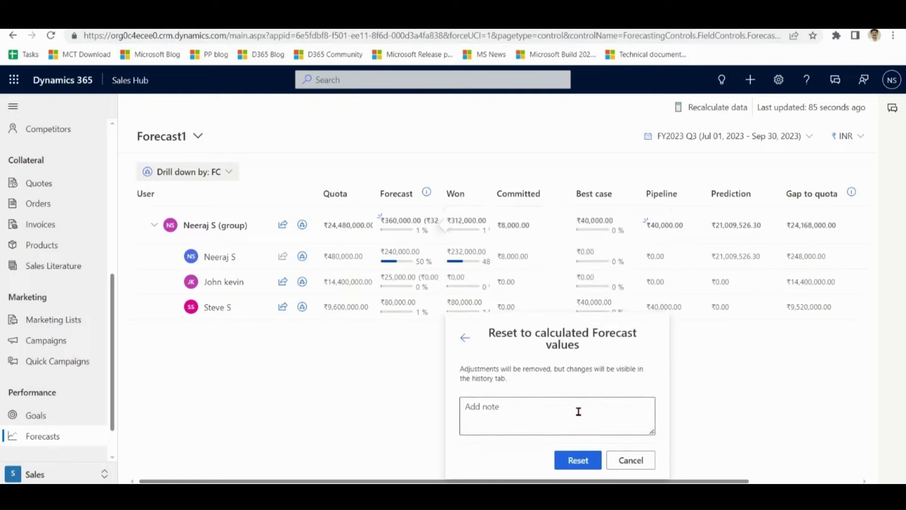
{"action": "left_click", "coordinate": [589, 456]}
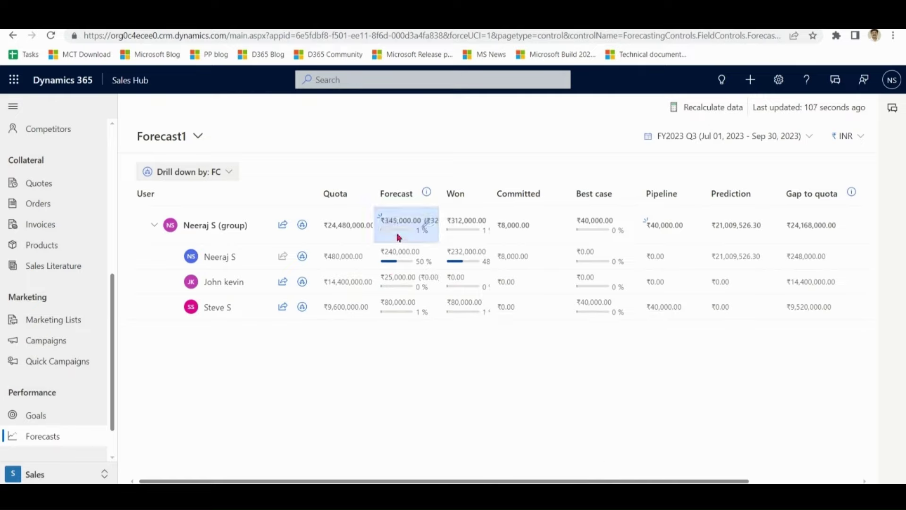
- Reset the next team member's adjusted forecast to ₹0.00 and verify no group adjustments remain
{"action": "left_click", "coordinate": [427, 257]}
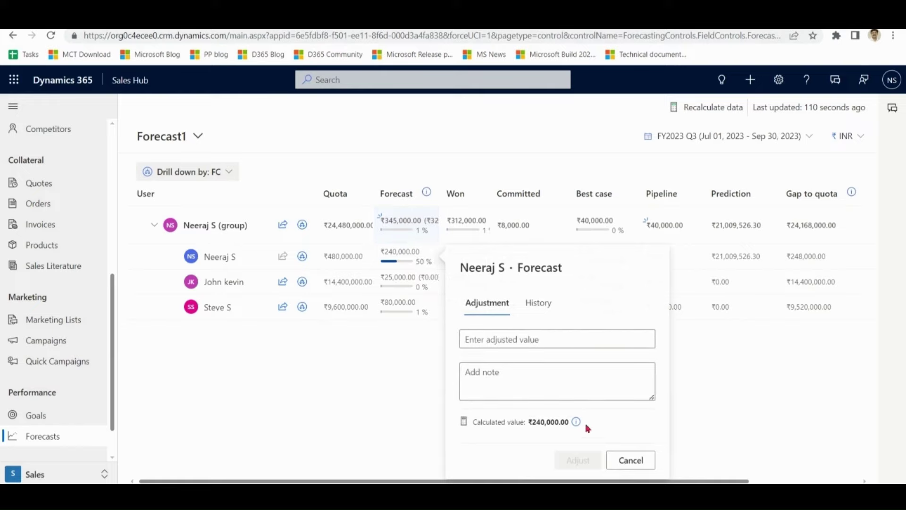
{"action": "left_click", "coordinate": [632, 460]}
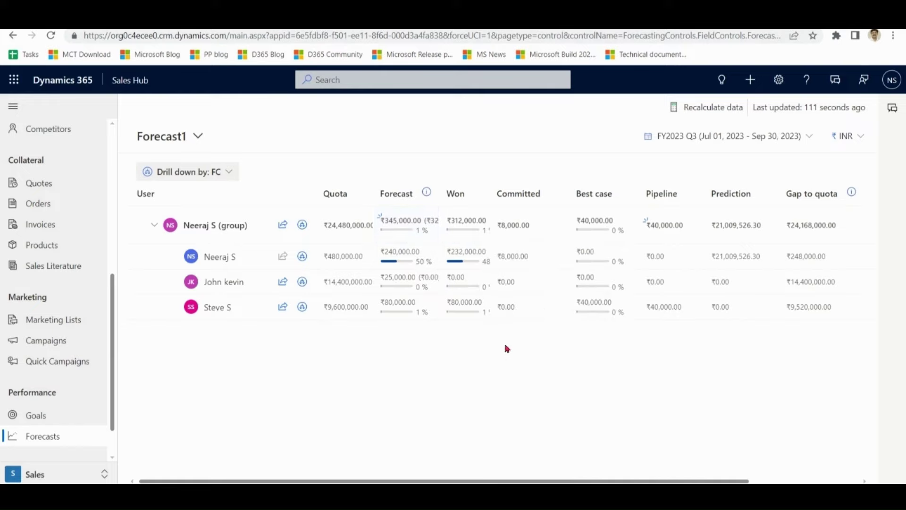
{"action": "left_click", "coordinate": [425, 283]}
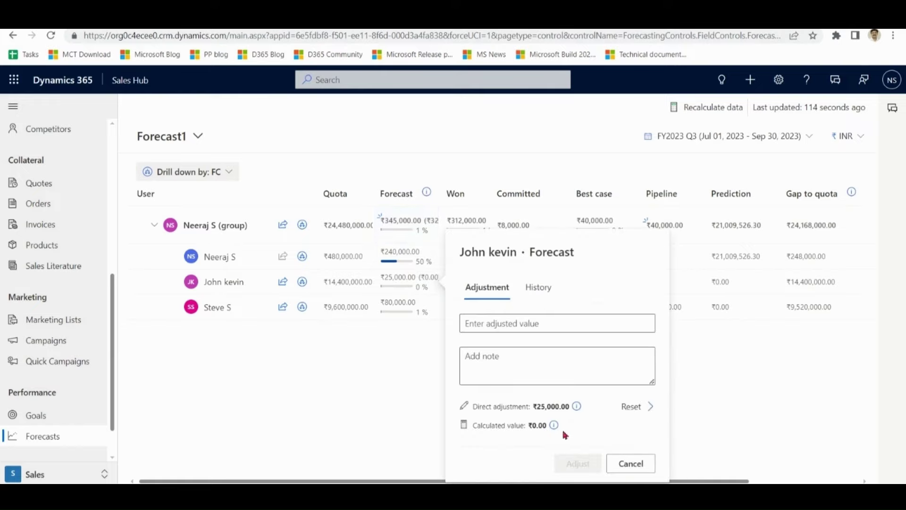
{"action": "left_click", "coordinate": [631, 407]}
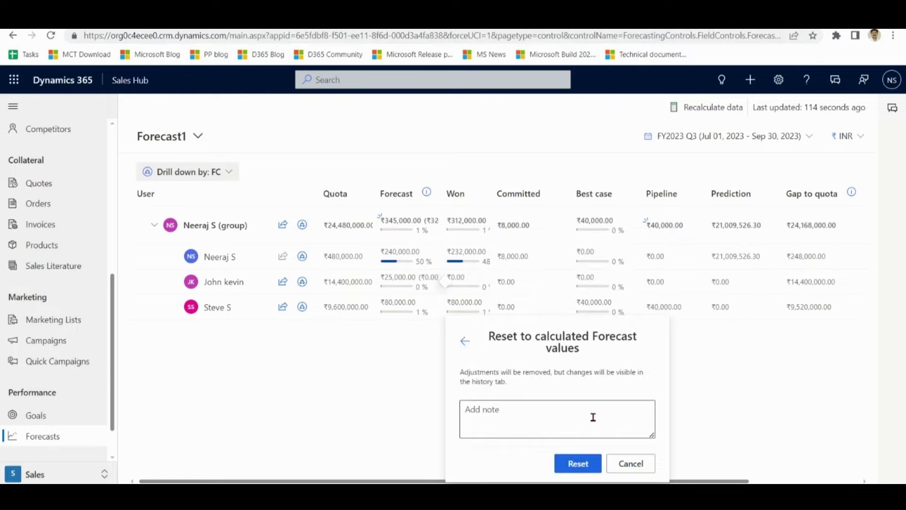
{"action": "left_click", "coordinate": [578, 464]}
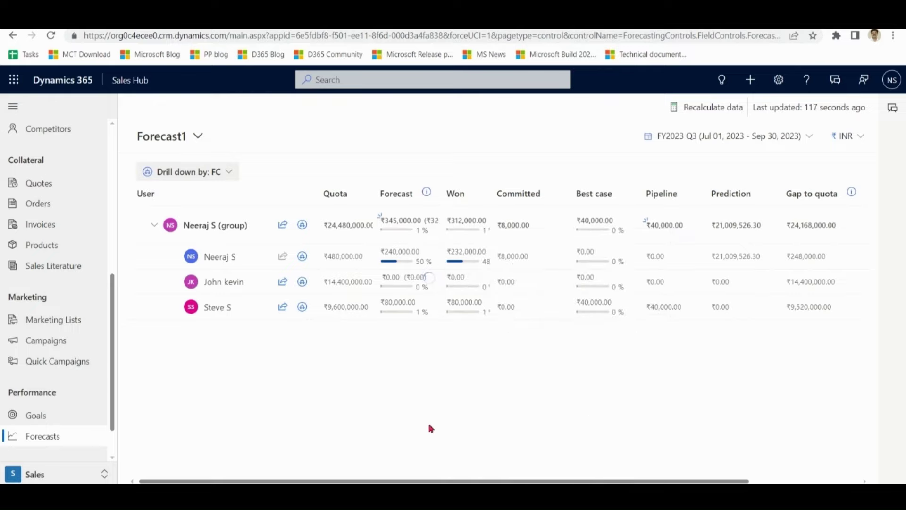
{"action": "left_click", "coordinate": [425, 225]}
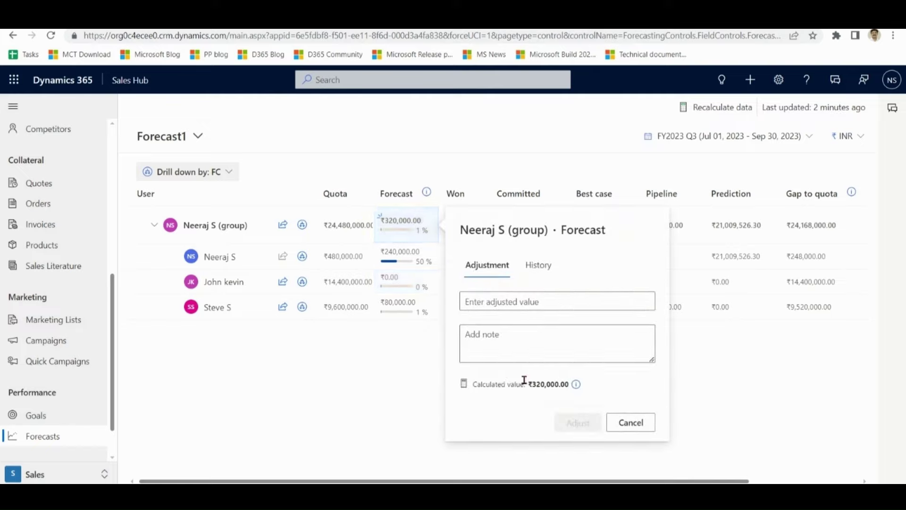
{"action": "left_click", "coordinate": [642, 426]}
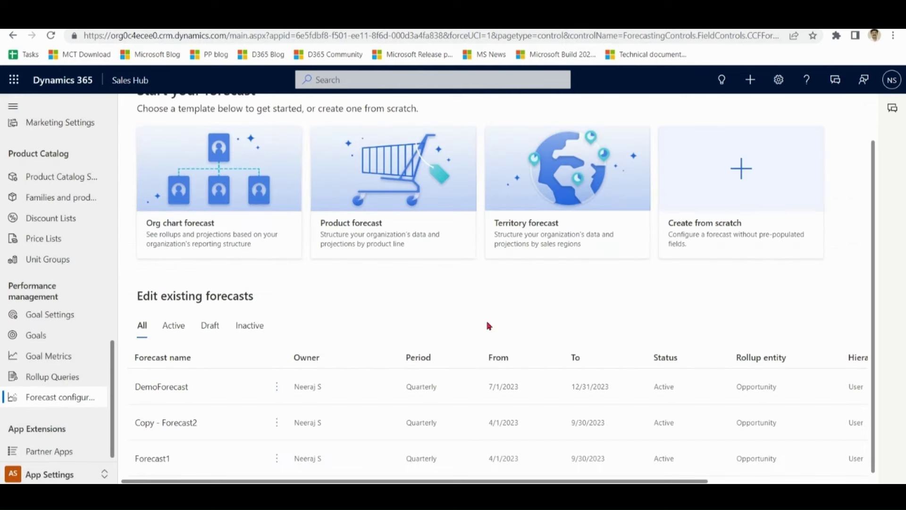
- Set DemoForecast's permissions to specific security roles and review its sharing options
{"action": "left_click", "coordinate": [156, 388]}
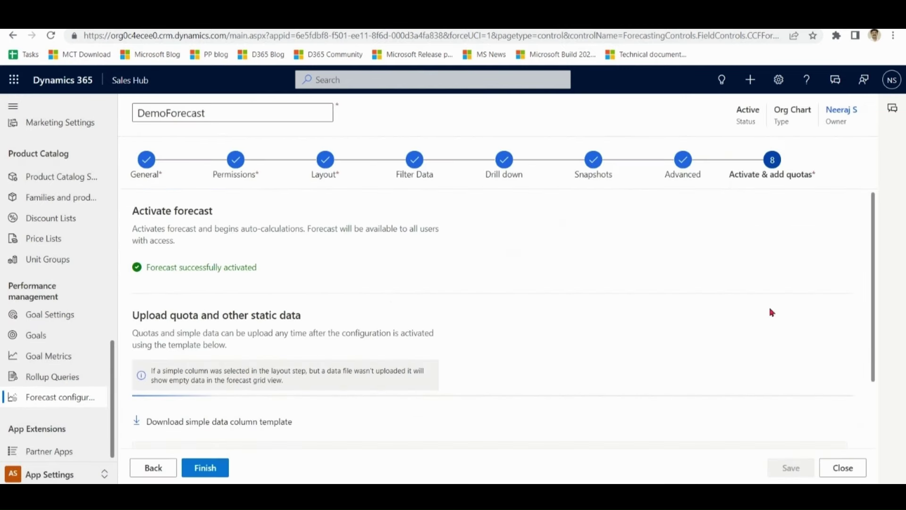
{"action": "left_click", "coordinate": [236, 160]}
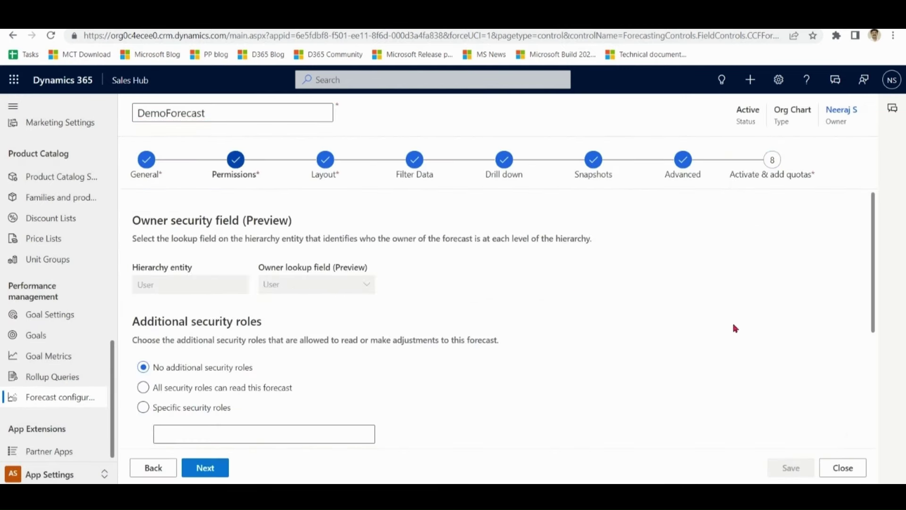
{"action": "left_click_drag", "start_coordinate": [875, 244], "coordinate": [883, 366]}
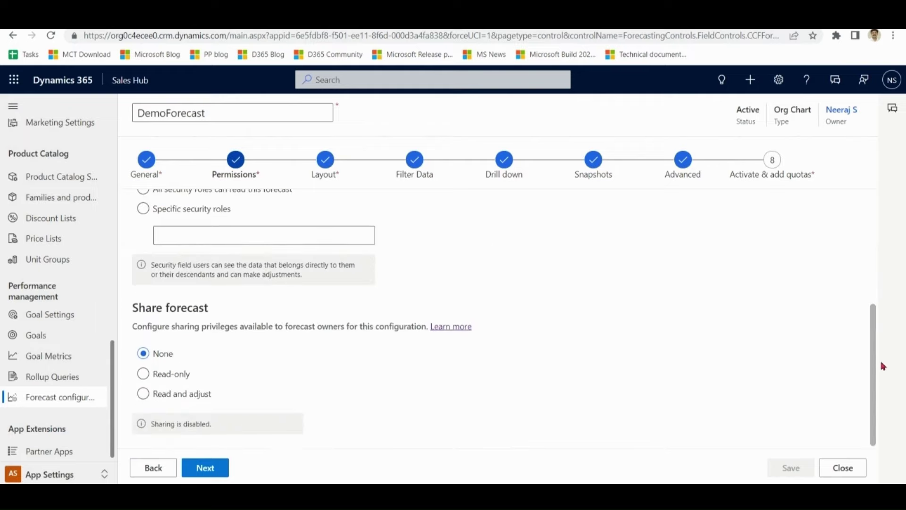
{"action": "scroll", "coordinate": [329, 357], "scroll_direction": "up", "scroll_amount": 3}
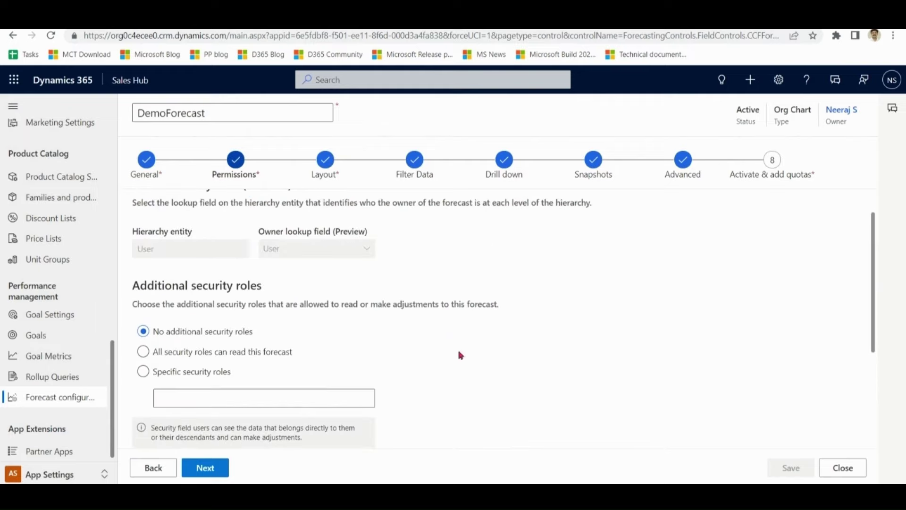
{"action": "left_click_drag", "start_coordinate": [334, 304], "coordinate": [506, 316]}
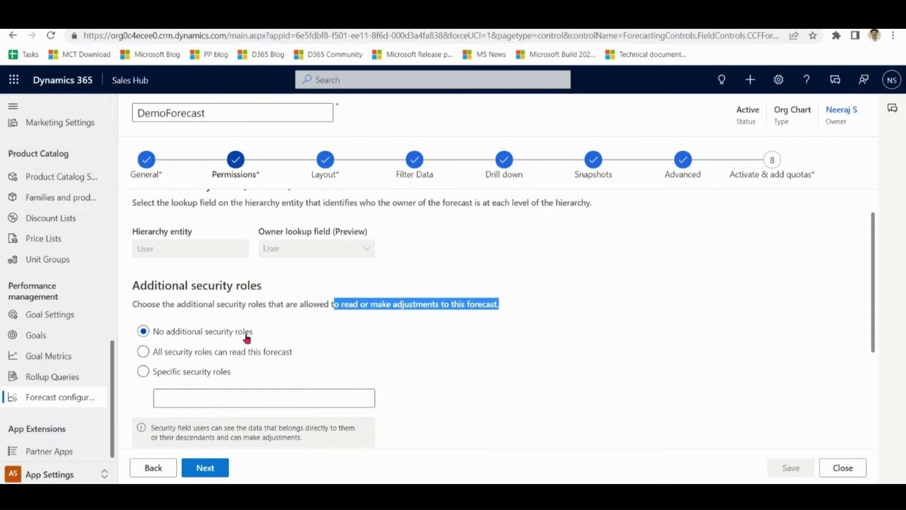
{"action": "left_click", "coordinate": [203, 376]}
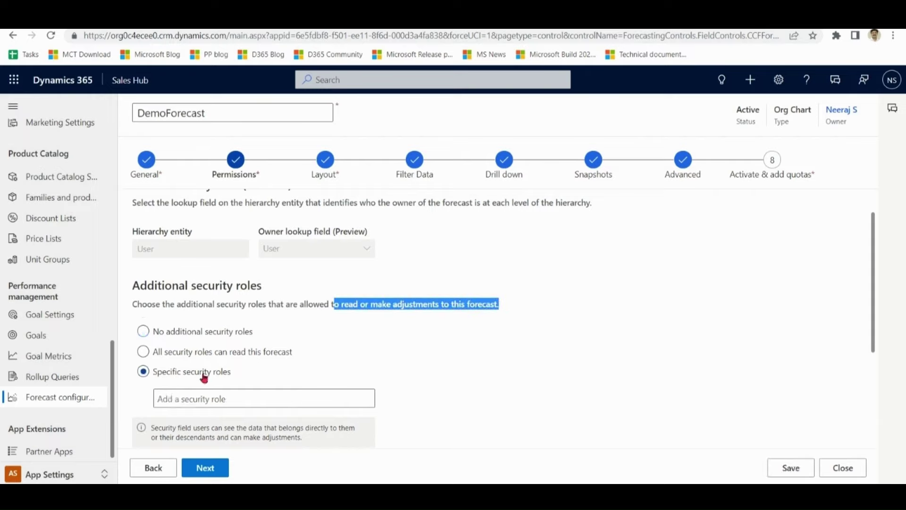
{"action": "left_click_drag", "start_coordinate": [873, 271], "coordinate": [880, 398]}
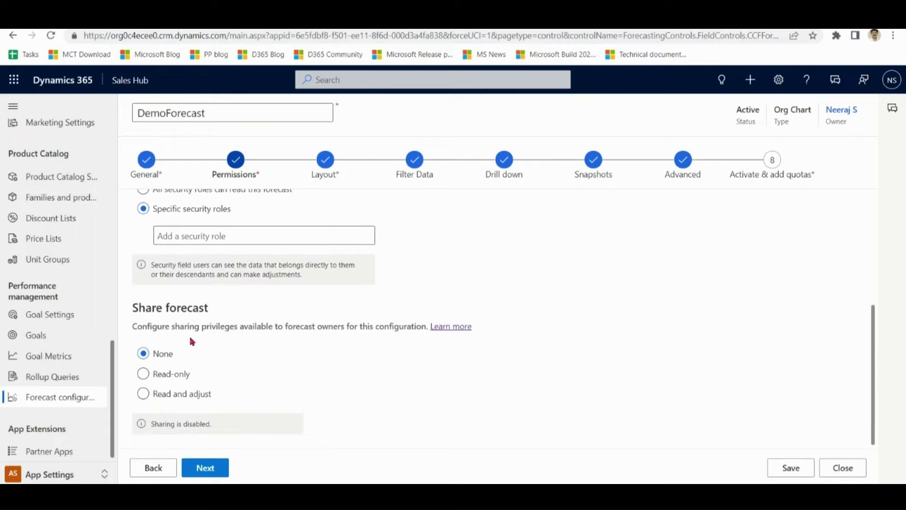
{"action": "triple_click", "coordinate": [201, 306]}
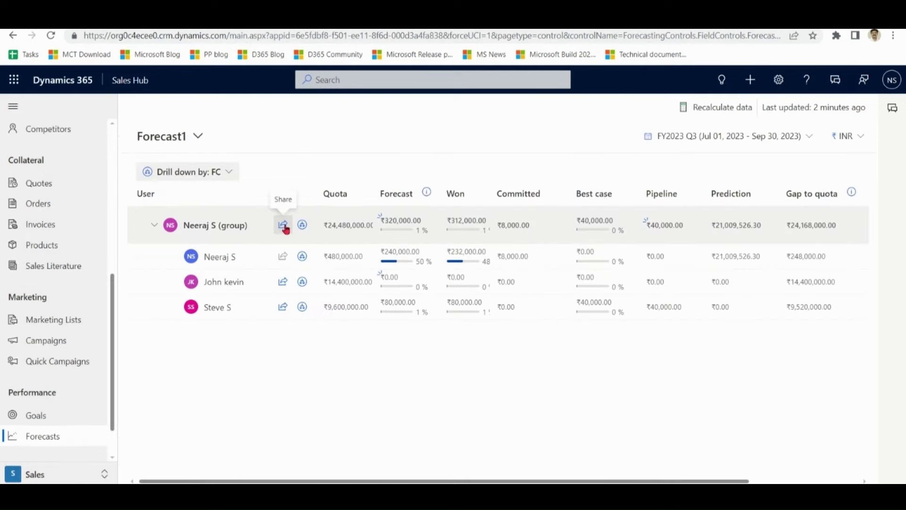
- Look at the group forecast's sharing options and close them without sharing
{"action": "left_click", "coordinate": [283, 226]}
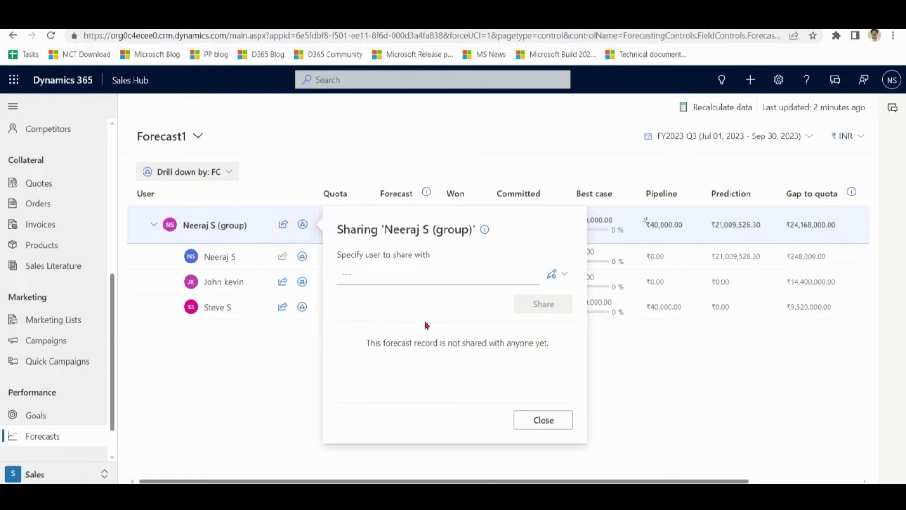
{"action": "left_click", "coordinate": [456, 269]}
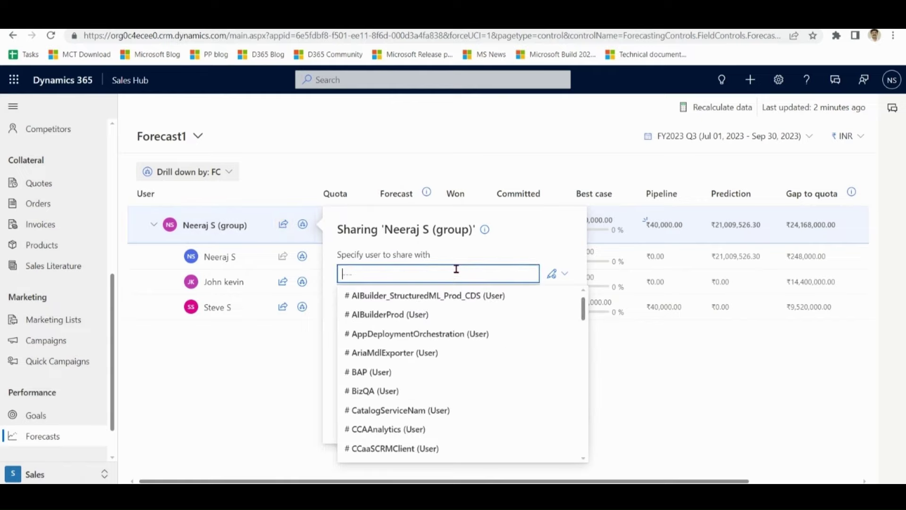
{"action": "left_click", "coordinate": [525, 136]}
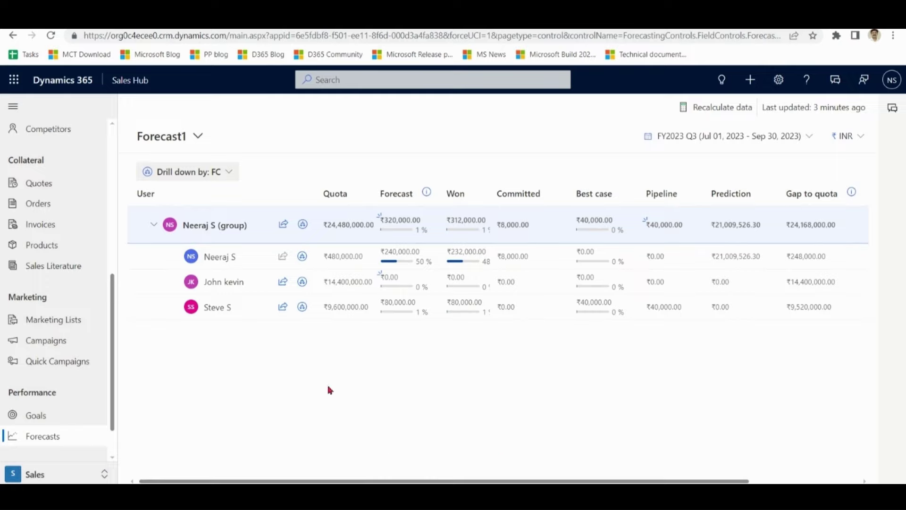
- Set the grid's drill down to None, then to FC
{"action": "left_click", "coordinate": [232, 176]}
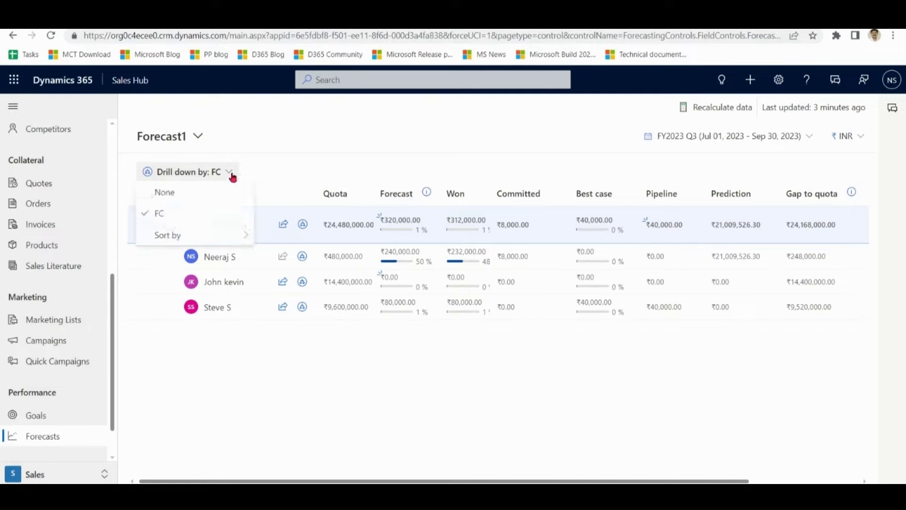
{"action": "left_click", "coordinate": [164, 192]}
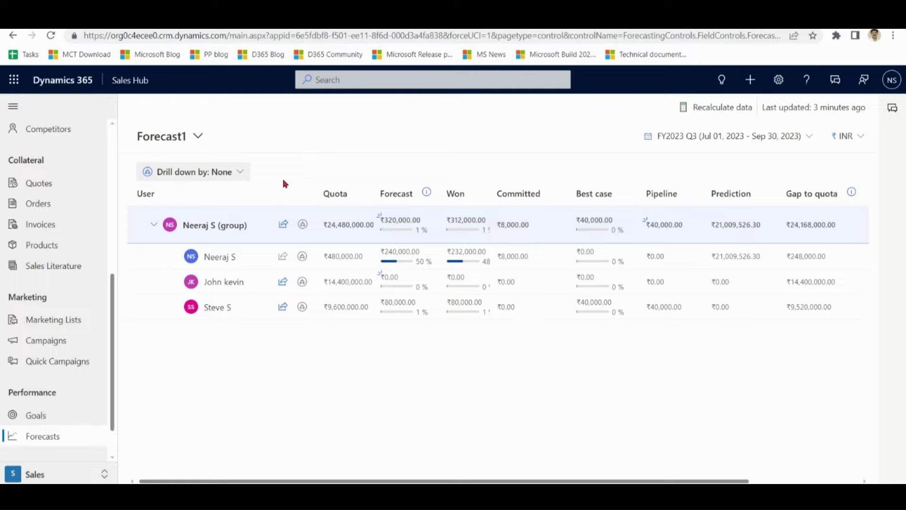
{"action": "left_click", "coordinate": [235, 171]}
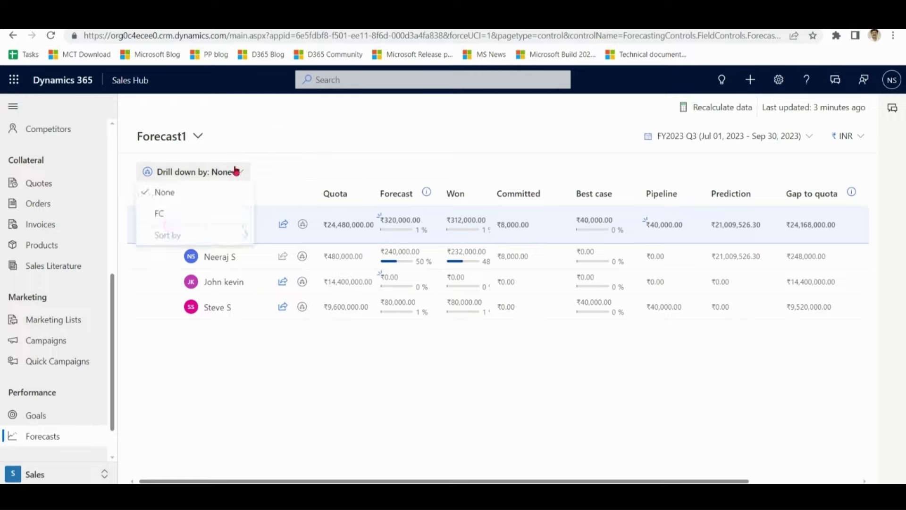
{"action": "left_click", "coordinate": [175, 216]}
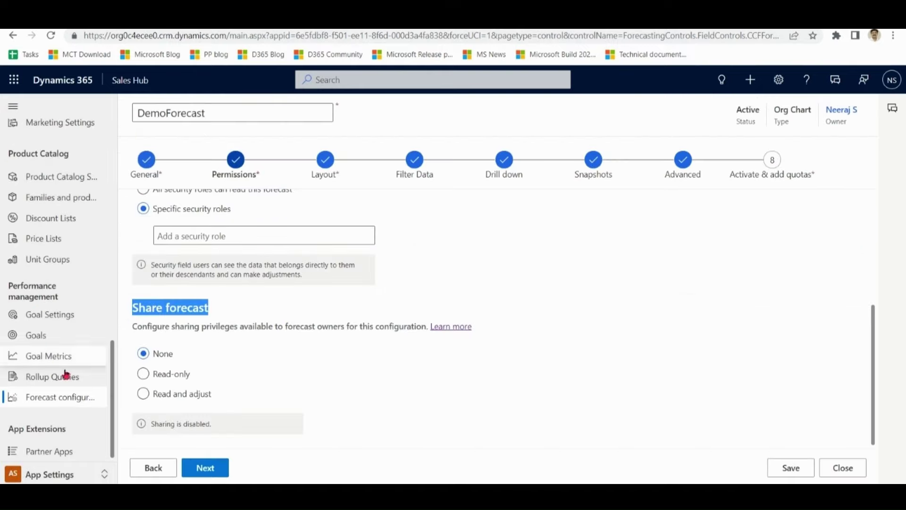
- Open Forecast1's Drill down settings and select the FC display name
{"action": "left_click", "coordinate": [59, 401]}
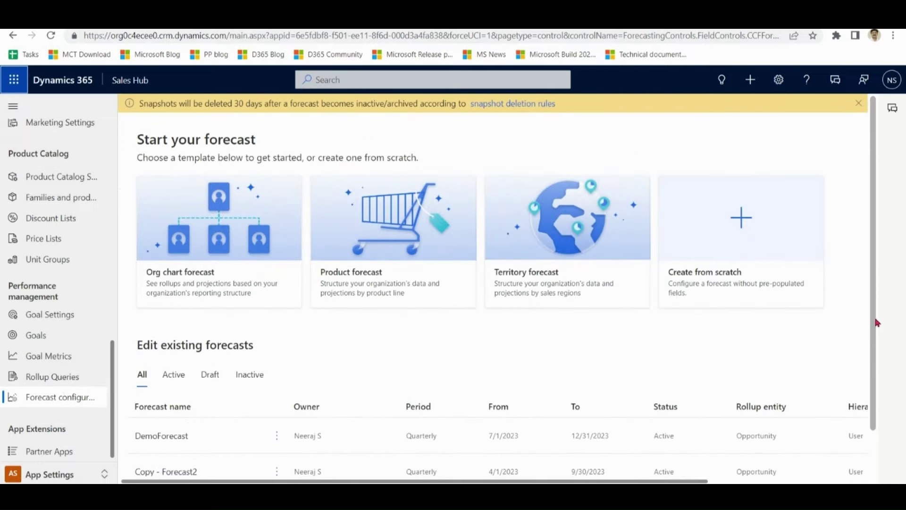
{"action": "scroll", "coordinate": [872, 434], "scroll_direction": "down", "scroll_amount": 1}
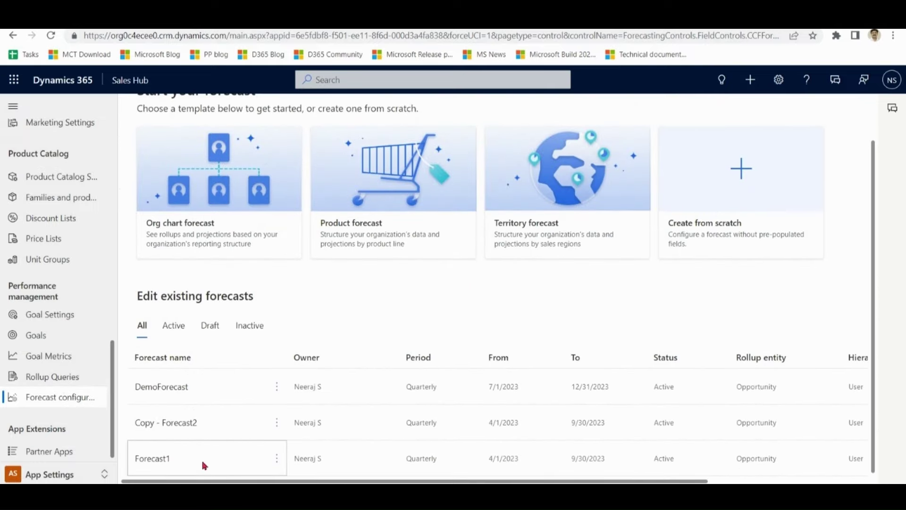
{"action": "left_click", "coordinate": [165, 465]}
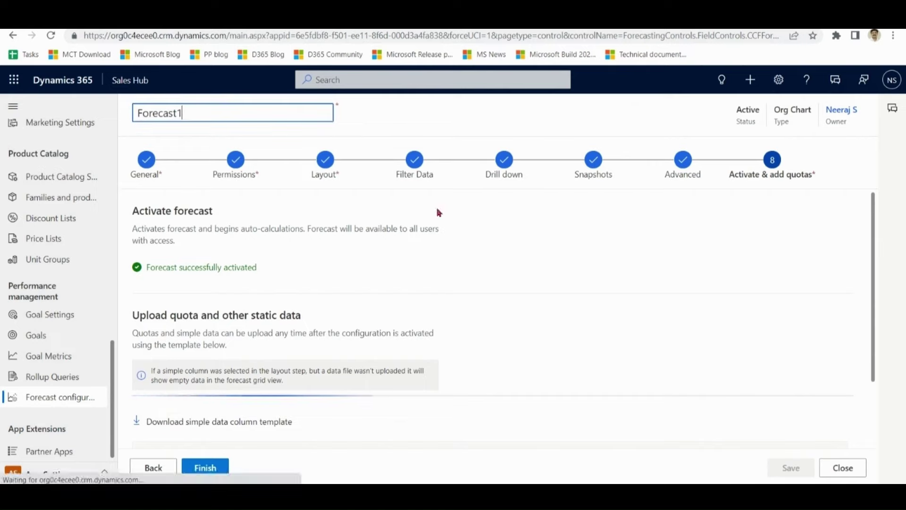
{"action": "left_click", "coordinate": [504, 163]}
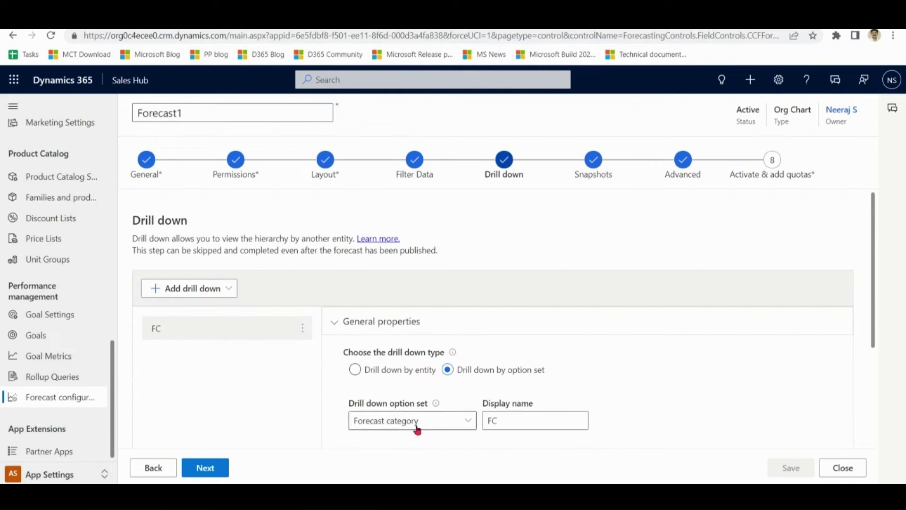
{"action": "double_click", "coordinate": [504, 419]}
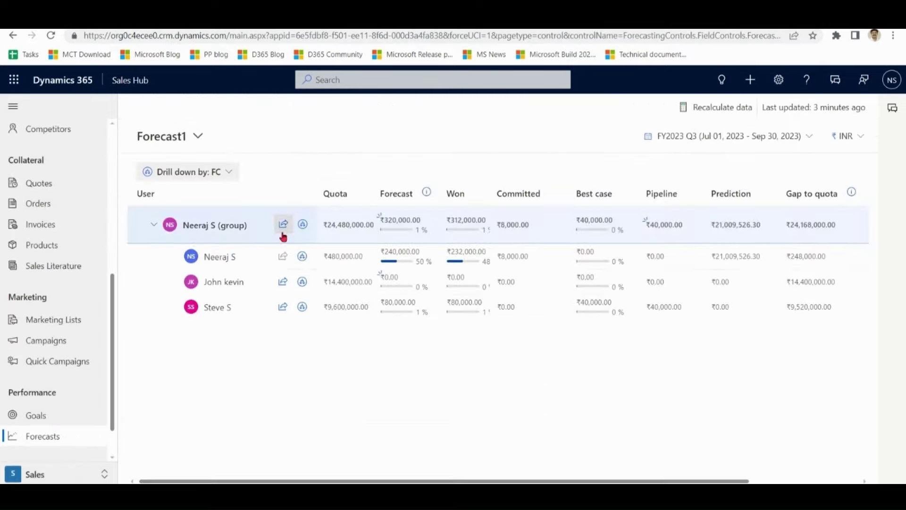
- Expand each of the three salespeople's Forecast1 figures by forecast category
{"action": "left_click", "coordinate": [303, 257]}
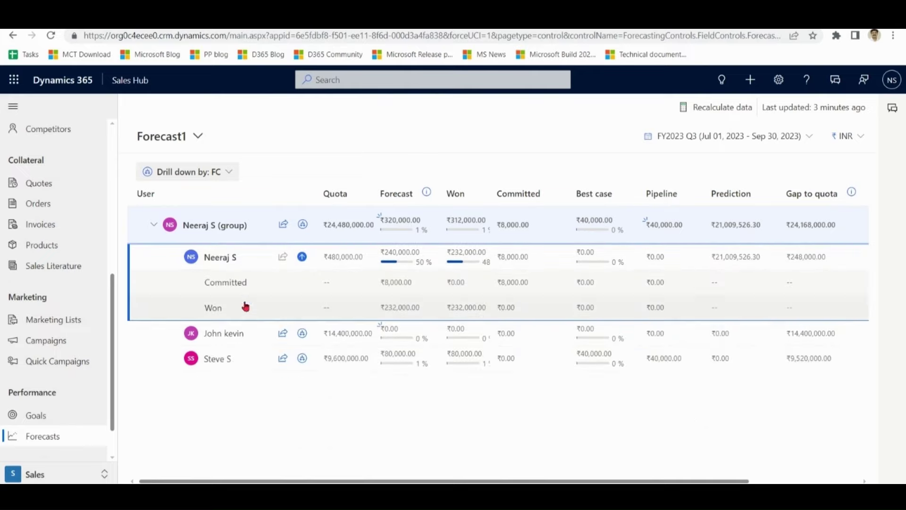
{"action": "left_click", "coordinate": [302, 335]}
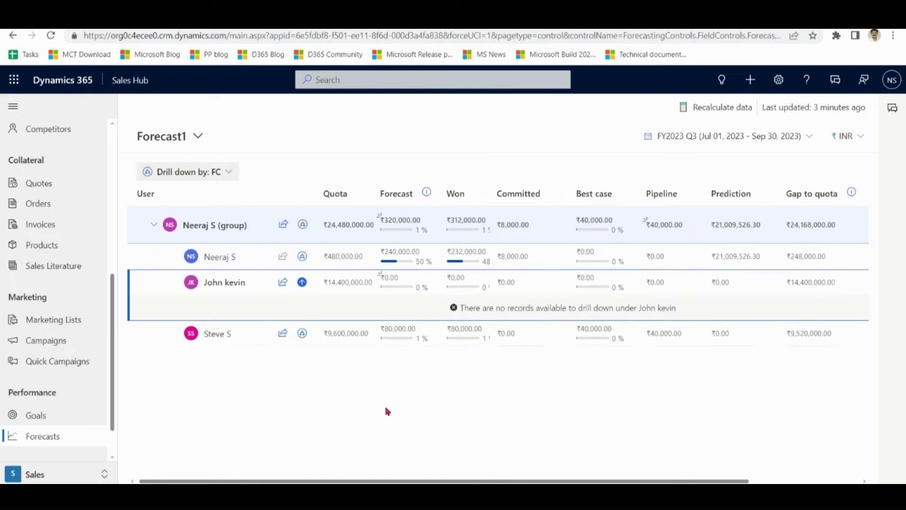
{"action": "left_click", "coordinate": [302, 334]}
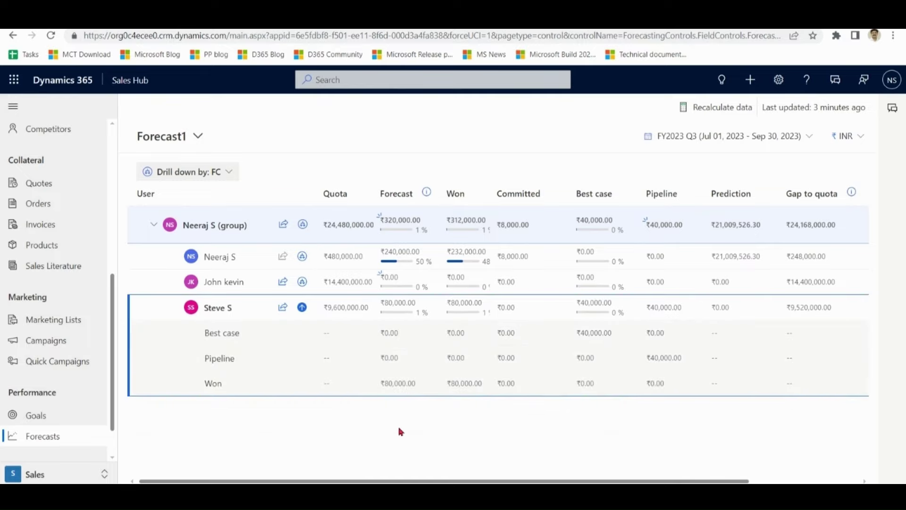
- Switch to the DemoForecast forecast and break the group row down by account
{"action": "left_click_drag", "start_coordinate": [400, 432], "coordinate": [264, 162]}
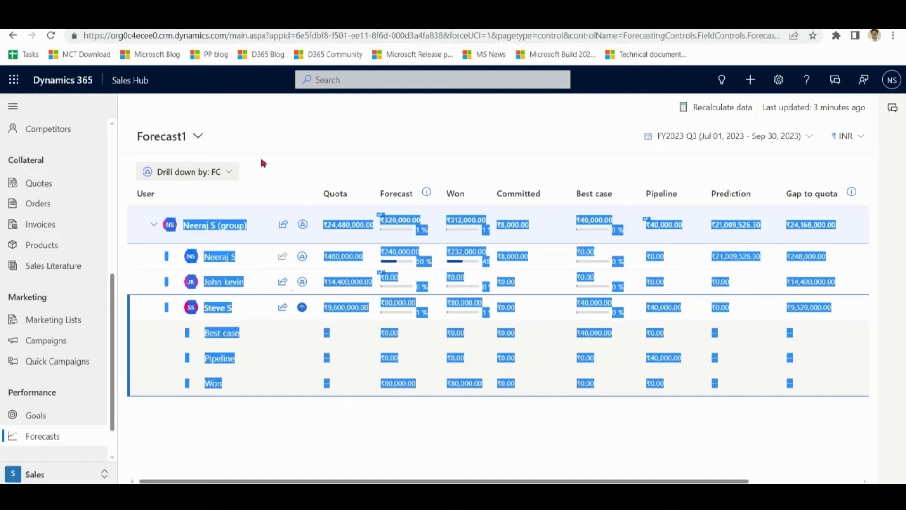
{"action": "left_click", "coordinate": [199, 138]}
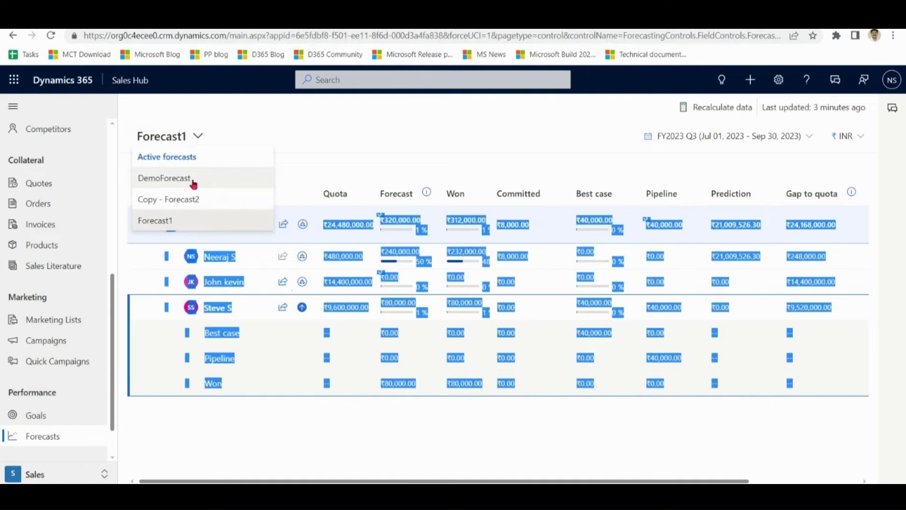
{"action": "left_click", "coordinate": [164, 178]}
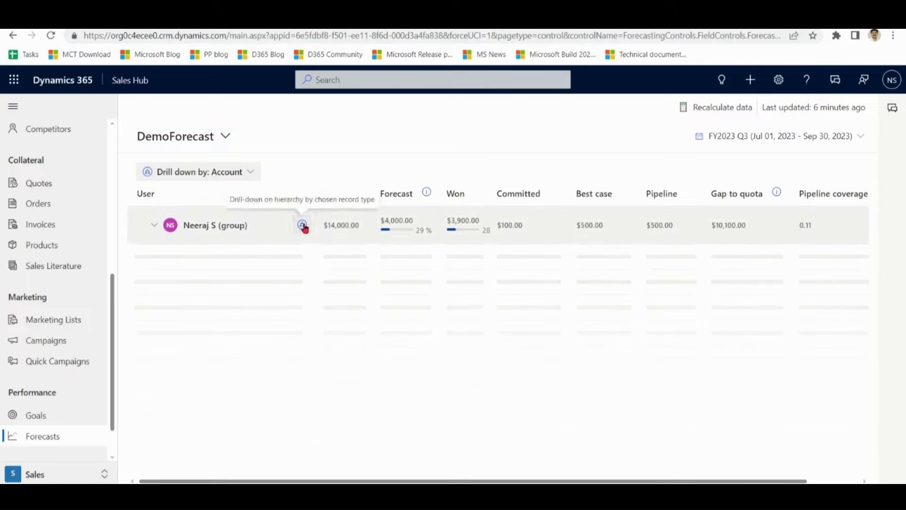
{"action": "left_click", "coordinate": [302, 225]}
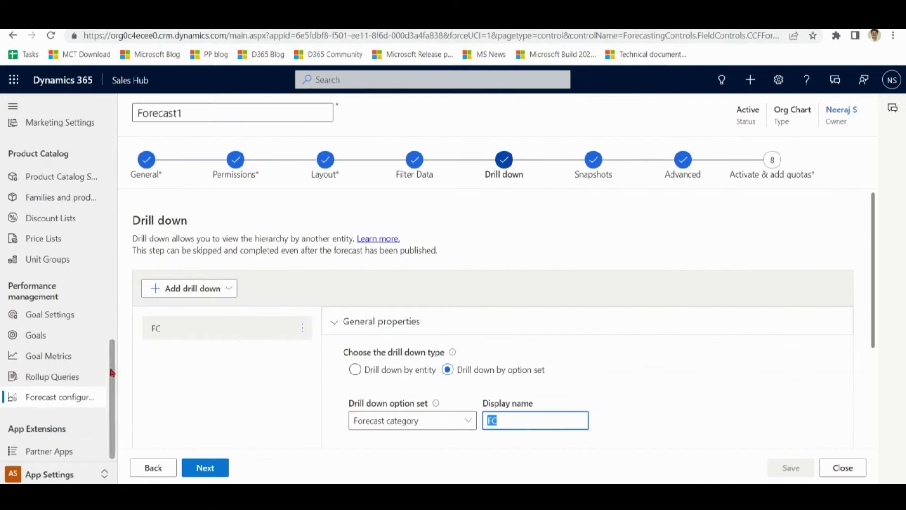
- Enable multi-currency selection and kanban as default in DemoForecast's advanced settings, save, and reload
{"action": "left_click", "coordinate": [78, 405]}
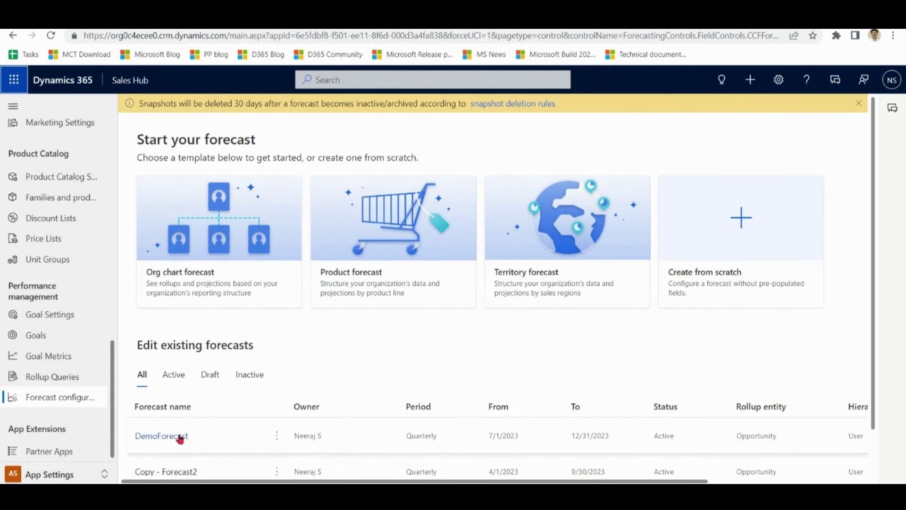
{"action": "left_click", "coordinate": [171, 439]}
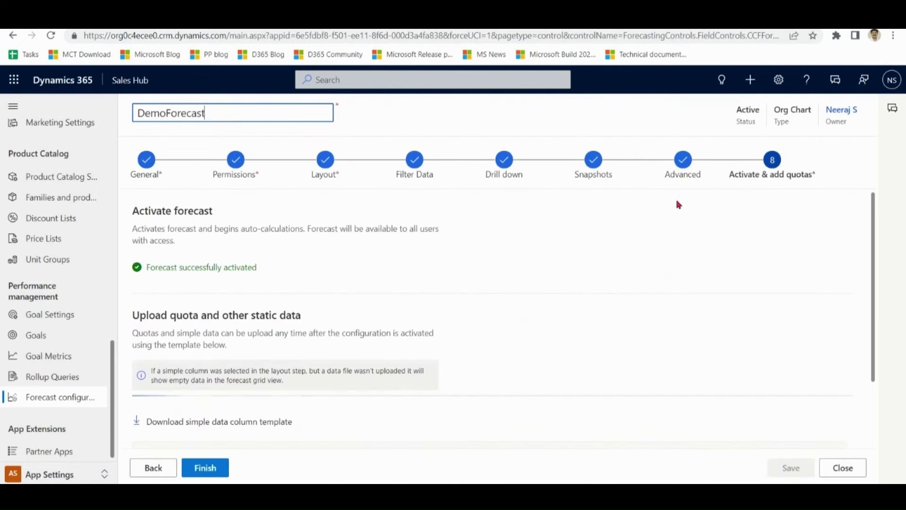
{"action": "left_click", "coordinate": [689, 166]}
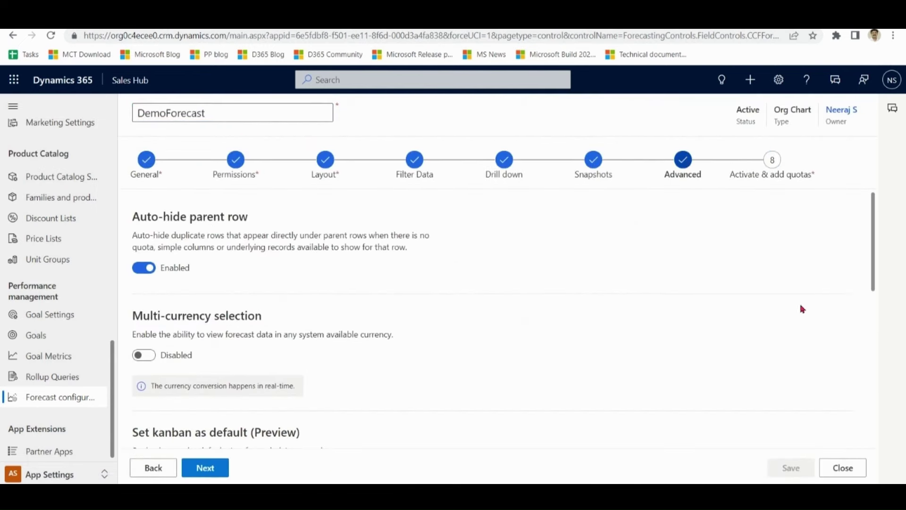
{"action": "left_click", "coordinate": [149, 359]}
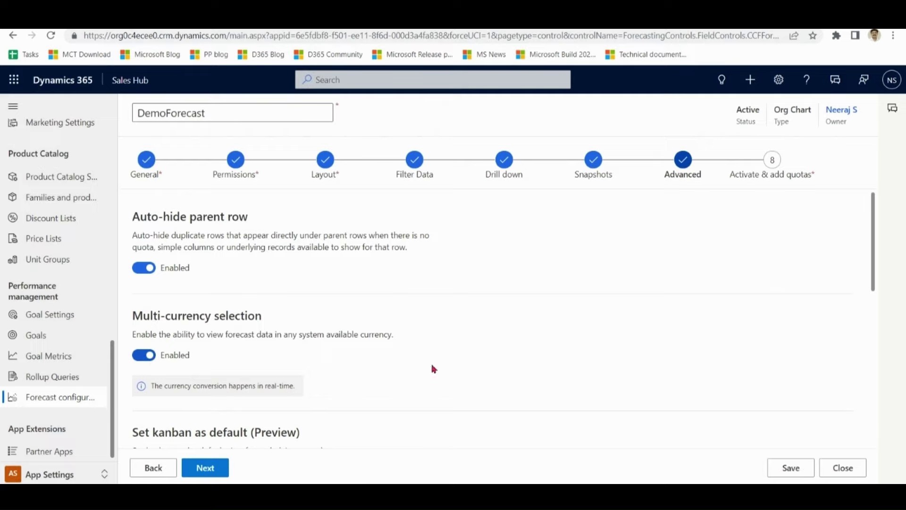
{"action": "left_click_drag", "start_coordinate": [873, 242], "coordinate": [873, 326]}
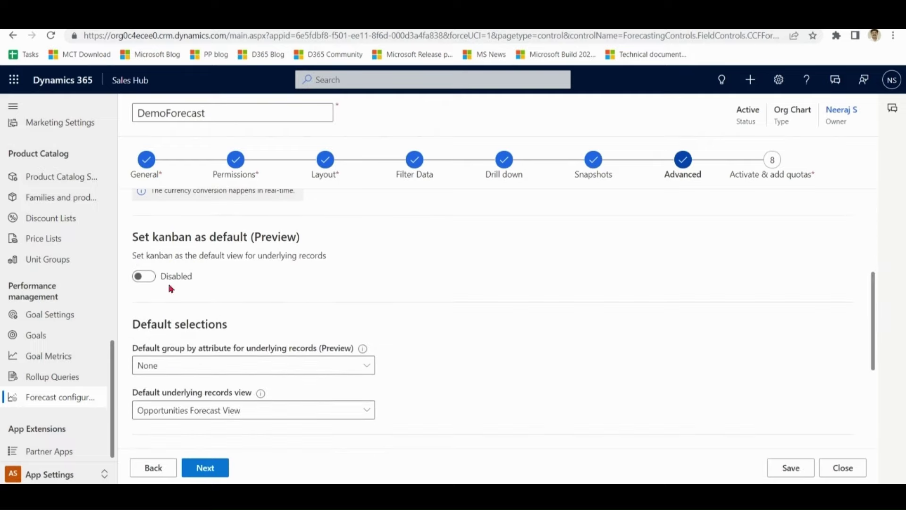
{"action": "left_click", "coordinate": [143, 277]}
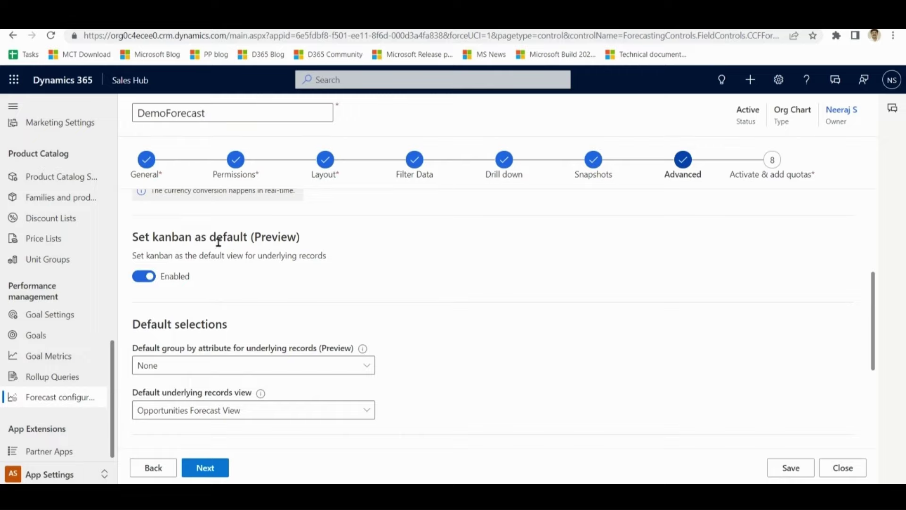
{"action": "left_click", "coordinate": [796, 470]}
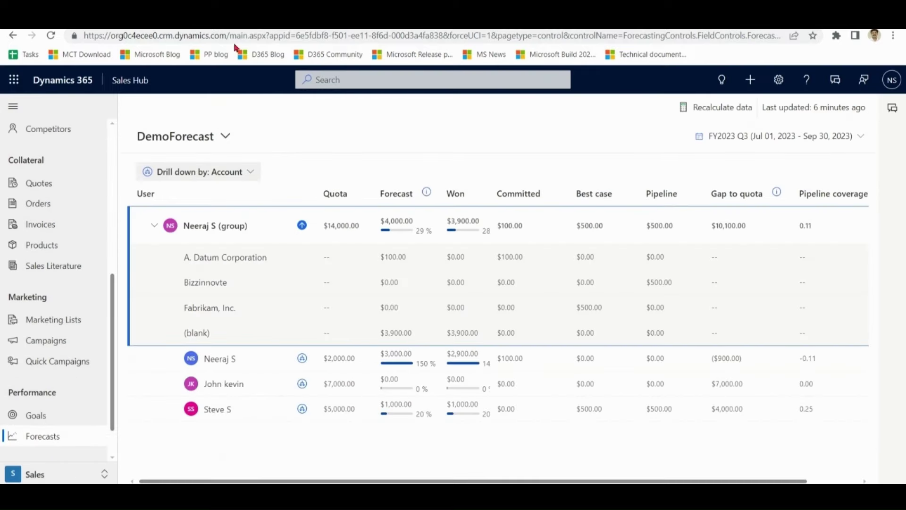
{"action": "left_click", "coordinate": [50, 35]}
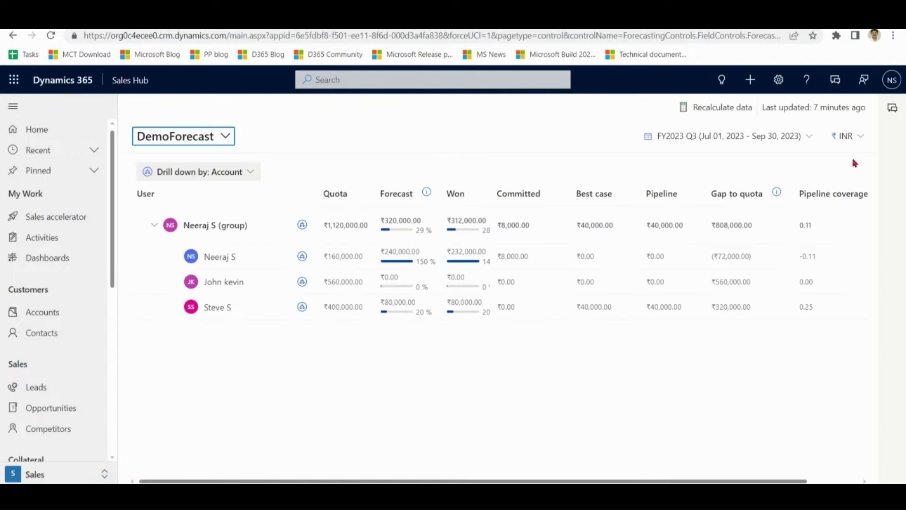
- Show the forecast amounts in USD, then switch them back to INR
{"action": "left_click", "coordinate": [859, 138]}
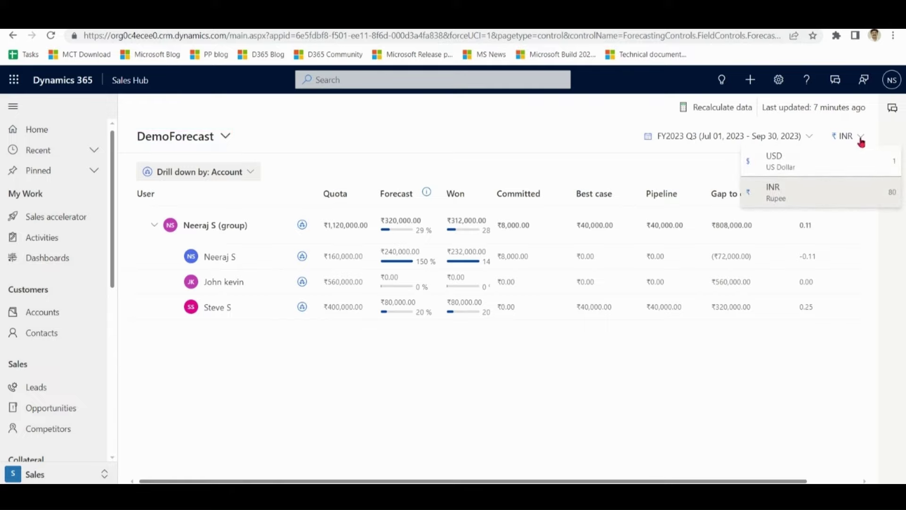
{"action": "left_click", "coordinate": [820, 161]}
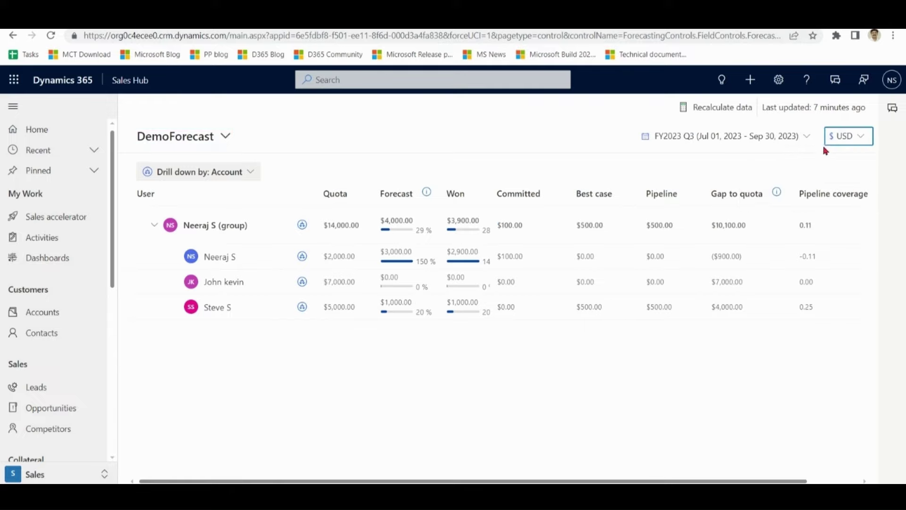
{"action": "left_click", "coordinate": [846, 190]}
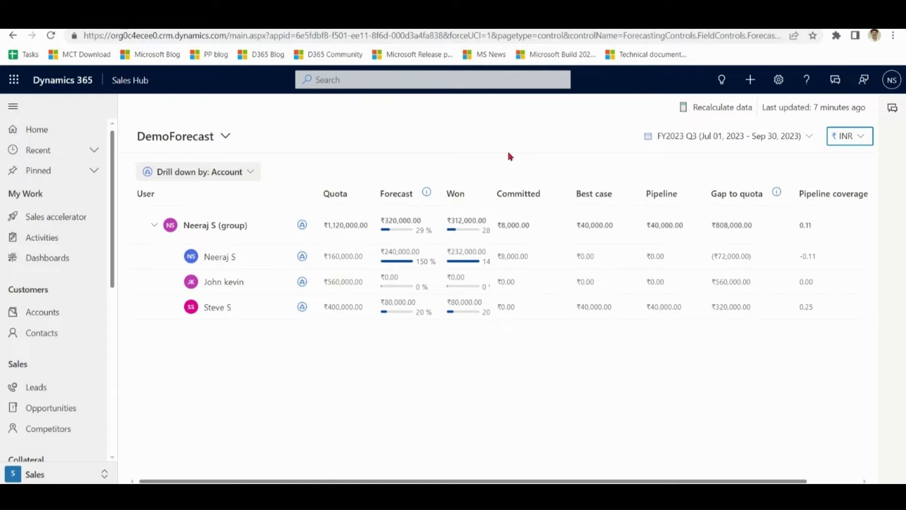
- View FY2023 Q4, return to FY2023 Q3, and expand the group to list its members
{"action": "left_click", "coordinate": [705, 136]}
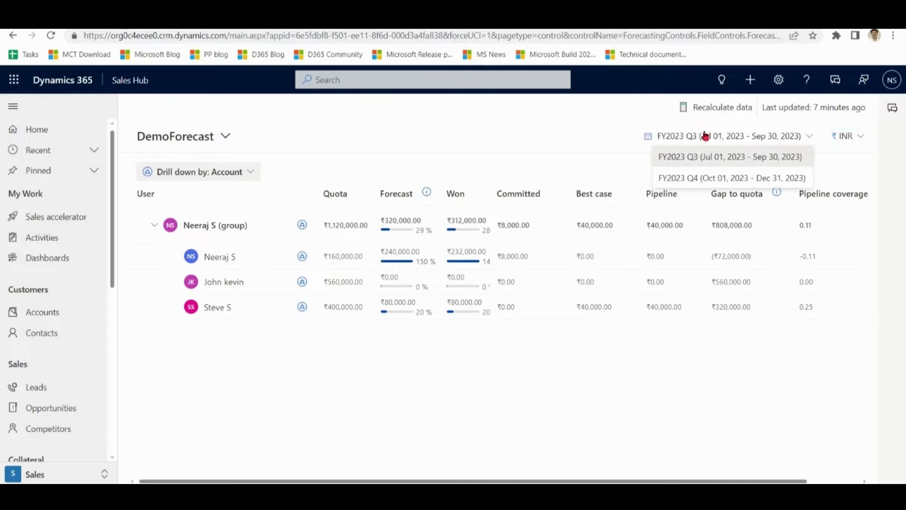
{"action": "left_click", "coordinate": [709, 178]}
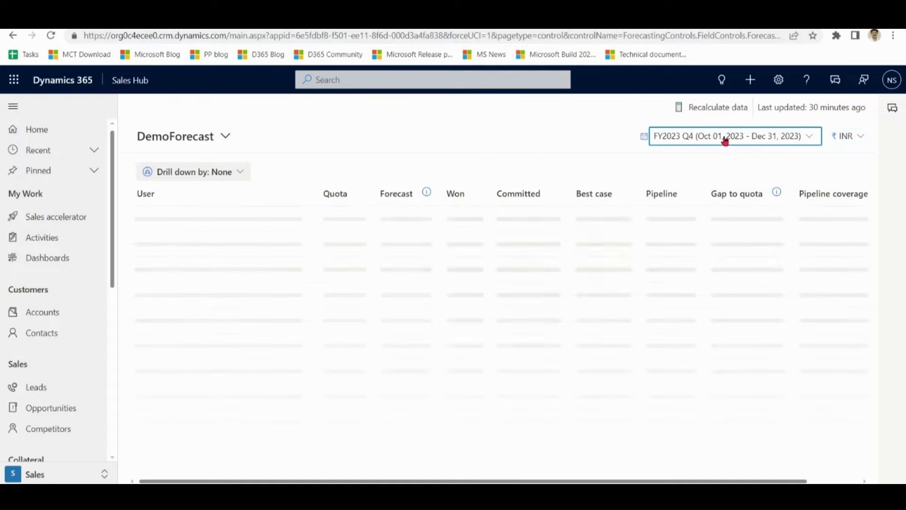
{"action": "left_click", "coordinate": [678, 138]}
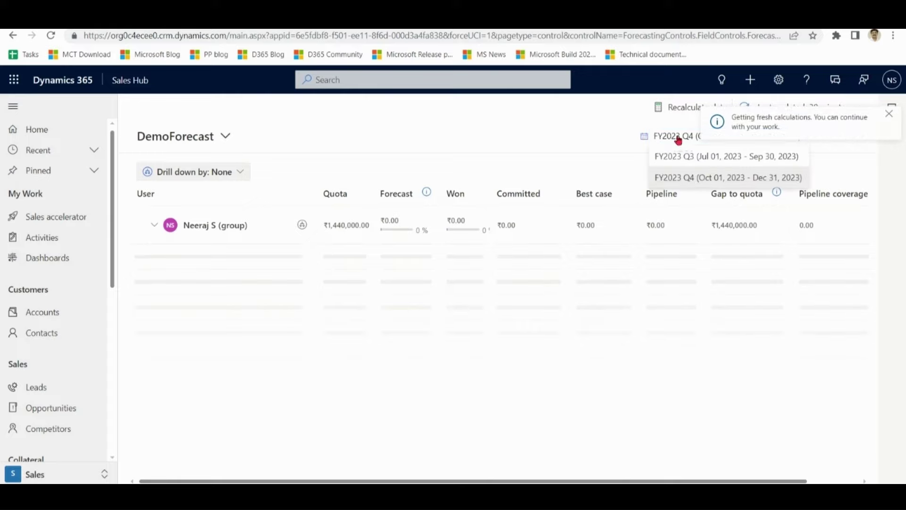
{"action": "left_click", "coordinate": [686, 157]}
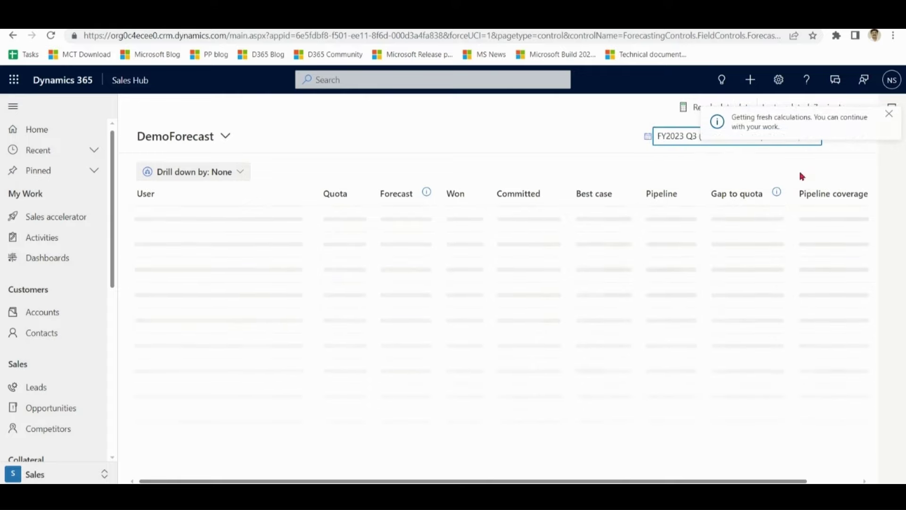
{"action": "left_click", "coordinate": [152, 225]}
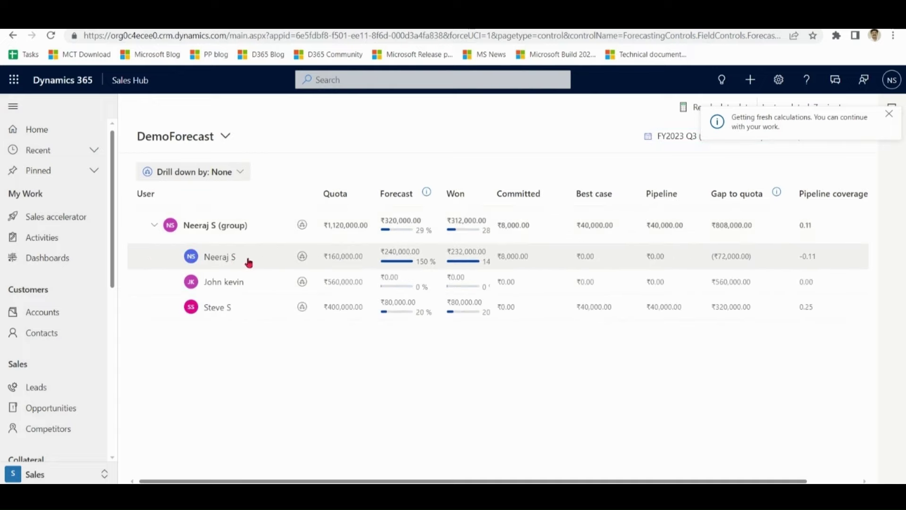
{"action": "left_click", "coordinate": [246, 261]}
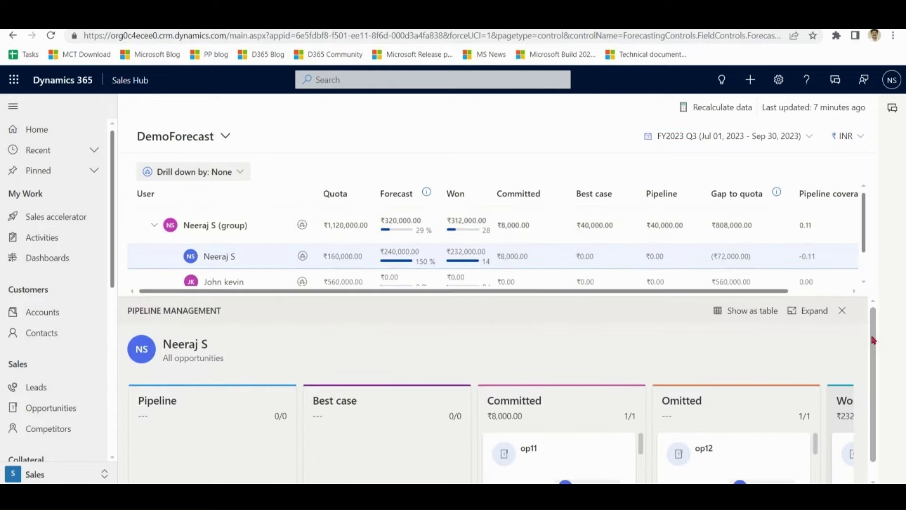
- Turn off kanban as default, save and finish setup, then open and close a member's records
{"action": "scroll", "coordinate": [874, 359], "scroll_direction": "down", "scroll_amount": 1}
{"action": "scroll", "coordinate": [876, 354], "scroll_direction": "up", "scroll_amount": 1}
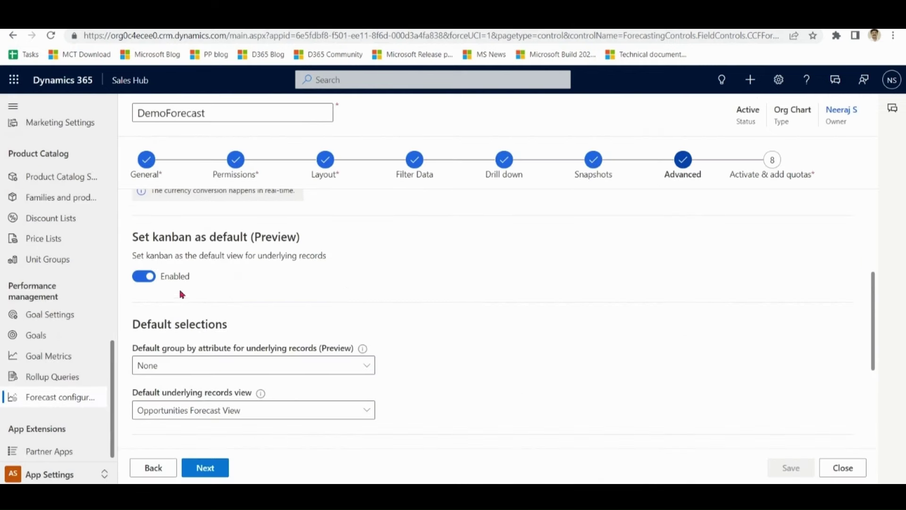
{"action": "left_click", "coordinate": [144, 276]}
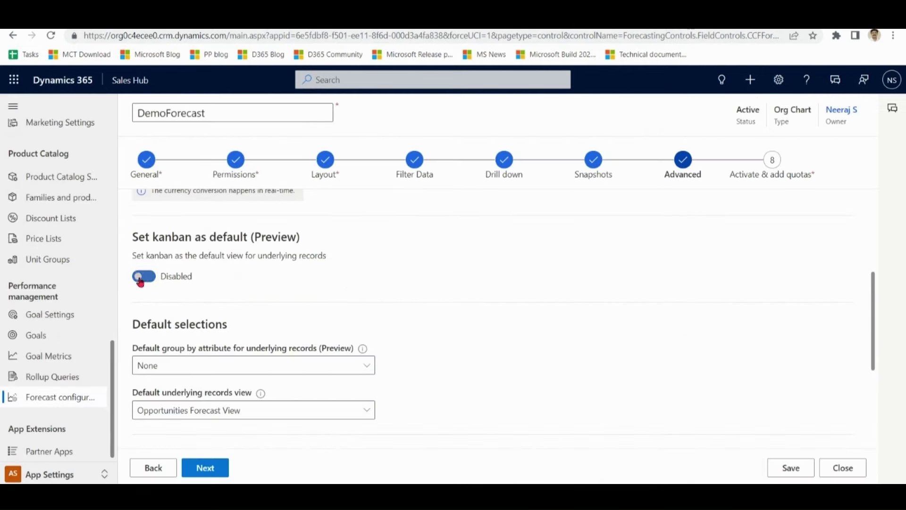
{"action": "left_click", "coordinate": [804, 470]}
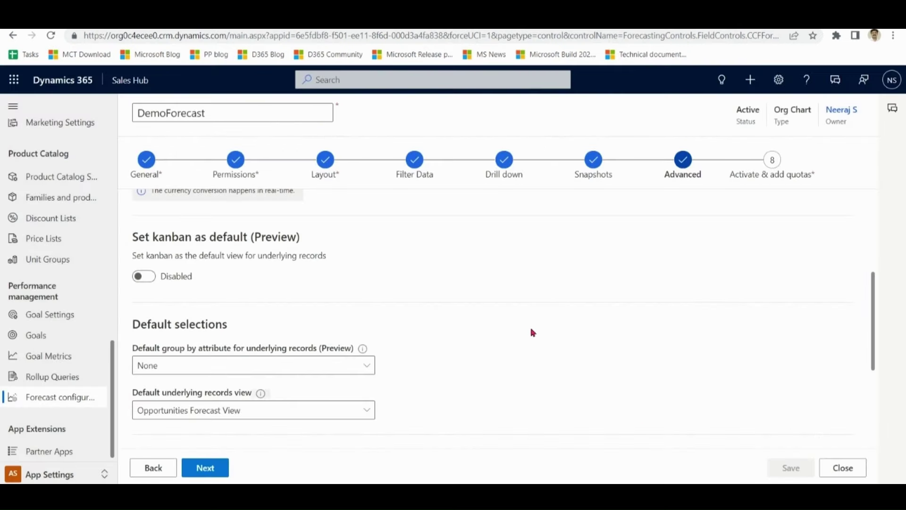
{"action": "left_click", "coordinate": [224, 474]}
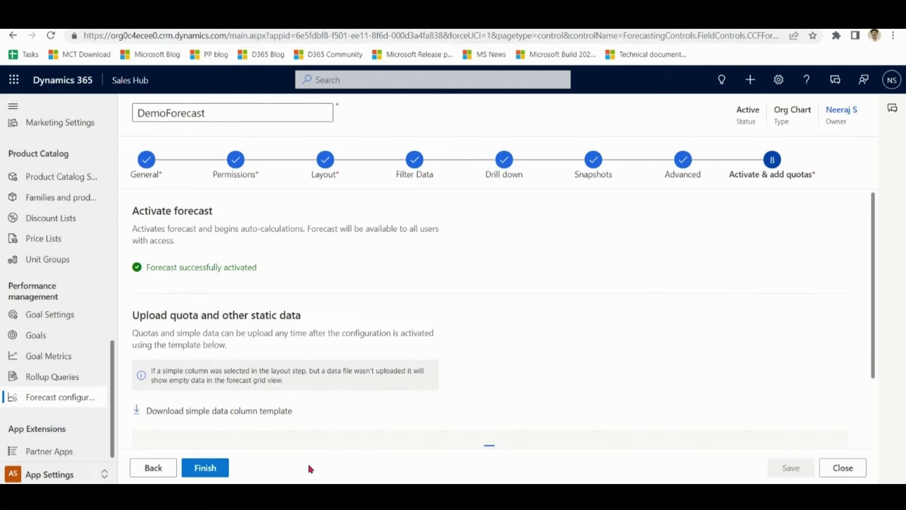
{"action": "left_click", "coordinate": [205, 467]}
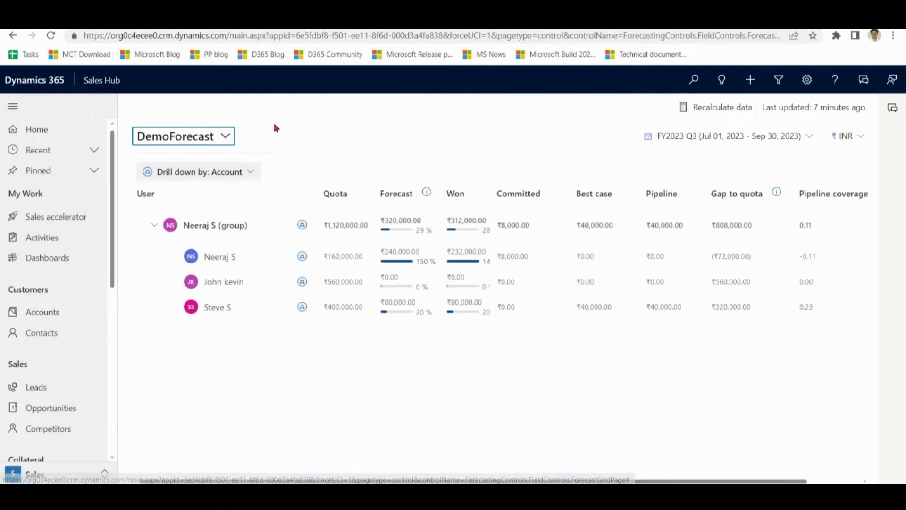
{"action": "left_click", "coordinate": [260, 264]}
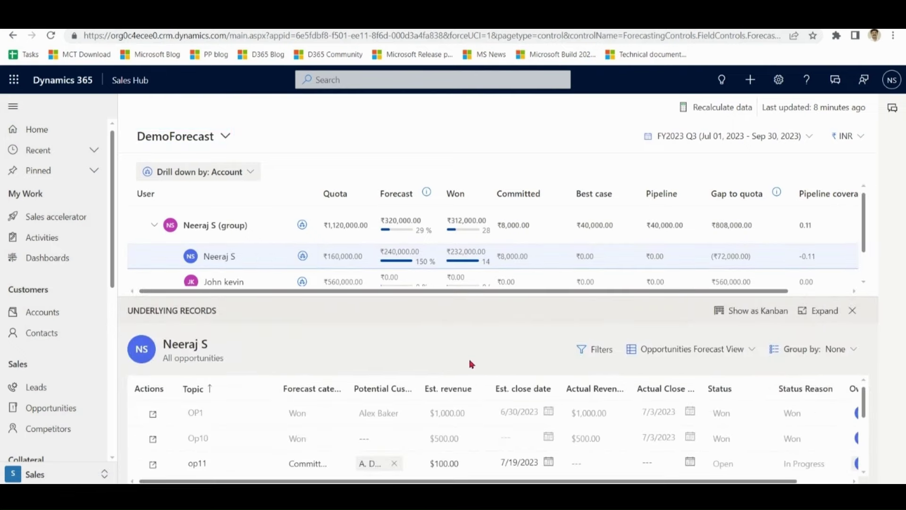
{"action": "key", "text": "Escape"}
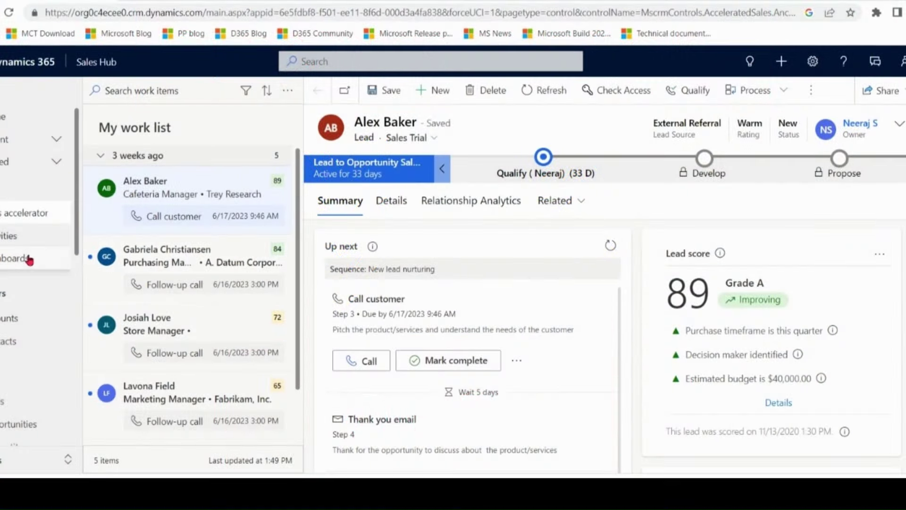
- Go to Dashboards, check the dashboard list, then view the new-dashboard options
{"action": "left_click", "coordinate": [14, 257]}
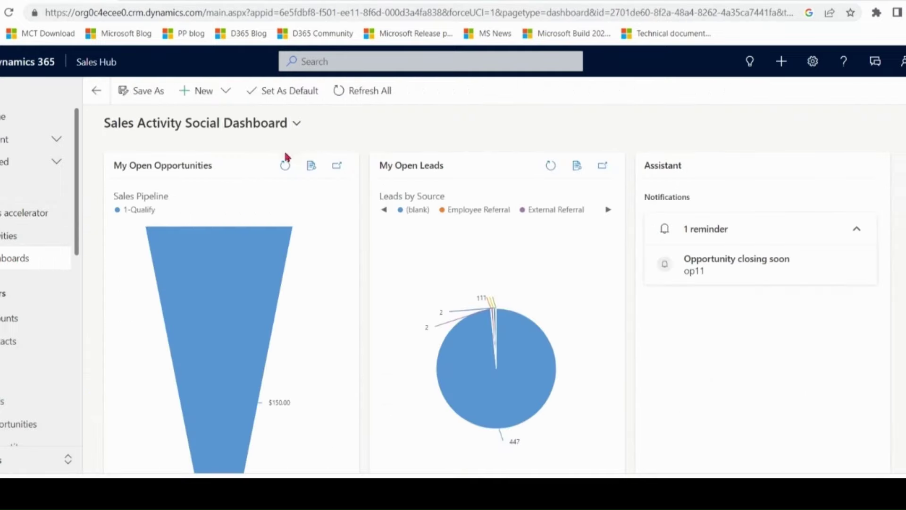
{"action": "left_click", "coordinate": [295, 128]}
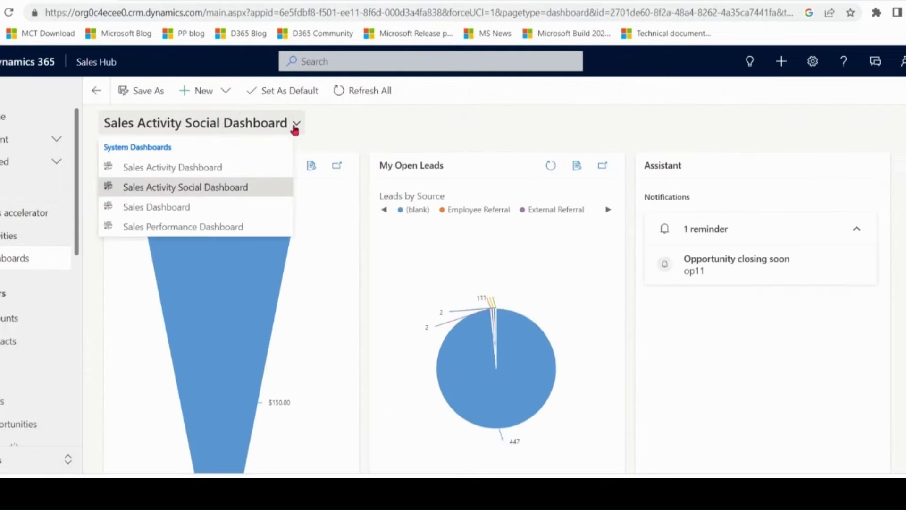
{"action": "left_click", "coordinate": [382, 124]}
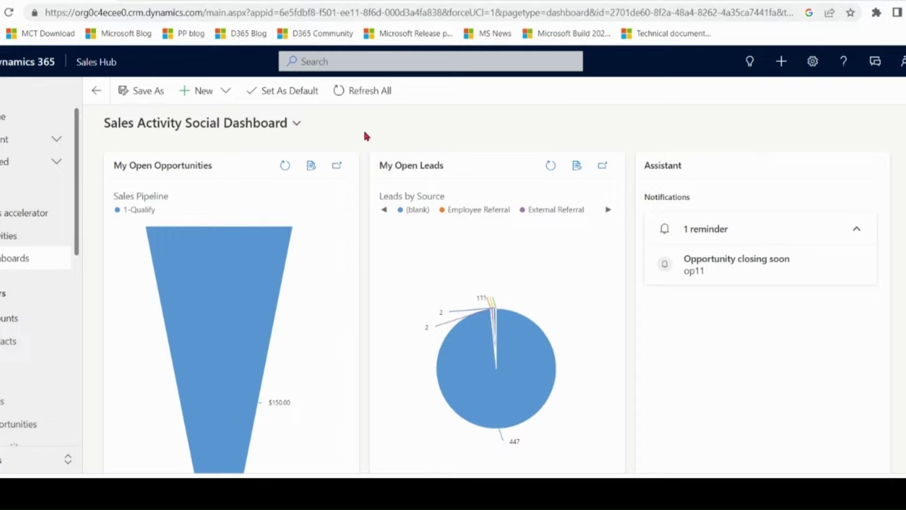
{"action": "left_click", "coordinate": [227, 92]}
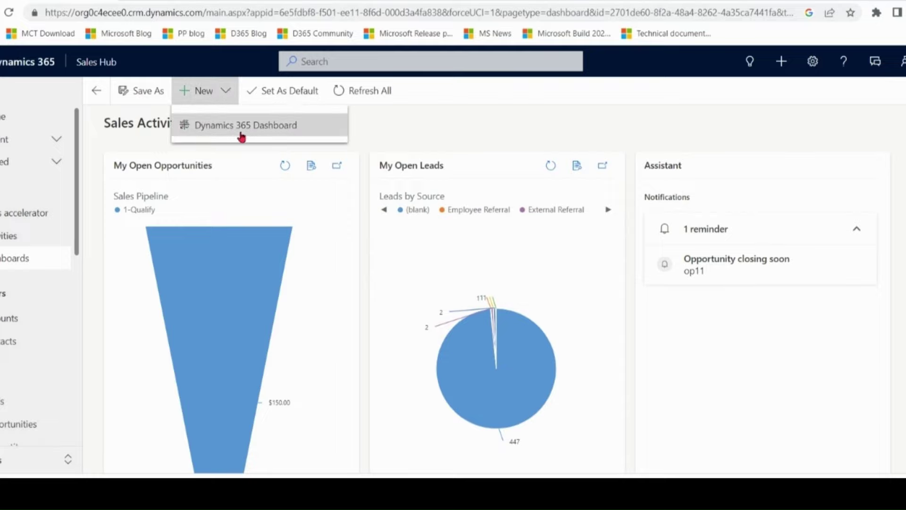
- Create a 3-Column Focused Dynamics 365 dashboard named Dashboard 1
{"action": "left_click", "coordinate": [283, 126]}
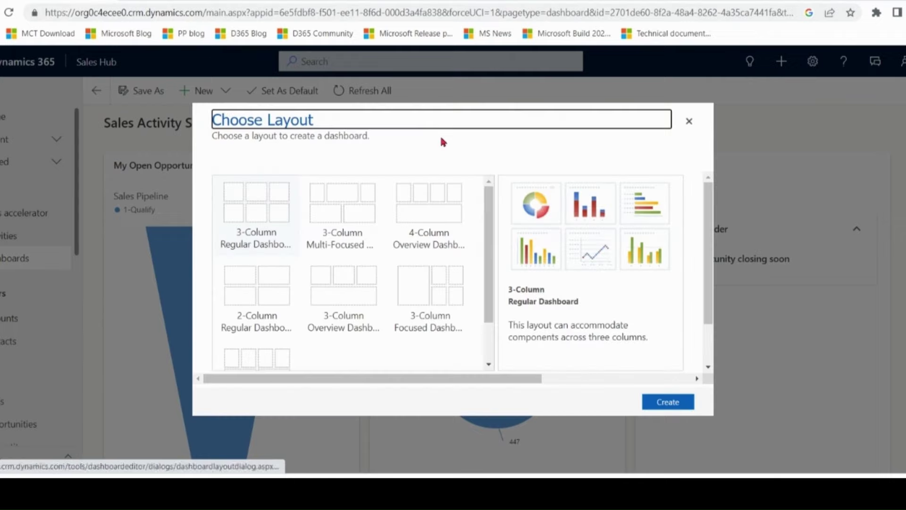
{"action": "left_click", "coordinate": [428, 294]}
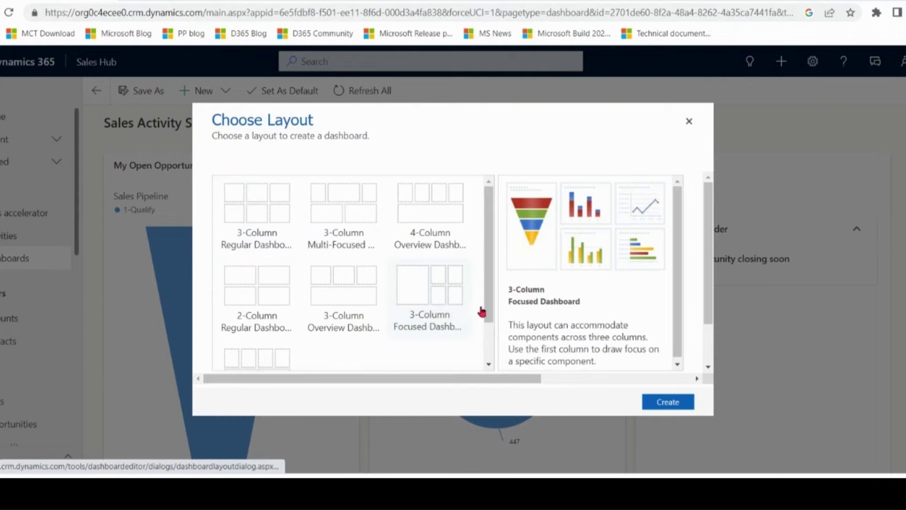
{"action": "scroll", "coordinate": [674, 325], "scroll_direction": "down", "scroll_amount": 1}
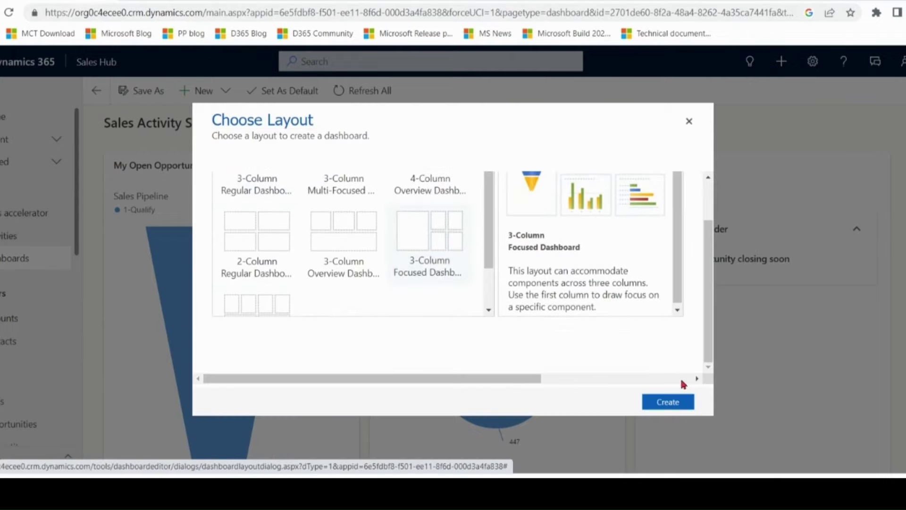
{"action": "left_click", "coordinate": [676, 404]}
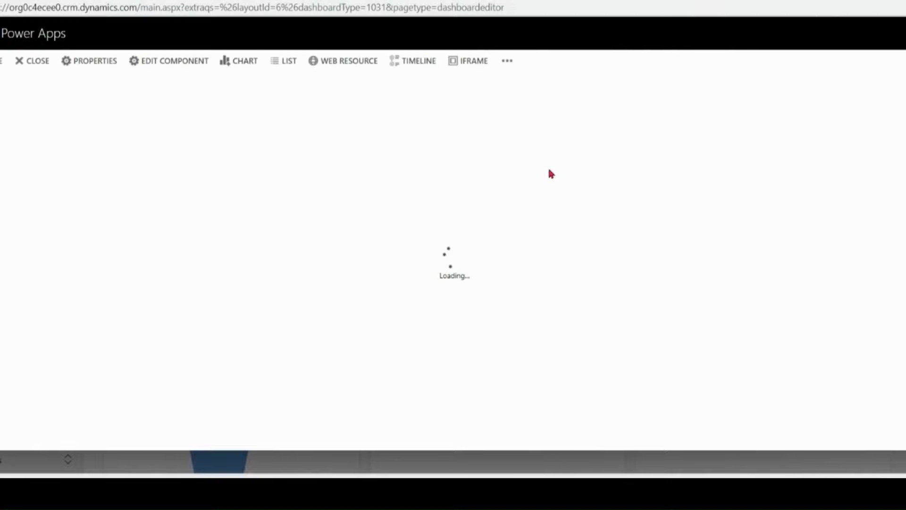
{"action": "type", "text": "Dashboard 1"}
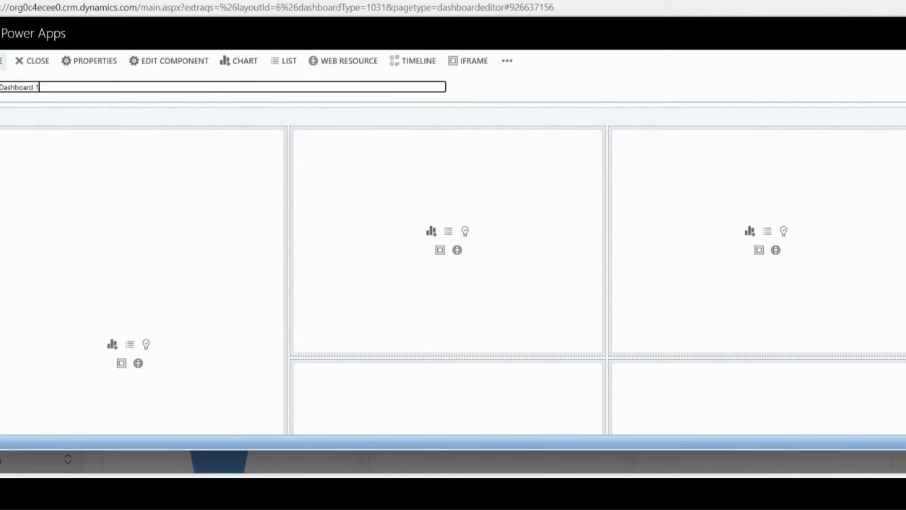
{"action": "left_click", "coordinate": [38, 114]}
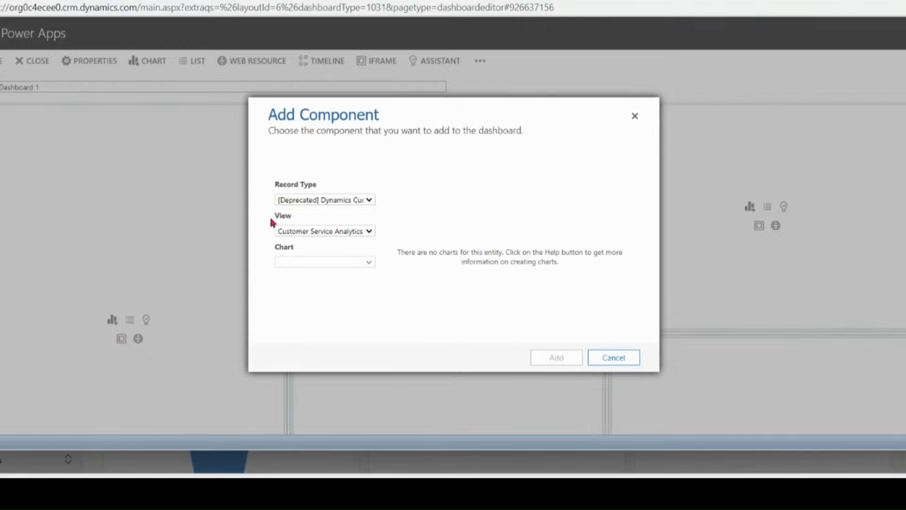
- Add the Top Customers chart for Opportunity, All Opportunities view, to the dashboard
{"action": "left_click", "coordinate": [353, 200]}
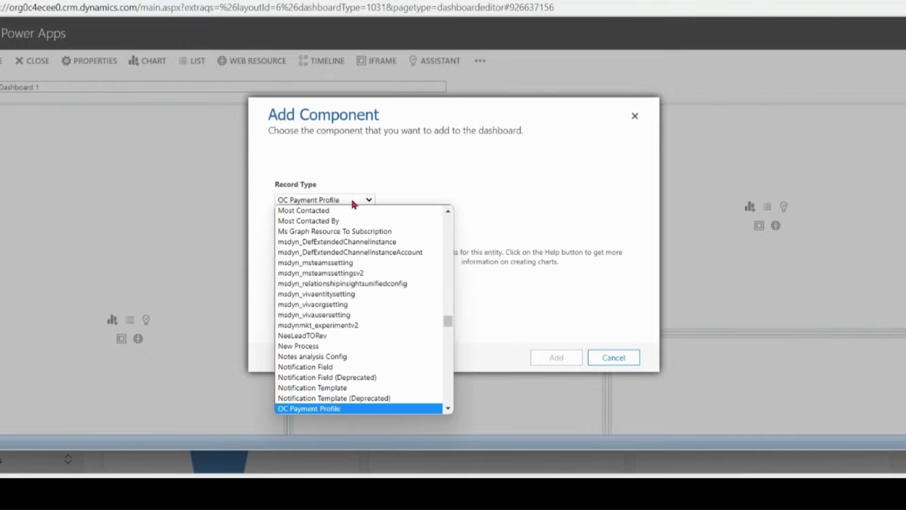
{"action": "key", "text": "Down"}
{"action": "key", "text": "Down"}
{"action": "key", "text": "Down"}
{"action": "key", "text": "Down"}
{"action": "key", "text": "Down"}
{"action": "key", "text": "Down"}
{"action": "key", "text": "Down"}
{"action": "key", "text": "Down"}
{"action": "key", "text": "Down"}
{"action": "key", "text": "Down"}
{"action": "key", "text": "Down"}
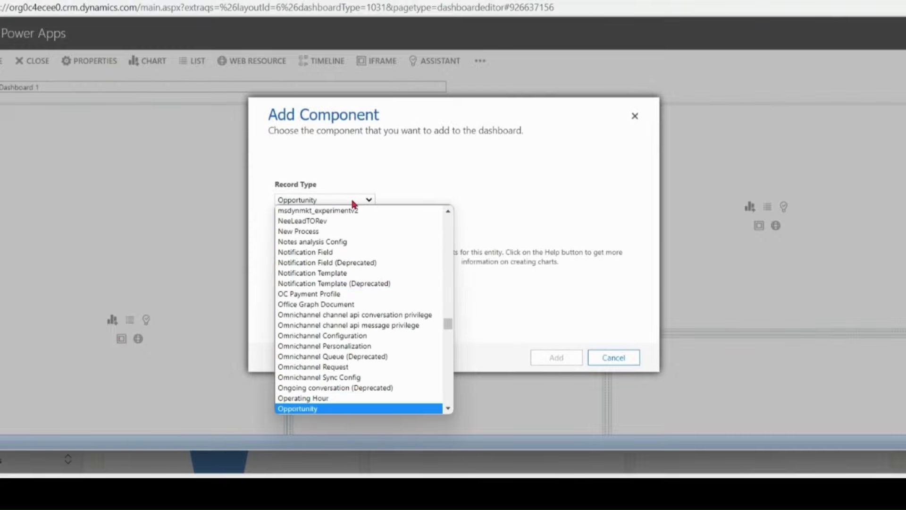
{"action": "key", "text": "Return"}
{"action": "left_click", "coordinate": [372, 231]}
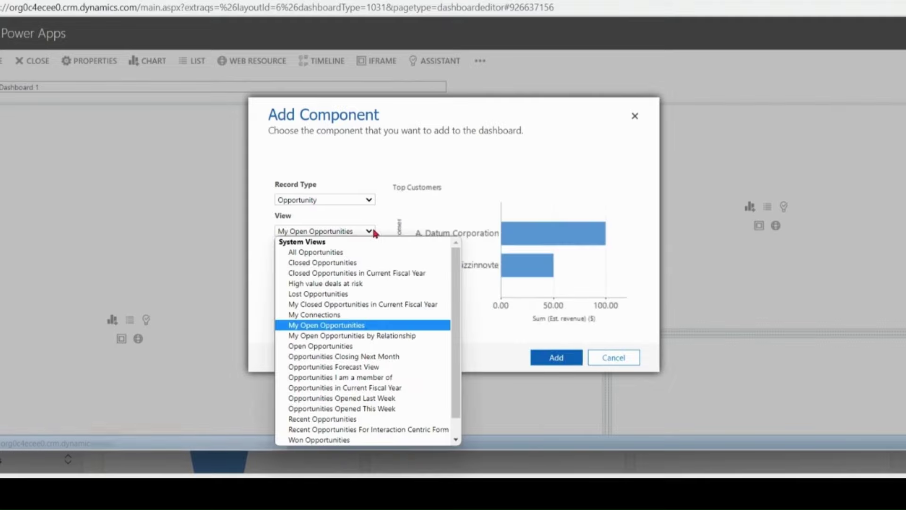
{"action": "left_click", "coordinate": [356, 251]}
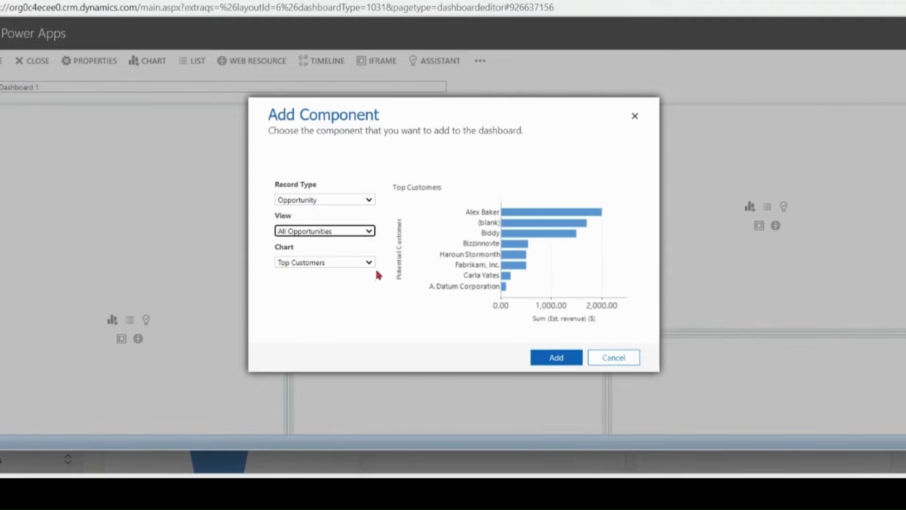
{"action": "left_click", "coordinate": [562, 360]}
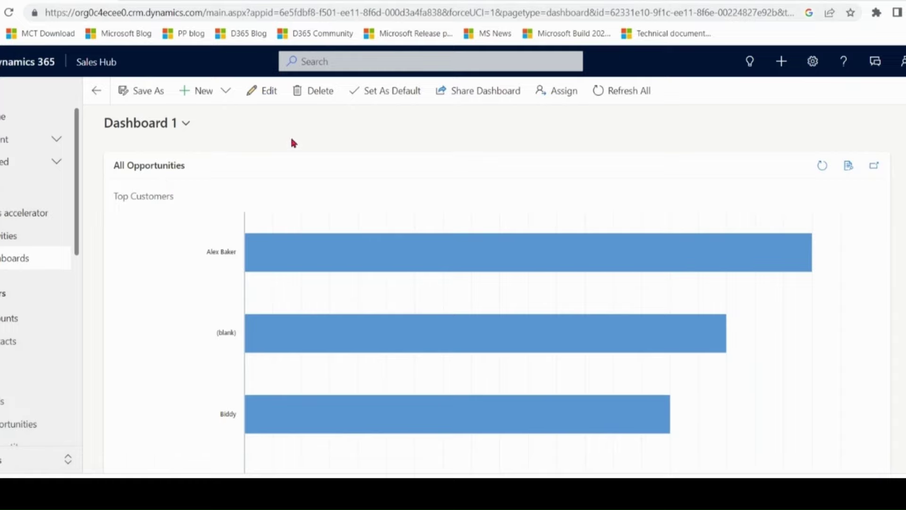
- Confirm Dashboard 1 is listed under My Dashboards, then switch to Power BI
{"action": "left_click", "coordinate": [12, 261]}
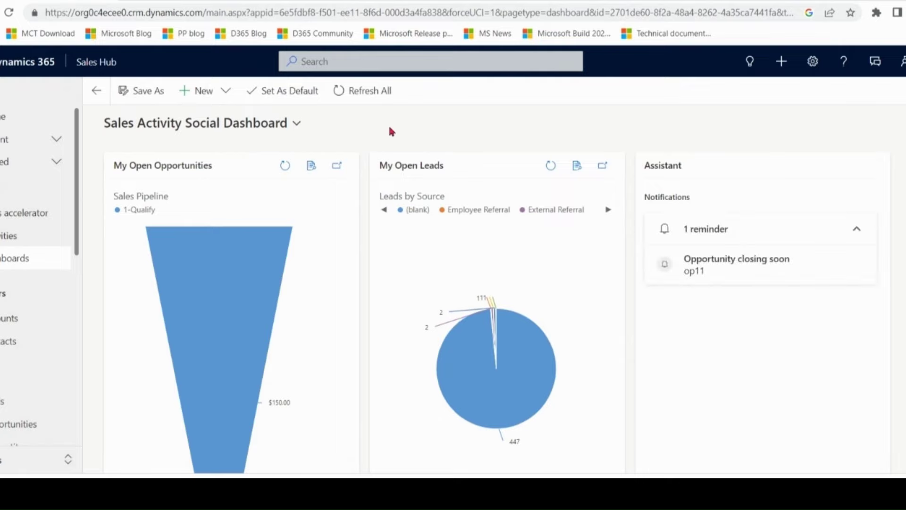
{"action": "left_click", "coordinate": [296, 126]}
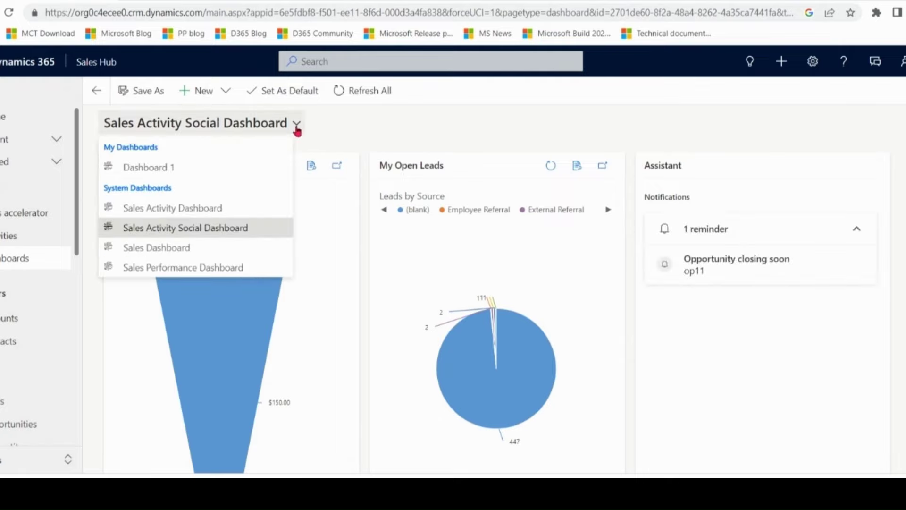
{"action": "left_click", "coordinate": [396, 134]}
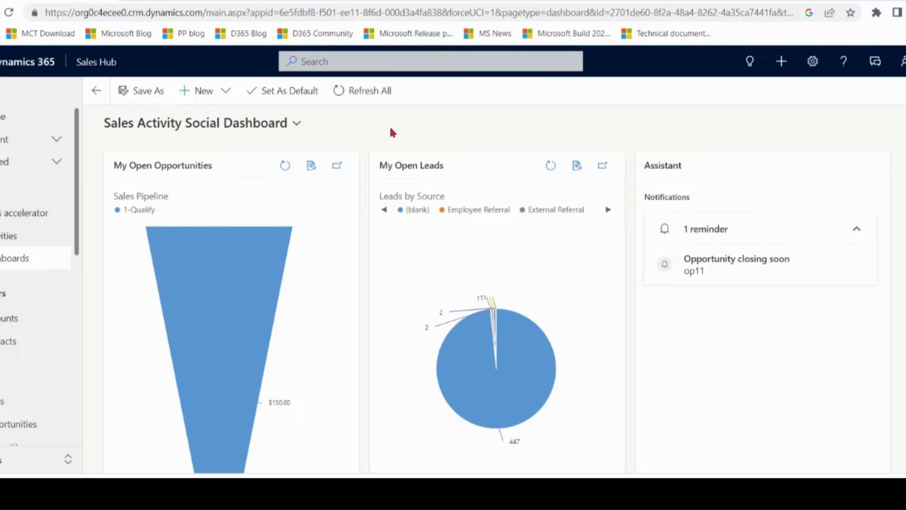
{"action": "left_click", "coordinate": [209, 1]}
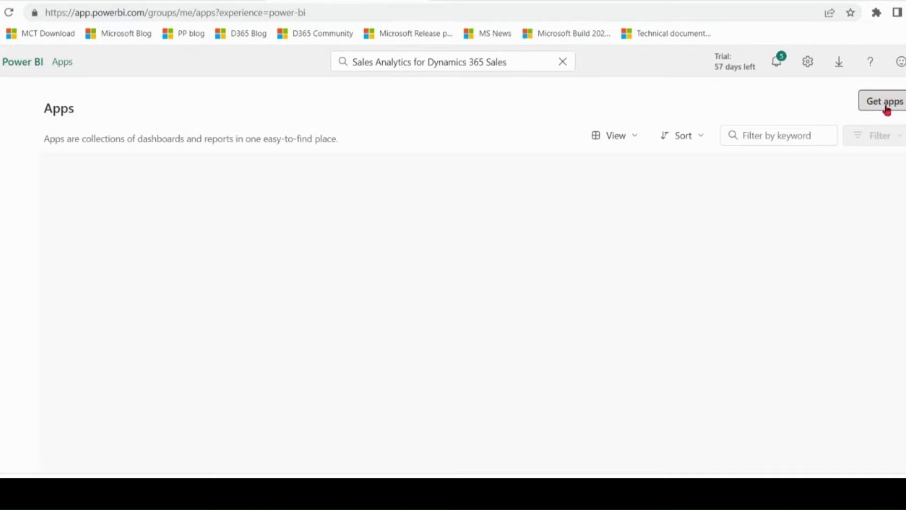
- Find Sales Analytics for Dynamics 365 Sales in the app gallery, accept the terms, and install it
{"action": "left_click", "coordinate": [886, 106]}
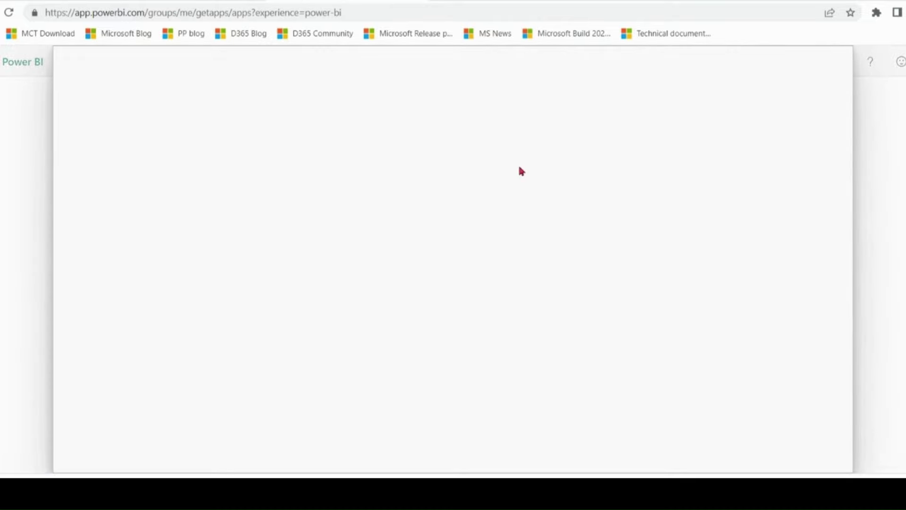
{"action": "left_click", "coordinate": [750, 116]}
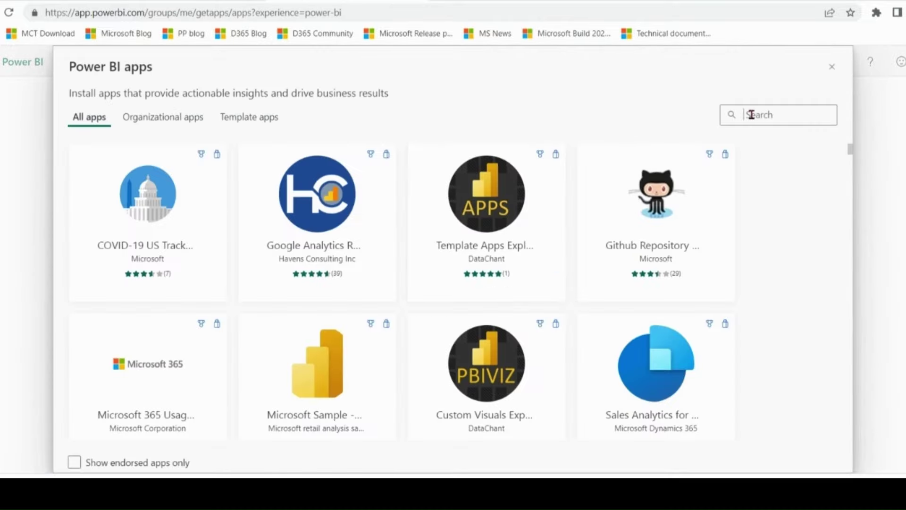
{"action": "type", "text": "Sales Analytics for Dynamics 365"}
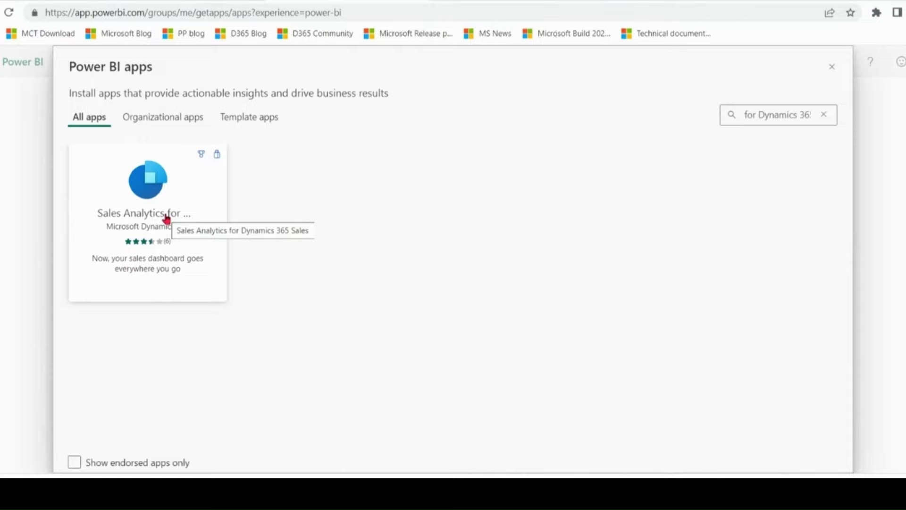
{"action": "left_click", "coordinate": [166, 218]}
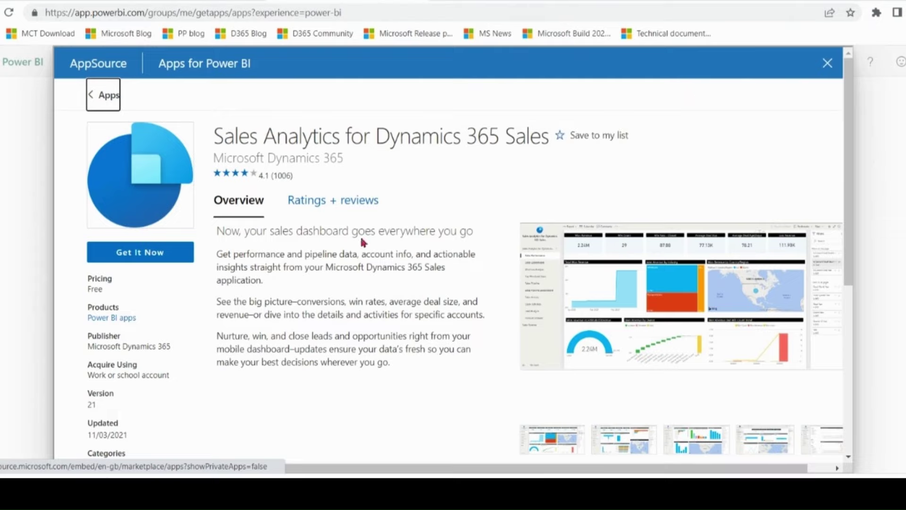
{"action": "left_click", "coordinate": [149, 255]}
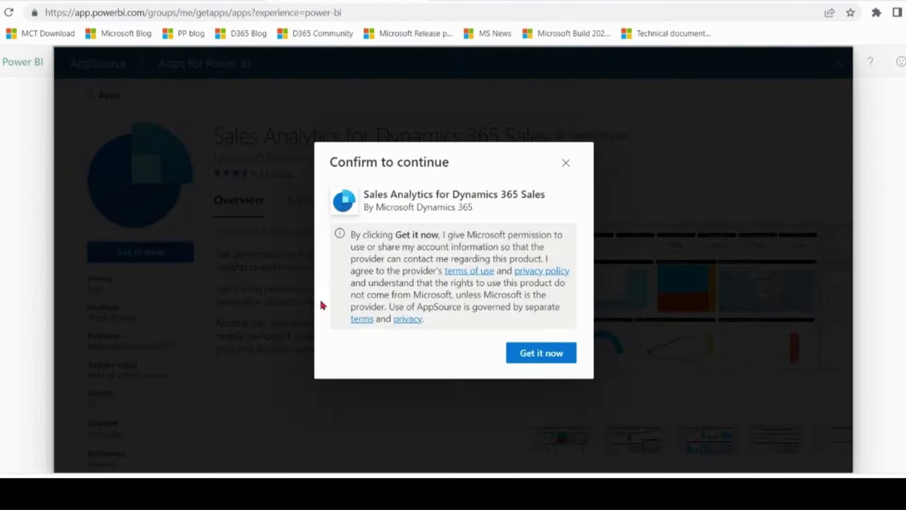
{"action": "left_click", "coordinate": [542, 354]}
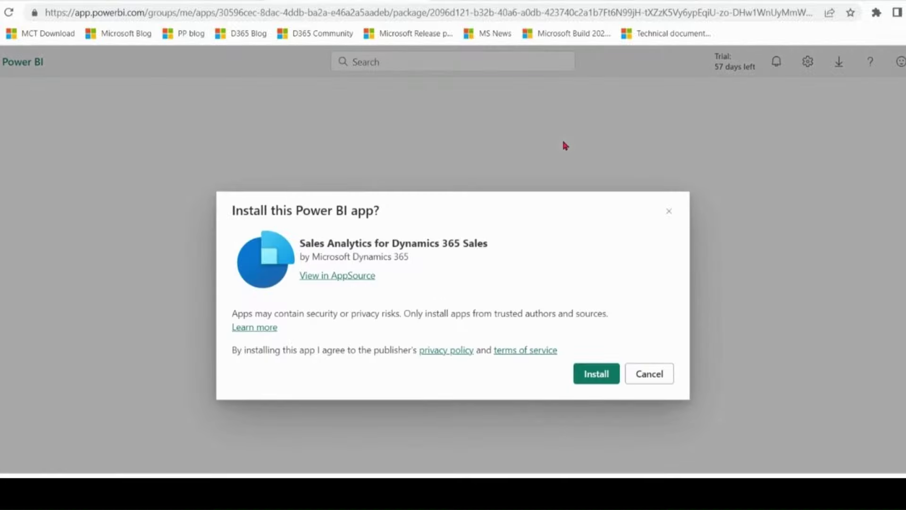
{"action": "left_click", "coordinate": [599, 374]}
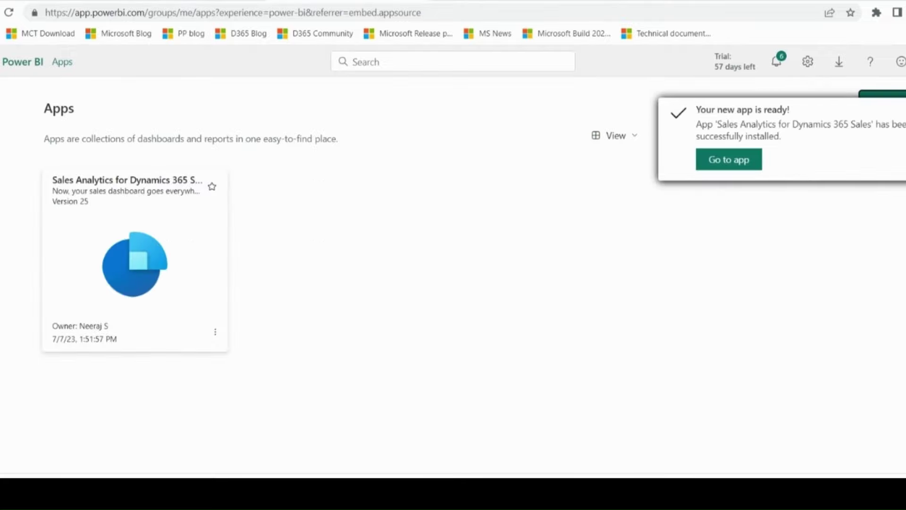
- Open the installed Sales Analytics app and copy the organisation URL from the Sales Hub address bar
{"action": "left_click", "coordinate": [738, 162]}
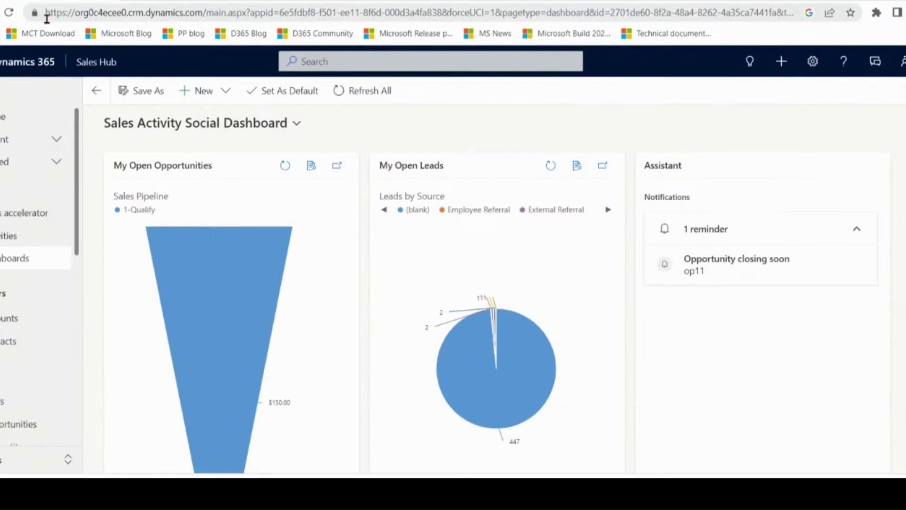
{"action": "left_click", "coordinate": [79, 16]}
{"action": "key", "text": "Home"}
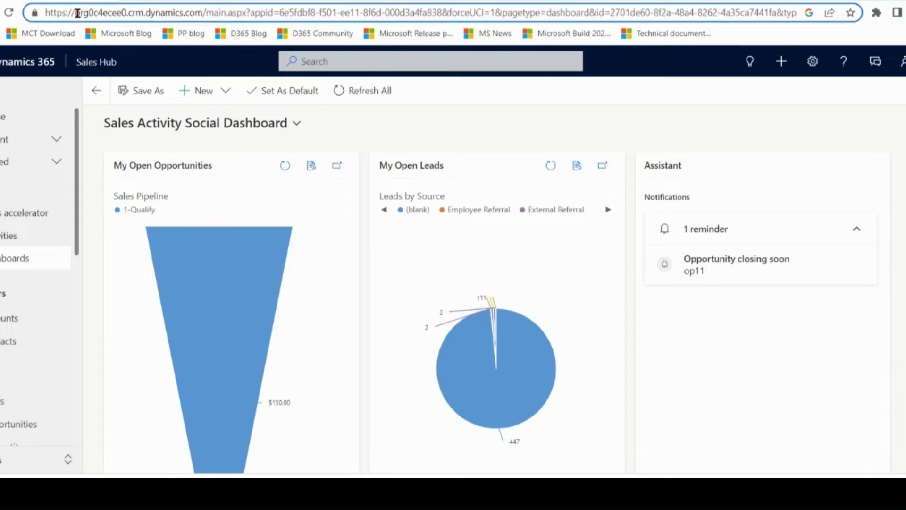
{"action": "key", "text": "shift+Right"}
{"action": "key", "text": "shift+Right"}
{"action": "key", "text": "shift+Right"}
{"action": "key", "text": "shift+Right"}
{"action": "key", "text": "shift+Right"}
{"action": "key", "text": "shift+Right"}
{"action": "key", "text": "shift+Right"}
{"action": "key", "text": "shift+Right"}
{"action": "key", "text": "shift+Right"}
{"action": "key", "text": "shift+Right"}
{"action": "key", "text": "shift+Right"}
{"action": "key", "text": "shift+Right"}
{"action": "key", "text": "shift+Right"}
{"action": "key", "text": "shift+Right"}
{"action": "key", "text": "shift+Right"}
{"action": "key", "text": "shift+Right"}
{"action": "key", "text": "shift+Right"}
{"action": "key", "text": "shift+Right"}
{"action": "key", "text": "shift+Right"}
{"action": "key", "text": "shift+Right"}
{"action": "key", "text": "shift+Right"}
{"action": "key", "text": "shift+Right"}
{"action": "key", "text": "shift+Right"}
{"action": "key", "text": "shift+Right"}
{"action": "key", "text": "shift+Right"}
{"action": "key", "text": "shift+Right"}
{"action": "key", "text": "shift+Right"}
{"action": "key", "text": "shift+Right"}
{"action": "key", "text": "shift+Right"}
{"action": "key", "text": "shift+Right"}
{"action": "key", "text": "shift+Right"}
{"action": "key", "text": "shift+Right"}
{"action": "key", "text": "ctrl+c"}
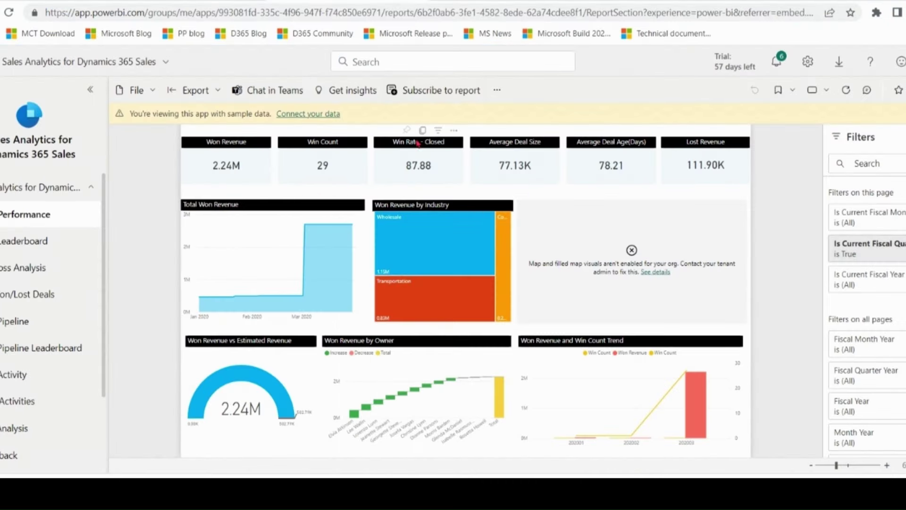
- Paste the organisation URL into D365_Sales_URL, show the advanced options, and continue
{"action": "left_click", "coordinate": [331, 115]}
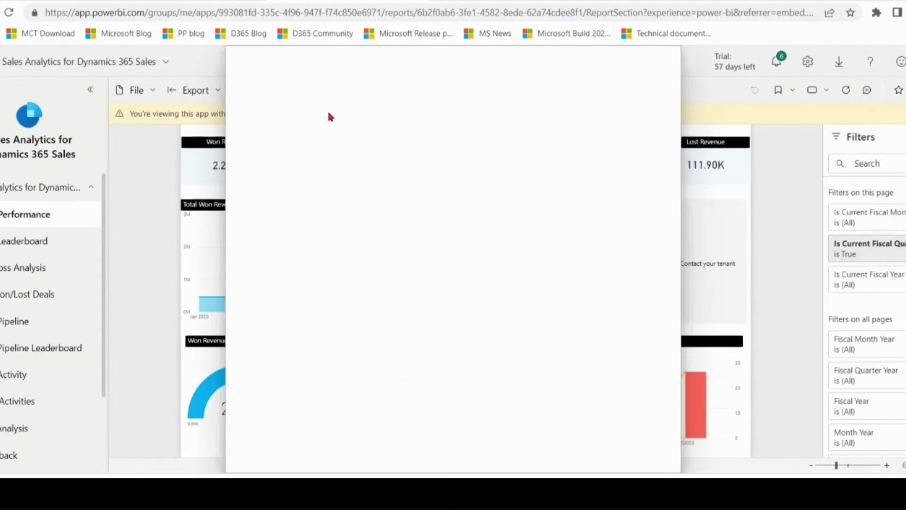
{"action": "left_click_drag", "start_coordinate": [500, 274], "coordinate": [200, 273]}
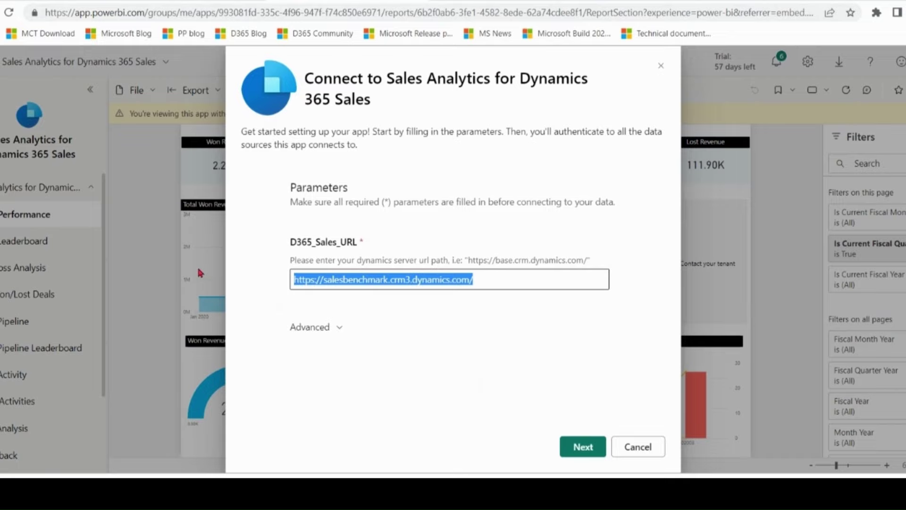
{"action": "key", "text": "ctrl+v"}
{"action": "left_click", "coordinate": [331, 330]}
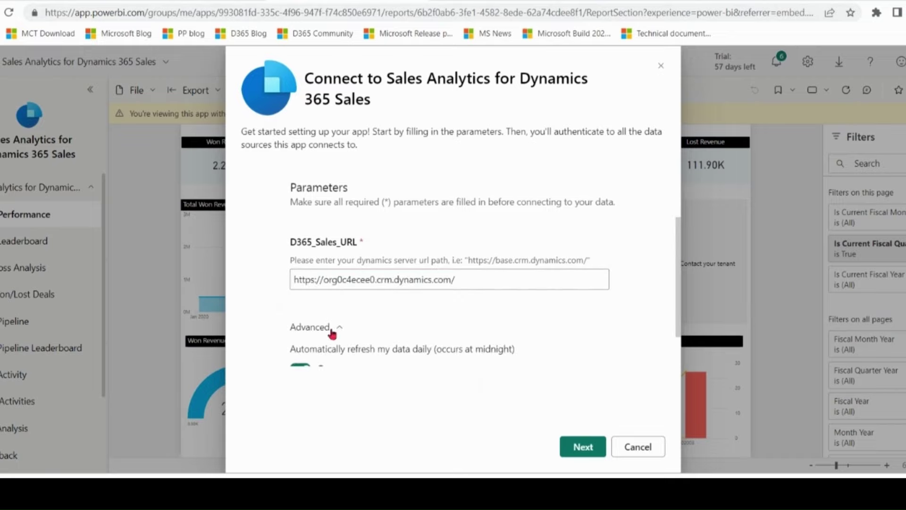
{"action": "scroll", "coordinate": [673, 316], "scroll_direction": "down", "scroll_amount": 1}
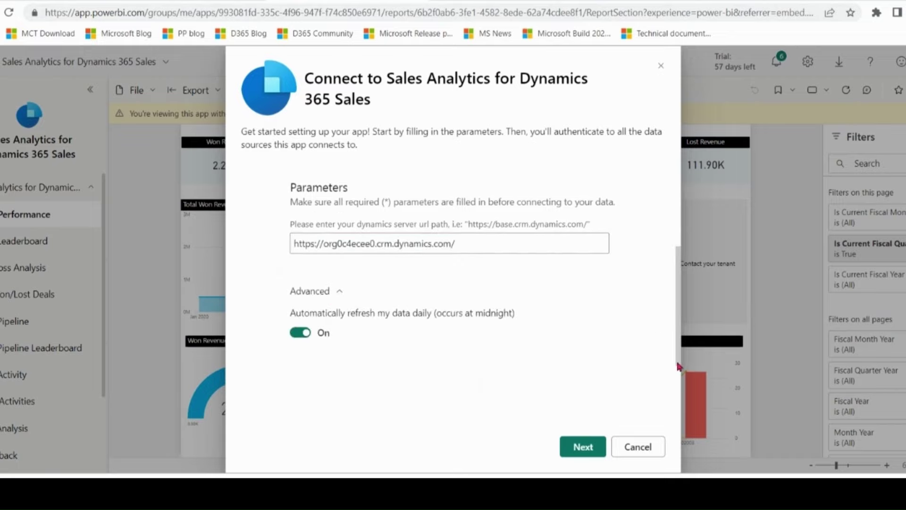
{"action": "left_click", "coordinate": [582, 446]}
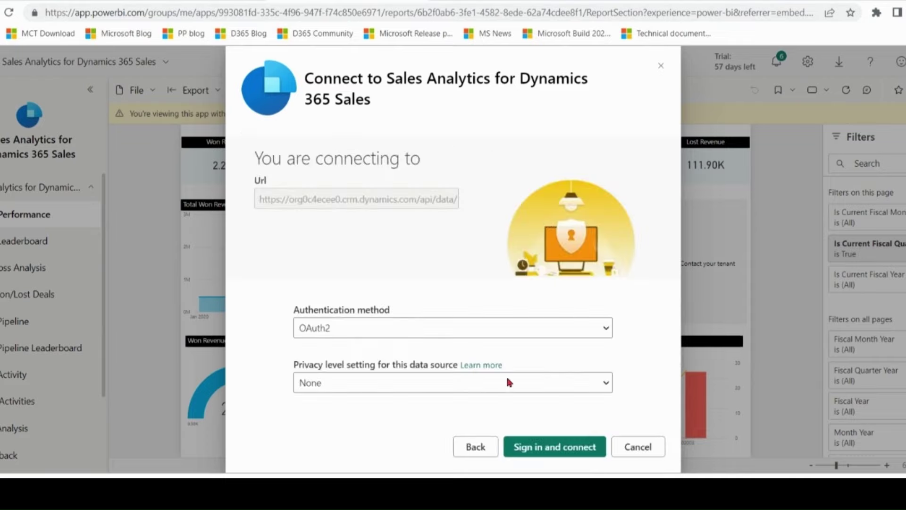
- Set the privacy level to Organizational and sign in with the chosen account
{"action": "left_click", "coordinate": [517, 380]}
{"action": "left_click", "coordinate": [413, 429]}
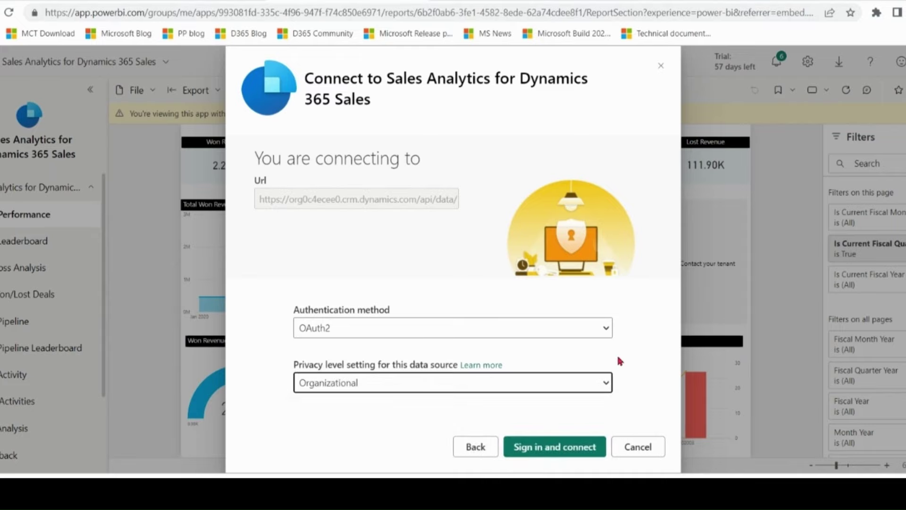
{"action": "left_click", "coordinate": [578, 443]}
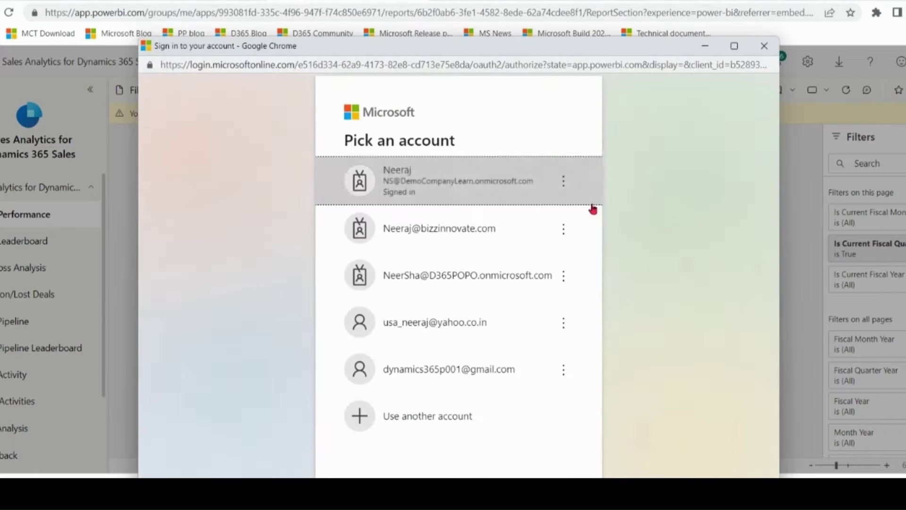
{"action": "left_click", "coordinate": [590, 207]}
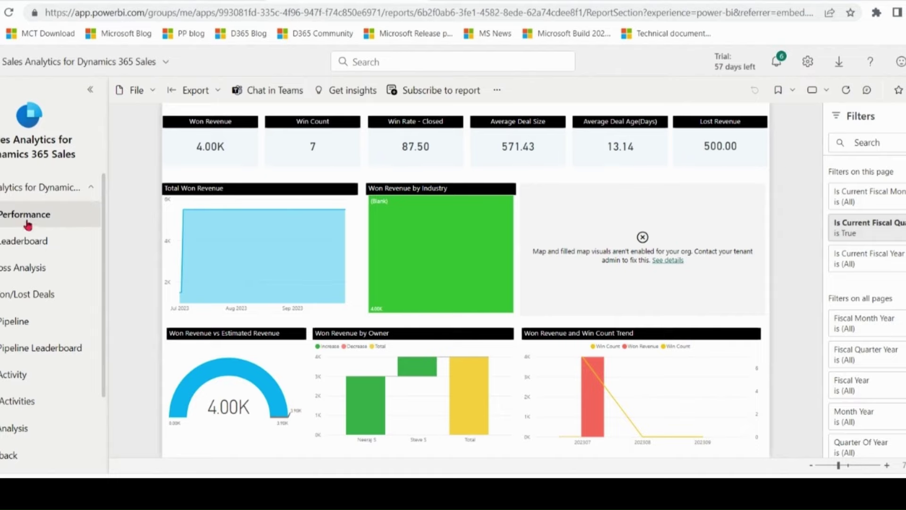
- Step through the Leaderboard, Win/Loss Analysis, Won/Lost Deals, Pipeline and Pipeline Leaderboard pages, then return to Apps
{"action": "left_click", "coordinate": [27, 251]}
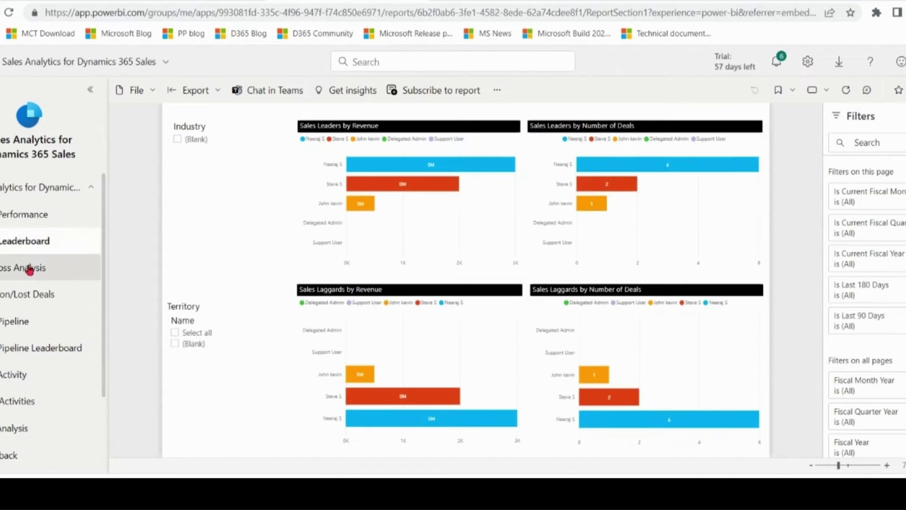
{"action": "left_click", "coordinate": [30, 268]}
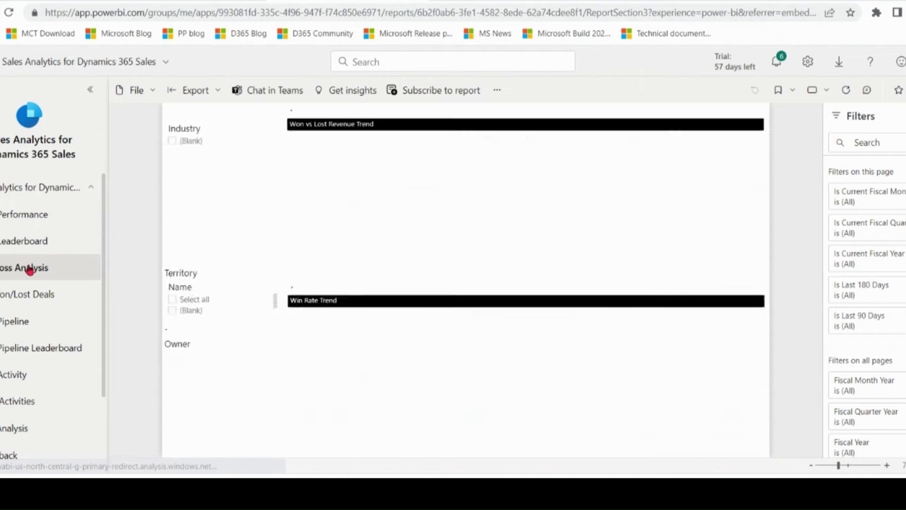
{"action": "left_click", "coordinate": [27, 299]}
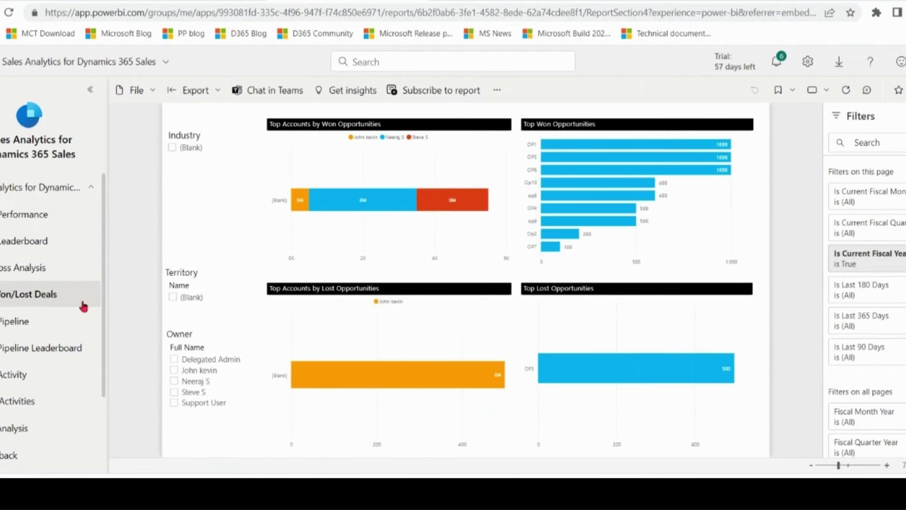
{"action": "left_click", "coordinate": [26, 328]}
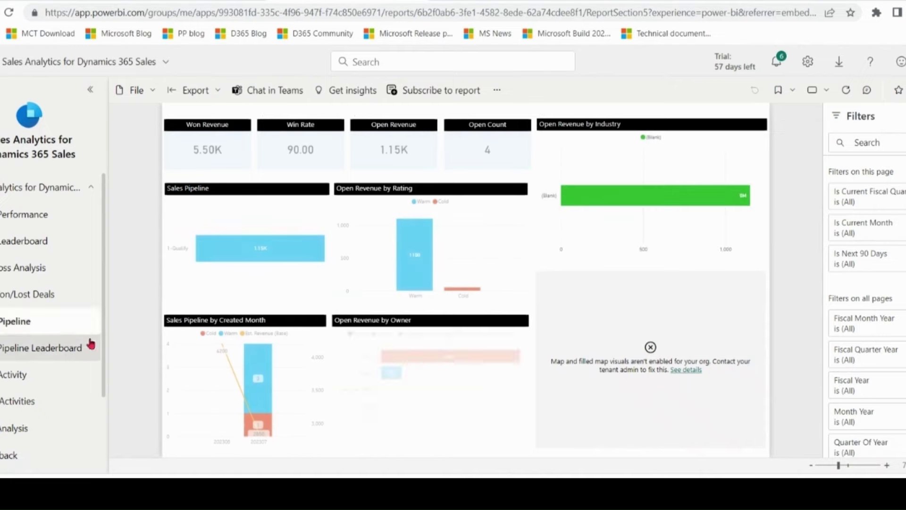
{"action": "left_click_drag", "start_coordinate": [101, 330], "coordinate": [100, 384]}
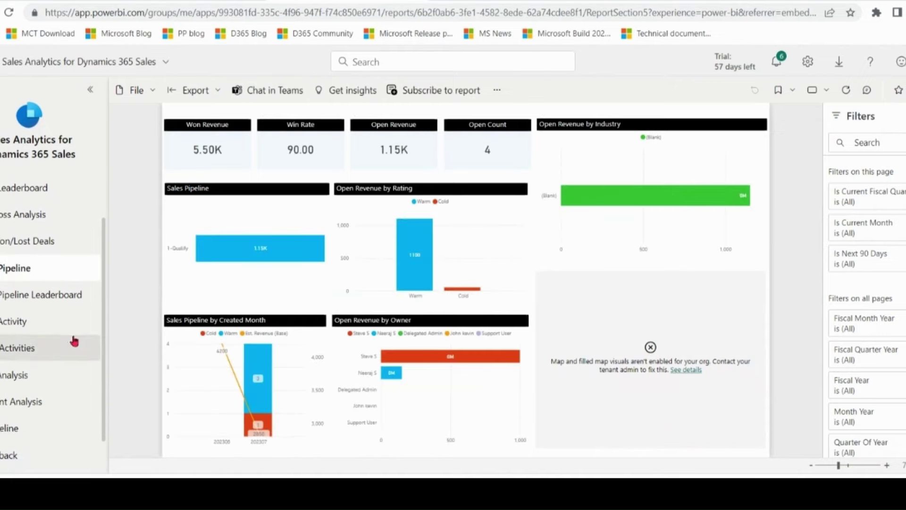
{"action": "left_click", "coordinate": [73, 294]}
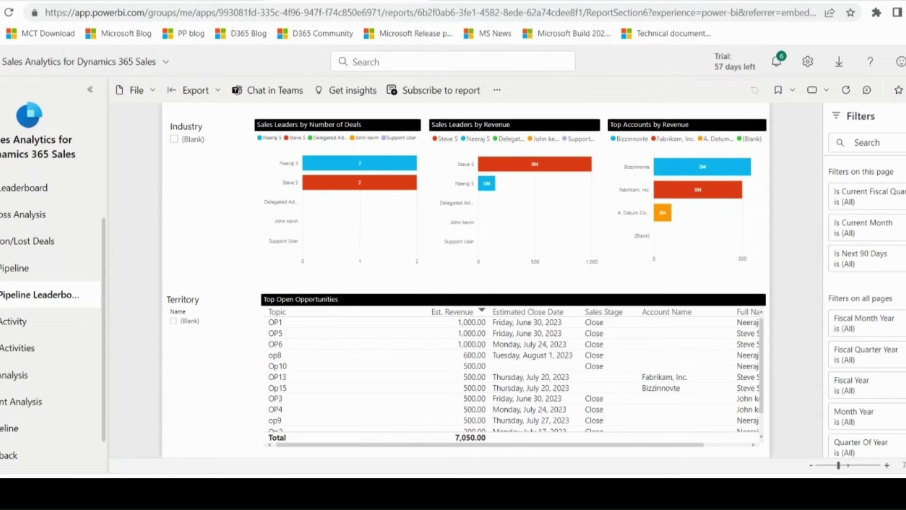
{"action": "left_click_drag", "start_coordinate": [1, 139], "coordinate": [69, 154]}
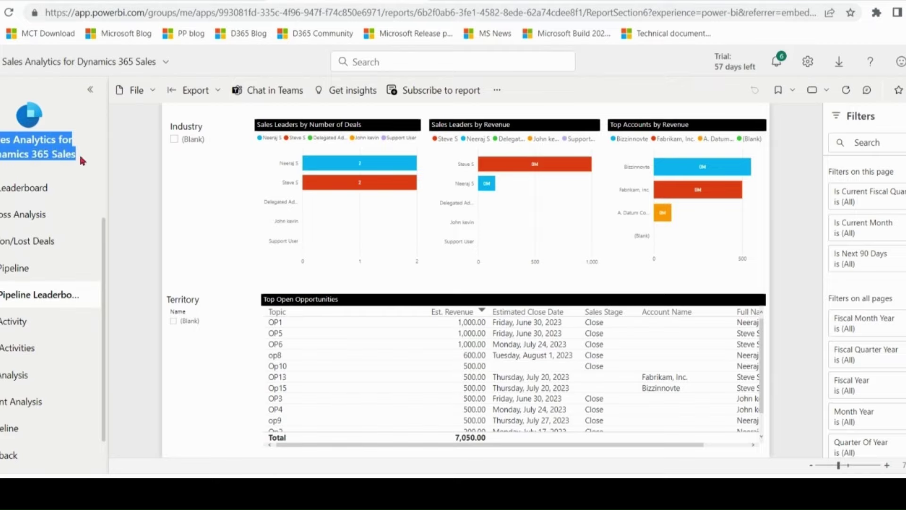
{"action": "left_click", "coordinate": [14, 457]}
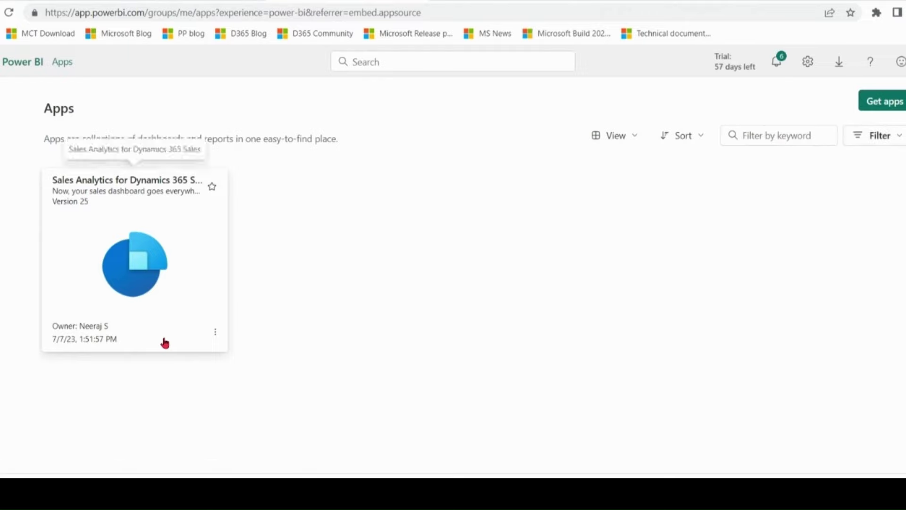
- Go to the Sales Analytics app's workspace to edit it
{"action": "left_click", "coordinate": [215, 332]}
{"action": "left_click", "coordinate": [235, 368]}
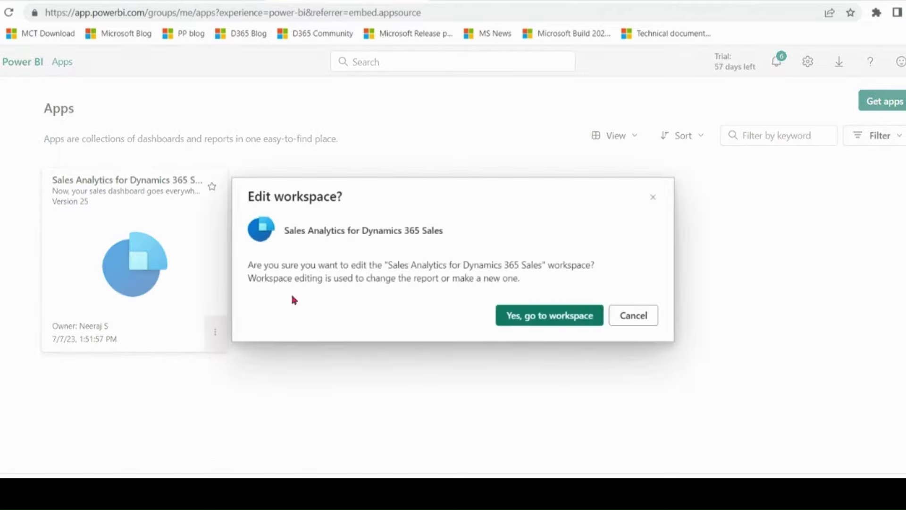
{"action": "left_click", "coordinate": [546, 318]}
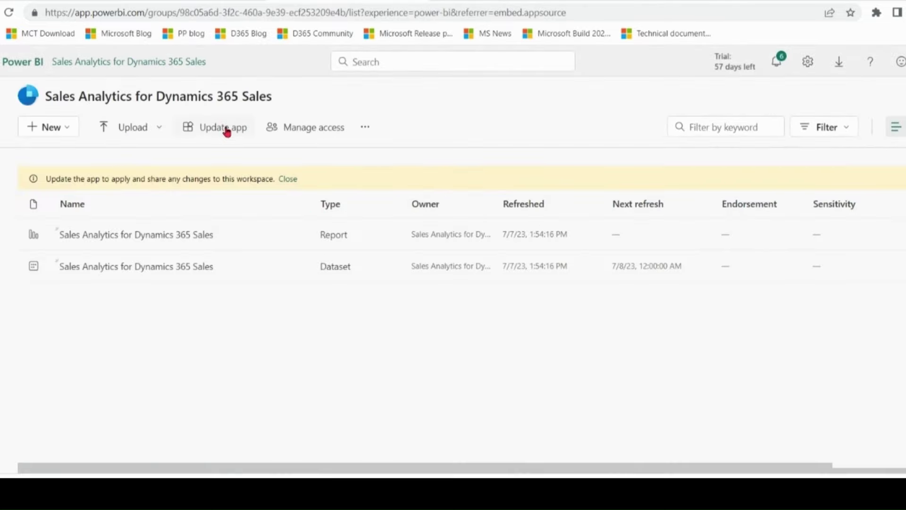
- Update the app with Entire organization access and dismiss the success message
{"action": "left_click", "coordinate": [227, 130]}
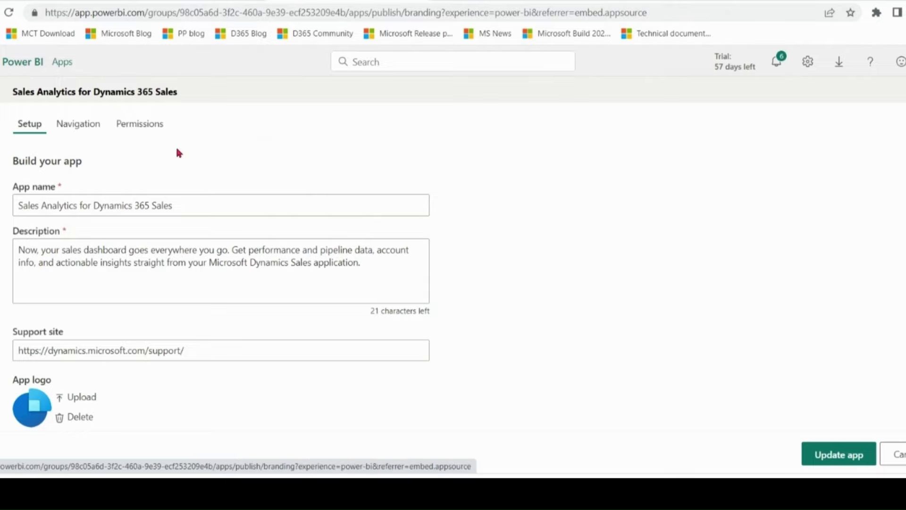
{"action": "left_click", "coordinate": [152, 126]}
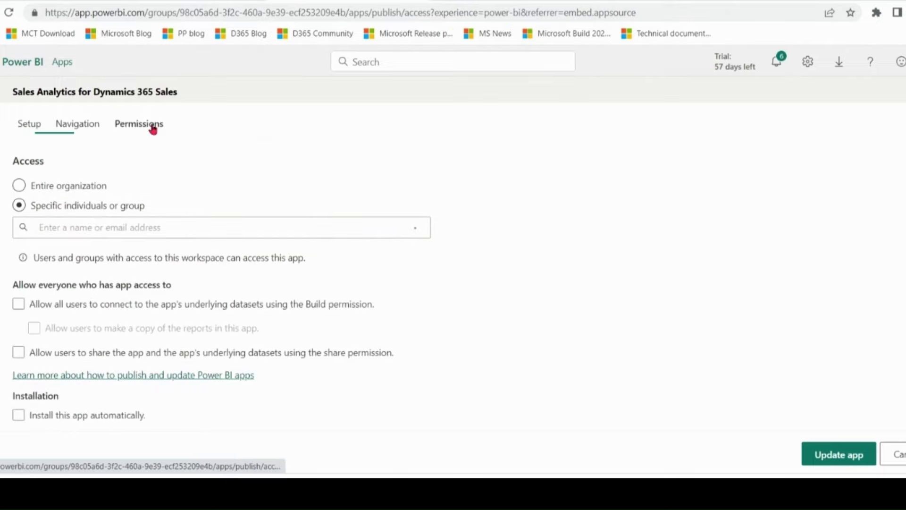
{"action": "left_click", "coordinate": [80, 186]}
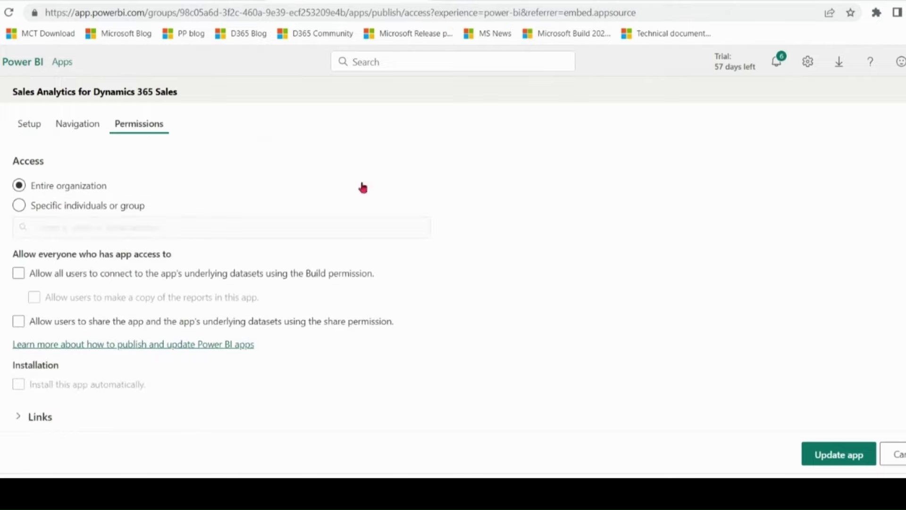
{"action": "left_click", "coordinate": [839, 456]}
{"action": "left_click", "coordinate": [534, 309]}
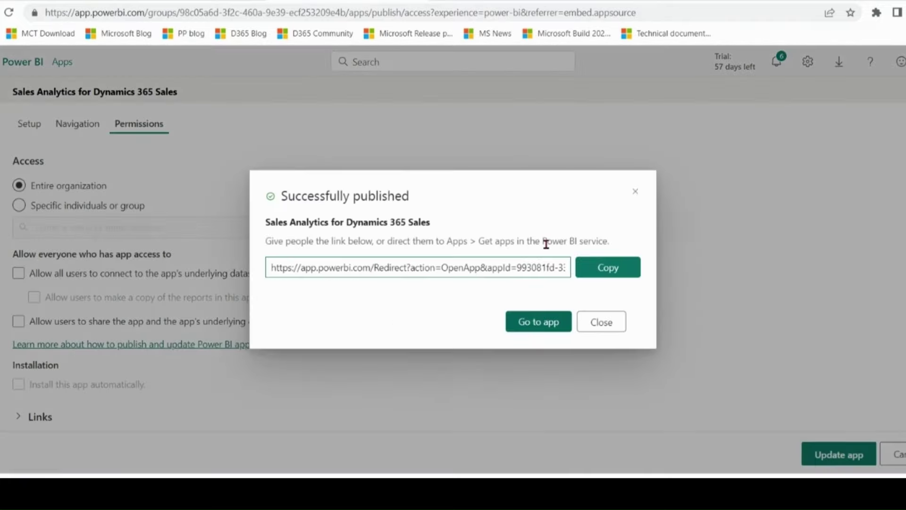
{"action": "left_click", "coordinate": [598, 322]}
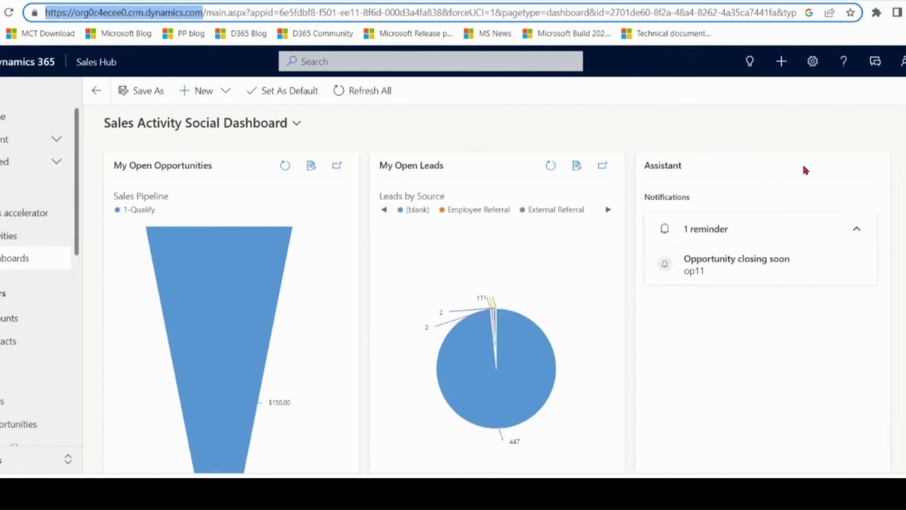
- Set Allow Power BI visualization embedding to Yes in System Settings > Reporting, then close the settings window
{"action": "left_click", "coordinate": [812, 61]}
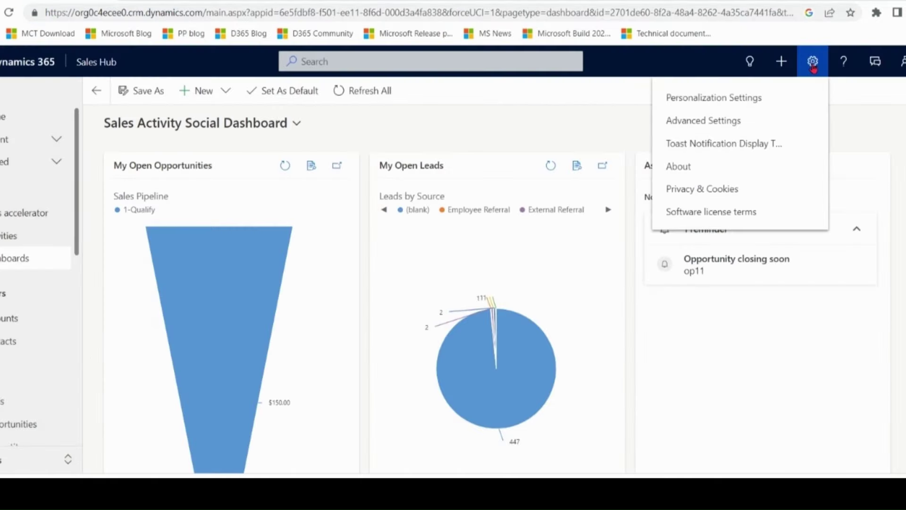
{"action": "left_click", "coordinate": [752, 127]}
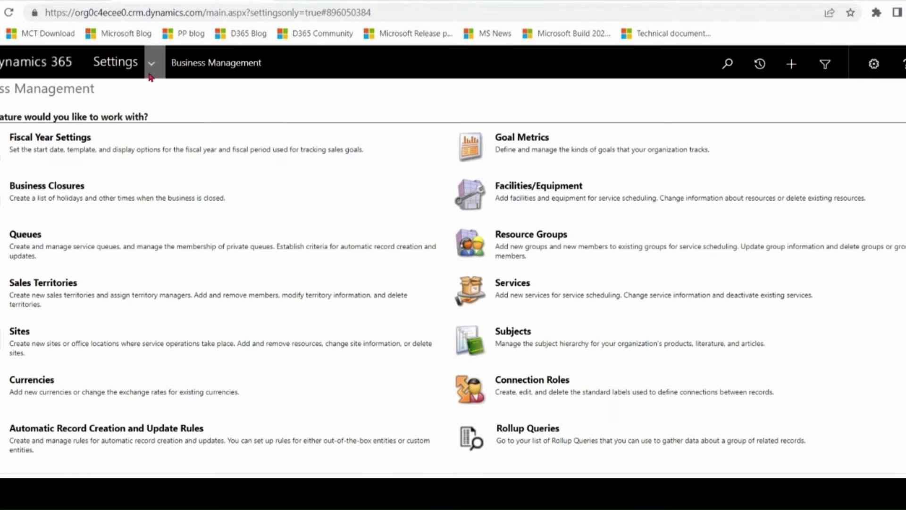
{"action": "left_click", "coordinate": [151, 63]}
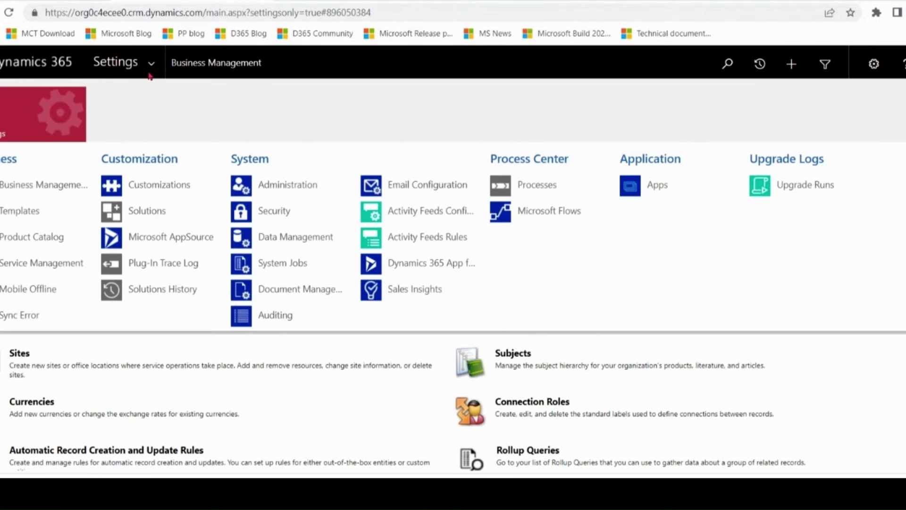
{"action": "left_click", "coordinate": [286, 191]}
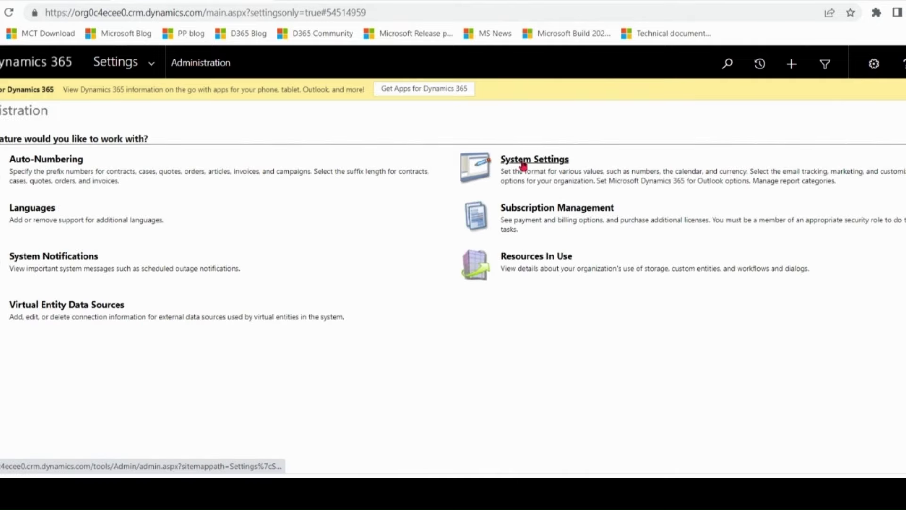
{"action": "left_click", "coordinate": [519, 161]}
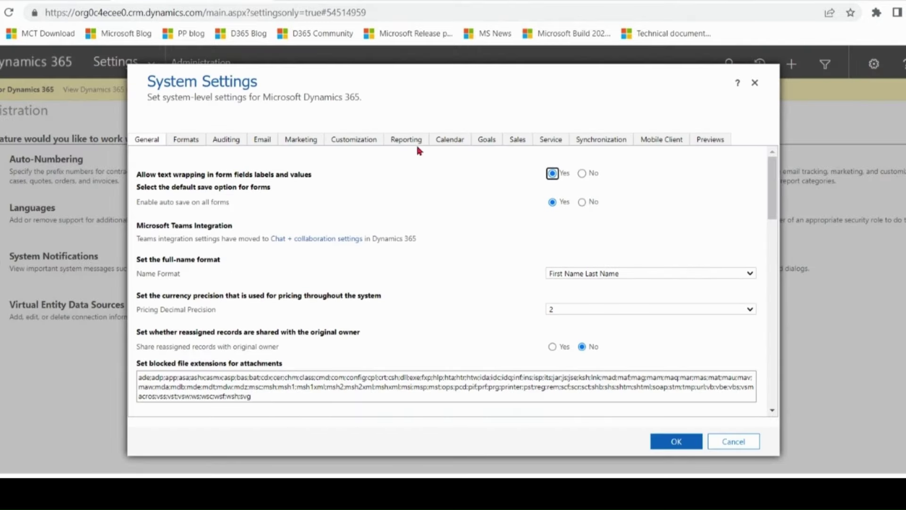
{"action": "left_click", "coordinate": [407, 140]}
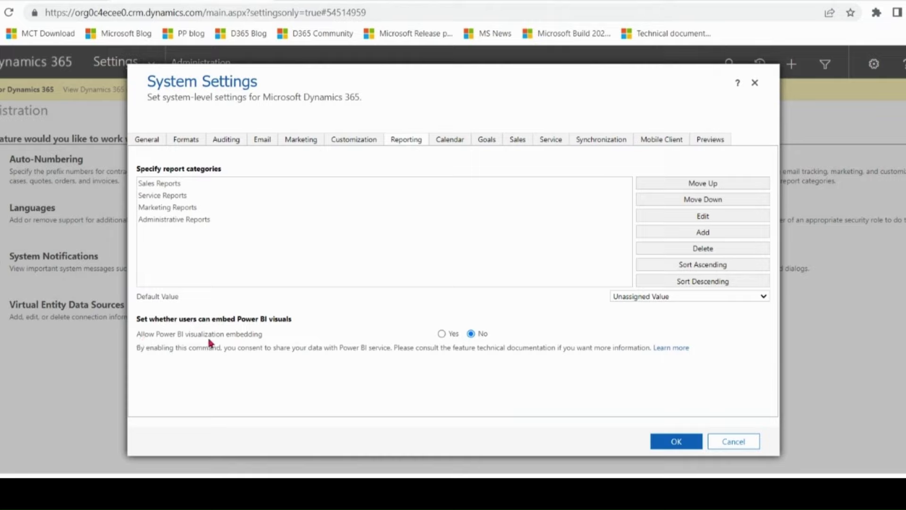
{"action": "left_click", "coordinate": [442, 336]}
{"action": "left_click", "coordinate": [679, 445]}
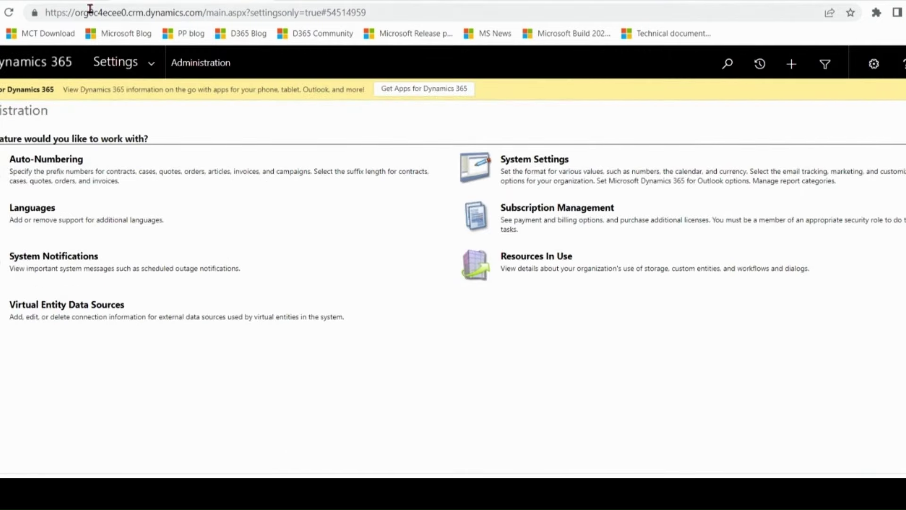
{"action": "key", "text": "ctrl+w"}
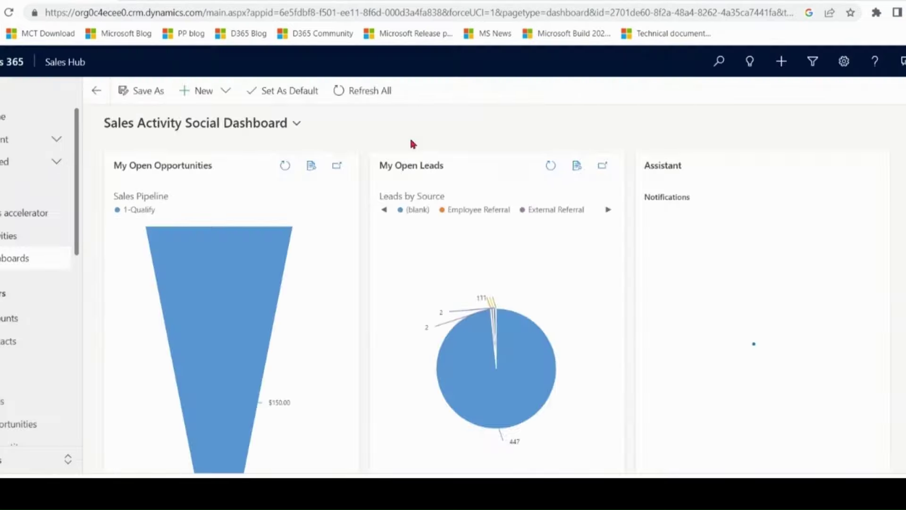
- Create a Power BI dashboard from the Sales Analytics for Dynamics 365 Sales workspace's Sales Pipeline dashboard and save it
{"action": "left_click", "coordinate": [225, 92]}
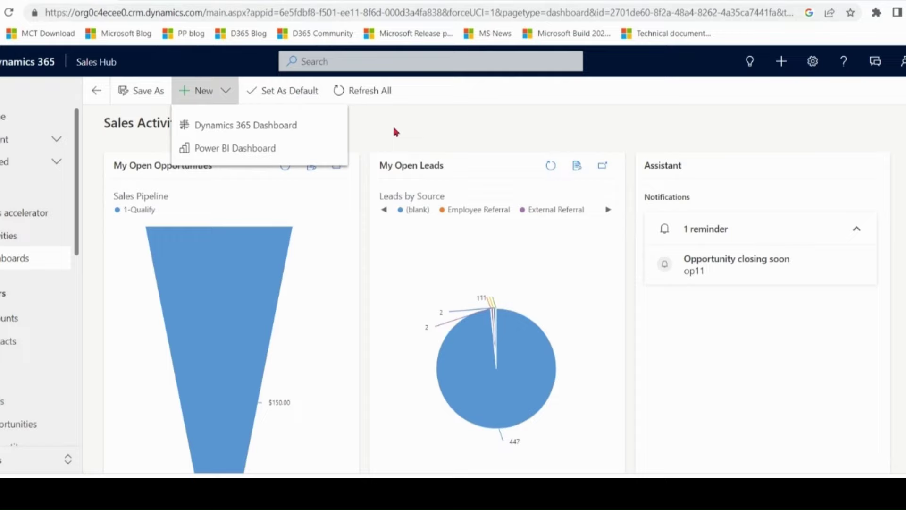
{"action": "left_click", "coordinate": [256, 149]}
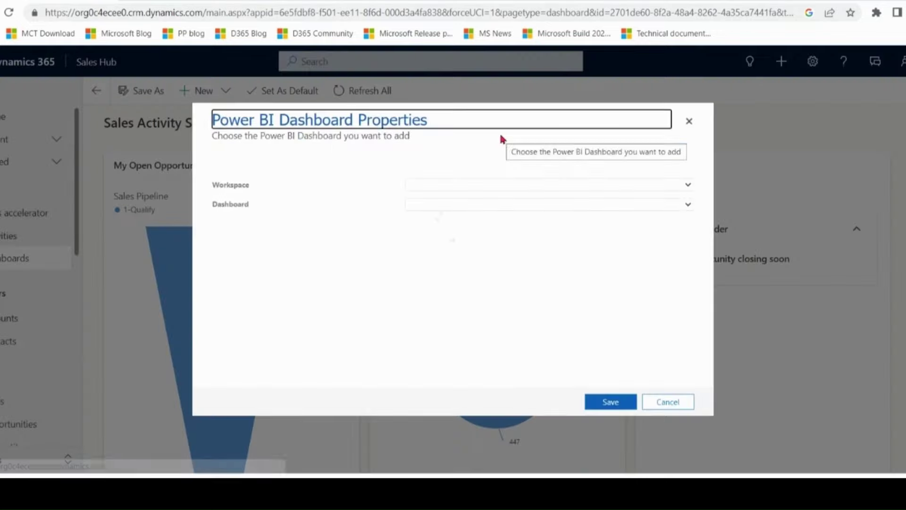
{"action": "left_click", "coordinate": [491, 184]}
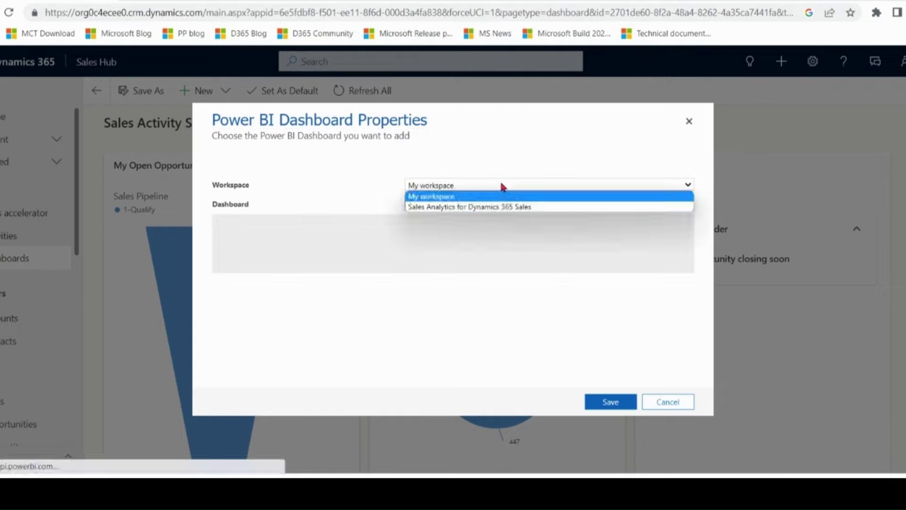
{"action": "left_click", "coordinate": [521, 206]}
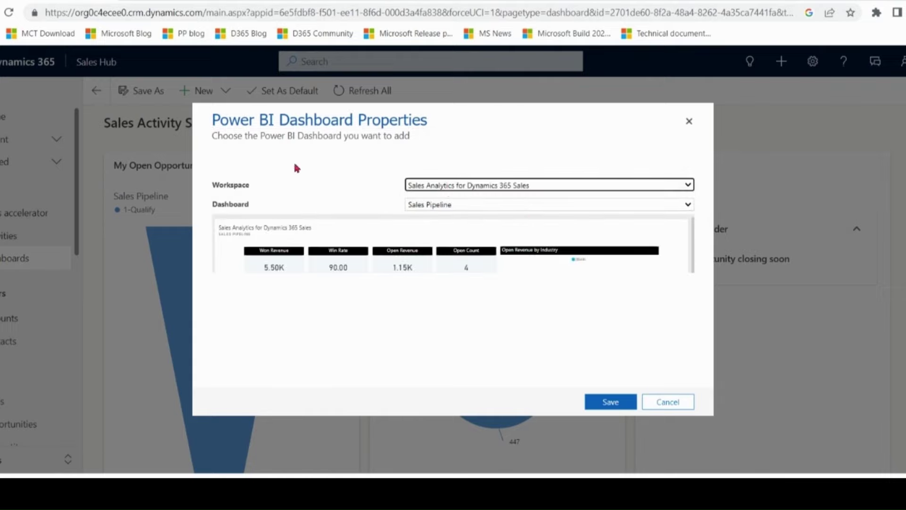
{"action": "left_click", "coordinate": [451, 206]}
{"action": "left_click", "coordinate": [454, 216]}
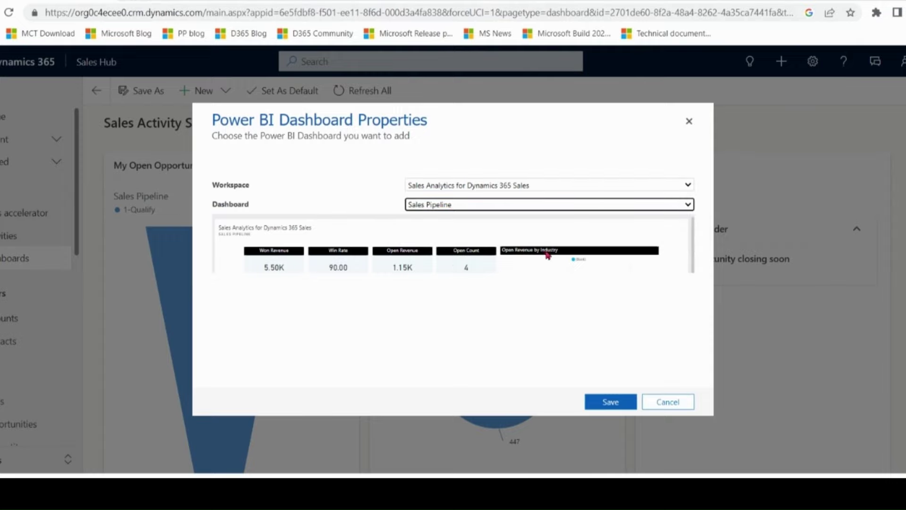
{"action": "left_click", "coordinate": [615, 405]}
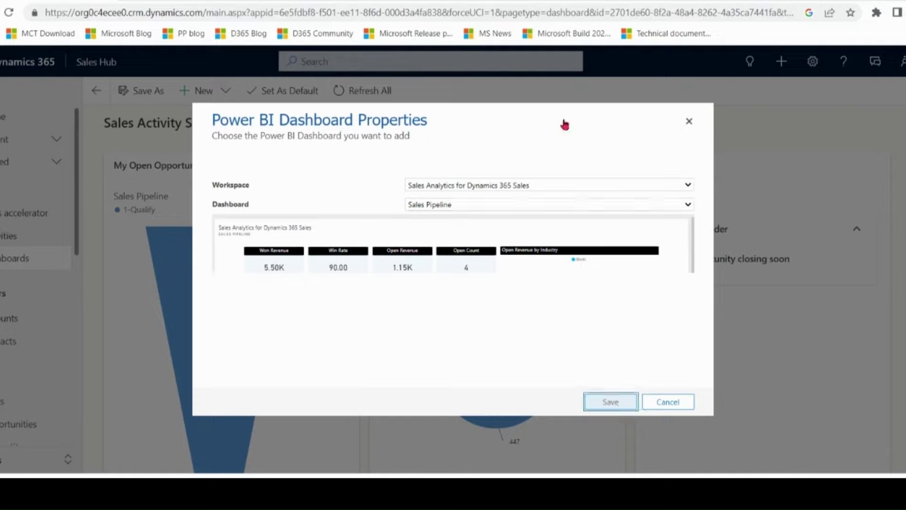
{"action": "left_click", "coordinate": [495, 324]}
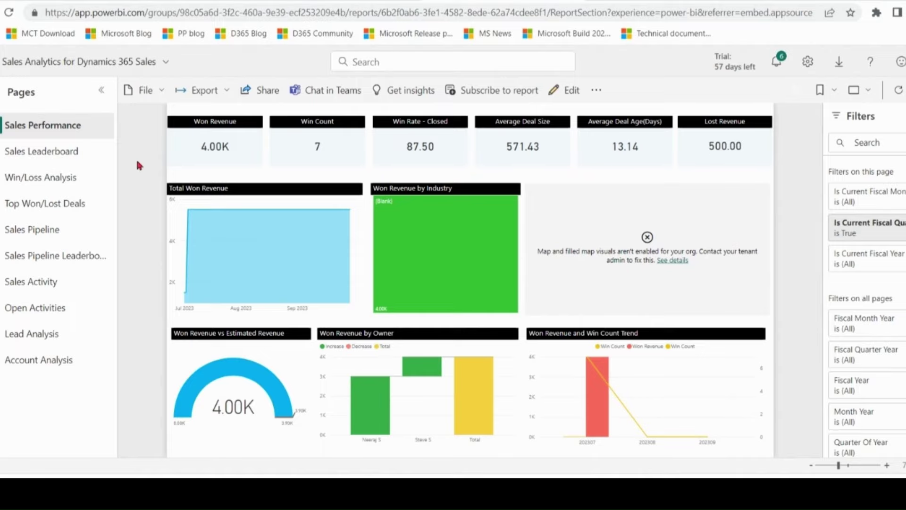
- View the Sales Leaderboard, Win/Loss Analysis, Top Won/Lost Deals, Sales Pipeline and Sales Pipeline Leaderboard pages in turn
{"action": "left_click", "coordinate": [57, 150]}
{"action": "left_click", "coordinate": [52, 177]}
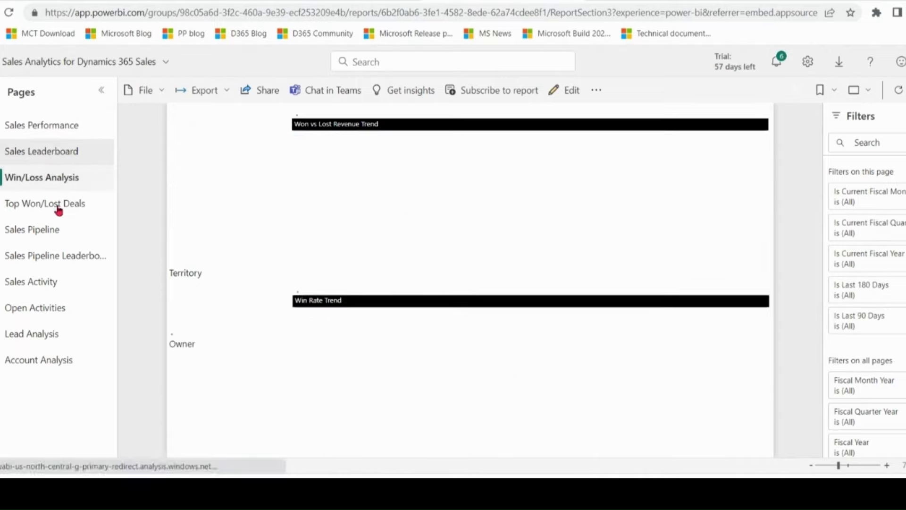
{"action": "left_click", "coordinate": [58, 211]}
{"action": "left_click", "coordinate": [37, 231]}
{"action": "left_click", "coordinate": [63, 257]}
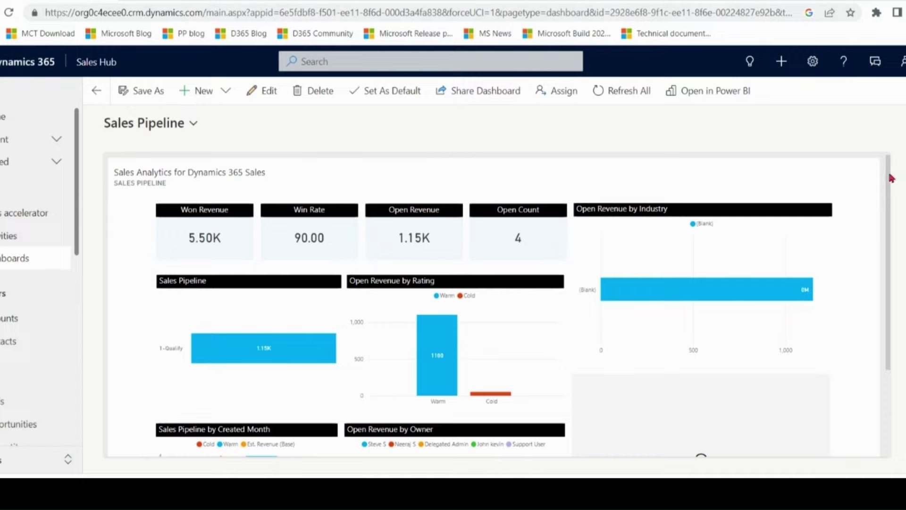
- Go to Advanced Settings from the gear menu in the top bar
{"action": "scroll", "coordinate": [882, 263], "scroll_direction": "down", "scroll_amount": 4}
{"action": "scroll", "coordinate": [882, 263], "scroll_direction": "up", "scroll_amount": 4}
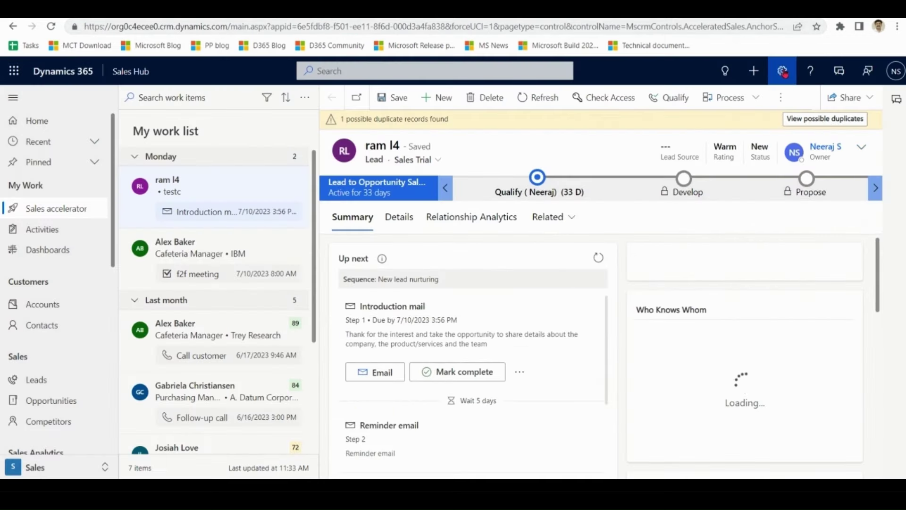
{"action": "left_click", "coordinate": [782, 71]}
{"action": "left_click", "coordinate": [733, 127]}
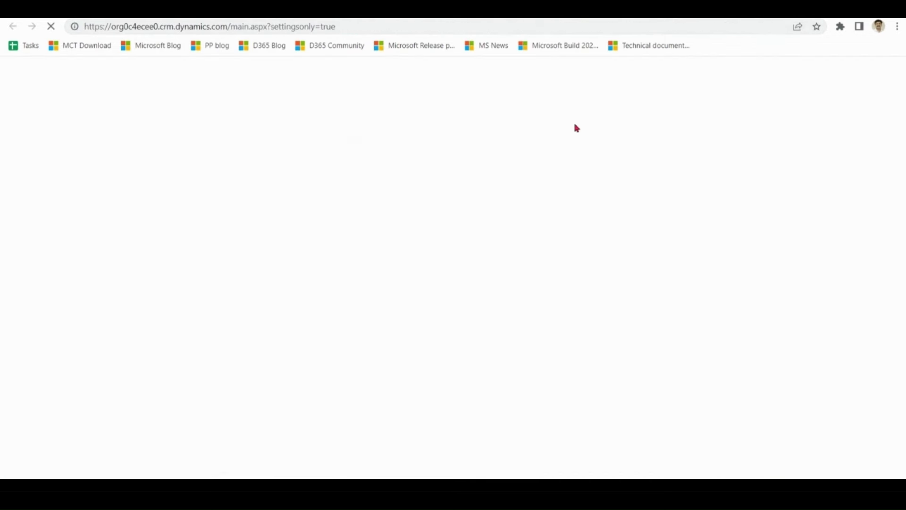
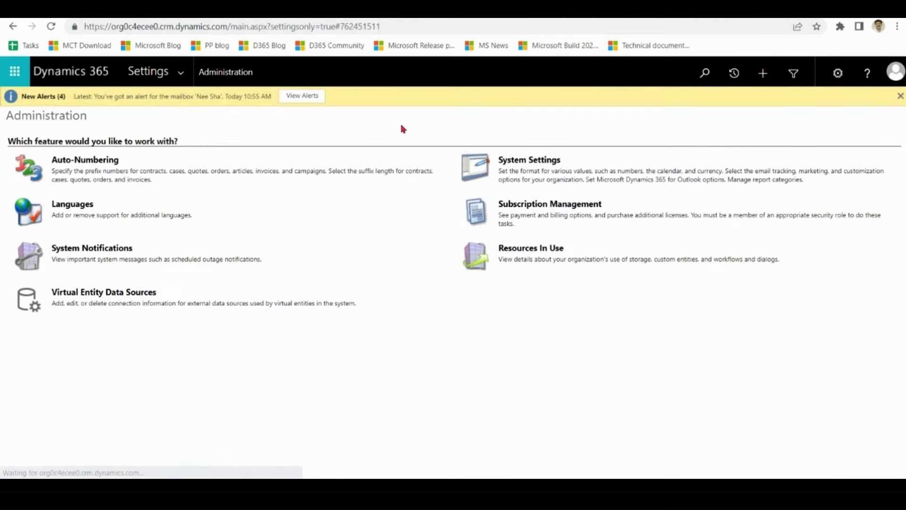
{"action": "left_click", "coordinate": [527, 165]}
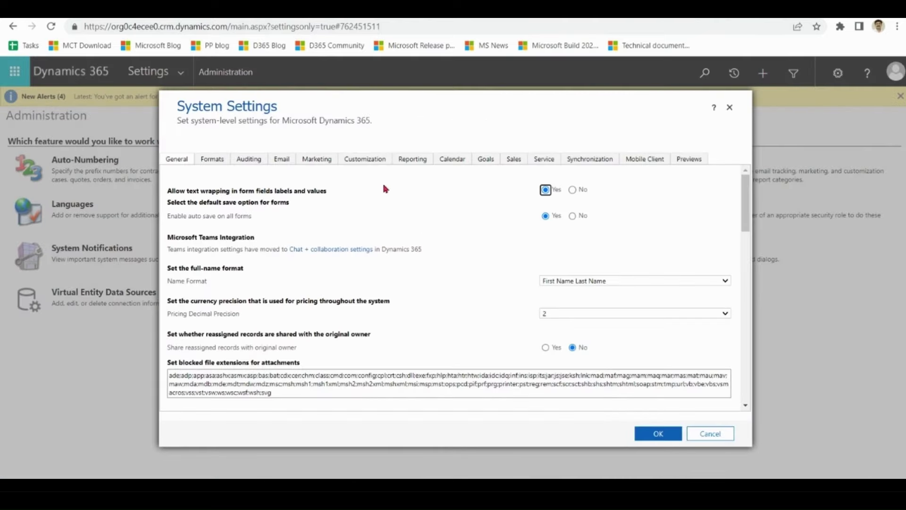
{"action": "left_click", "coordinate": [283, 163]}
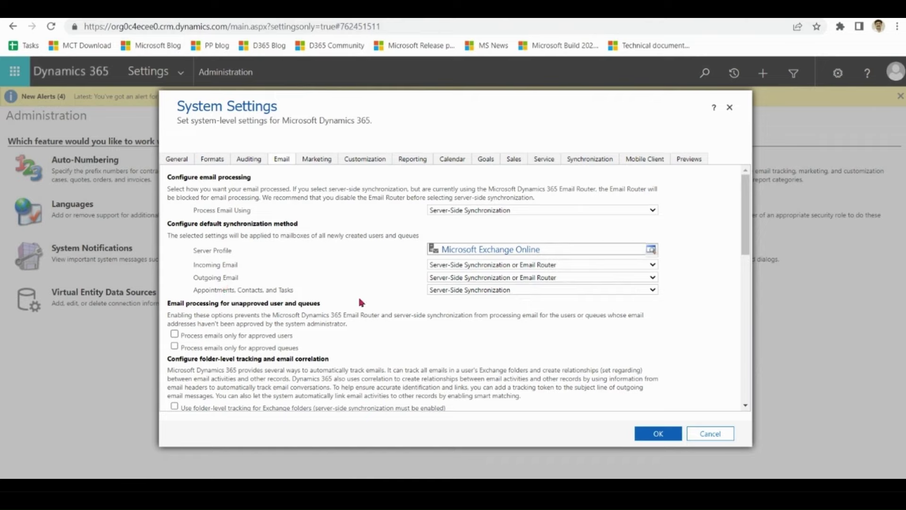
{"action": "left_click", "coordinate": [481, 270]}
{"action": "left_click", "coordinate": [482, 269]}
{"action": "left_click", "coordinate": [653, 290]}
{"action": "left_click", "coordinate": [652, 290]}
{"action": "left_click", "coordinate": [659, 432]}
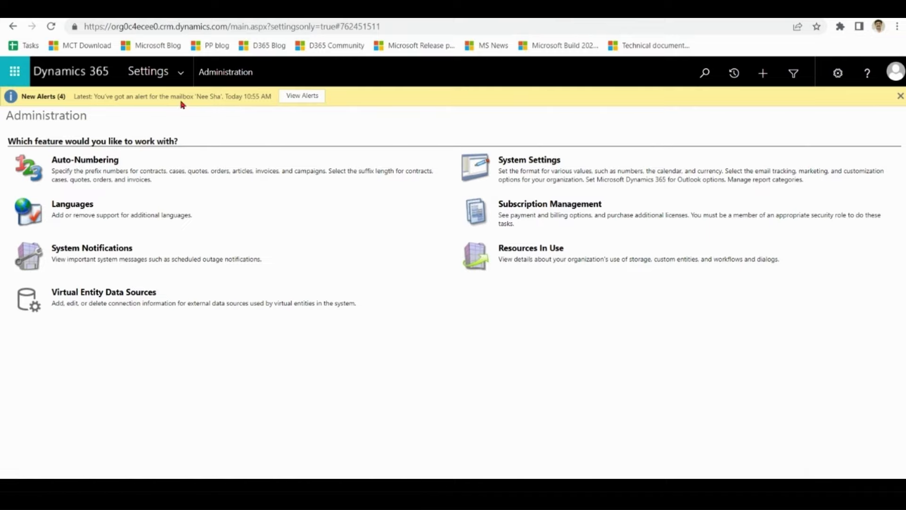
- Show the Mailboxes list in Email Configuration with the Active Mailboxes view
{"action": "left_click", "coordinate": [180, 72]}
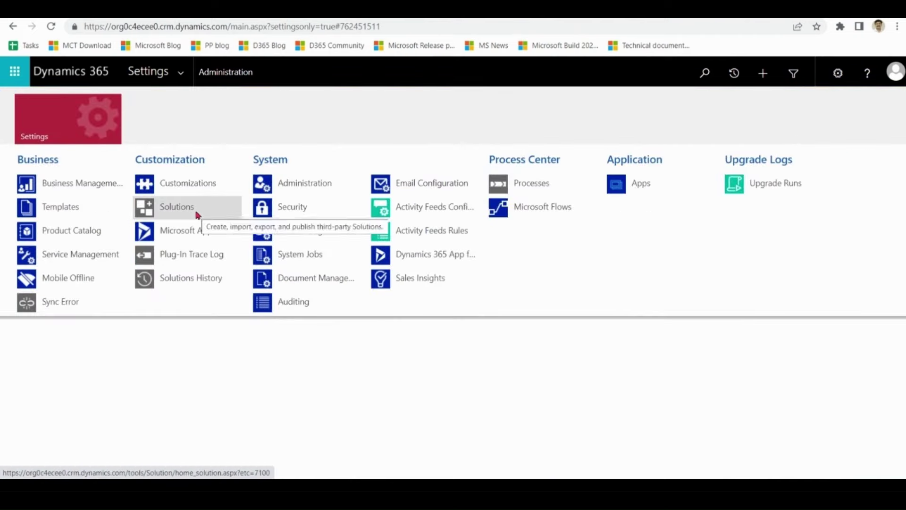
{"action": "left_click", "coordinate": [426, 186]}
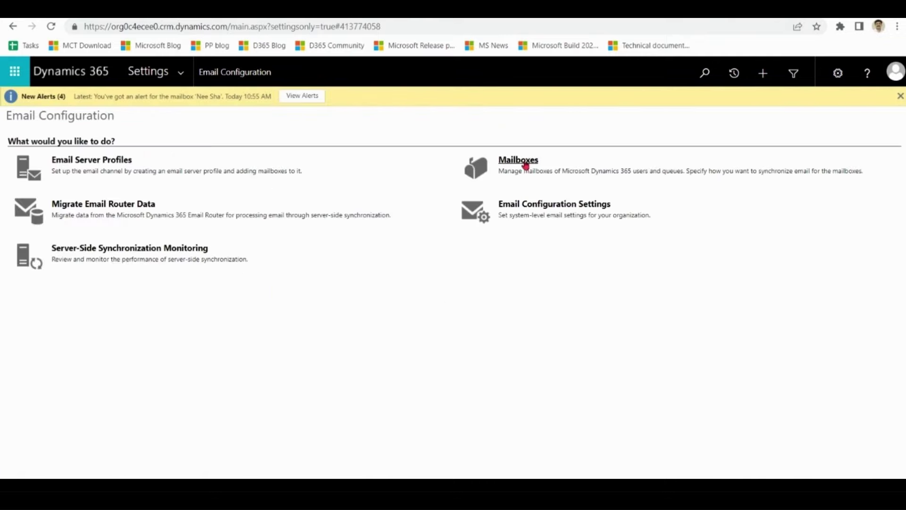
{"action": "left_click", "coordinate": [541, 160]}
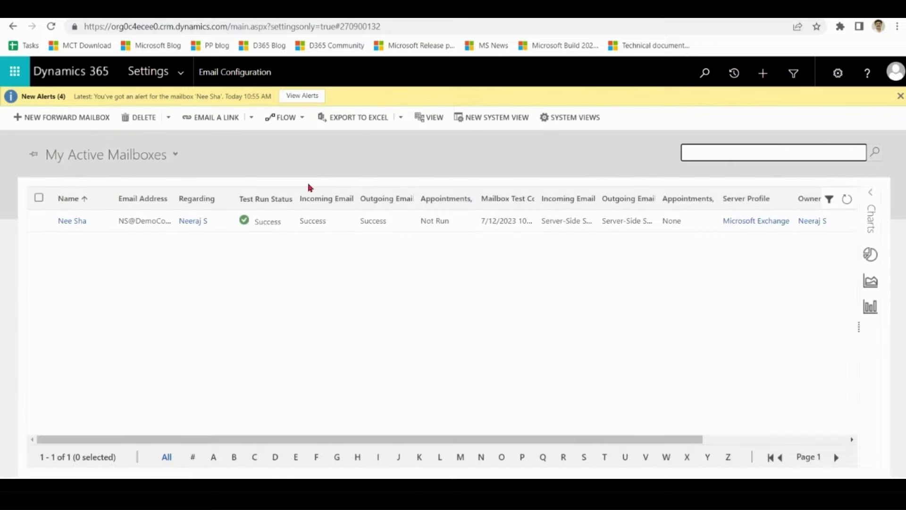
{"action": "left_click", "coordinate": [176, 154]}
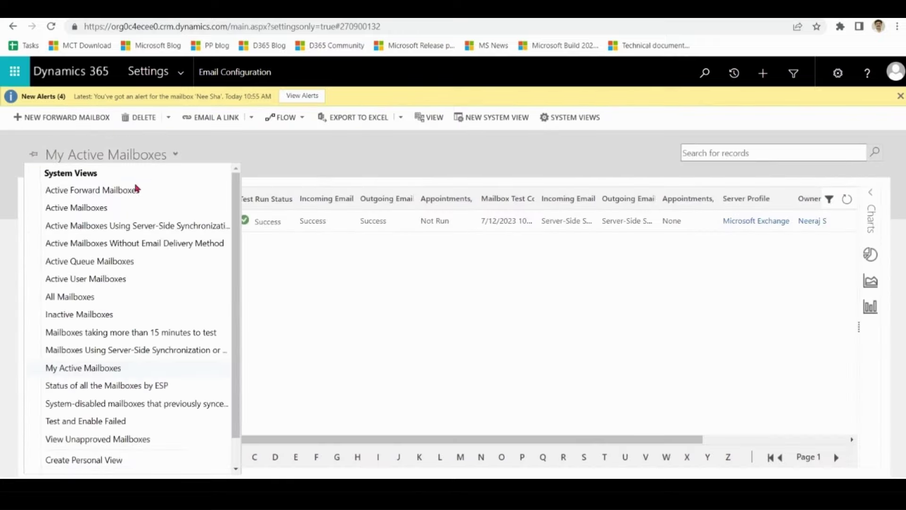
{"action": "left_click", "coordinate": [118, 208]}
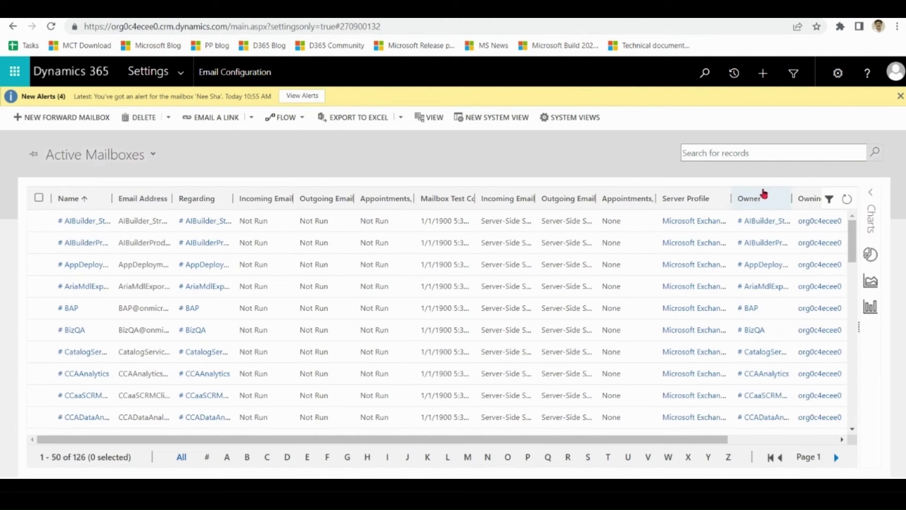
- Filter Email Address to contain 'demo' and select the resulting mailboxes
{"action": "left_click", "coordinate": [829, 199]}
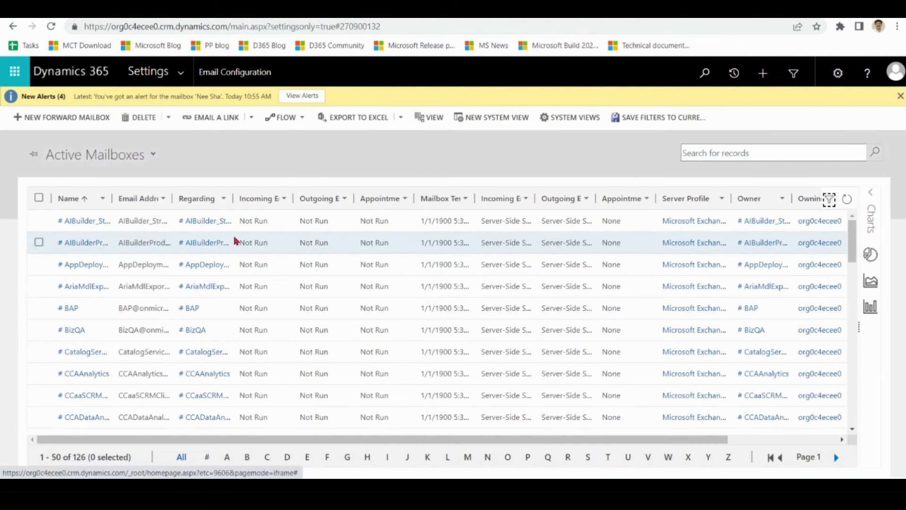
{"action": "left_click", "coordinate": [163, 199]}
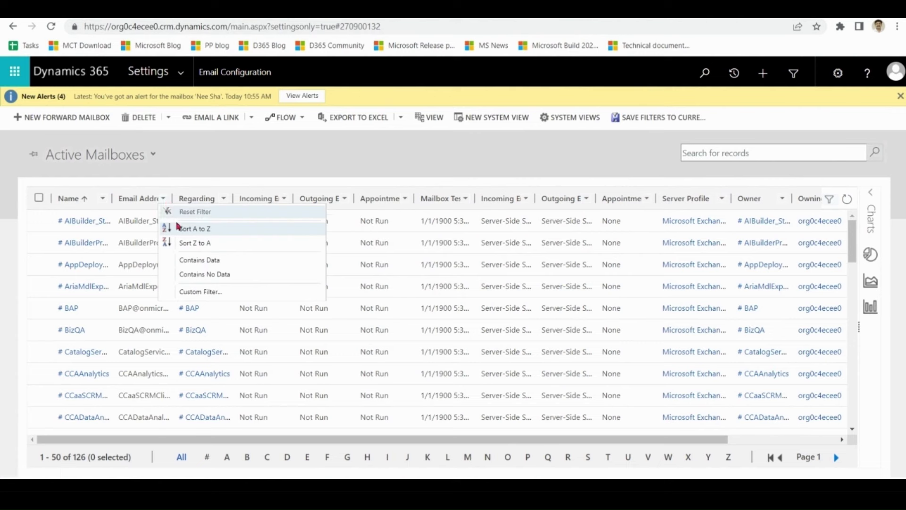
{"action": "left_click", "coordinate": [201, 292]}
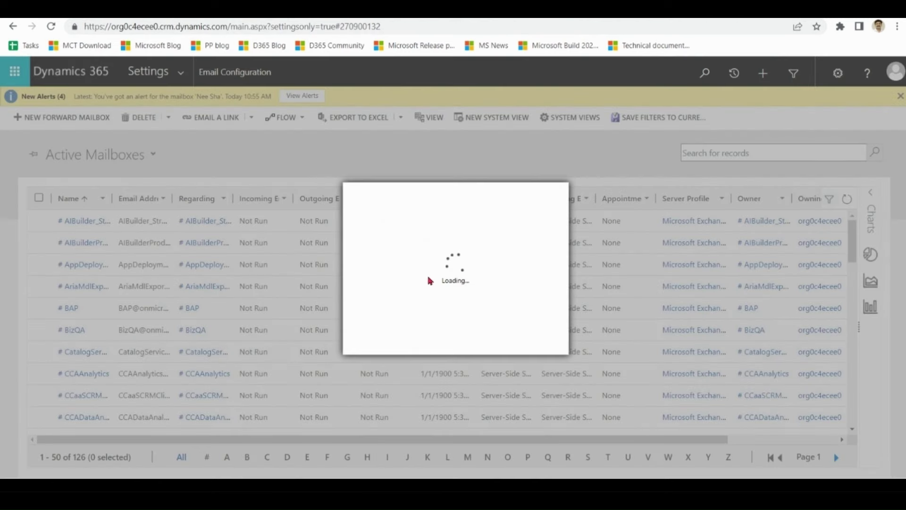
{"action": "left_click", "coordinate": [422, 258]}
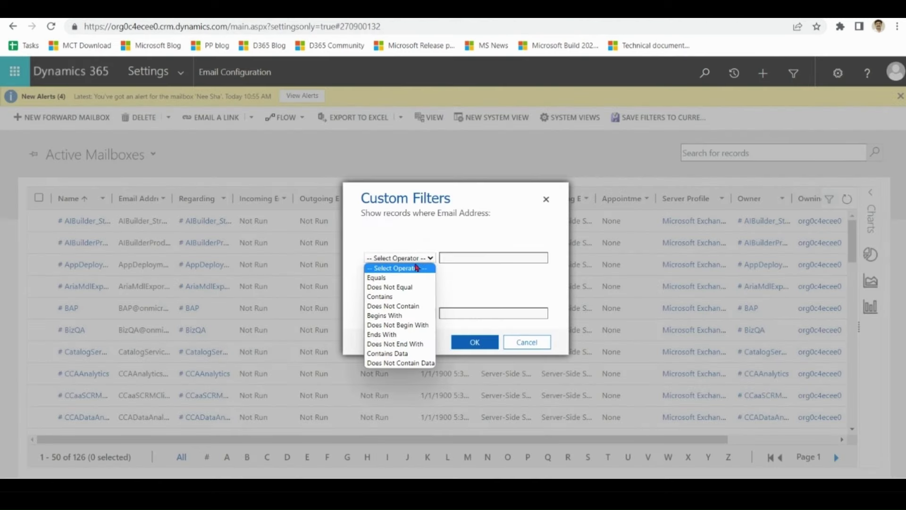
{"action": "left_click", "coordinate": [411, 296]}
{"action": "left_click", "coordinate": [464, 259]}
{"action": "type", "text": "democom"}
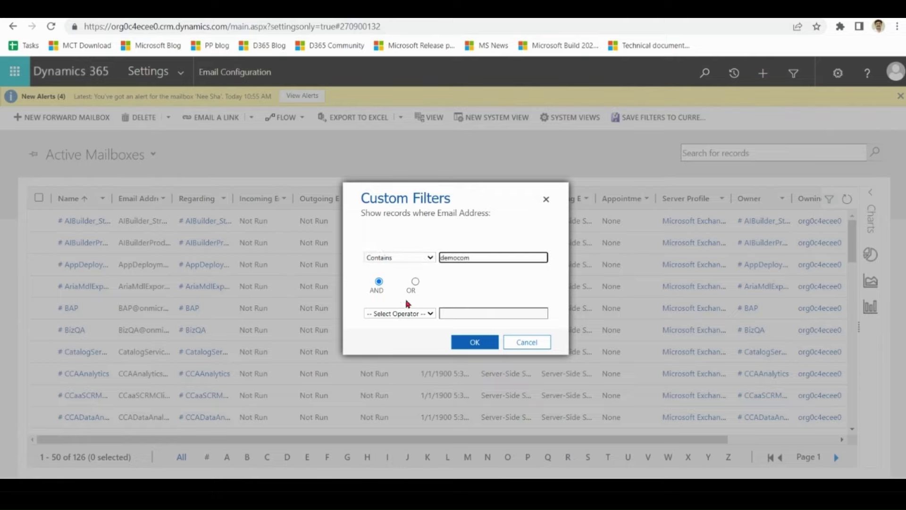
{"action": "left_click", "coordinate": [416, 281]}
{"action": "left_click", "coordinate": [474, 342]}
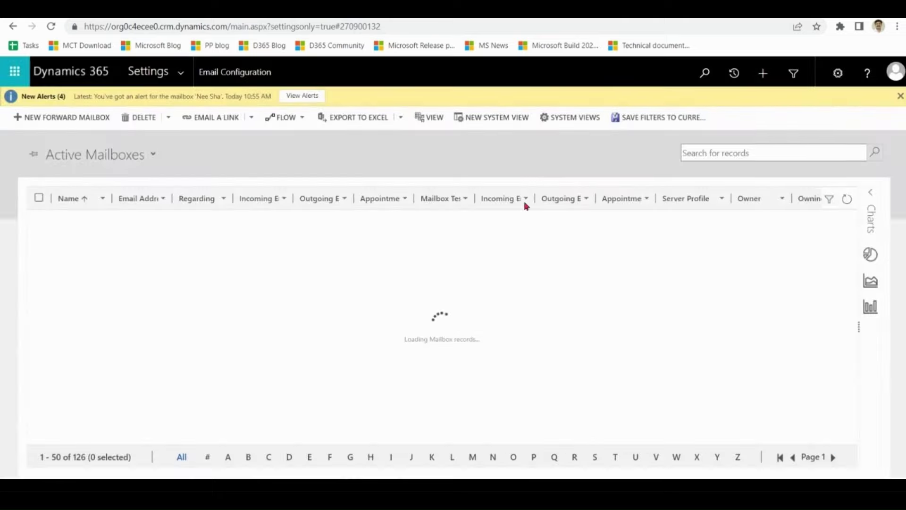
{"action": "left_click_drag", "start_coordinate": [119, 242], "coordinate": [164, 245]}
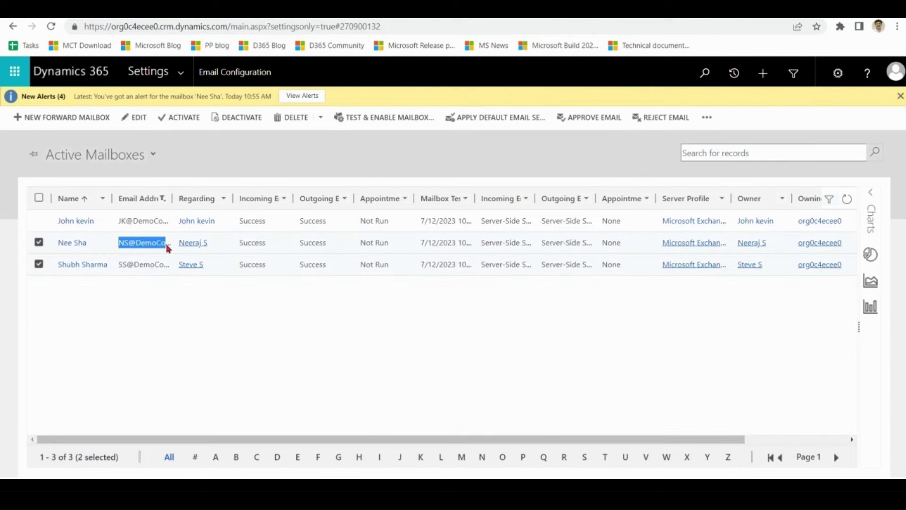
- Approve the primary email addresses of the second and third DemoCo mailboxes
{"action": "left_click", "coordinate": [146, 261]}
{"action": "left_click_drag", "start_coordinate": [119, 265], "coordinate": [164, 269]}
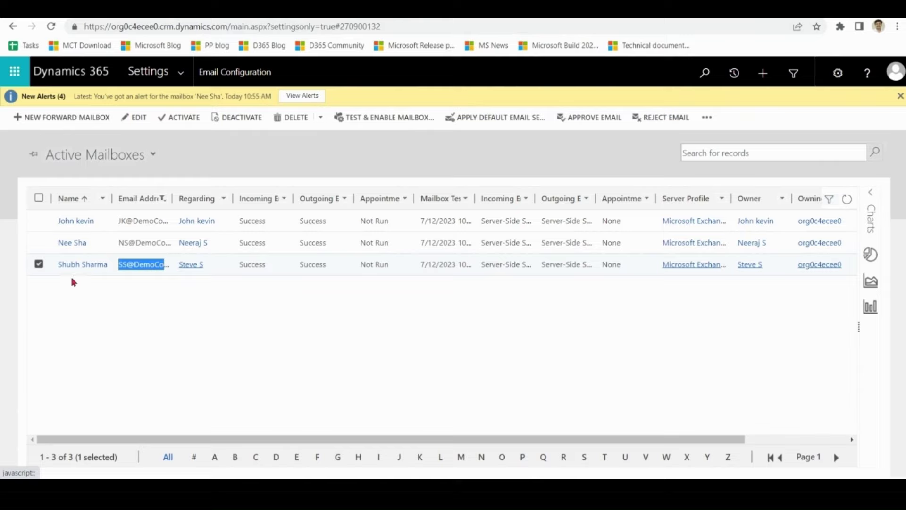
{"action": "left_click", "coordinate": [39, 241]}
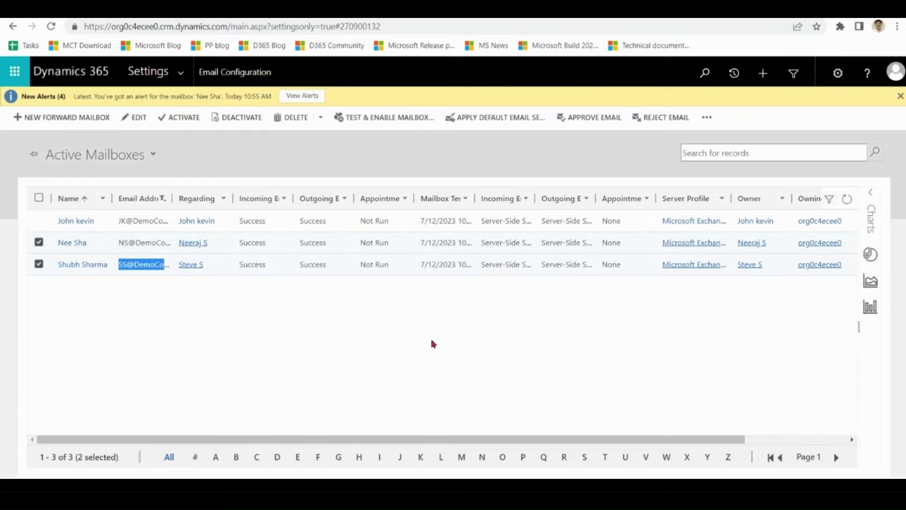
{"action": "left_click", "coordinate": [602, 118]}
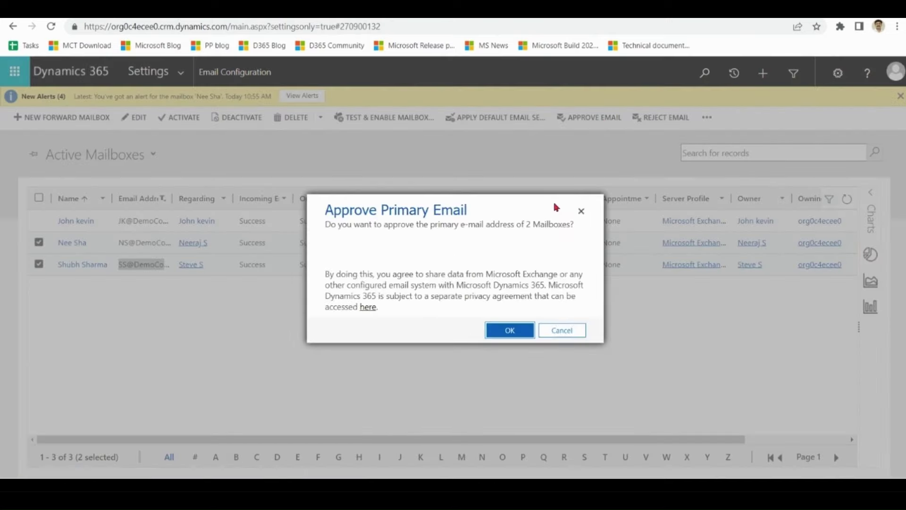
{"action": "left_click", "coordinate": [519, 332]}
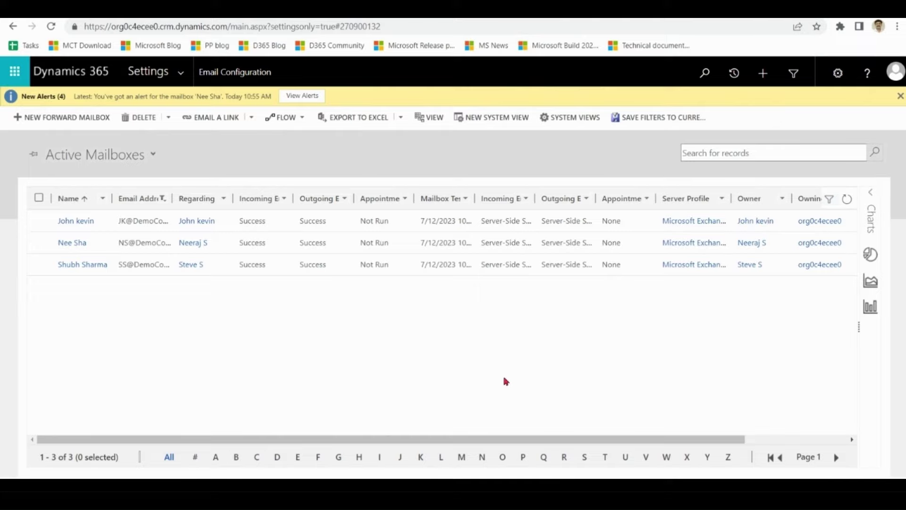
- Select those two mailboxes and run Test & Enable Mailbox
{"action": "left_click", "coordinate": [38, 243]}
{"action": "left_click", "coordinate": [39, 264]}
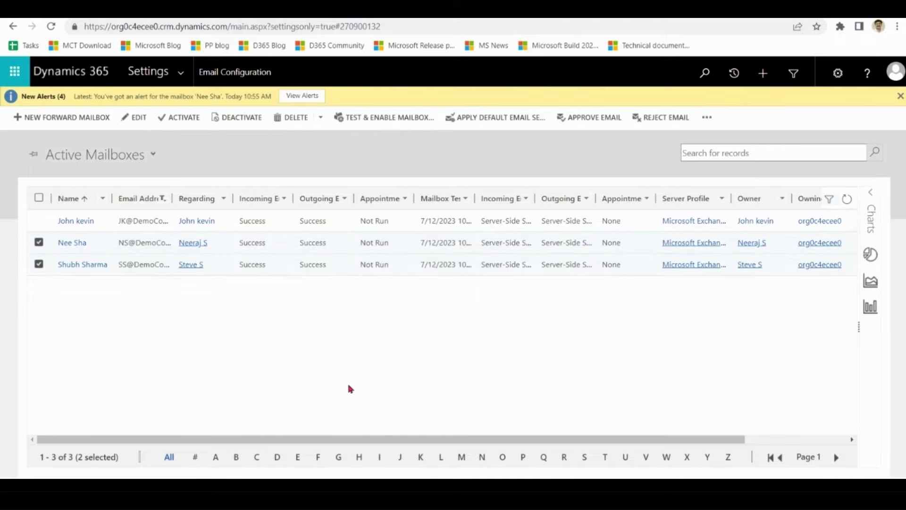
{"action": "left_click", "coordinate": [385, 121]}
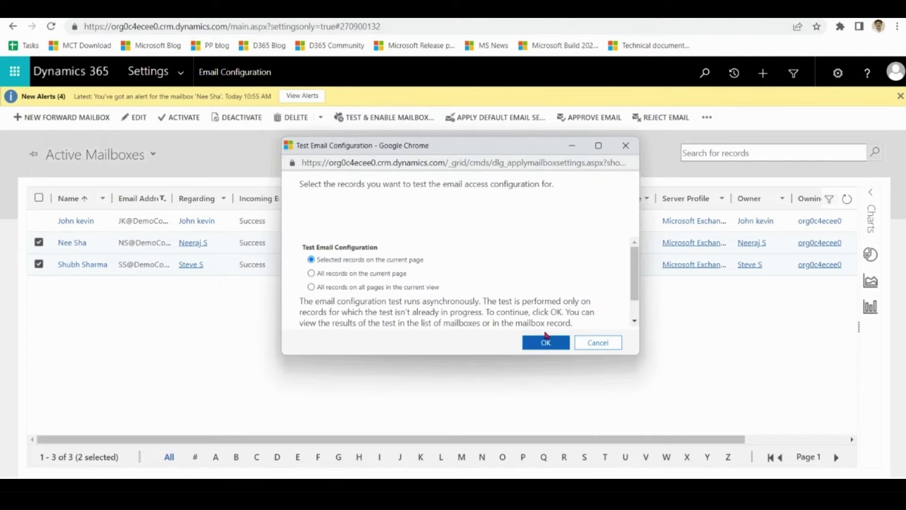
- Confirm the email configuration test for the two mailboxes, then bring up the Settings menu
{"action": "left_click", "coordinate": [546, 336]}
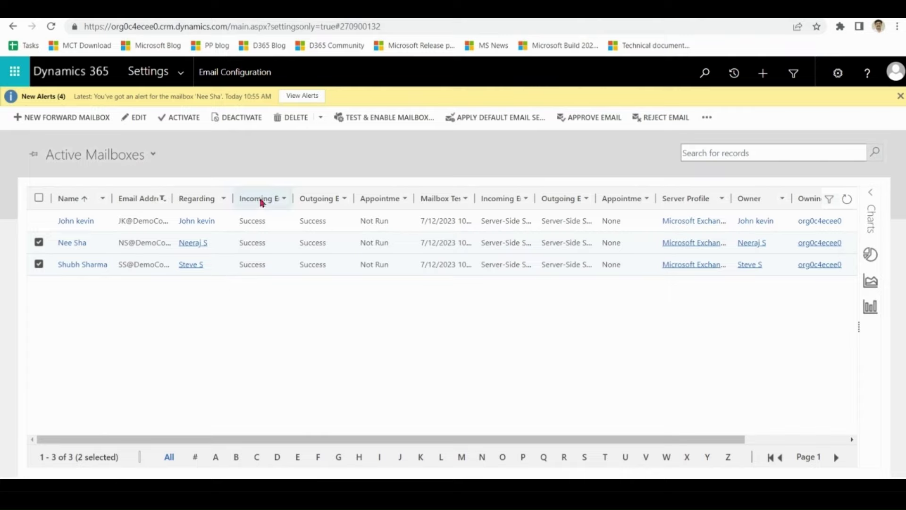
{"action": "left_click", "coordinate": [181, 76]}
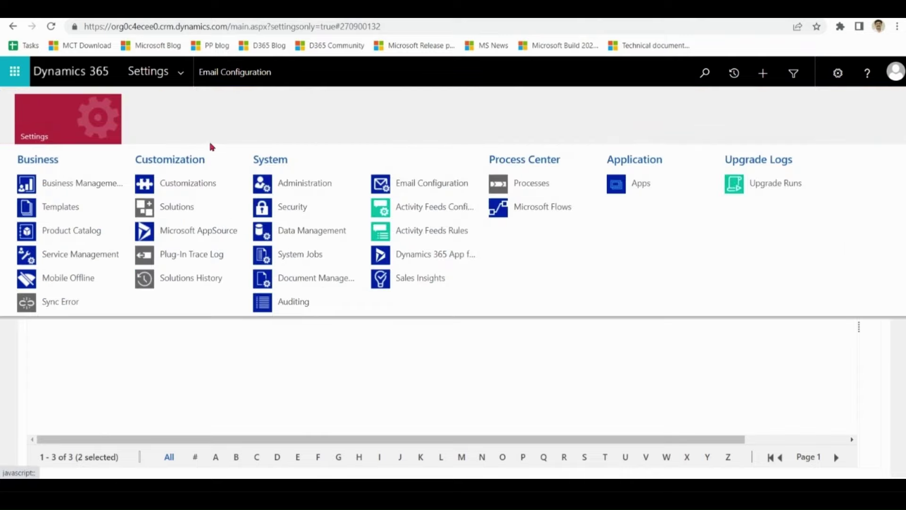
- Assign the Dynamics 365 App for Outlook User role to the user listed under N
{"action": "left_click", "coordinate": [293, 210]}
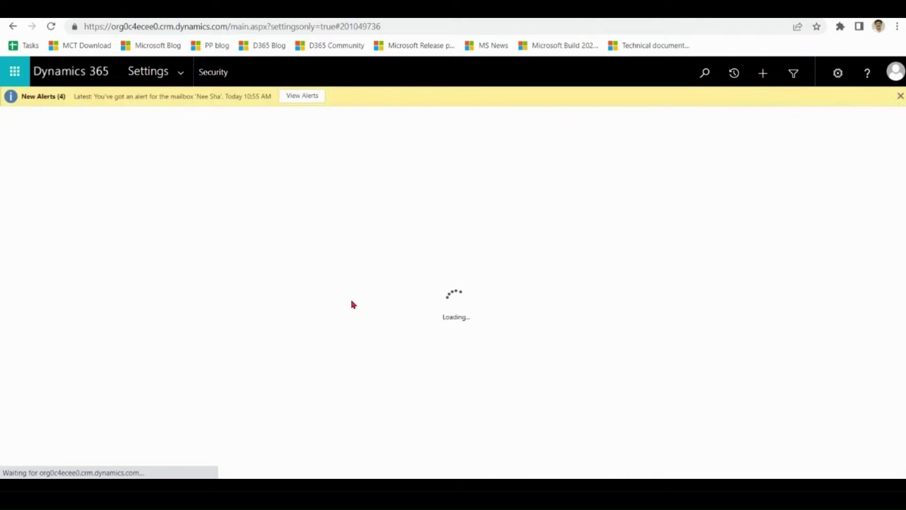
{"action": "left_click", "coordinate": [63, 160]}
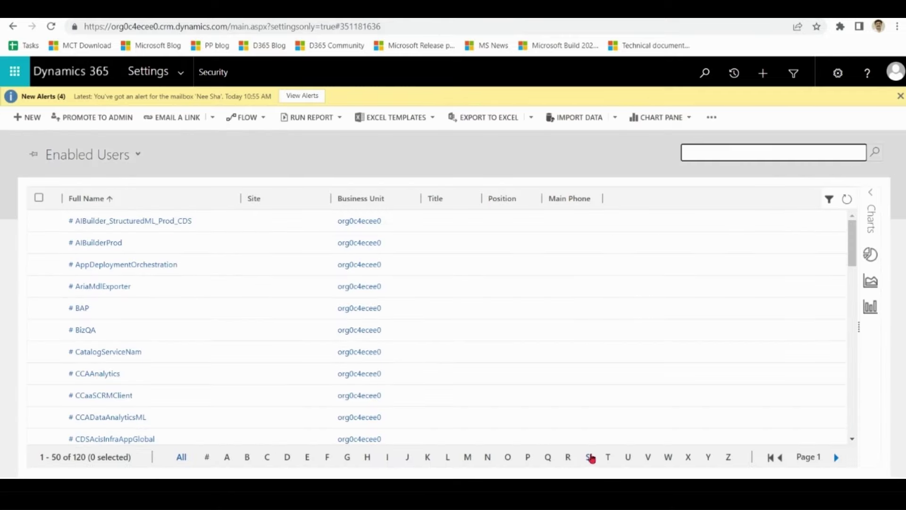
{"action": "left_click", "coordinate": [489, 458]}
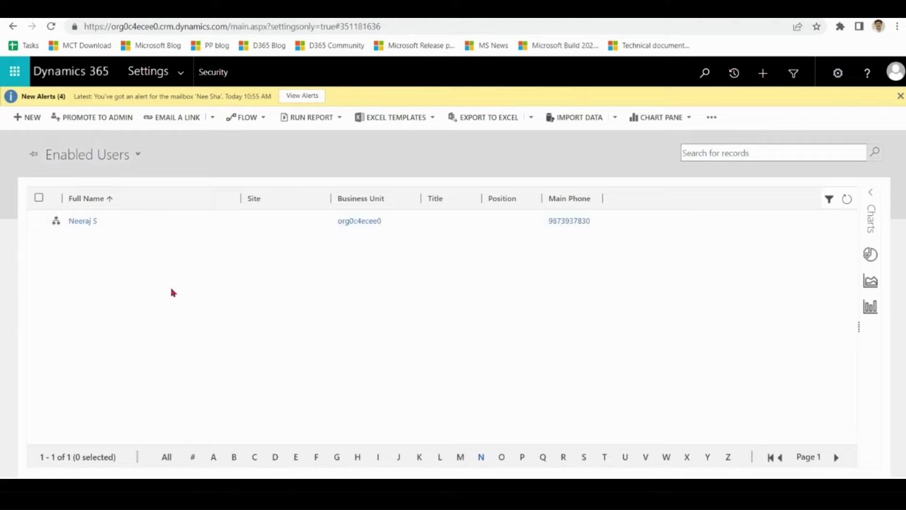
{"action": "double_click", "coordinate": [145, 225]}
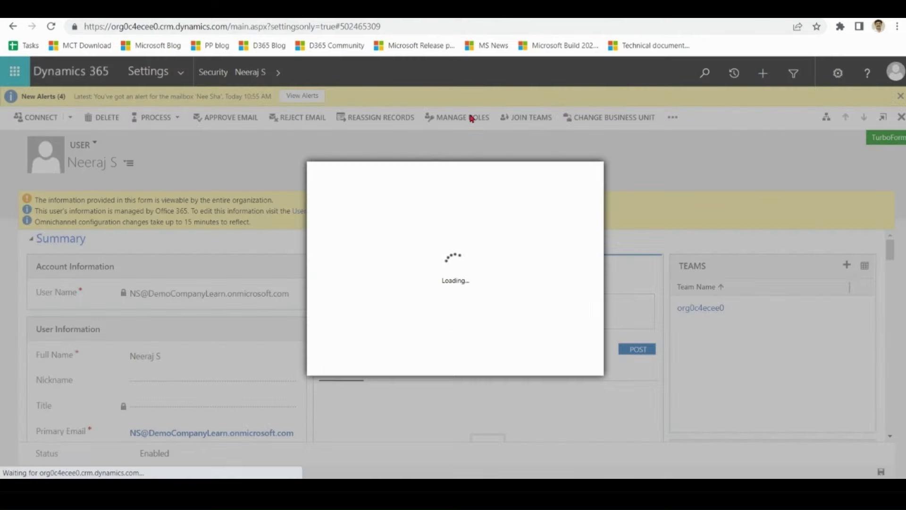
{"action": "left_click", "coordinate": [470, 117]}
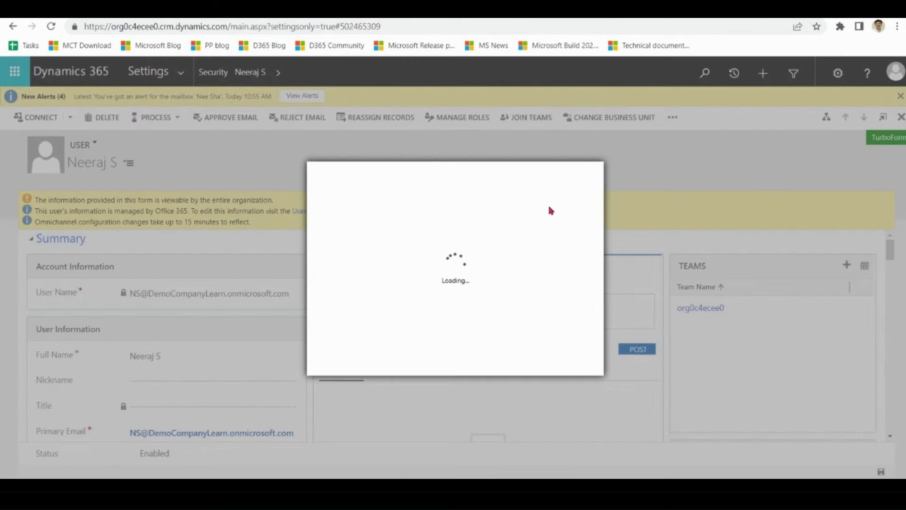
{"action": "key", "text": "ctrl+f"}
{"action": "type", "text": "outl"}
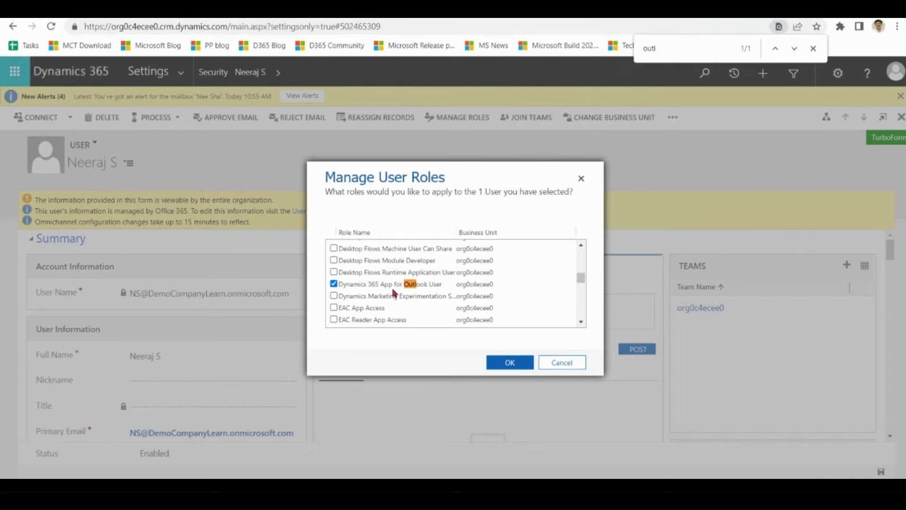
{"action": "left_click", "coordinate": [510, 362]}
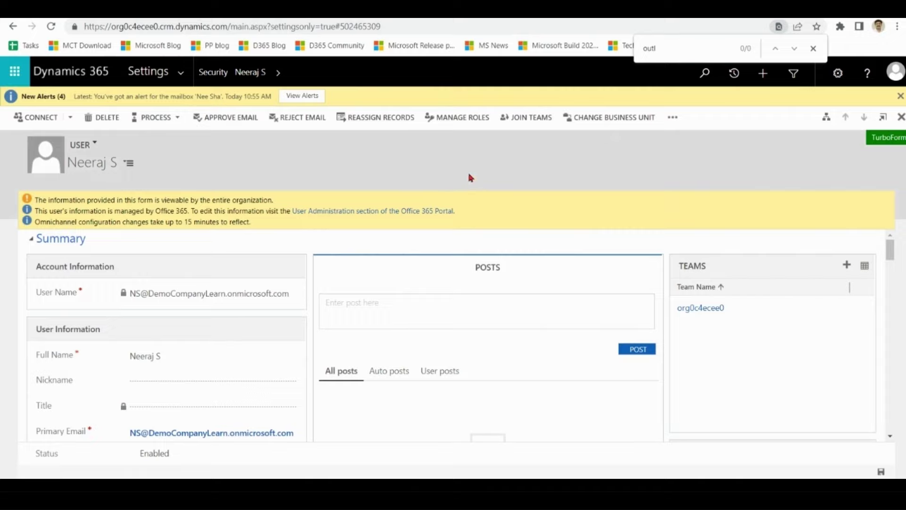
{"action": "left_click", "coordinate": [170, 73]}
- Open Dynamics 365 App for Outlook settings and check two users in All Eligible Users
{"action": "left_click", "coordinate": [183, 78]}
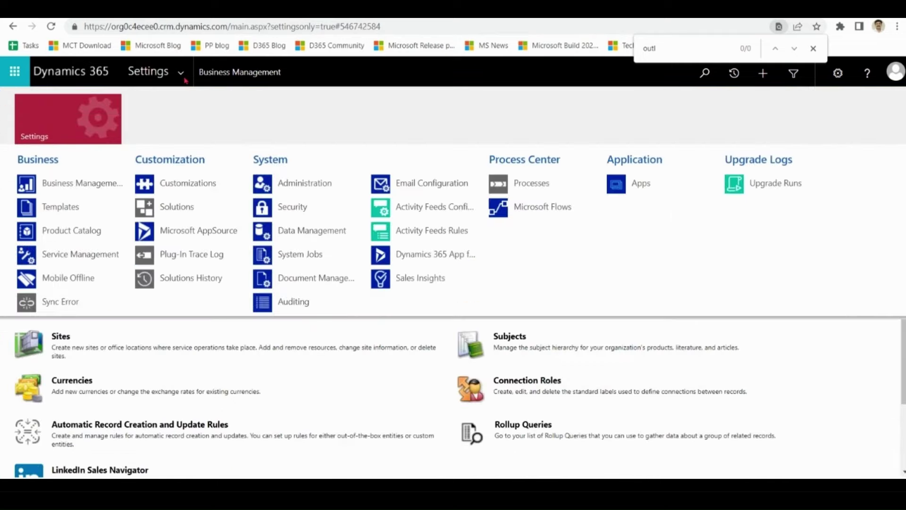
{"action": "left_click", "coordinate": [445, 256]}
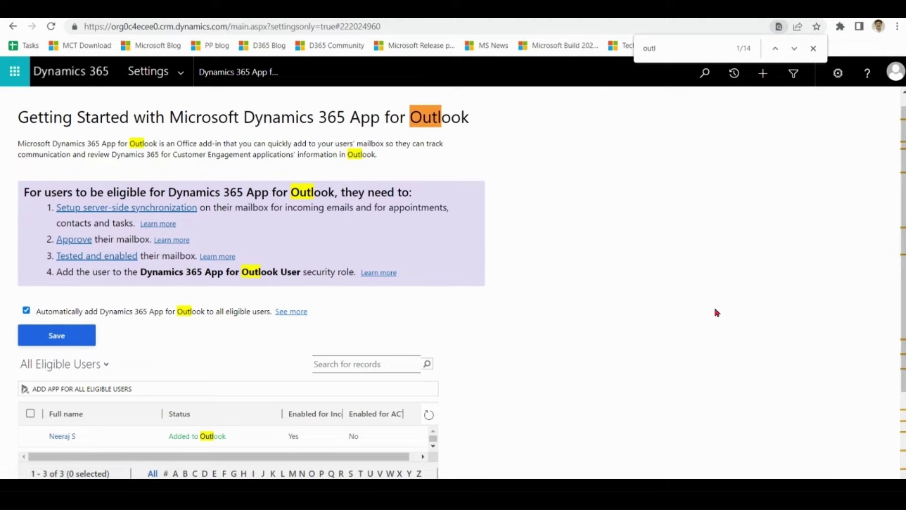
{"action": "scroll", "coordinate": [717, 312], "scroll_direction": "down", "scroll_amount": 2}
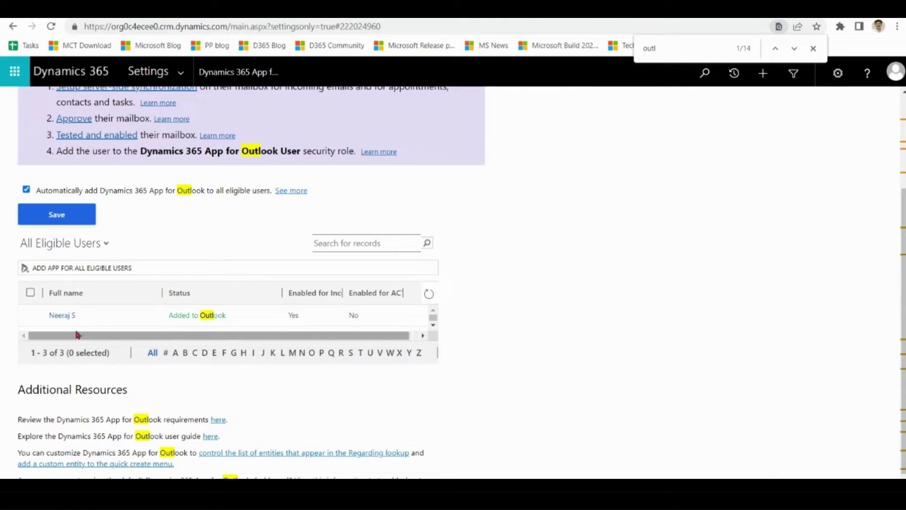
{"action": "left_click", "coordinate": [30, 315]}
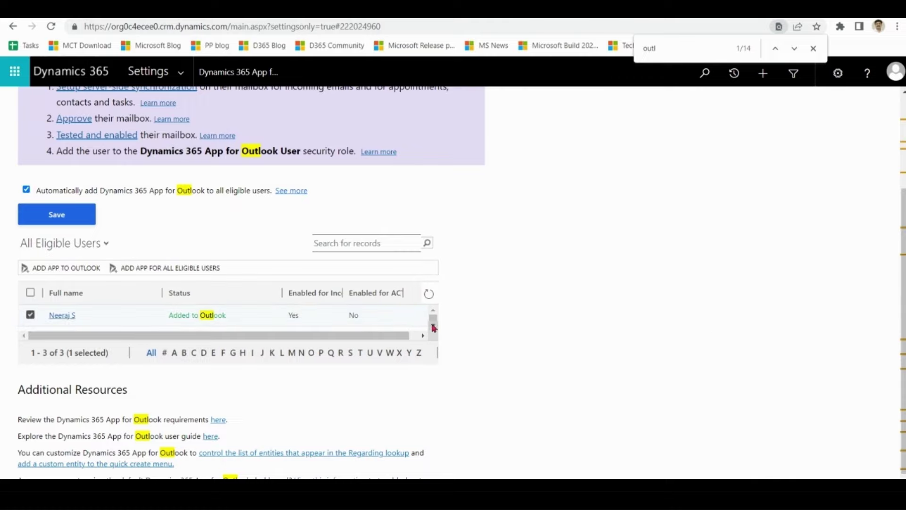
{"action": "scroll", "coordinate": [431, 320], "scroll_direction": "down", "scroll_amount": 3}
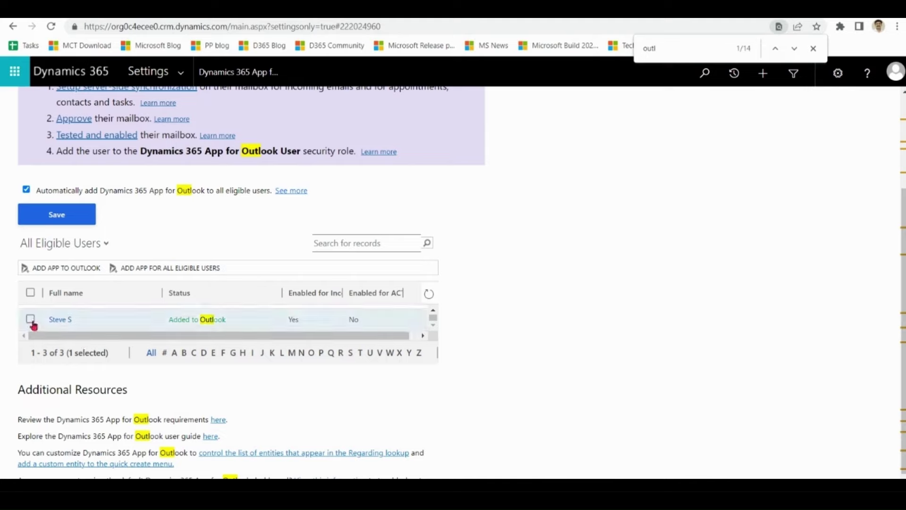
{"action": "left_click", "coordinate": [30, 319]}
{"action": "scroll", "coordinate": [453, 282], "scroll_direction": "up", "scroll_amount": 1}
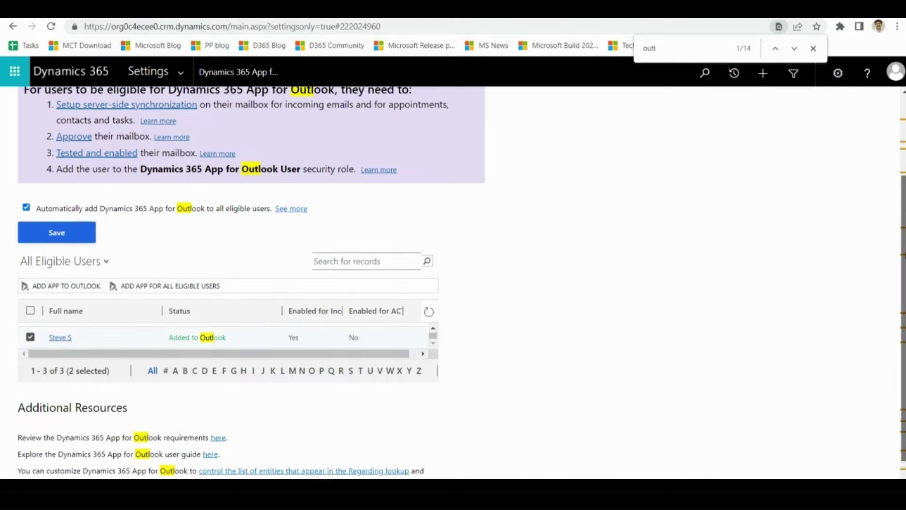